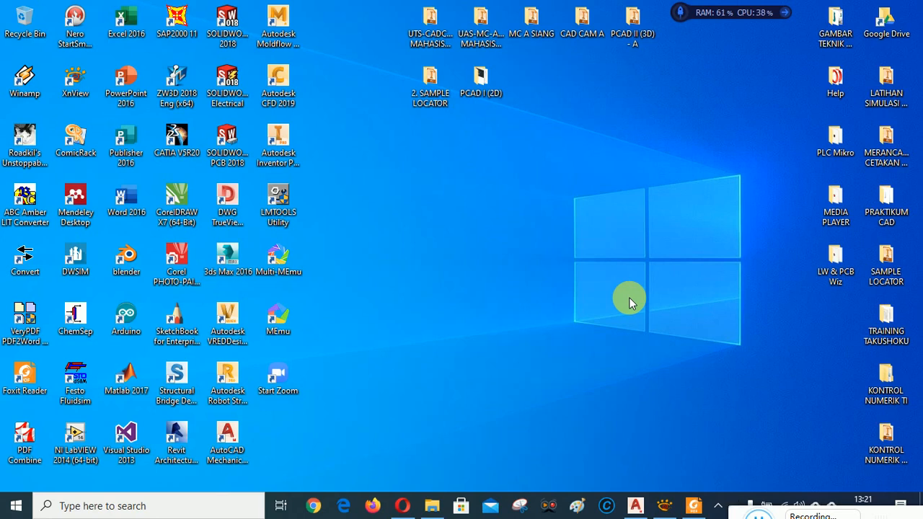
# Step: View the V stop reference image in XnView, and create a new AutoCAD Mechanical drawing from the UDP A4V template
pyautogui.click(665, 507)
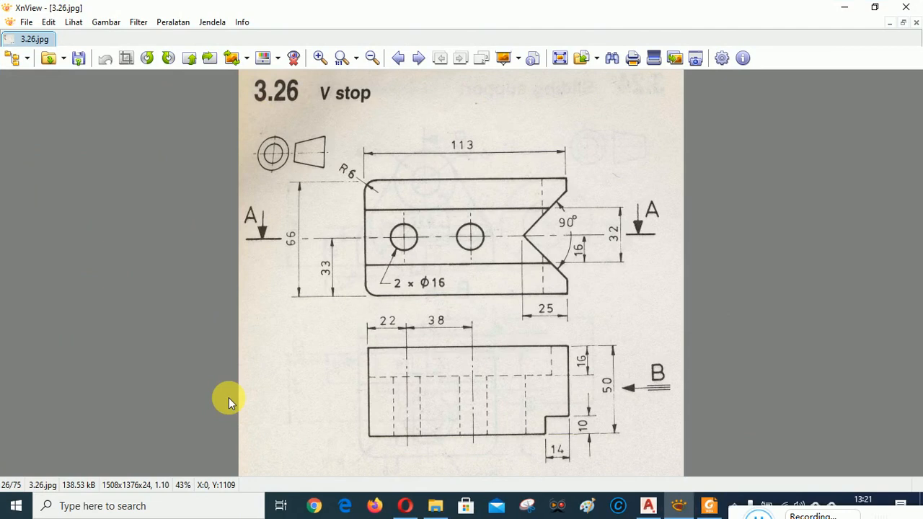
pyautogui.click(648, 504)
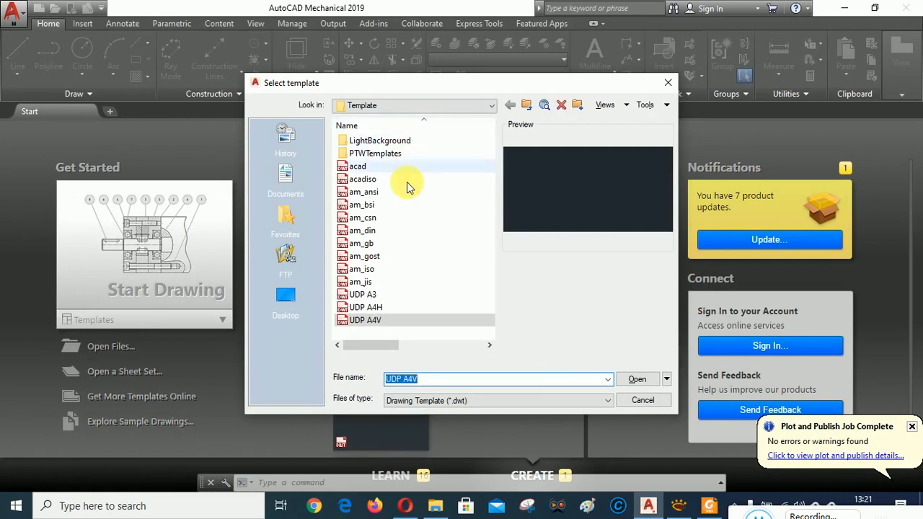
pyautogui.doubleClick(363, 320)
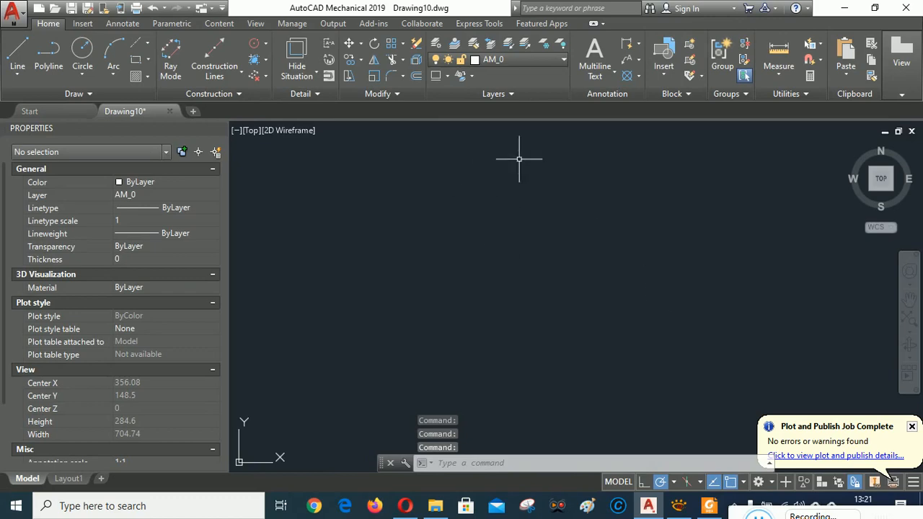
# Step: Examine the views and dimensions of V stop 3.26 in XnView, and return to AutoCAD Mechanical
pyautogui.click(680, 506)
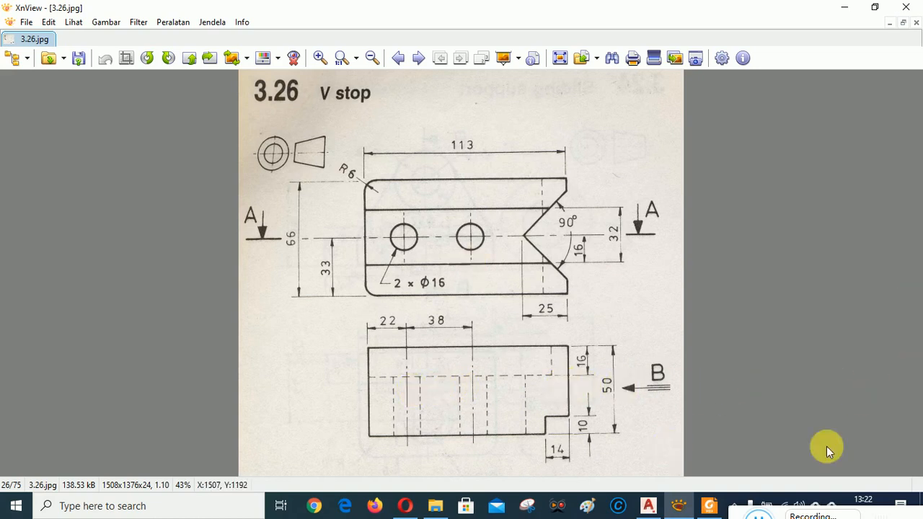
pyautogui.moveTo(648, 505)
pyautogui.click(650, 507)
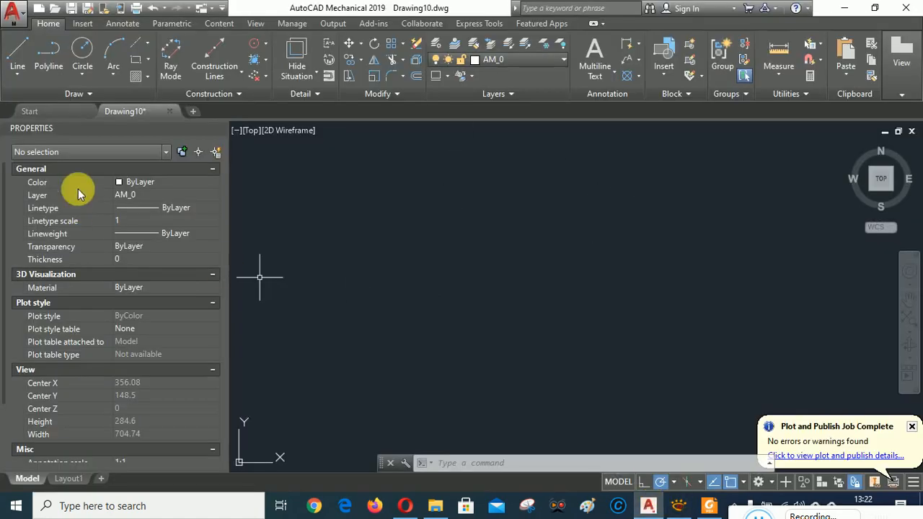
# Step: Draw a rectangle 113 wide and 50 high with its first corner at coordinates 50,50, checking the size against the reference image
pyautogui.click(135, 60)
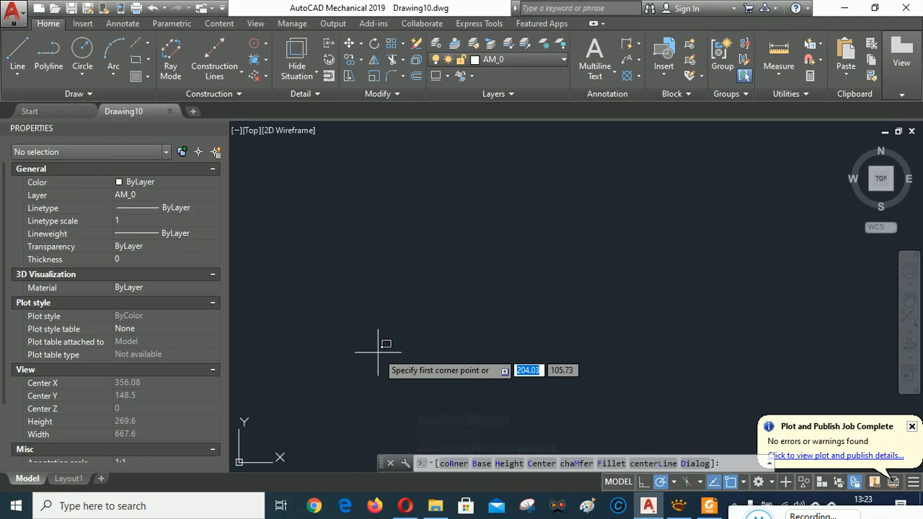
pyautogui.write('50')
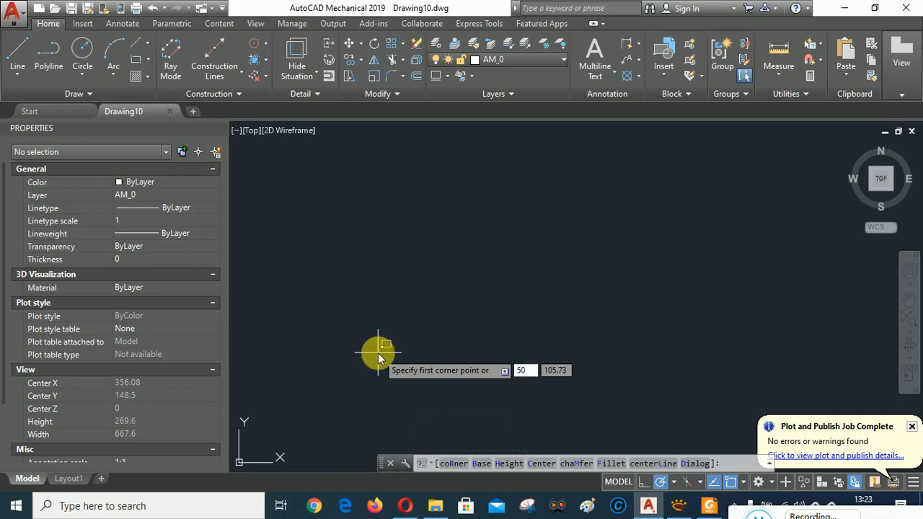
pyautogui.press('Tab')
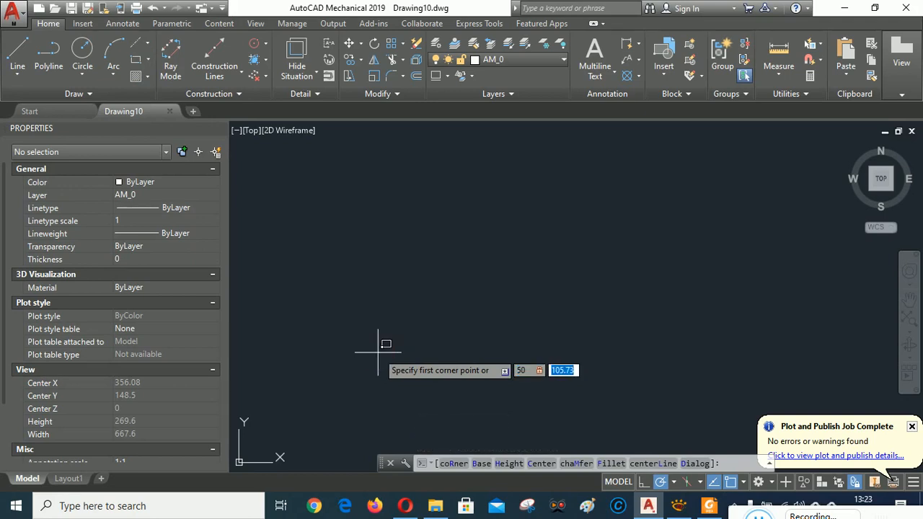
pyautogui.write('50')
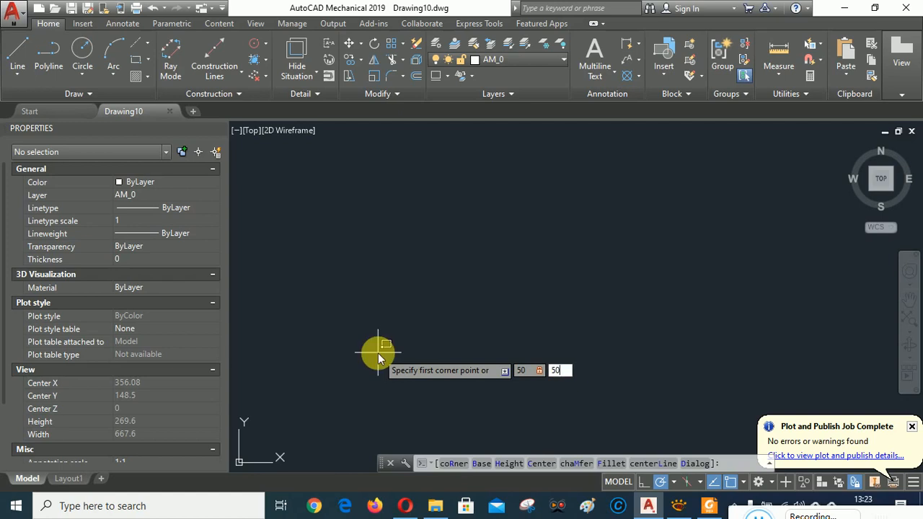
pyautogui.press('Return')
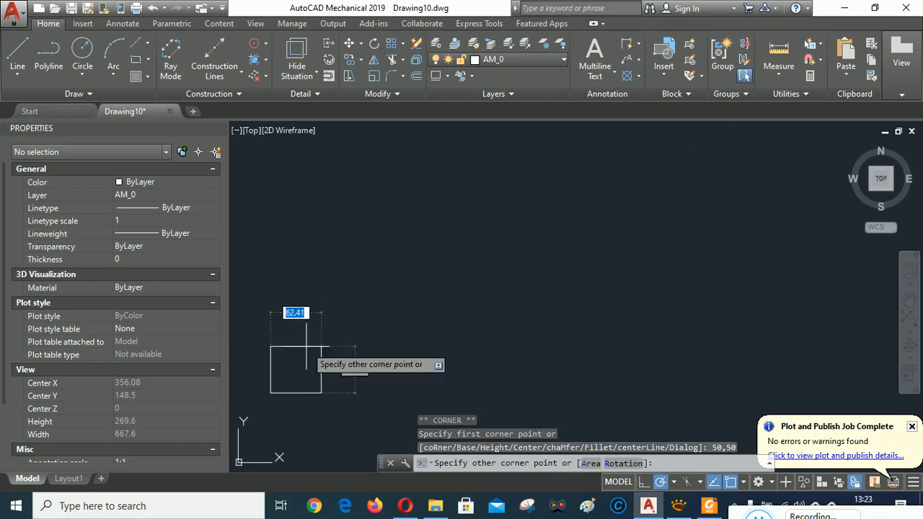
pyautogui.moveTo(277, 379); pyautogui.dragTo(455, 356, button='middle')
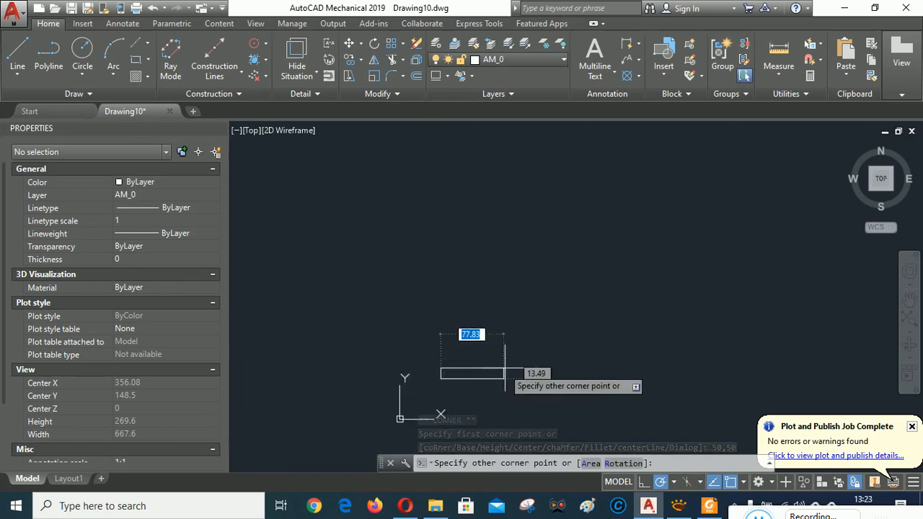
pyautogui.scroll(2, 539, 354)
pyautogui.click(677, 508)
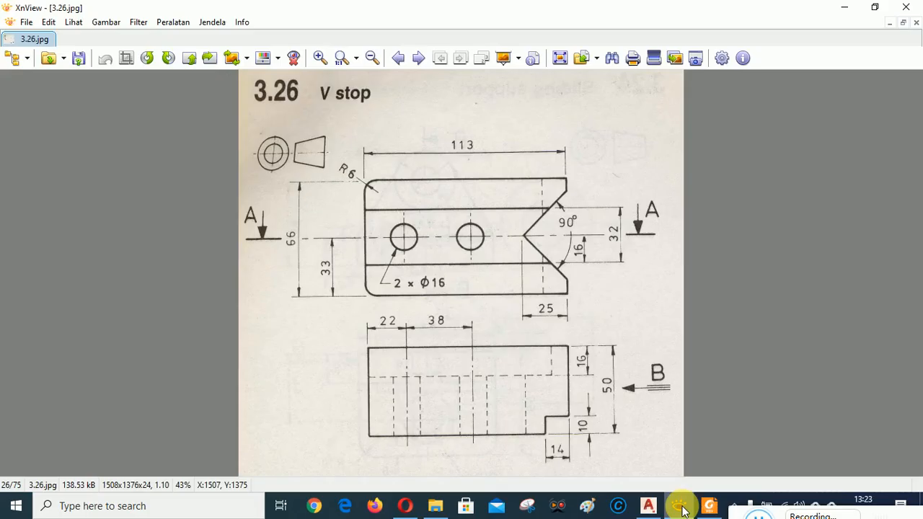
pyautogui.click(681, 508)
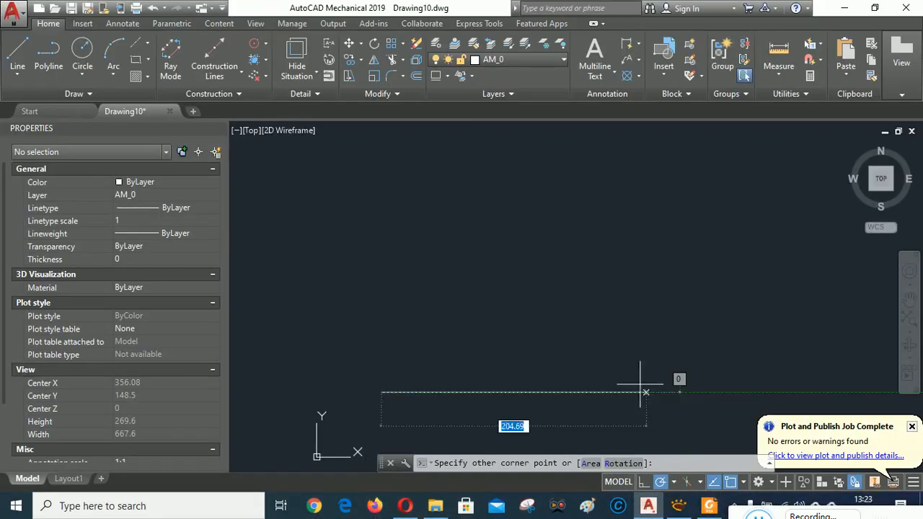
pyautogui.write('113')
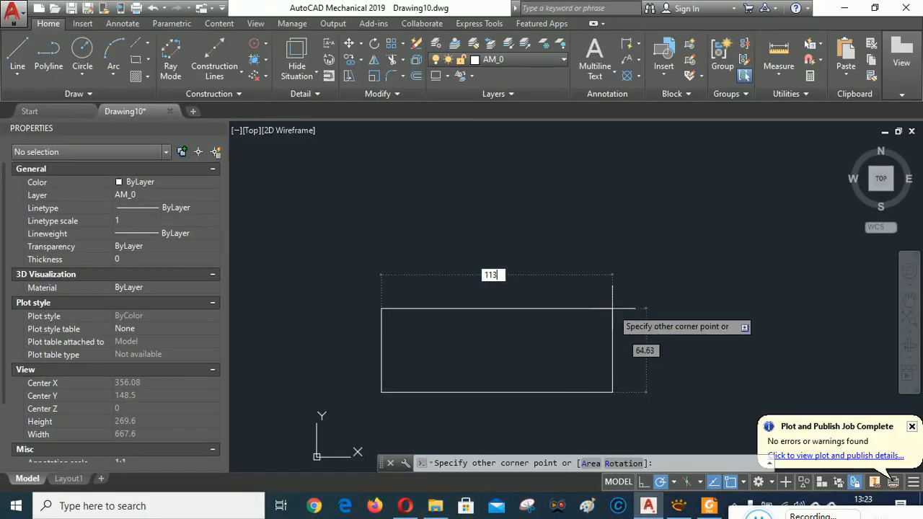
pyautogui.press('Tab')
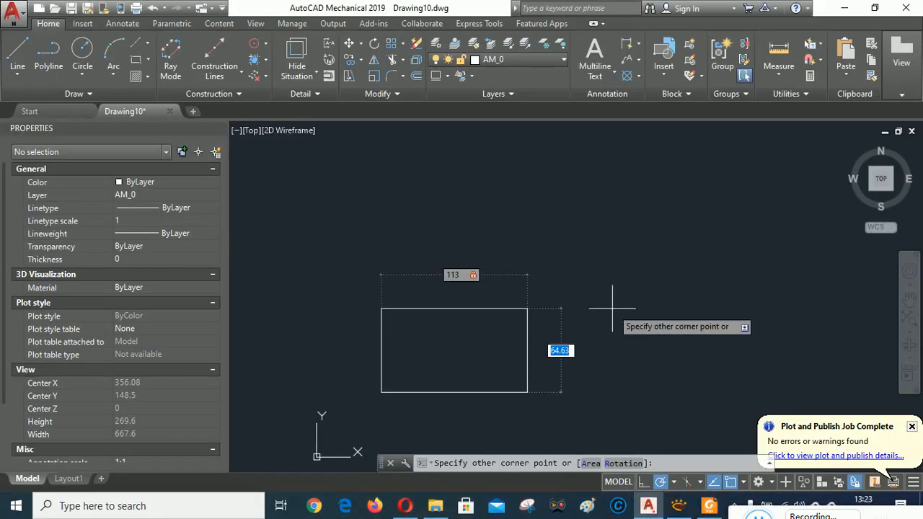
pyautogui.write('50')
pyautogui.press('Return')
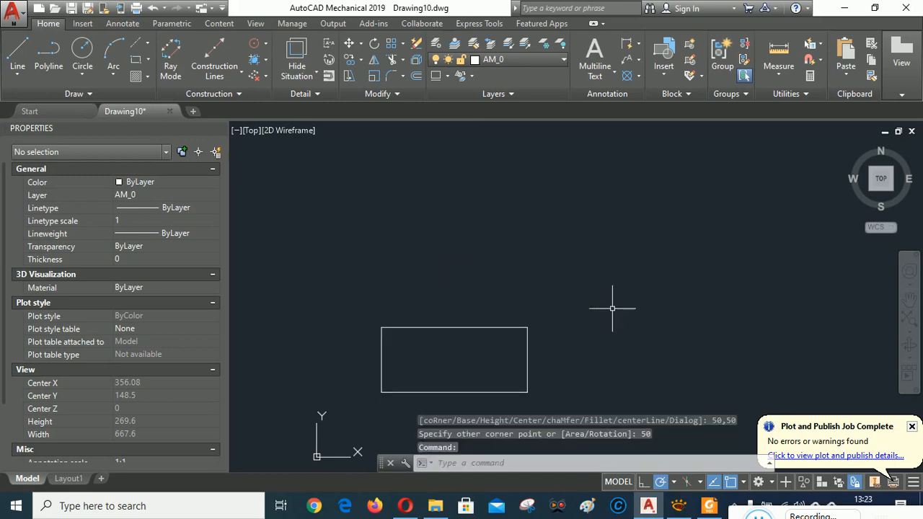
# Step: Explode the rectangle into separate edge lines
pyautogui.moveTo(508, 299); pyautogui.dragTo(576, 171, button='middle')
pyautogui.scroll(1, 542, 202)
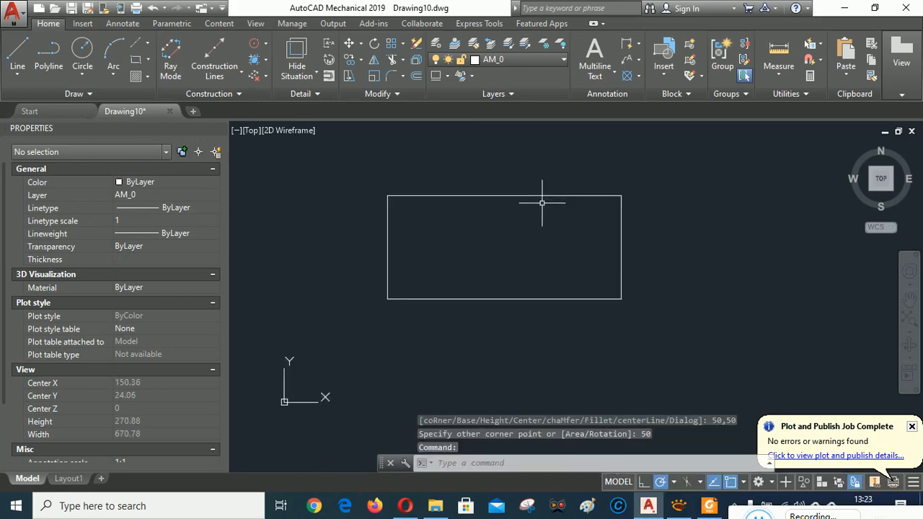
pyautogui.scroll(2, 542, 202)
pyautogui.moveTo(546, 247); pyautogui.dragTo(550, 261, button='middle')
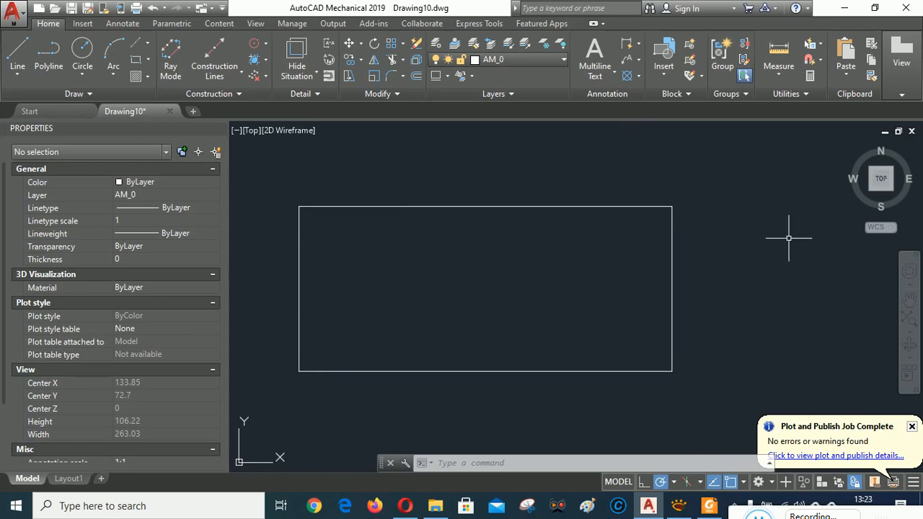
pyautogui.click(415, 62)
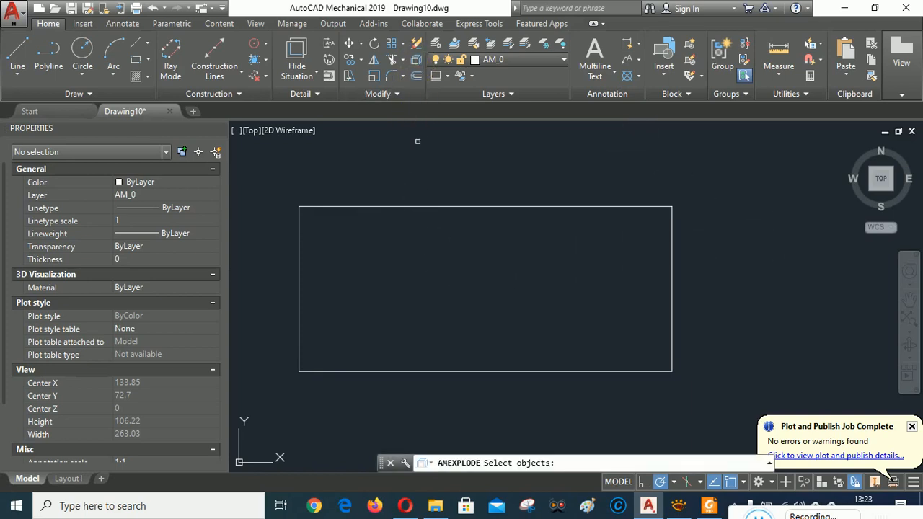
pyautogui.click(425, 206)
pyautogui.press('Return')
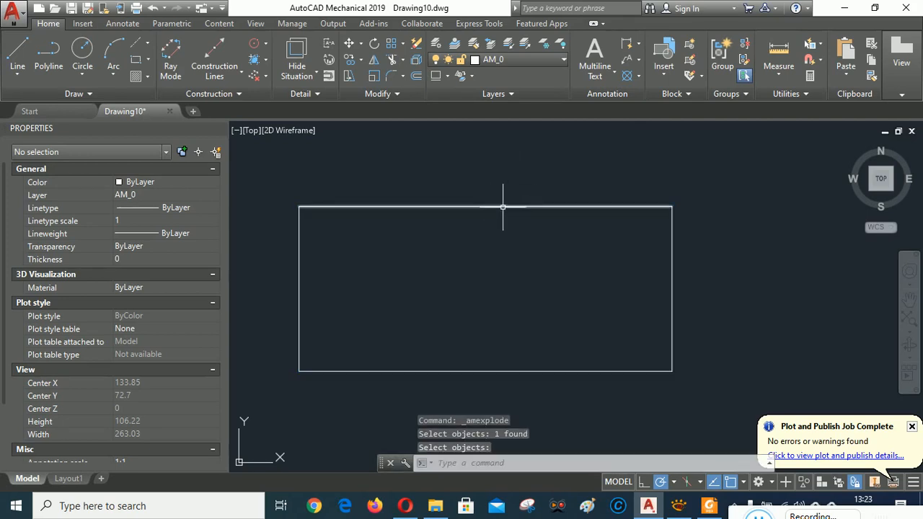
# Step: Consult the front view in the XnView reference image, and offset the rectangle's top edge 16 downward in AutoCAD Mechanical
pyautogui.click(713, 507)
pyautogui.click(678, 506)
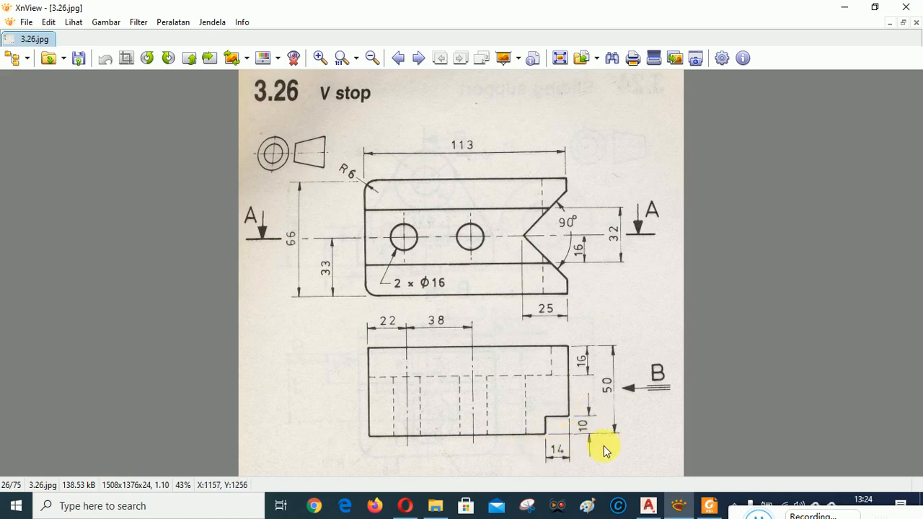
pyautogui.moveTo(657, 511)
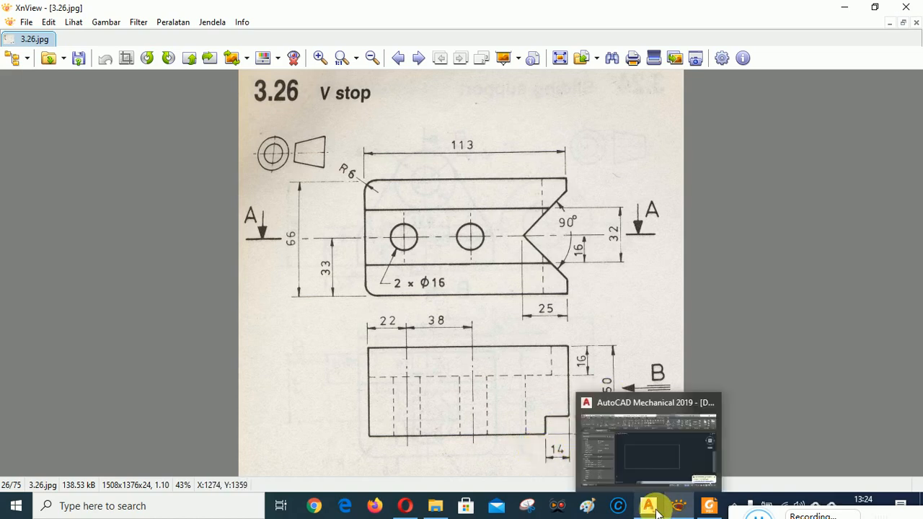
pyautogui.click(652, 508)
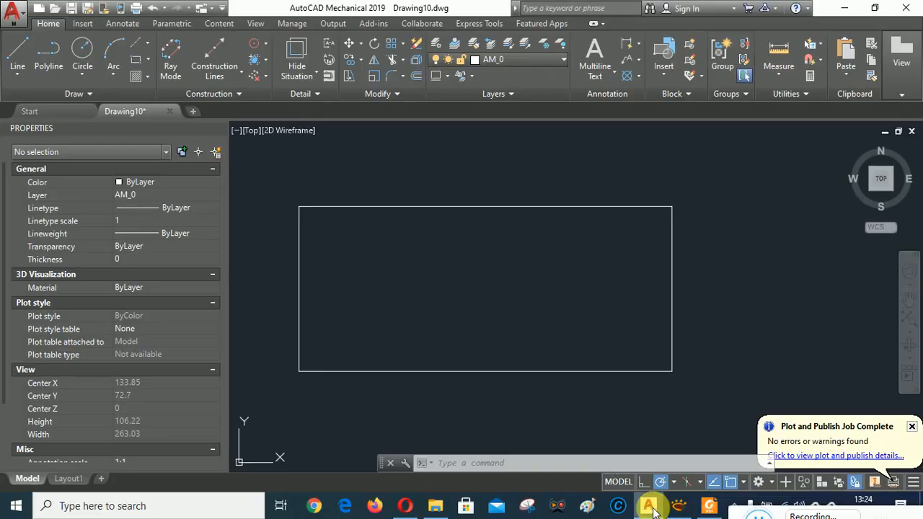
pyautogui.click(416, 76)
pyautogui.write('1')
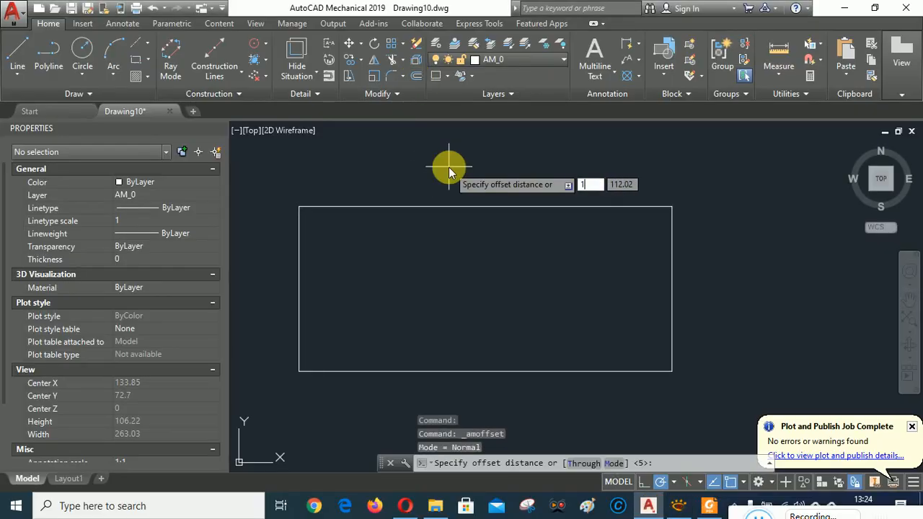
pyautogui.write('6')
pyautogui.press('Return')
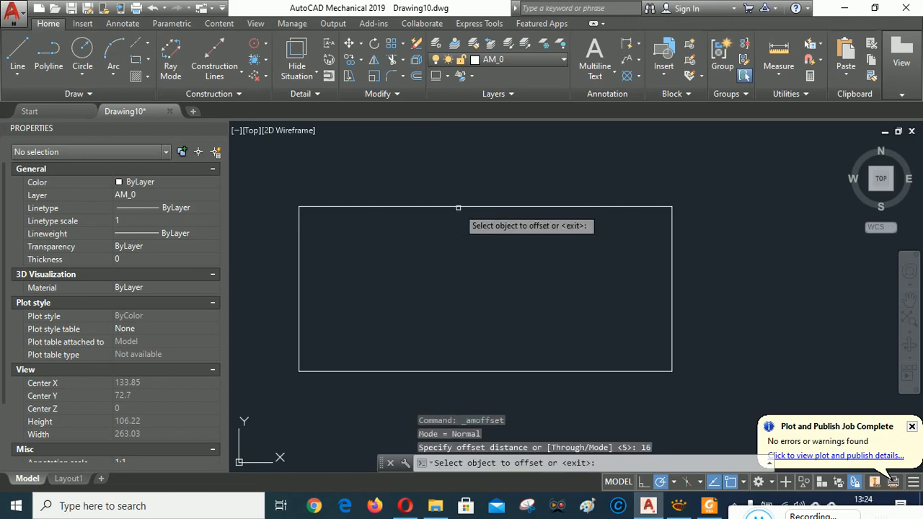
pyautogui.click(456, 208)
pyautogui.click(460, 277)
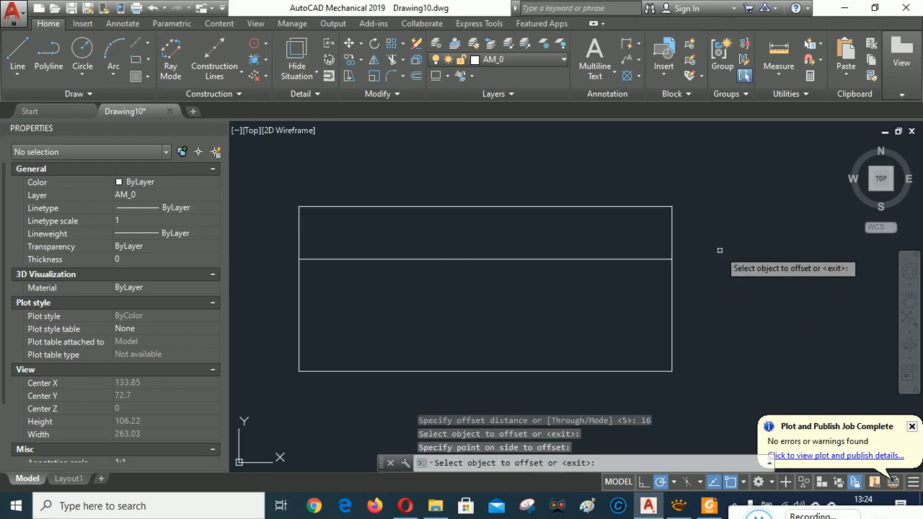
pyautogui.press('Return')
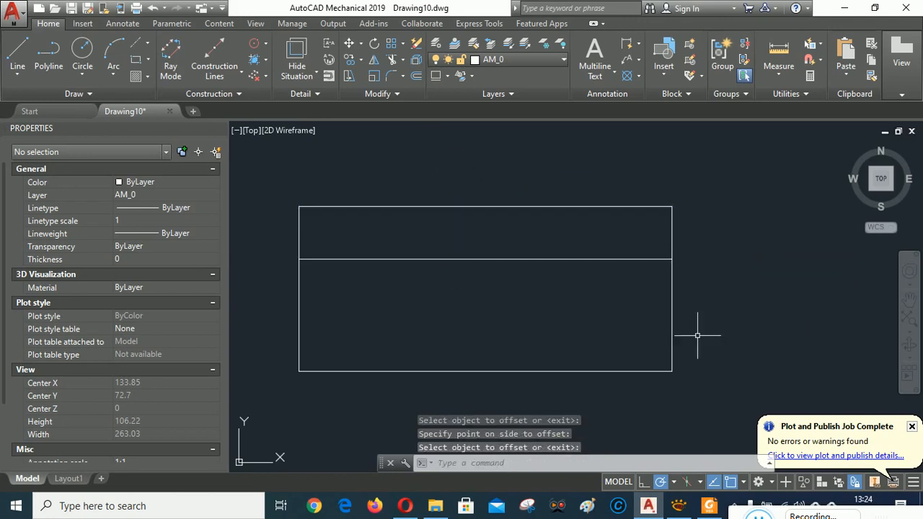
# Step: Recheck the step dimensions in the XnView reference image, and offset the rectangle's right edge 14 inward in AutoCAD Mechanical
pyautogui.moveTo(671, 509)
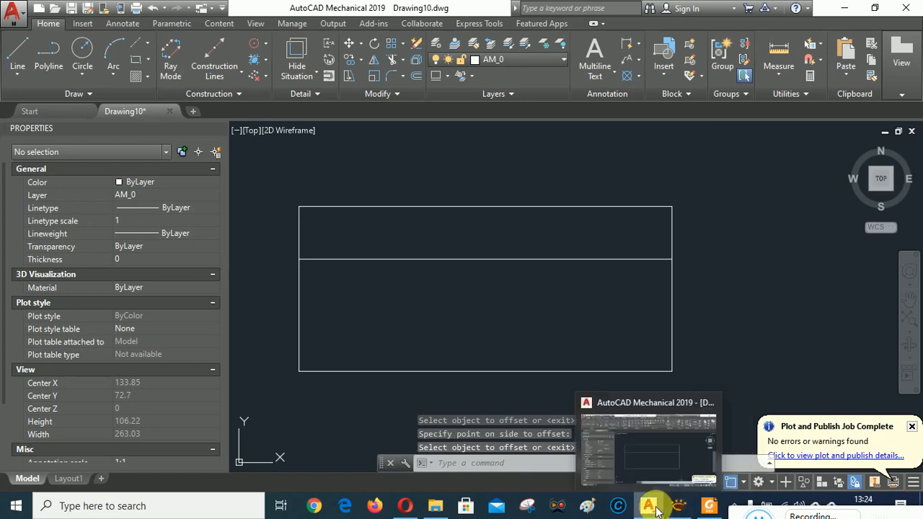
pyautogui.click(677, 507)
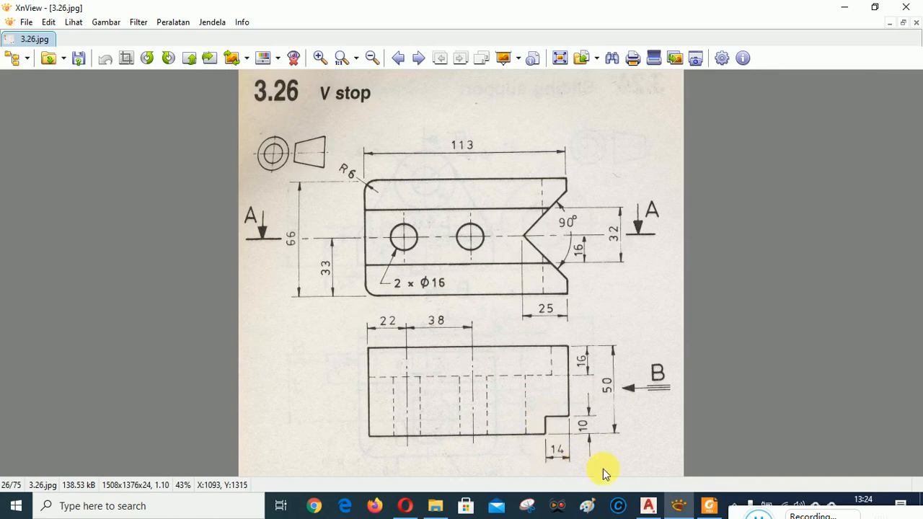
pyautogui.click(648, 507)
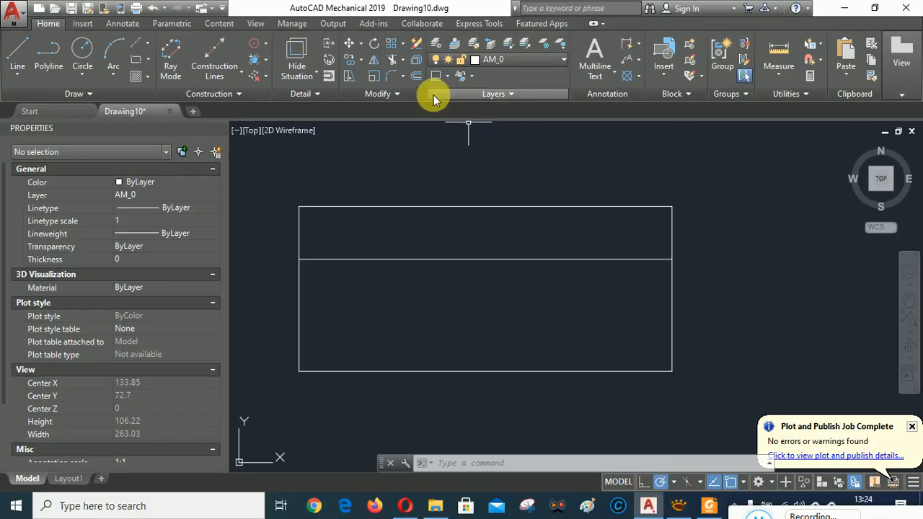
pyautogui.click(416, 76)
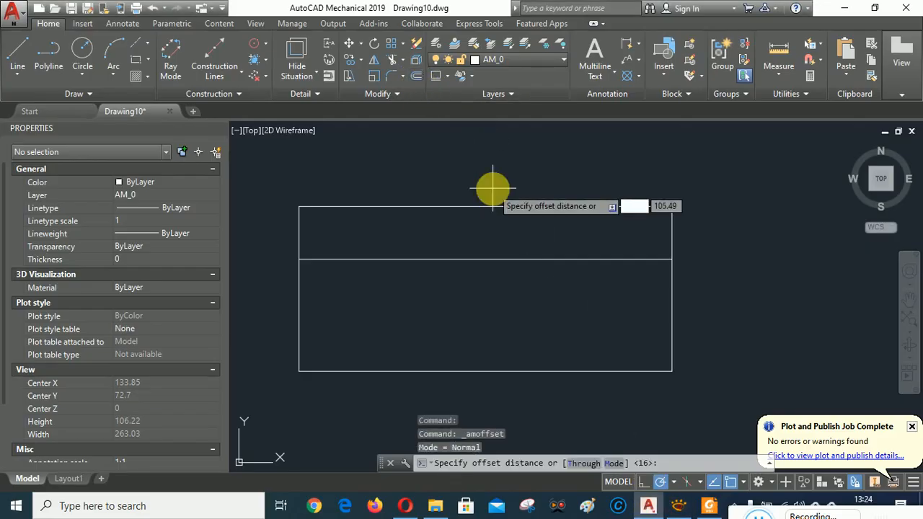
pyautogui.press('Return')
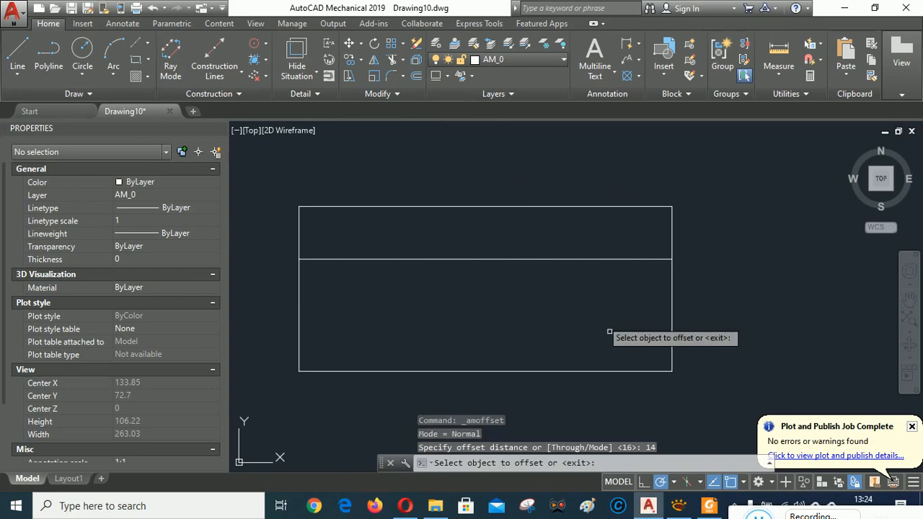
pyautogui.click(672, 336)
pyautogui.click(599, 328)
pyautogui.press('Return')
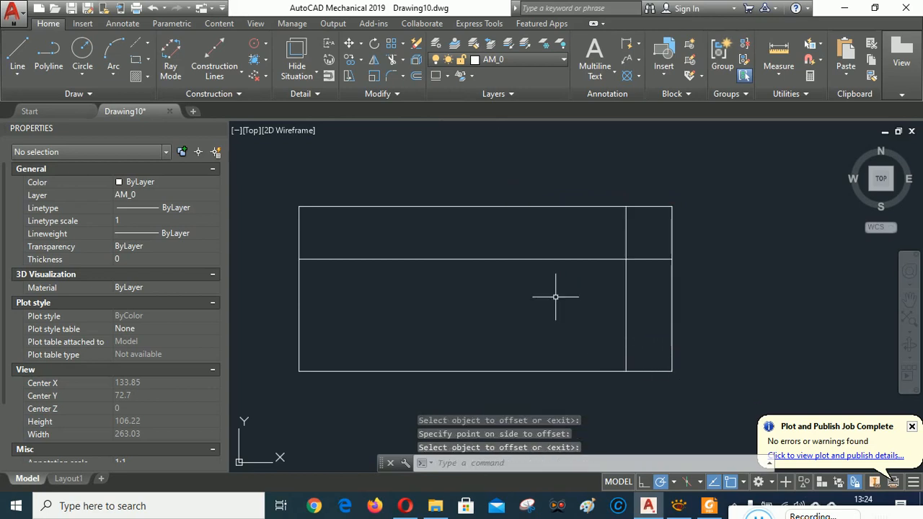
# Step: Offset the front view's bottom edge 10 upward
pyautogui.rightClick(555, 296)
pyautogui.click(587, 8)
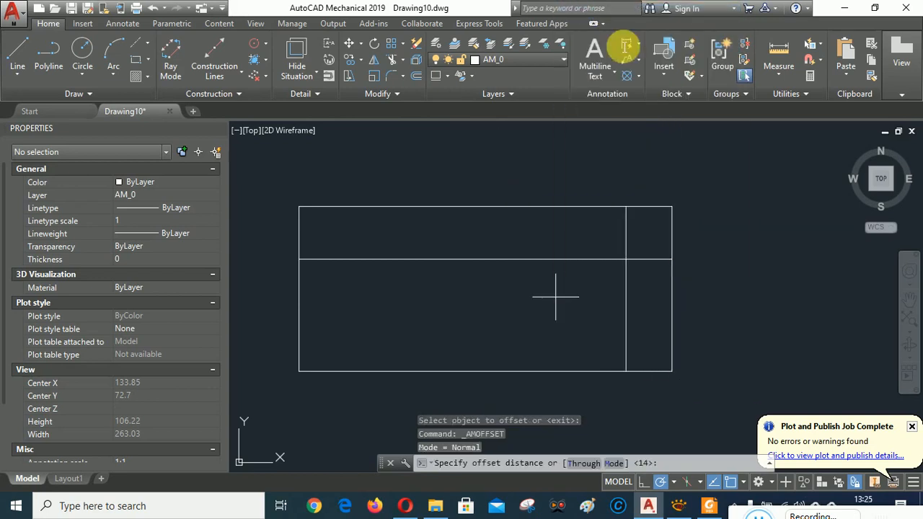
pyautogui.write('10')
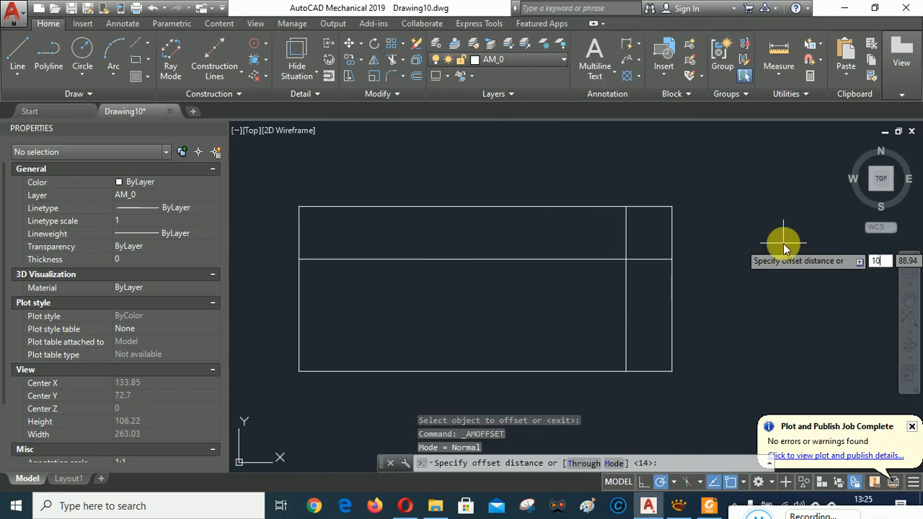
pyautogui.press('Return')
pyautogui.click(649, 371)
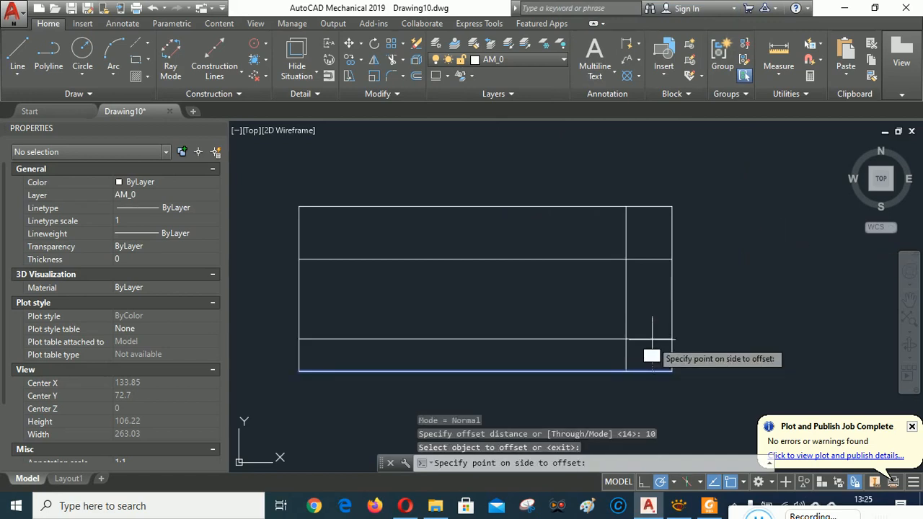
pyautogui.click(651, 321)
pyautogui.press('Return')
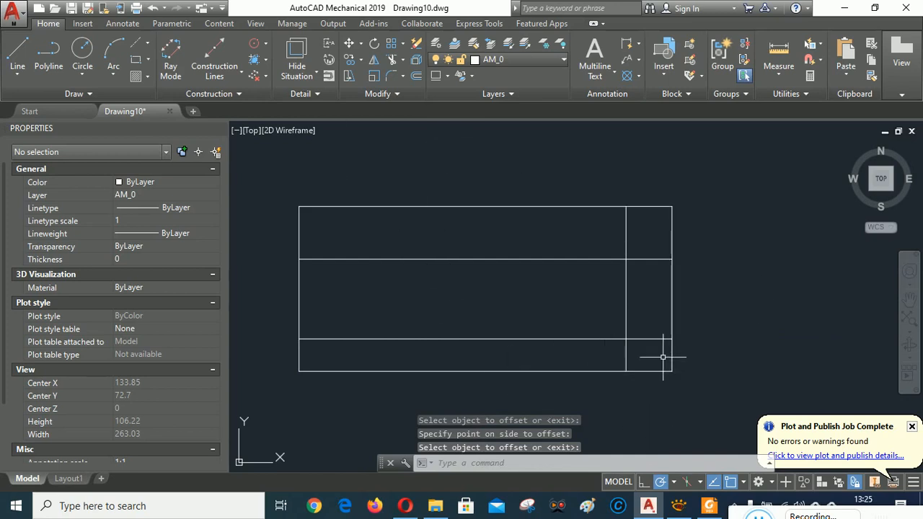
# Step: Trim the lower-right corner into a step notch, using the 14 and 10 offset lines as cutting edges
pyautogui.click(393, 60)
pyautogui.click(642, 353)
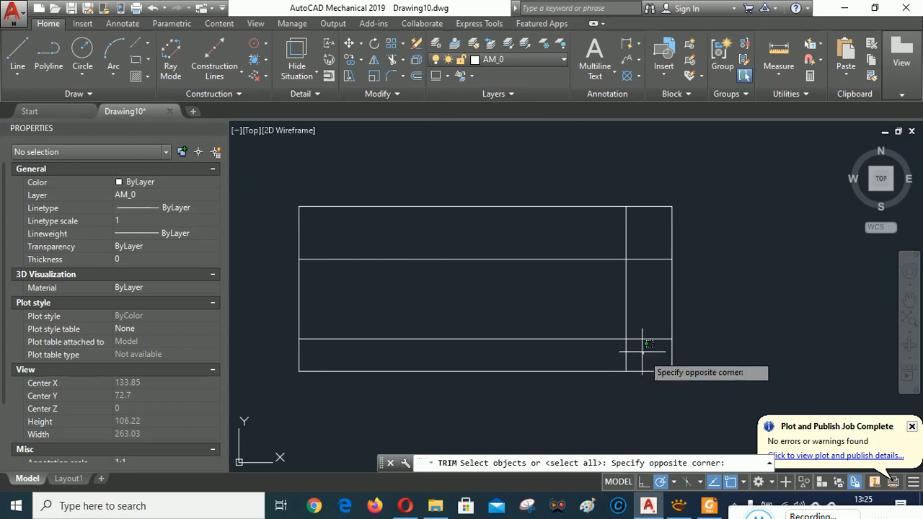
pyautogui.click(609, 318)
pyautogui.press('Return')
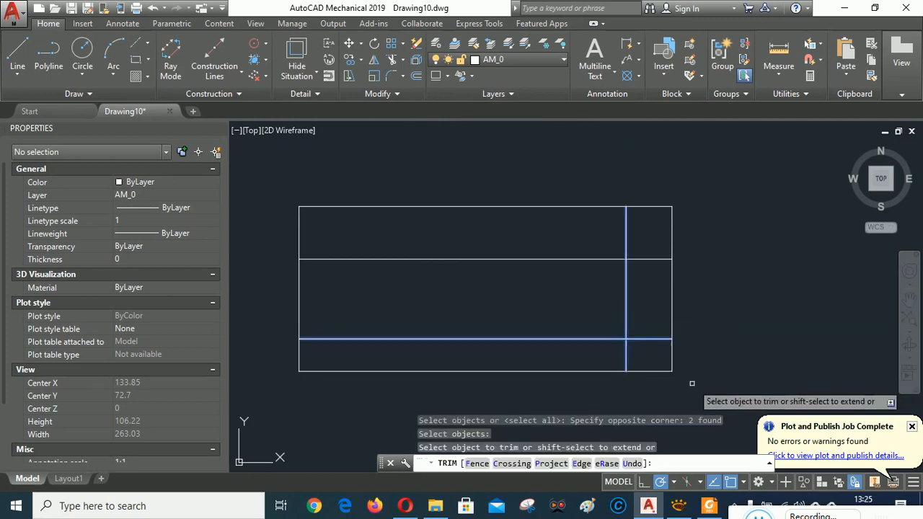
pyautogui.click(692, 383)
pyautogui.click(653, 366)
pyautogui.click(639, 324)
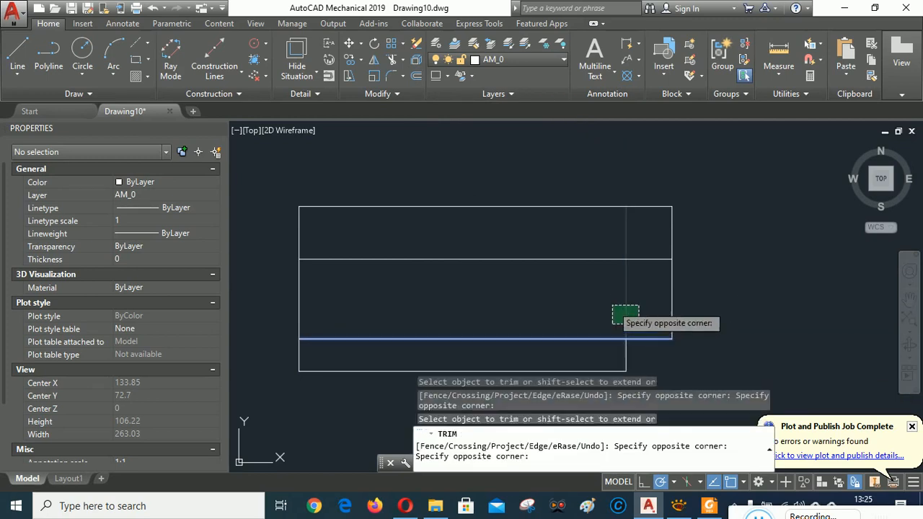
pyautogui.click(612, 307)
pyautogui.click(593, 350)
pyautogui.click(609, 331)
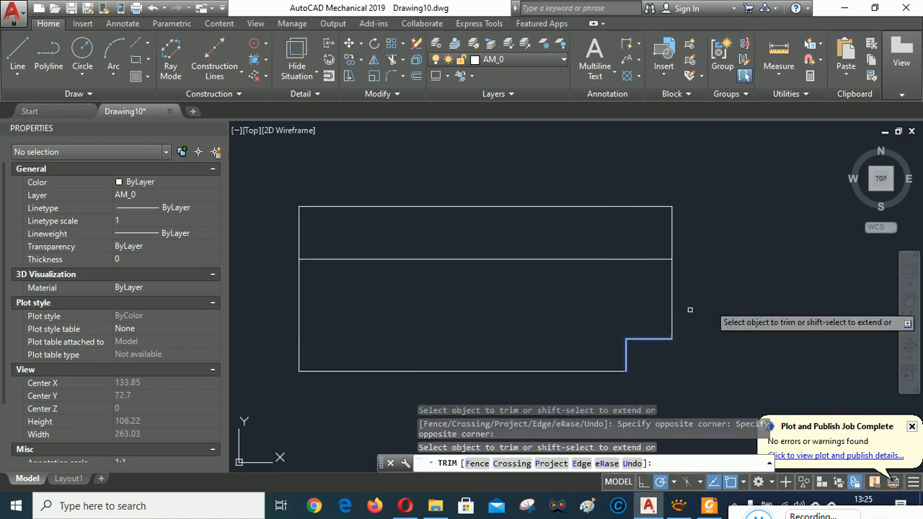
pyautogui.rightClick(743, 262)
pyautogui.click(771, 270)
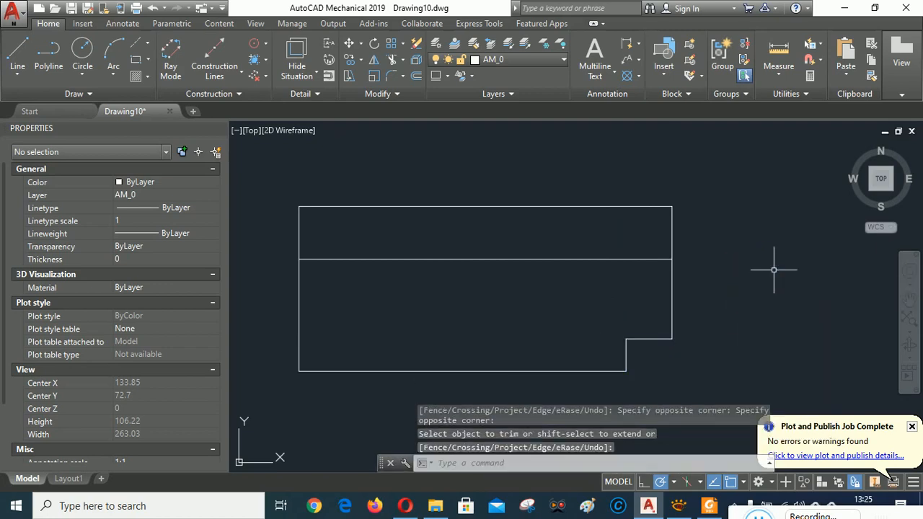
# Step: Consult the hole spacing in the XnView reference image, and offset the left edge 22 inward in AutoCAD Mechanical
pyautogui.click(677, 504)
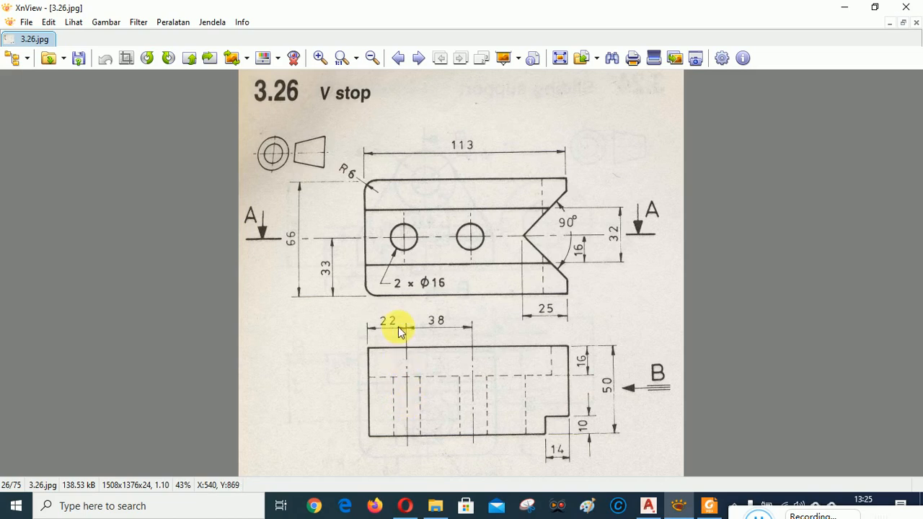
pyautogui.click(649, 506)
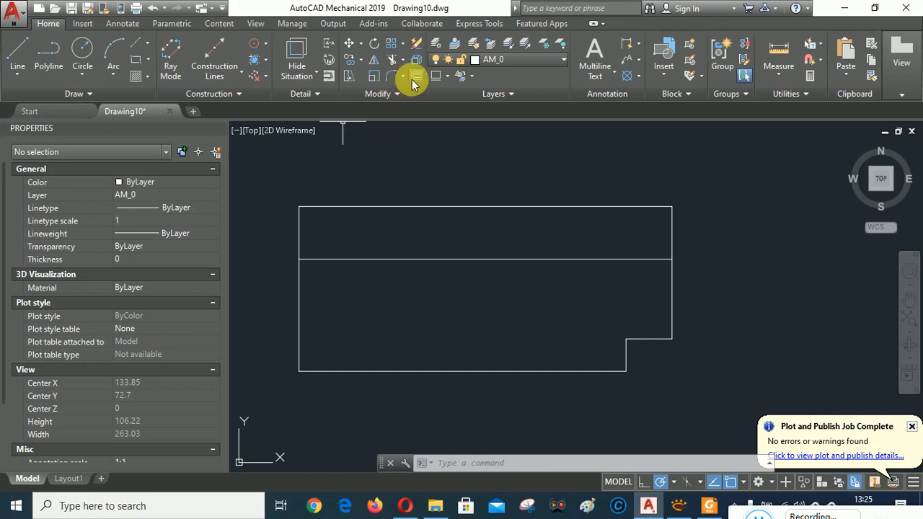
pyautogui.write('o')
pyautogui.press('Return')
pyautogui.write('22')
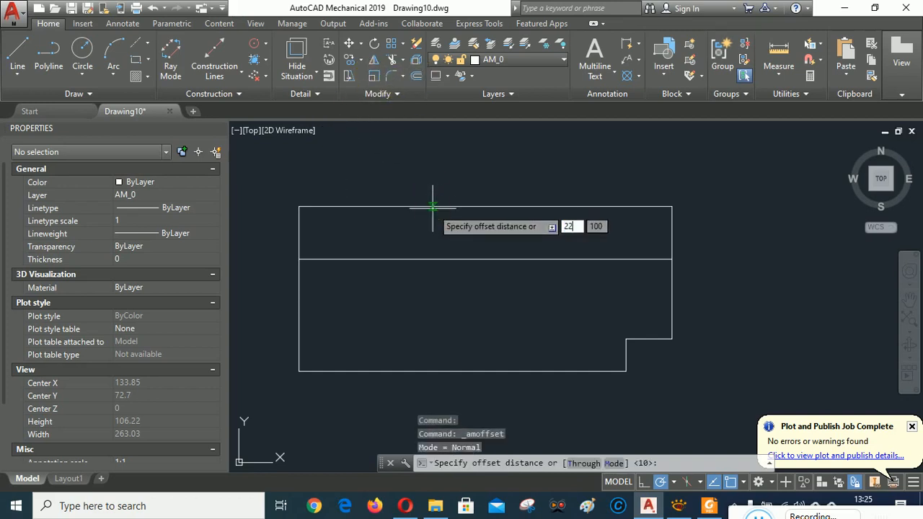
pyautogui.press('Return')
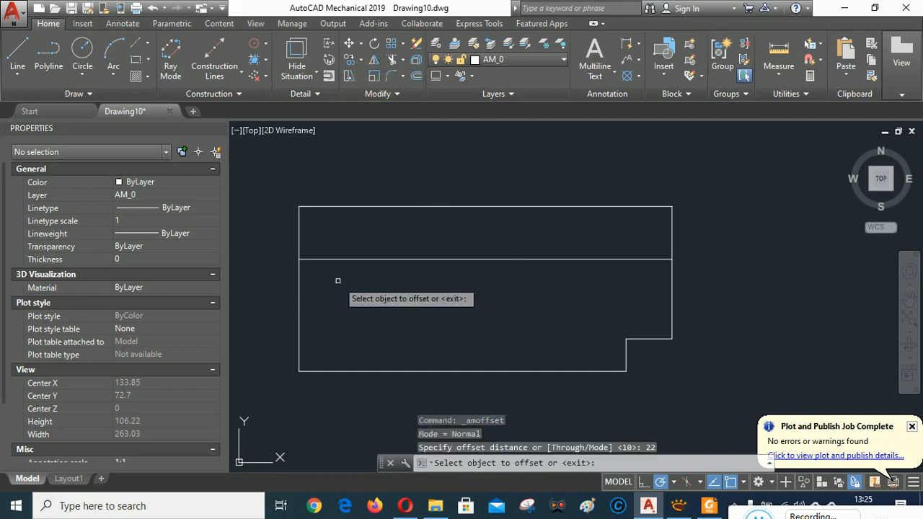
pyautogui.click(299, 295)
pyautogui.click(411, 295)
pyautogui.press('Return')
# Step: Offset the first hole's vertical centre line 38 to the right for the second hole
pyautogui.rightClick(453, 171)
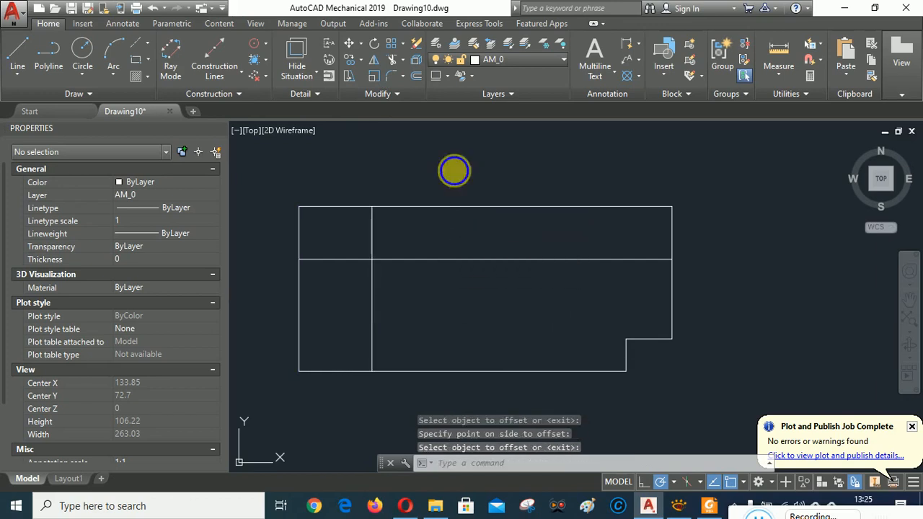
pyautogui.click(500, 182)
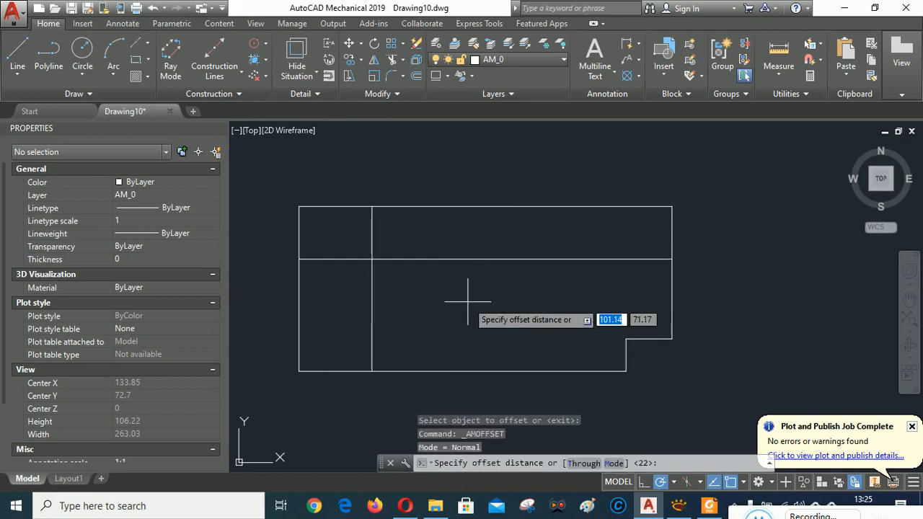
pyautogui.write('38')
pyautogui.press('Return')
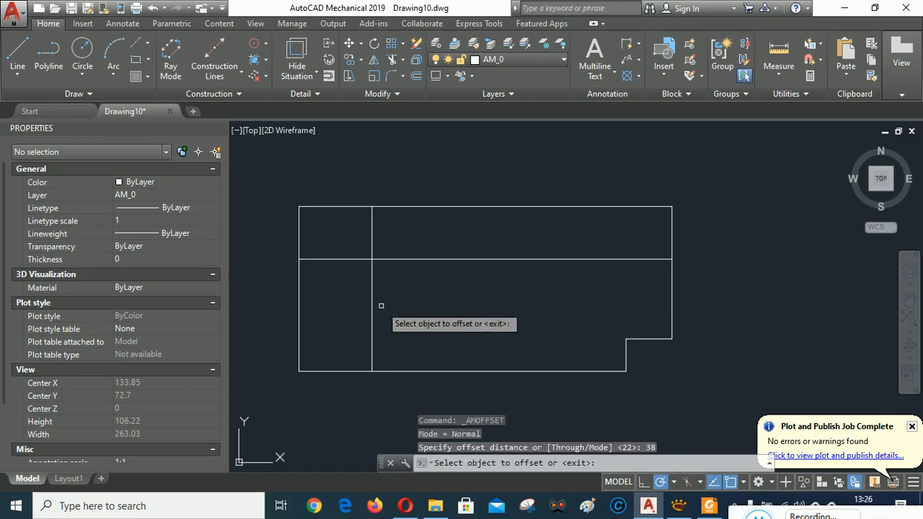
pyautogui.click(371, 302)
pyautogui.click(469, 297)
pyautogui.press('Return')
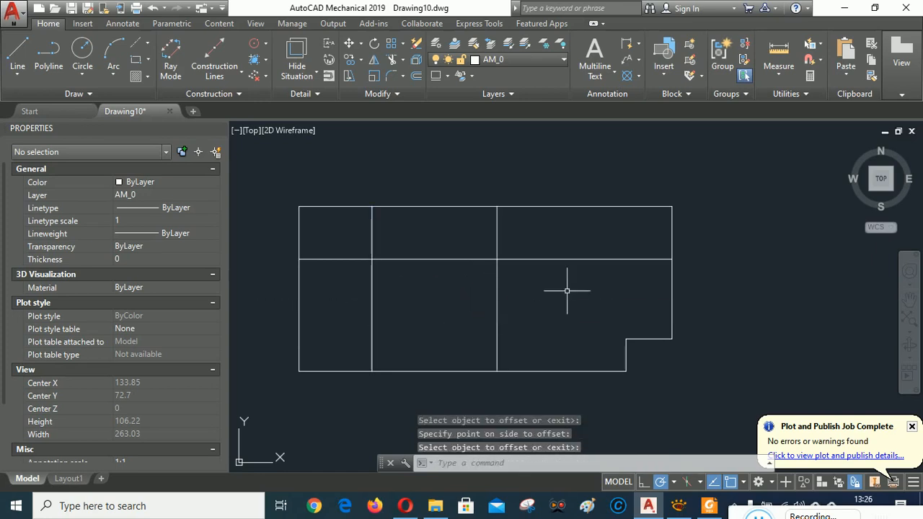
# Step: Check the V depth in the XnView reference image, and offset the right edge 25 inward in AutoCAD Mechanical
pyautogui.click(679, 507)
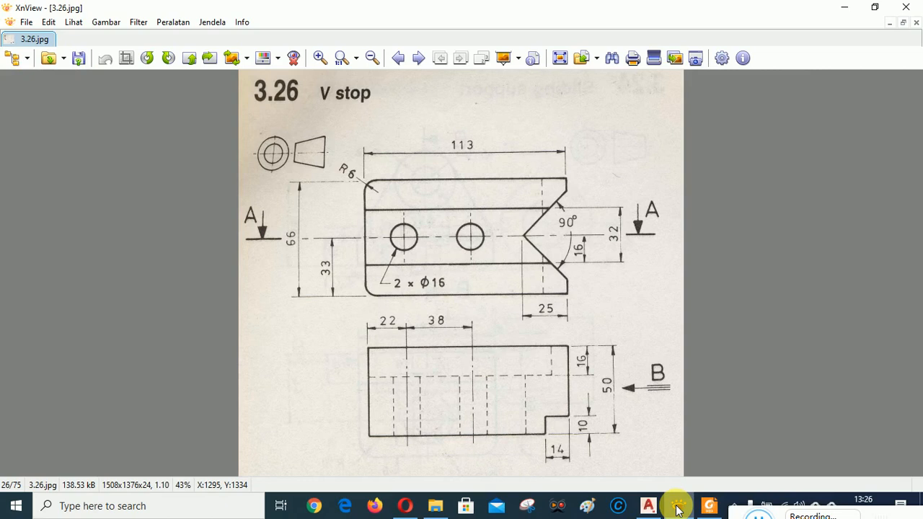
pyautogui.click(678, 508)
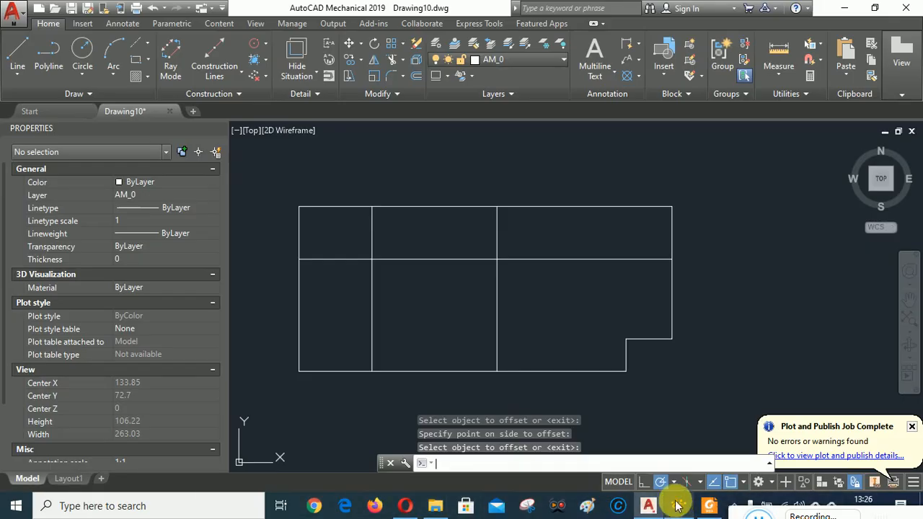
pyautogui.click(416, 76)
pyautogui.write('2')
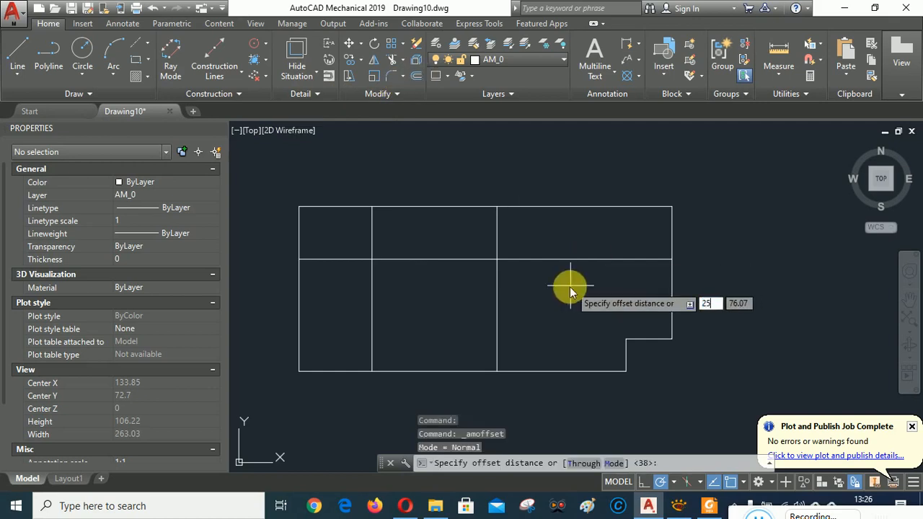
pyautogui.write('5')
pyautogui.press('Return')
pyautogui.click(672, 307)
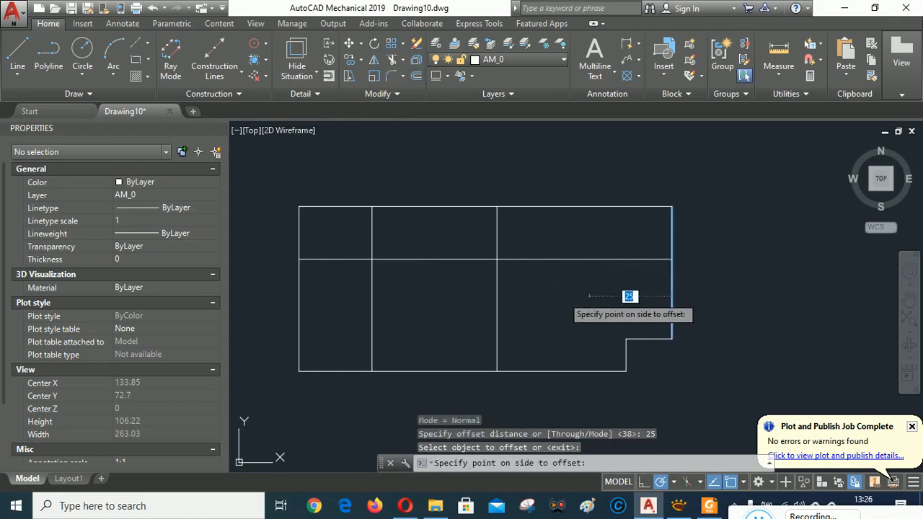
pyautogui.click(589, 296)
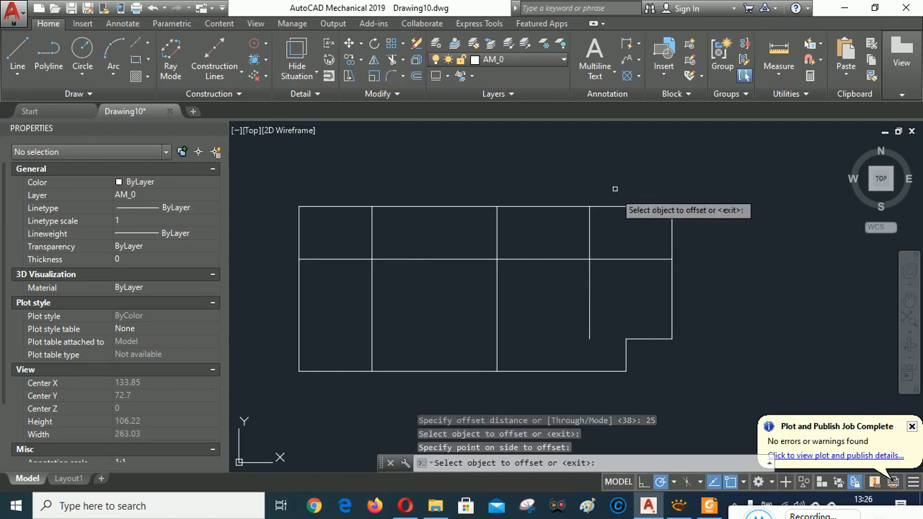
# Step: Extend the V-depth line down to the front view's bottom edge
pyautogui.click(402, 61)
pyautogui.click(404, 108)
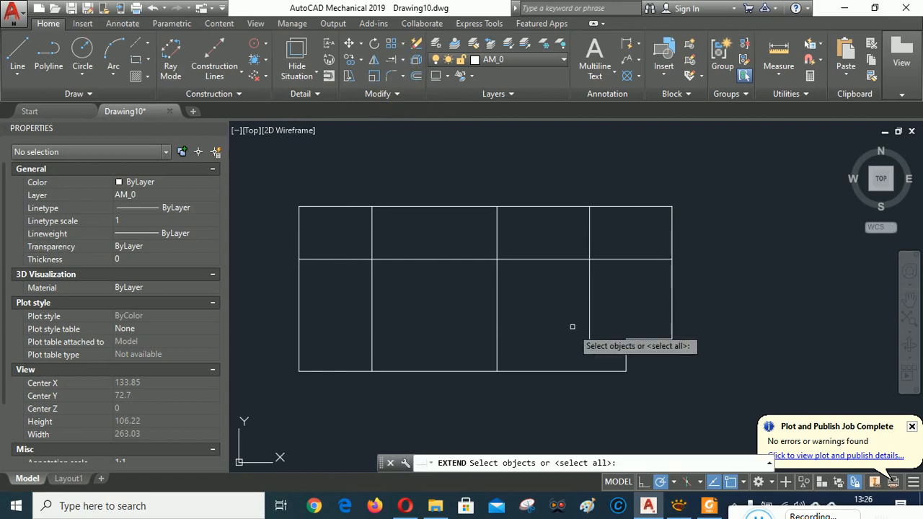
pyautogui.click(575, 369)
pyautogui.press('Return')
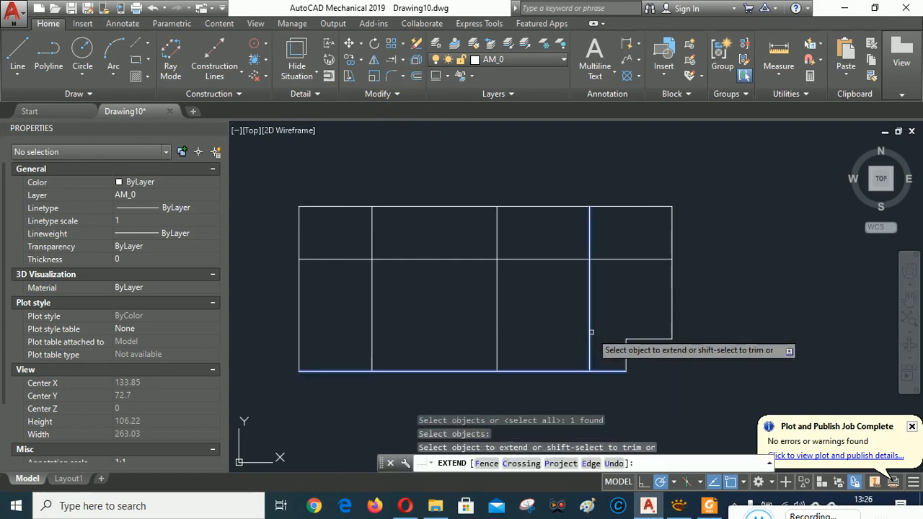
pyautogui.click(591, 332)
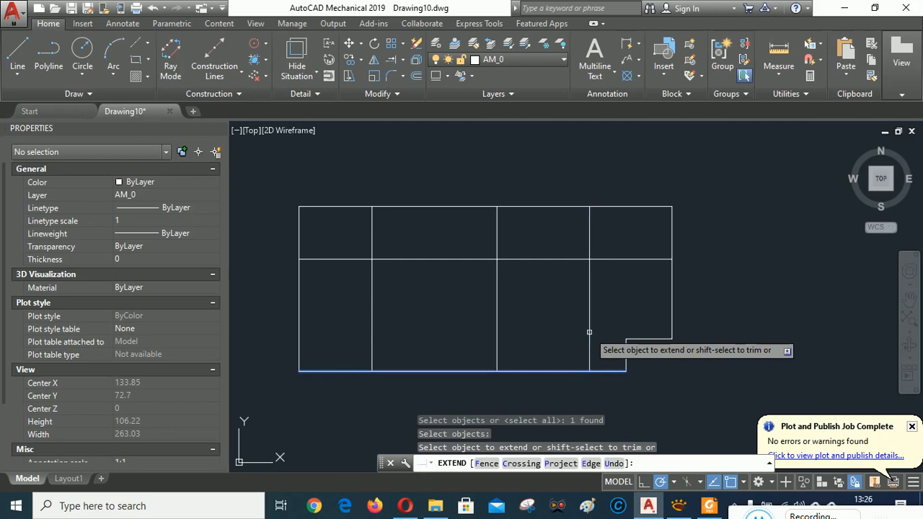
pyautogui.rightClick(737, 232)
pyautogui.click(772, 239)
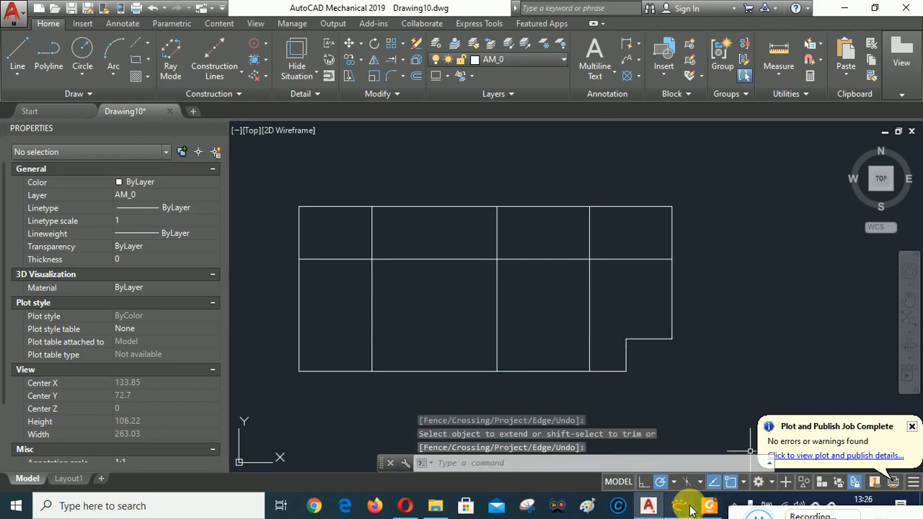
# Step: Glance at the reference image, and trim the three inner vertical lines above the horizontal step line
pyautogui.click(685, 507)
pyautogui.click(685, 507)
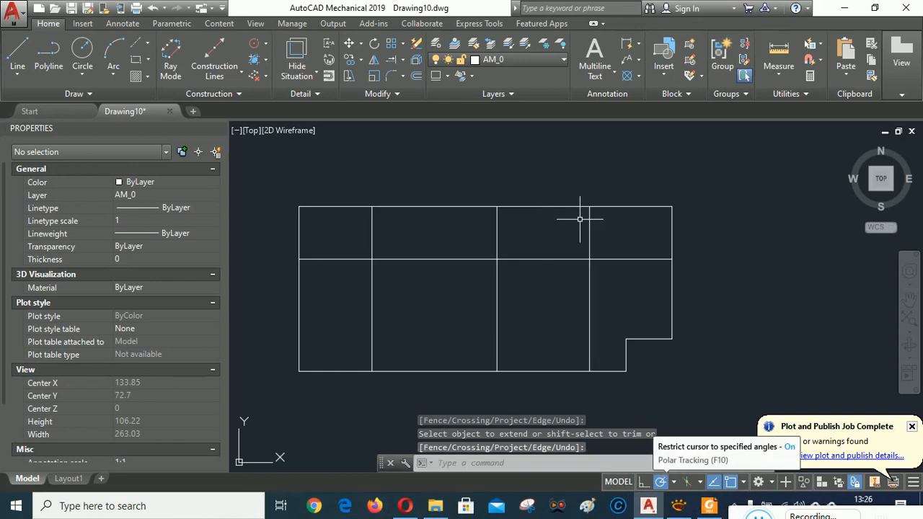
pyautogui.click(402, 57)
pyautogui.click(400, 83)
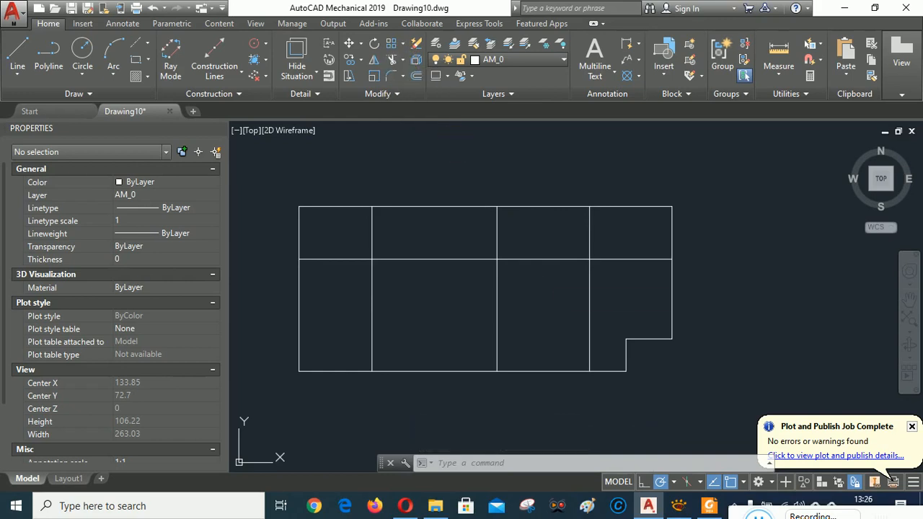
pyautogui.click(616, 258)
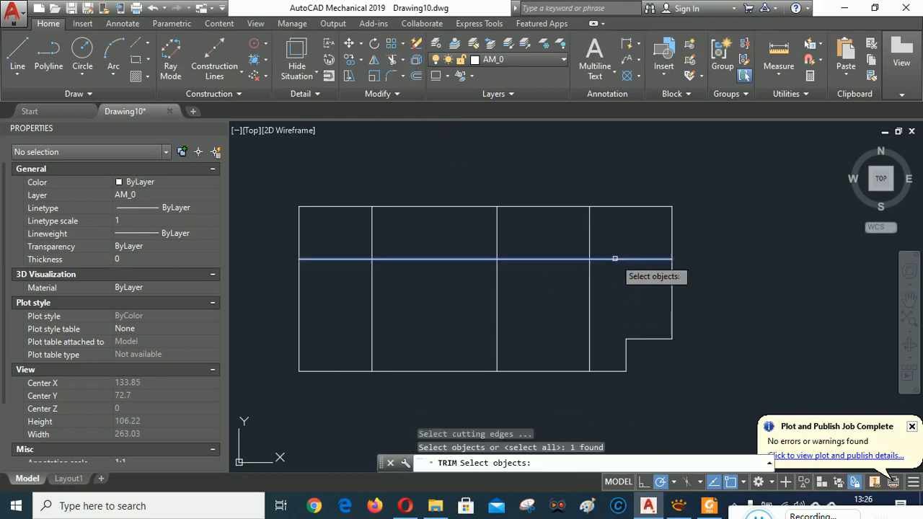
pyautogui.press('Return')
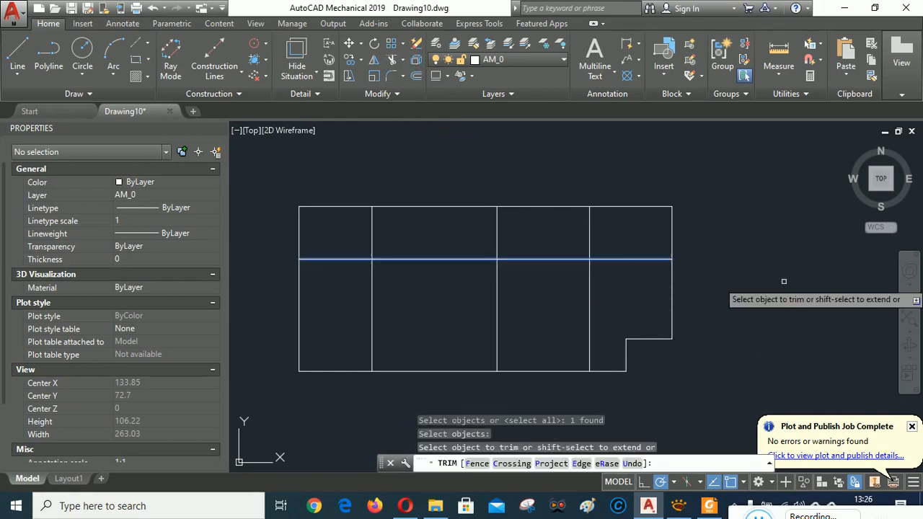
pyautogui.click(604, 239)
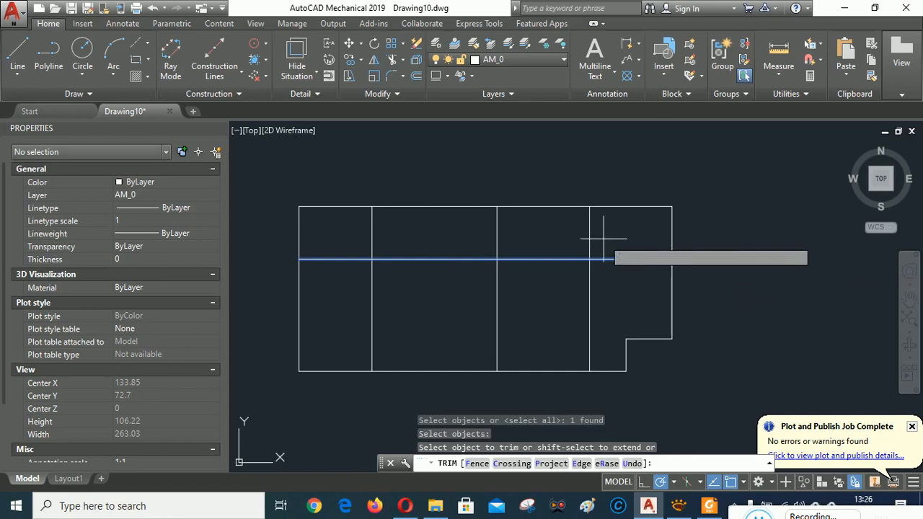
pyautogui.click(353, 240)
pyautogui.rightClick(532, 167)
pyautogui.click(562, 176)
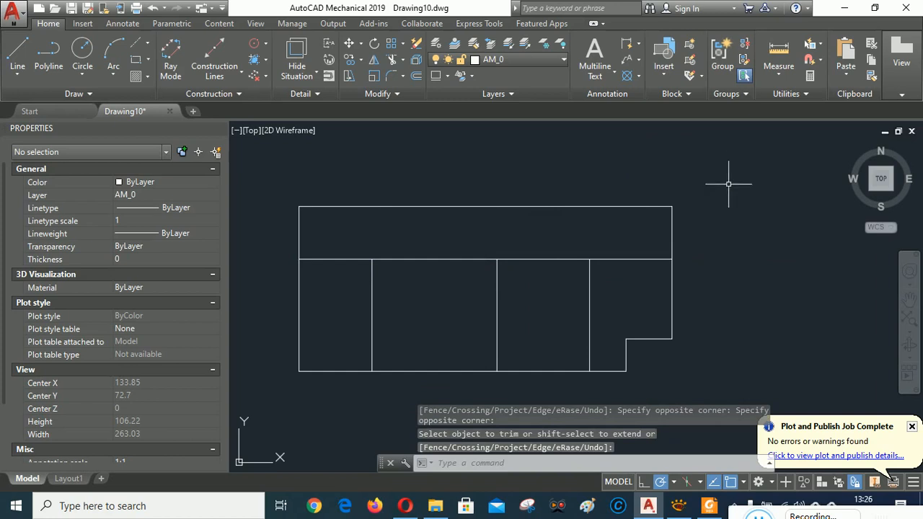
# Step: Check the hole diameter in the XnView reference image, and return to AutoCAD Mechanical
pyautogui.moveTo(687, 512)
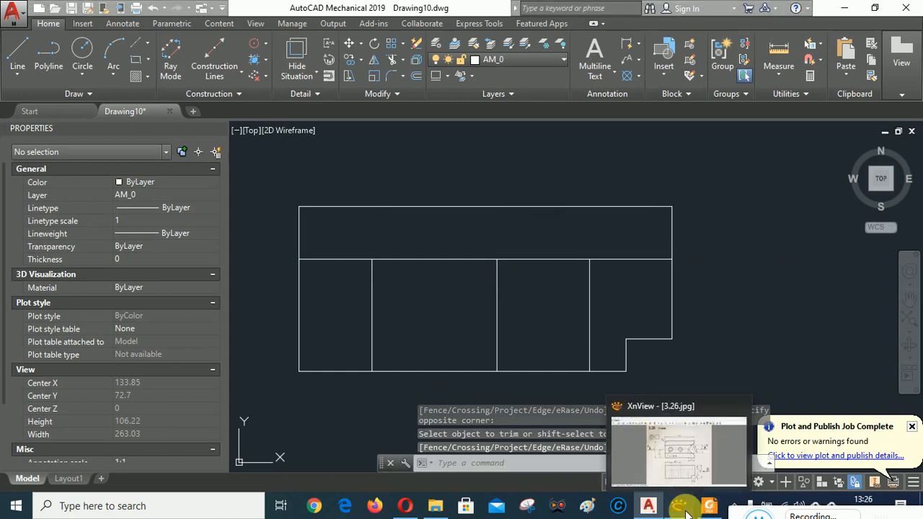
pyautogui.click(678, 451)
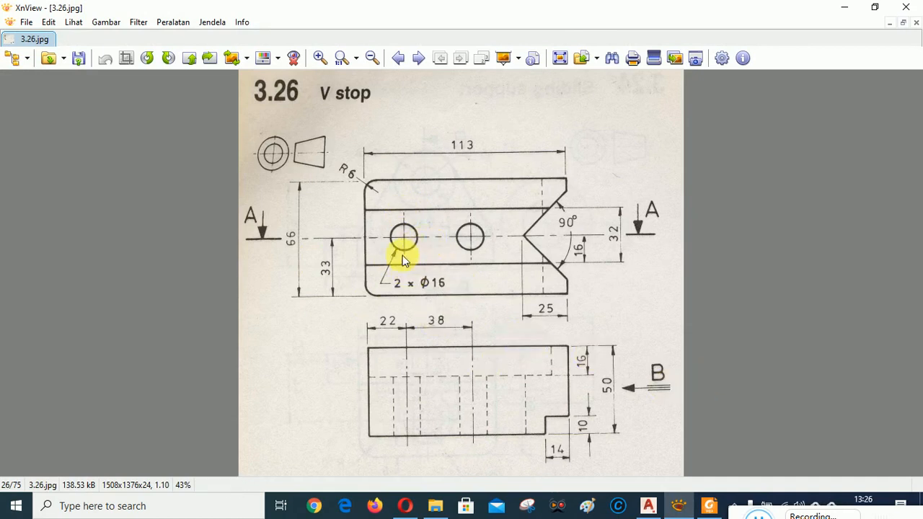
pyautogui.click(650, 507)
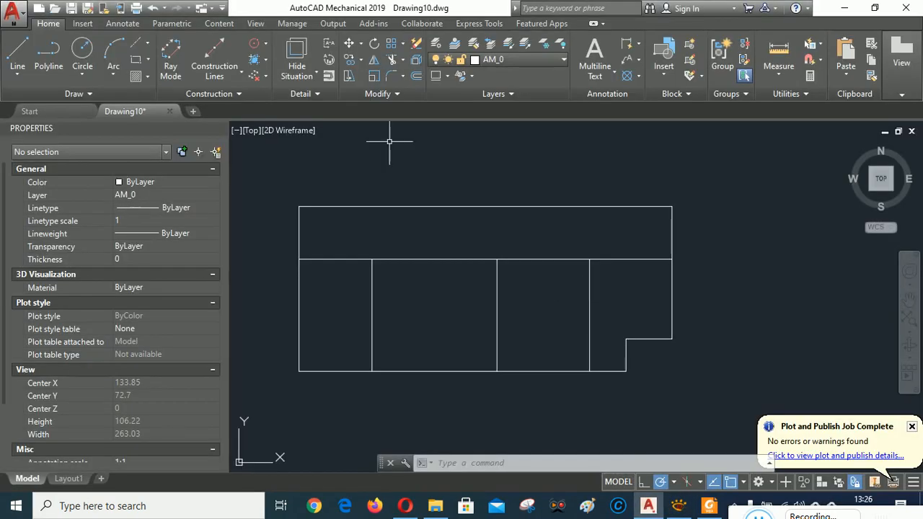
# Step: Start a through hole, browse the hole standards, and choose ISO 273: 1979 normal in front view
pyautogui.click(218, 27)
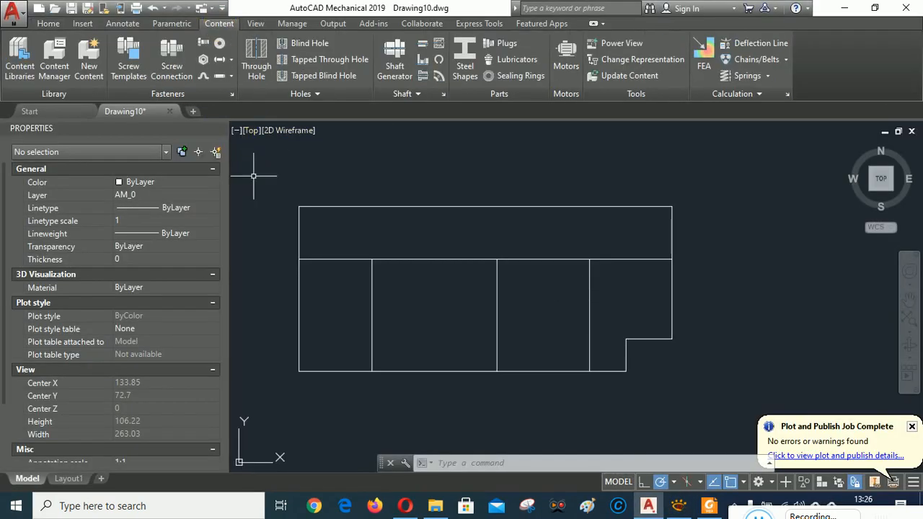
pyautogui.click(253, 50)
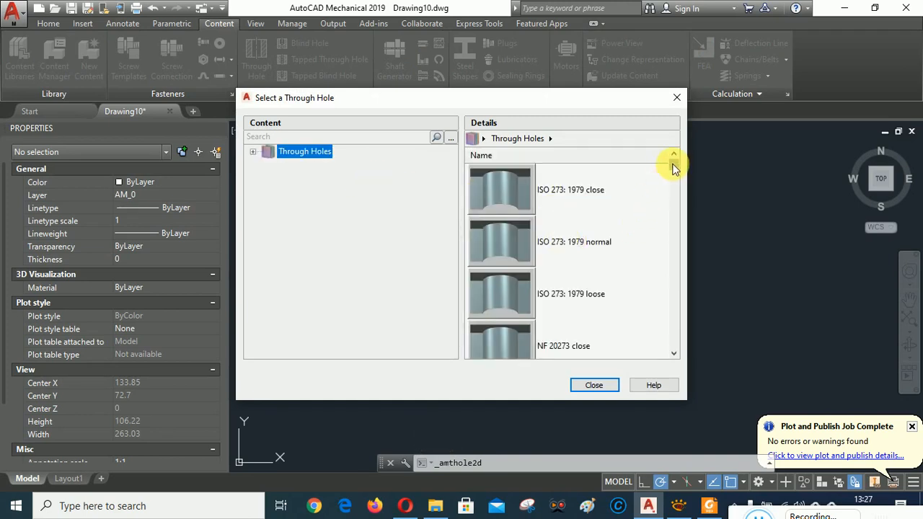
pyautogui.scroll(-2, 674, 172)
pyautogui.scroll(-5, 653, 260)
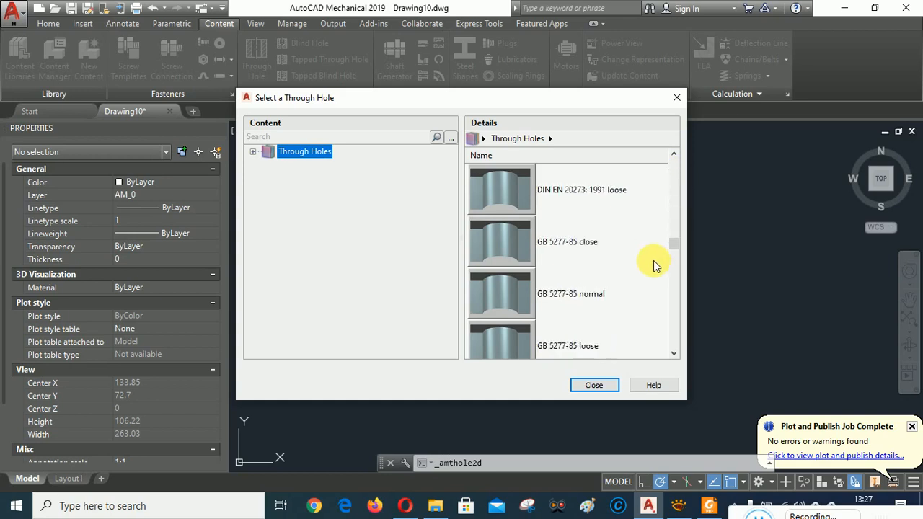
pyautogui.scroll(-5, 654, 260)
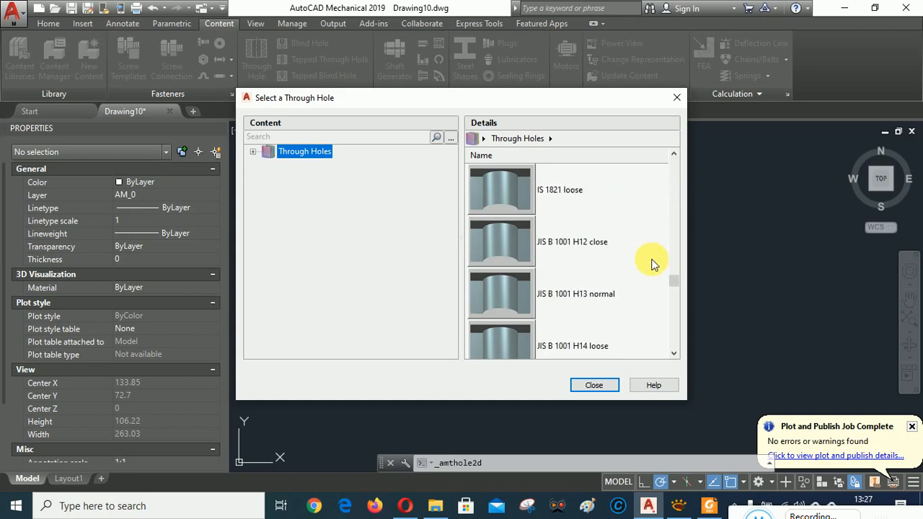
pyautogui.scroll(10, 653, 264)
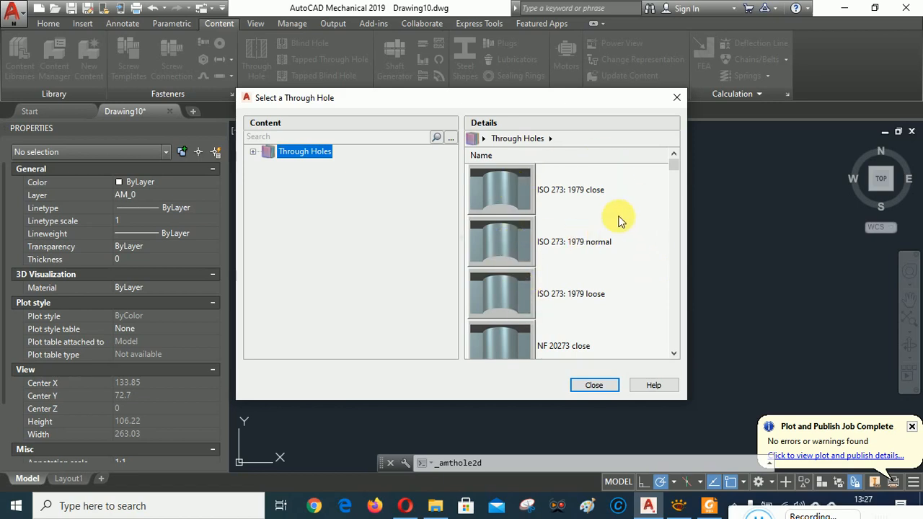
pyautogui.doubleClick(509, 243)
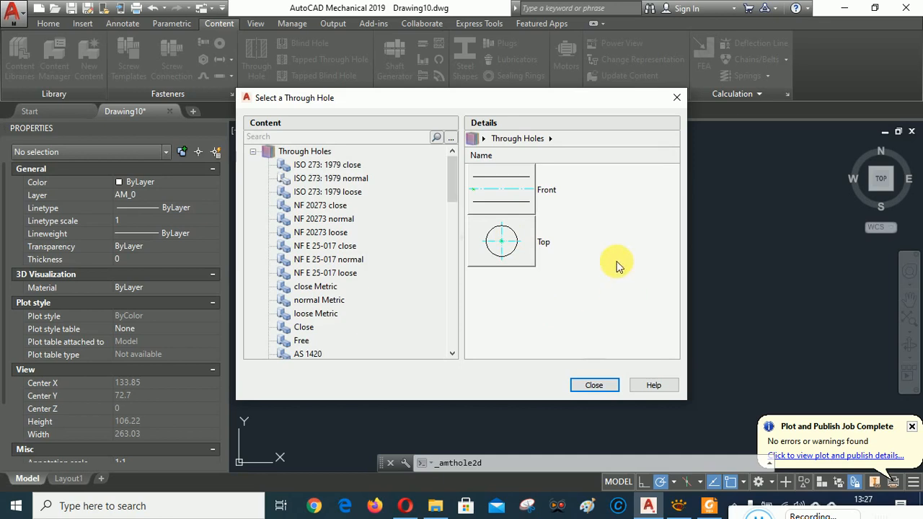
pyautogui.click(503, 193)
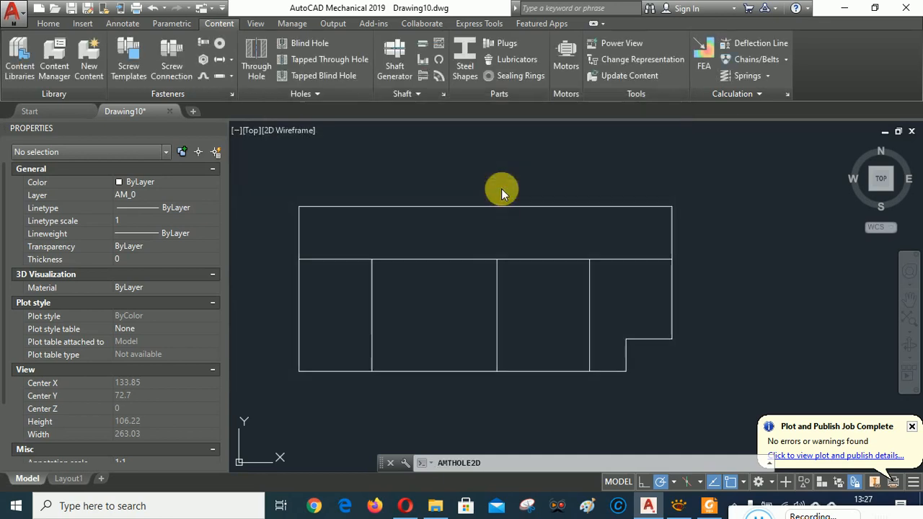
# Step: Place the hole along the leftmost inner vertical line, from the horizontal step line to the bottom edge, with size M14
pyautogui.click(370, 261)
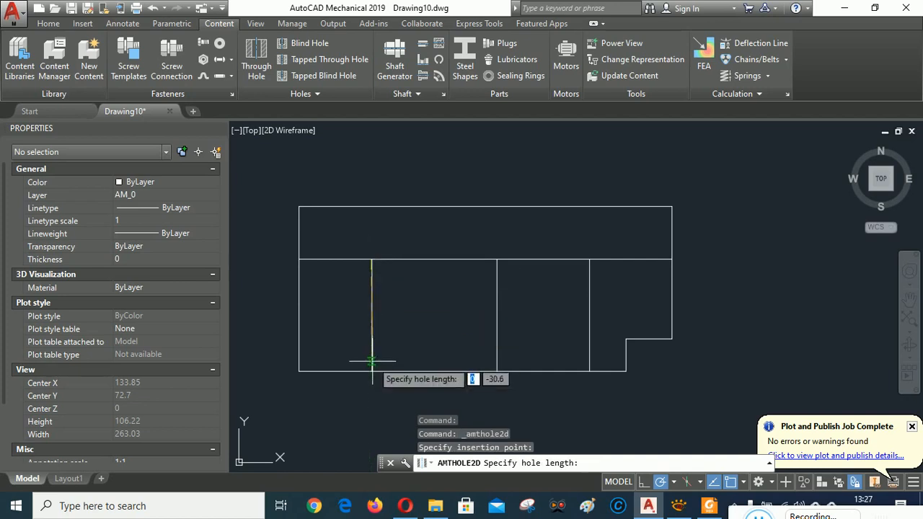
pyautogui.click(370, 372)
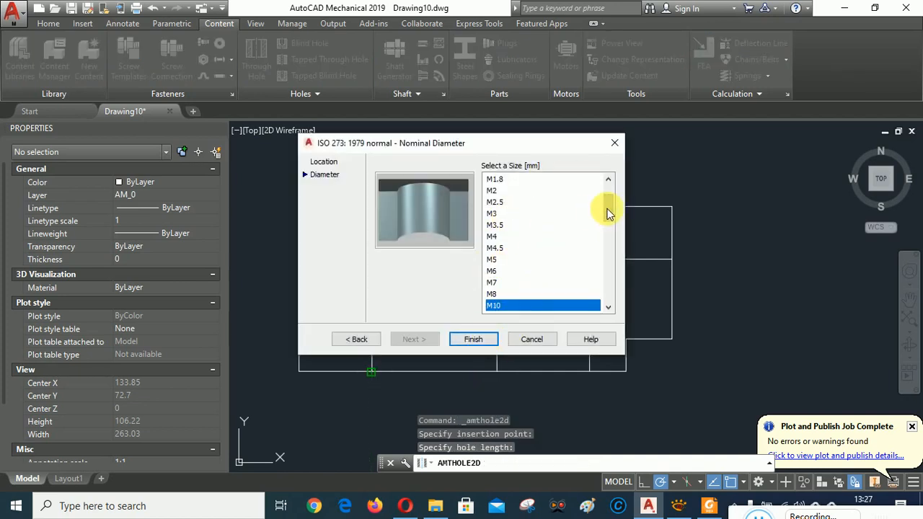
pyautogui.moveTo(607, 213)
pyautogui.mouseDown()
pyautogui.moveTo(608, 224)
pyautogui.moveTo(611, 194)
pyautogui.moveTo(611, 213)
pyautogui.mouseUp()
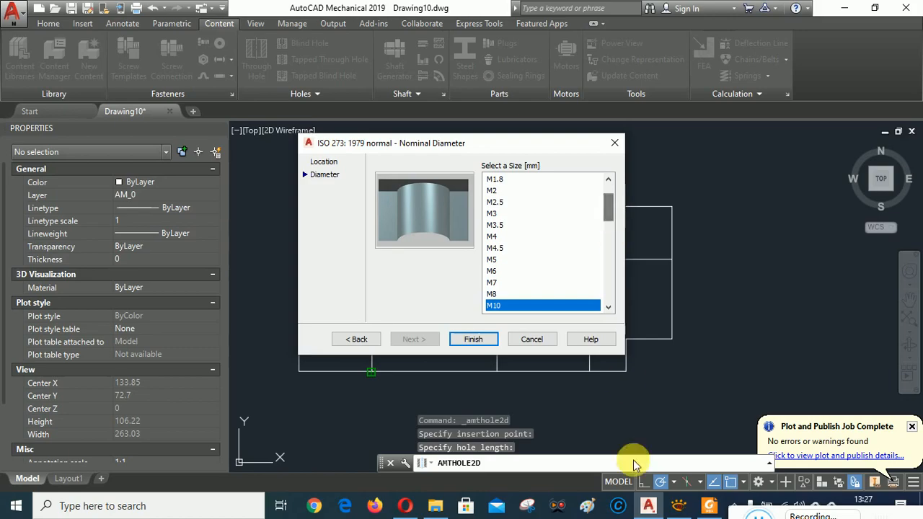
pyautogui.click(680, 507)
pyautogui.click(681, 508)
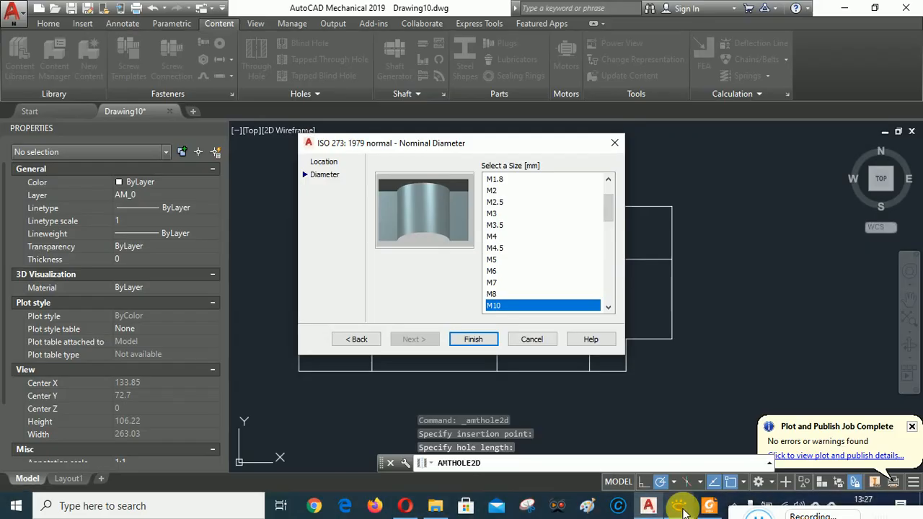
pyautogui.click(608, 307)
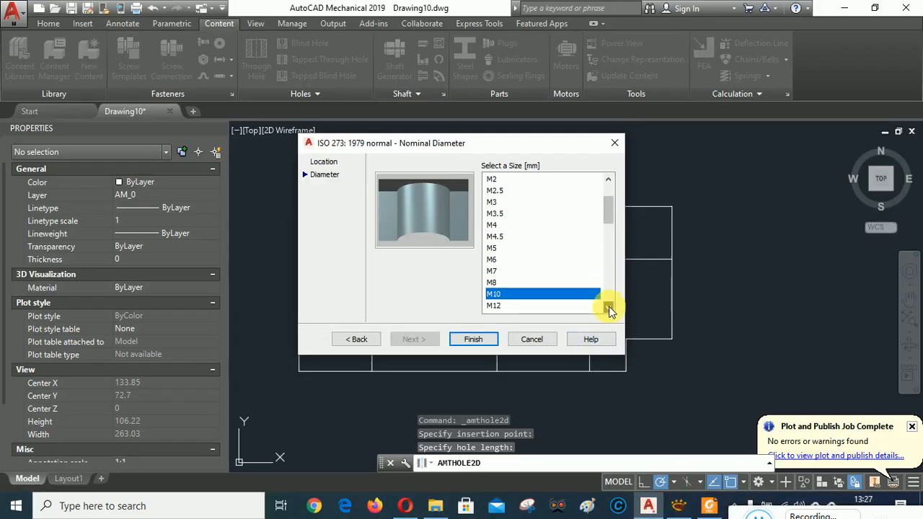
pyautogui.click(608, 307)
pyautogui.click(609, 308)
pyautogui.click(496, 295)
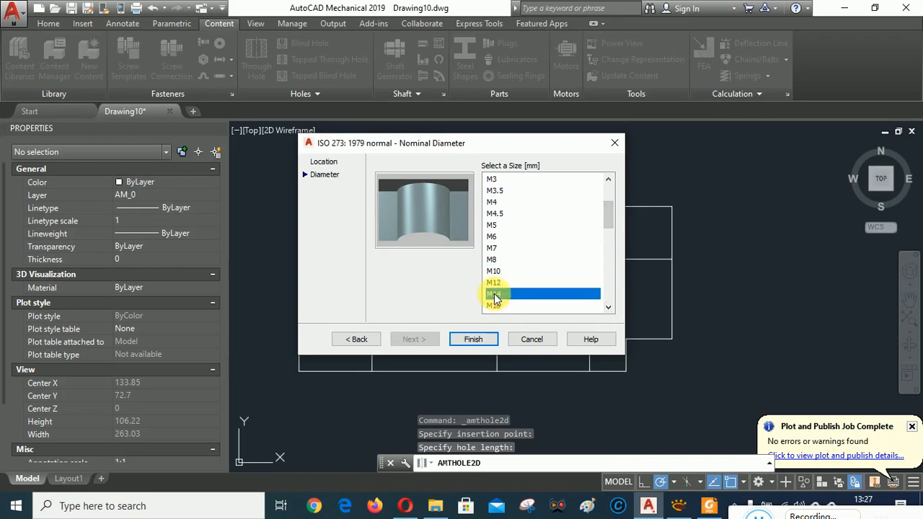
pyautogui.click(474, 339)
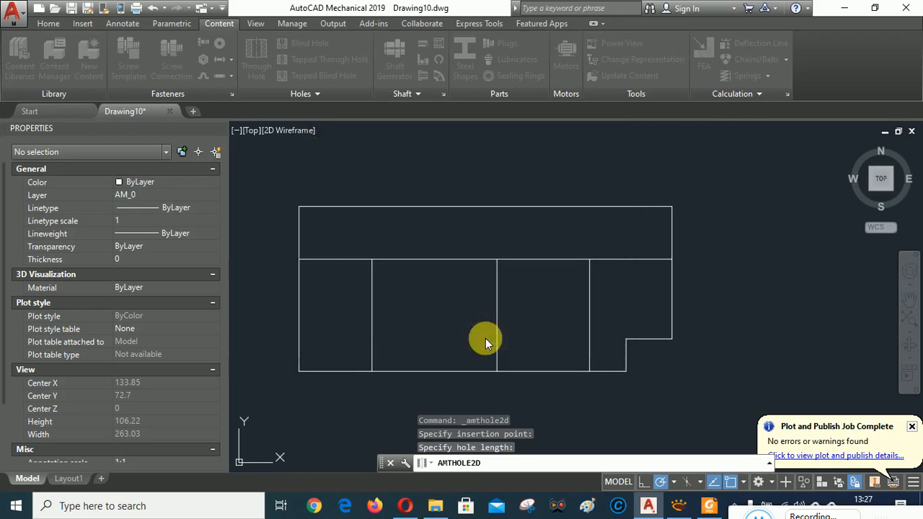
pyautogui.click(474, 230)
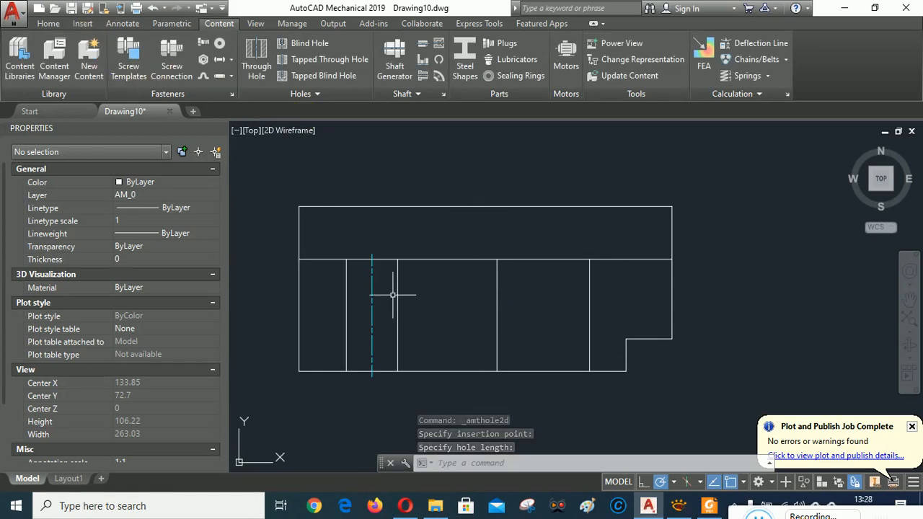
# Step: Copy the hole from its centerline's intersection with the step line to the upper end of the middle inner vertical line
pyautogui.click(49, 23)
pyautogui.click(354, 62)
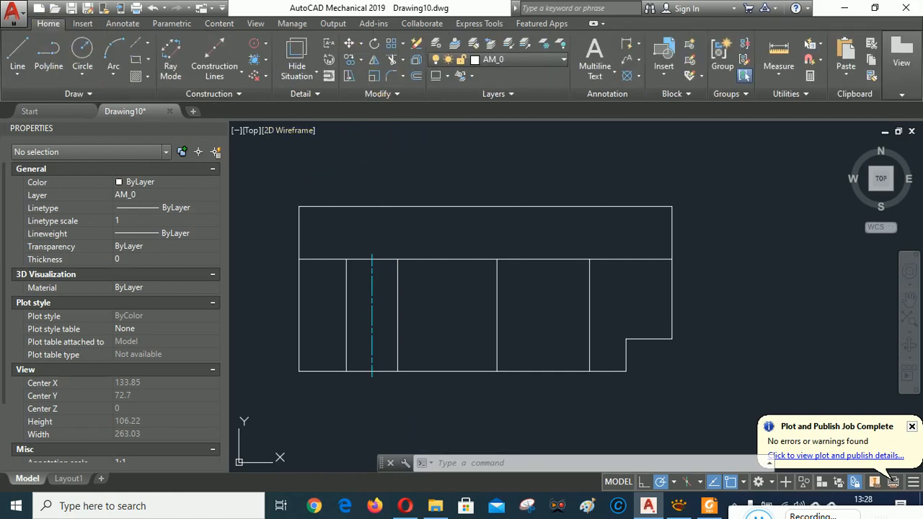
pyautogui.click(371, 286)
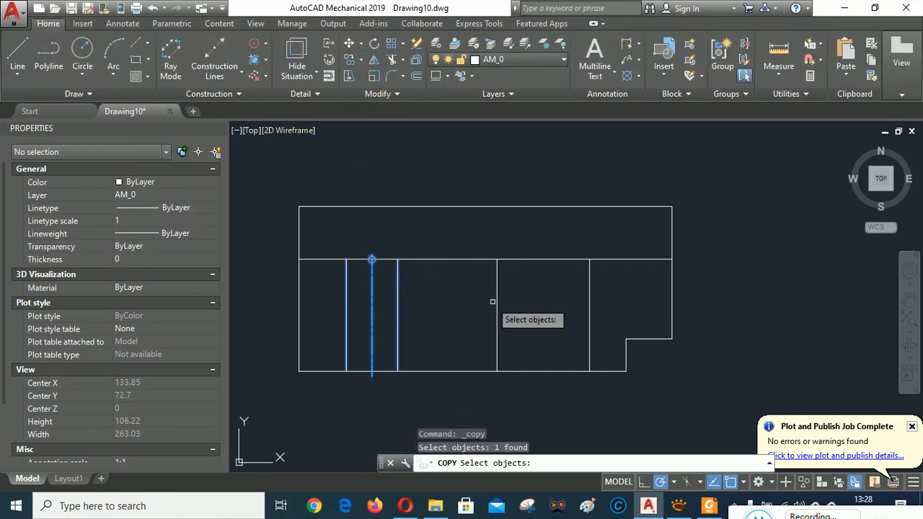
pyautogui.press('Return')
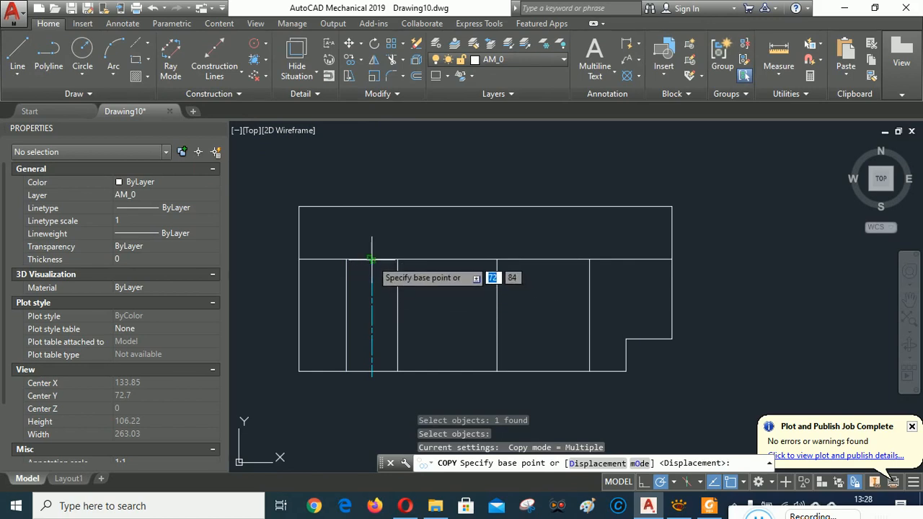
pyautogui.keyDown('shift'); pyautogui.rightClick(438, 240); pyautogui.keyUp('shift')
pyautogui.click(447, 120)
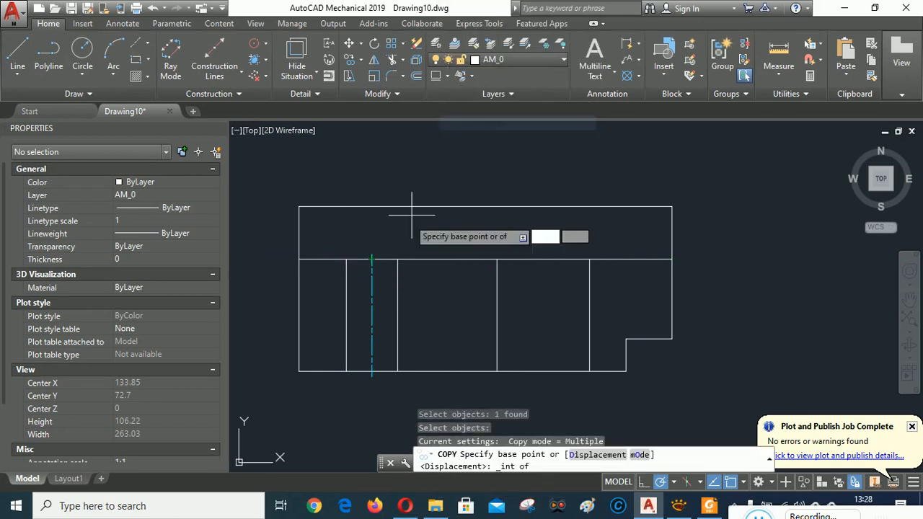
pyautogui.click(372, 261)
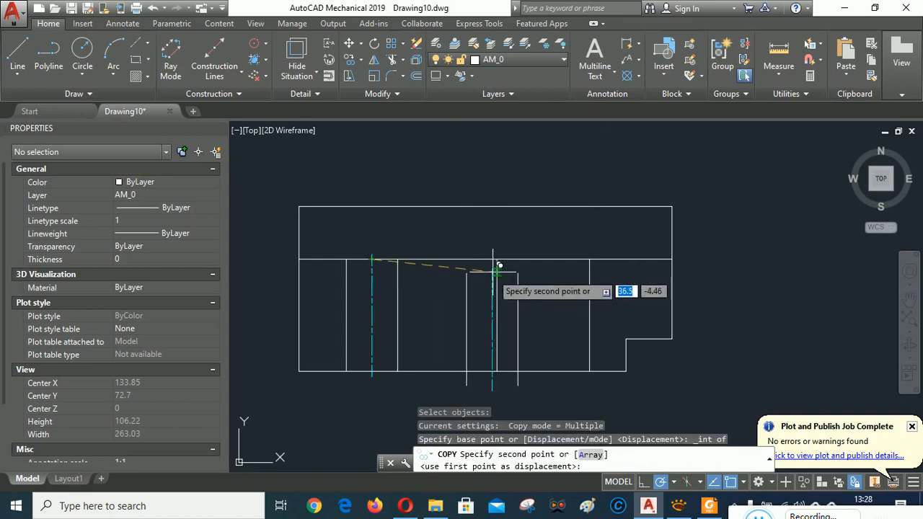
pyautogui.click(497, 259)
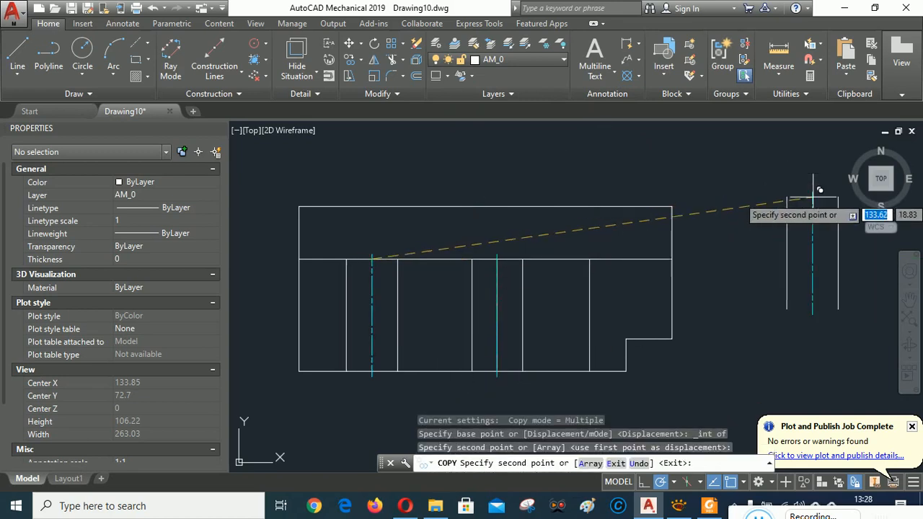
pyautogui.press('Escape')
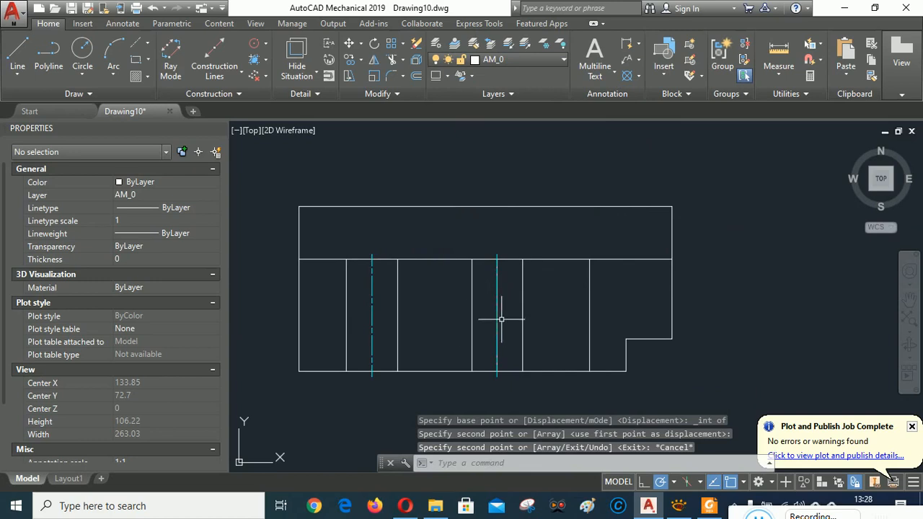
# Step: Delete the solid vertical line lying over the copied hole's centerline, and check the first hole's centerline for a similar duplicate
pyautogui.scroll(8, 501, 318)
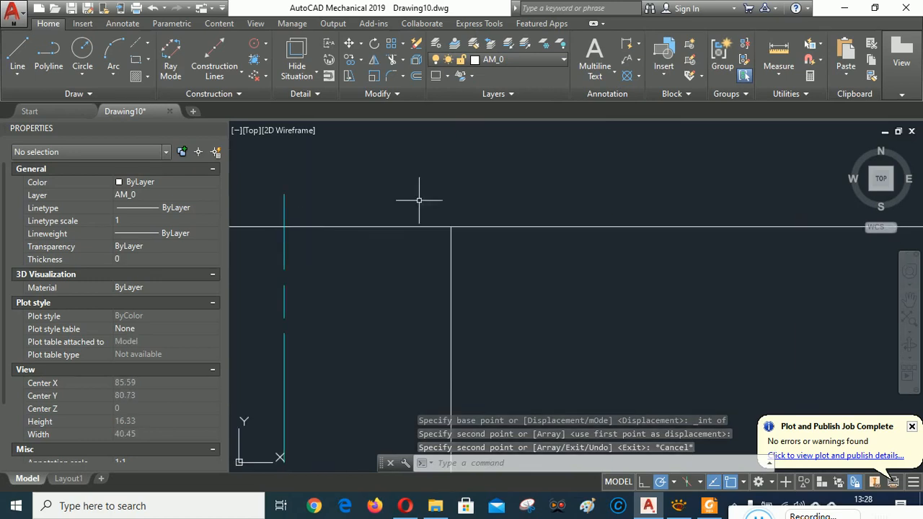
pyautogui.scroll(-9, 419, 200)
pyautogui.scroll(5, 517, 274)
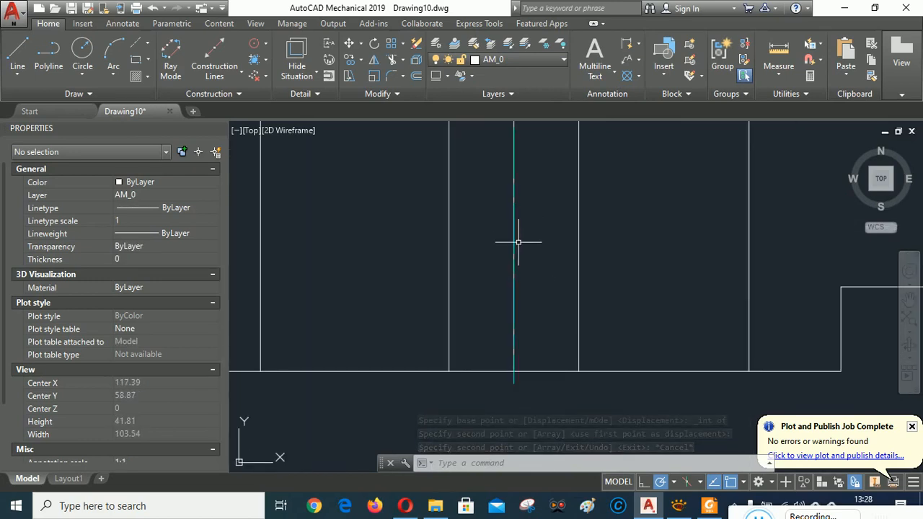
pyautogui.scroll(-2, 517, 242)
pyautogui.click(511, 140)
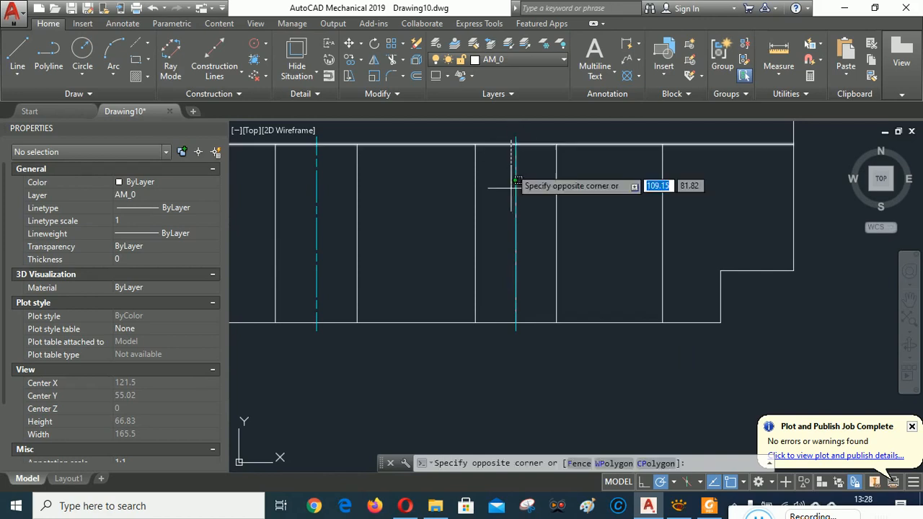
pyautogui.click(520, 323)
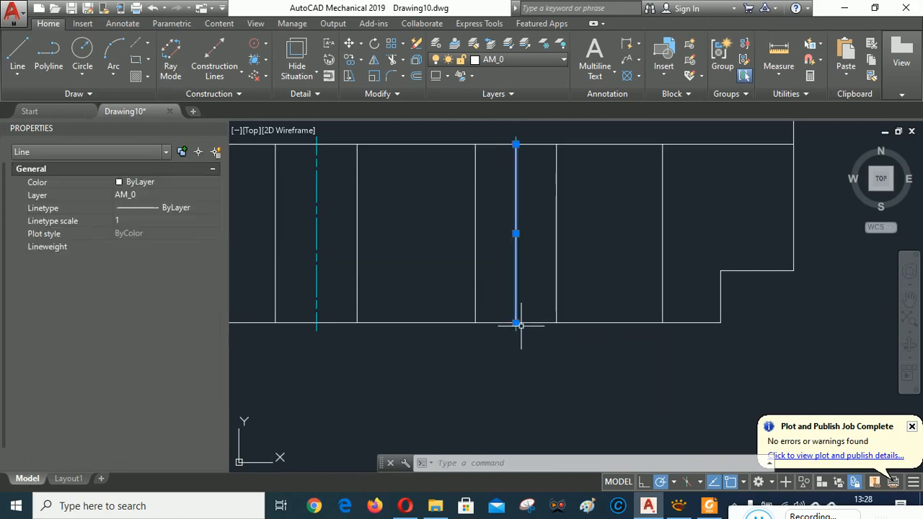
pyautogui.press('Delete')
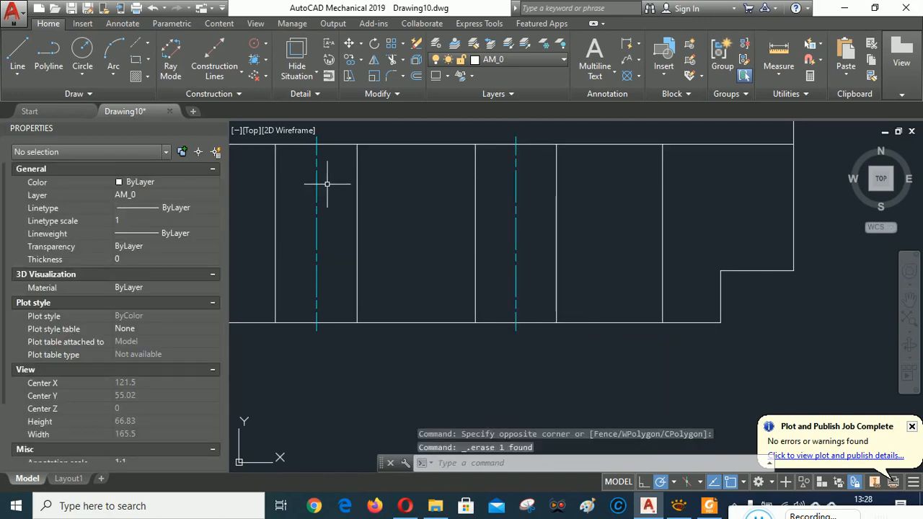
pyautogui.click(311, 140)
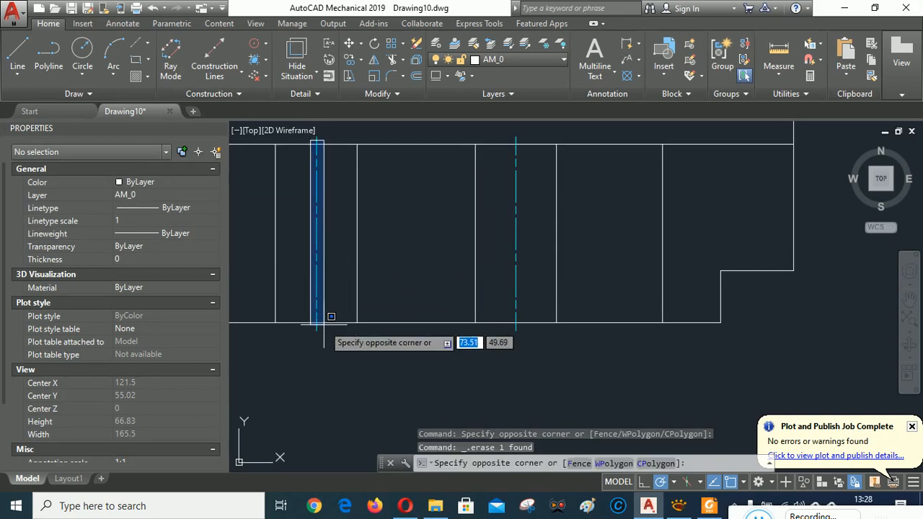
pyautogui.press('Escape')
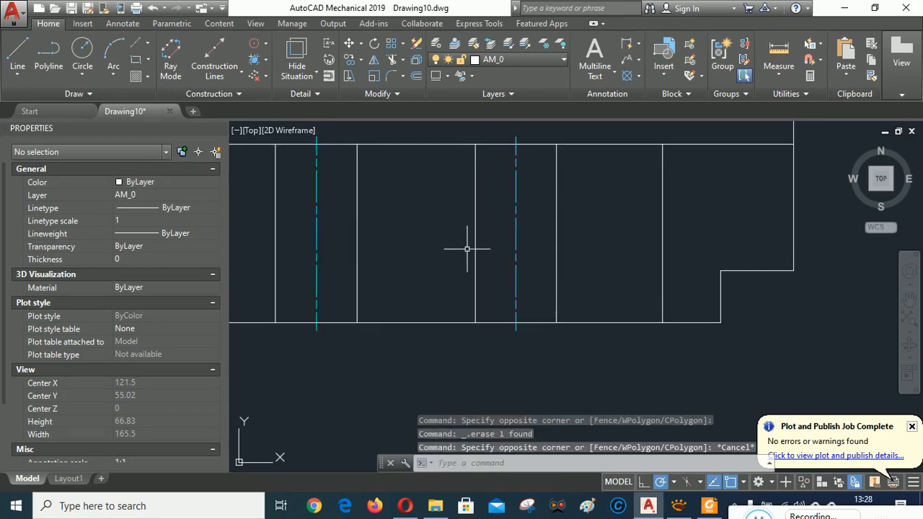
# Step: Measure the width of the copied hole along the horizontal step line
pyautogui.moveTo(596, 239)
pyautogui.mouseDown(button='middle')
pyautogui.moveTo(669, 322)
pyautogui.moveTo(675, 304)
pyautogui.mouseUp(button='middle')
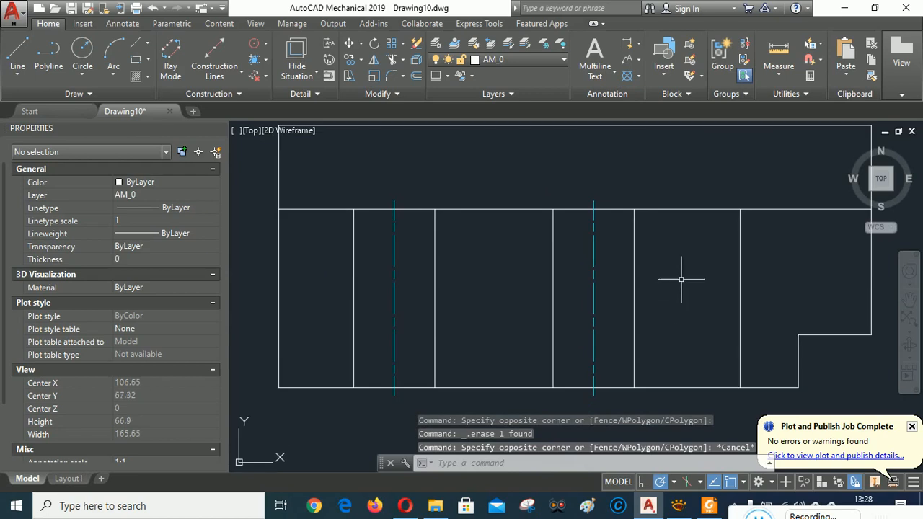
pyautogui.click(775, 117)
pyautogui.click(779, 55)
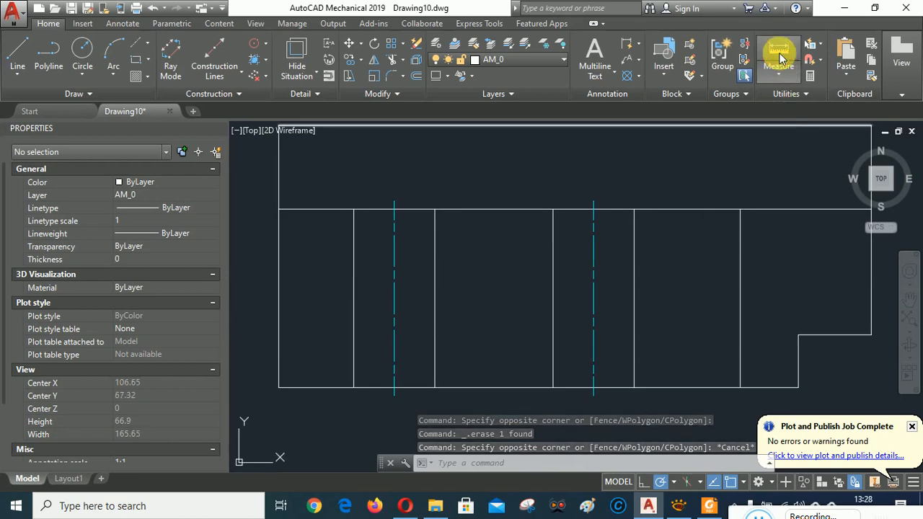
pyautogui.click(553, 209)
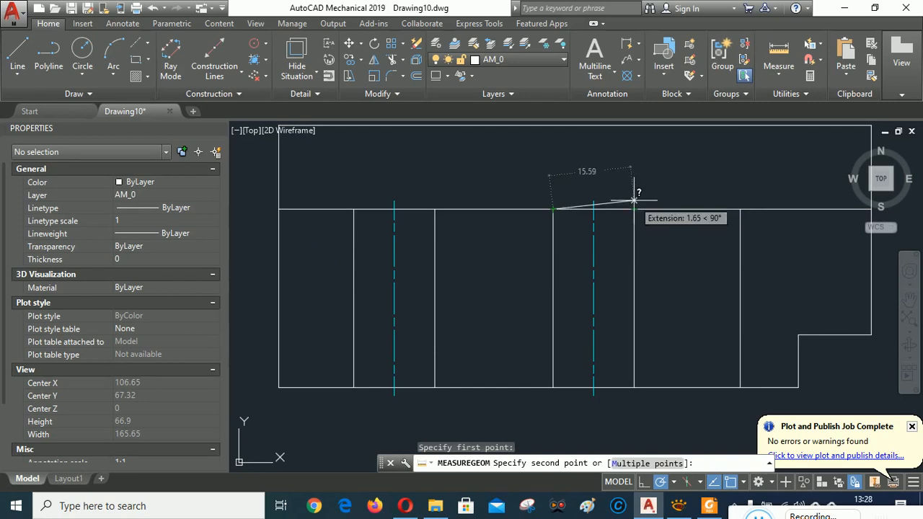
pyautogui.press('Escape')
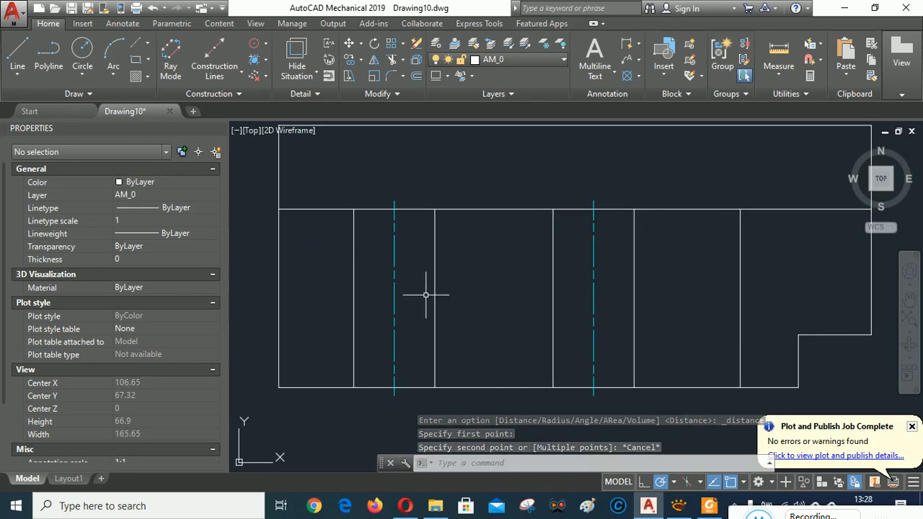
# Step: Check the diameter options of the first hole without changing its size
pyautogui.click(434, 272)
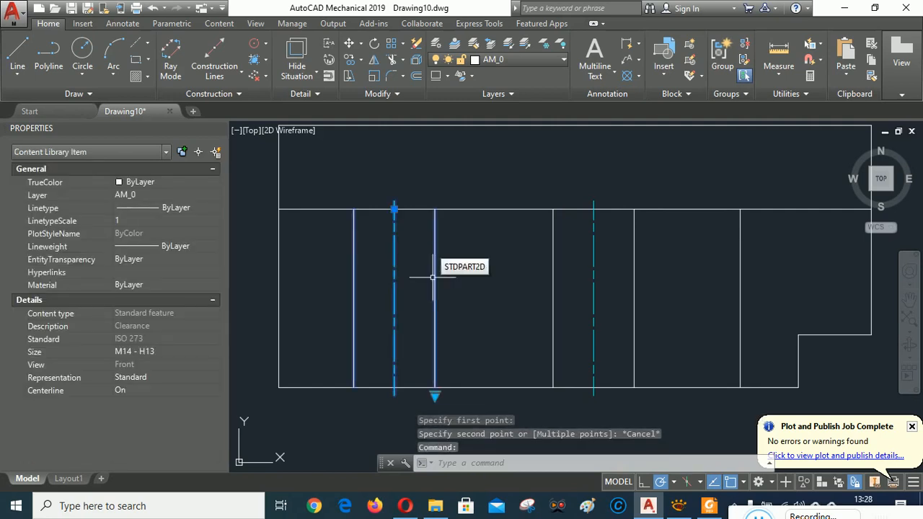
pyautogui.click(434, 395)
pyautogui.moveTo(519, 411)
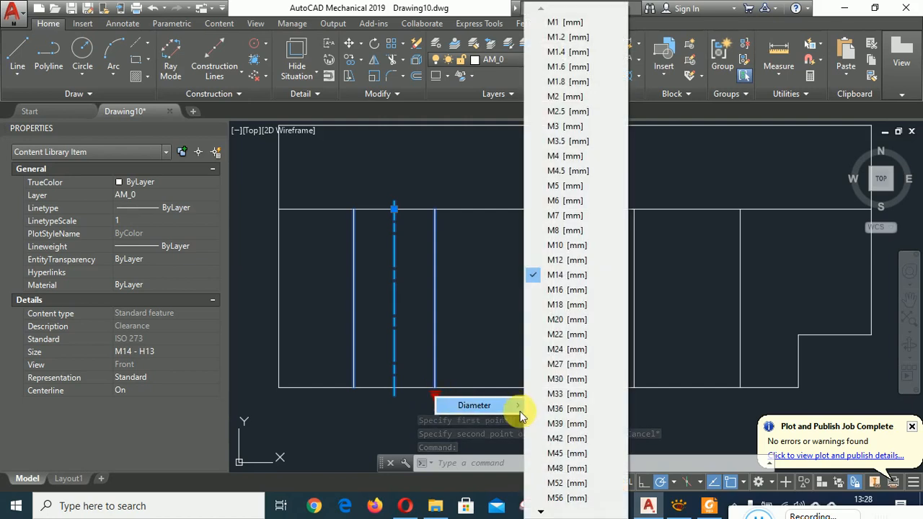
pyautogui.click(687, 172)
pyautogui.press('Escape')
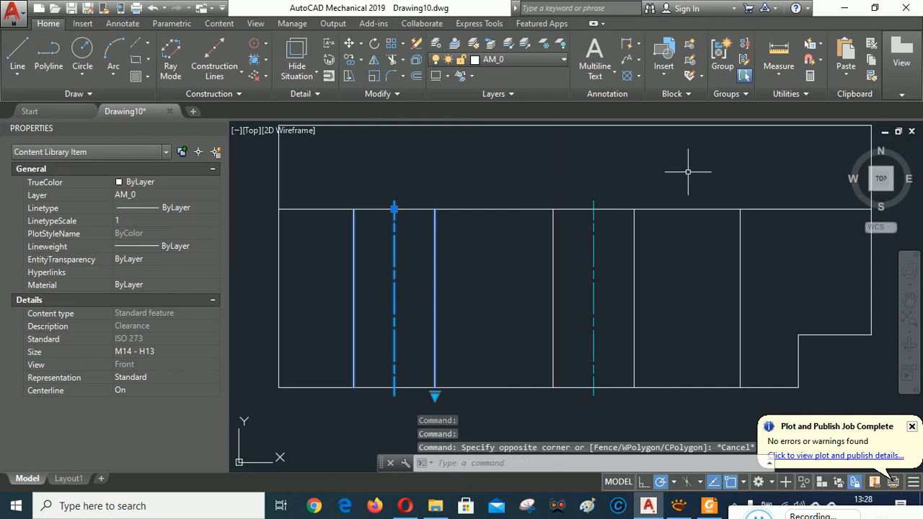
pyautogui.press('Escape')
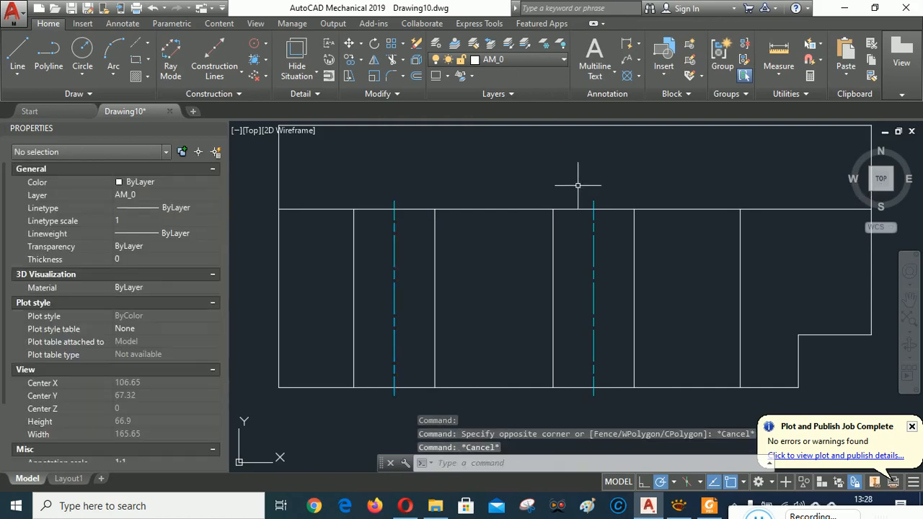
pyautogui.scroll(-2, 511, 265)
pyautogui.scroll(1, 466, 266)
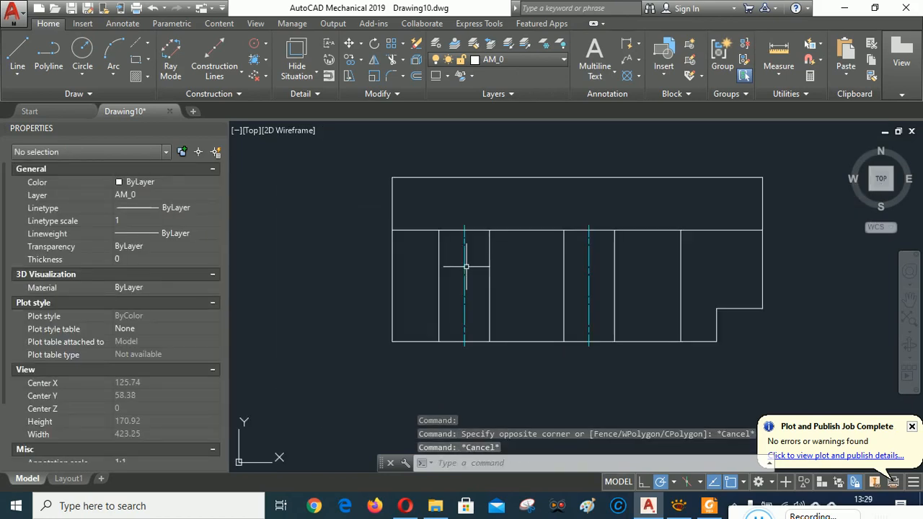
pyautogui.scroll(2, 498, 255)
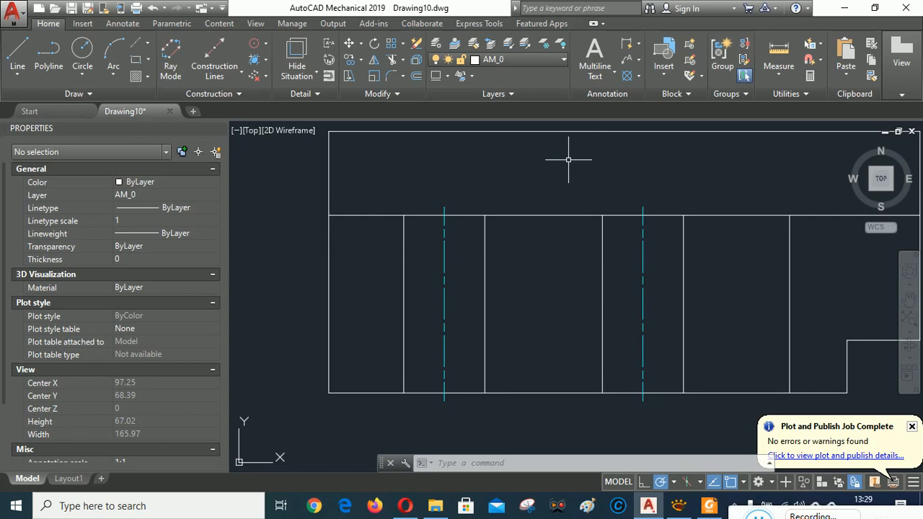
pyautogui.scroll(-2, 519, 287)
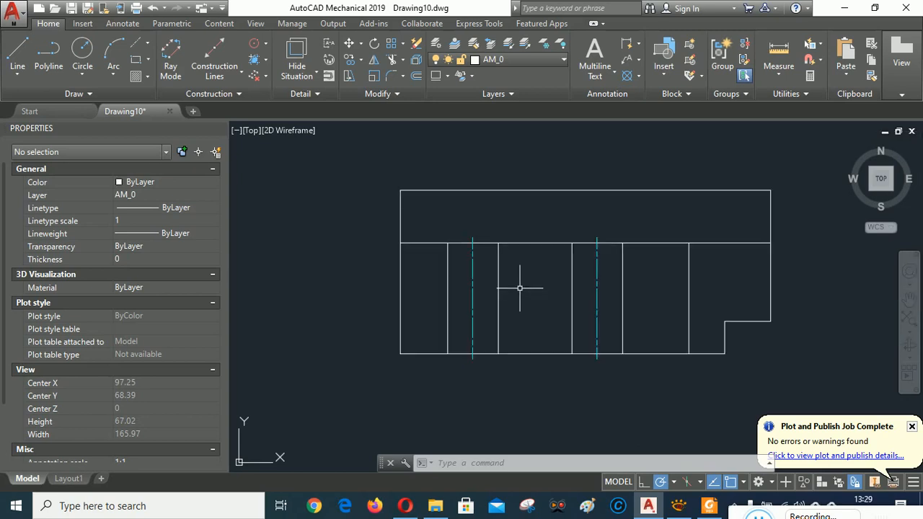
pyautogui.scroll(-2, 505, 227)
pyautogui.scroll(1, 495, 252)
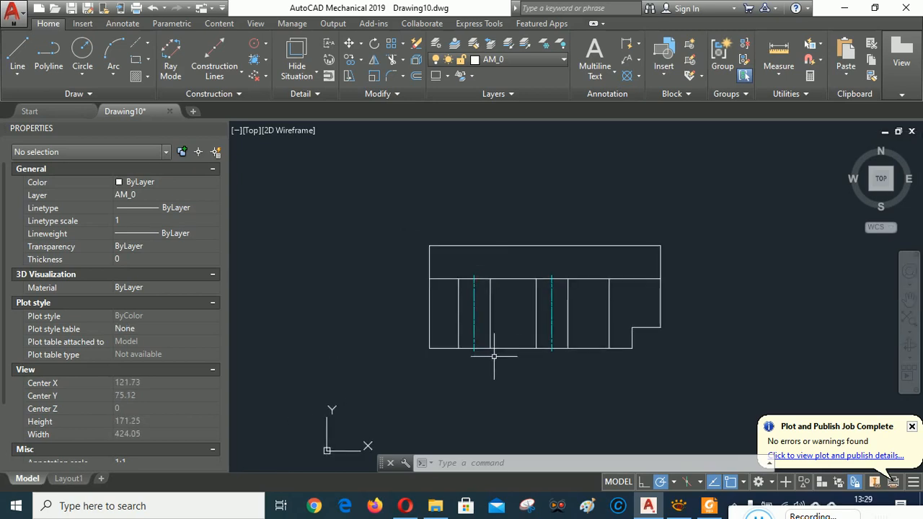
pyautogui.scroll(1, 496, 347)
pyautogui.scroll(2, 513, 268)
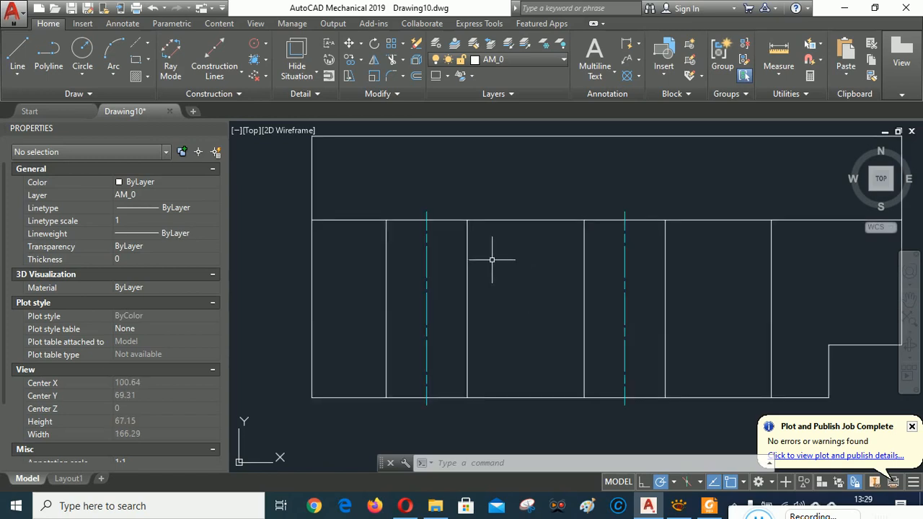
# Step: Explode both through holes in the front view into individual lines
pyautogui.moveTo(492, 260)
pyautogui.mouseDown(button='middle')
pyautogui.moveTo(497, 247)
pyautogui.moveTo(521, 253)
pyautogui.moveTo(484, 251)
pyautogui.moveTo(494, 243)
pyautogui.mouseUp(button='middle')
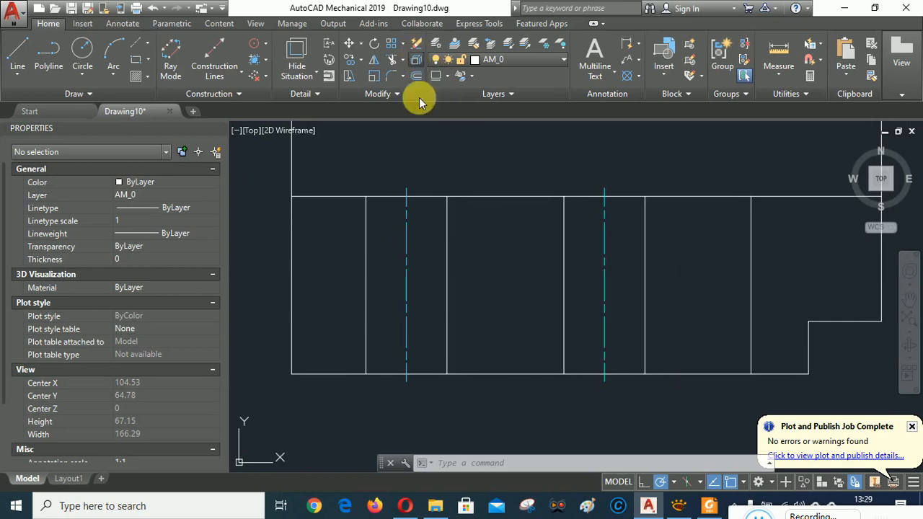
pyautogui.click(416, 59)
pyautogui.click(446, 243)
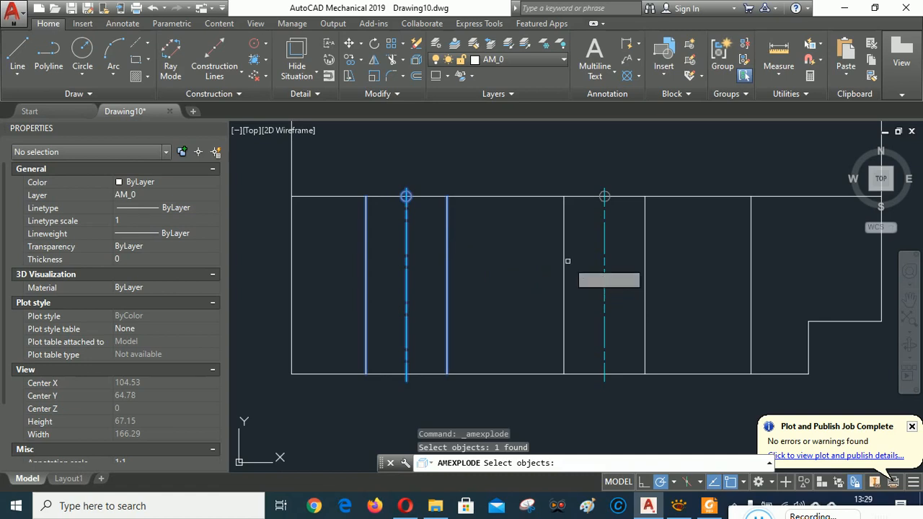
pyautogui.click(565, 261)
pyautogui.press('Return')
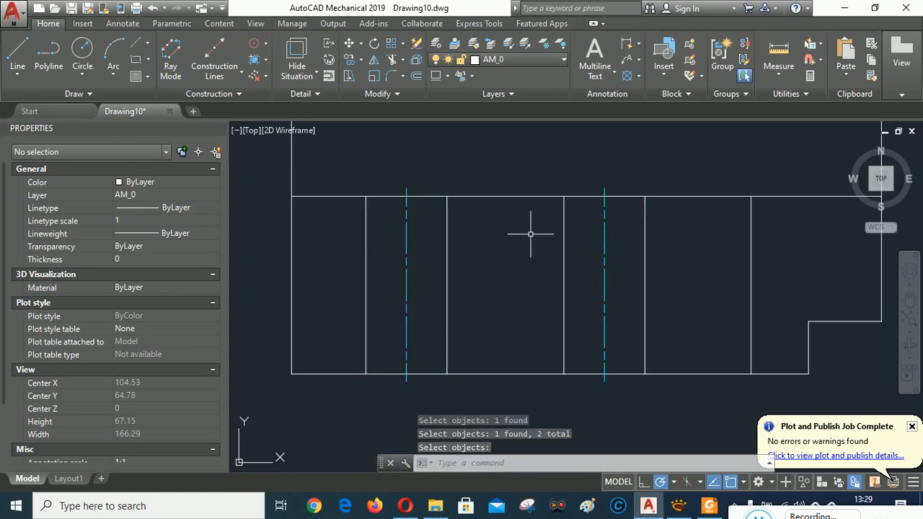
# Step: Assign both holes' edge lines, the horizontal step line and the remaining inner vertical line to the hidden-line layer AM_3
pyautogui.scroll(-2, 505, 239)
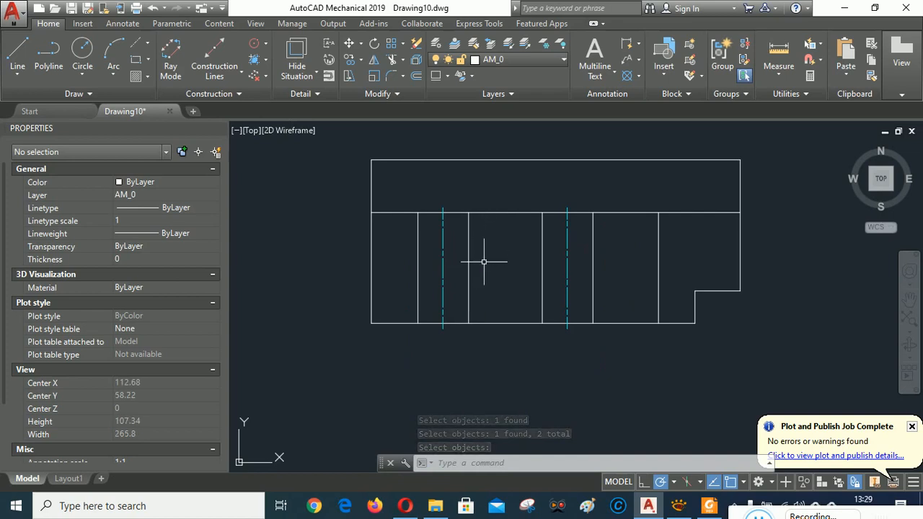
pyautogui.click(479, 258)
pyautogui.click(460, 249)
pyautogui.click(423, 263)
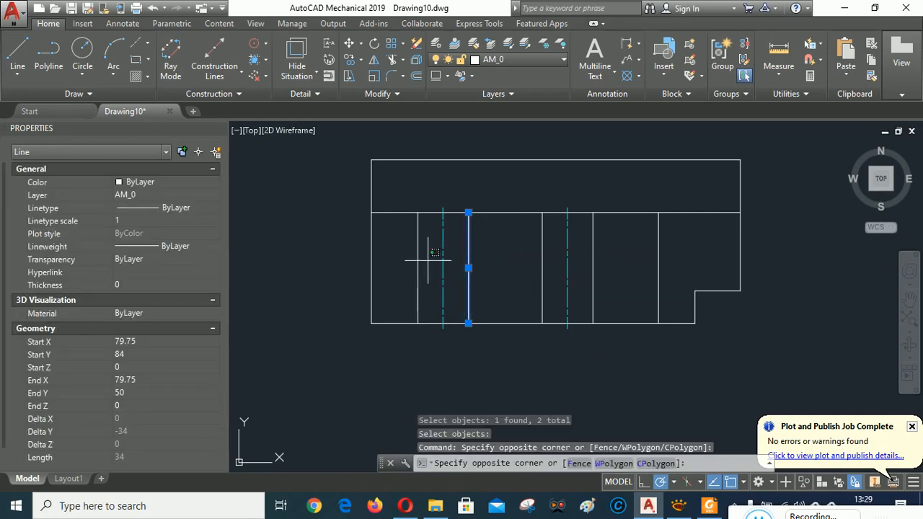
pyautogui.click(417, 262)
pyautogui.click(556, 266)
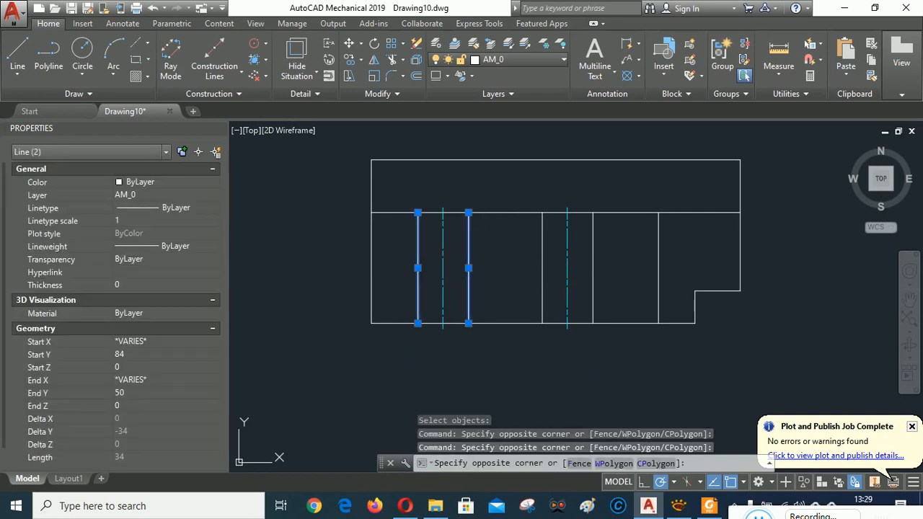
pyautogui.click(528, 198)
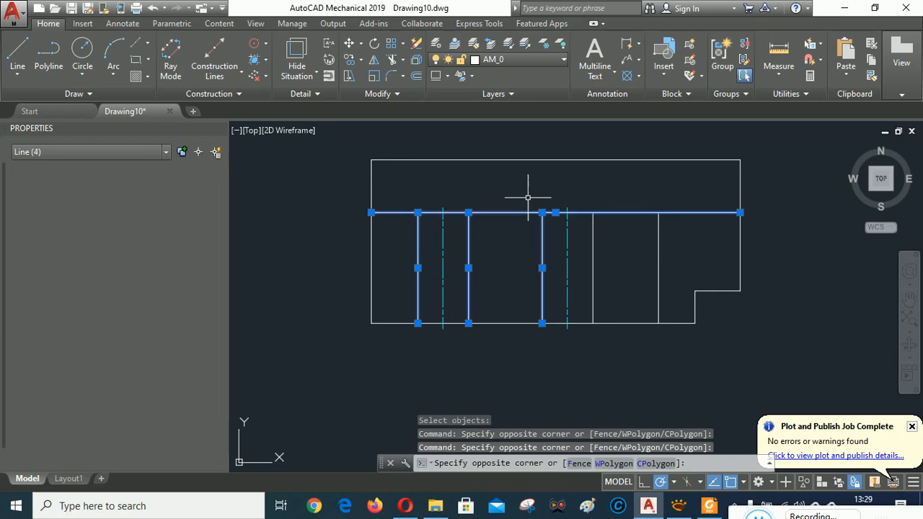
pyautogui.click(608, 258)
pyautogui.click(585, 245)
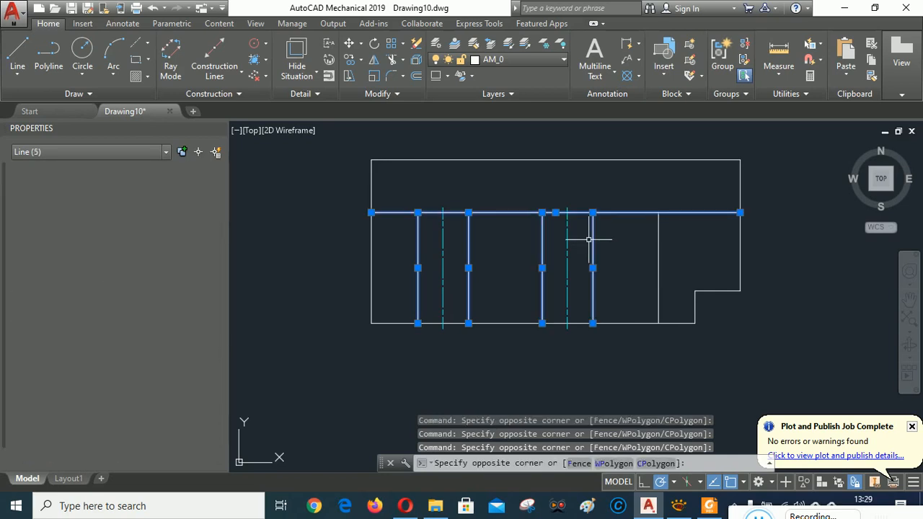
pyautogui.click(670, 263)
pyautogui.click(635, 227)
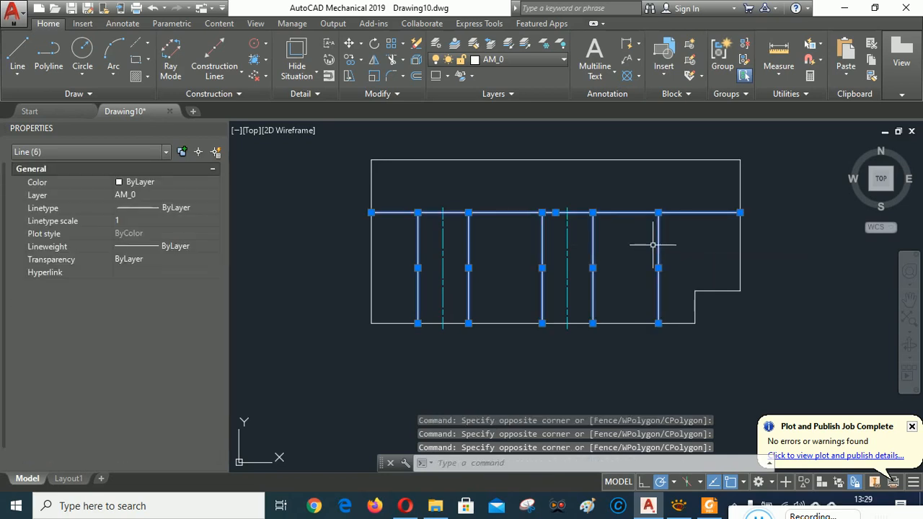
pyautogui.click(564, 63)
pyautogui.click(504, 111)
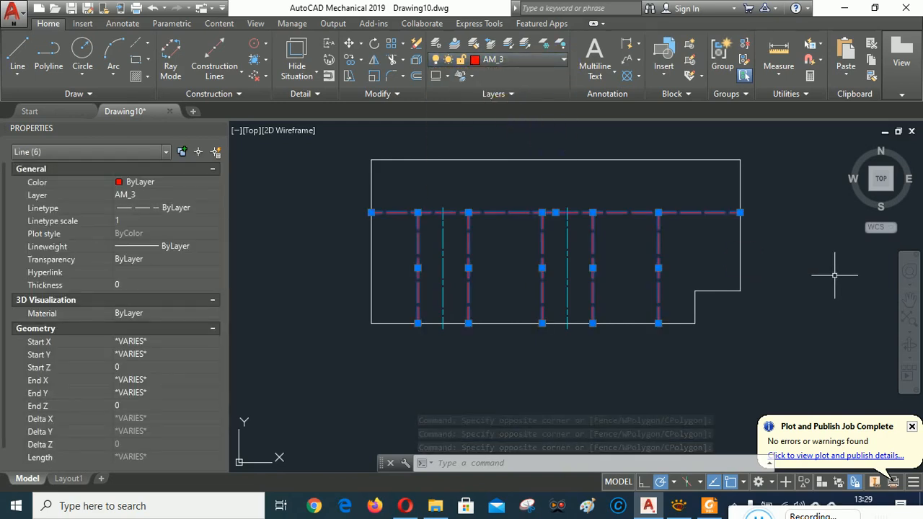
pyautogui.press('Escape')
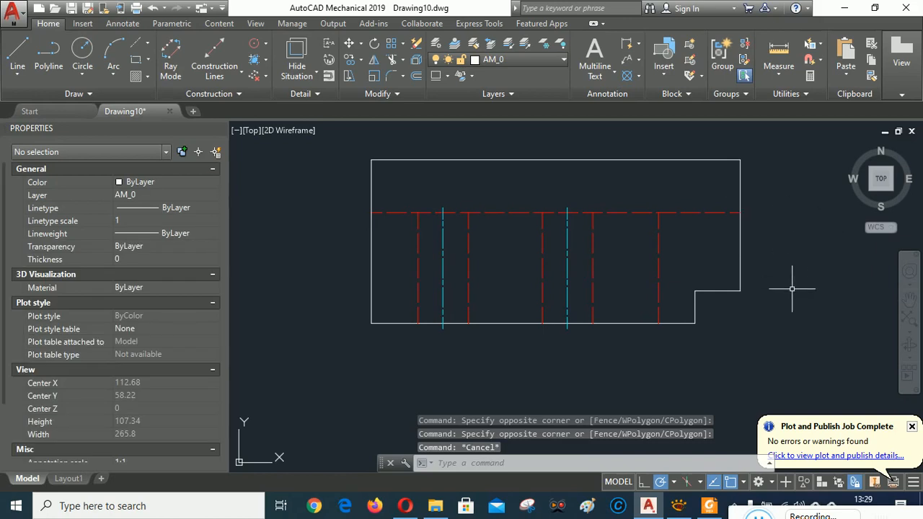
# Step: Check the V stop reference image, and offset the front view's top edge 60 mm upward to start the top view
pyautogui.scroll(-1, 658, 323)
pyautogui.moveTo(726, 267)
pyautogui.mouseDown(button='middle')
pyautogui.moveTo(740, 255)
pyautogui.moveTo(682, 312)
pyautogui.moveTo(697, 262)
pyautogui.mouseUp(button='middle')
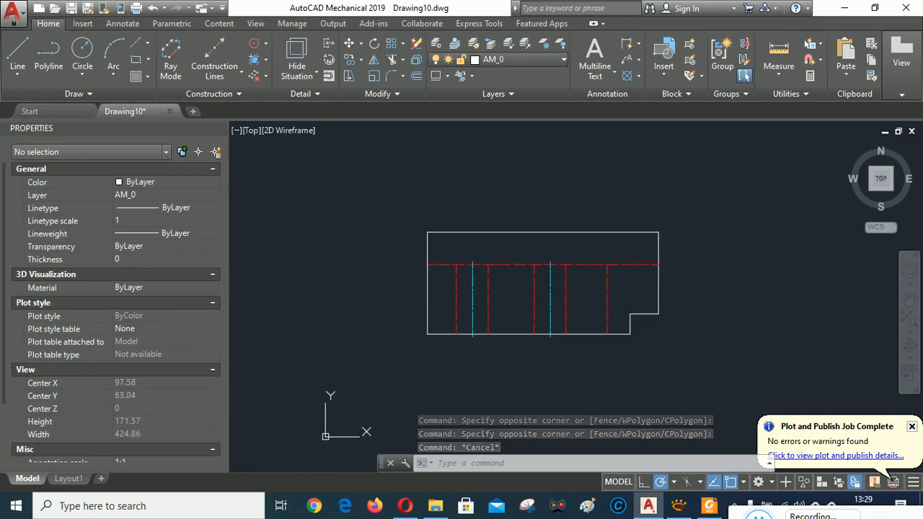
pyautogui.click(677, 507)
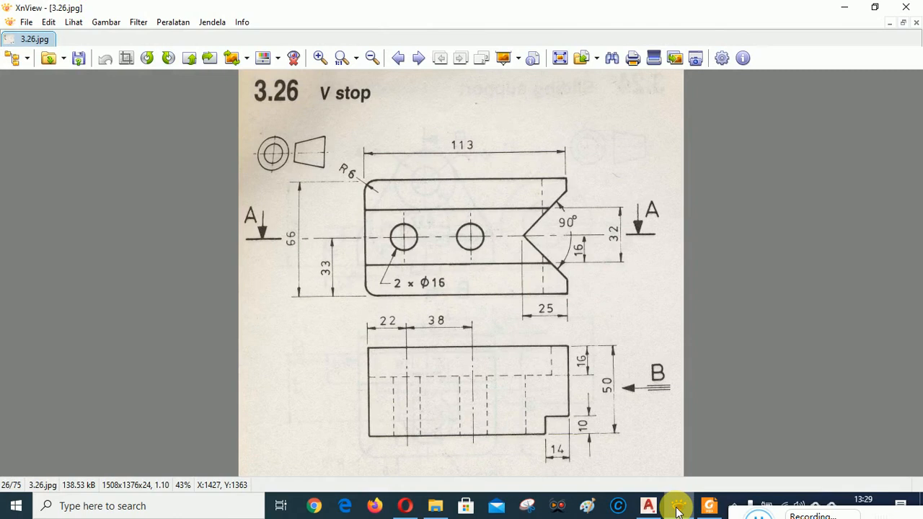
pyautogui.click(678, 508)
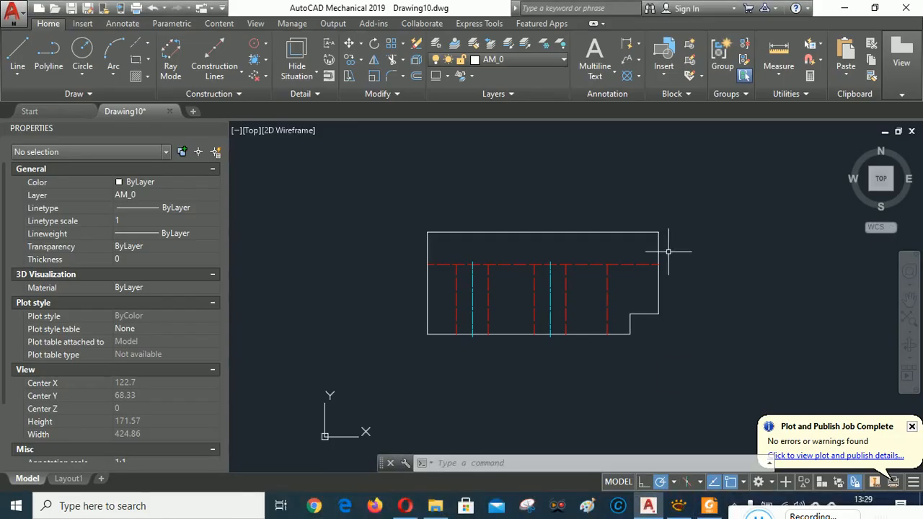
pyautogui.moveTo(713, 230)
pyautogui.mouseDown(button='middle')
pyautogui.moveTo(702, 259)
pyautogui.moveTo(711, 307)
pyautogui.moveTo(710, 297)
pyautogui.mouseUp(button='middle')
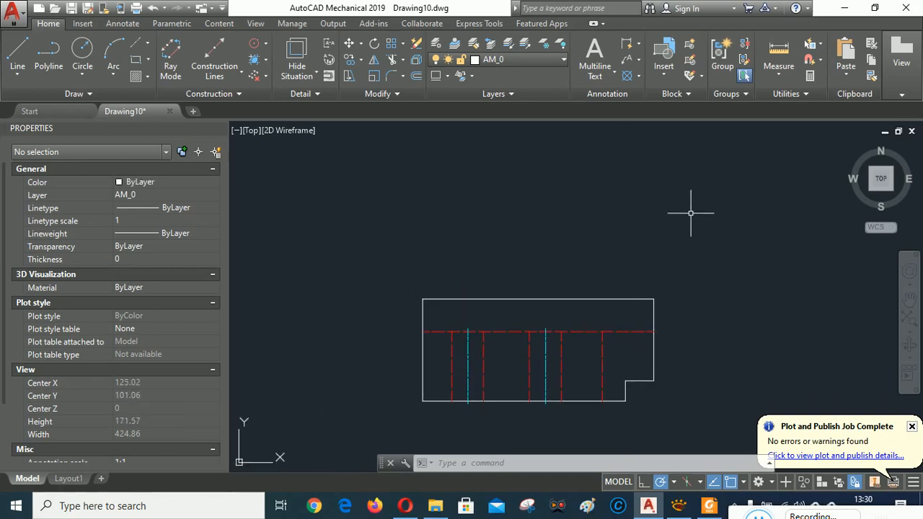
pyautogui.moveTo(722, 238); pyautogui.dragTo(718, 244, button='middle')
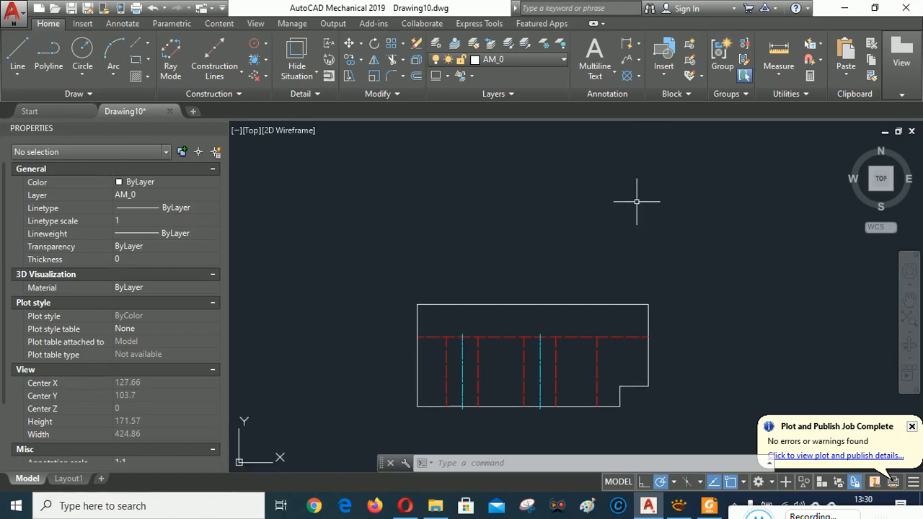
pyautogui.click(416, 76)
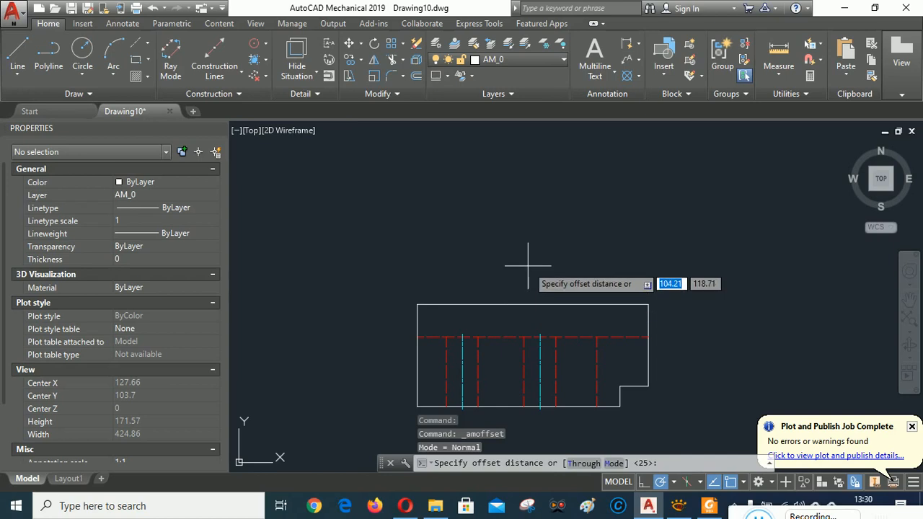
pyautogui.write('60')
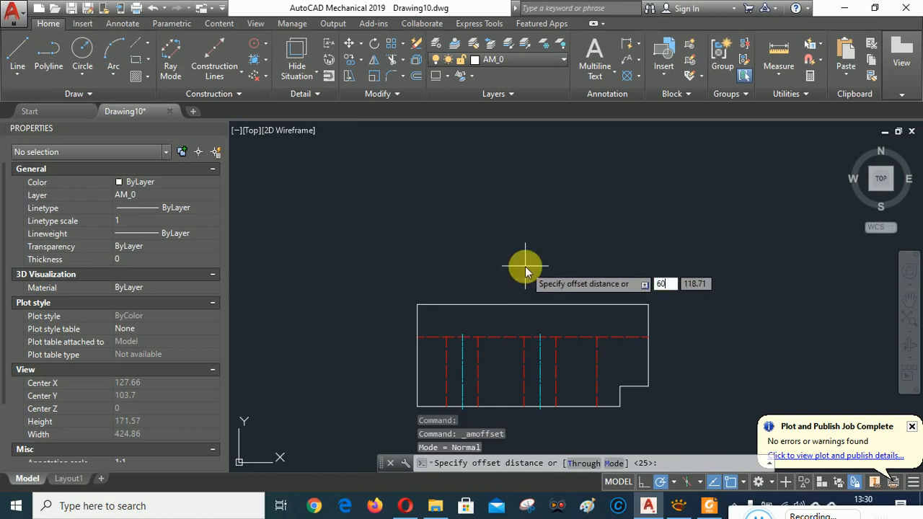
pyautogui.press('Return')
pyautogui.click(520, 305)
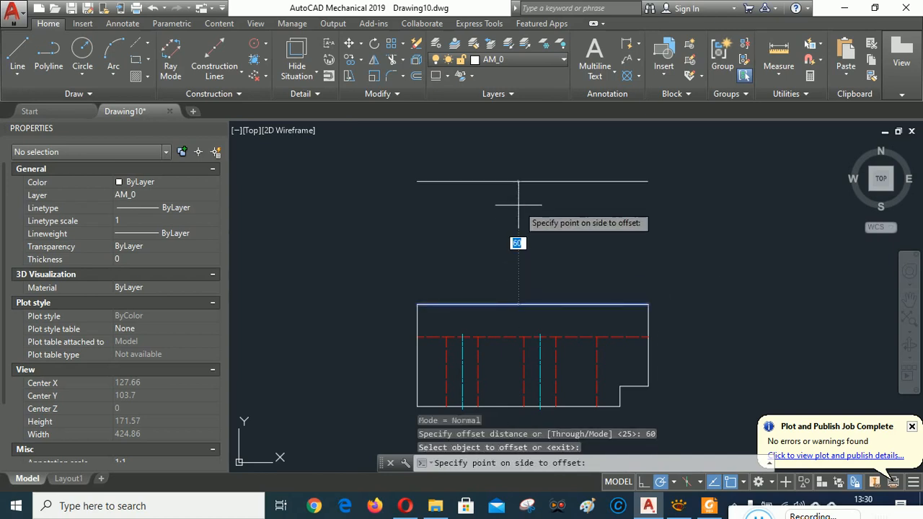
pyautogui.click(518, 206)
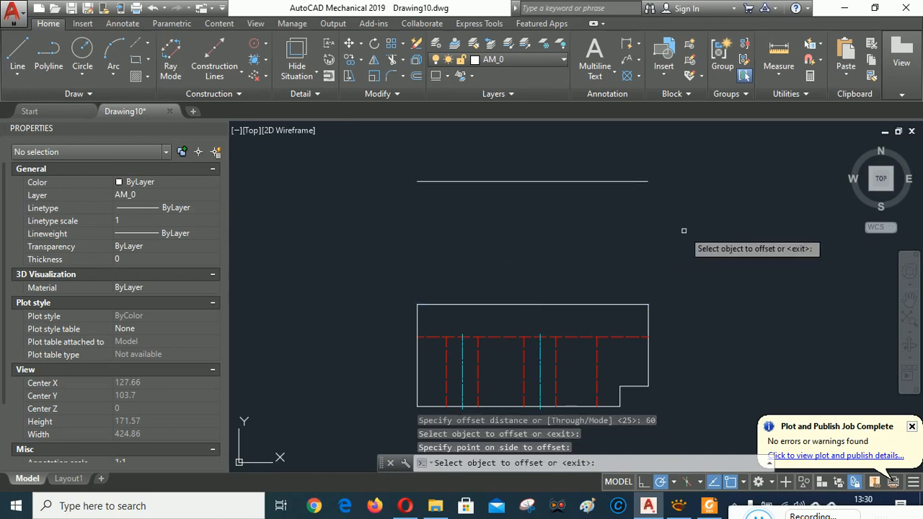
# Step: Check the V stop reference image, and offset the top view's base line upward twice by 33 mm for its centre and upper edge
pyautogui.click(679, 506)
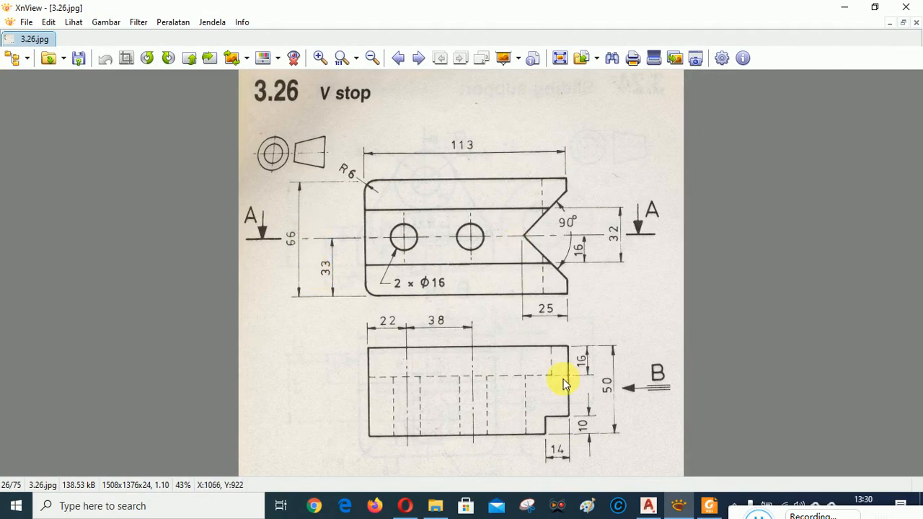
pyautogui.click(651, 509)
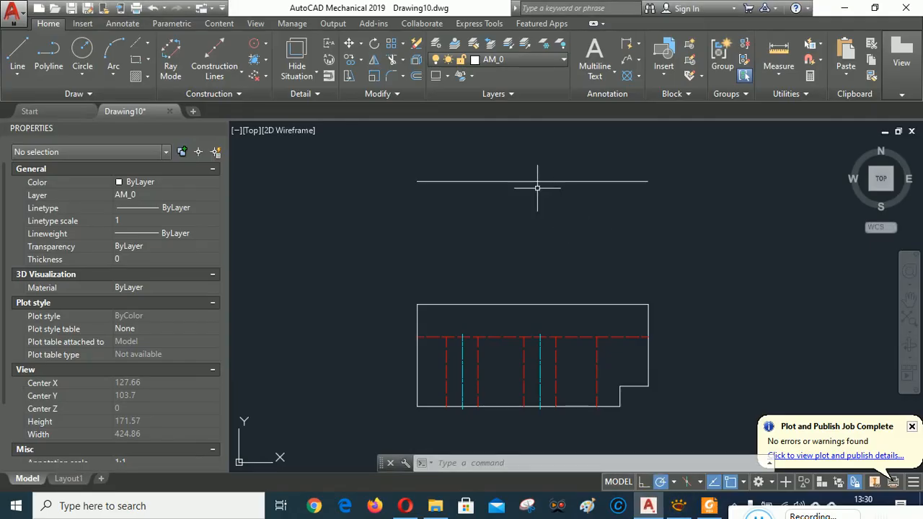
pyautogui.moveTo(566, 235); pyautogui.dragTo(571, 356, button='middle')
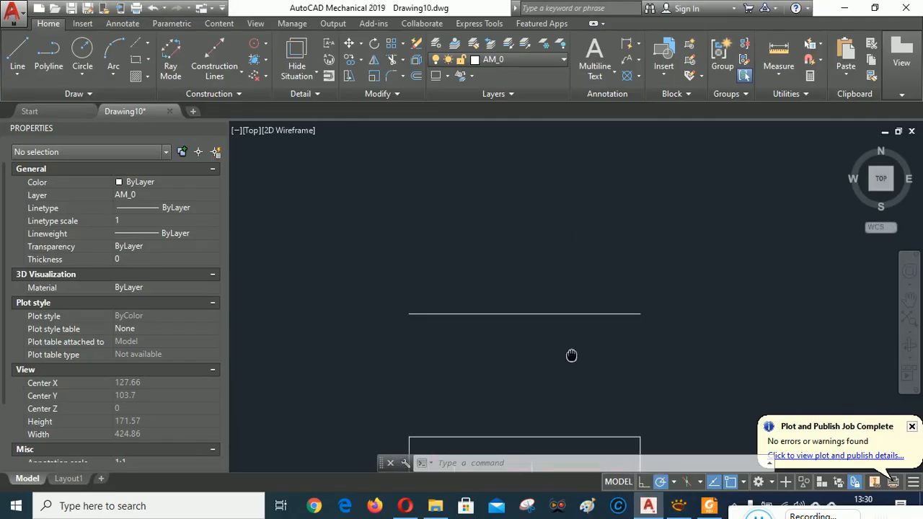
pyautogui.click(415, 75)
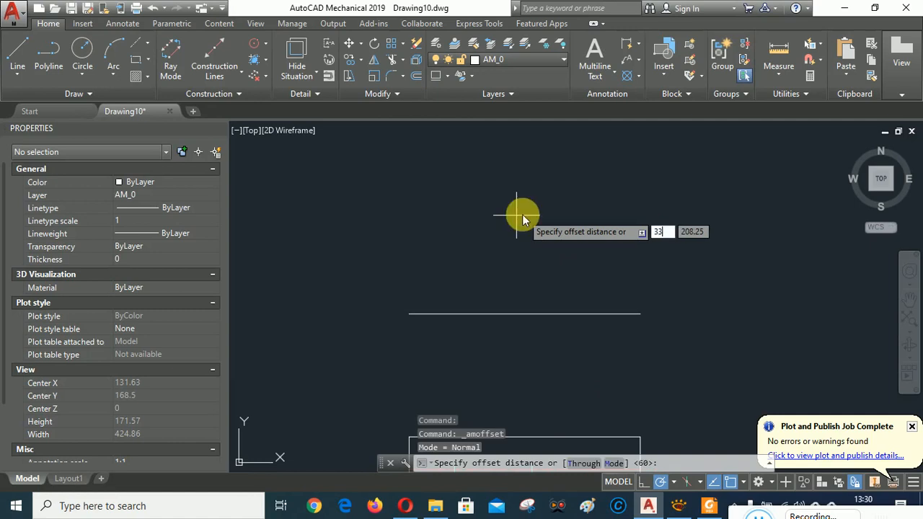
pyautogui.press('Return')
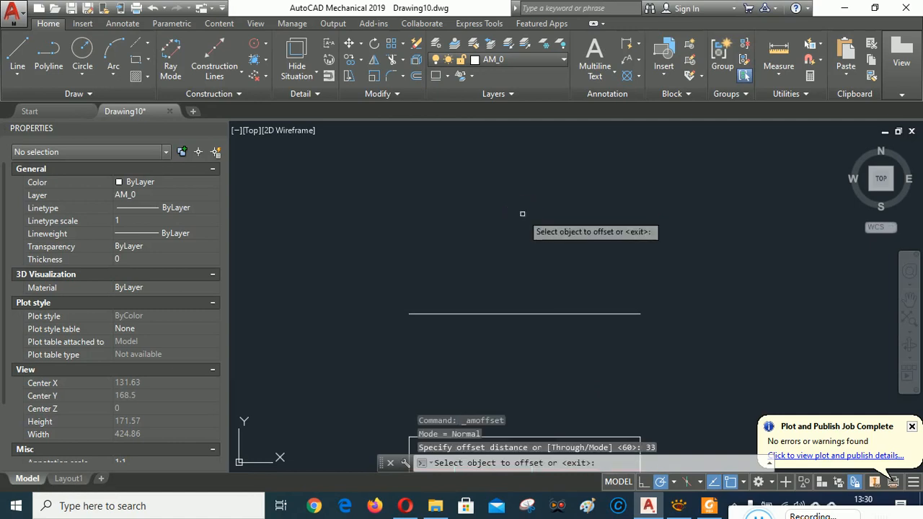
pyautogui.click(536, 313)
pyautogui.click(538, 238)
pyautogui.click(540, 246)
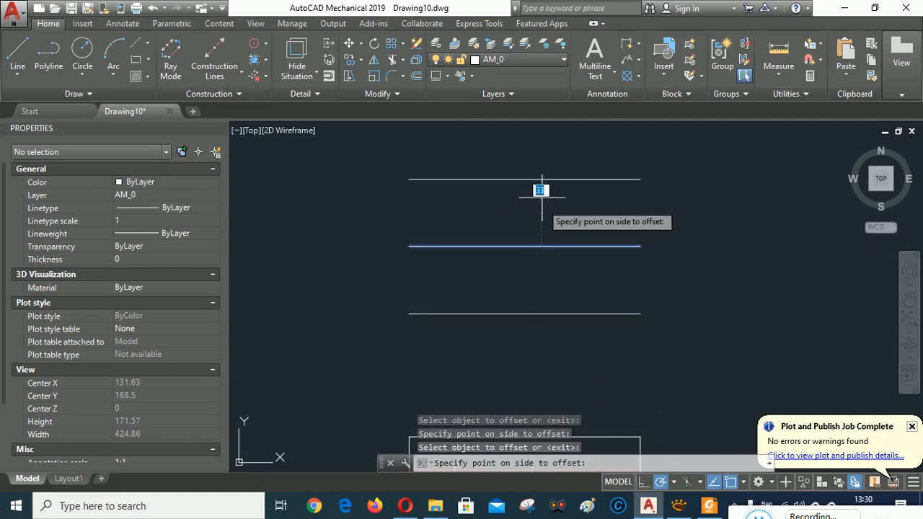
pyautogui.click(541, 183)
pyautogui.press('Return')
# Step: Draw a vertical line from the front view's upper left corner to the left end of the top view's upper edge
pyautogui.scroll(-2, 659, 178)
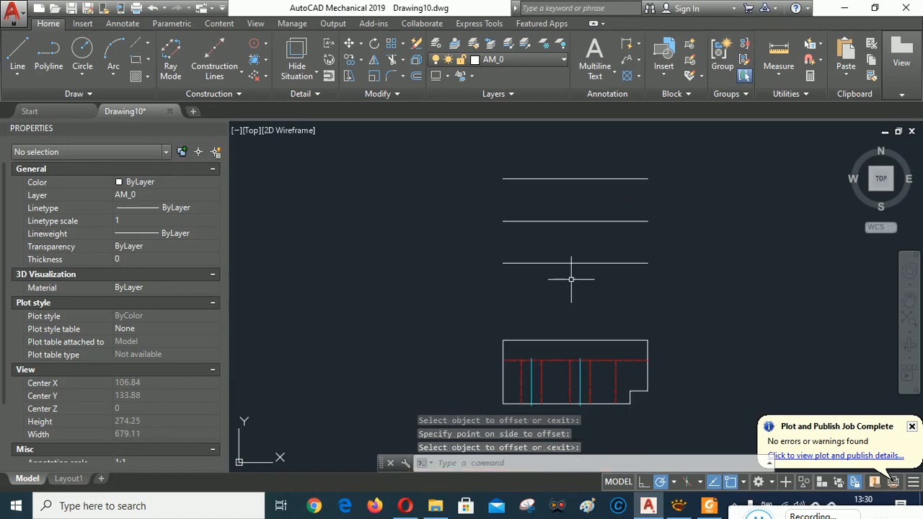
pyautogui.click(18, 44)
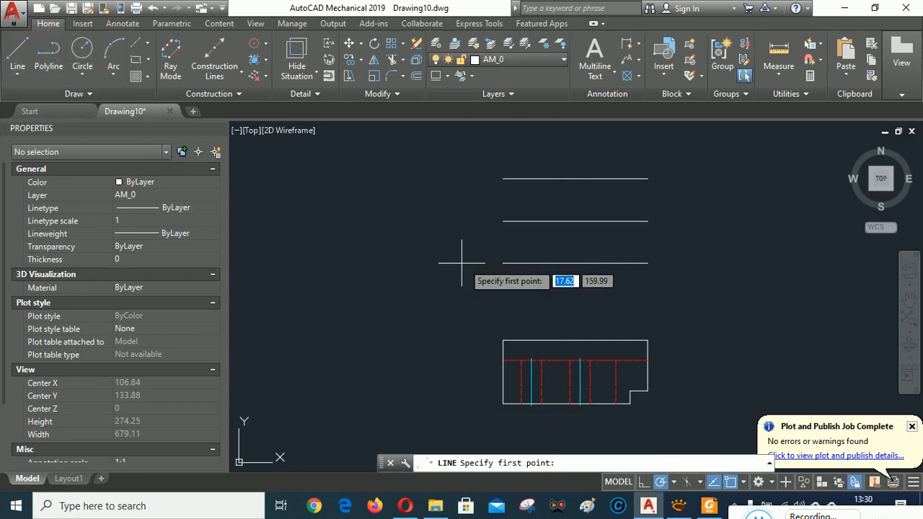
pyautogui.click(502, 340)
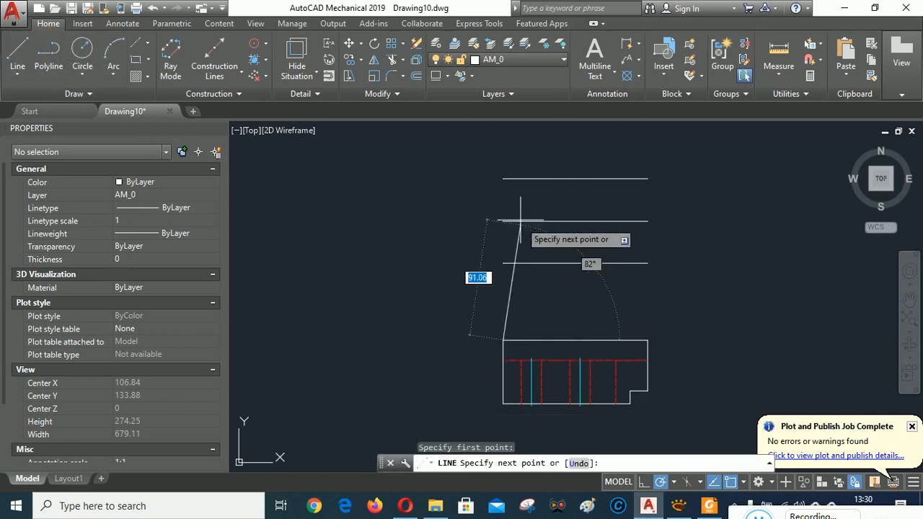
pyautogui.click(502, 178)
pyautogui.rightClick(712, 184)
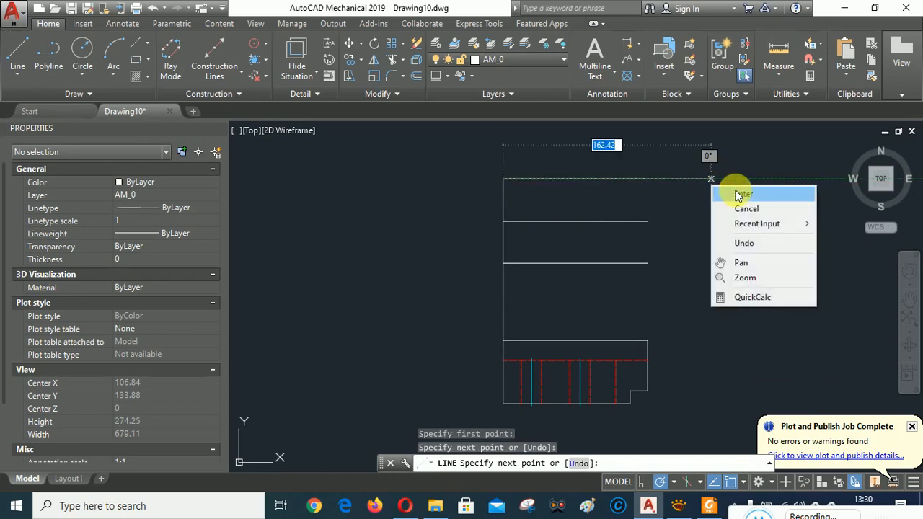
pyautogui.click(735, 193)
# Step: Draw a vertical line from the front view's upper right corner to the right end of the top view's upper edge
pyautogui.rightClick(727, 188)
pyautogui.click(767, 197)
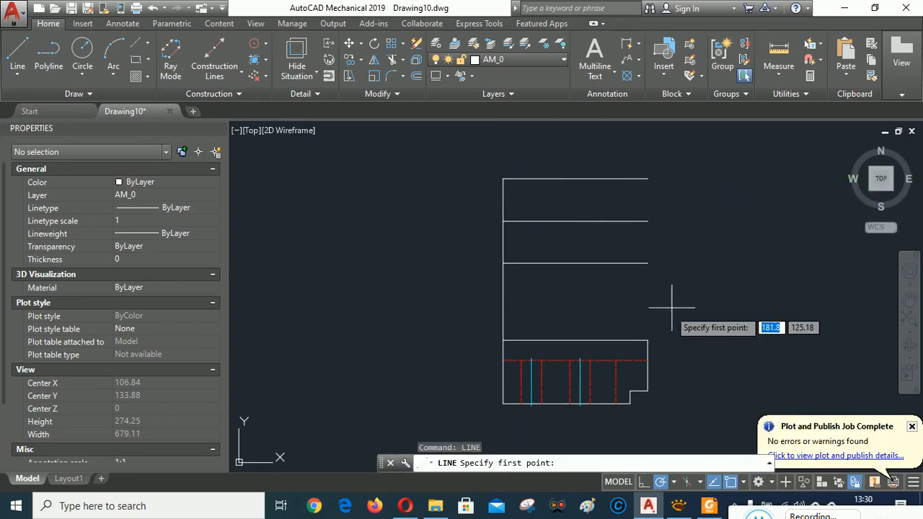
pyautogui.click(647, 339)
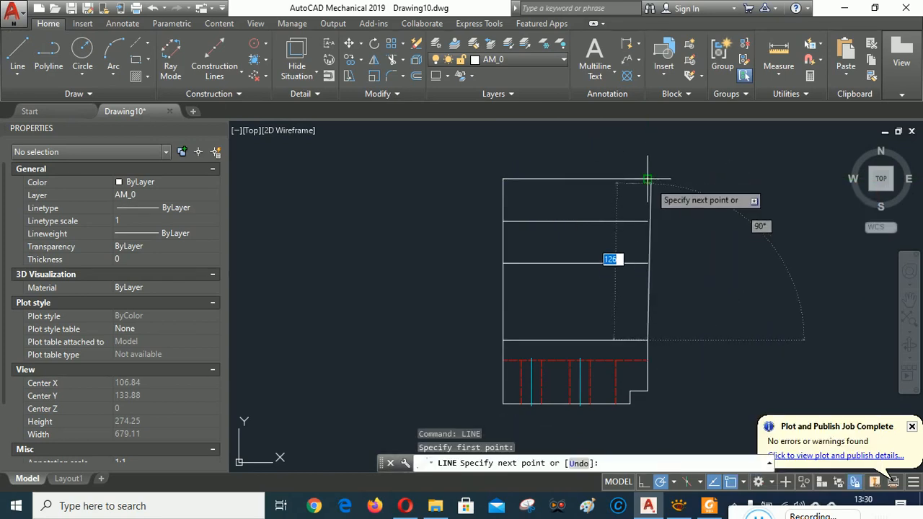
pyautogui.click(648, 179)
pyautogui.rightClick(736, 196)
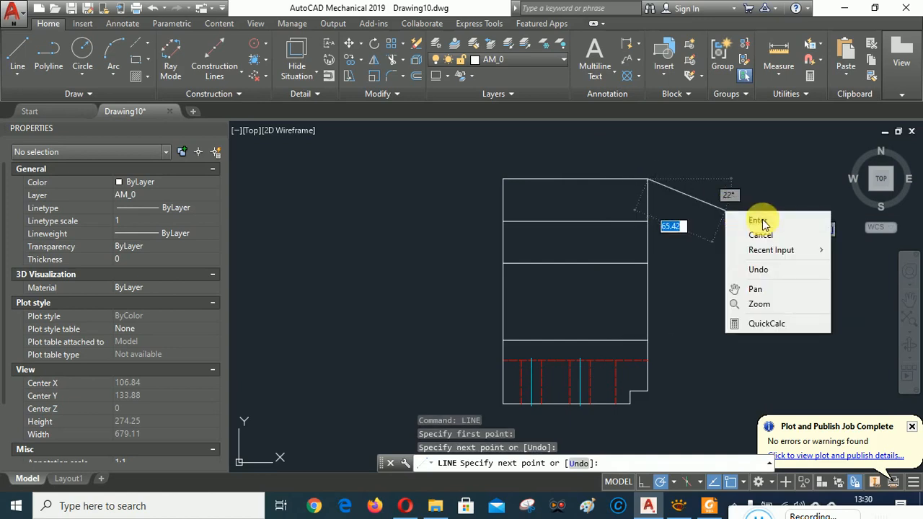
pyautogui.click(758, 212)
# Step: Project the inner corner of the front view's lower right notch vertically up to the top view's upper edge
pyautogui.rightClick(731, 235)
pyautogui.click(770, 207)
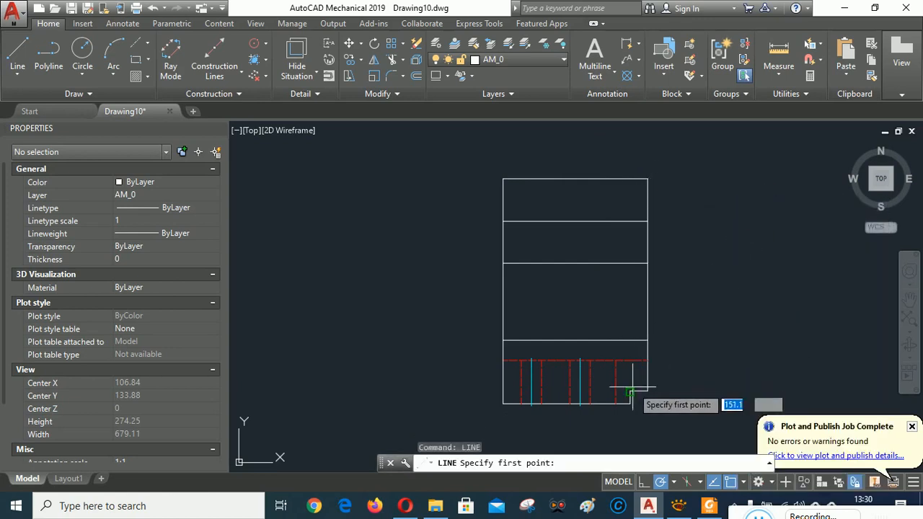
pyautogui.click(631, 390)
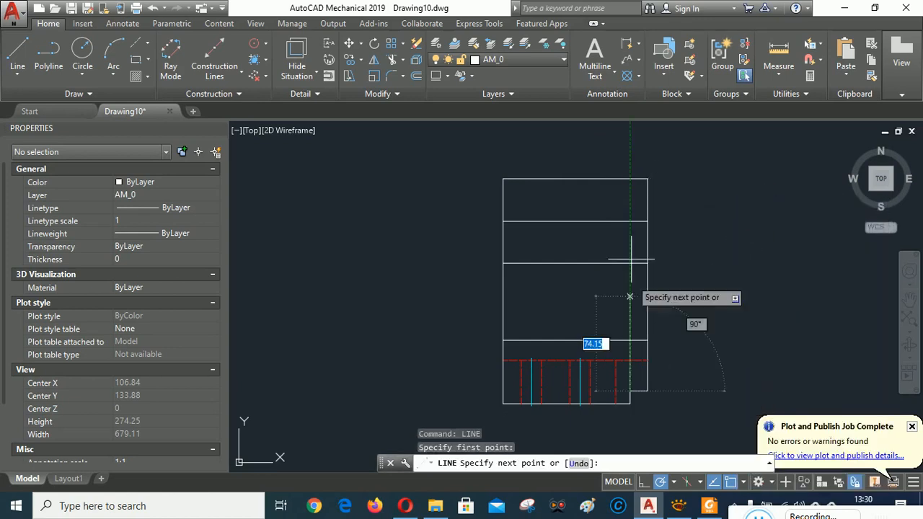
pyautogui.click(631, 179)
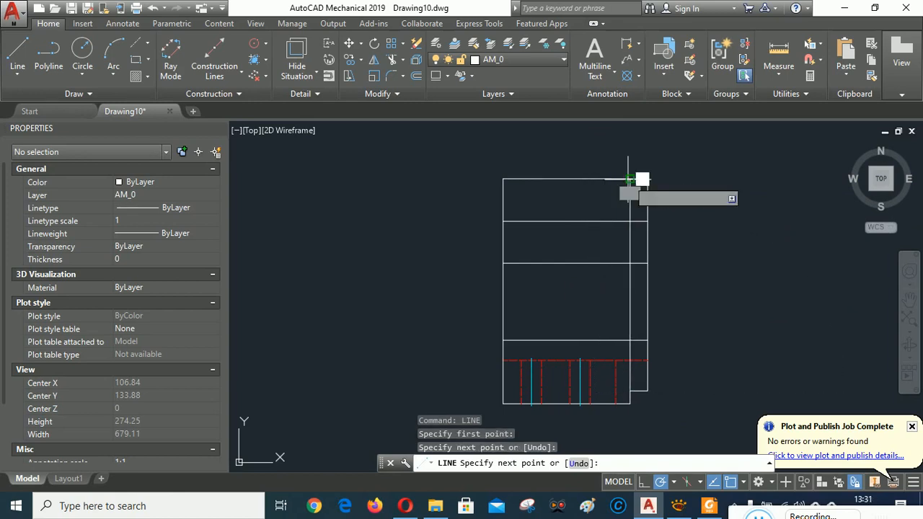
pyautogui.rightClick(776, 231)
pyautogui.click(808, 238)
# Step: Project the front view's rightmost hidden vertical line from its upper end to the top view's upper edge
pyautogui.rightClick(710, 175)
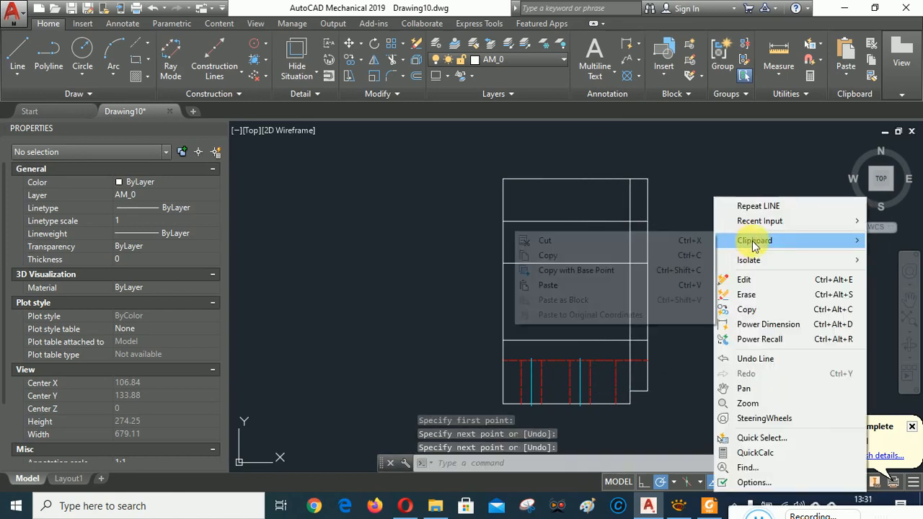
pyautogui.click(758, 206)
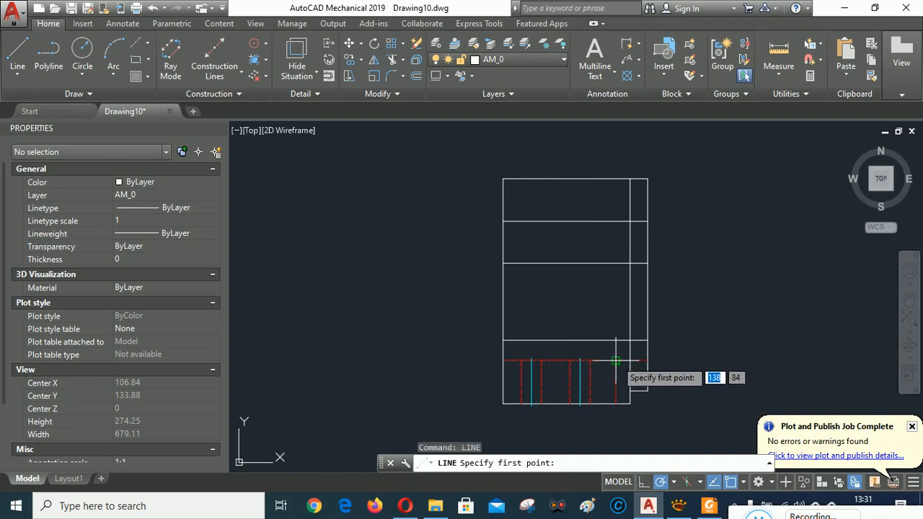
pyautogui.click(615, 360)
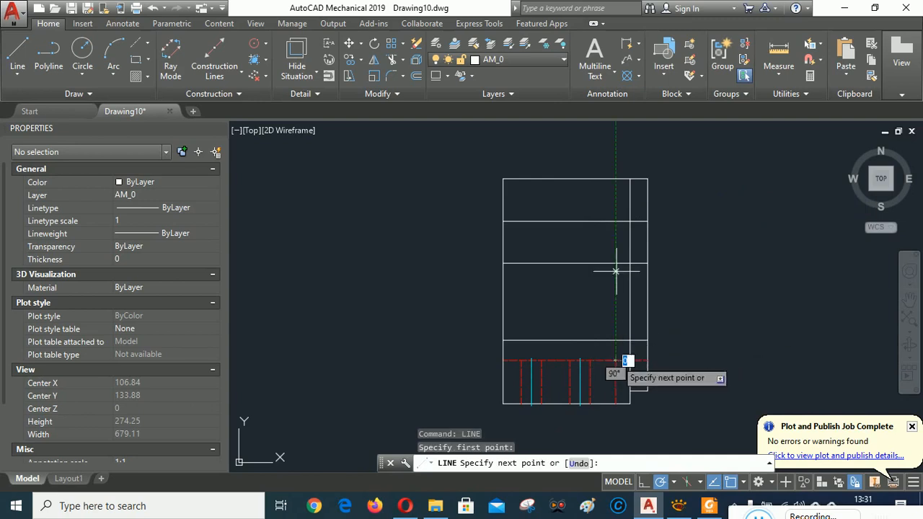
pyautogui.click(615, 180)
pyautogui.rightClick(744, 194)
pyautogui.click(749, 202)
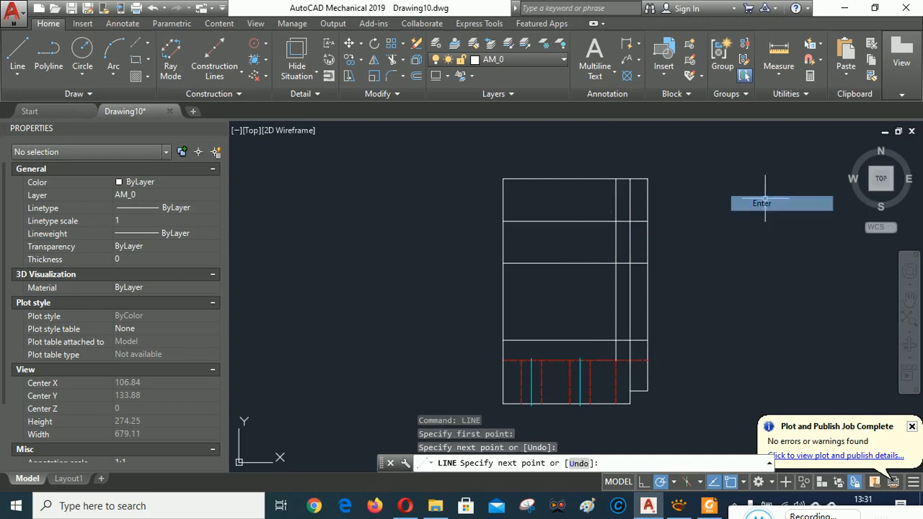
# Step: Project the right hole's centreline from its upper end in the front view to the top view's upper edge
pyautogui.rightClick(752, 190)
pyautogui.click(778, 206)
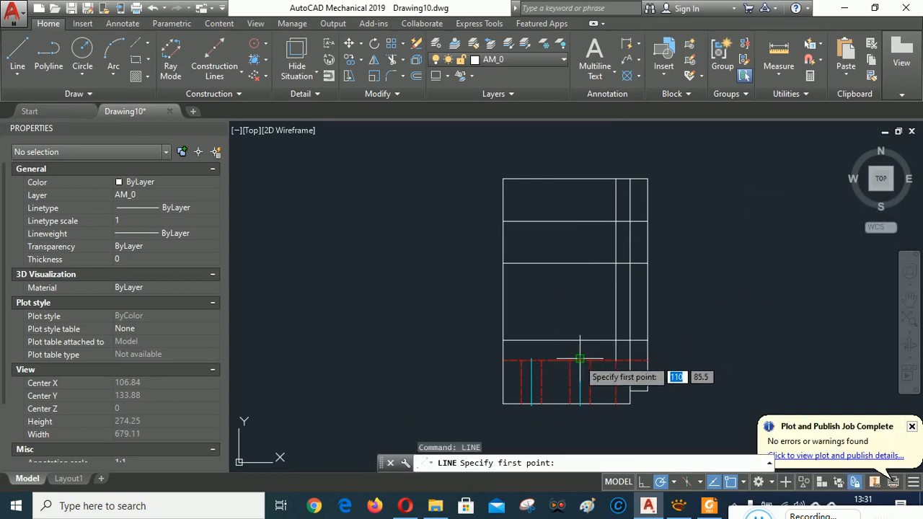
pyautogui.scroll(2, 575, 361)
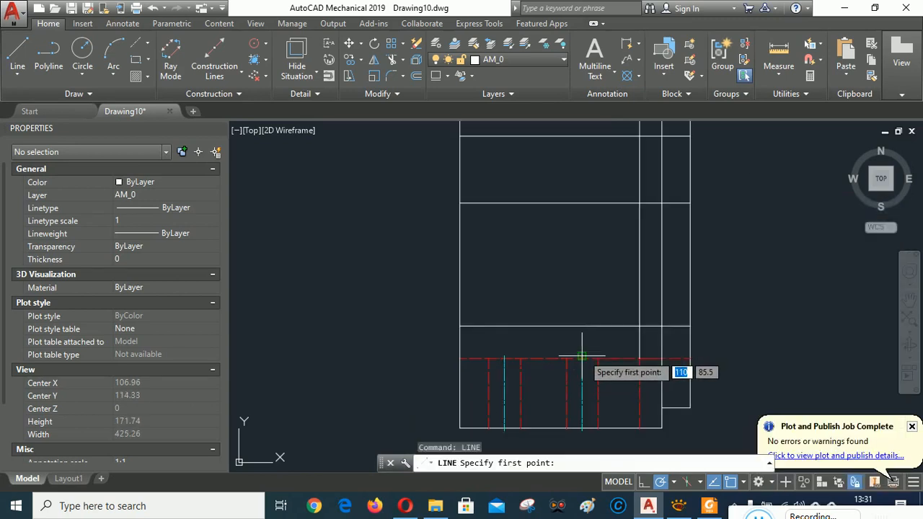
pyautogui.click(583, 355)
pyautogui.scroll(-2, 583, 355)
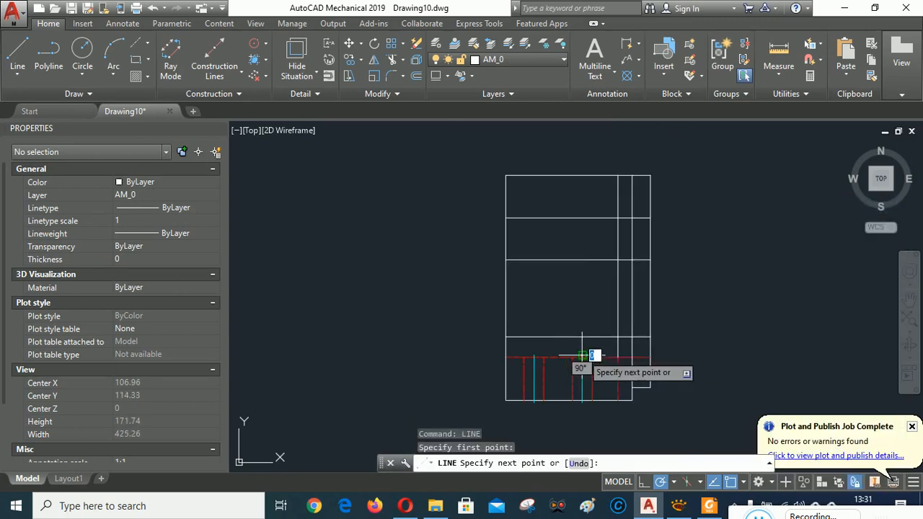
pyautogui.click(582, 176)
pyautogui.rightClick(700, 154)
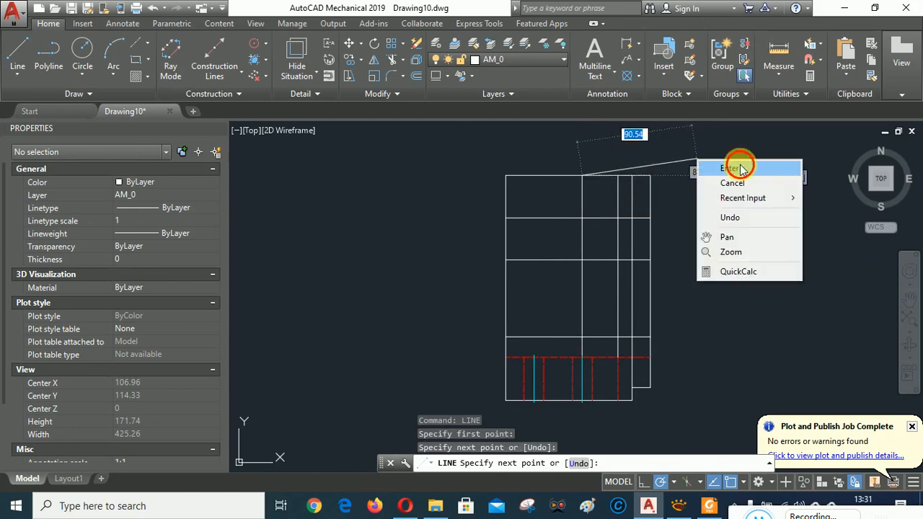
pyautogui.click(736, 164)
# Step: Project the left hole's centreline from its upper end in the front view to the top view's upper edge
pyautogui.rightClick(448, 166)
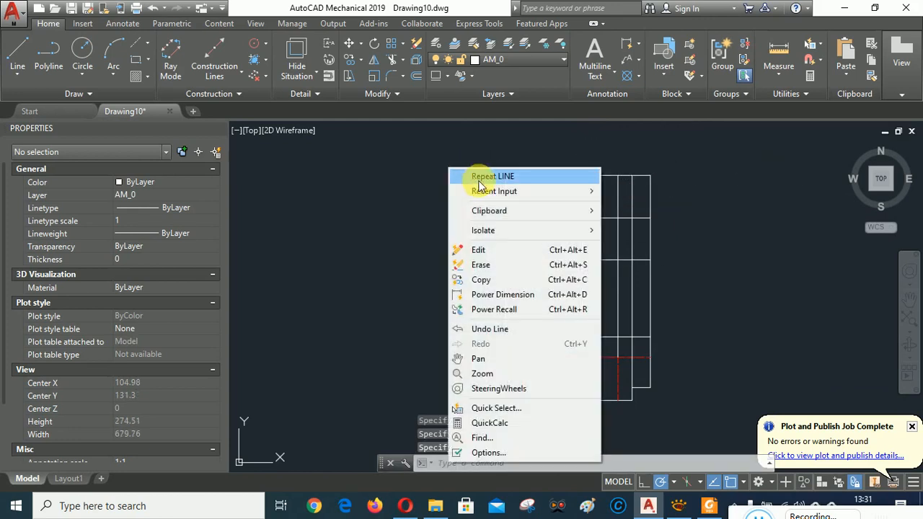
pyautogui.click(476, 179)
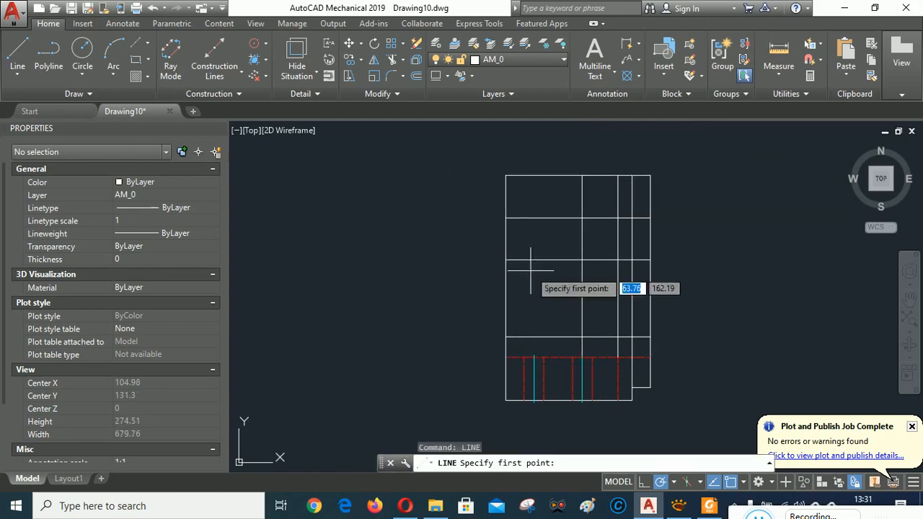
pyautogui.click(534, 354)
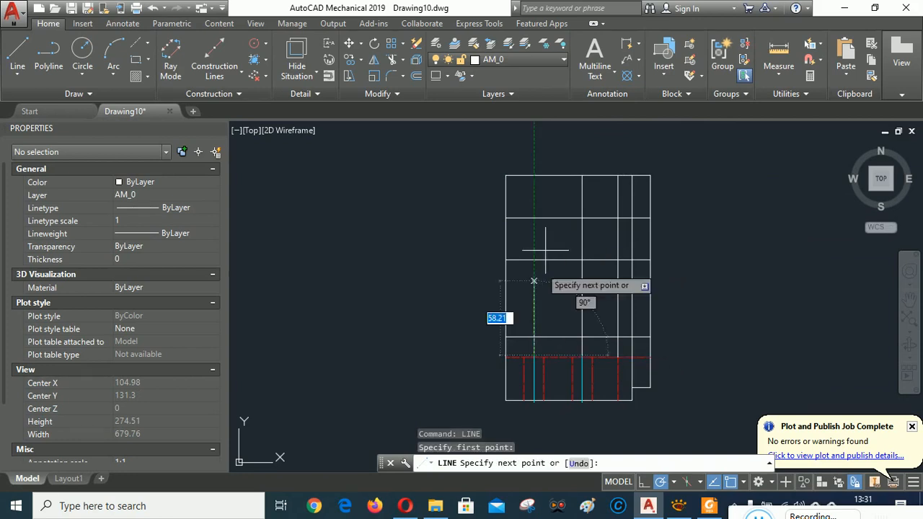
pyautogui.click(533, 175)
pyautogui.rightClick(754, 219)
pyautogui.click(778, 233)
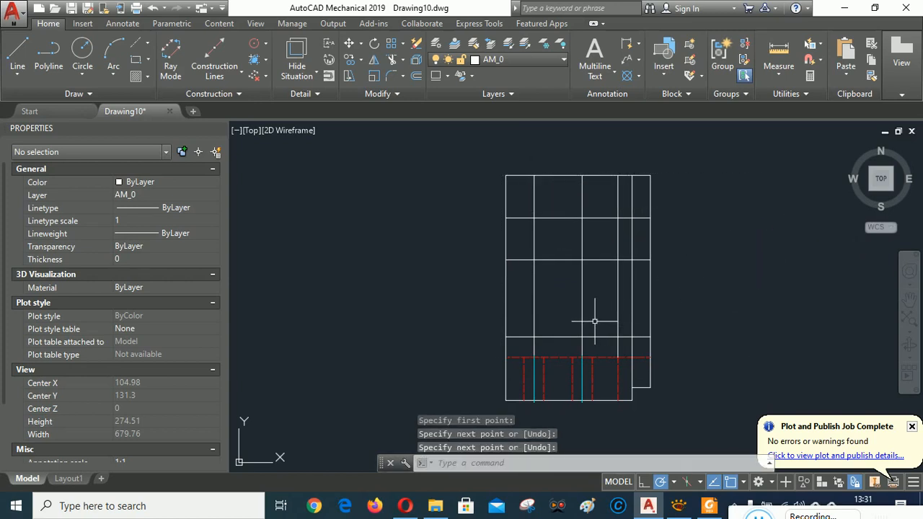
# Step: Trim all vertical projection lines between the two views, using the top view's lower edge as the cutting edge
pyautogui.scroll(-1, 595, 317)
pyautogui.scroll(1, 595, 317)
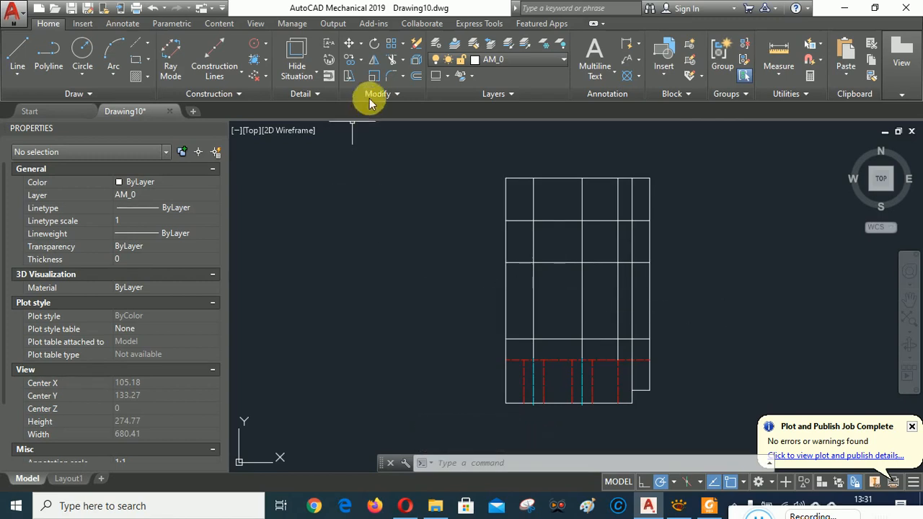
pyautogui.click(390, 60)
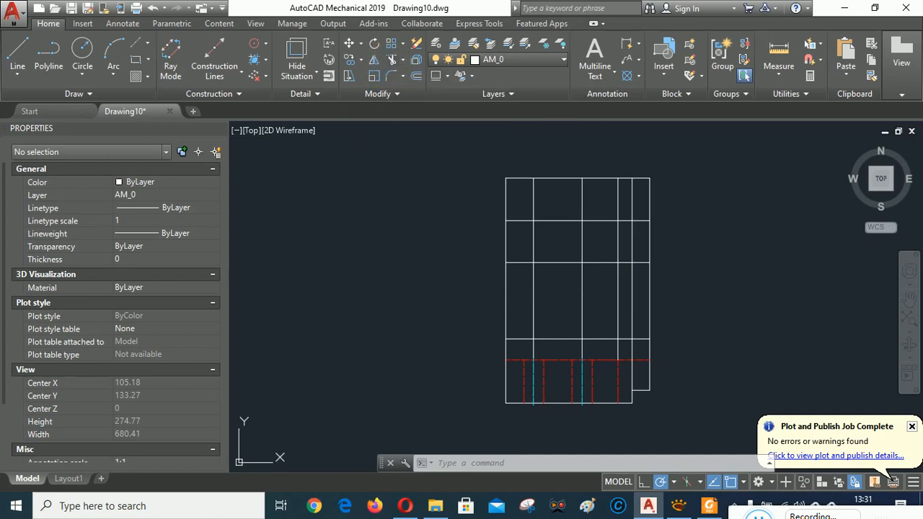
pyautogui.click(615, 263)
pyautogui.press('Return')
pyautogui.click(692, 323)
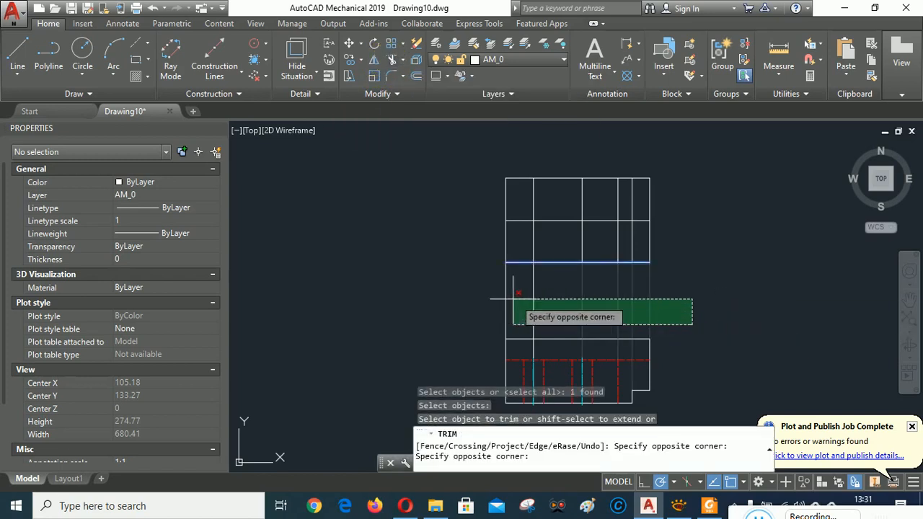
pyautogui.click(512, 304)
pyautogui.rightClick(726, 279)
pyautogui.click(765, 288)
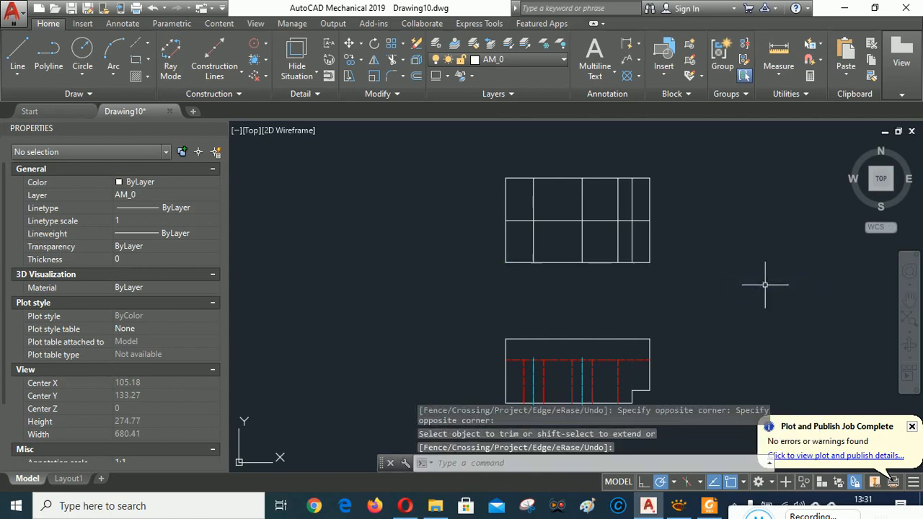
# Step: Check the V stop reference image for the top view's step, hole and V-notch dimensions
pyautogui.click(681, 508)
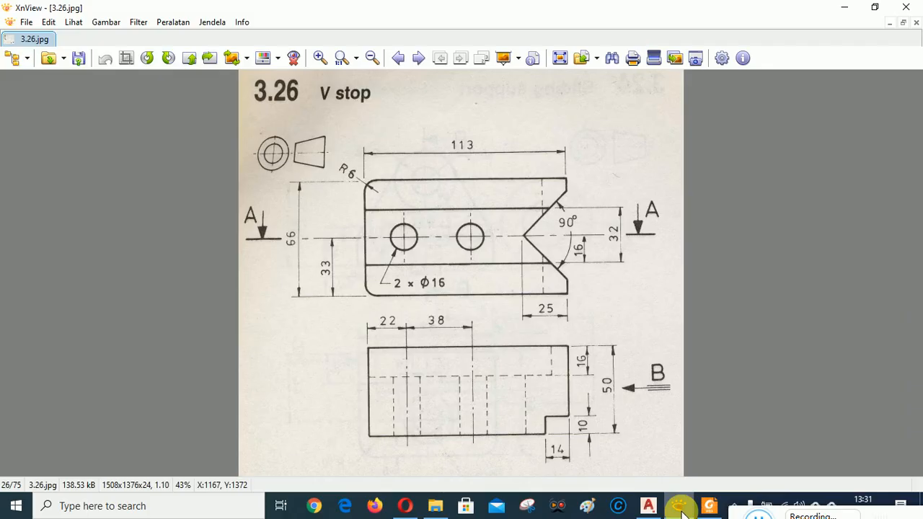
pyautogui.click(680, 507)
pyautogui.click(681, 508)
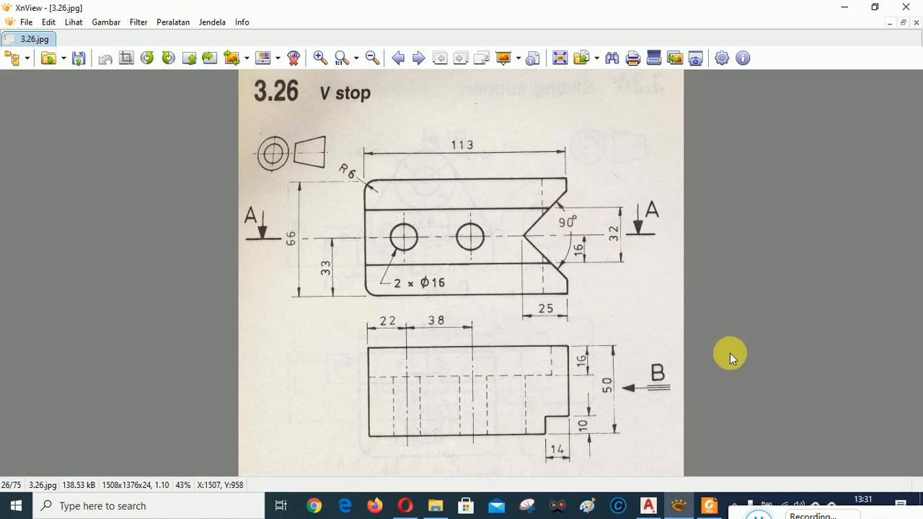
pyautogui.moveTo(659, 508)
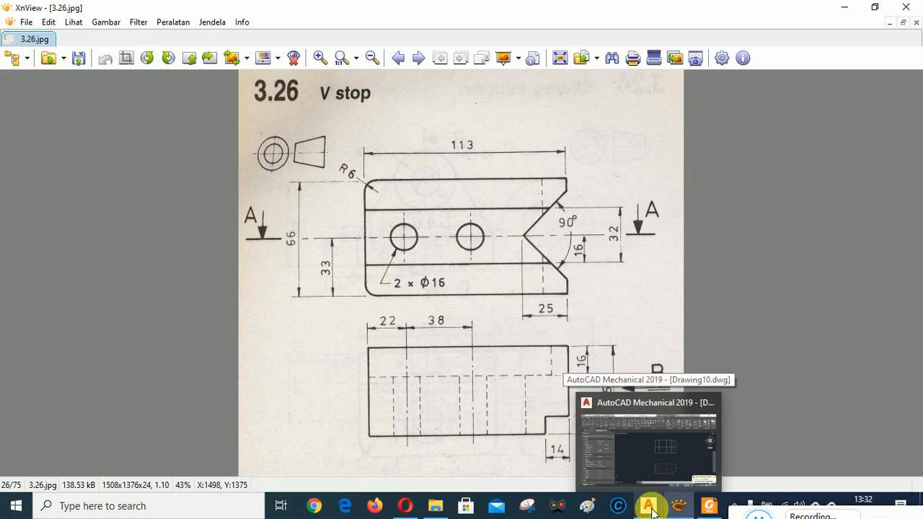
# Step: Back in AutoCAD Mechanical, offset the top view's horizontal centreline 16 mm upward and 16 mm downward
pyautogui.click(653, 510)
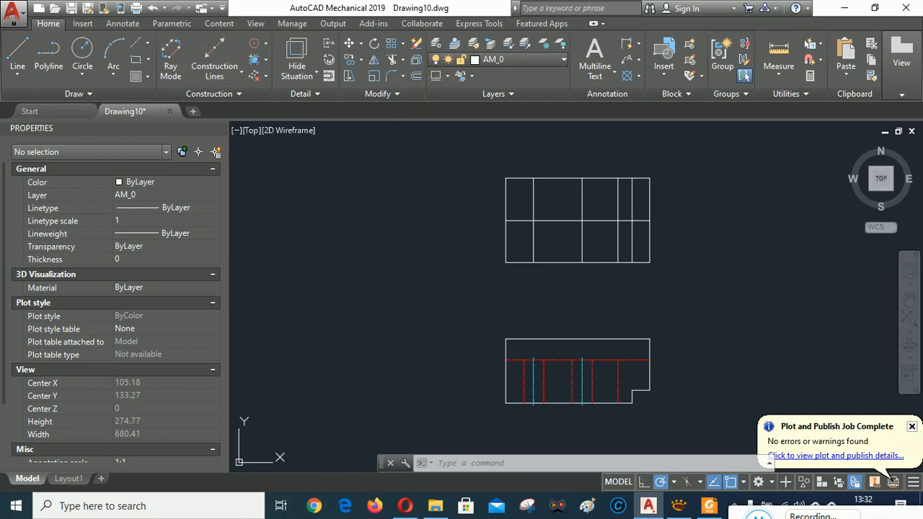
pyautogui.click(416, 75)
pyautogui.write('1')
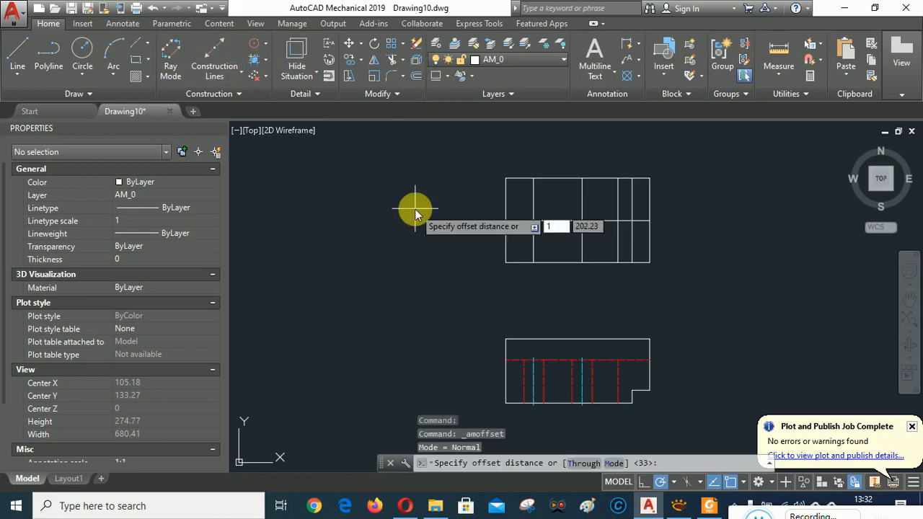
pyautogui.write('6')
pyautogui.press('Return')
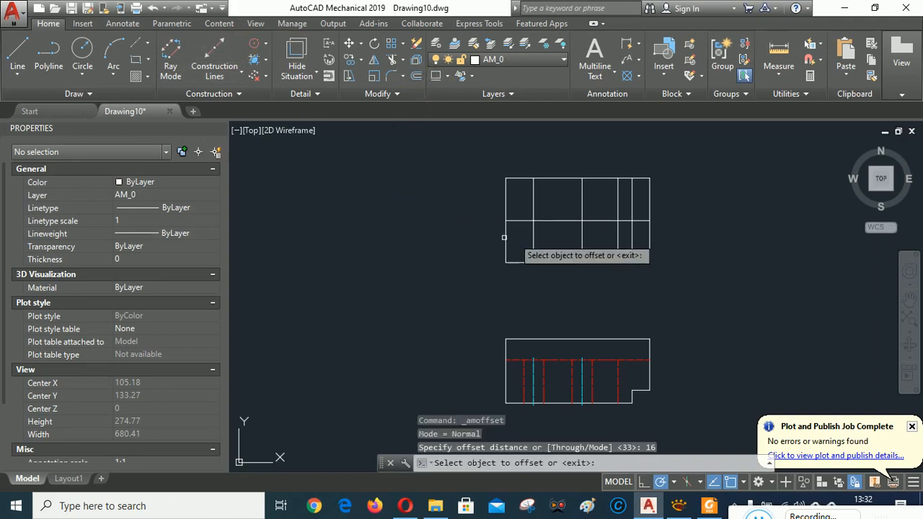
pyautogui.click(599, 219)
pyautogui.click(599, 189)
pyautogui.click(600, 220)
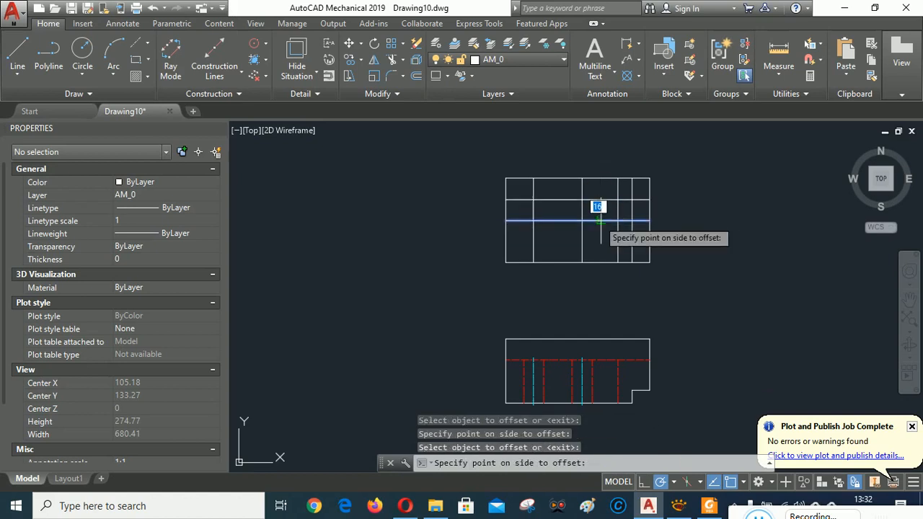
pyautogui.click(600, 244)
pyautogui.press('Return')
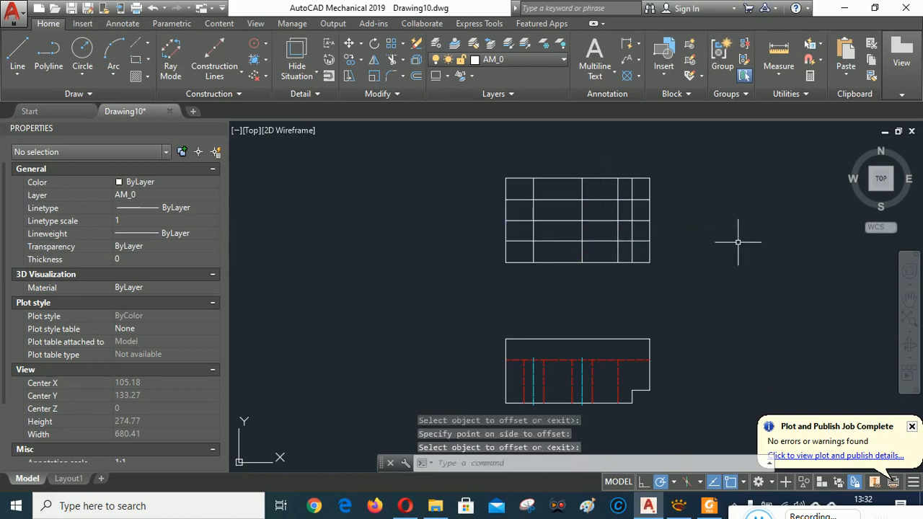
pyautogui.scroll(3, 637, 216)
pyautogui.scroll(-3, 637, 215)
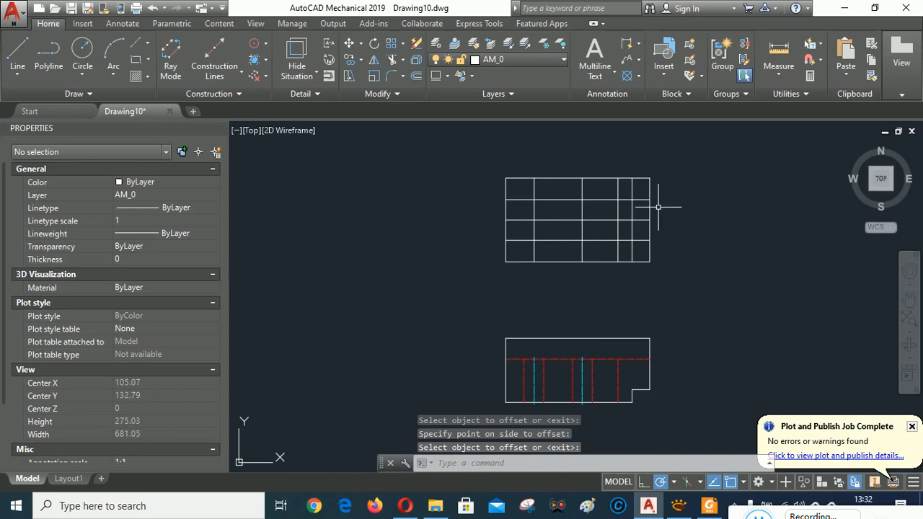
pyautogui.scroll(3, 658, 207)
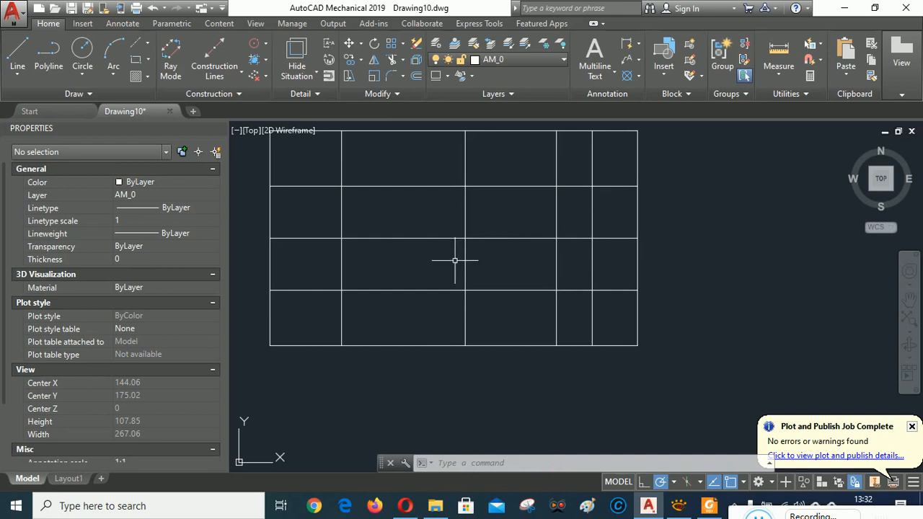
pyautogui.click(17, 49)
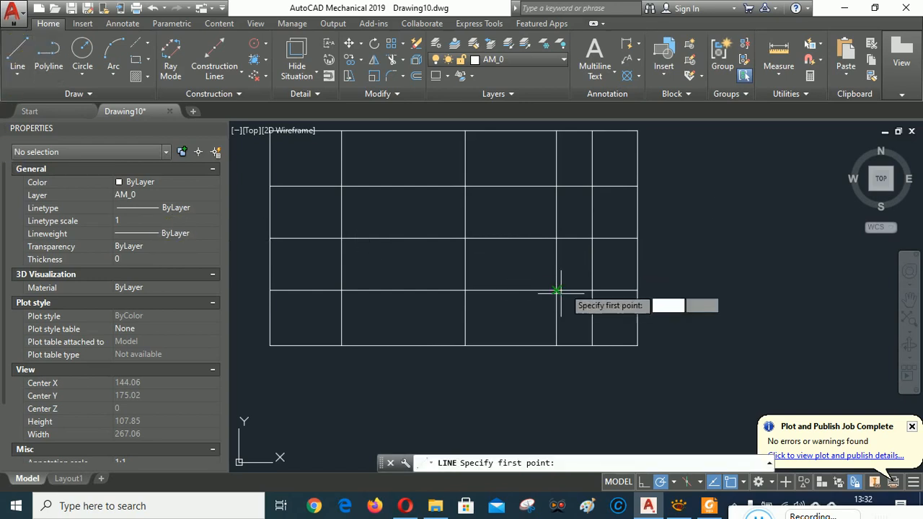
pyautogui.keyDown('shift'); pyautogui.rightClick(573, 216); pyautogui.keyUp('shift')
pyautogui.click(585, 123)
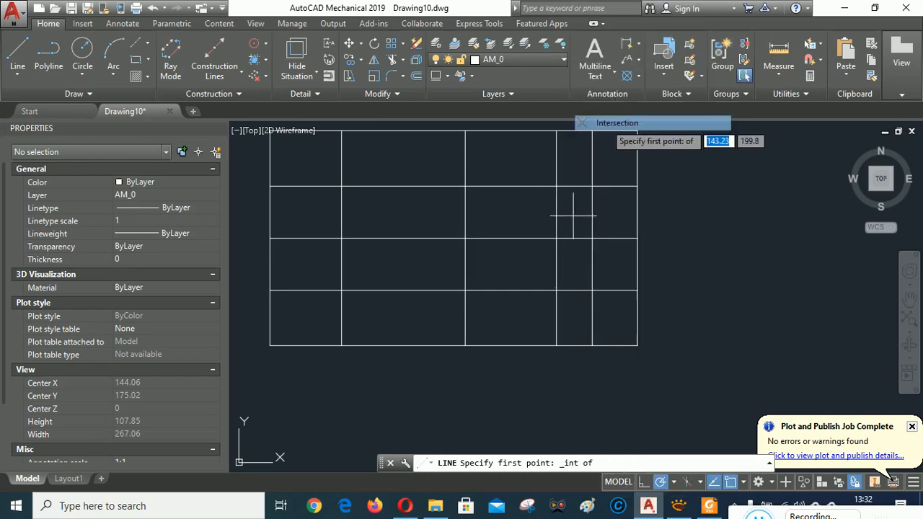
pyautogui.click(556, 239)
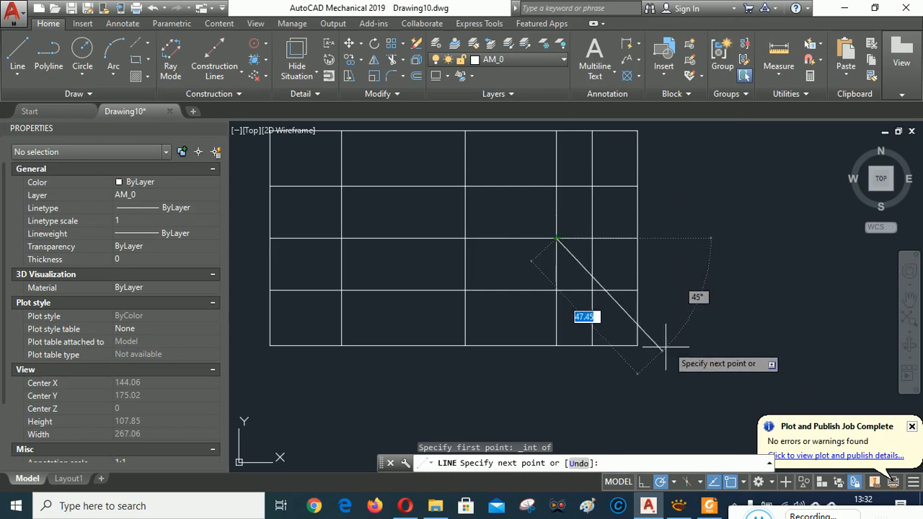
pyautogui.press('Escape')
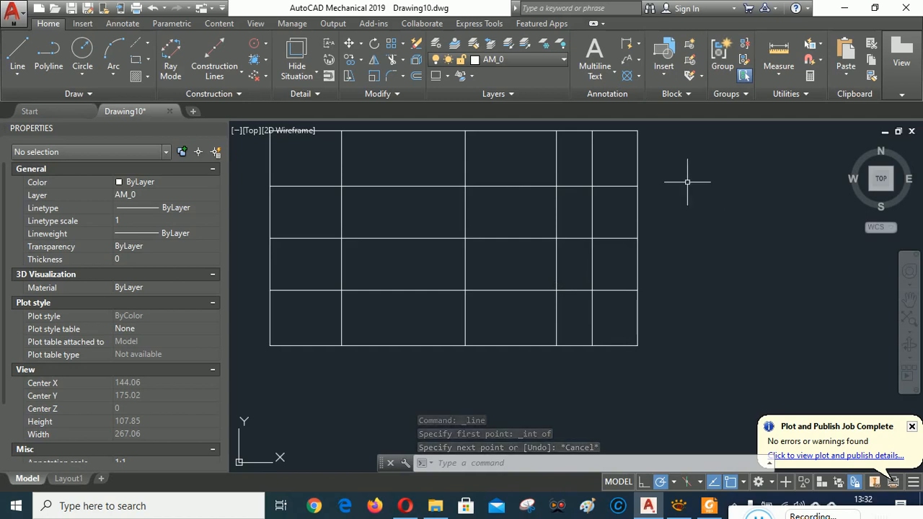
# Step: Change the polar tracking increment angle in the drafting settings so that the 315° direction is tracked
pyautogui.write('DS')
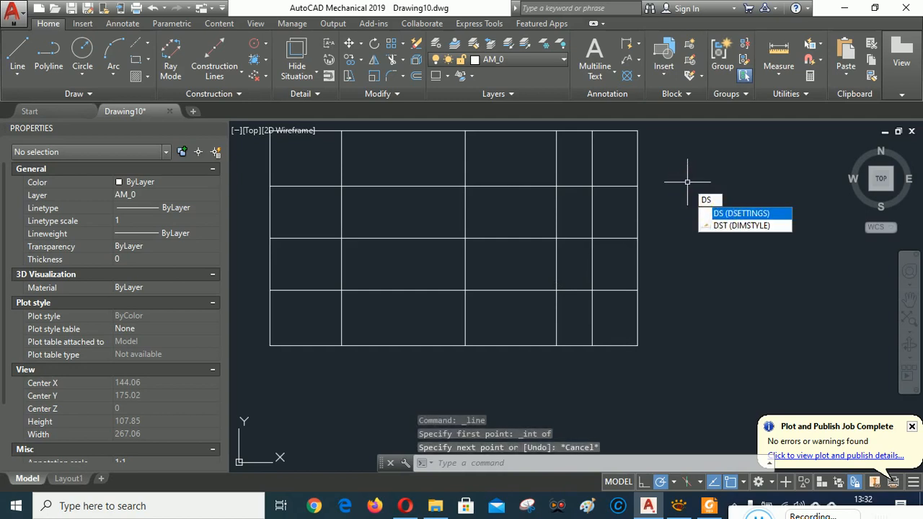
pyautogui.press('Return')
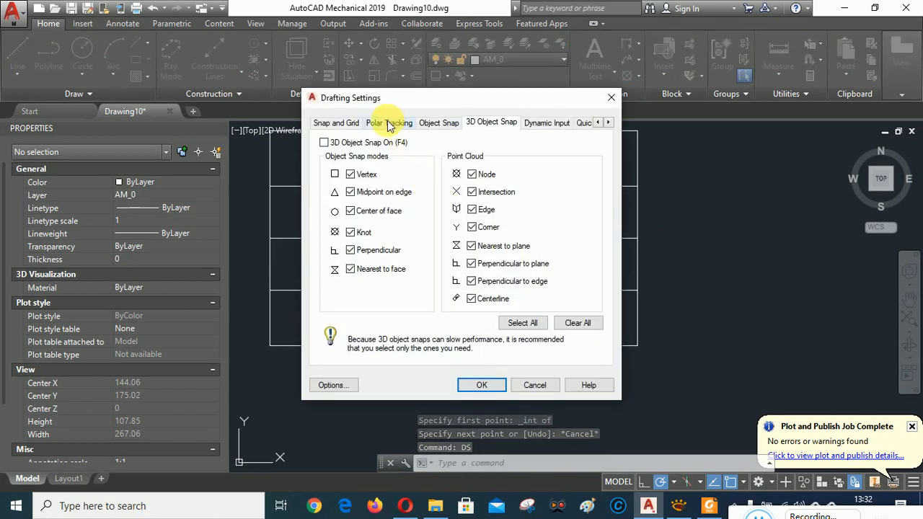
pyautogui.click(388, 124)
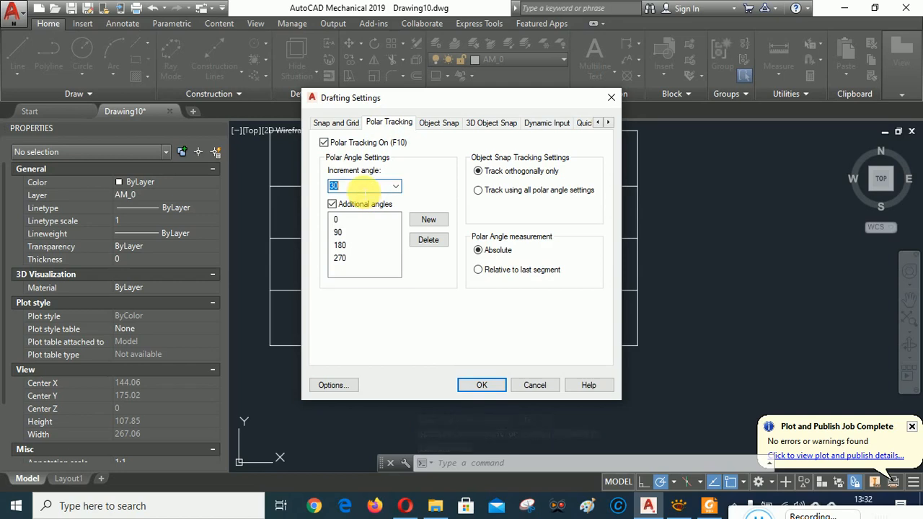
pyautogui.click(485, 388)
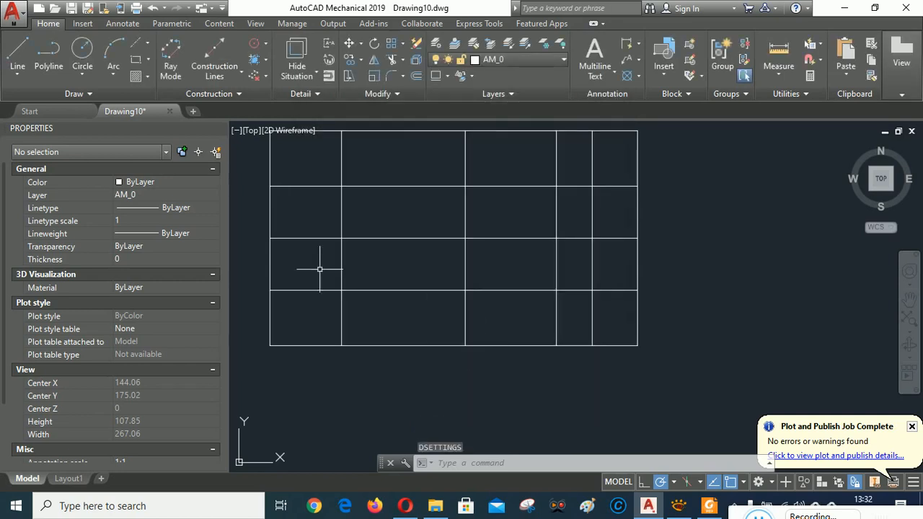
# Step: Draw a line at 315° from the intersection of the centreline and the V-apex projection line to just beyond the top view's right edge
pyautogui.click(17, 57)
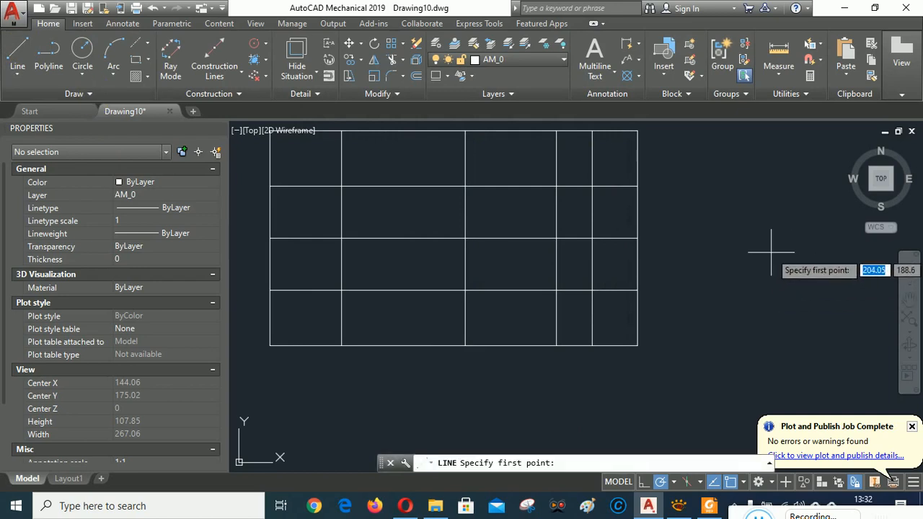
pyautogui.keyDown('shift'); pyautogui.rightClick(727, 214); pyautogui.keyUp('shift')
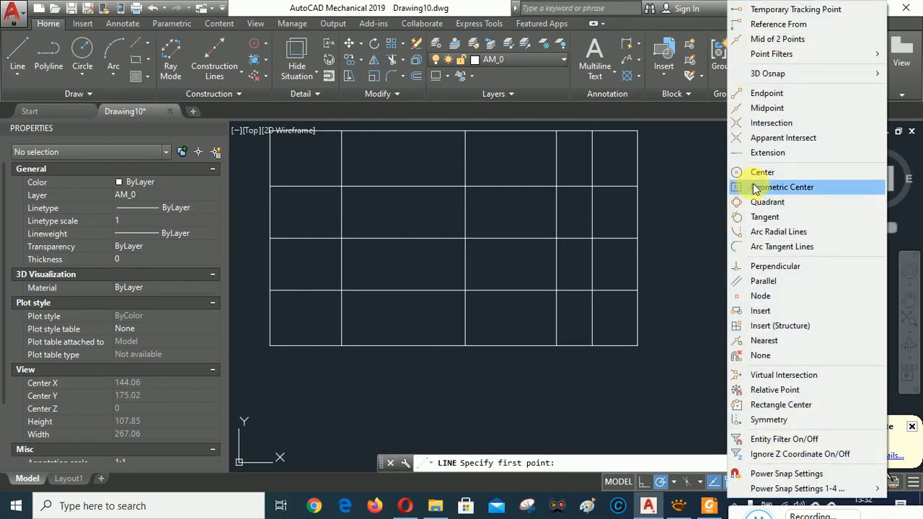
pyautogui.click(745, 123)
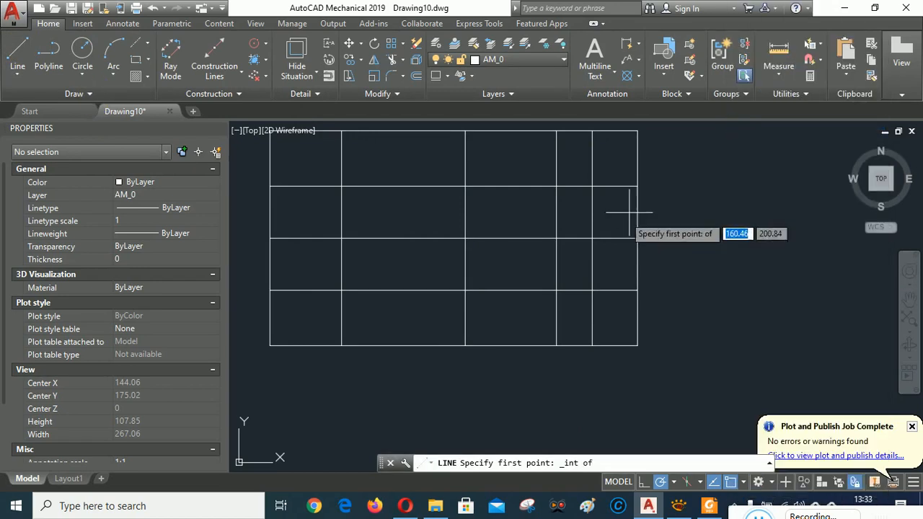
pyautogui.click(556, 237)
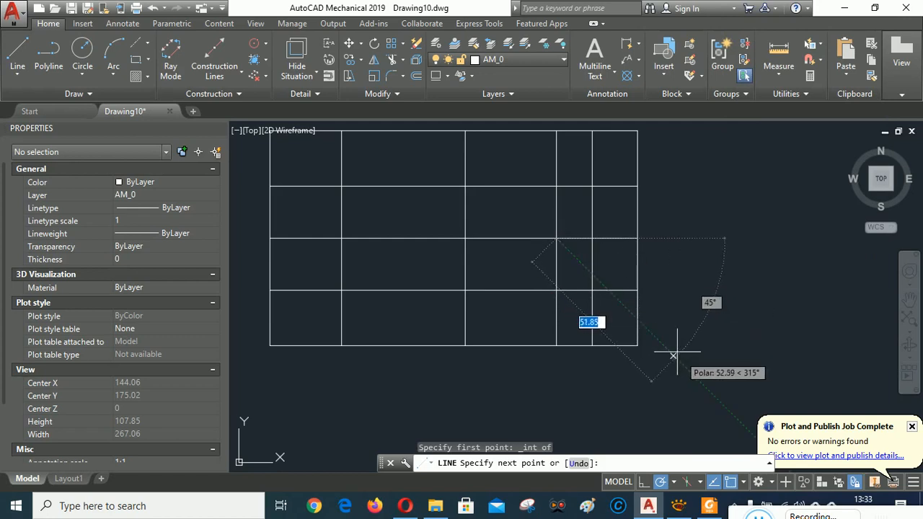
pyautogui.click(657, 337)
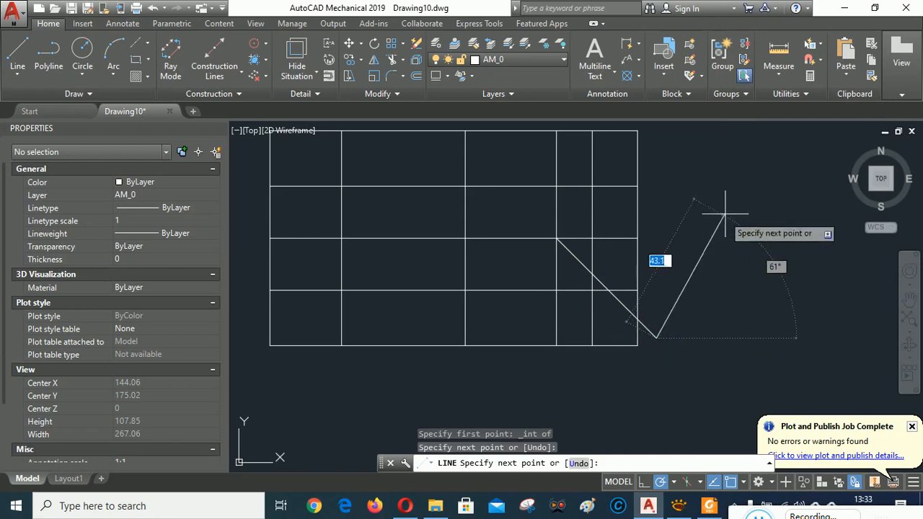
pyautogui.rightClick(725, 213)
pyautogui.click(760, 224)
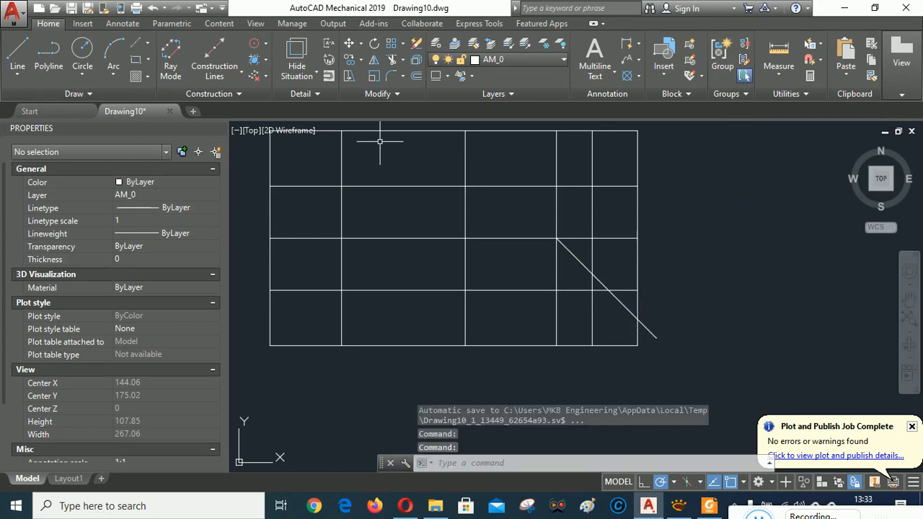
# Step: Trim the diagonal line's overhang outside the top view, using the view's right edge as the cutting edge
pyautogui.click(391, 59)
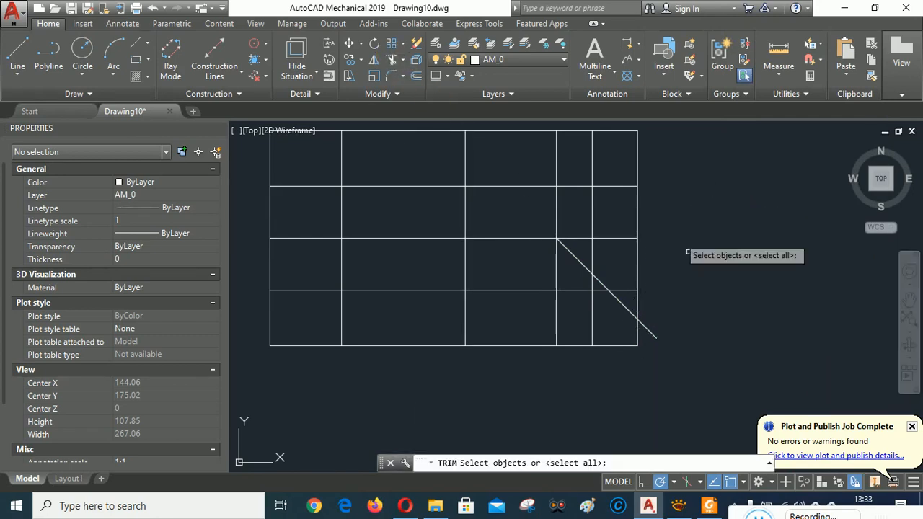
pyautogui.click(638, 306)
pyautogui.press('Return')
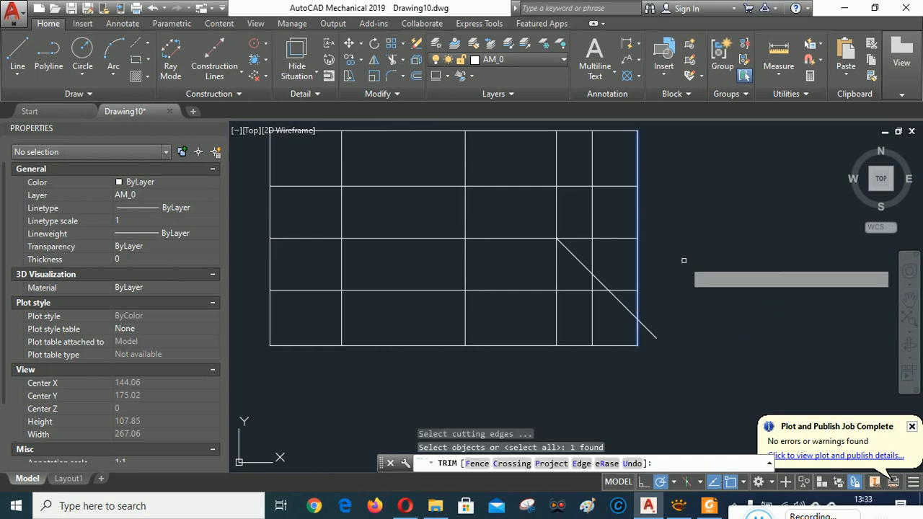
pyautogui.click(649, 331)
pyautogui.rightClick(711, 243)
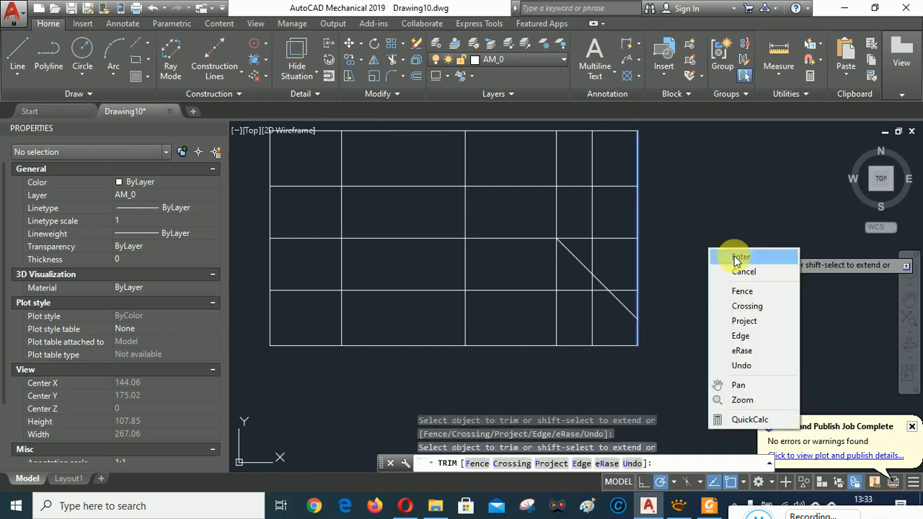
pyautogui.click(730, 249)
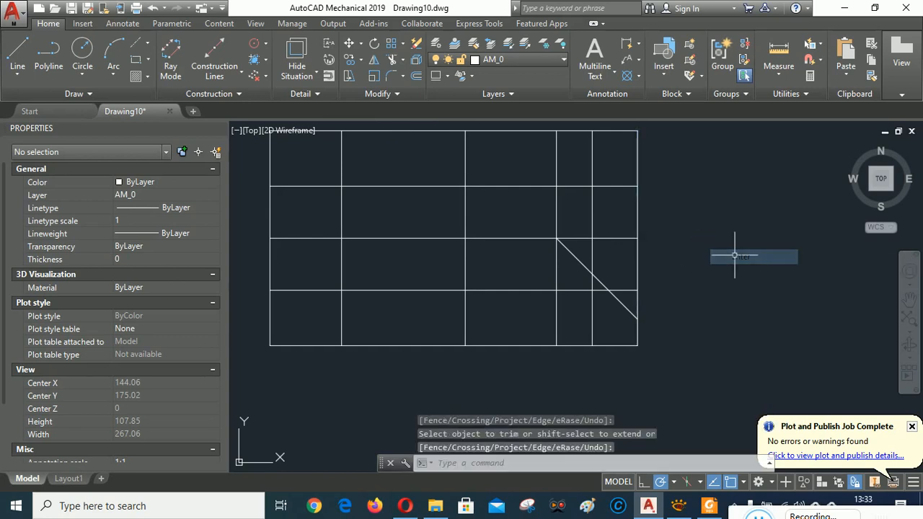
# Step: Mirror the diagonal line about the top view's horizontal centreline, keeping the source line, to complete the V-notch
pyautogui.click(374, 61)
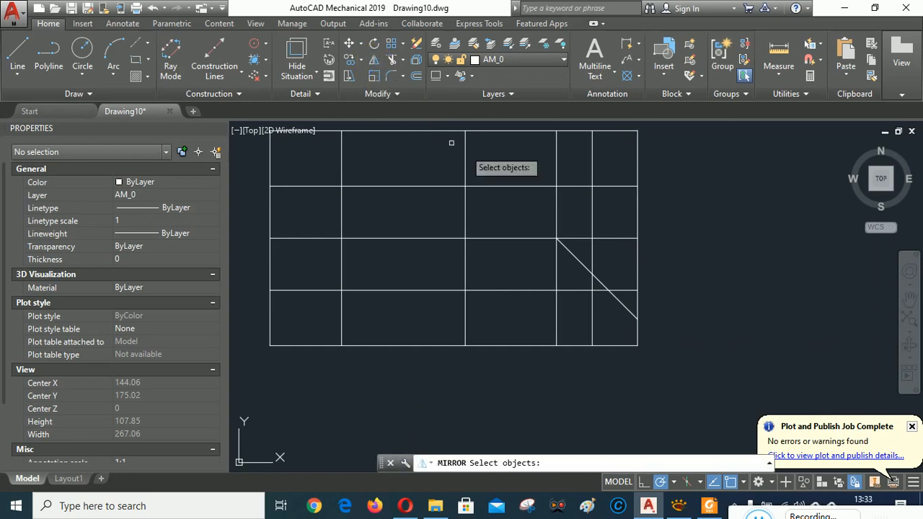
pyautogui.click(571, 252)
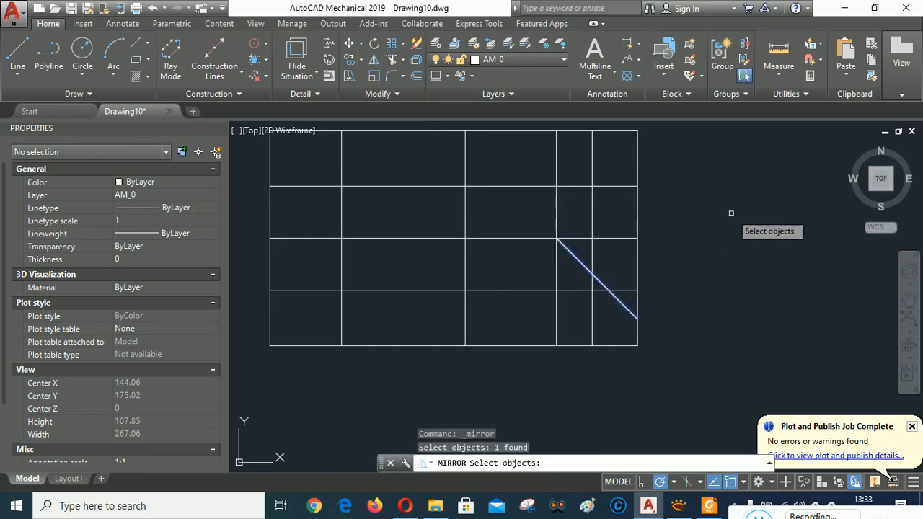
pyautogui.press('Return')
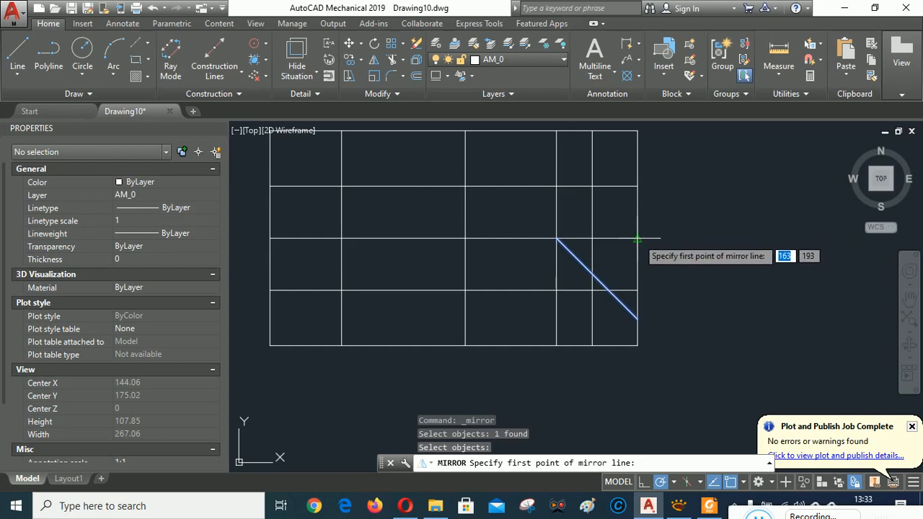
pyautogui.click(637, 238)
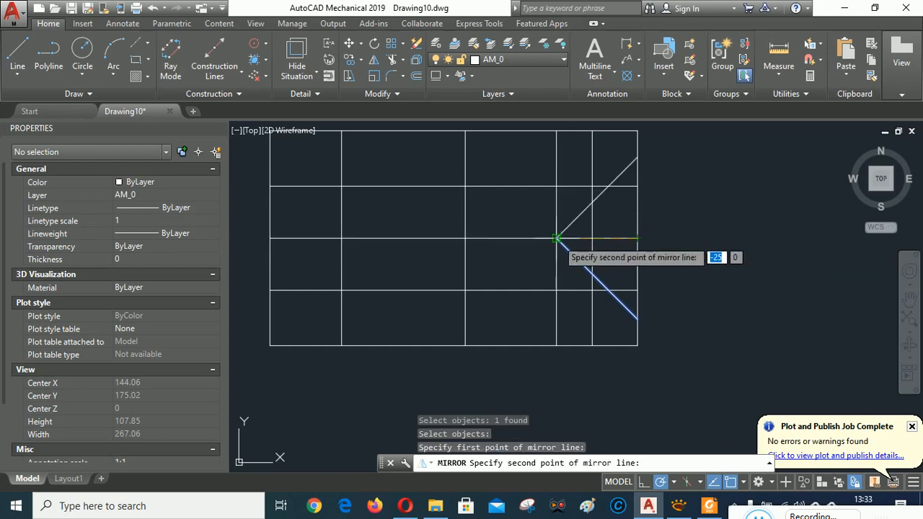
pyautogui.click(557, 239)
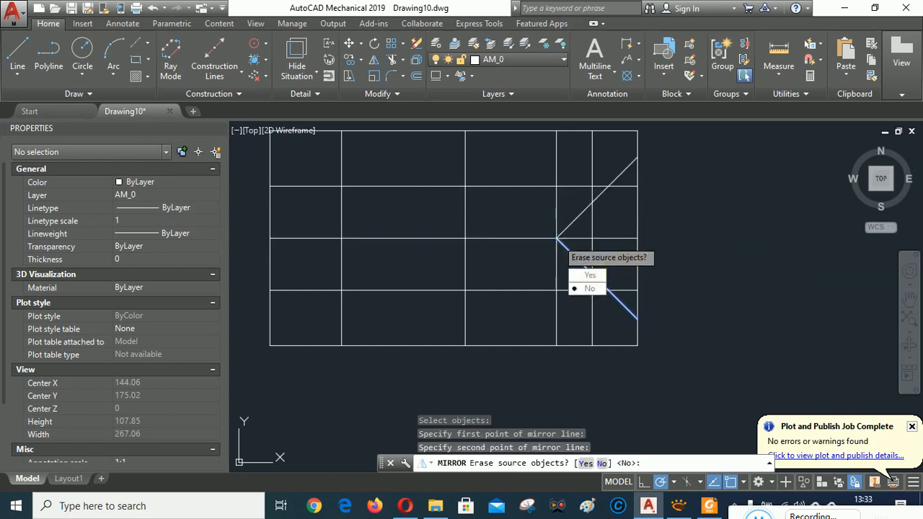
pyautogui.click(589, 289)
# Step: Trim the top view's centreline, right edge and step projection line inside the V-notch, using the two diagonals as cutting edges
pyautogui.moveTo(732, 209)
pyautogui.mouseDown(button='middle')
pyautogui.moveTo(752, 233)
pyautogui.moveTo(756, 216)
pyautogui.mouseUp(button='middle')
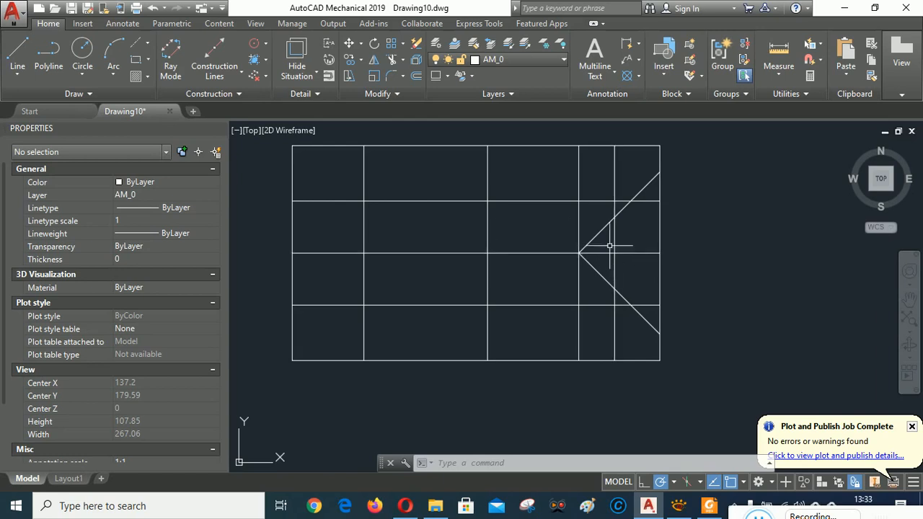
pyautogui.scroll(2, 610, 253)
pyautogui.scroll(-7, 609, 256)
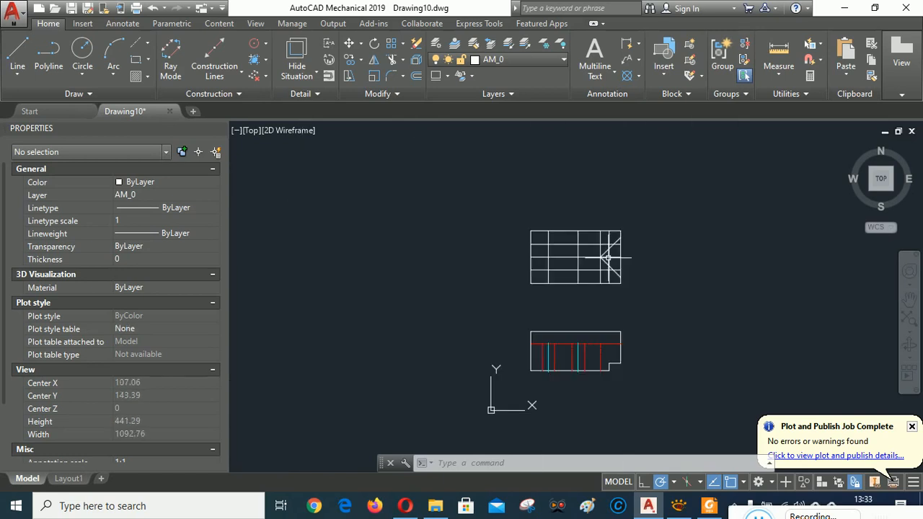
pyautogui.click(681, 508)
pyautogui.click(681, 508)
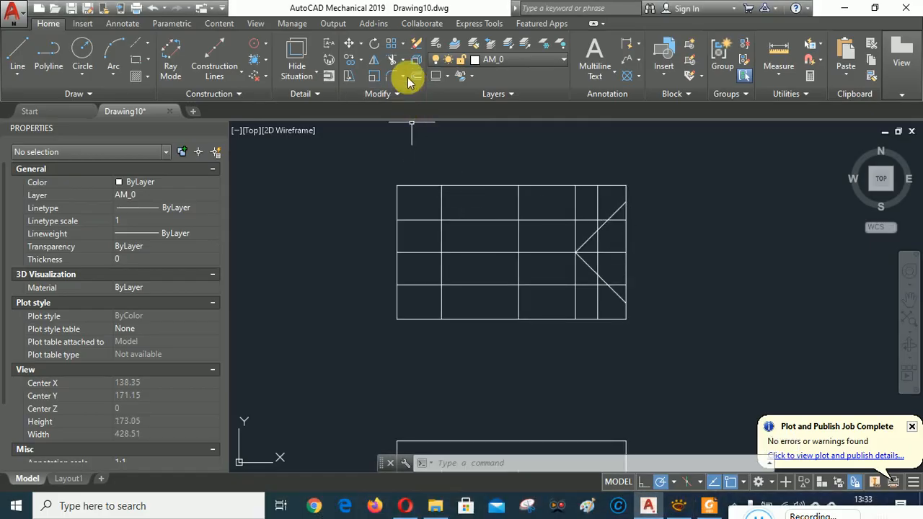
pyautogui.click(392, 45)
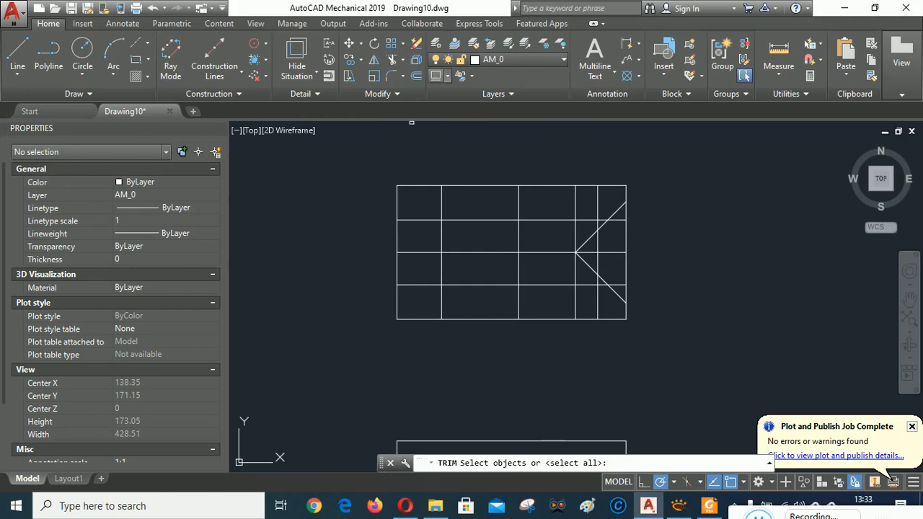
pyautogui.click(612, 215)
pyautogui.click(615, 295)
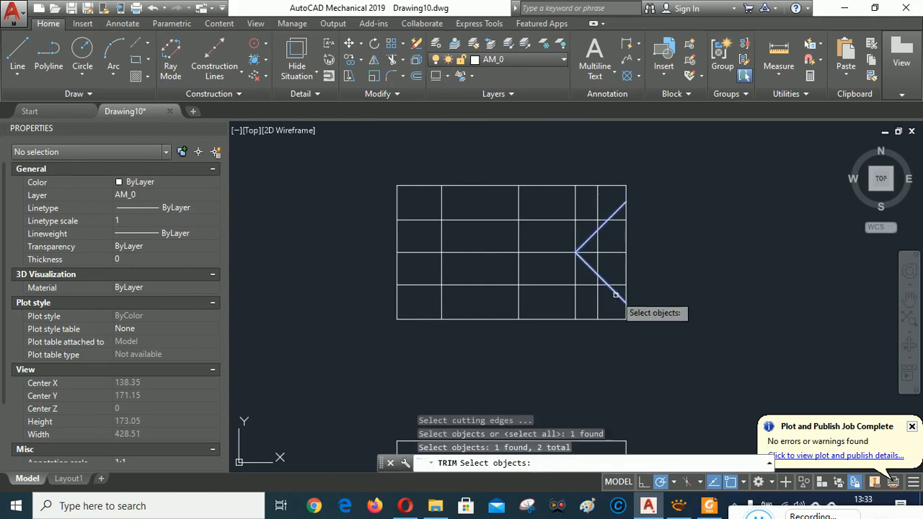
pyautogui.press('Return')
pyautogui.click(643, 266)
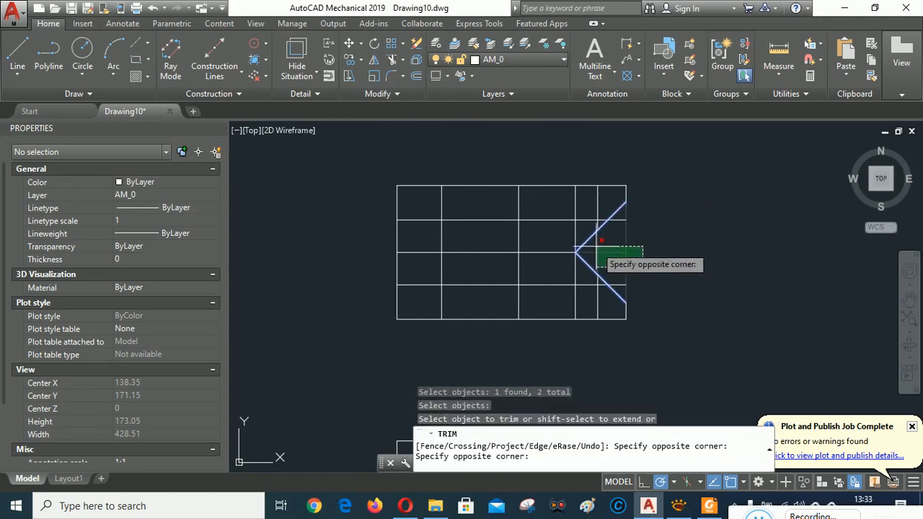
pyautogui.click(610, 255)
# Step: Trim the upper and lower horizontal slot lines back to the V-notch diagonals and finish the trim
pyautogui.click(632, 229)
pyautogui.click(618, 220)
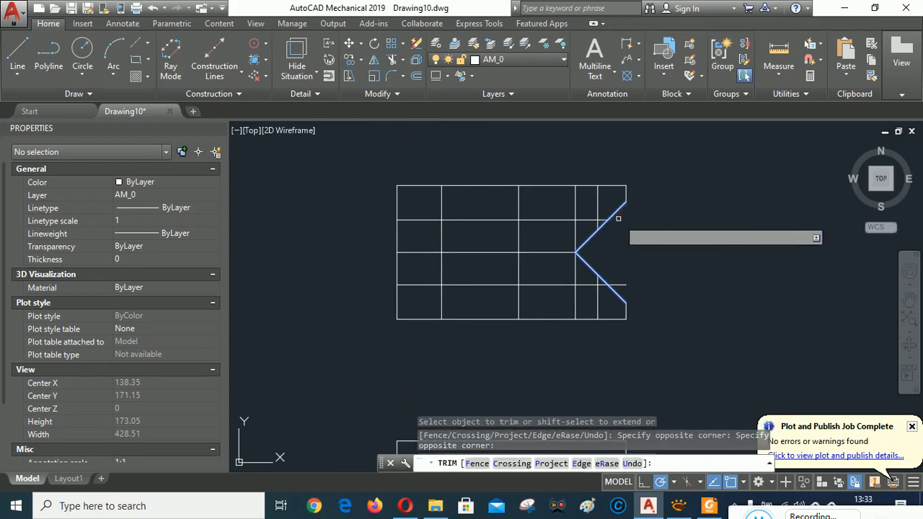
pyautogui.click(625, 286)
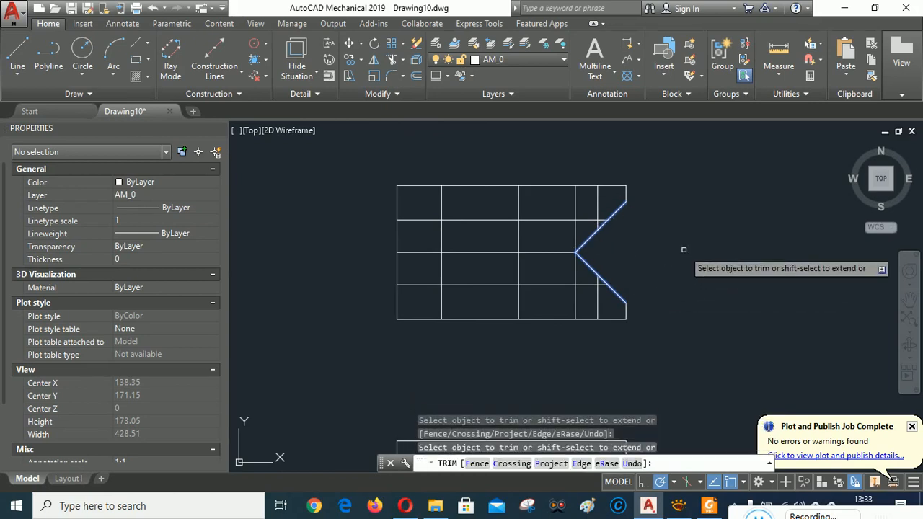
pyautogui.scroll(-2, 684, 249)
pyautogui.scroll(-3, 684, 241)
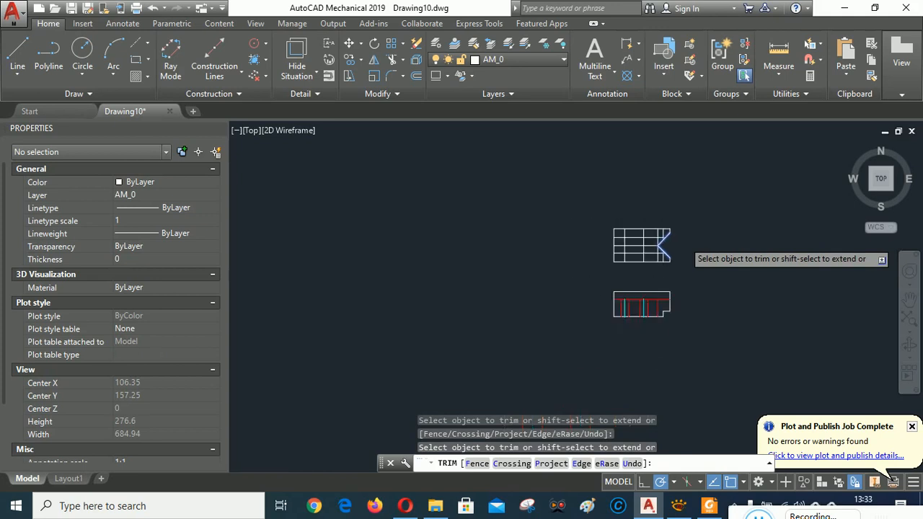
pyautogui.scroll(3, 674, 238)
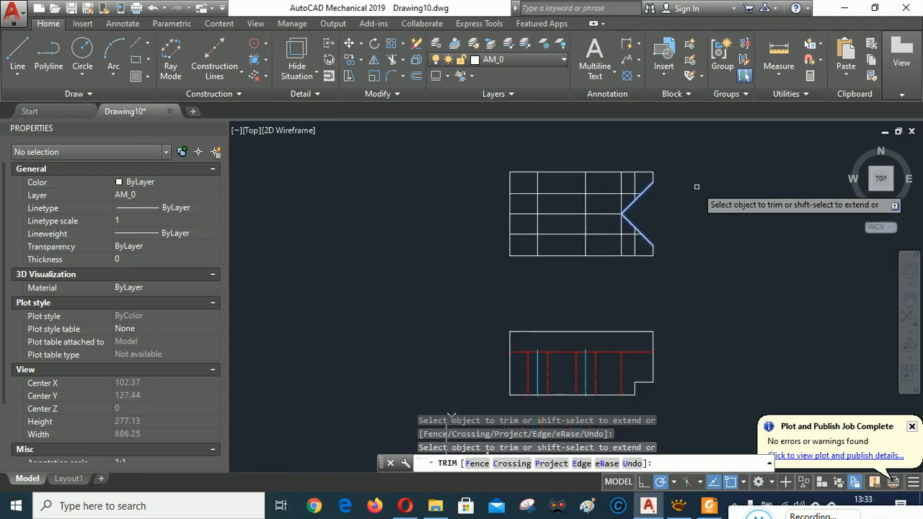
pyautogui.scroll(2, 698, 187)
pyautogui.rightClick(738, 229)
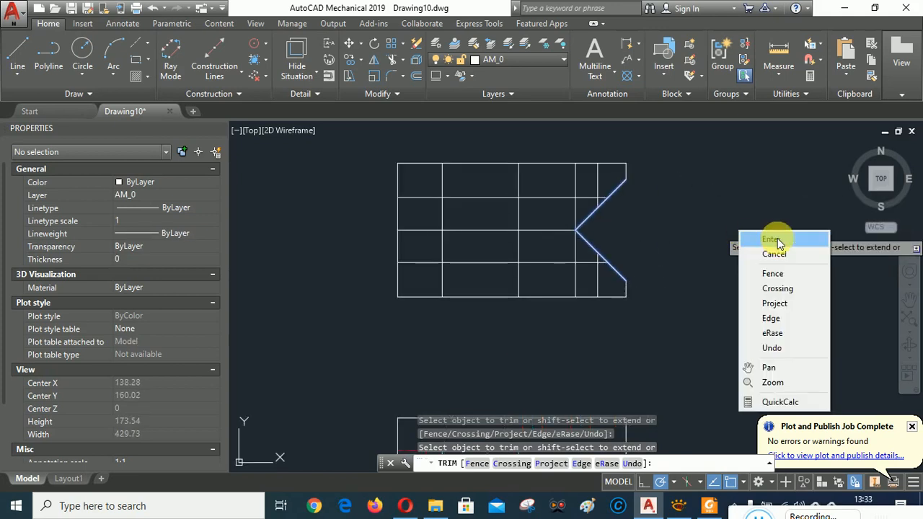
pyautogui.click(772, 241)
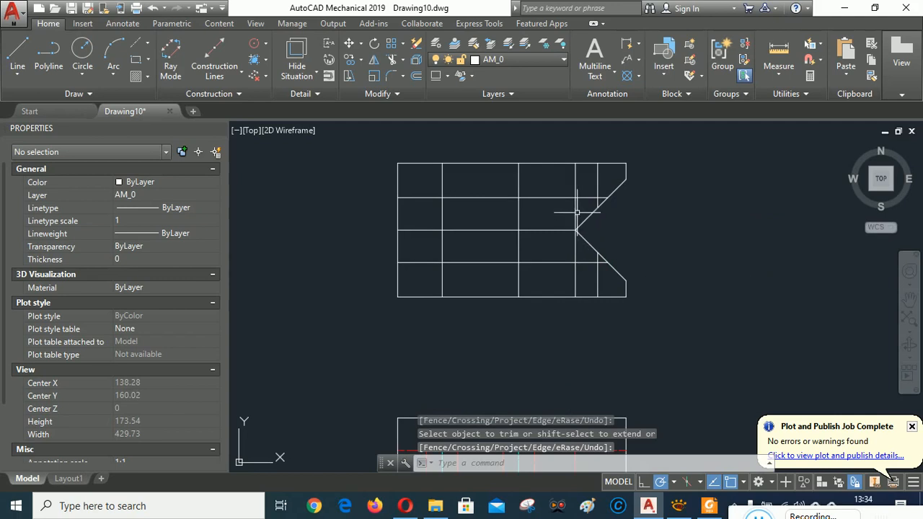
# Step: Erase the vertical projection line through the V-notch apex in the top view and check against the 3.26 reference image
pyautogui.scroll(-4, 652, 249)
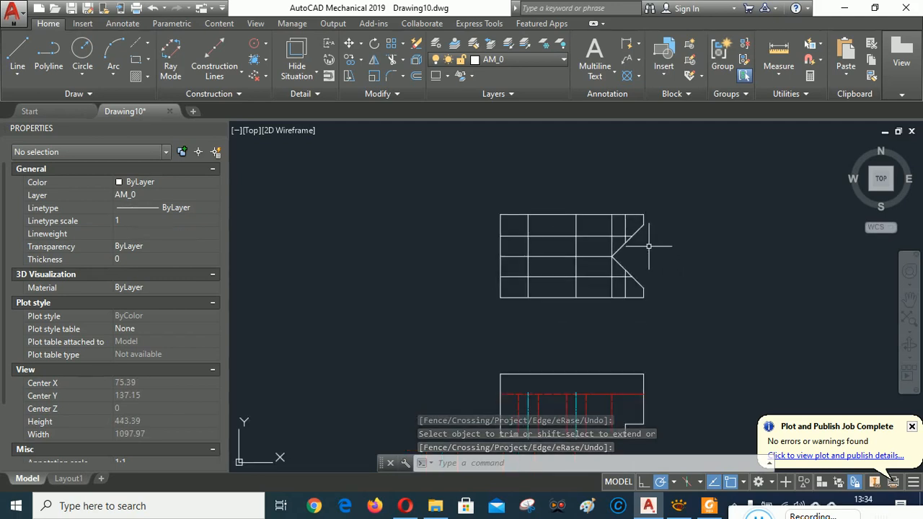
pyautogui.click(612, 243)
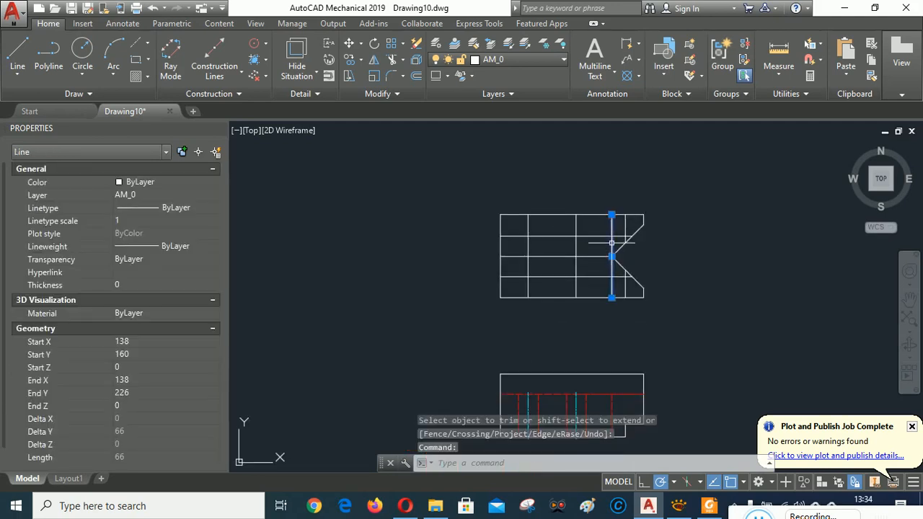
pyautogui.press('Delete')
pyautogui.click(679, 507)
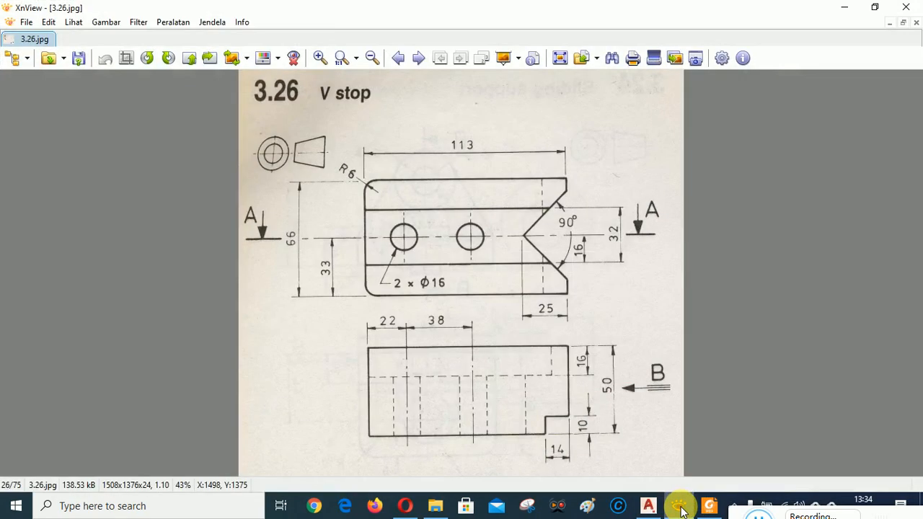
pyautogui.click(679, 507)
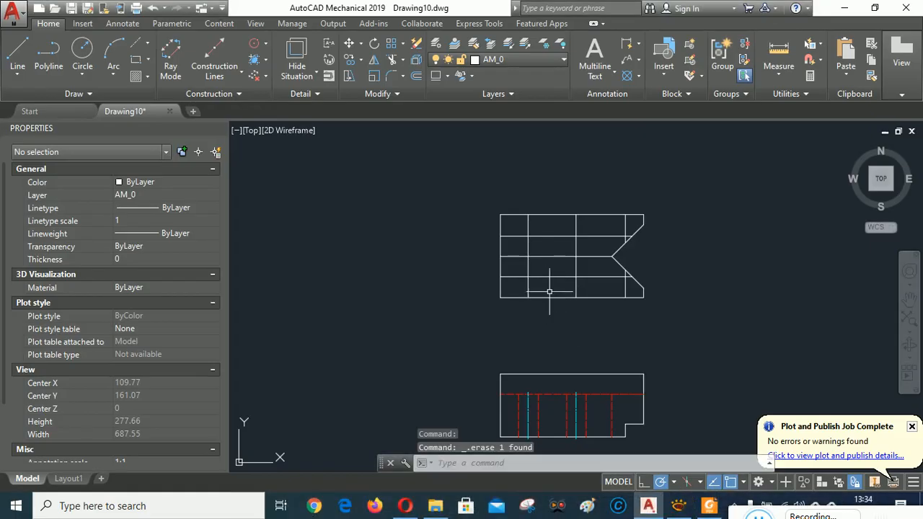
# Step: Insert an M14 ISO 273: 1979 normal through hole in top representation, unrotated, where the first hole's vertical line crosses the centreline
pyautogui.scroll(2, 541, 279)
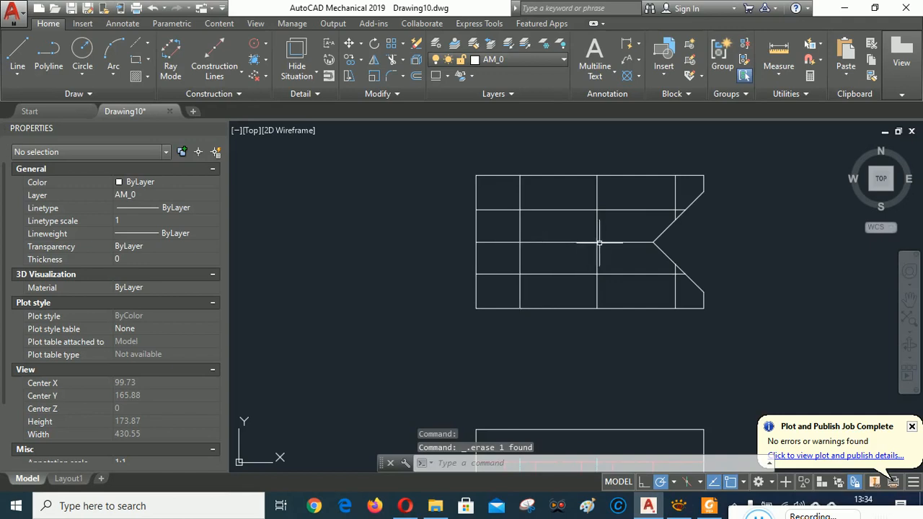
pyautogui.scroll(2, 556, 224)
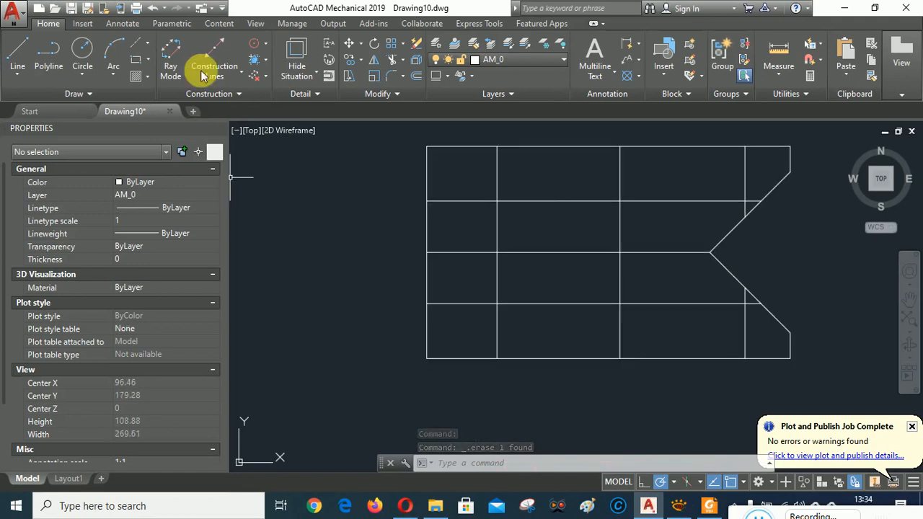
pyautogui.click(220, 23)
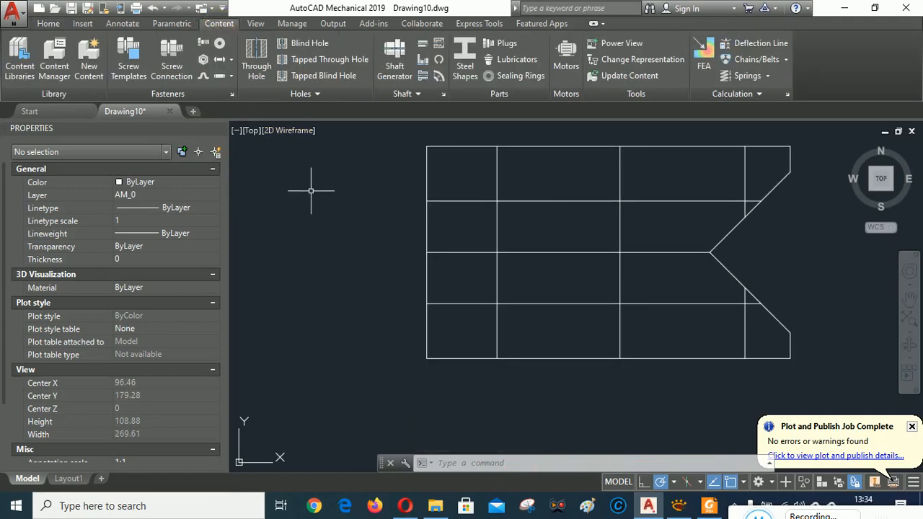
pyautogui.click(258, 47)
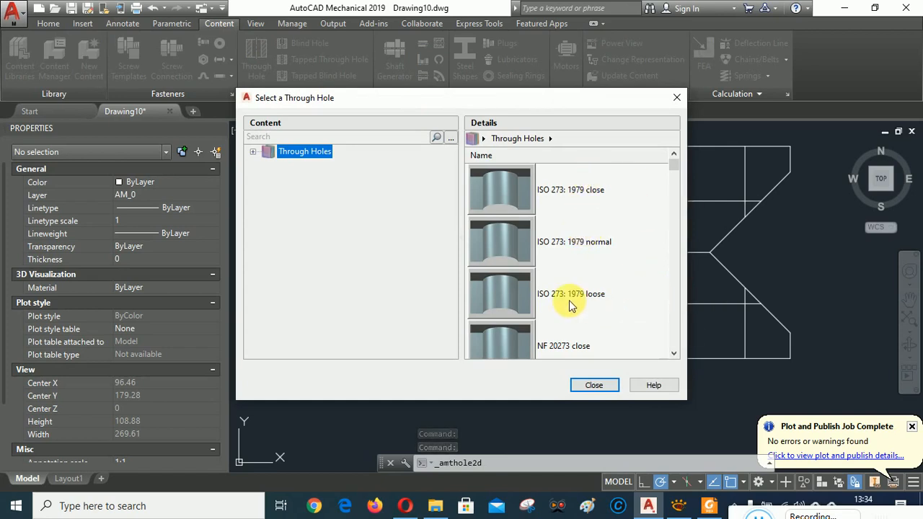
pyautogui.doubleClick(514, 240)
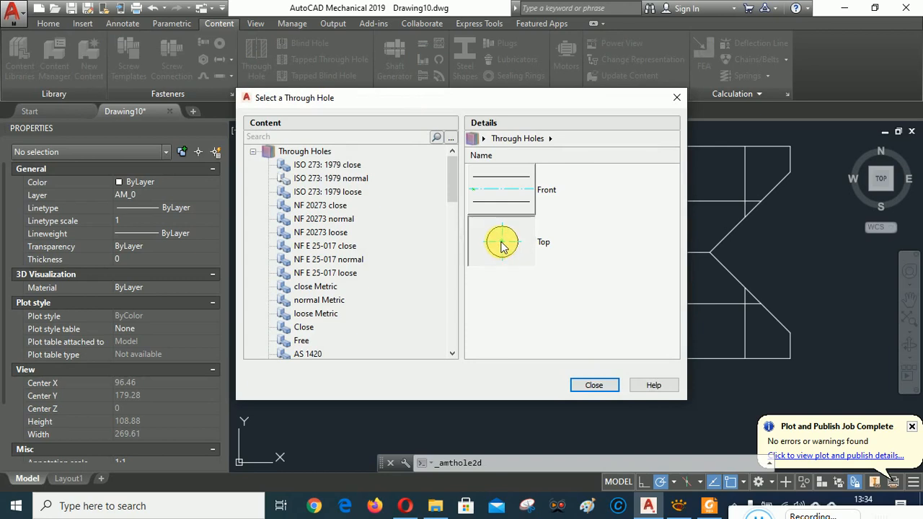
pyautogui.doubleClick(503, 245)
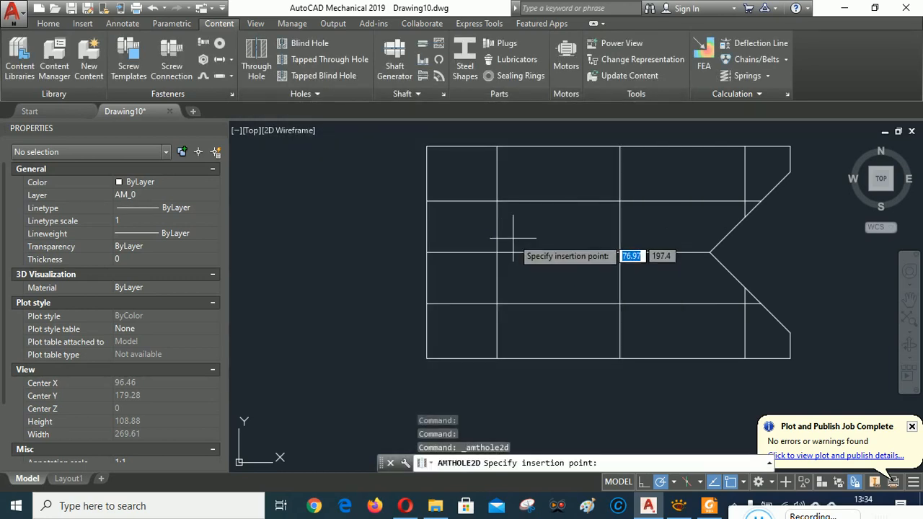
pyautogui.keyDown('shift'); pyautogui.rightClick(512, 242); pyautogui.keyUp('shift')
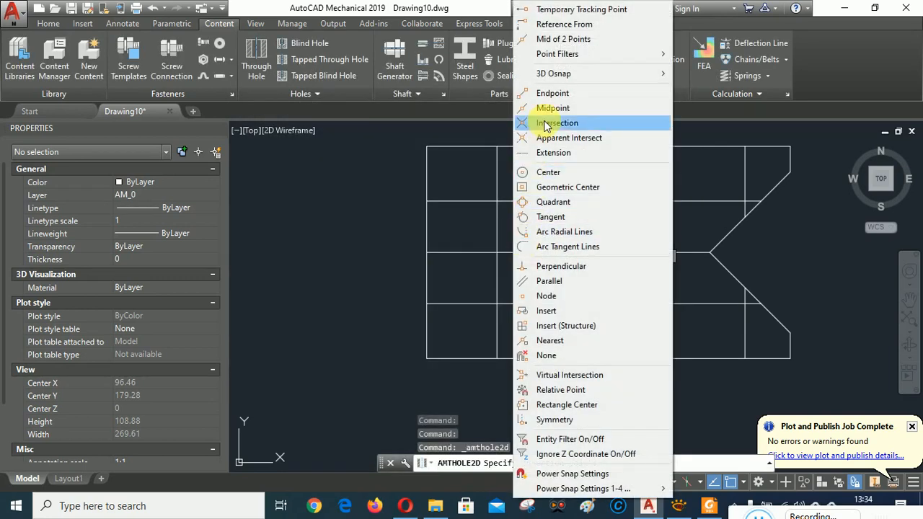
pyautogui.click(534, 117)
pyautogui.click(496, 252)
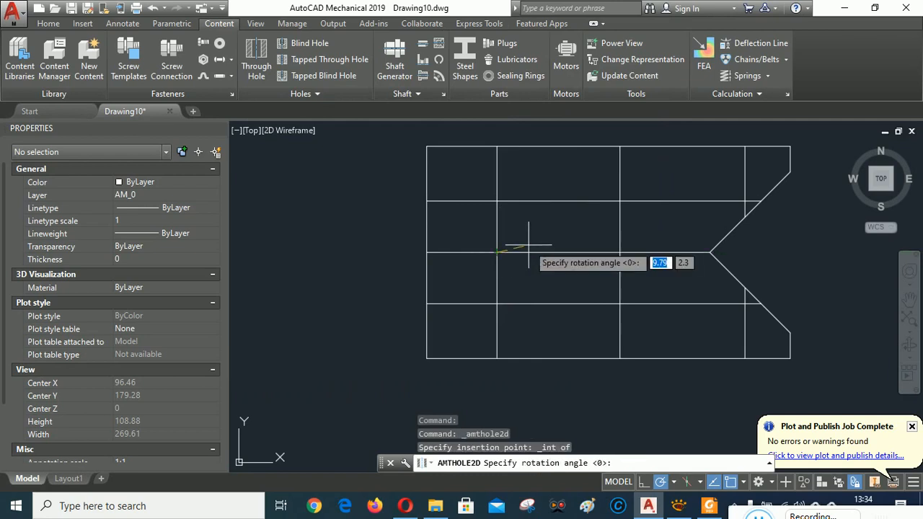
pyautogui.press('Return')
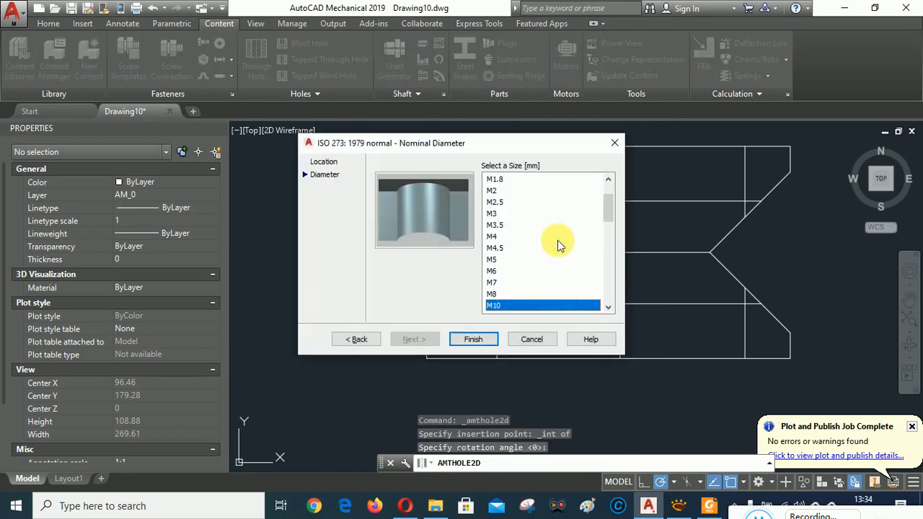
pyautogui.scroll(-3, 577, 243)
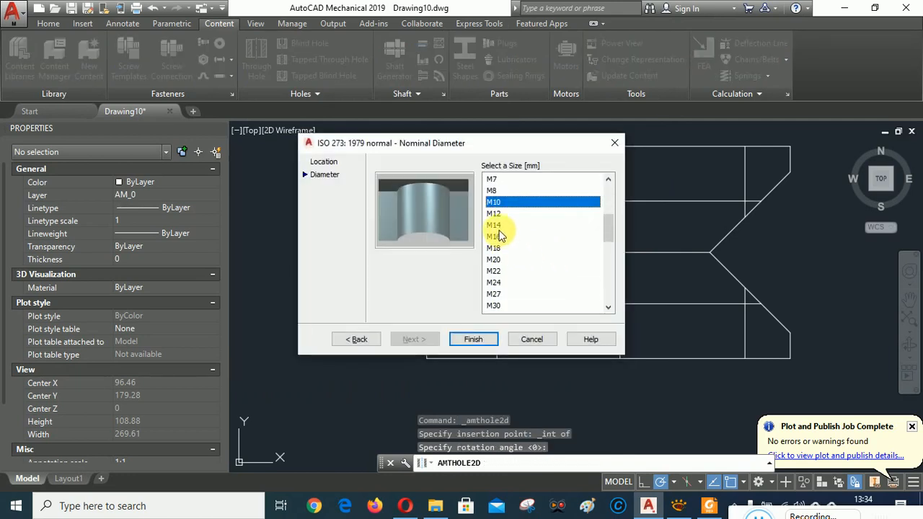
pyautogui.click(497, 226)
pyautogui.click(474, 340)
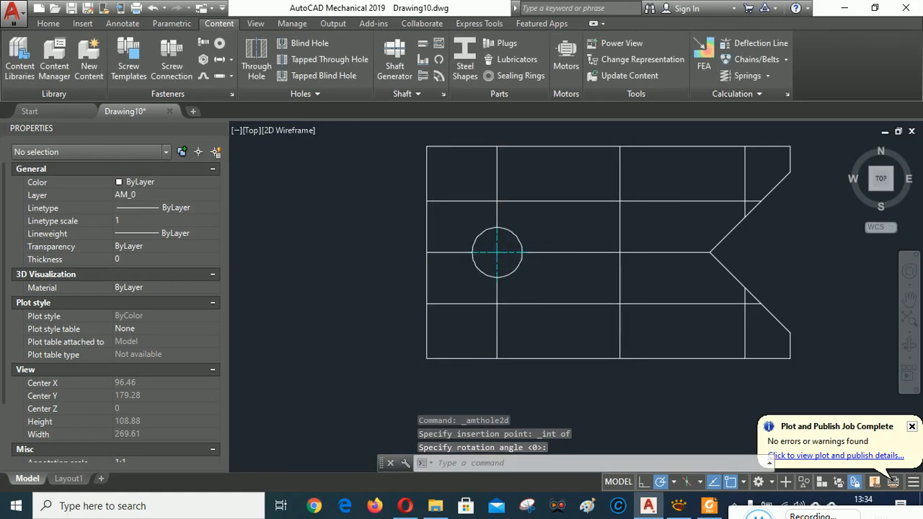
pyautogui.scroll(2, 519, 238)
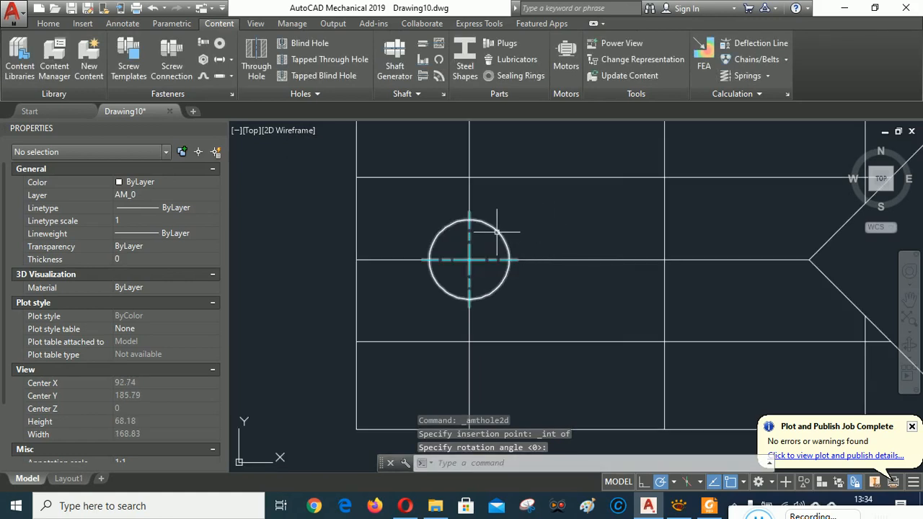
pyautogui.click(48, 23)
pyautogui.click(350, 61)
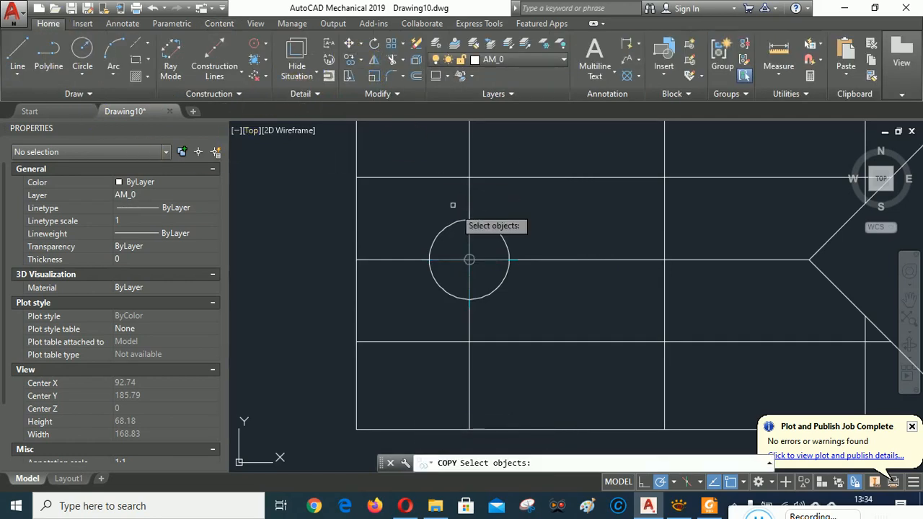
pyautogui.click(495, 231)
pyautogui.press('Return')
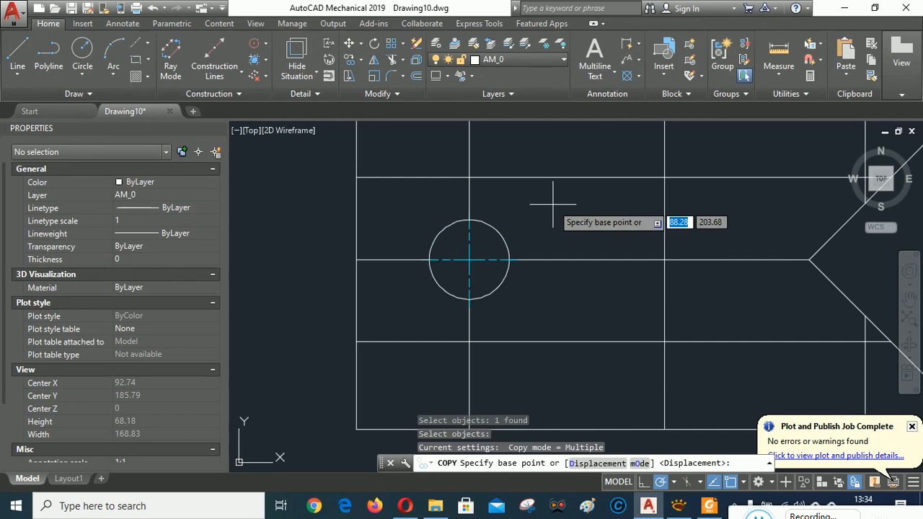
pyautogui.press('Escape')
# Step: Insert an unrotated M14 ISO 273: 1979 normal through hole in top representation where the second hole's vertical line crosses the top view's centreline
pyautogui.click(219, 23)
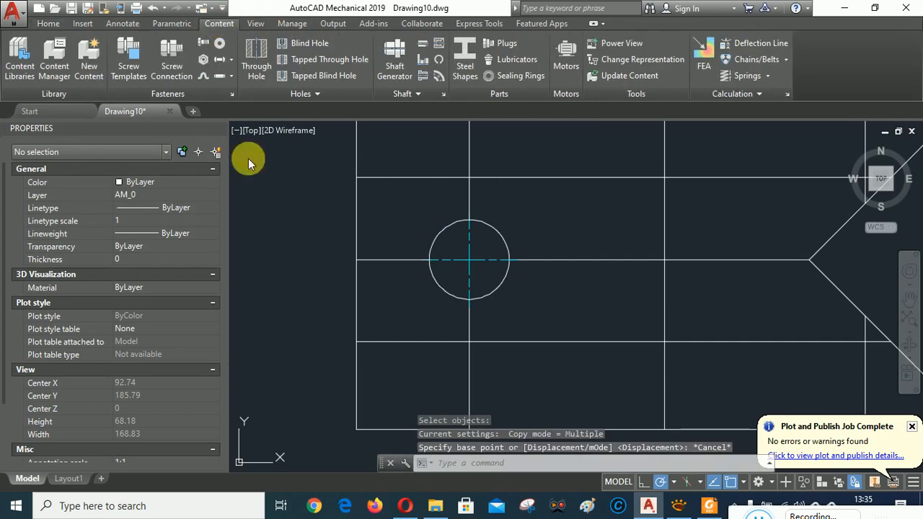
pyautogui.click(258, 55)
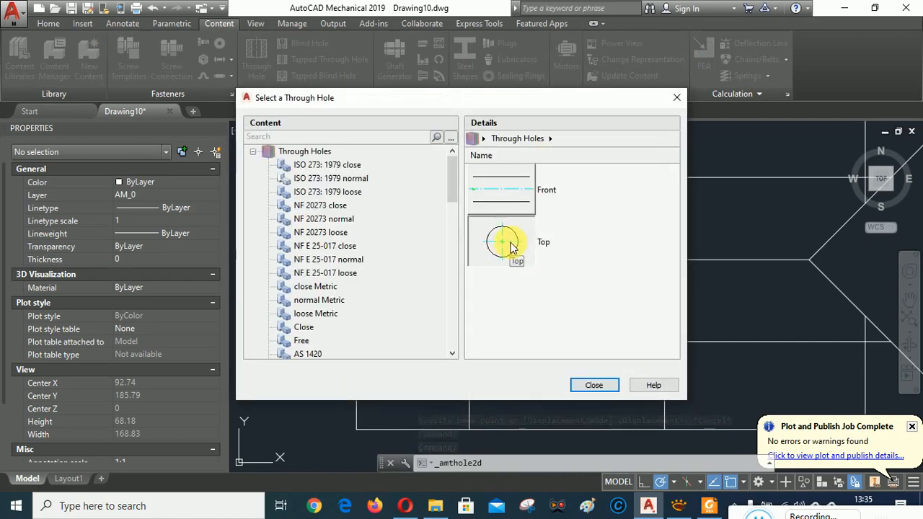
pyautogui.doubleClick(502, 243)
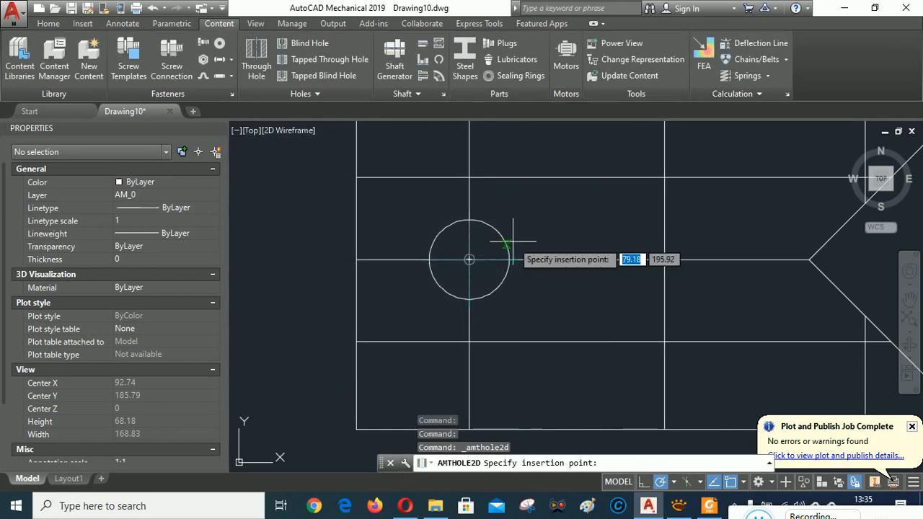
pyautogui.keyDown('shift'); pyautogui.rightClick(627, 254); pyautogui.keyUp('shift')
pyautogui.click(667, 123)
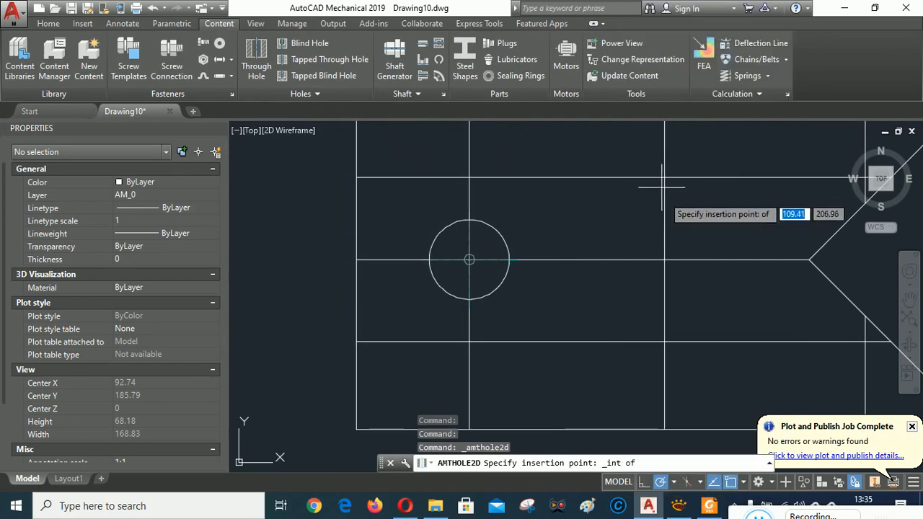
pyautogui.click(664, 259)
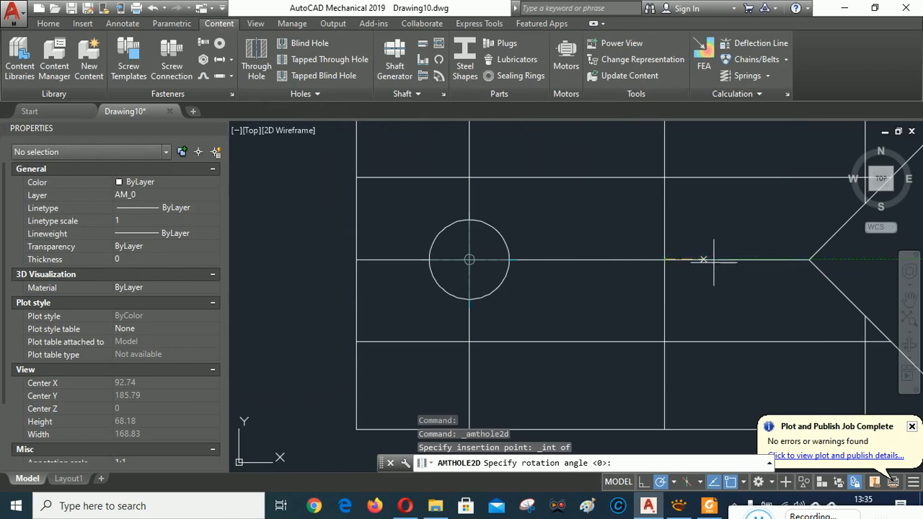
pyautogui.click(715, 259)
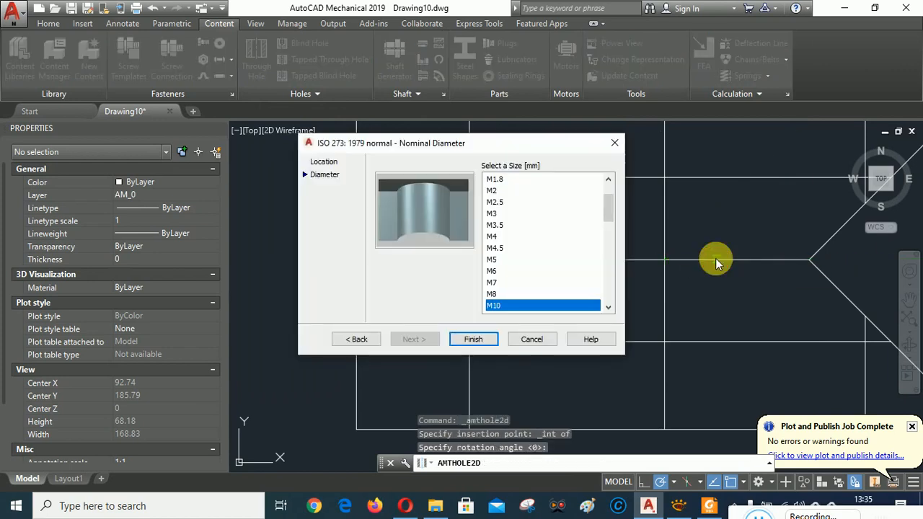
pyautogui.scroll(-1, 570, 241)
pyautogui.click(494, 293)
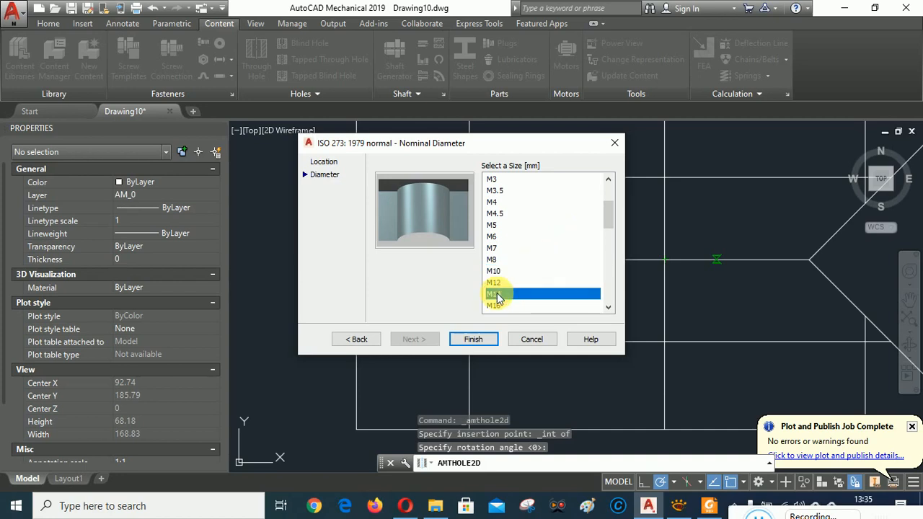
pyautogui.click(475, 339)
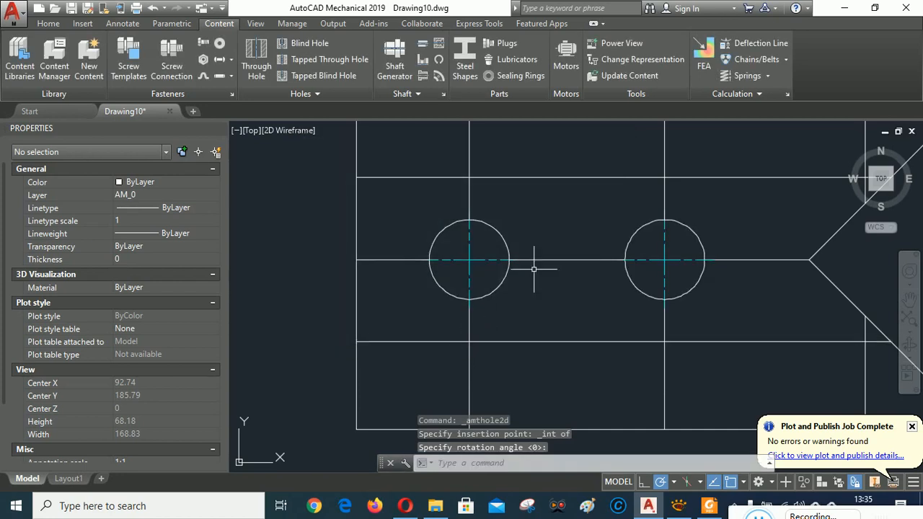
# Step: Erase the vertical projection line segments above and below both holes in the top view
pyautogui.scroll(-3, 541, 268)
pyautogui.scroll(2, 534, 248)
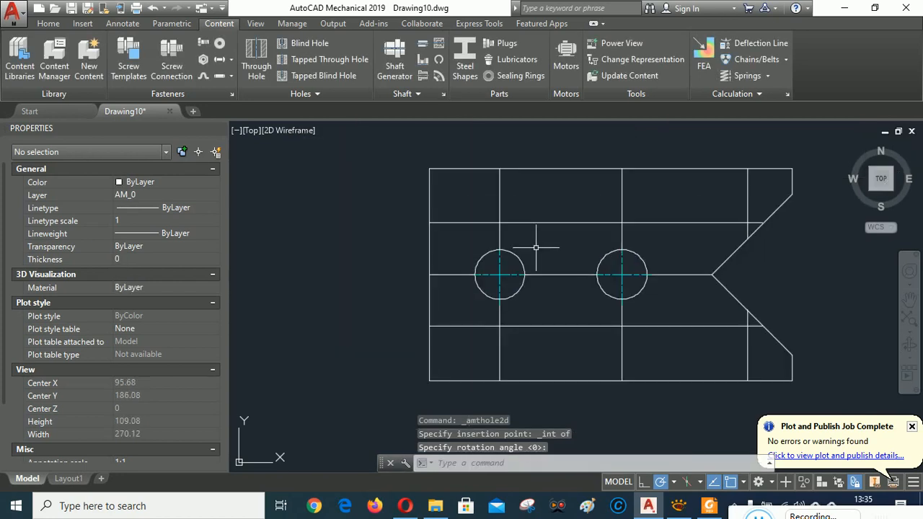
pyautogui.click(635, 197)
pyautogui.click(493, 189)
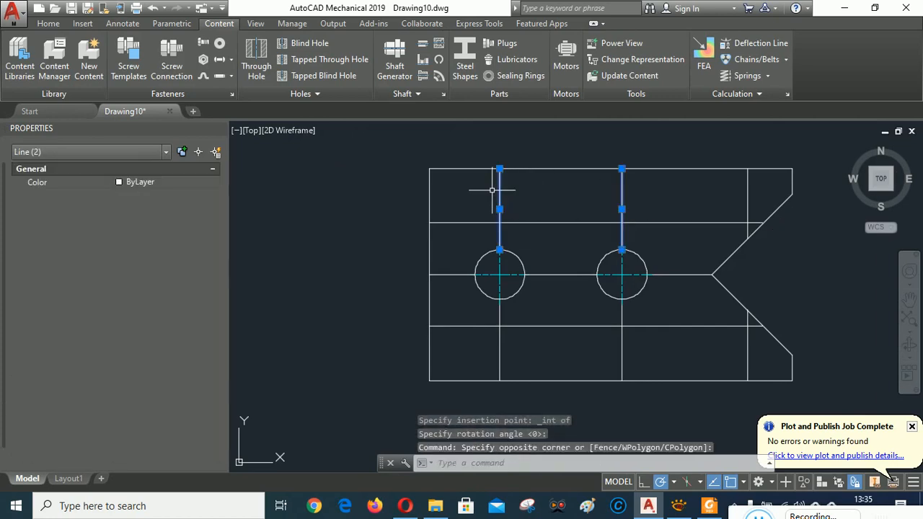
pyautogui.press('Delete')
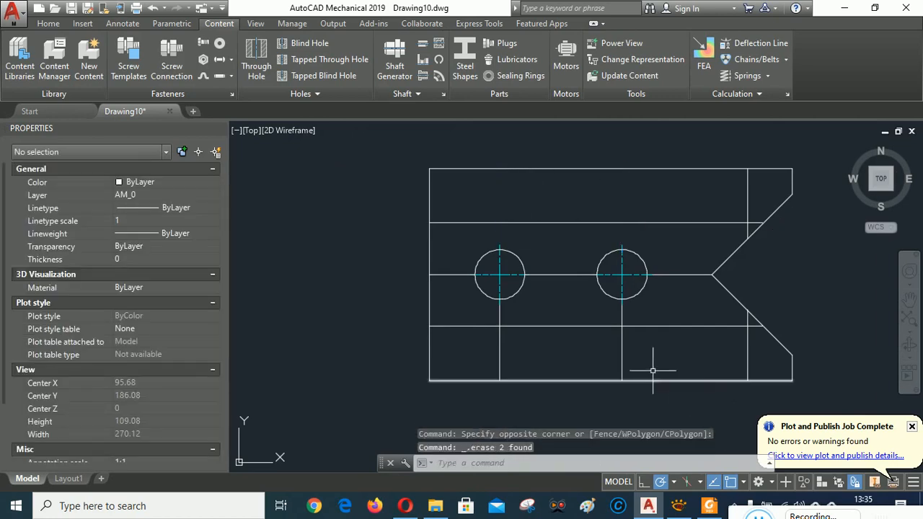
pyautogui.click(646, 366)
pyautogui.click(494, 362)
pyautogui.press('Delete')
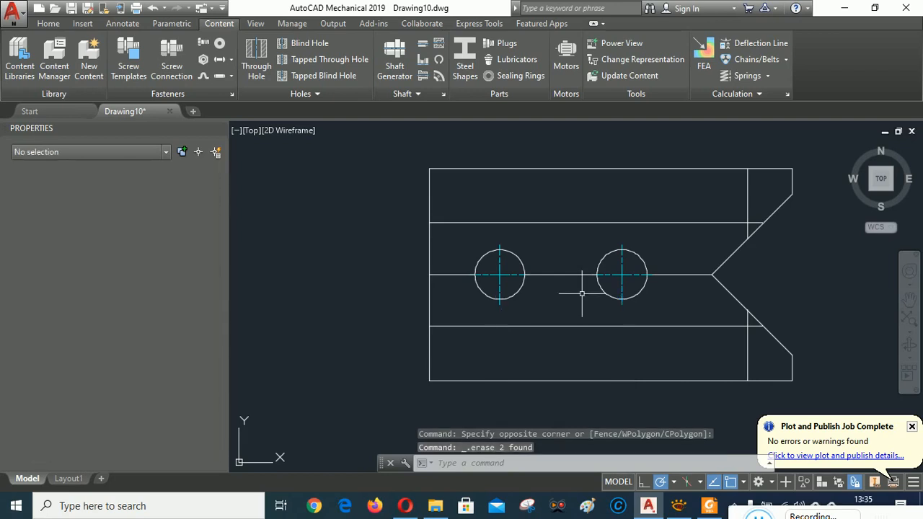
# Step: Erase the three white horizontal centreline segments beside and between the holes, up to the V-notch apex in the top view
pyautogui.click(450, 275)
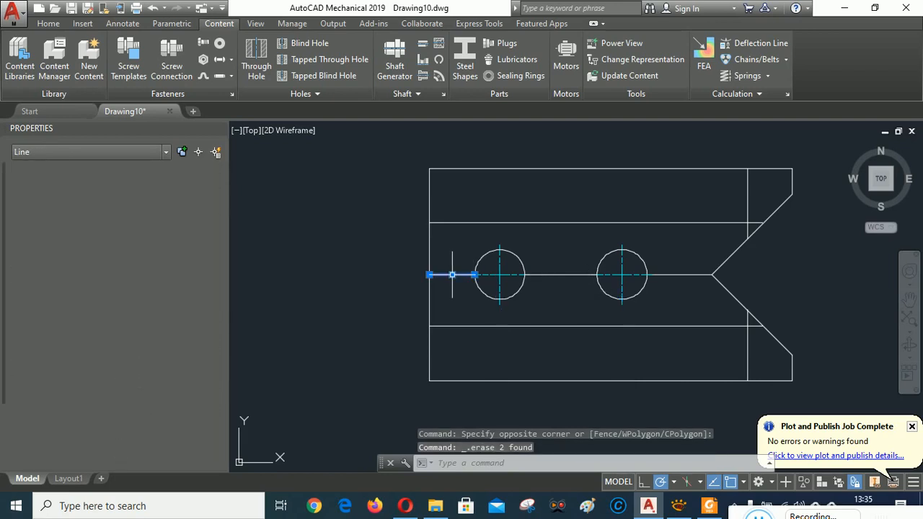
pyautogui.press('Delete')
pyautogui.click(569, 279)
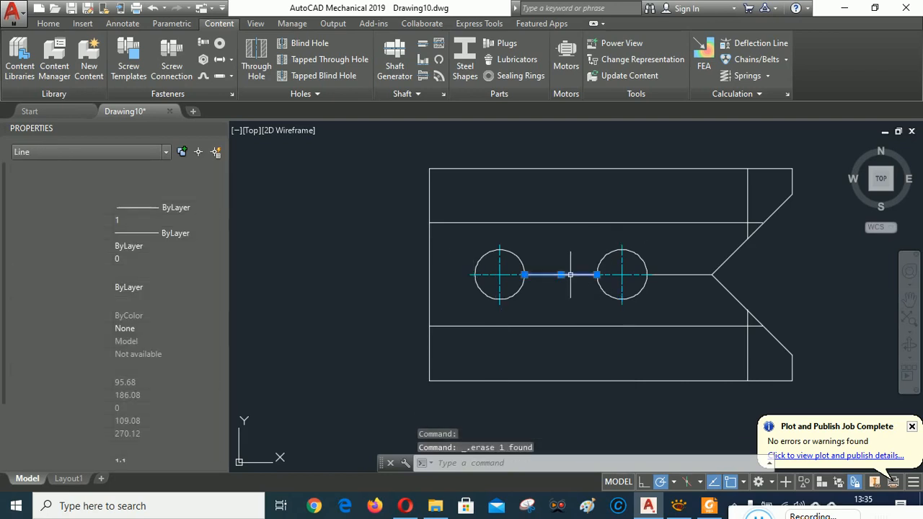
pyautogui.press('Delete')
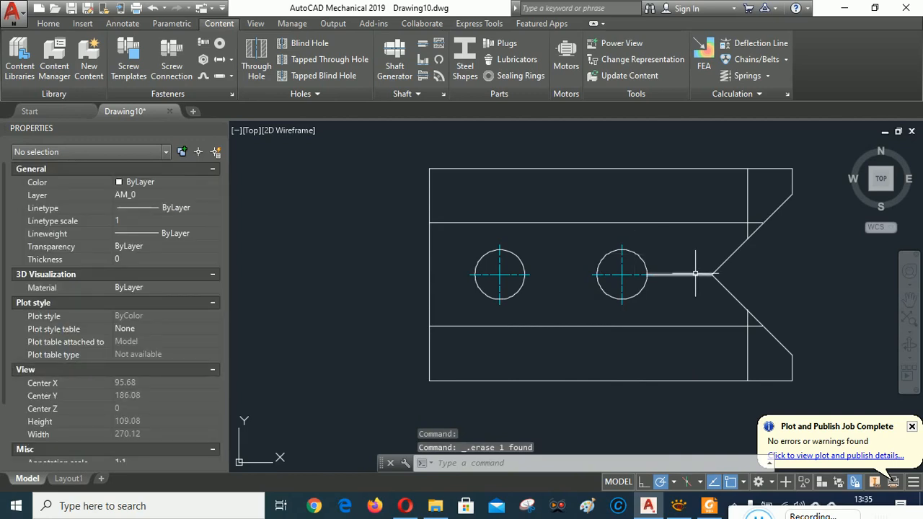
pyautogui.click(695, 274)
pyautogui.press('Delete')
# Step: Draw a vertical line from the lower slot line's end on the V-notch diagonal perpendicular to the front view's horizontal hidden line
pyautogui.scroll(-4, 643, 246)
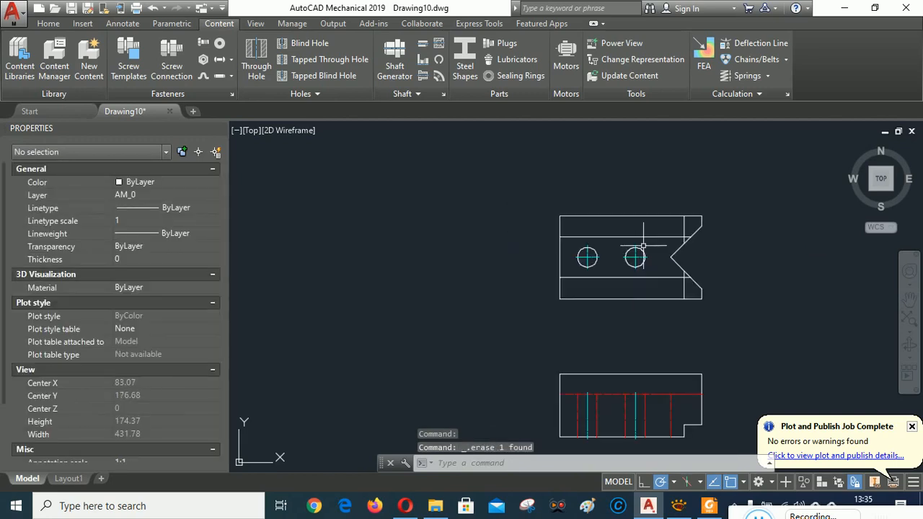
pyautogui.moveTo(737, 309)
pyautogui.mouseDown(button='middle')
pyautogui.moveTo(715, 315)
pyautogui.moveTo(679, 294)
pyautogui.mouseUp(button='middle')
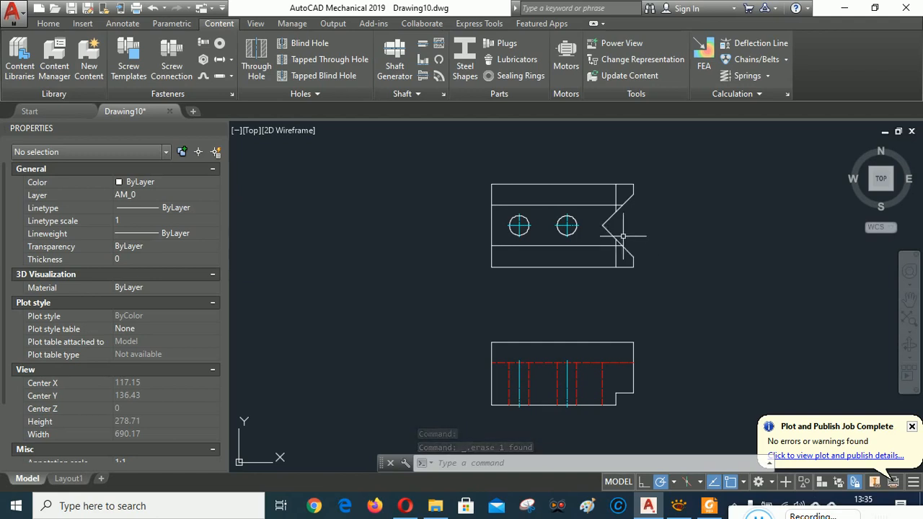
pyautogui.scroll(4, 623, 235)
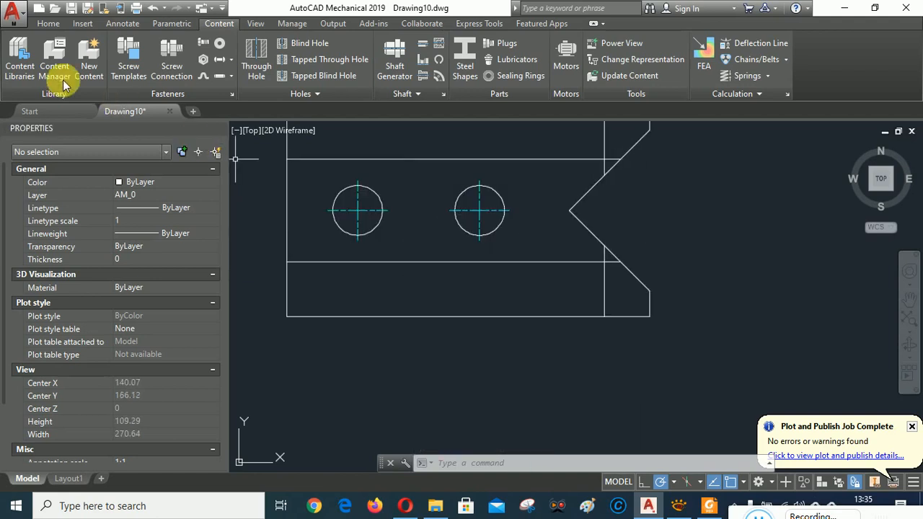
pyautogui.click(49, 23)
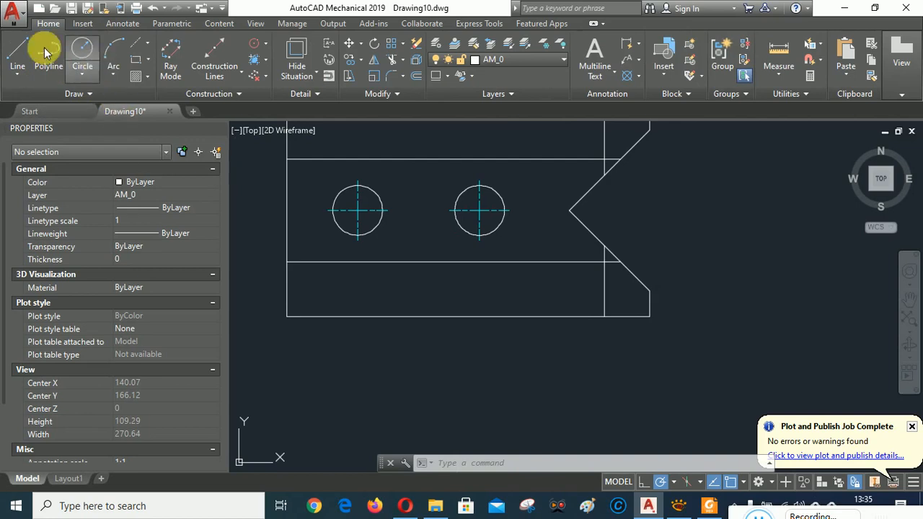
pyautogui.click(18, 50)
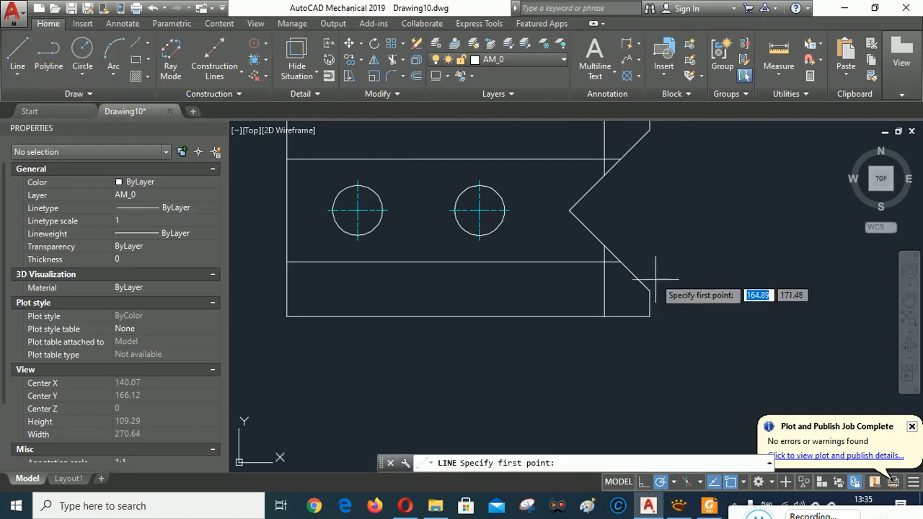
pyautogui.click(618, 261)
pyautogui.scroll(-4, 644, 210)
pyautogui.scroll(4, 642, 289)
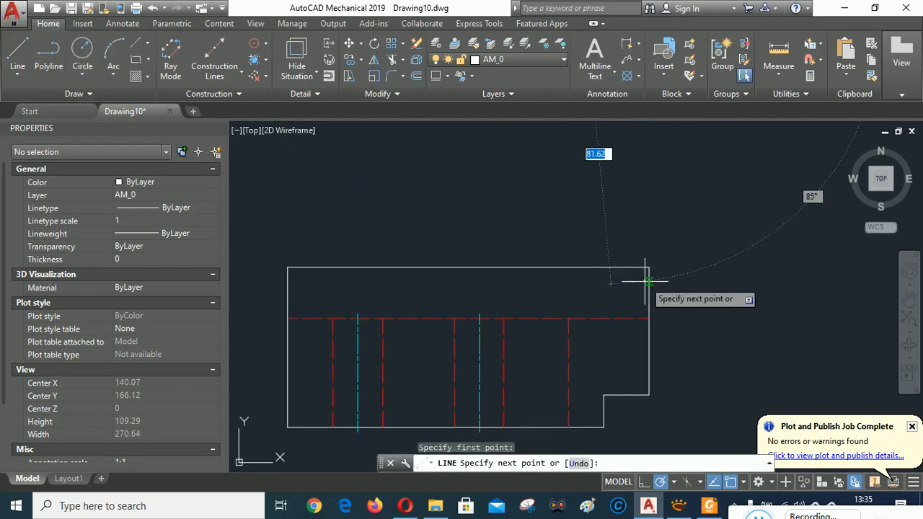
pyautogui.click(620, 318)
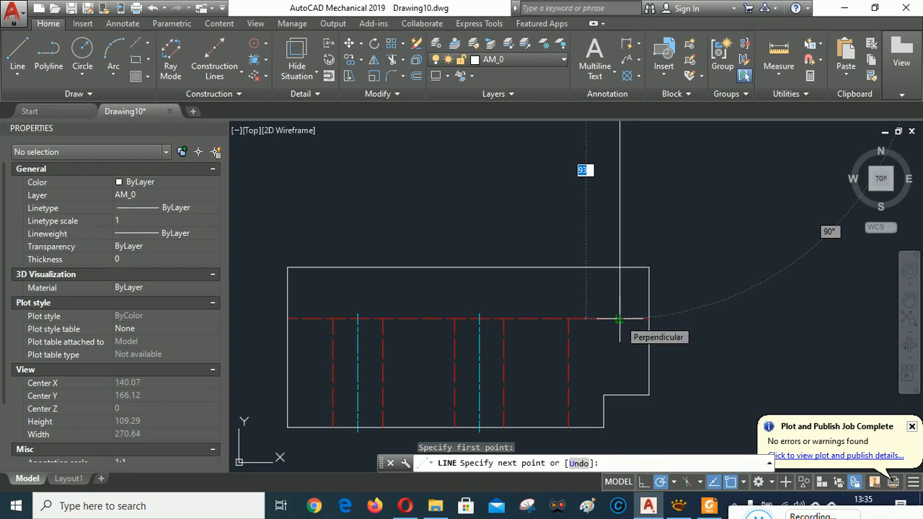
pyautogui.rightClick(710, 274)
pyautogui.click(725, 277)
# Step: Trim the new vertical projection line above the front view, using the front view's upper edge as the cutting edge
pyautogui.scroll(-3, 693, 281)
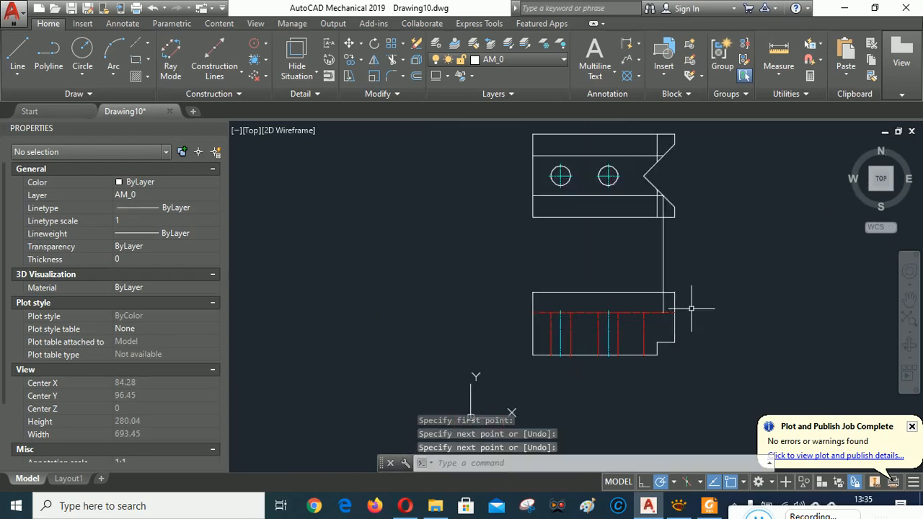
pyautogui.scroll(1, 691, 279)
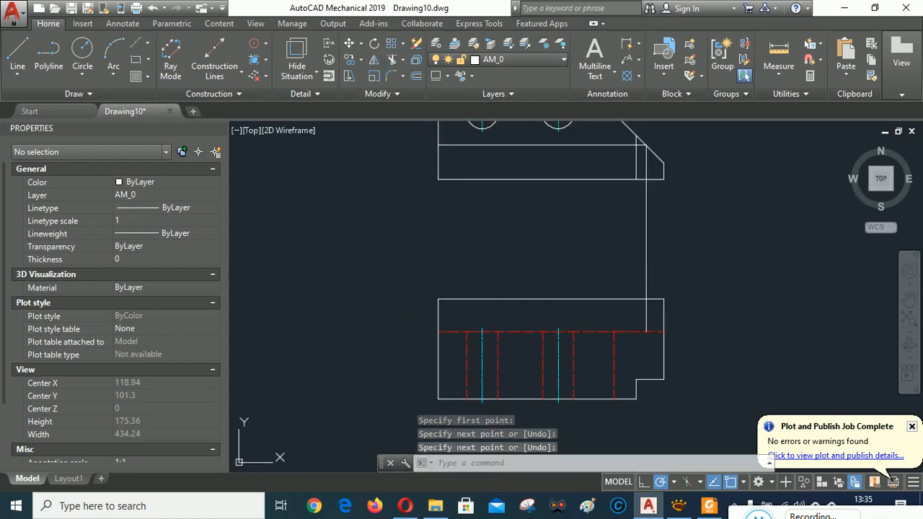
pyautogui.click(393, 59)
pyautogui.click(636, 302)
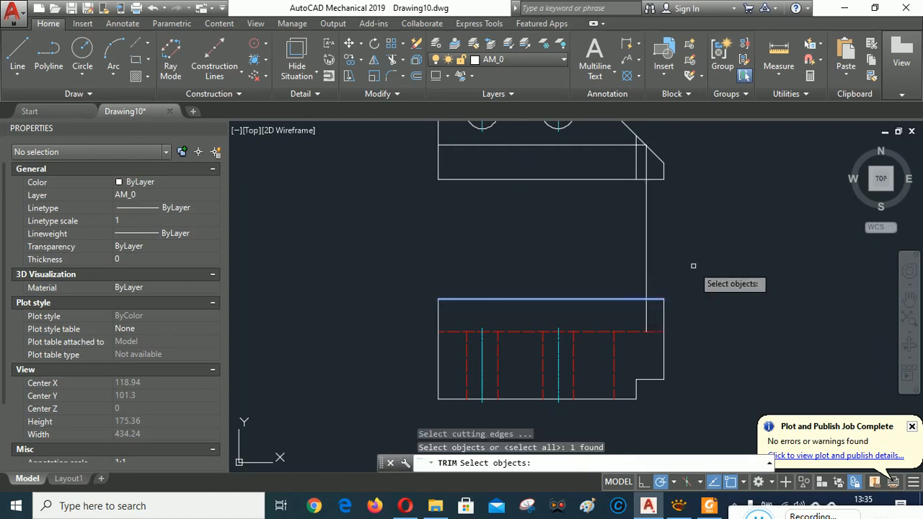
pyautogui.press('Return')
pyautogui.rightClick(737, 246)
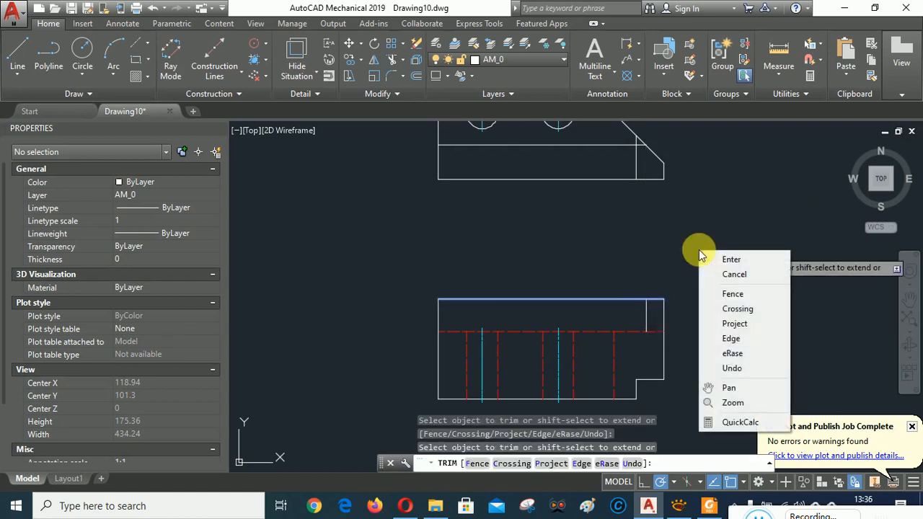
pyautogui.click(740, 253)
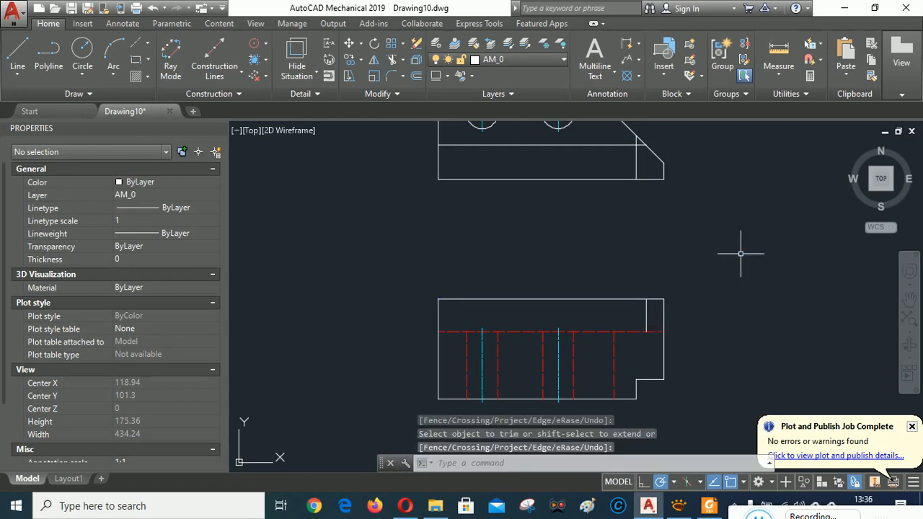
# Step: Match the properties of the front view's horizontal hidden line onto the remaining short vertical line above it
pyautogui.click(871, 78)
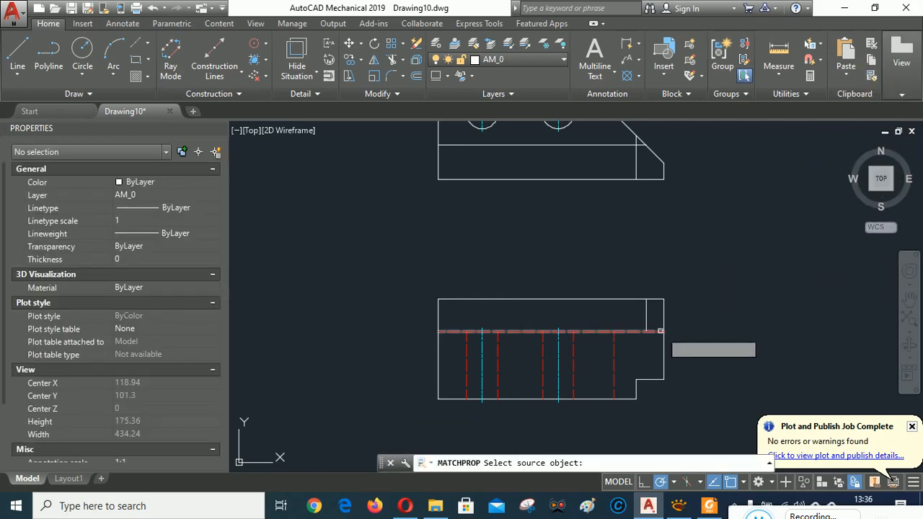
pyautogui.click(657, 330)
pyautogui.click(646, 315)
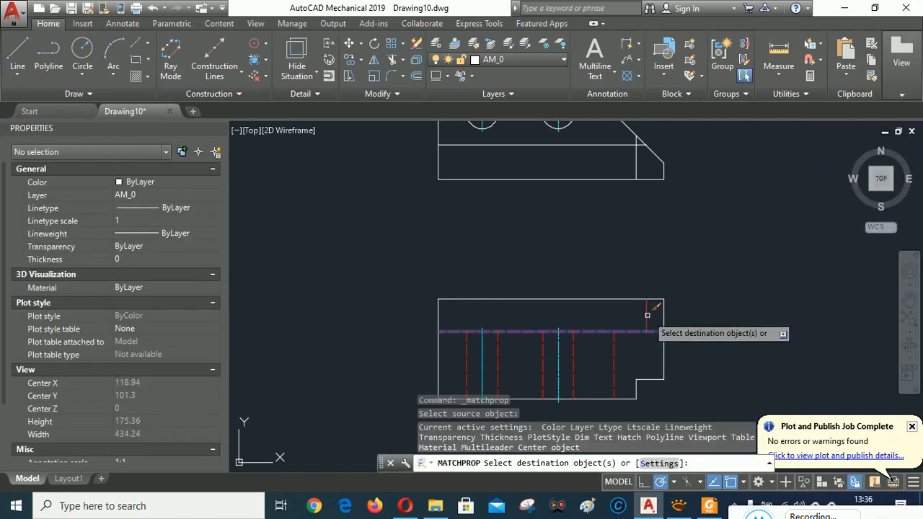
pyautogui.rightClick(714, 273)
pyautogui.click(747, 277)
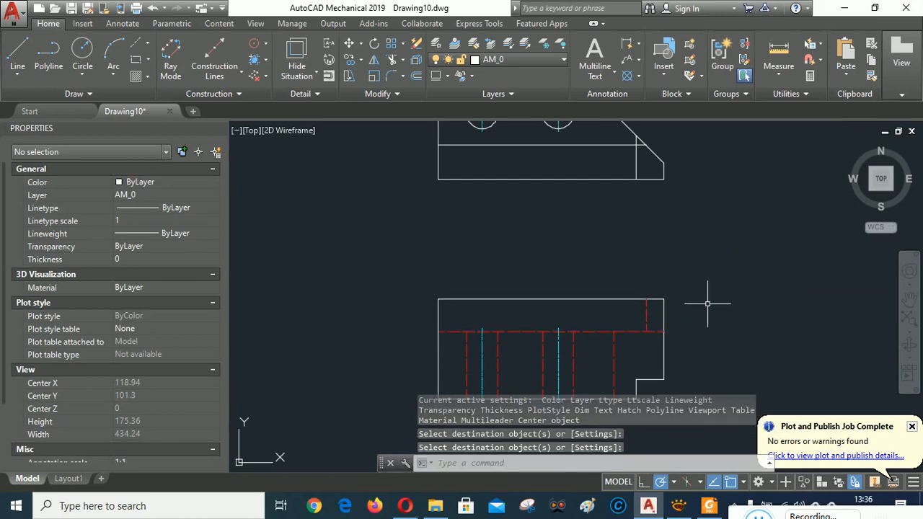
# Step: Review the drawing's layers in the Mechanical Layer Manager, keeping AM_0 current, and inspect the top view with its two holes
pyautogui.moveTo(707, 303)
pyautogui.mouseDown(button='middle')
pyautogui.moveTo(694, 253)
pyautogui.moveTo(690, 373)
pyautogui.mouseUp(button='middle')
pyautogui.scroll(5, 496, 160)
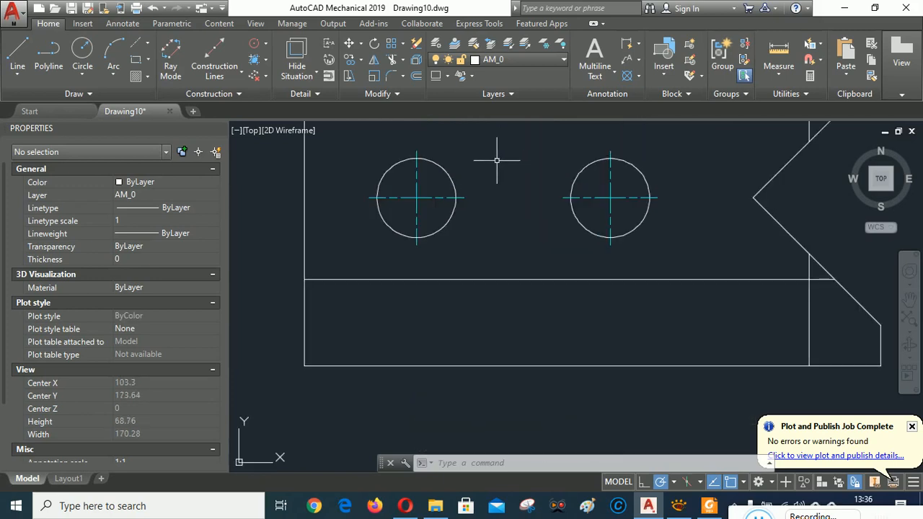
pyautogui.click(435, 46)
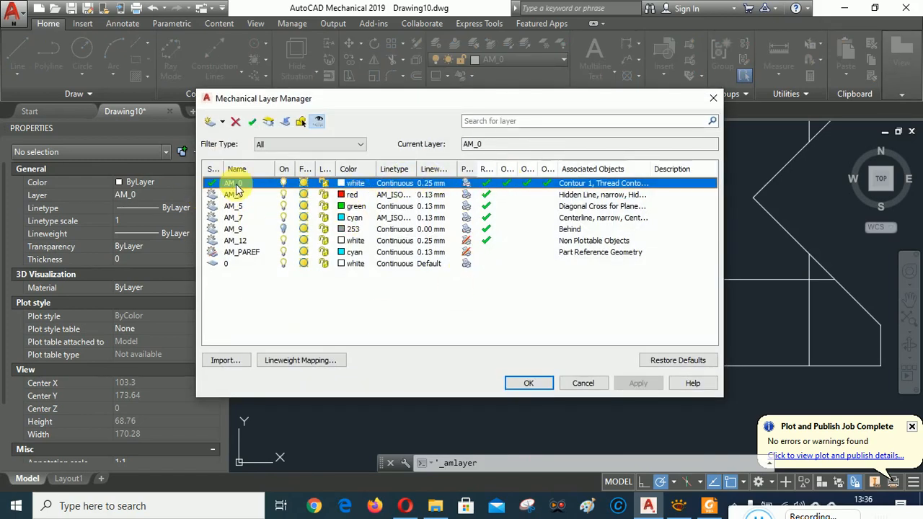
pyautogui.click(529, 384)
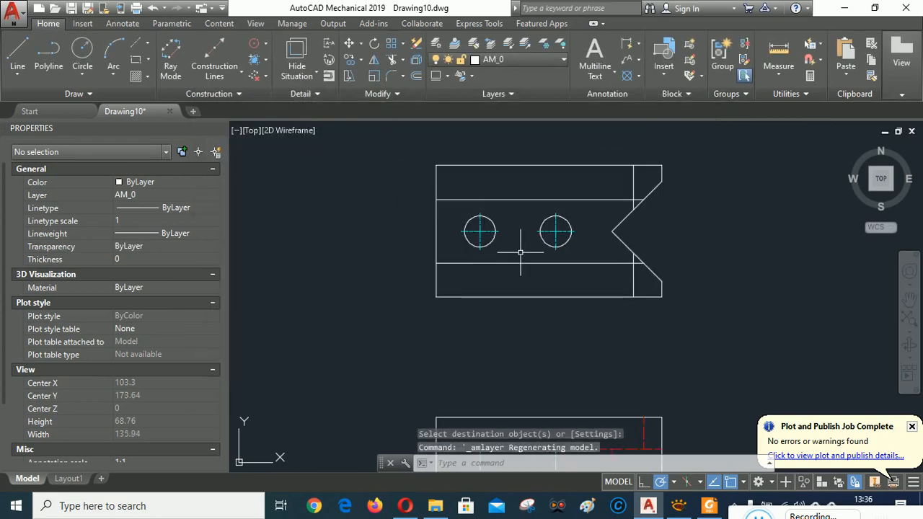
pyautogui.scroll(-2, 519, 252)
pyautogui.scroll(3, 494, 245)
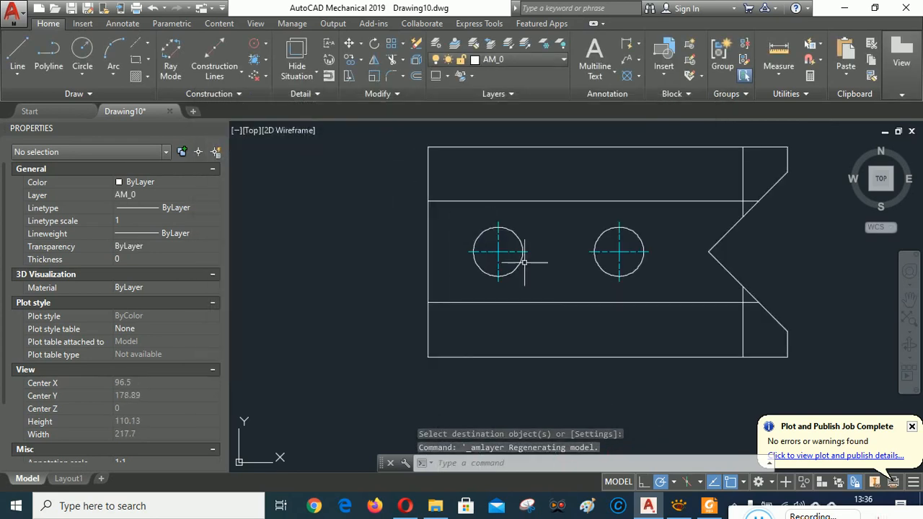
pyautogui.scroll(2, 551, 251)
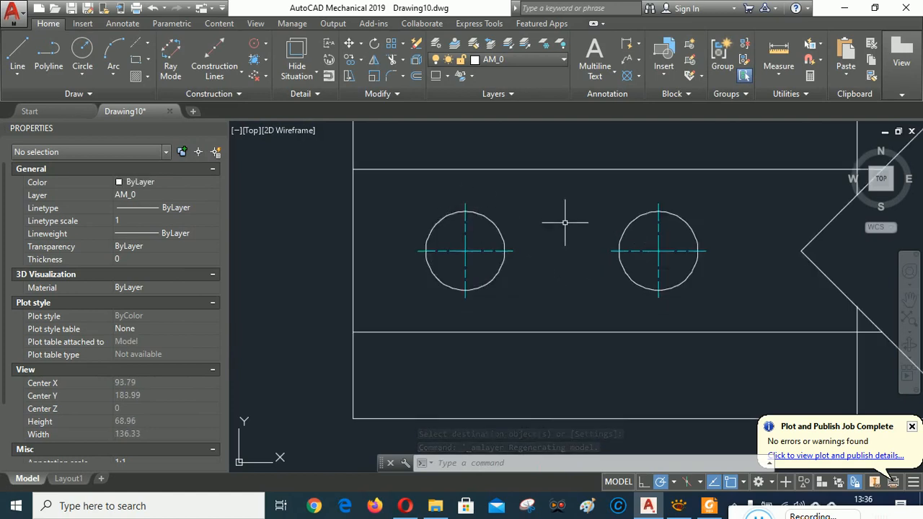
# Step: Match the properties of the front view's horizontal hidden line onto the two vertical lines beside the V-notch in the top view
pyautogui.scroll(-2, 562, 223)
pyautogui.scroll(-2, 573, 223)
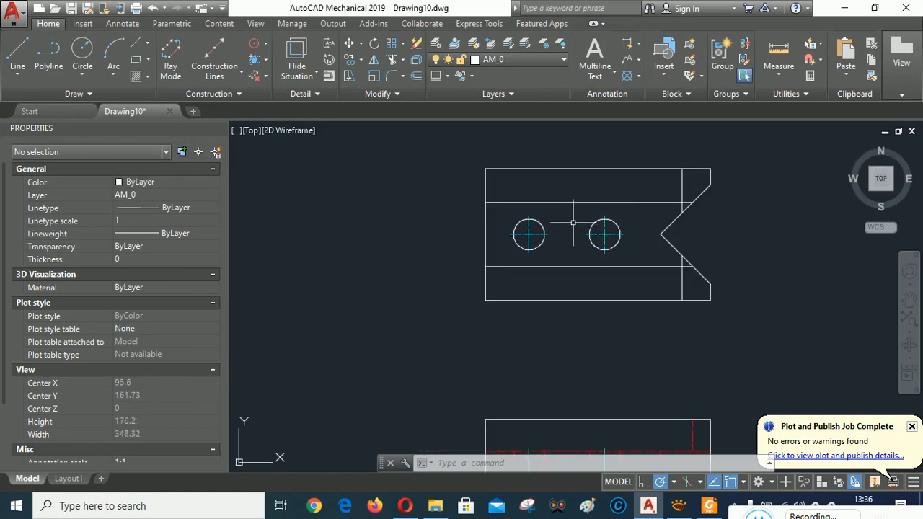
pyautogui.moveTo(614, 328)
pyautogui.mouseDown(button='middle')
pyautogui.moveTo(593, 249)
pyautogui.moveTo(591, 270)
pyautogui.mouseUp(button='middle')
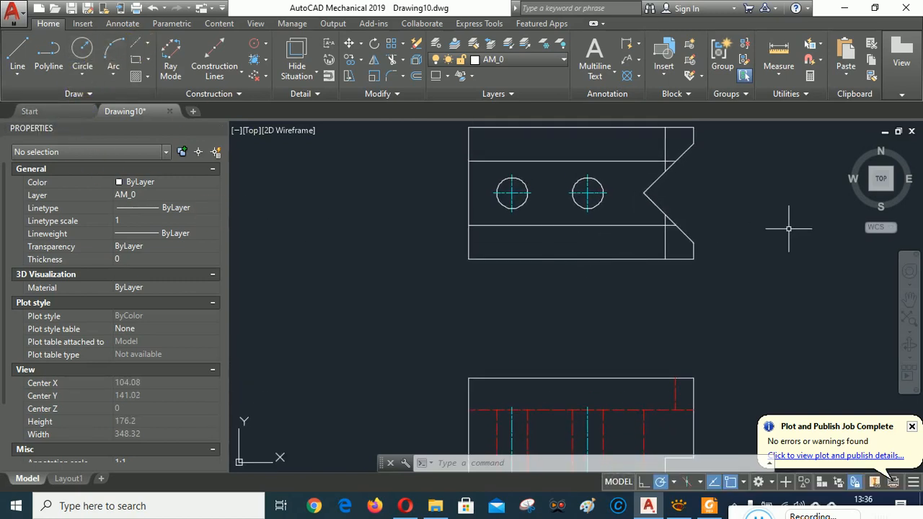
pyautogui.scroll(-2, 563, 277)
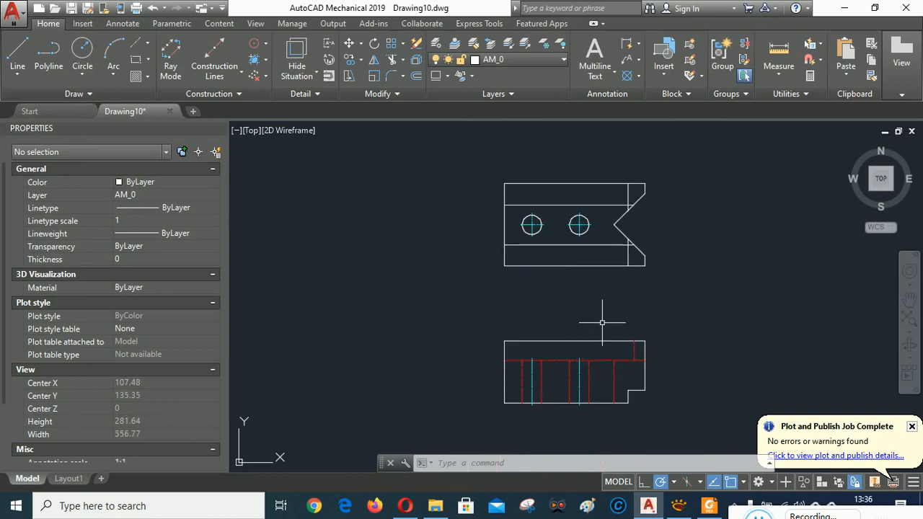
pyautogui.moveTo(602, 322)
pyautogui.mouseDown(button='middle')
pyautogui.moveTo(575, 233)
pyautogui.moveTo(535, 333)
pyautogui.moveTo(550, 344)
pyautogui.moveTo(556, 334)
pyautogui.moveTo(538, 373)
pyautogui.mouseUp(button='middle')
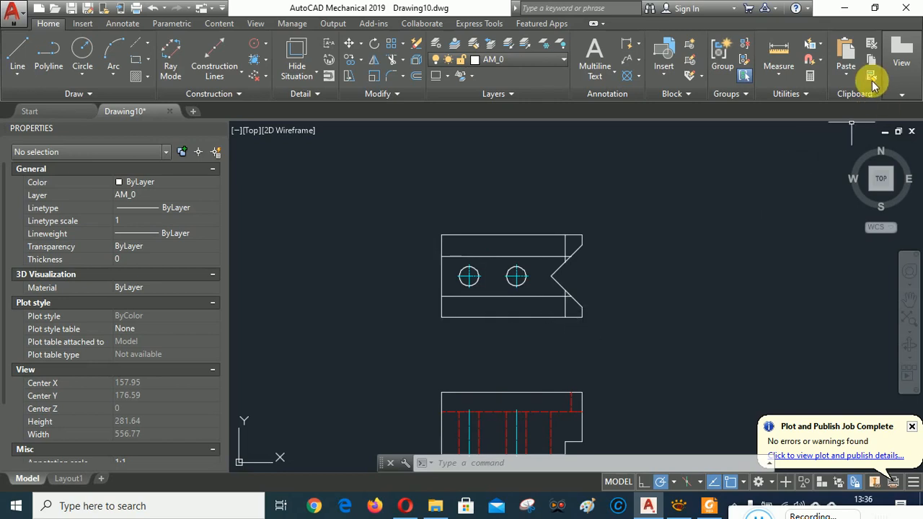
pyautogui.click(871, 43)
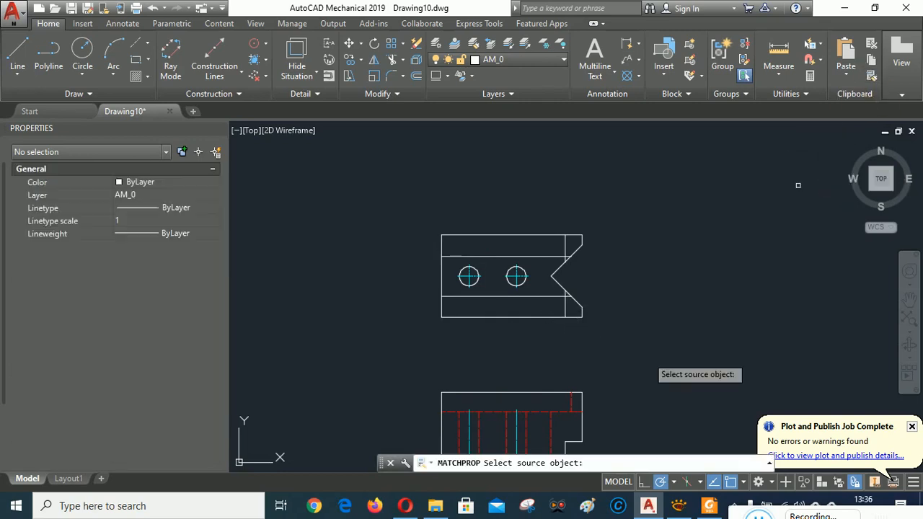
pyautogui.click(561, 411)
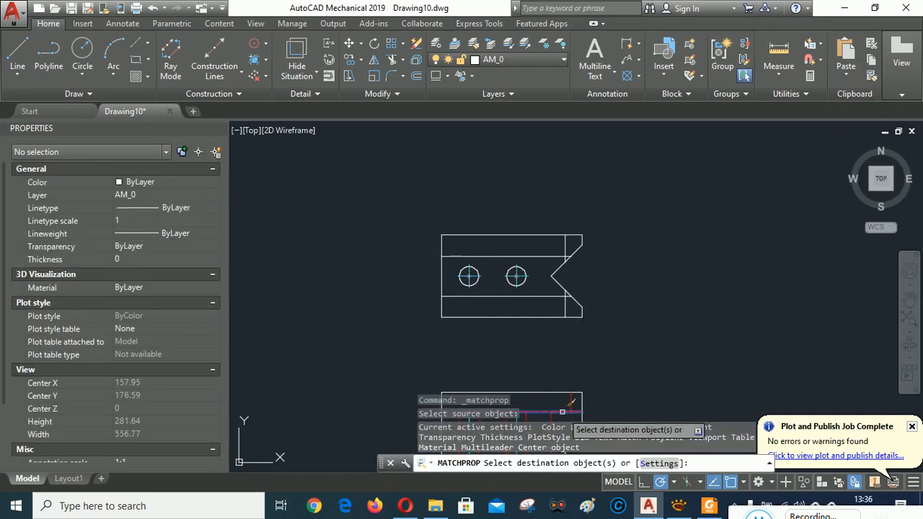
pyautogui.click(565, 248)
pyautogui.rightClick(679, 233)
pyautogui.click(706, 243)
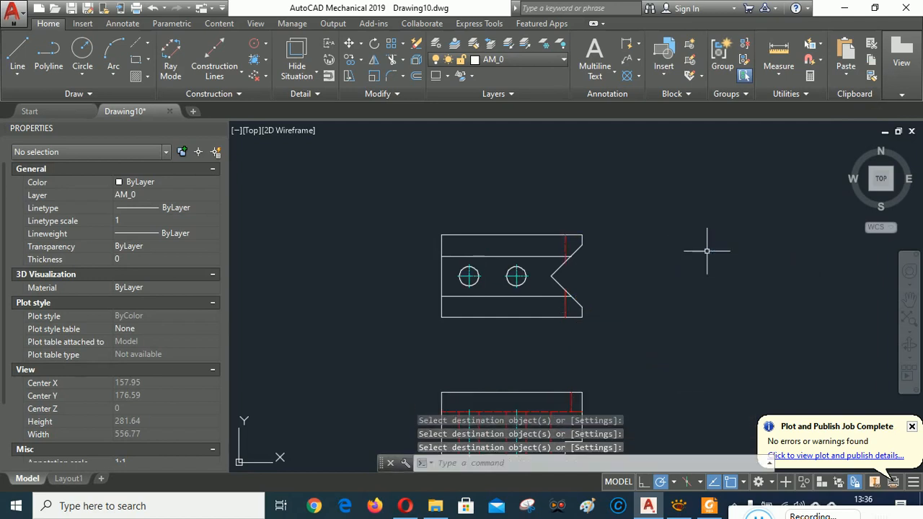
# Step: Check the corner radius in the 3.26.jpg reference image and fillet the top view's upper-left corner with radius 6
pyautogui.moveTo(642, 294); pyautogui.dragTo(670, 223, button='middle')
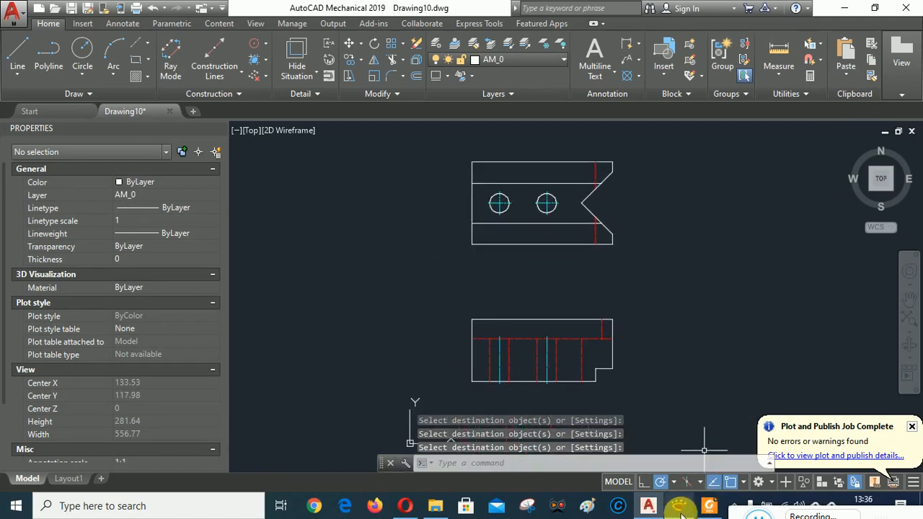
pyautogui.click(681, 512)
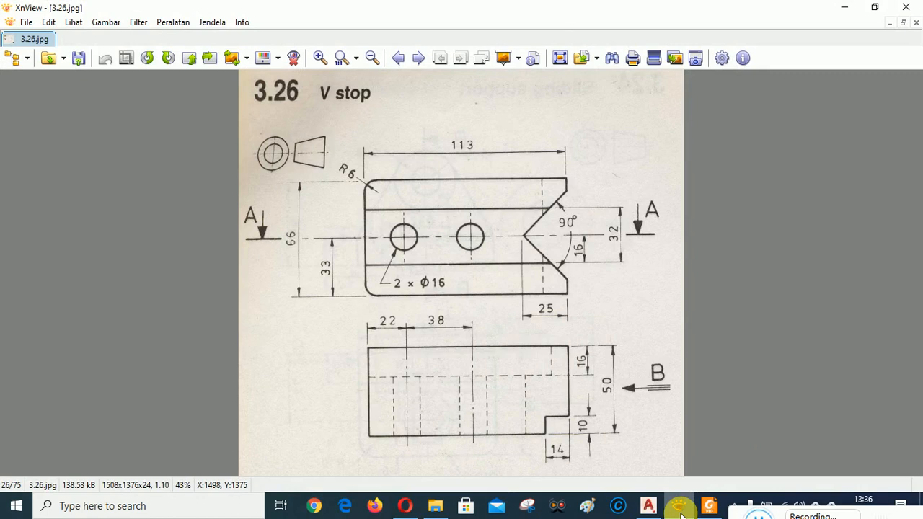
pyautogui.click(681, 513)
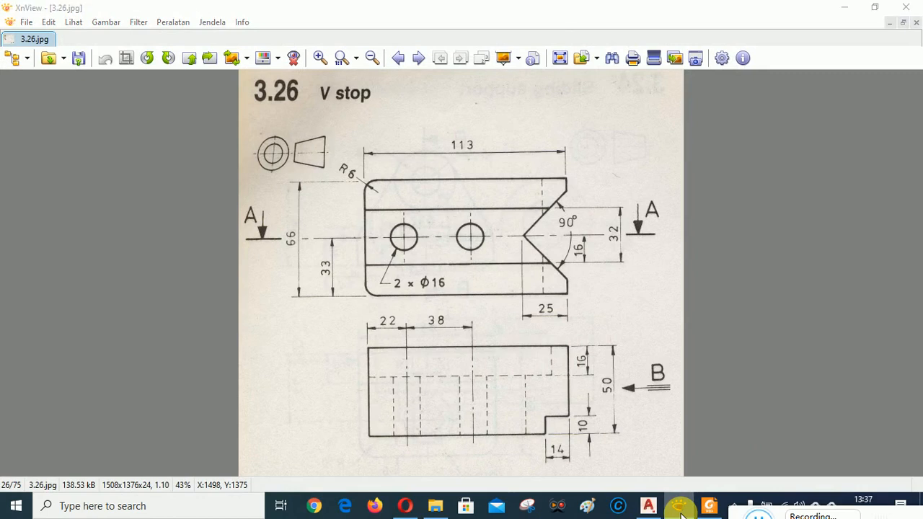
pyautogui.click(680, 513)
pyautogui.scroll(-2, 481, 152)
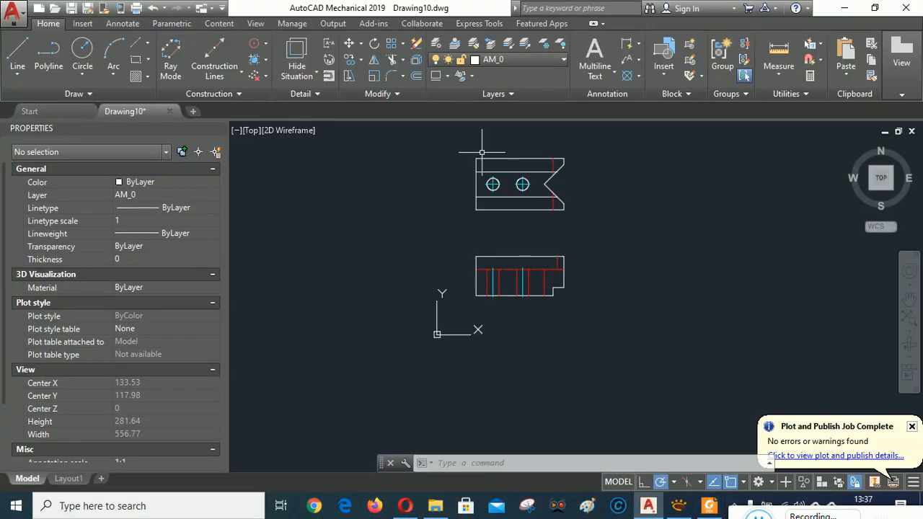
pyautogui.scroll(4, 478, 151)
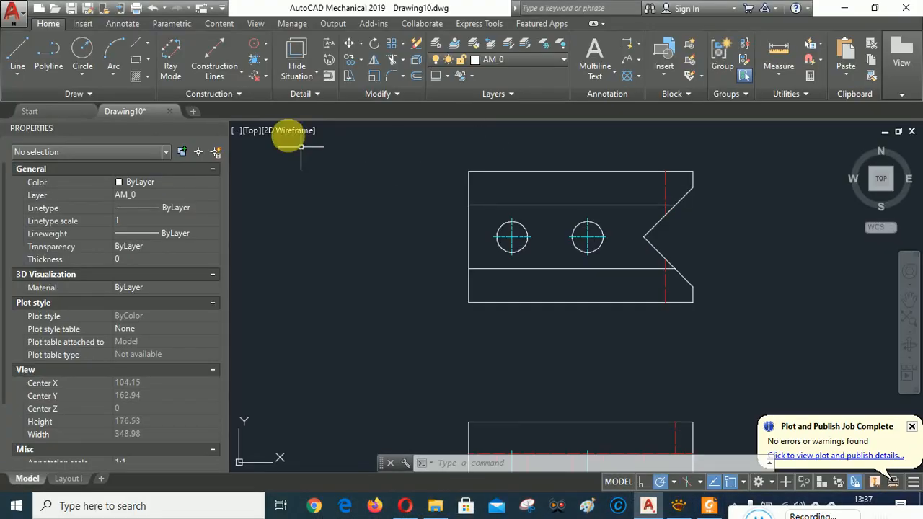
pyautogui.click(395, 76)
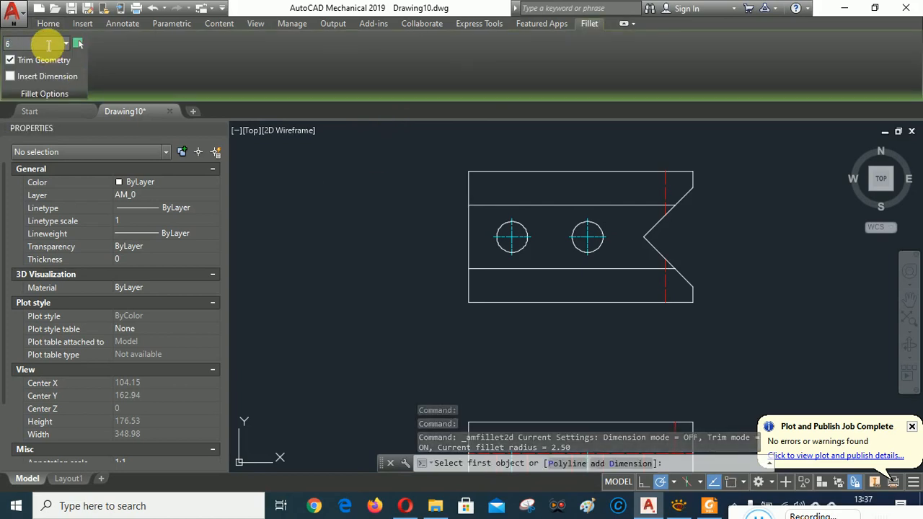
pyautogui.click(469, 176)
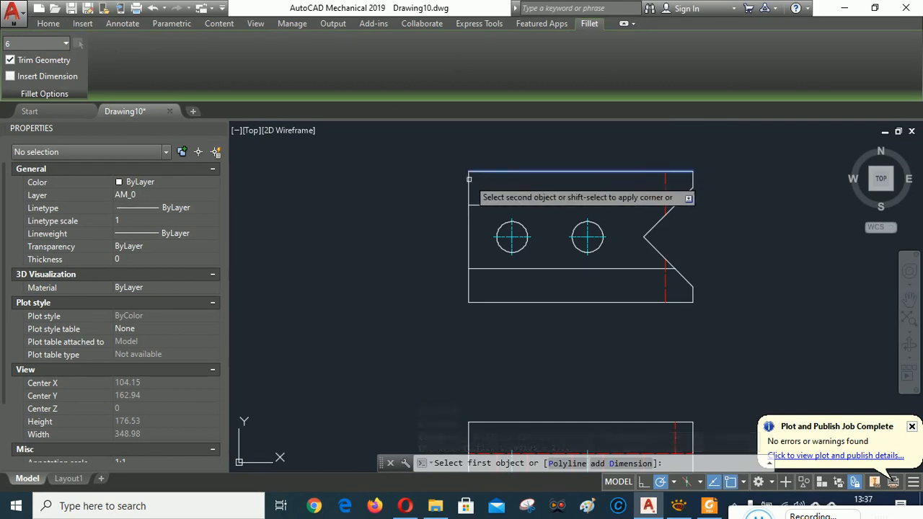
pyautogui.click(468, 184)
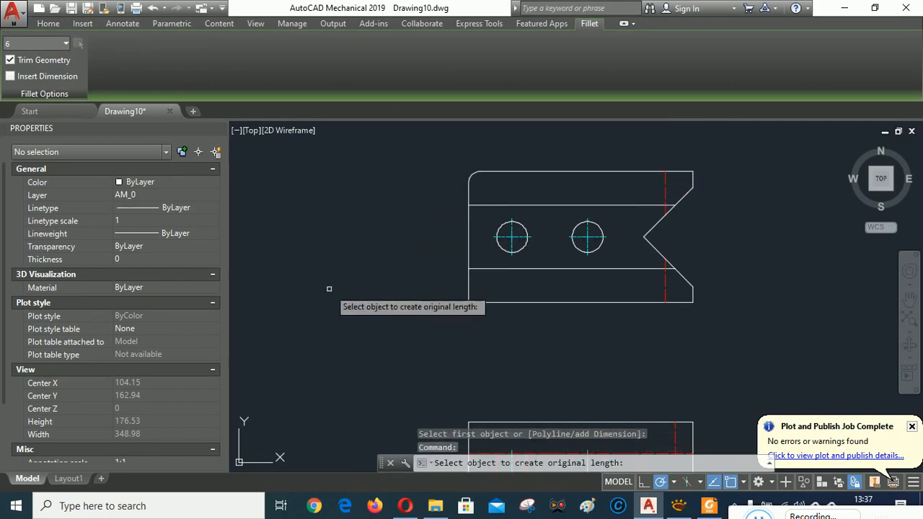
pyautogui.click(314, 202)
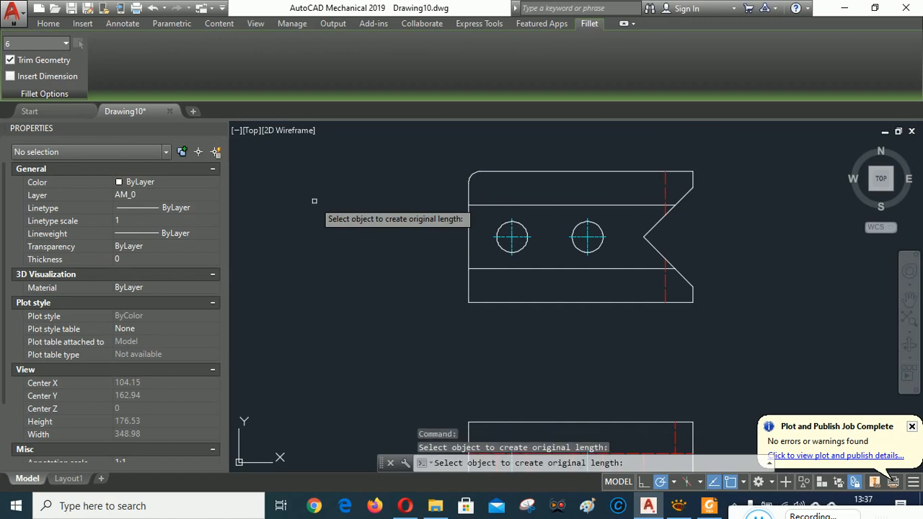
pyautogui.press('Return')
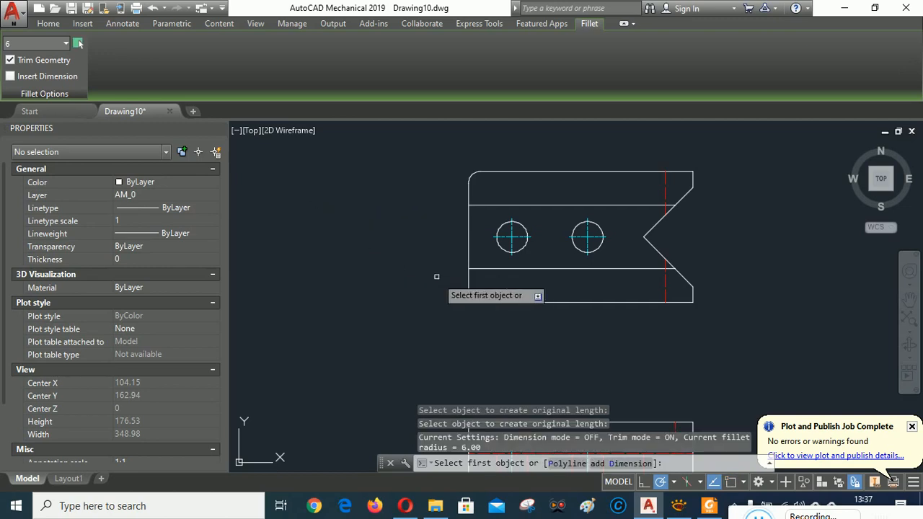
# Step: Fillet the top view's lower-left corner with the same radius of 6 and end the Fillet command
pyautogui.click(475, 298)
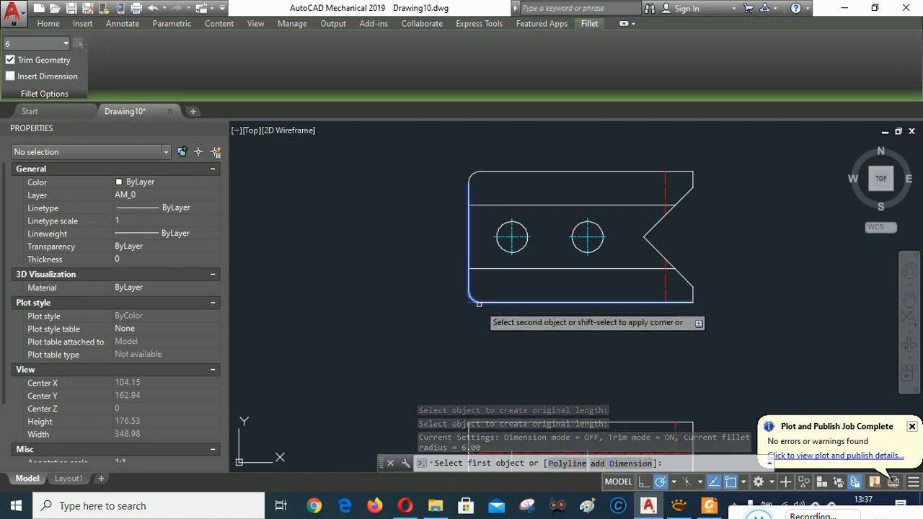
pyautogui.click(479, 302)
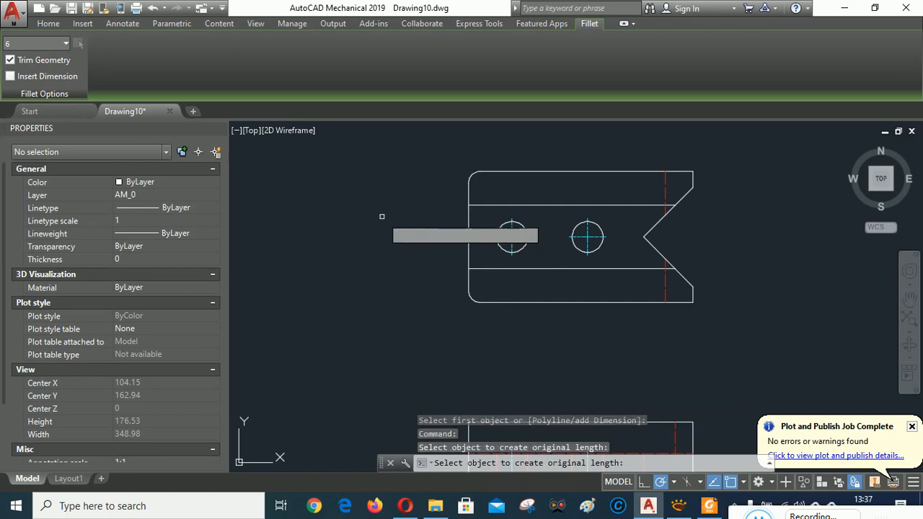
pyautogui.press('Return')
pyautogui.press('Escape')
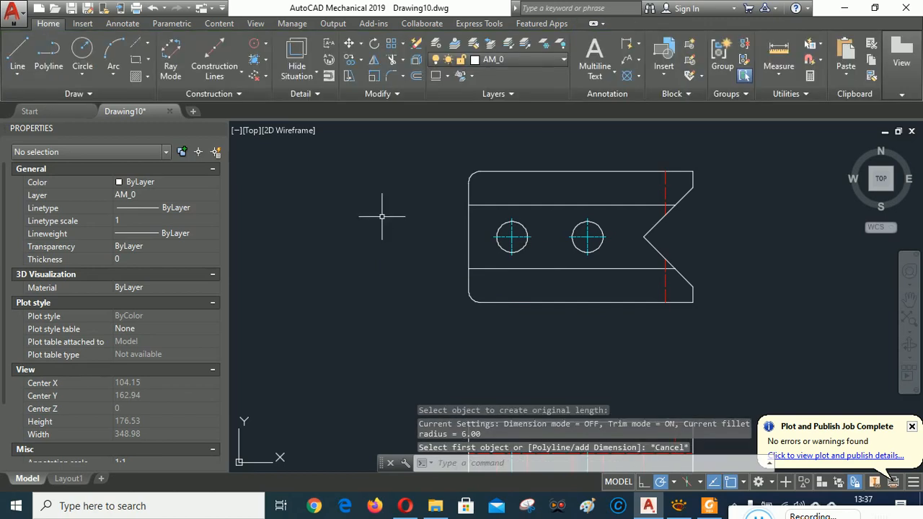
# Step: Compare the drawn top and front views with the V stop reference image in XnView and return to AutoCAD Mechanical
pyautogui.scroll(-5, 519, 236)
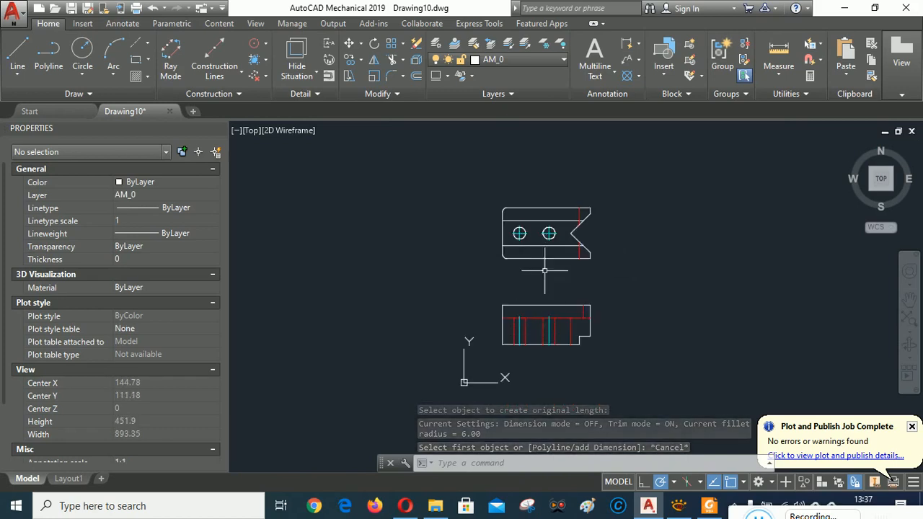
pyautogui.scroll(4, 543, 220)
pyautogui.scroll(-2, 542, 220)
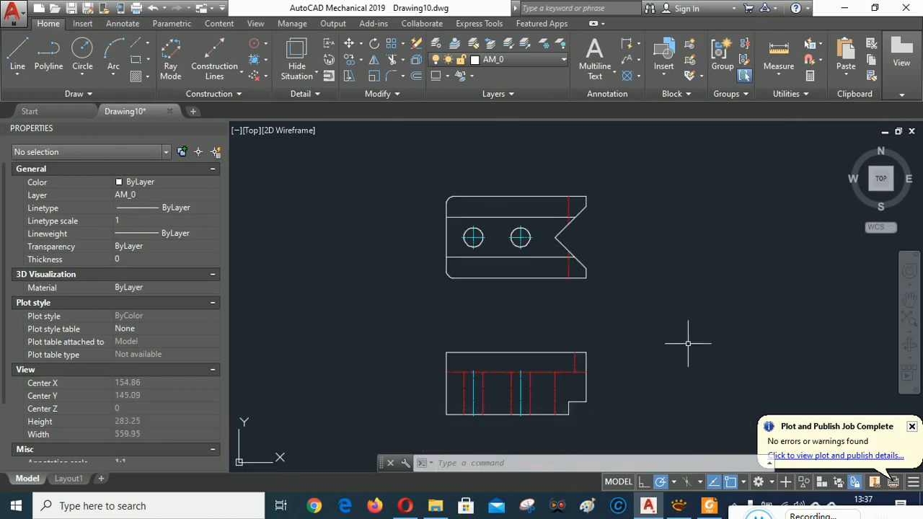
pyautogui.click(680, 506)
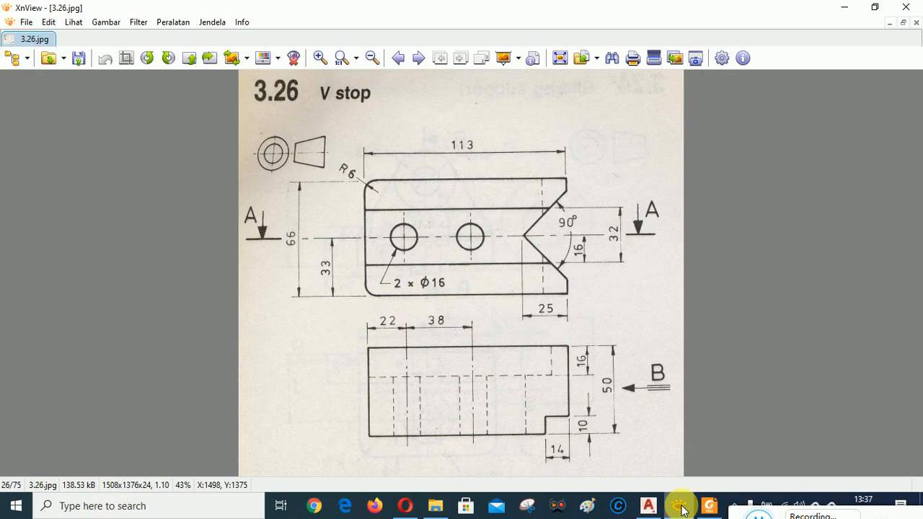
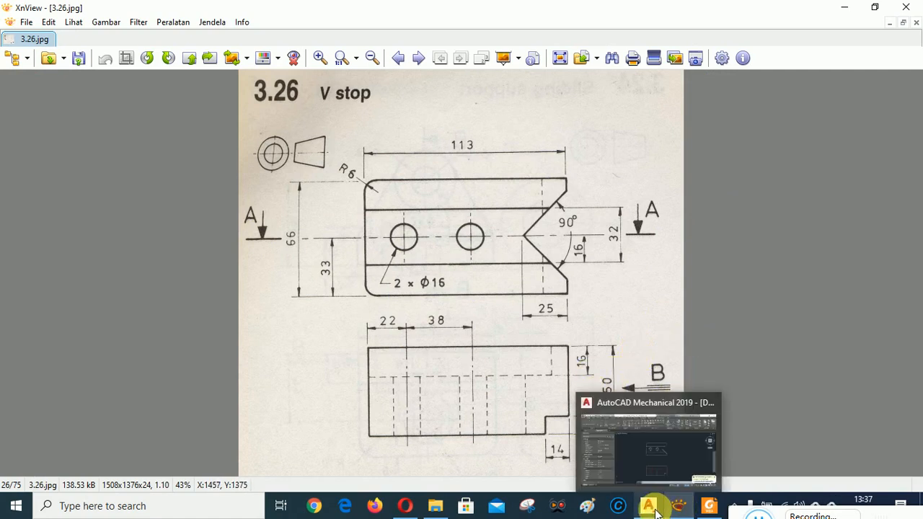
pyautogui.click(656, 511)
pyautogui.moveTo(743, 343); pyautogui.dragTo(677, 228, button='middle')
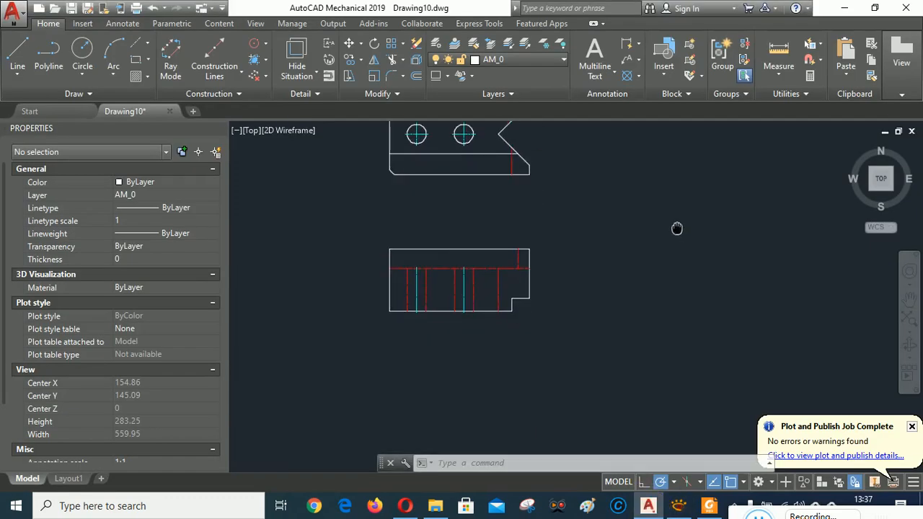
pyautogui.moveTo(589, 288); pyautogui.dragTo(593, 328, button='middle')
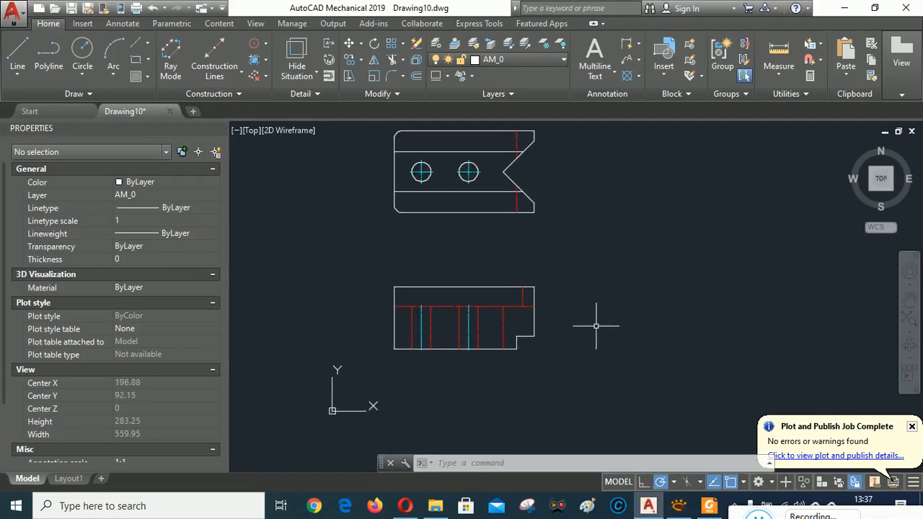
# Step: Draw a vertical line from the front view's upper-right corner straight down to slightly below its bottom edge
pyautogui.click(19, 52)
pyautogui.scroll(2, 536, 347)
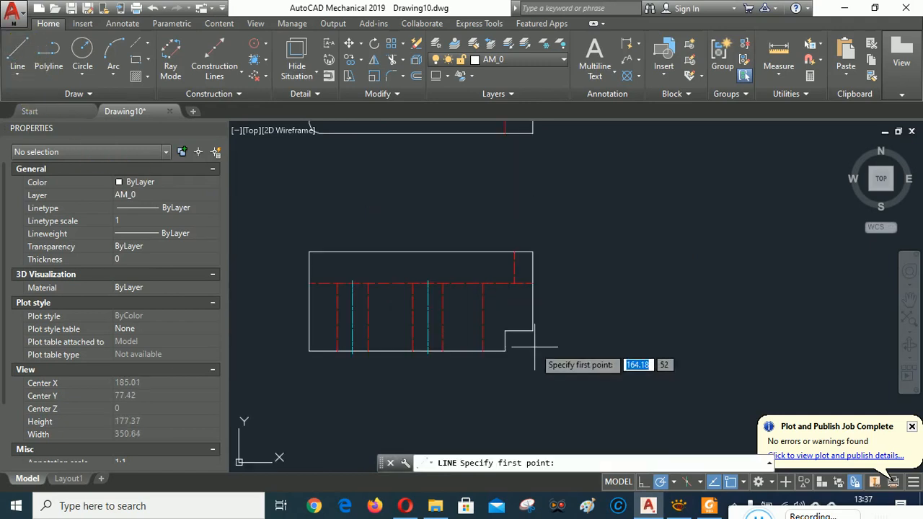
pyautogui.click(533, 251)
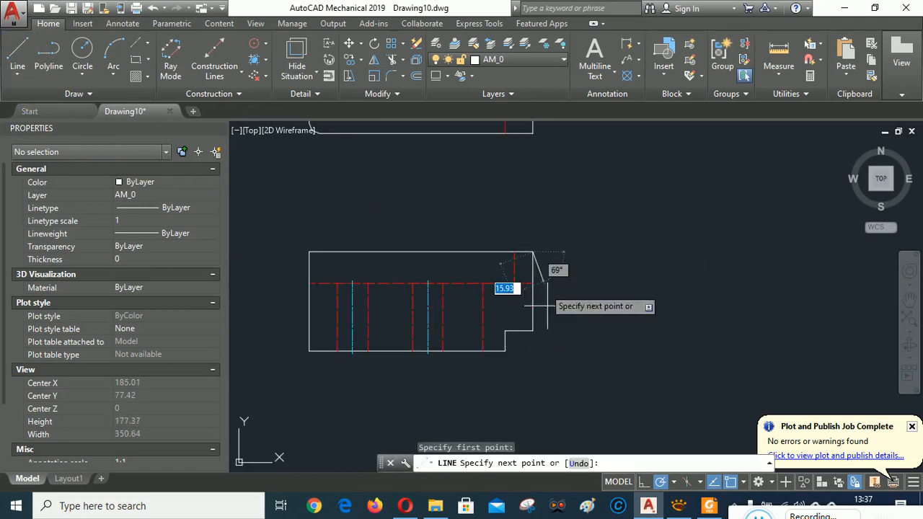
pyautogui.click(533, 366)
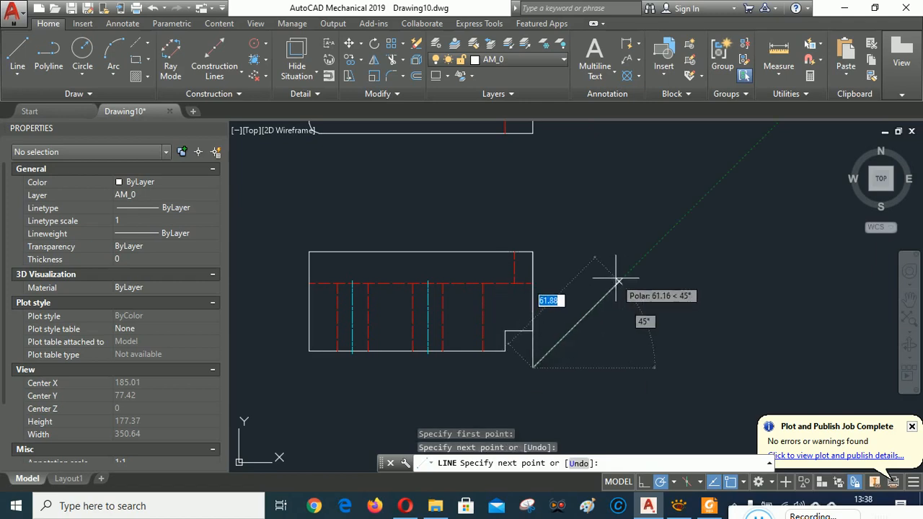
pyautogui.rightClick(653, 287)
pyautogui.click(656, 287)
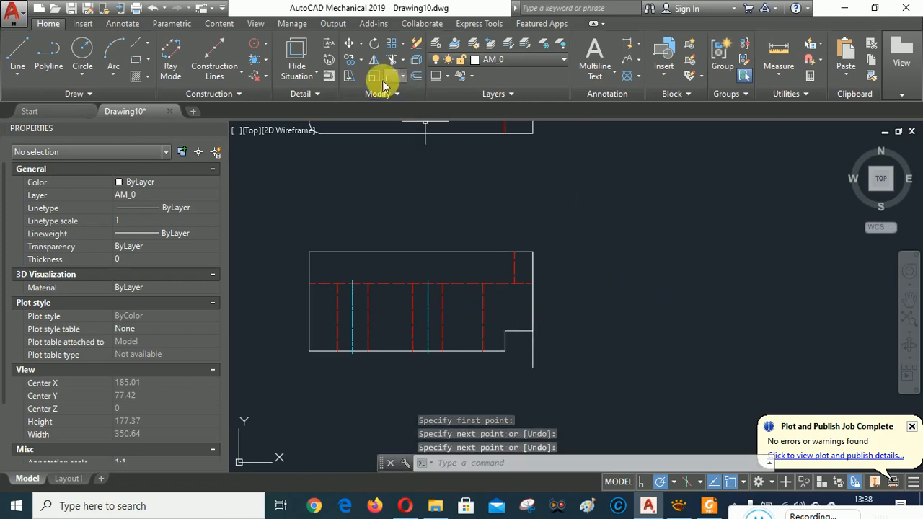
# Step: Move the vertical line at the front view's right edge 65 units horizontally to the right to start the side view
pyautogui.click(349, 44)
pyautogui.click(483, 254)
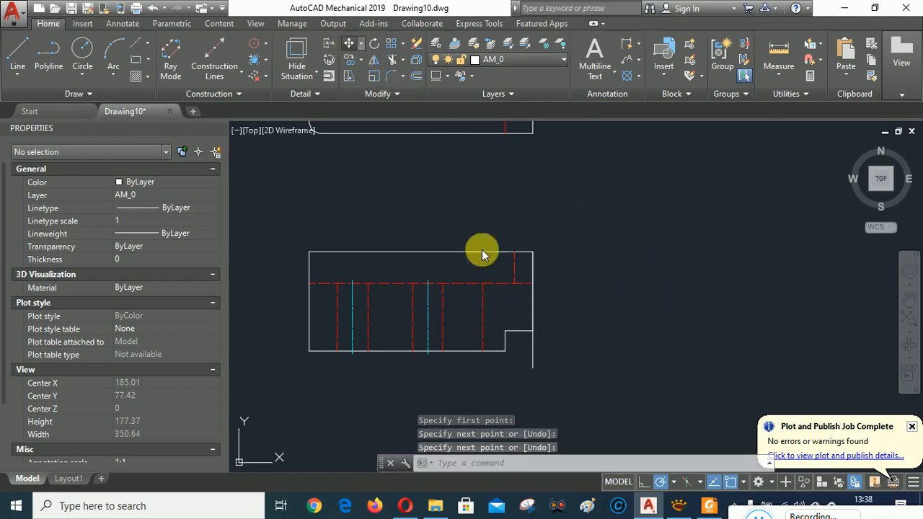
pyautogui.click(533, 350)
pyautogui.press('Return')
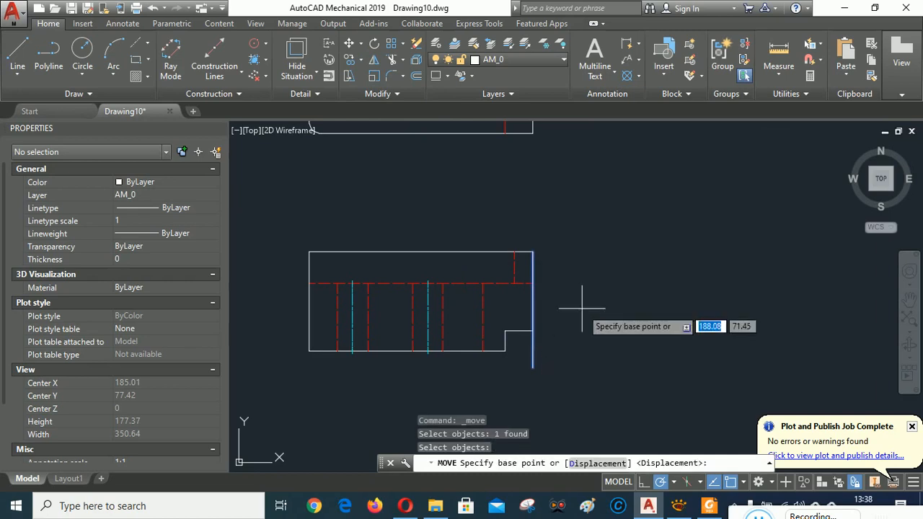
pyautogui.click(534, 249)
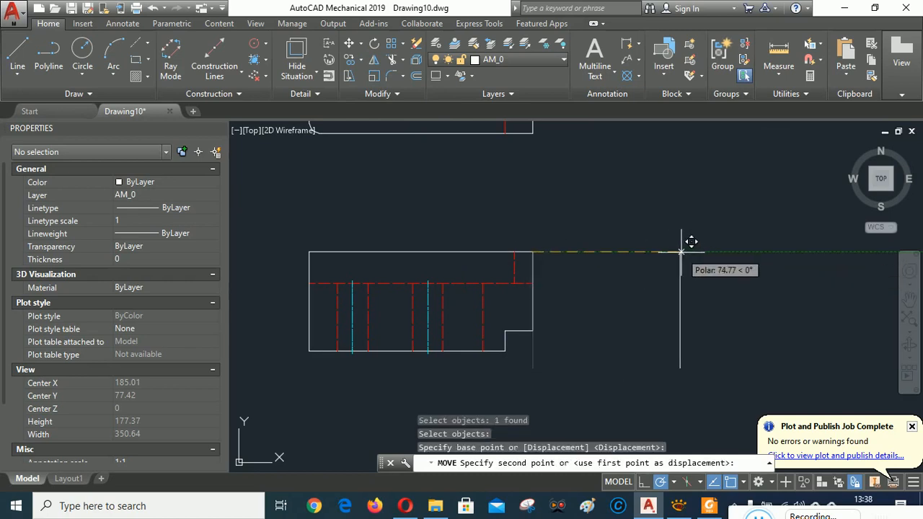
pyautogui.scroll(-2, 691, 245)
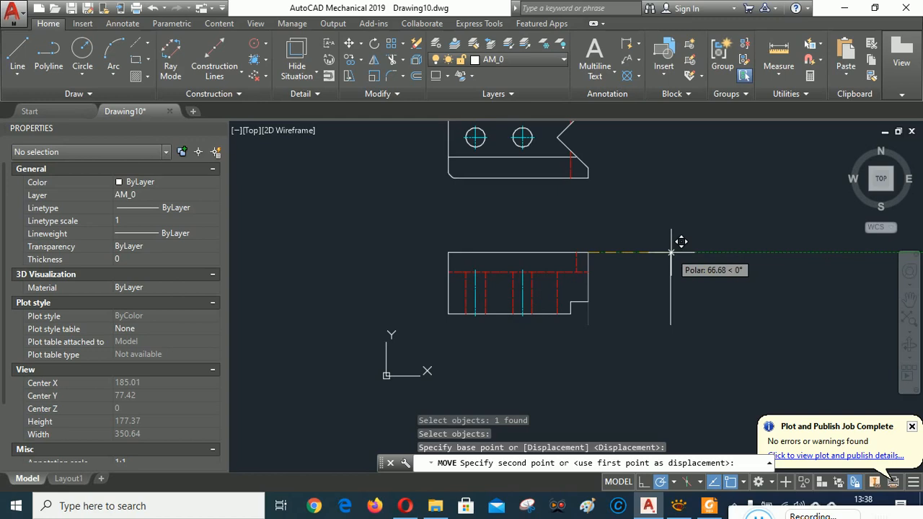
pyautogui.write('65')
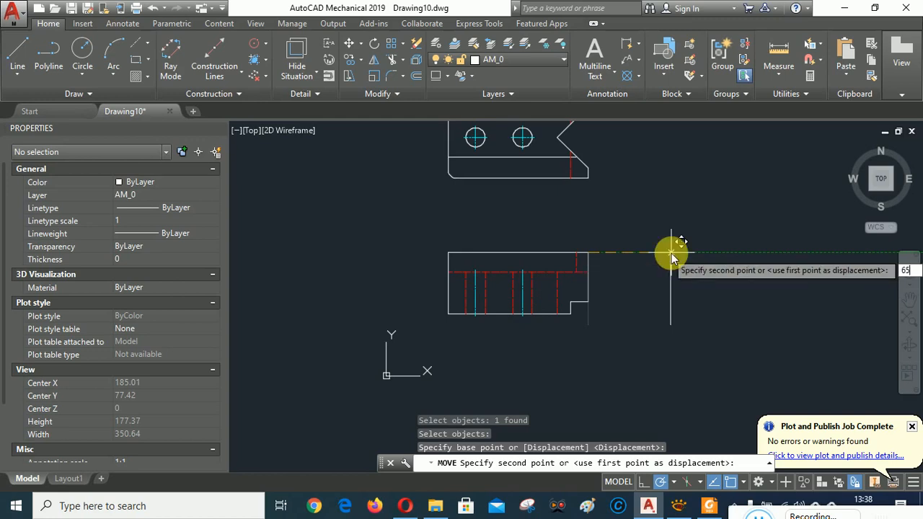
pyautogui.press('Tab')
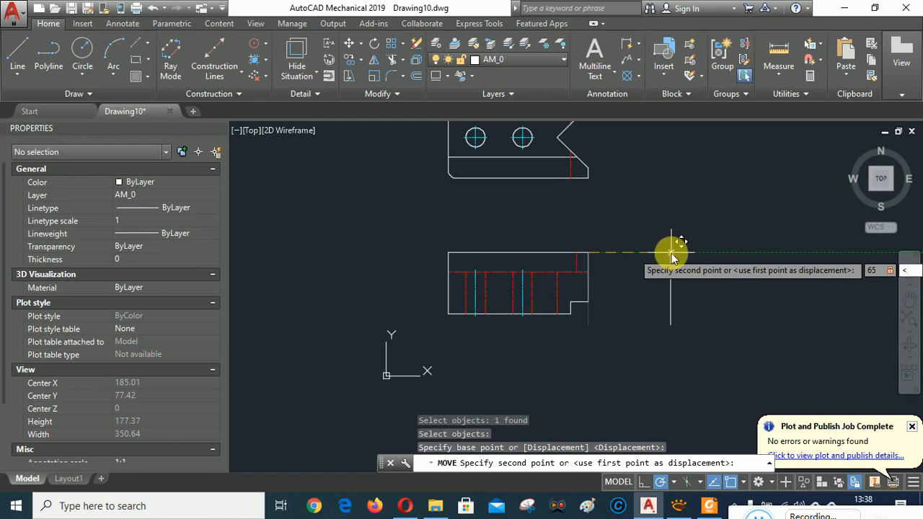
pyautogui.press('Return')
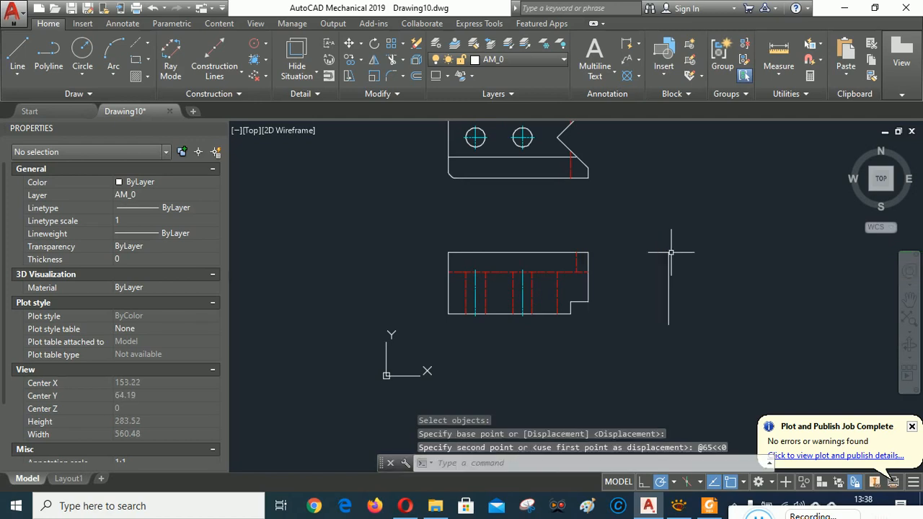
# Step: Check the V stop reference image, then offset the side view's vertical line 33 to the right twice in succession
pyautogui.moveTo(747, 279)
pyautogui.mouseDown(button='middle')
pyautogui.moveTo(690, 343)
pyautogui.moveTo(696, 324)
pyautogui.mouseUp(button='middle')
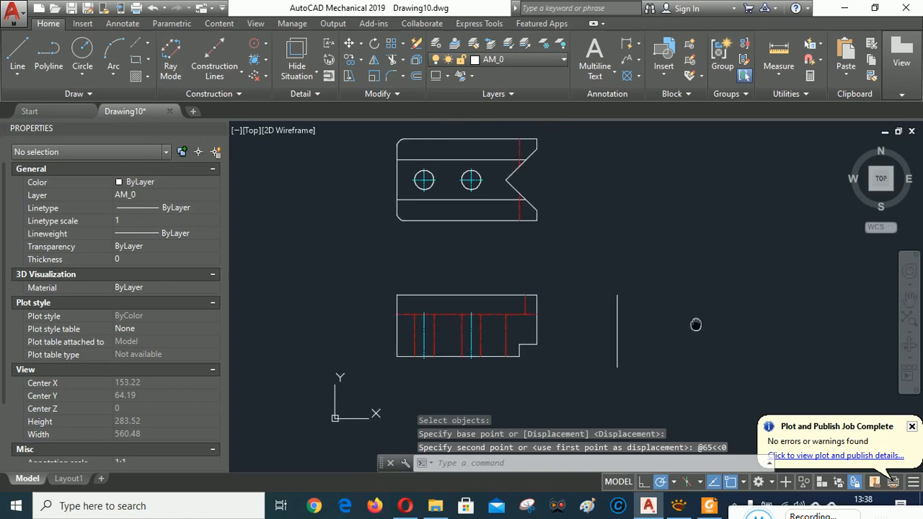
pyautogui.click(677, 505)
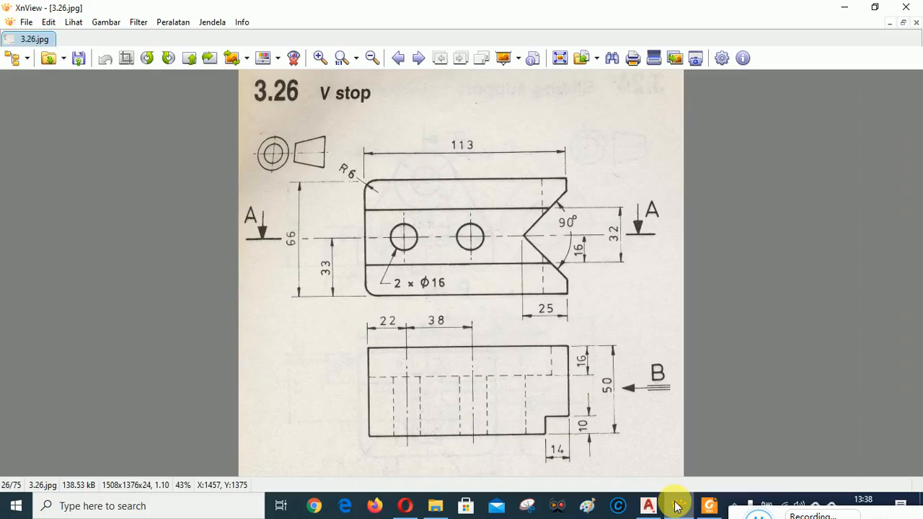
pyautogui.click(677, 504)
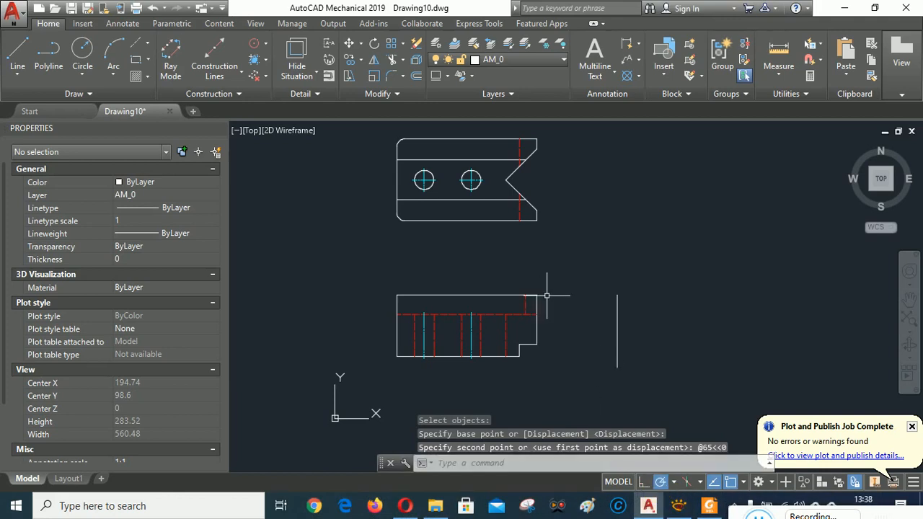
pyautogui.click(415, 75)
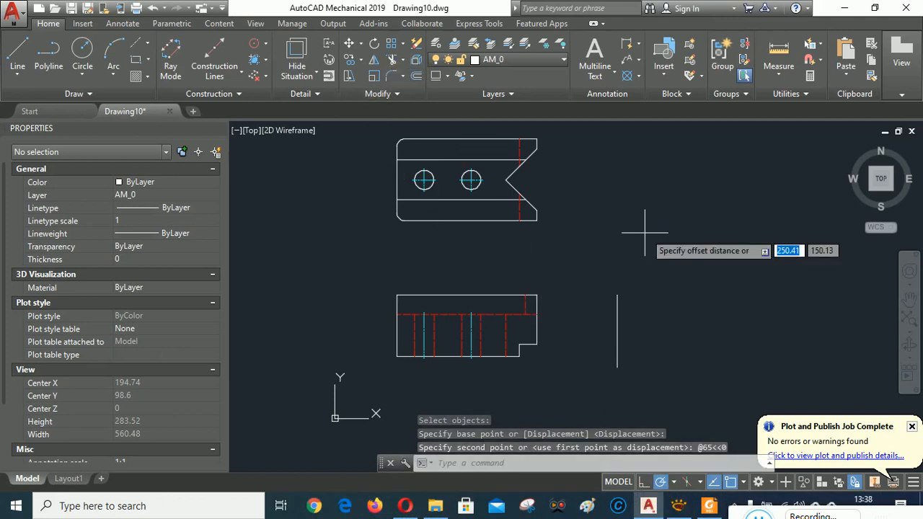
pyautogui.write('33')
pyautogui.press('Return')
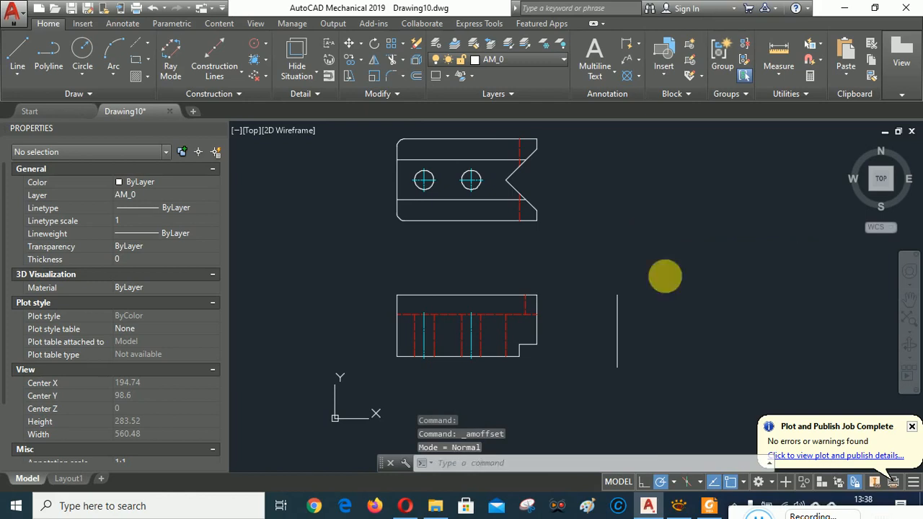
pyautogui.click(616, 328)
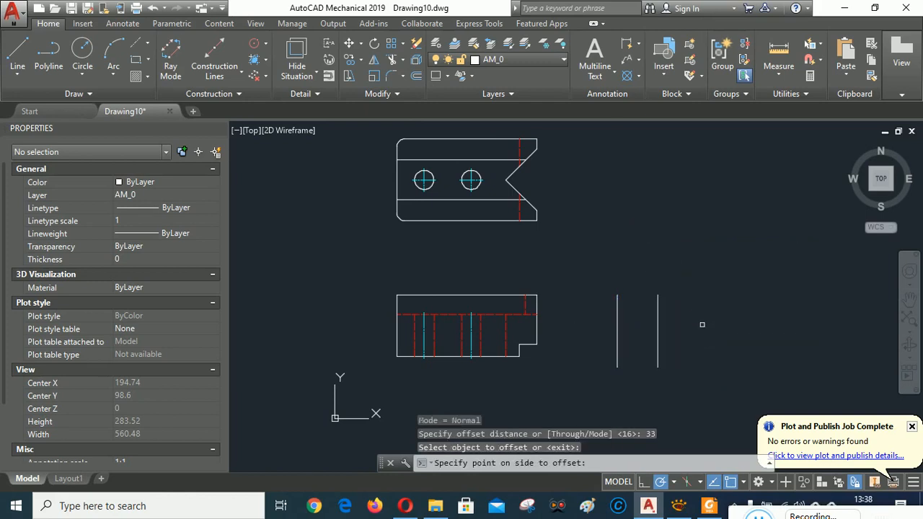
pyautogui.click(700, 319)
pyautogui.click(657, 323)
pyautogui.click(738, 322)
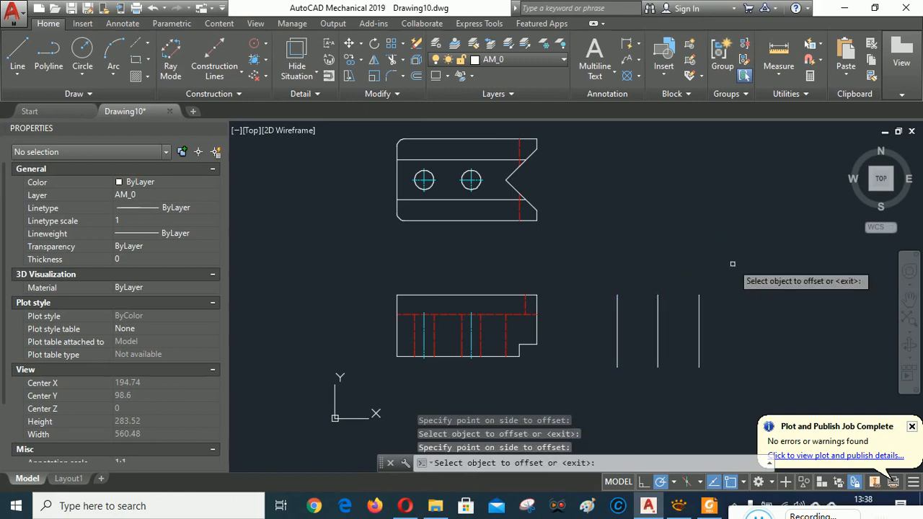
pyautogui.press('Return')
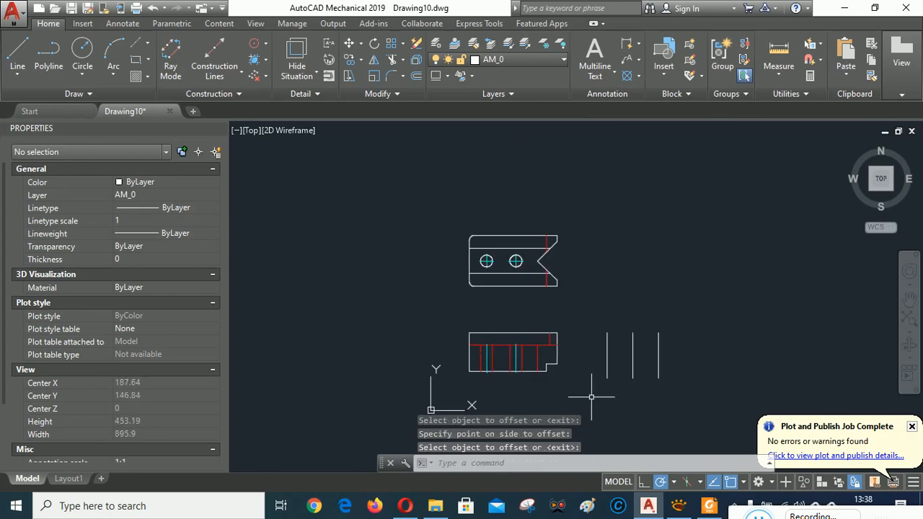
# Step: Draw a horizontal line from the front view's upper-right corner to the top of the side view's rightmost vertical line
pyautogui.scroll(2, 591, 396)
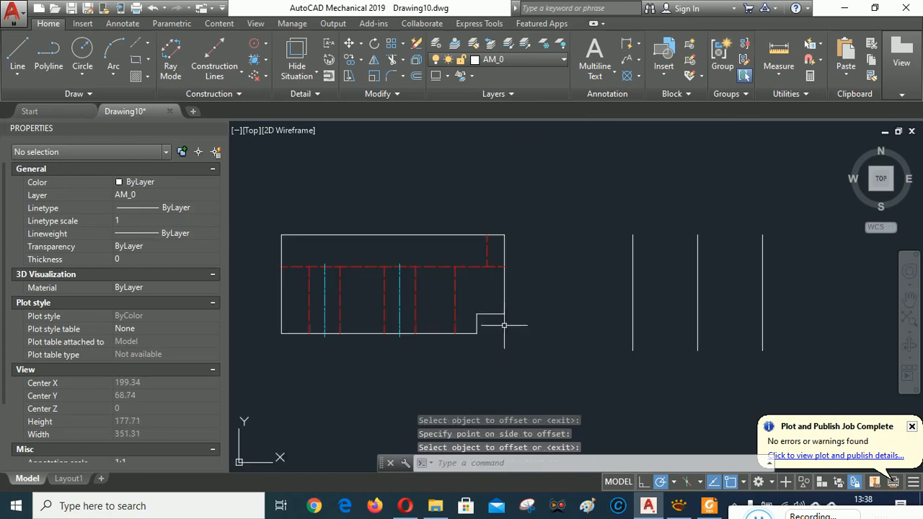
pyautogui.click(18, 54)
pyautogui.click(504, 235)
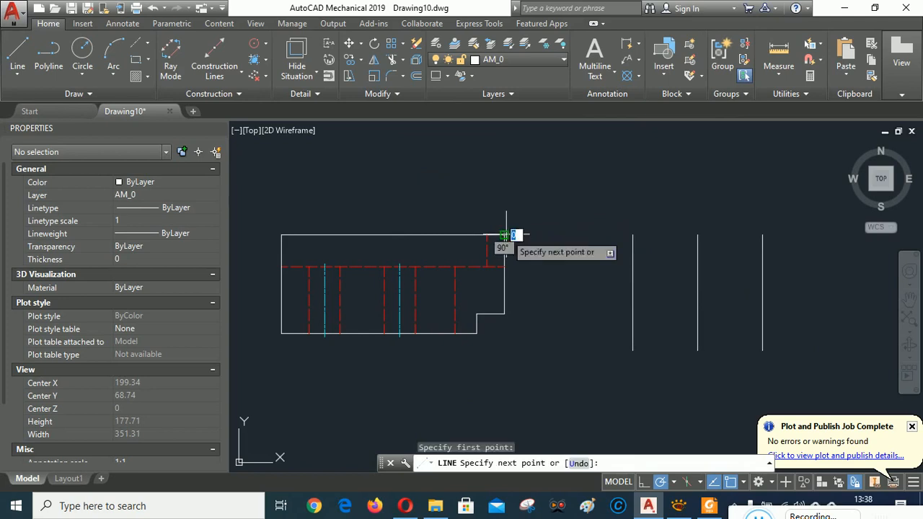
pyautogui.click(761, 235)
pyautogui.rightClick(663, 175)
pyautogui.click(697, 181)
# Step: Draw a horizontal projection line from the right end of the front view's bottom edge to the side view's rightmost vertical line
pyautogui.rightClick(508, 150)
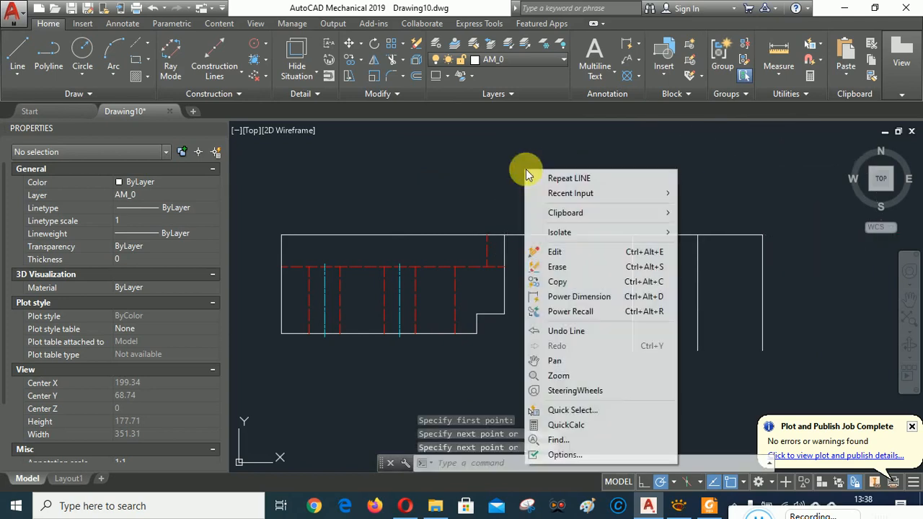
pyautogui.click(552, 178)
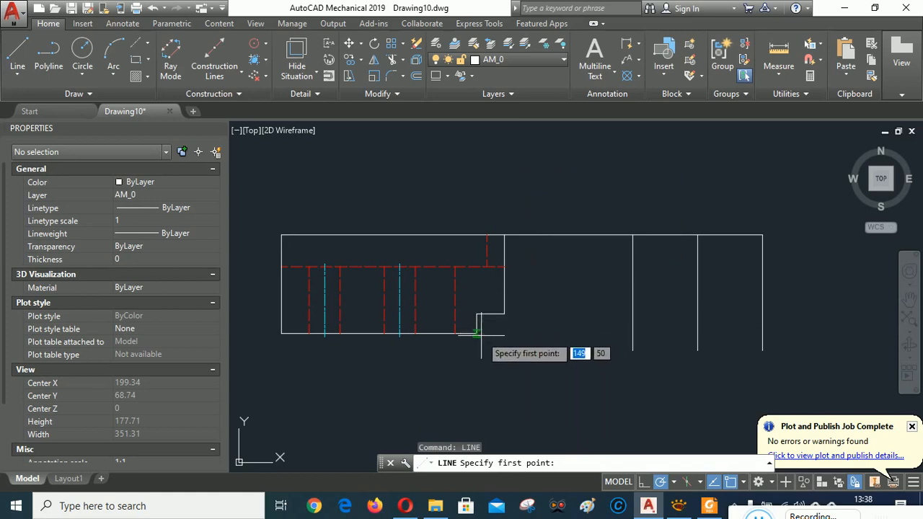
pyautogui.click(476, 332)
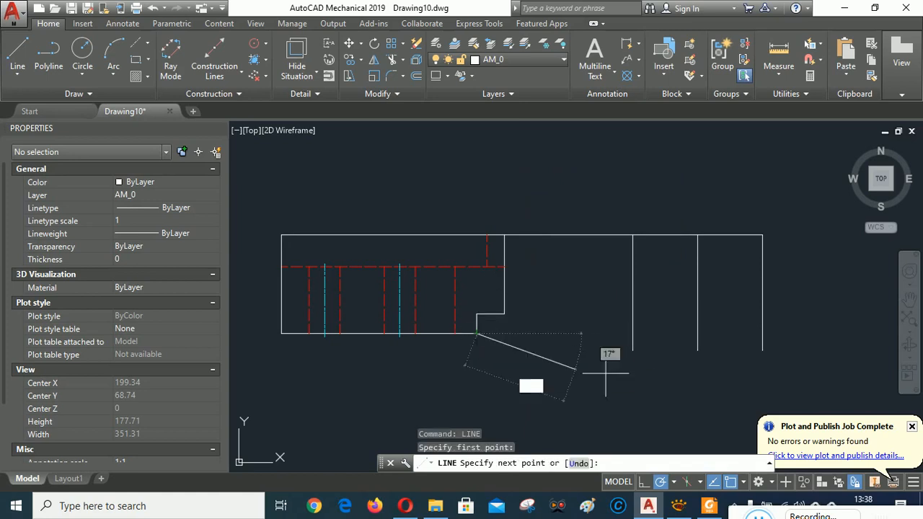
pyautogui.click(761, 333)
pyautogui.rightClick(638, 173)
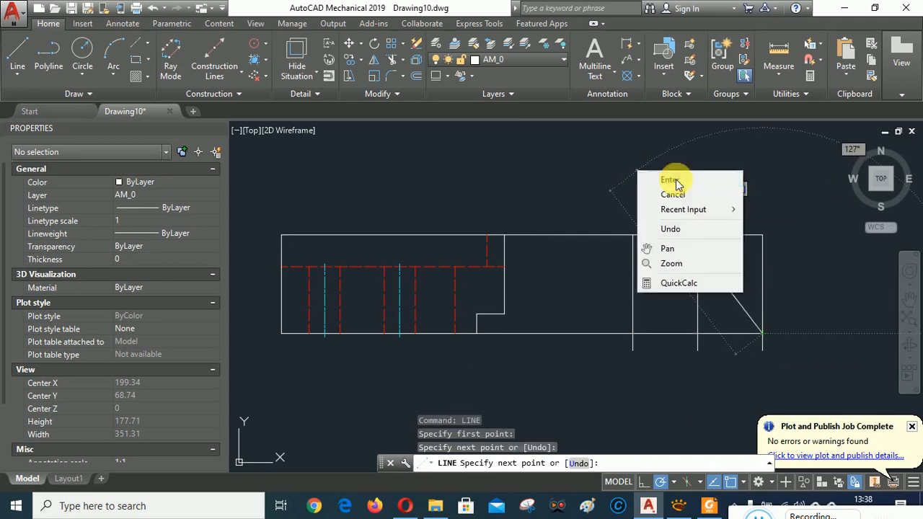
pyautogui.click(671, 181)
# Step: Project the front view's notch height with a horizontal line from the notch's outer corner to the side view's rightmost vertical line
pyautogui.rightClick(610, 164)
pyautogui.click(640, 173)
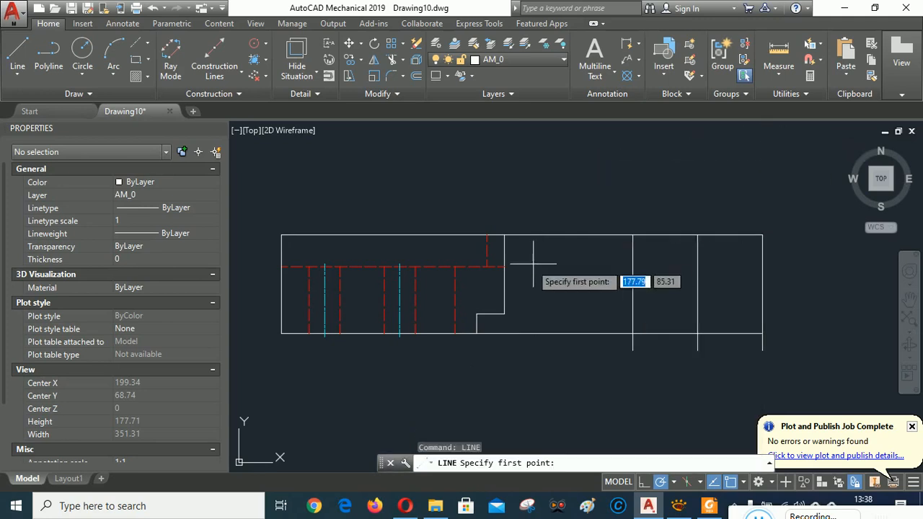
pyautogui.click(556, 333)
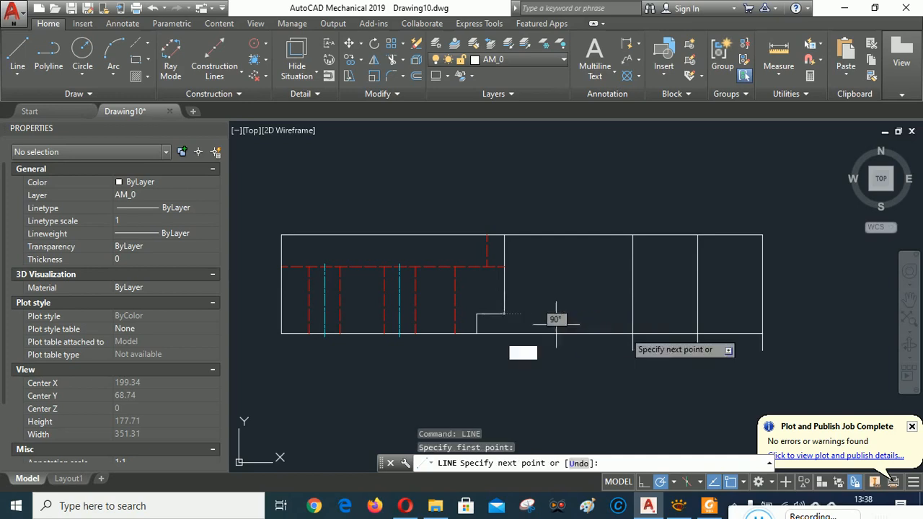
pyautogui.click(762, 313)
pyautogui.rightClick(645, 182)
pyautogui.click(672, 196)
# Step: Draw a horizontal line from the right end of the front view's hidden slot line to the side view's rightmost vertical line
pyautogui.rightClick(621, 167)
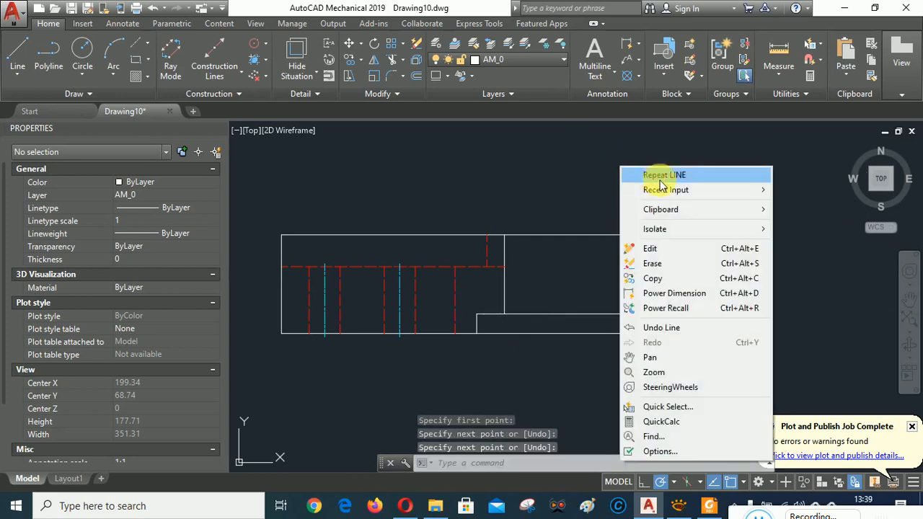
pyautogui.click(659, 175)
pyautogui.click(504, 267)
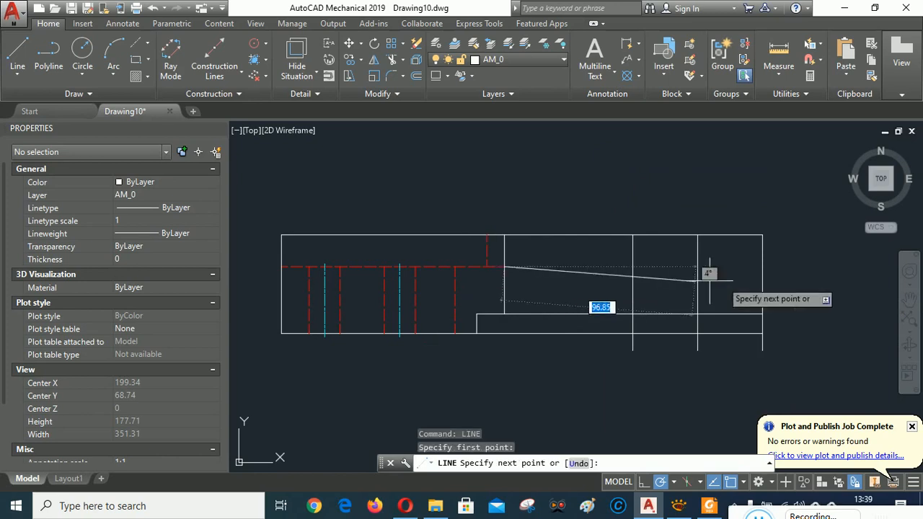
pyautogui.click(762, 267)
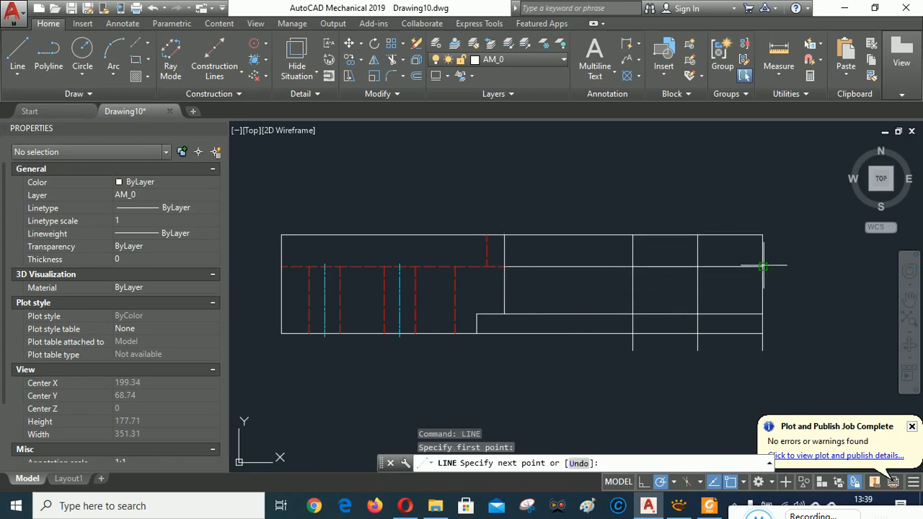
pyautogui.rightClick(743, 184)
pyautogui.click(773, 196)
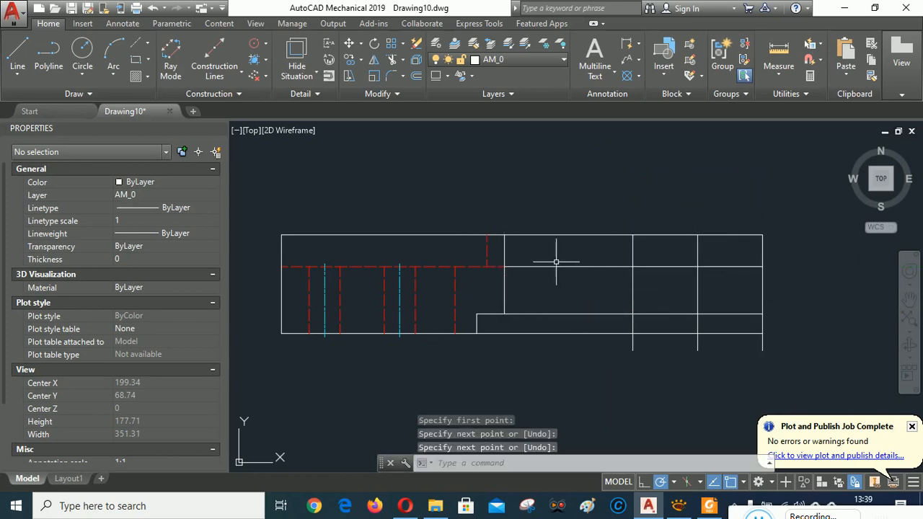
# Step: Trim the projection lines between the two views and the vertical overhangs below the side view, using its left and bottom lines as cutting edges
pyautogui.click(393, 63)
pyautogui.click(633, 302)
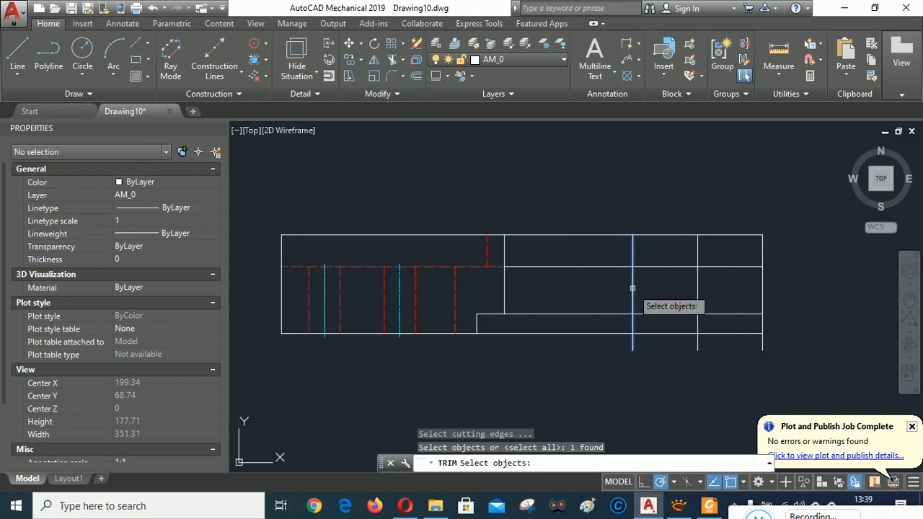
pyautogui.click(656, 334)
pyautogui.press('Return')
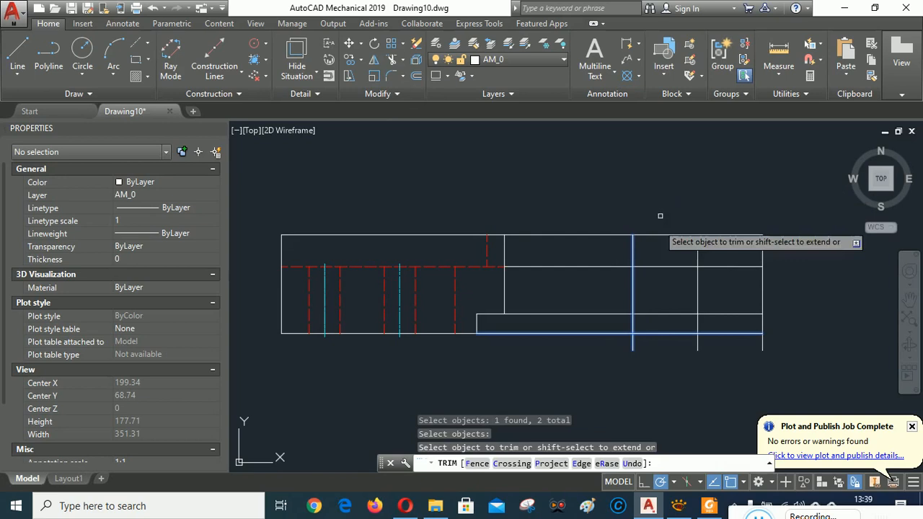
pyautogui.click(605, 358)
pyautogui.click(542, 208)
pyautogui.click(777, 369)
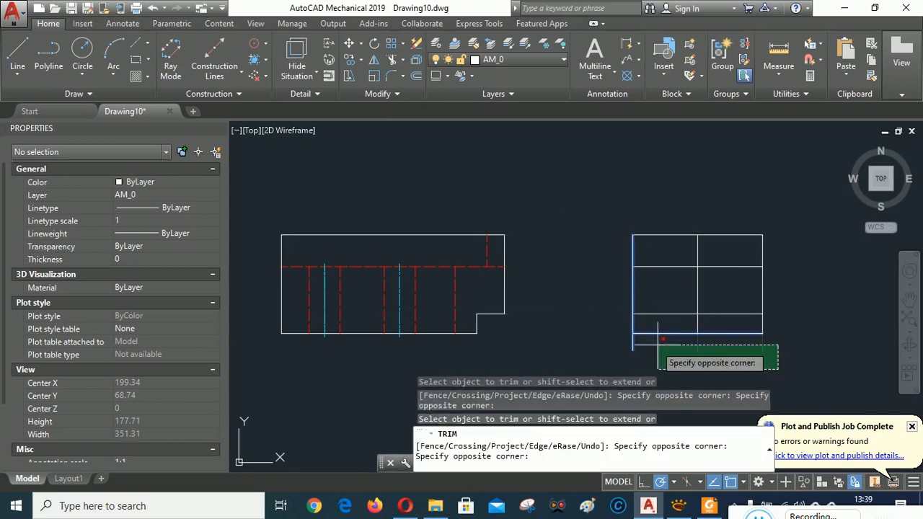
pyautogui.click(657, 344)
pyautogui.rightClick(632, 194)
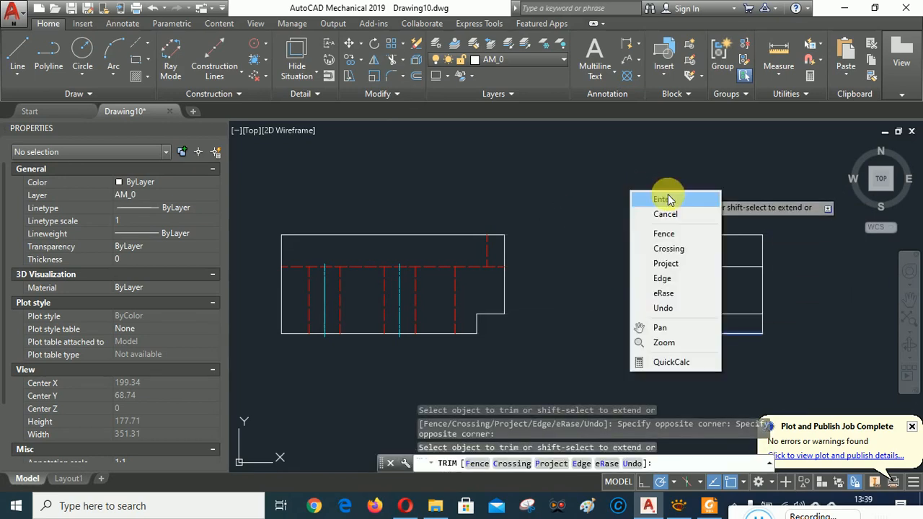
pyautogui.click(667, 199)
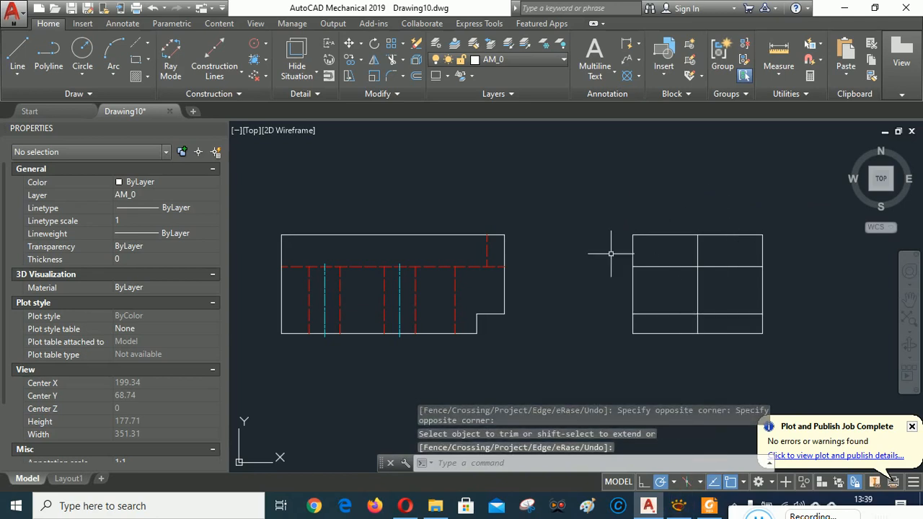
# Step: Offset the side view's vertical centre line by 16 to both sides to form the slot walls
pyautogui.moveTo(559, 224)
pyautogui.mouseDown(button='middle')
pyautogui.moveTo(653, 340)
pyautogui.moveTo(674, 383)
pyautogui.moveTo(513, 218)
pyautogui.mouseUp(button='middle')
pyautogui.scroll(3, 546, 253)
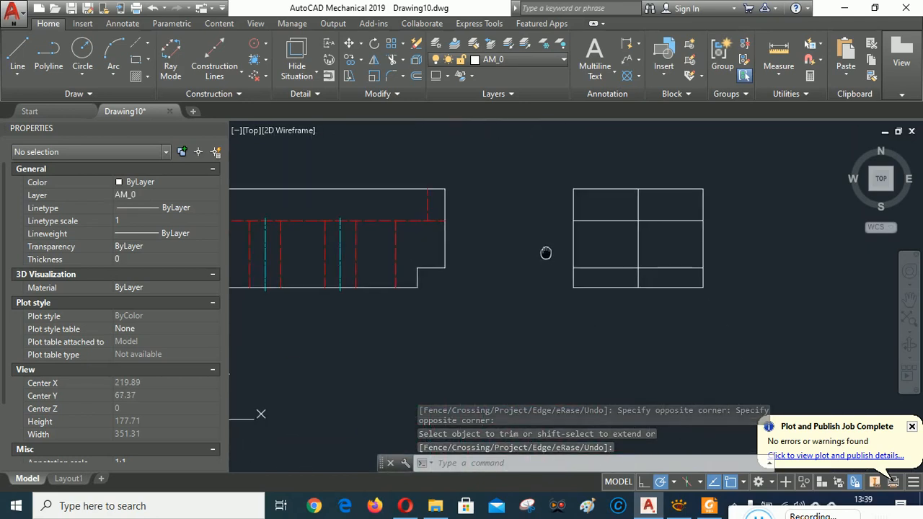
pyautogui.click(680, 506)
pyautogui.click(682, 506)
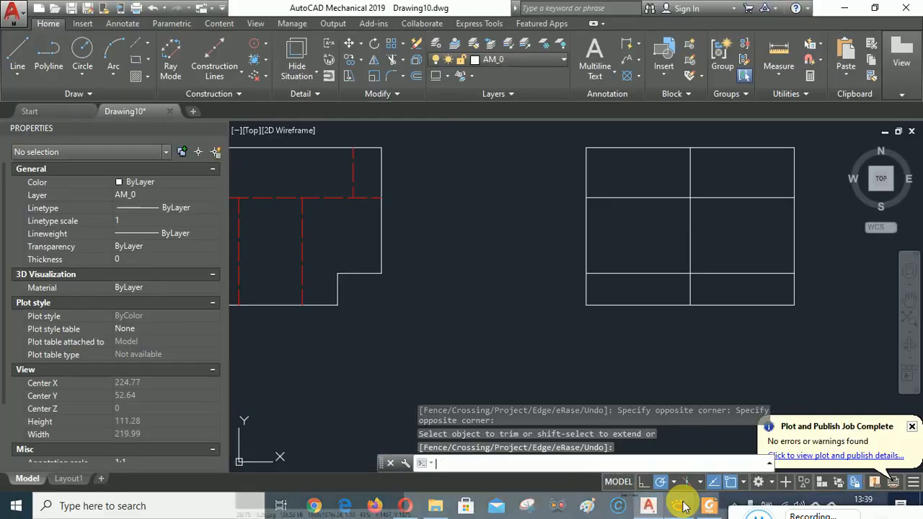
pyautogui.click(417, 77)
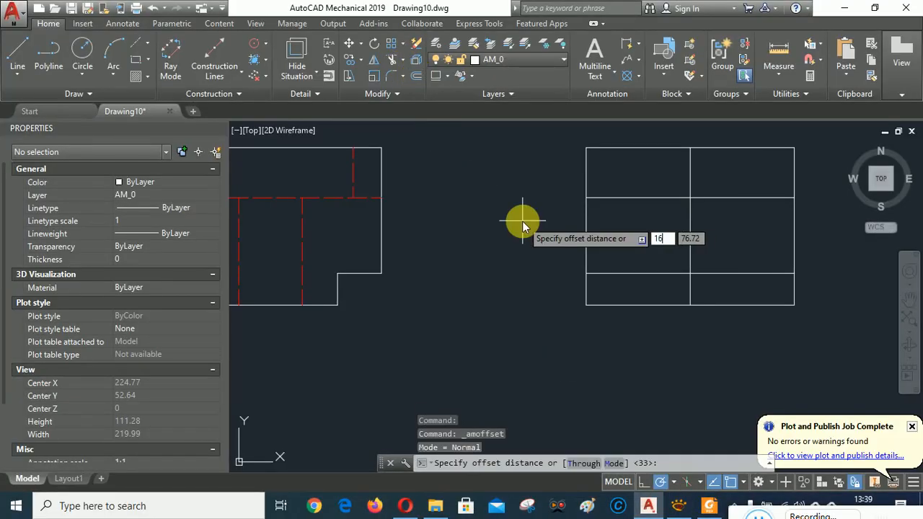
pyautogui.write('16')
pyautogui.press('Return')
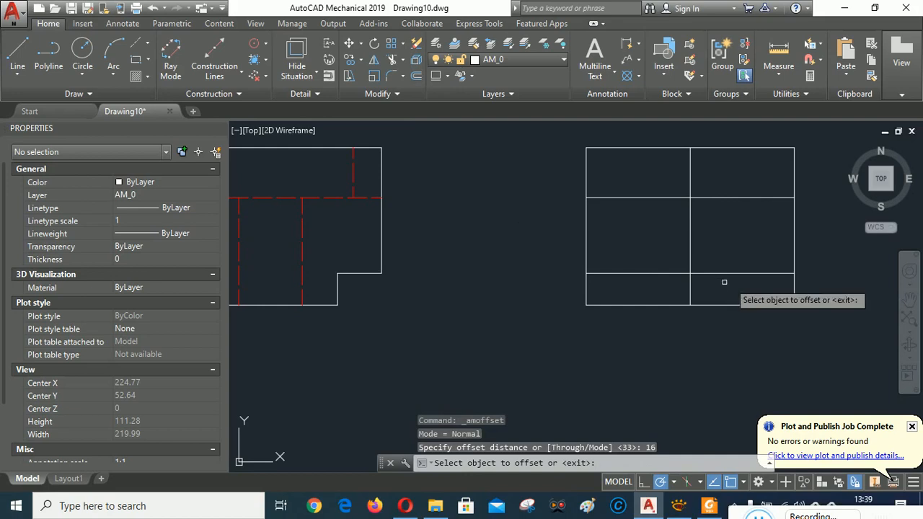
pyautogui.click(690, 238)
pyautogui.click(755, 240)
pyautogui.click(690, 245)
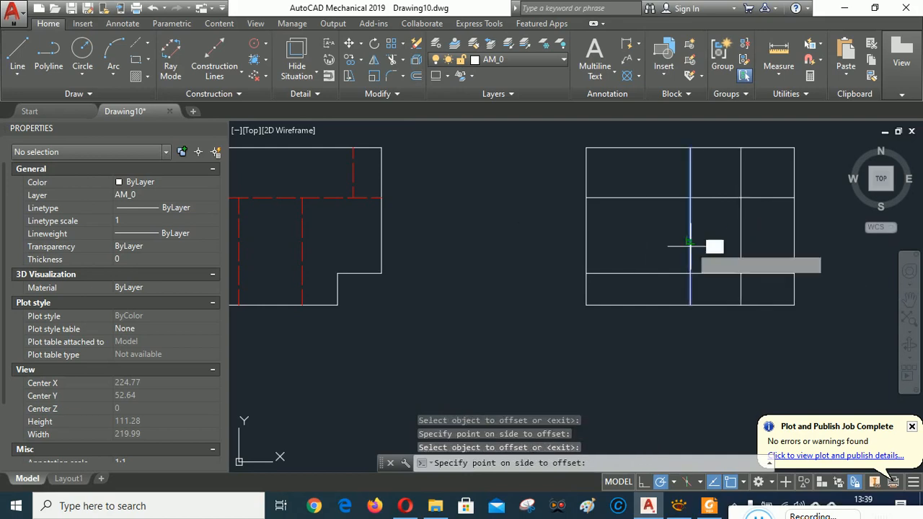
pyautogui.click(650, 245)
pyautogui.press('Return')
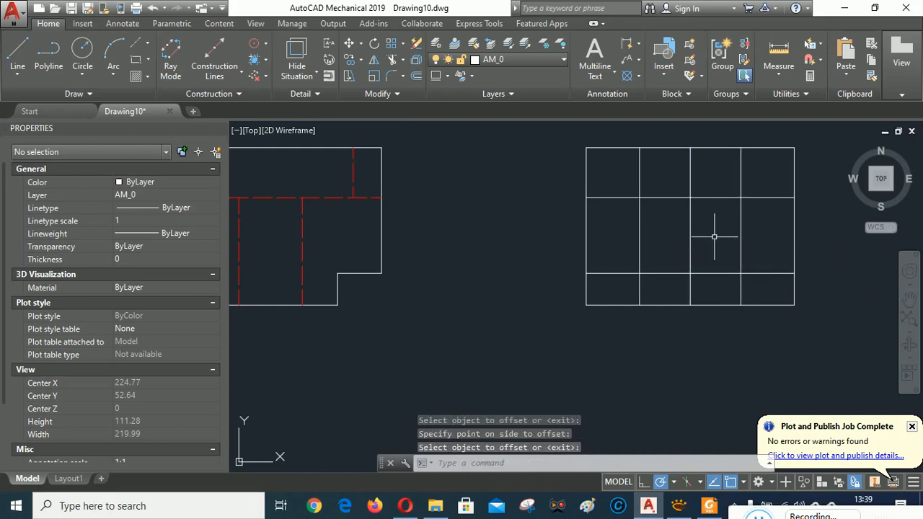
# Step: Trim both slot wall lines below the side view's upper inner horizontal line, using that line as the cutting edge
pyautogui.scroll(3, 722, 227)
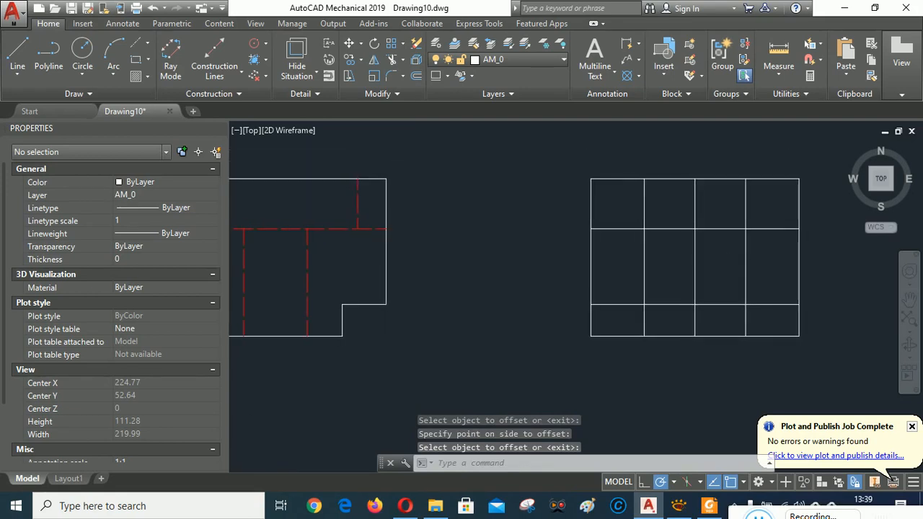
pyautogui.click(392, 44)
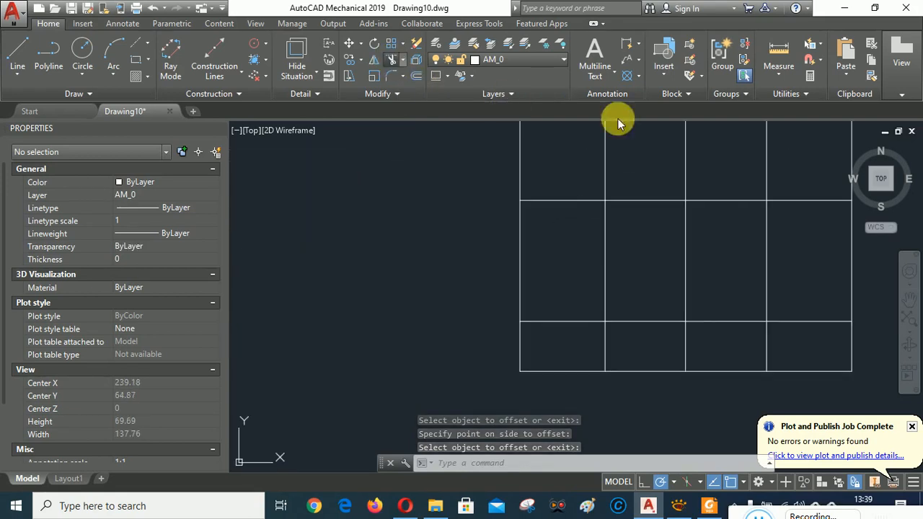
pyautogui.click(654, 200)
pyautogui.press('Return')
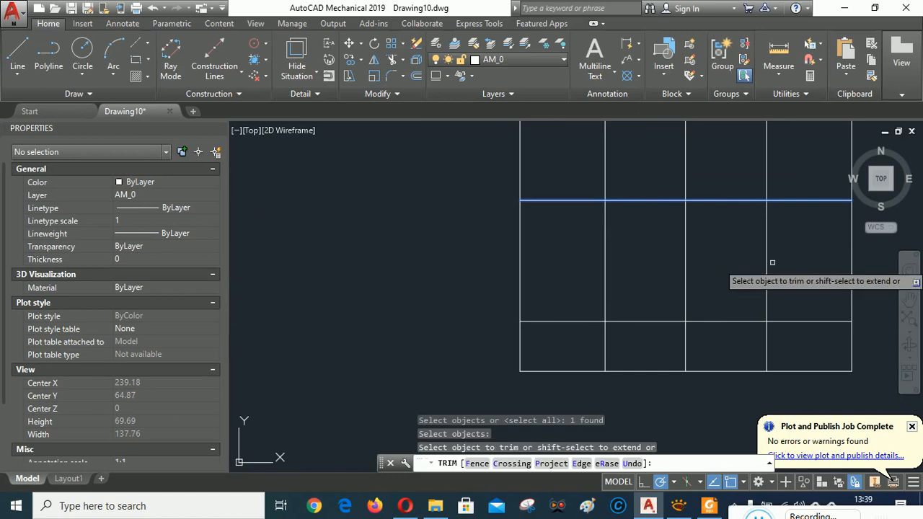
pyautogui.click(768, 259)
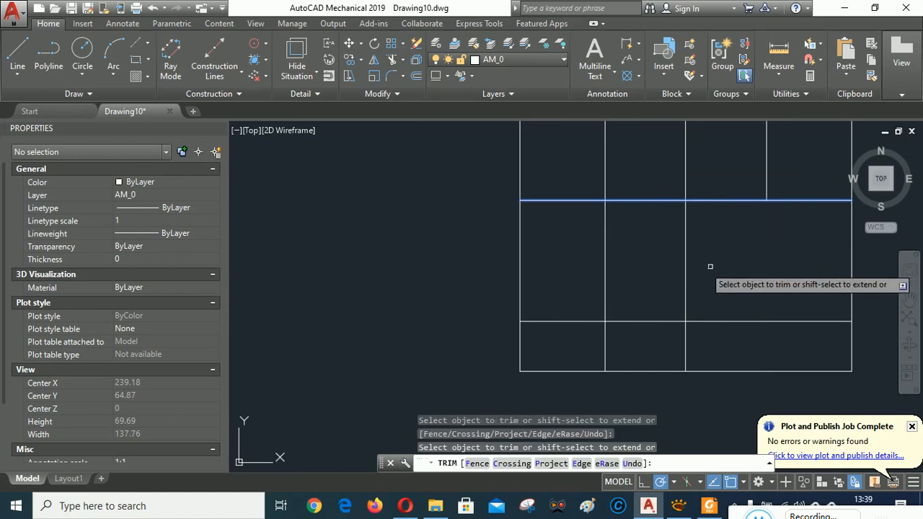
pyautogui.click(606, 268)
pyautogui.scroll(-3, 634, 375)
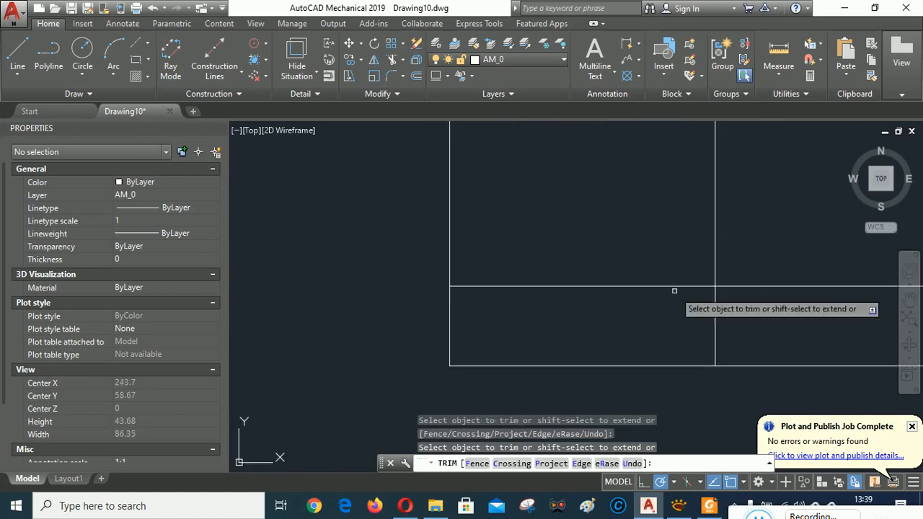
pyautogui.scroll(2, 703, 145)
pyautogui.rightClick(703, 153)
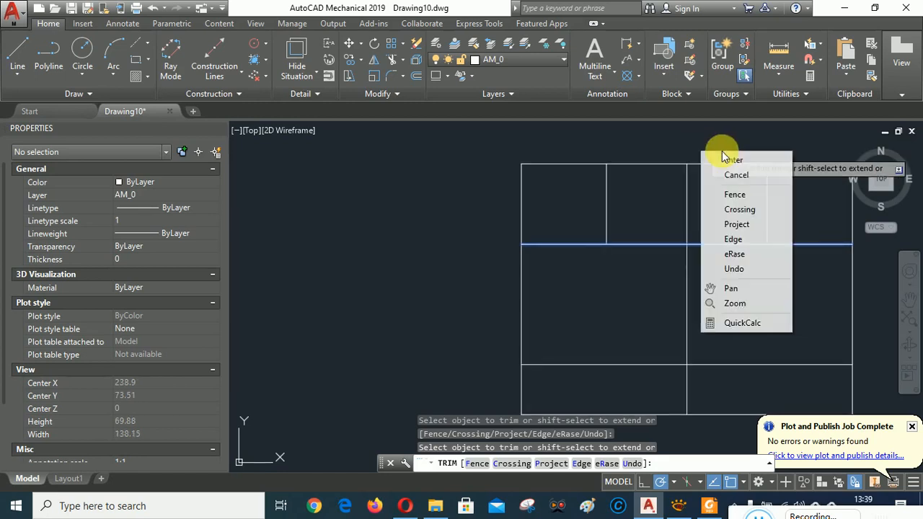
pyautogui.click(730, 159)
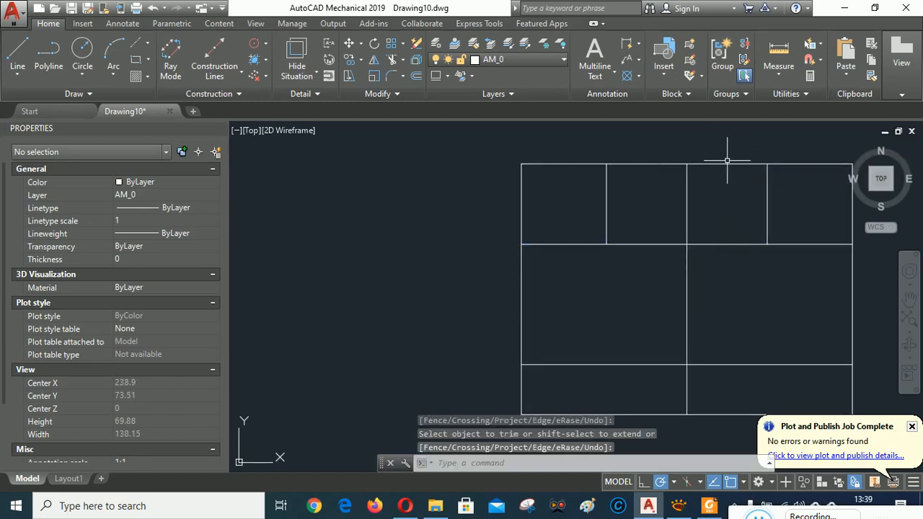
# Step: Trim the side view's top edge between the two slot walls, using the walls as cutting edges
pyautogui.rightClick(694, 149)
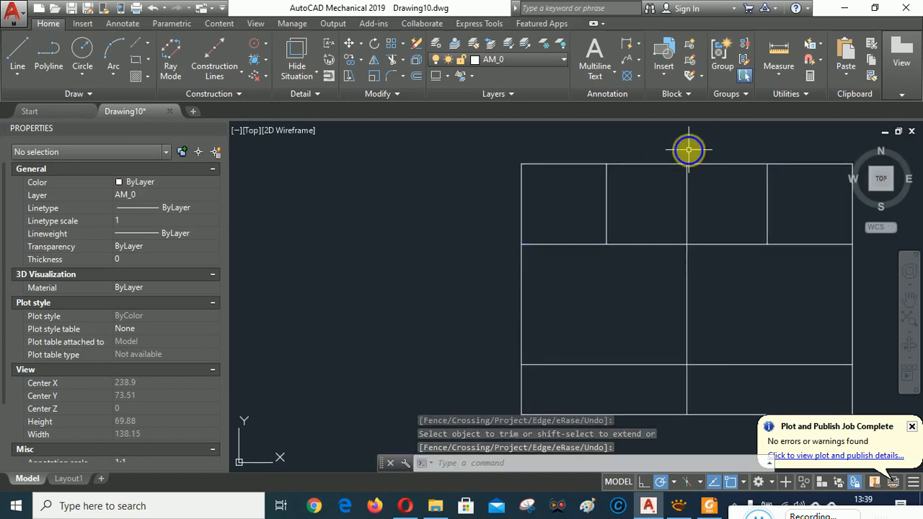
pyautogui.click(720, 156)
pyautogui.click(607, 203)
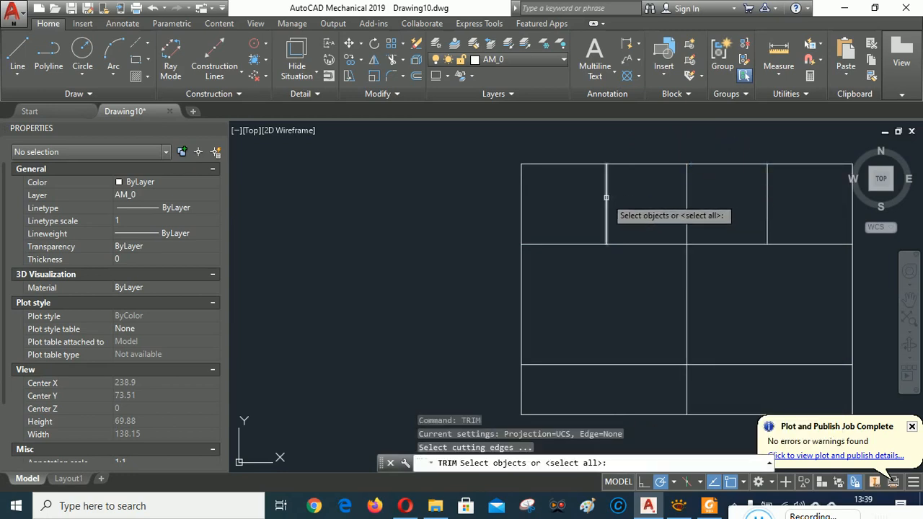
pyautogui.click(766, 193)
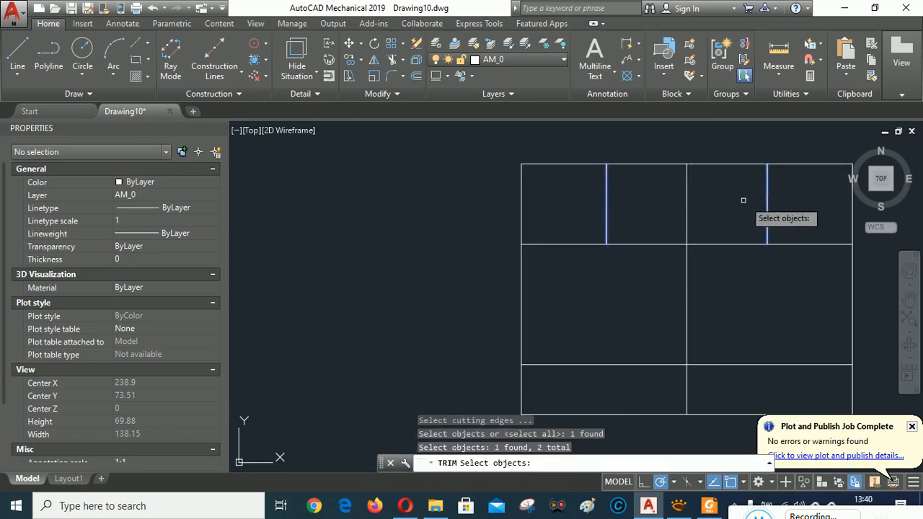
pyautogui.rightClick(744, 200)
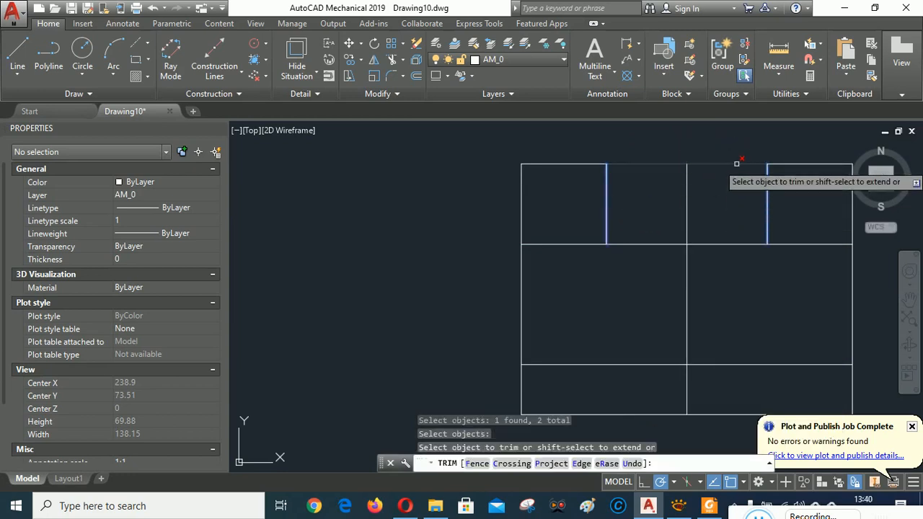
pyautogui.rightClick(724, 209)
pyautogui.click(754, 216)
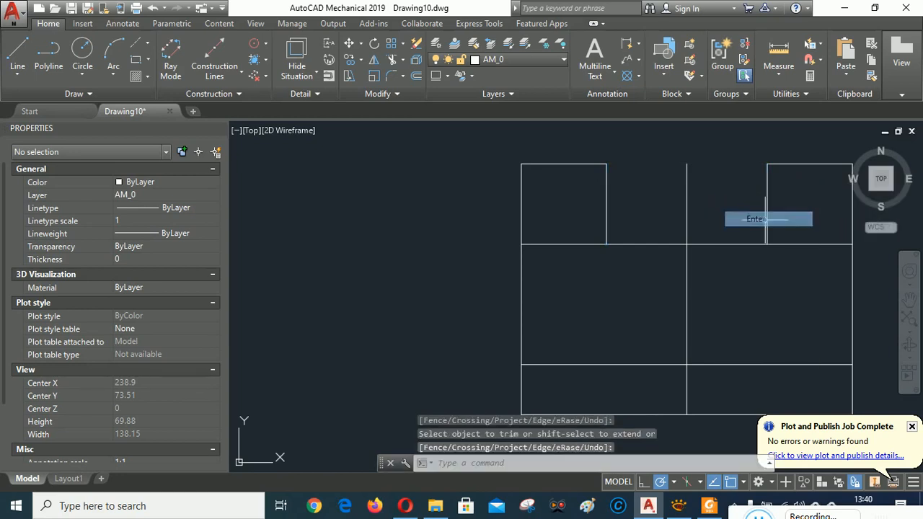
# Step: Consult the V stop reference image and trim the side view's slot floor line outside the walls and the centre line above the floor
pyautogui.scroll(-2, 706, 216)
pyautogui.scroll(-2, 704, 215)
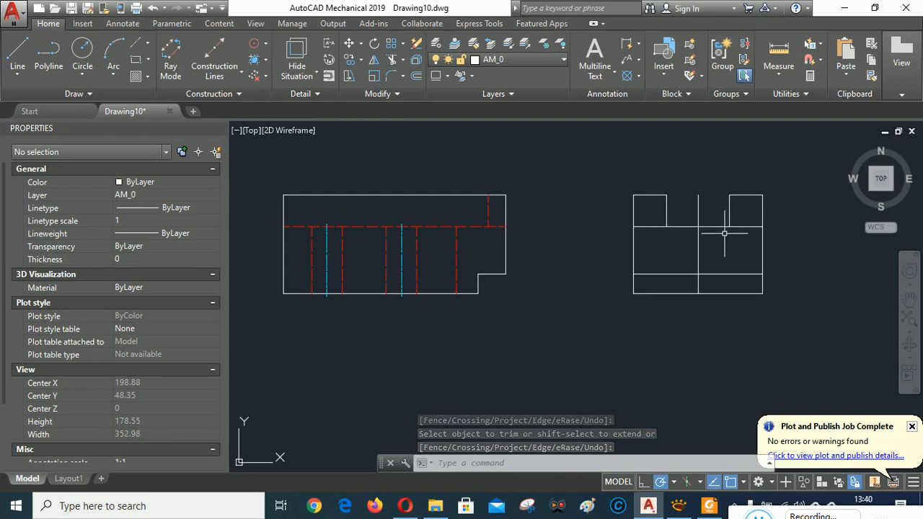
pyautogui.click(677, 502)
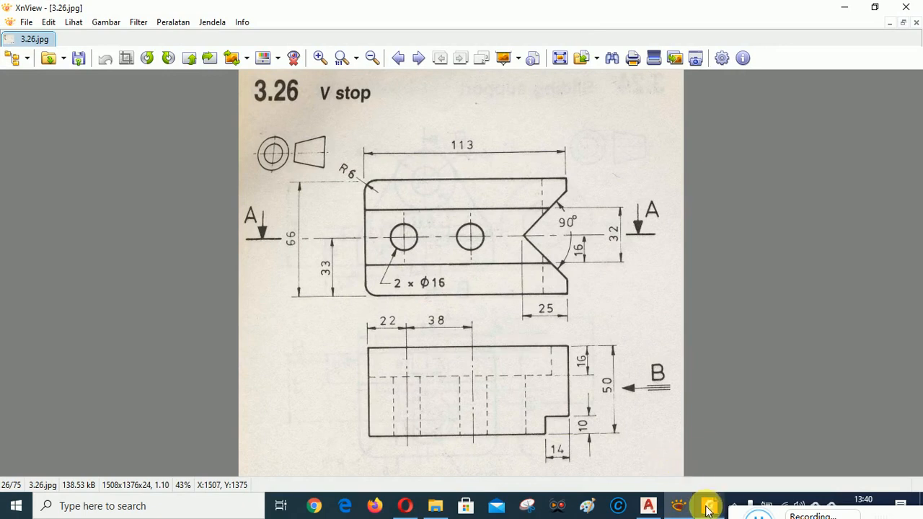
pyautogui.click(649, 505)
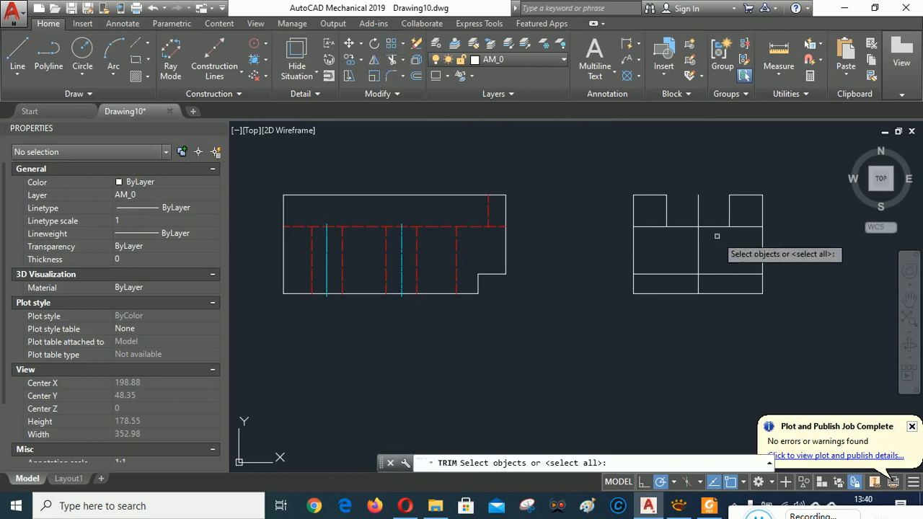
pyautogui.click(707, 227)
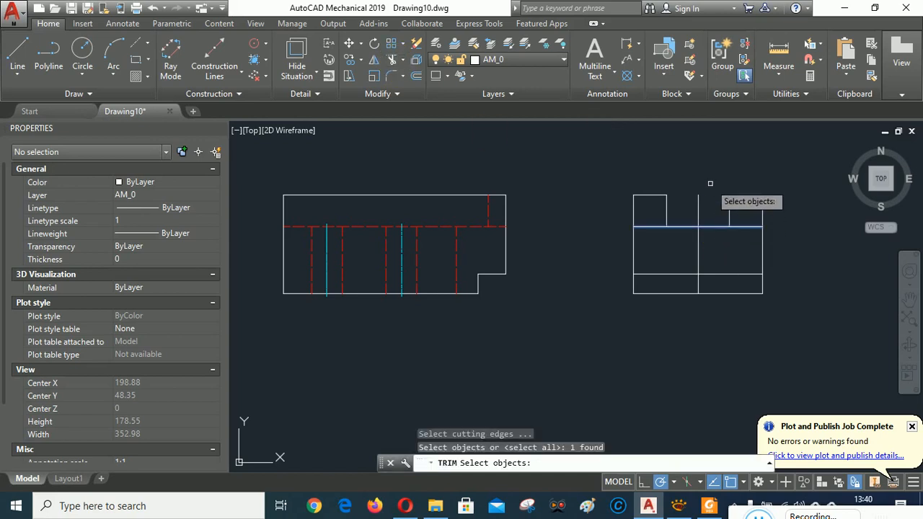
pyautogui.click(667, 211)
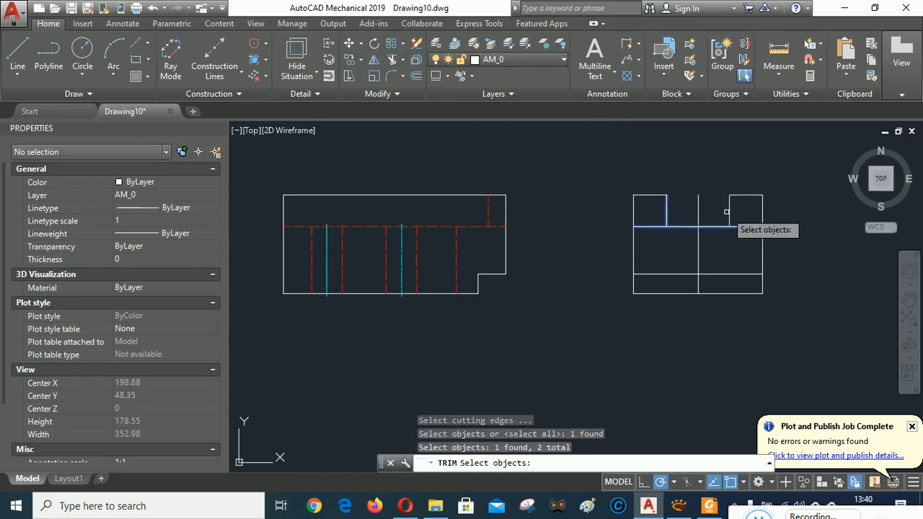
pyautogui.click(730, 211)
pyautogui.press('Return')
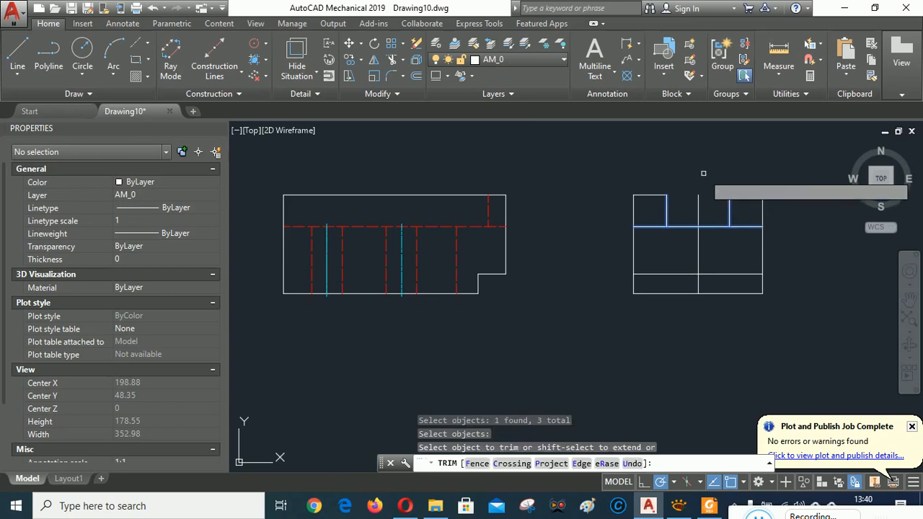
pyautogui.click(743, 228)
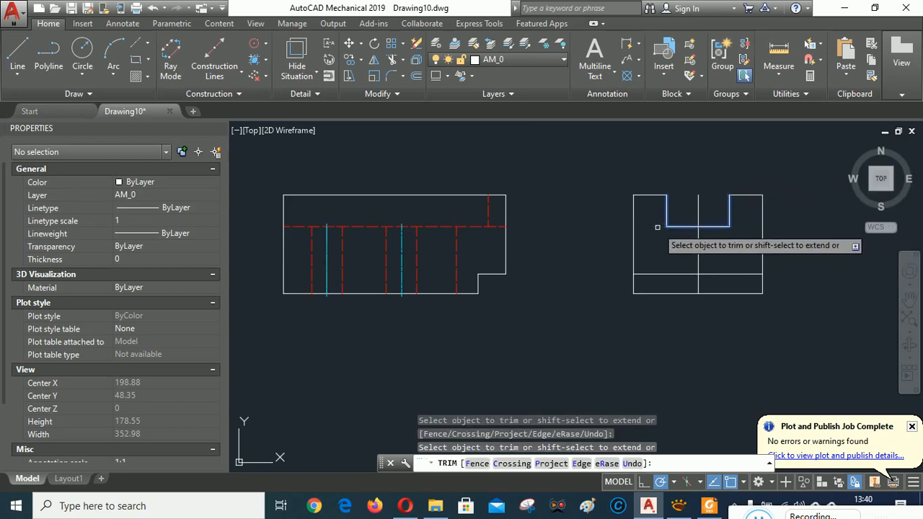
pyautogui.rightClick(702, 176)
pyautogui.click(743, 183)
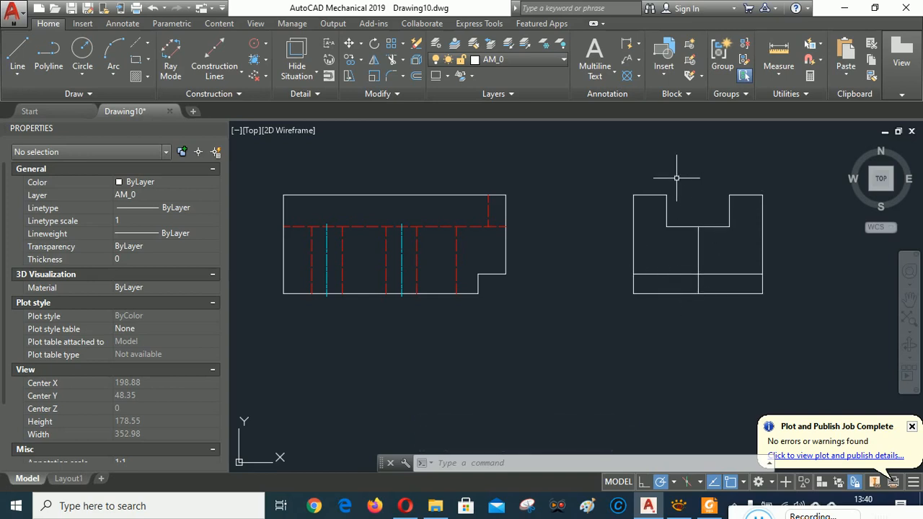
# Step: Measure the short vertical edge at the lower right corner of the top view
pyautogui.moveTo(589, 227)
pyautogui.mouseDown(button='middle')
pyautogui.moveTo(596, 423)
pyautogui.moveTo(585, 354)
pyautogui.mouseUp(button='middle')
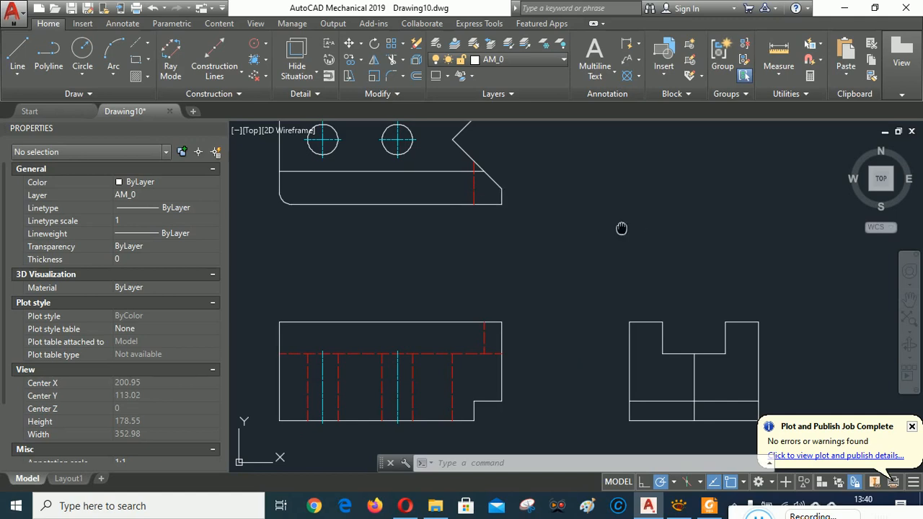
pyautogui.moveTo(621, 228)
pyautogui.mouseDown(button='middle')
pyautogui.moveTo(637, 303)
pyautogui.moveTo(686, 202)
pyautogui.moveTo(681, 185)
pyautogui.moveTo(651, 210)
pyautogui.moveTo(630, 248)
pyautogui.moveTo(634, 268)
pyautogui.moveTo(609, 246)
pyautogui.moveTo(611, 204)
pyautogui.moveTo(614, 227)
pyautogui.mouseUp(button='middle')
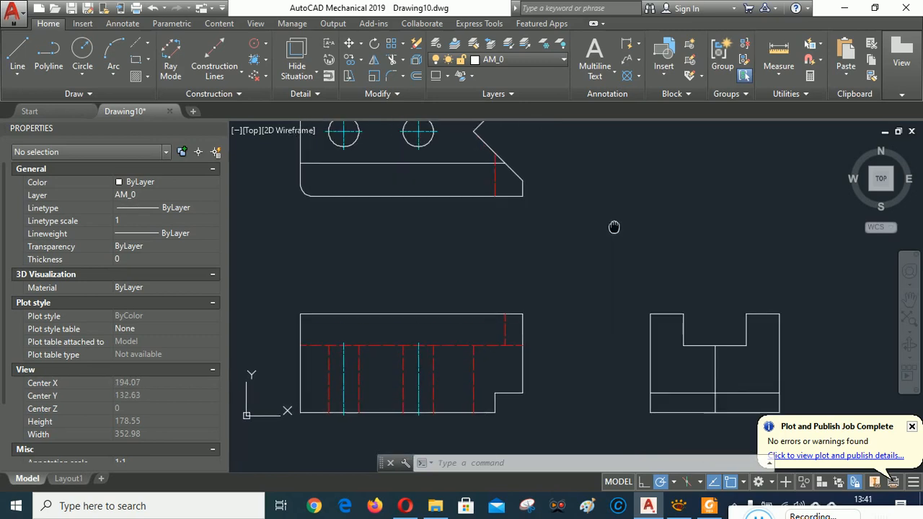
pyautogui.click(778, 50)
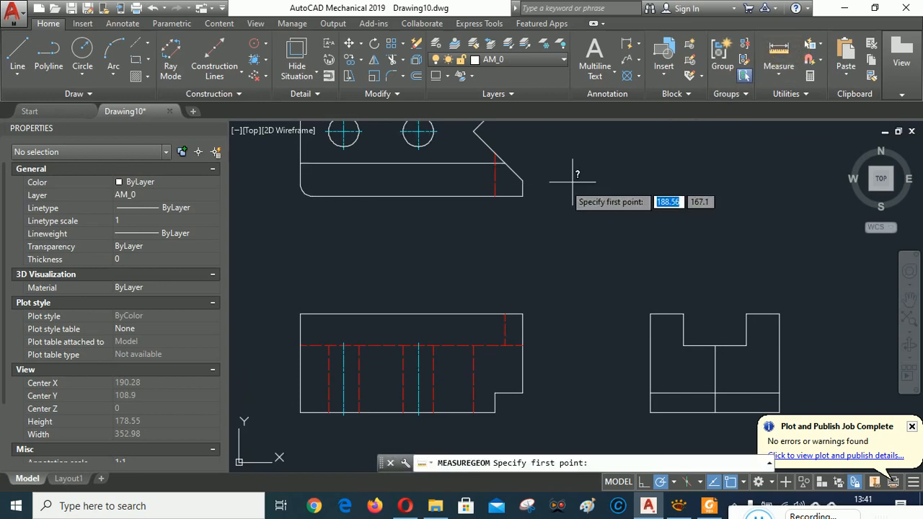
pyautogui.click(522, 195)
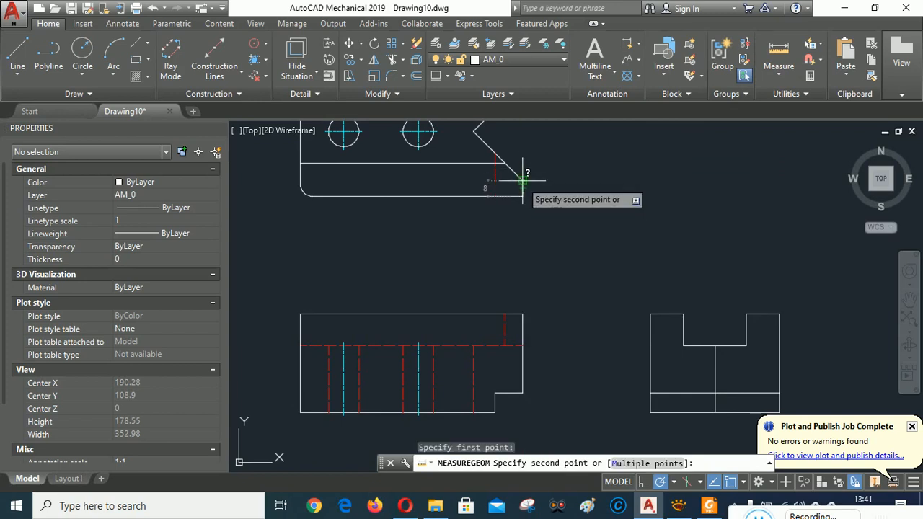
pyautogui.press('Escape')
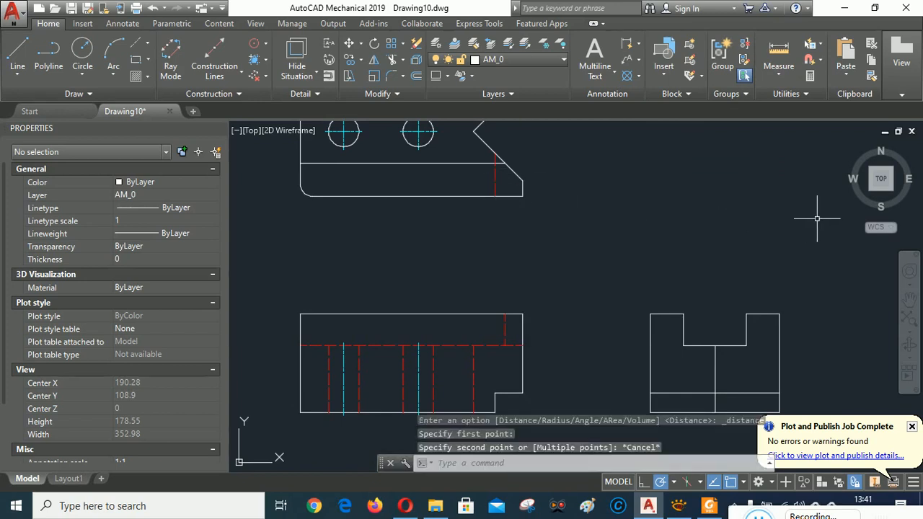
# Step: Offset the side view's left and right outer edges inward by 8
pyautogui.moveTo(758, 214); pyautogui.dragTo(746, 175, button='middle')
pyautogui.click(415, 75)
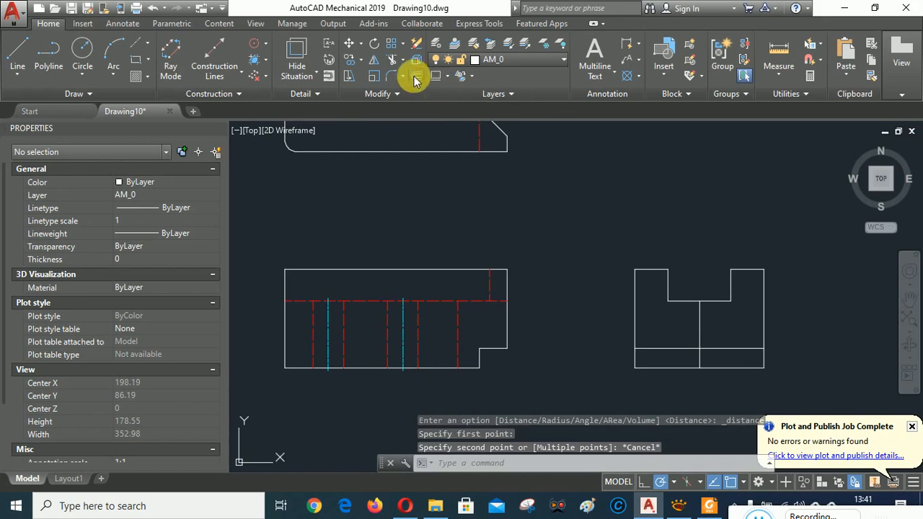
pyautogui.write('8')
pyautogui.press('Return')
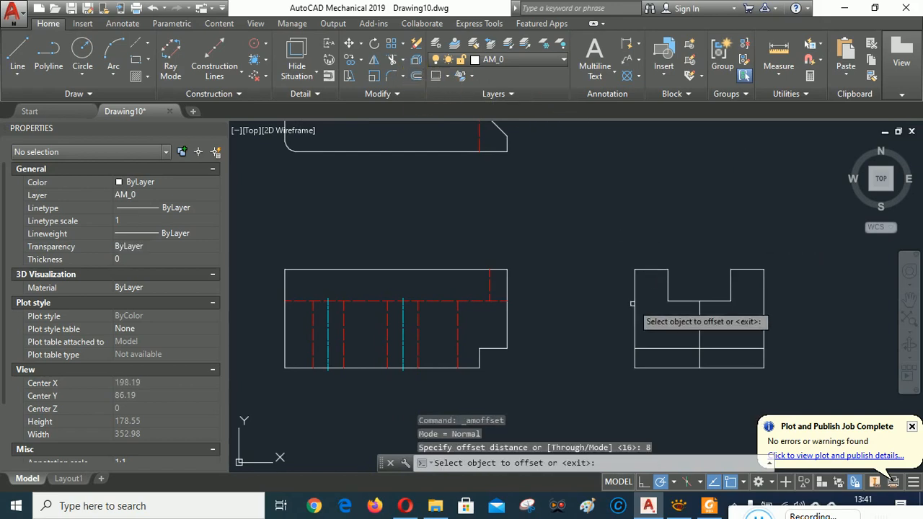
pyautogui.click(635, 306)
pyautogui.click(645, 309)
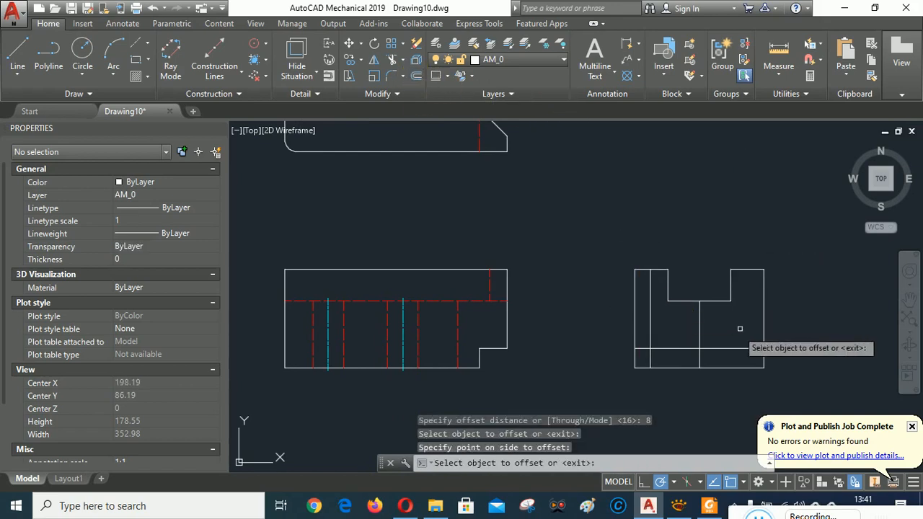
pyautogui.click(765, 311)
pyautogui.click(755, 315)
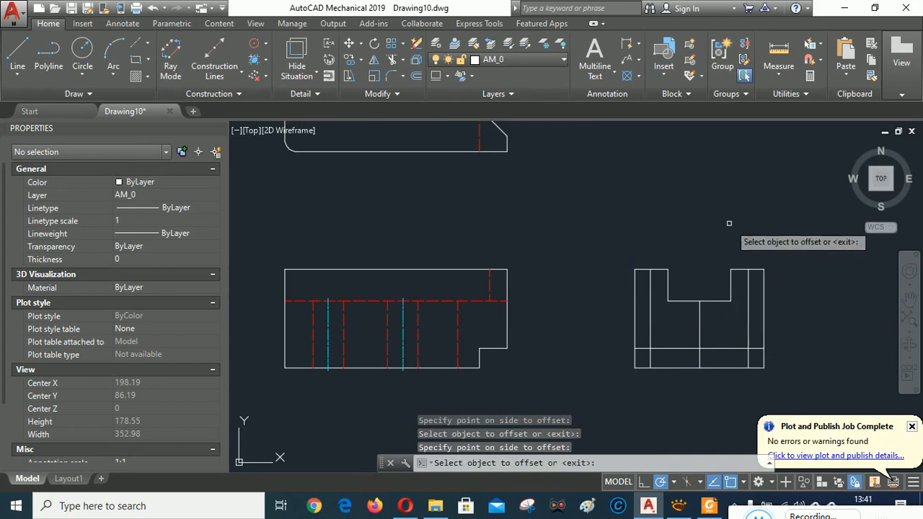
# Step: Trim the side view's two inner vertical lines below the lower horizontal line, using that line as the cutting edge
pyautogui.press('Return')
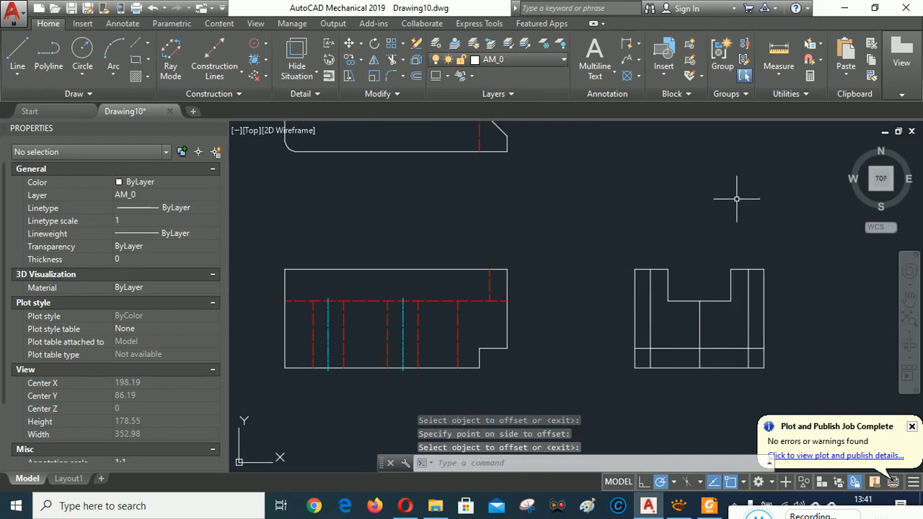
pyautogui.moveTo(532, 250); pyautogui.dragTo(513, 355, button='middle')
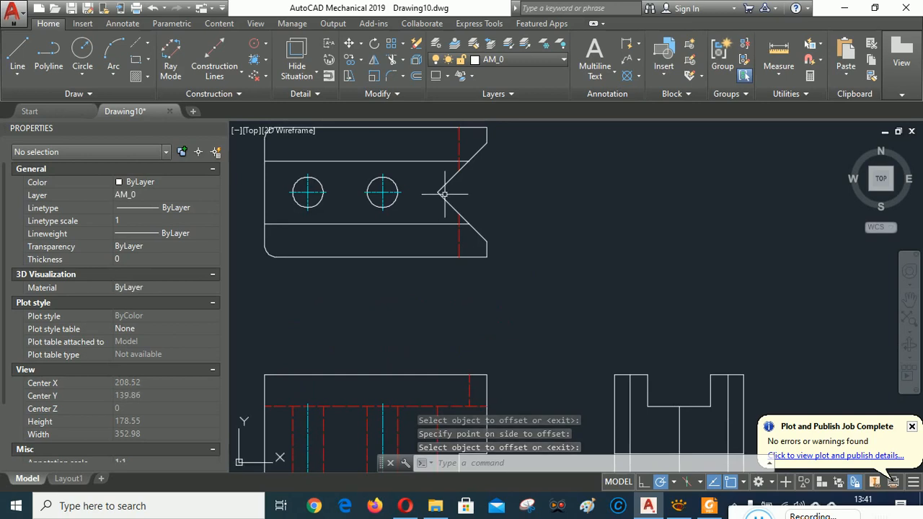
pyautogui.moveTo(632, 273); pyautogui.dragTo(640, 168, button='middle')
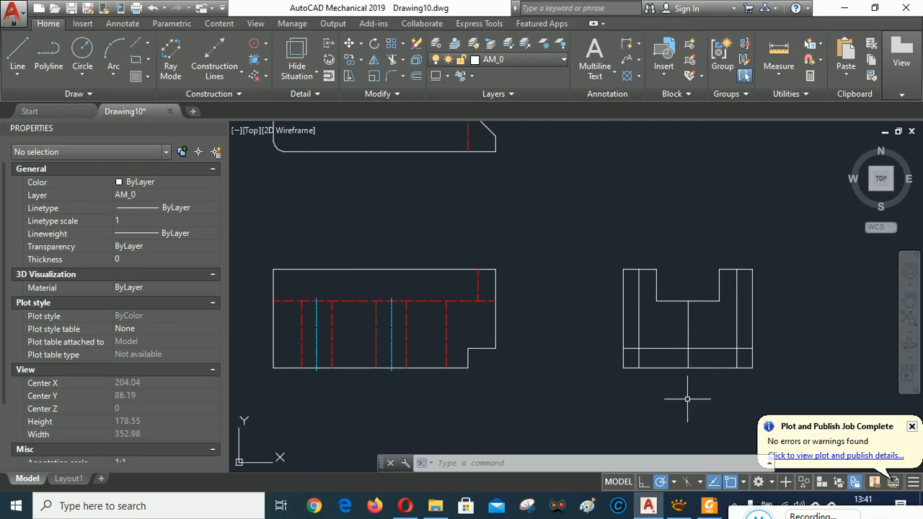
pyautogui.scroll(-3, 687, 398)
pyautogui.scroll(5, 699, 400)
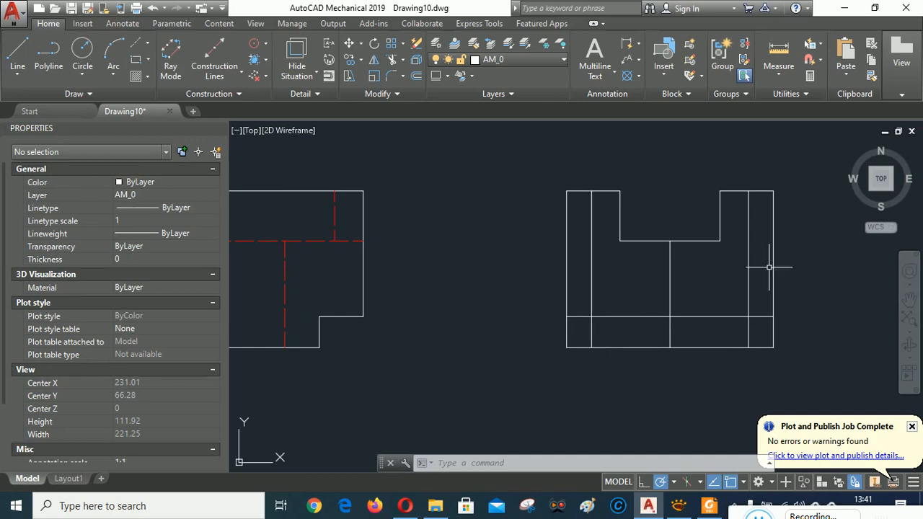
pyautogui.click(391, 59)
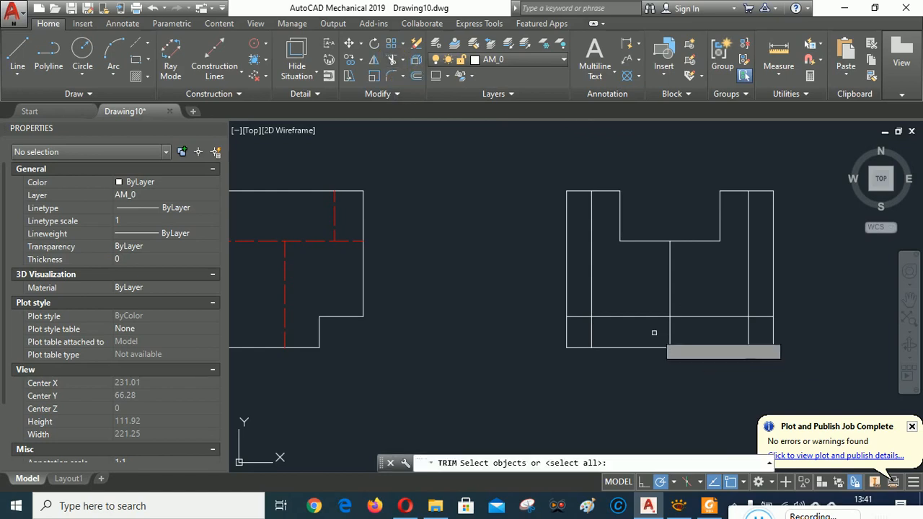
pyautogui.click(636, 316)
pyautogui.press('Return')
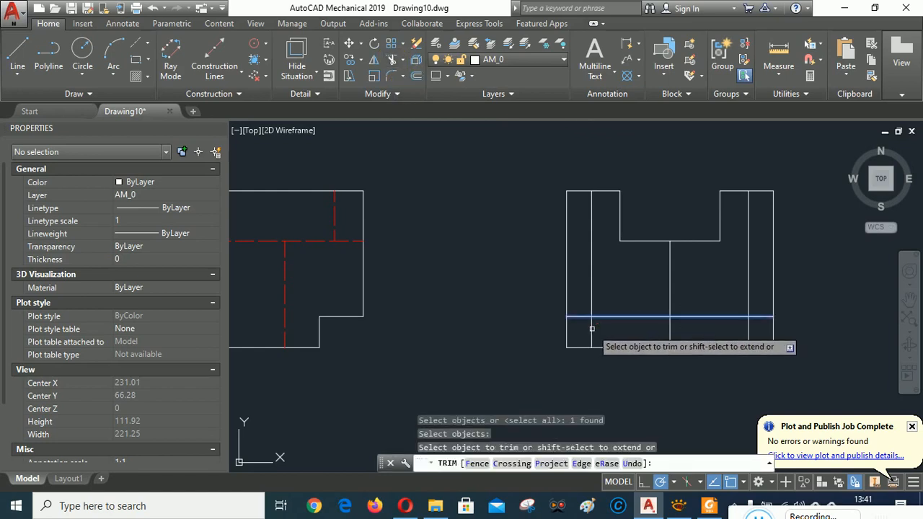
pyautogui.click(593, 328)
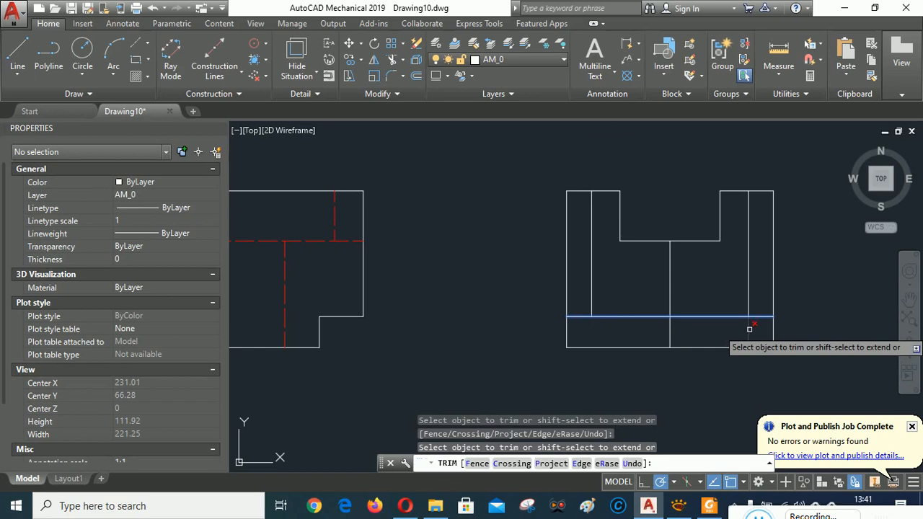
pyautogui.rightClick(629, 278)
pyautogui.click(651, 283)
# Step: Measure the length of the dashed hidden line below the V-notch in the top view
pyautogui.scroll(2, 686, 336)
pyautogui.scroll(-5, 680, 336)
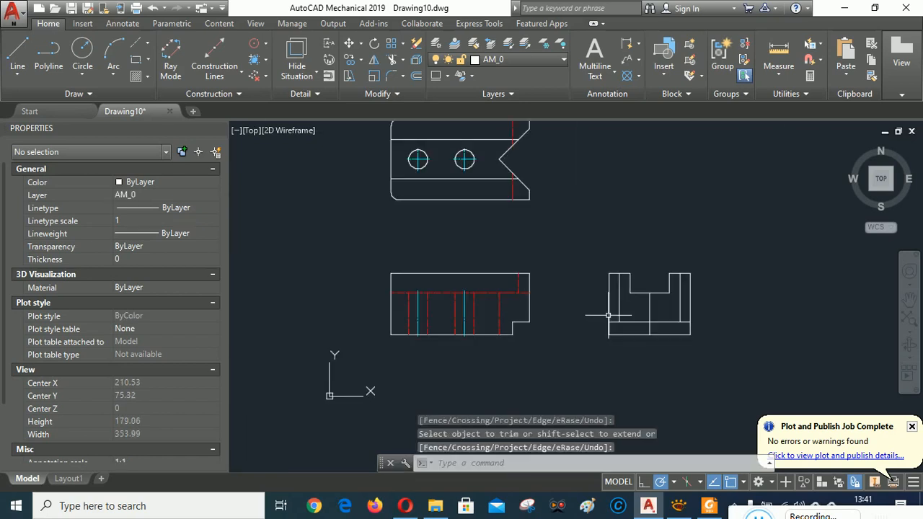
pyautogui.scroll(4, 550, 184)
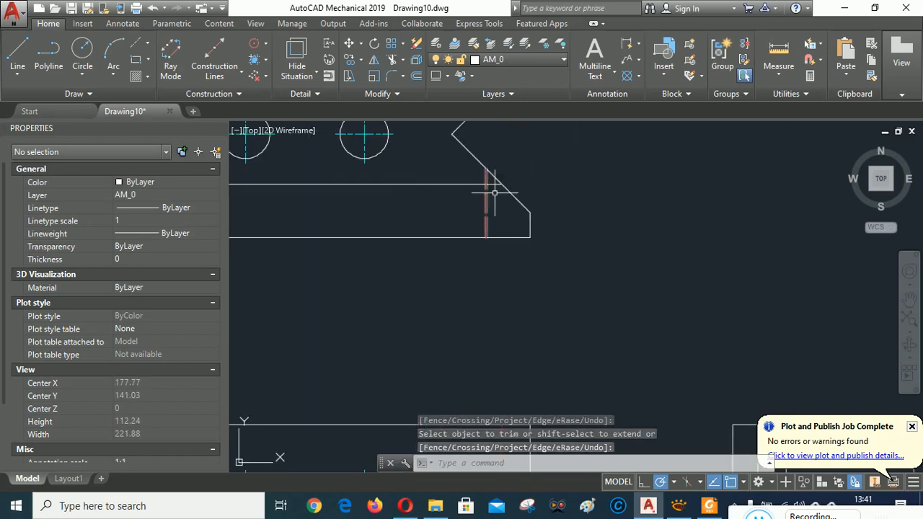
pyautogui.click(780, 49)
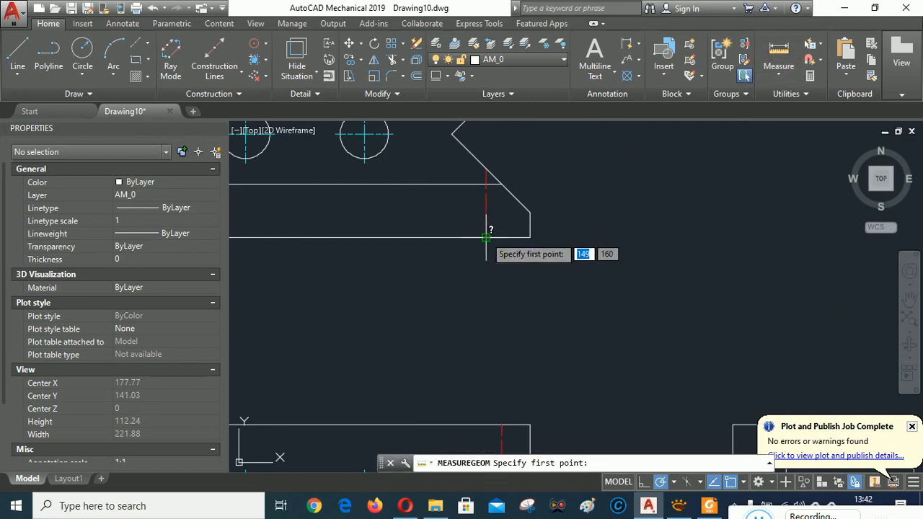
pyautogui.scroll(-2, 496, 236)
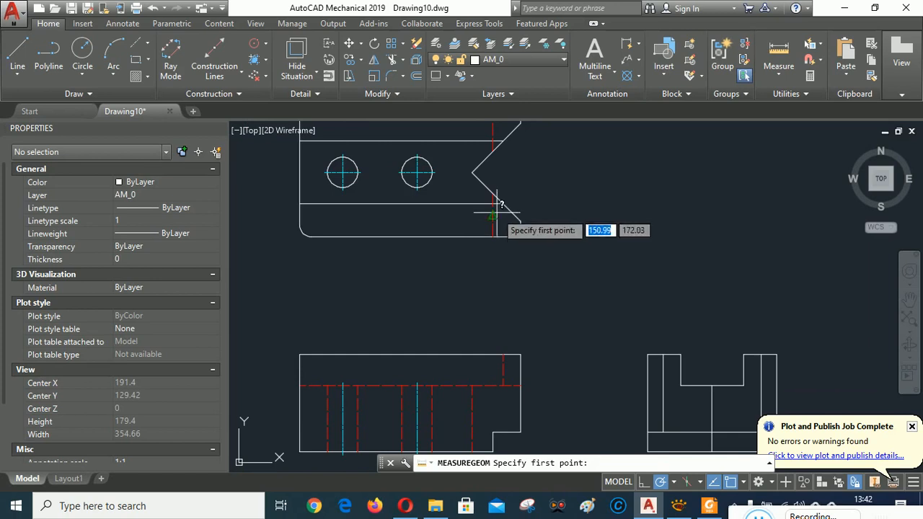
pyautogui.click(492, 235)
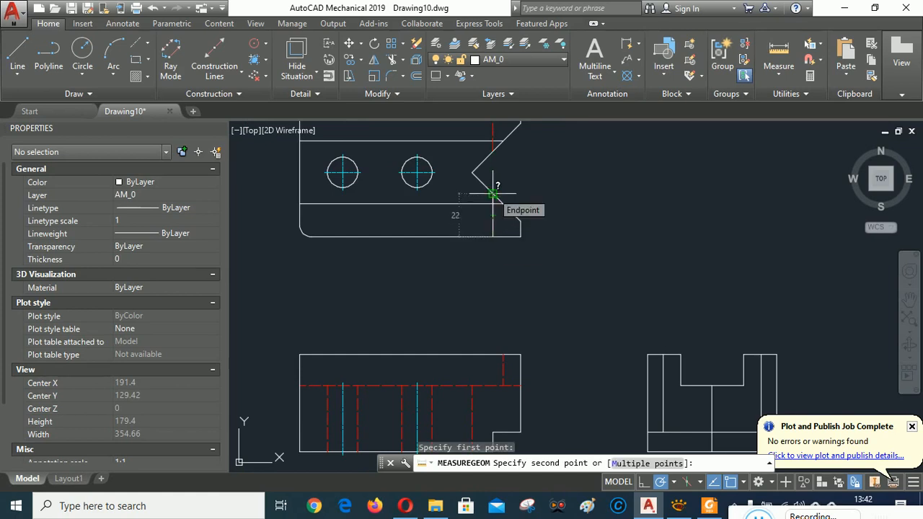
pyautogui.press('Escape')
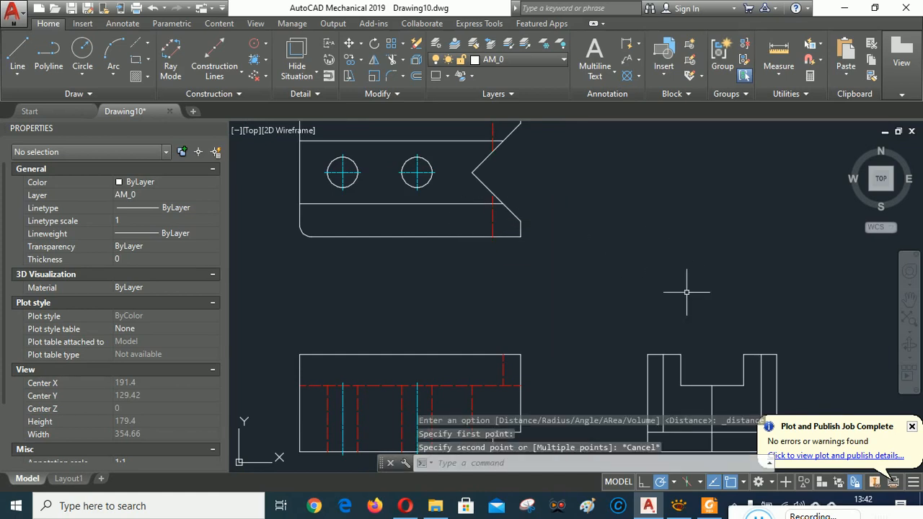
# Step: Offset the side view's left and right outer edges inward by 22
pyautogui.moveTo(686, 292); pyautogui.dragTo(659, 188, button='middle')
pyautogui.scroll(2, 656, 356)
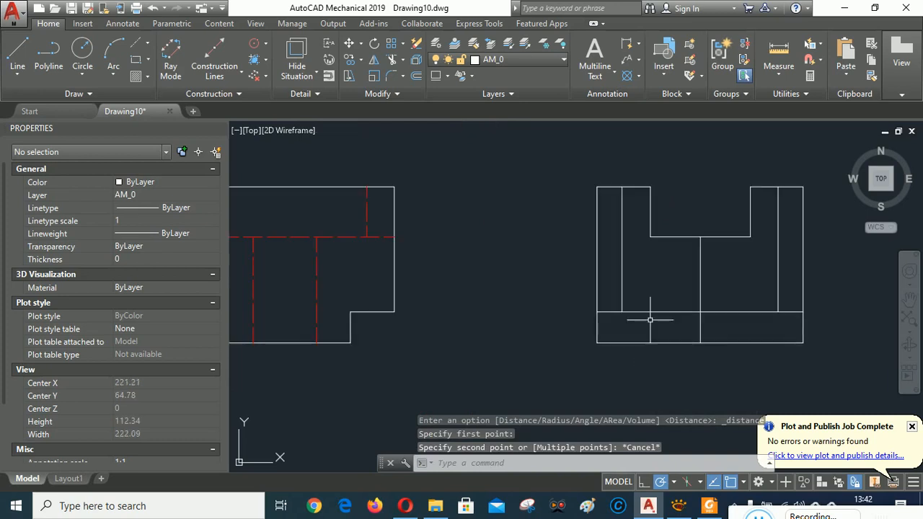
pyautogui.click(417, 75)
pyautogui.write('22')
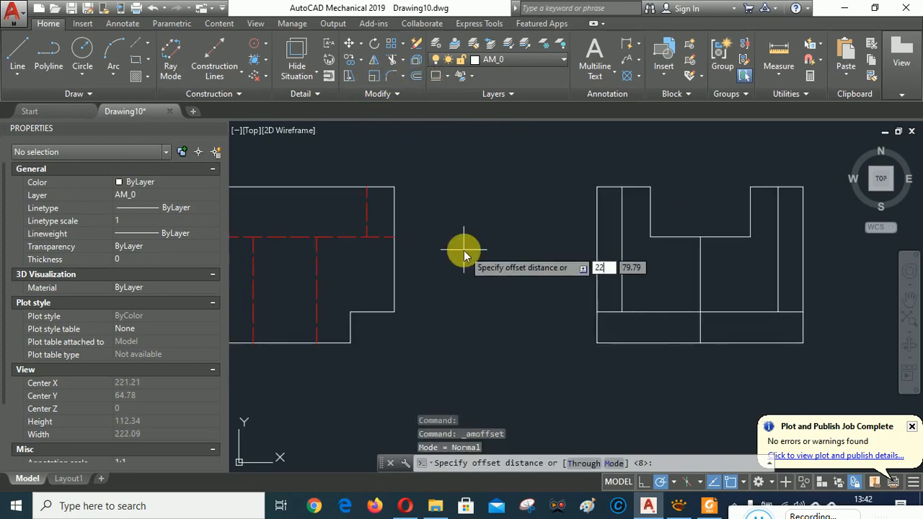
pyautogui.press('Return')
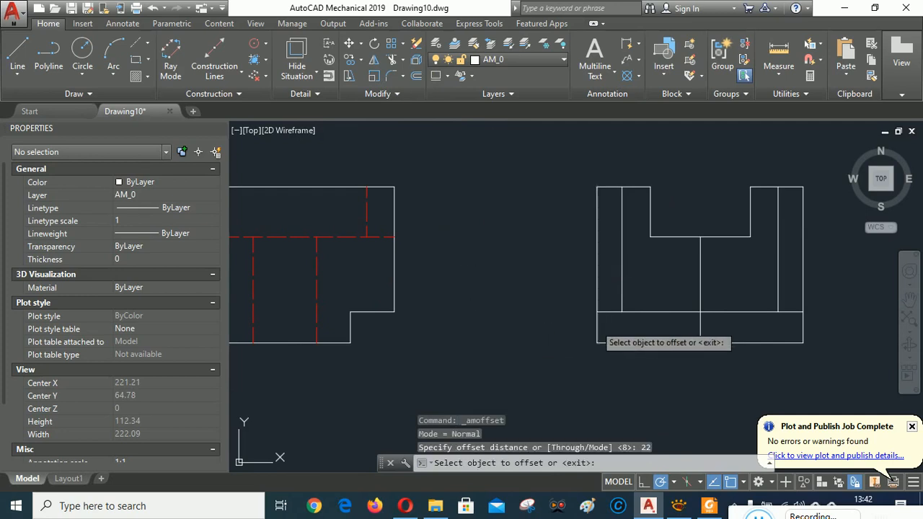
pyautogui.click(597, 330)
pyautogui.click(660, 329)
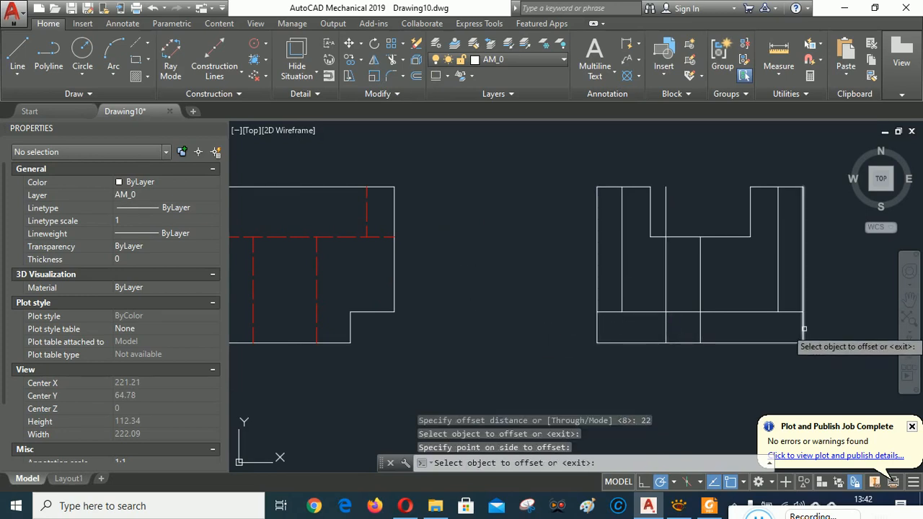
pyautogui.click(803, 329)
pyautogui.click(749, 339)
pyautogui.scroll(-5, 675, 362)
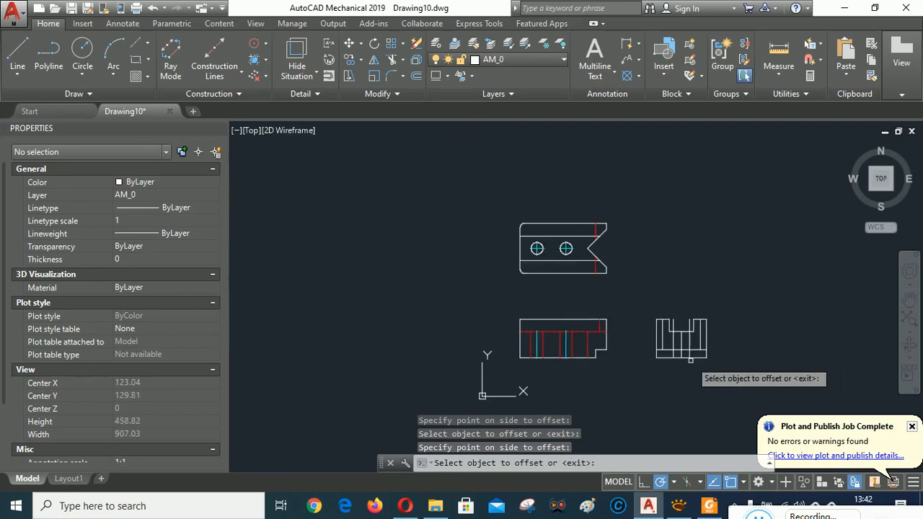
pyautogui.scroll(4, 690, 359)
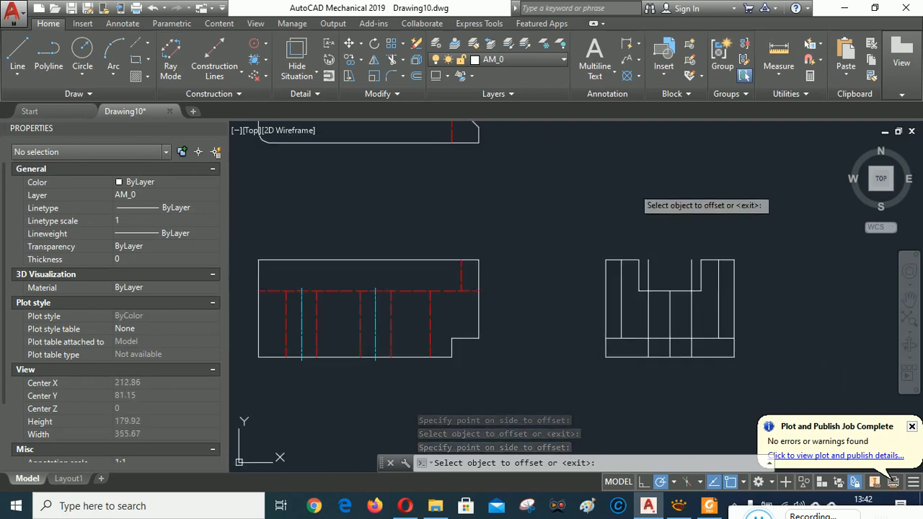
pyautogui.press('Return')
# Step: Measure the V-notch opening in the top view between the inner ends of the two dashed hidden lines
pyautogui.moveTo(569, 167); pyautogui.dragTo(603, 313, button='middle')
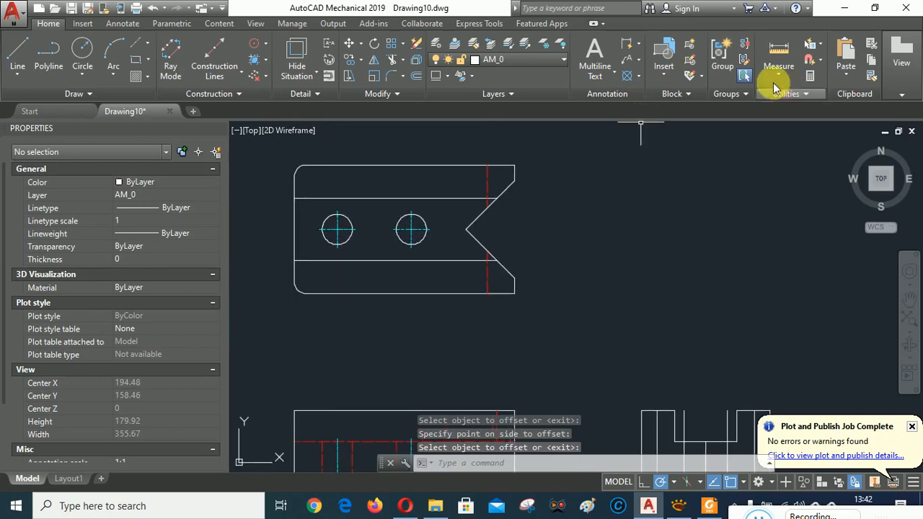
pyautogui.click(779, 56)
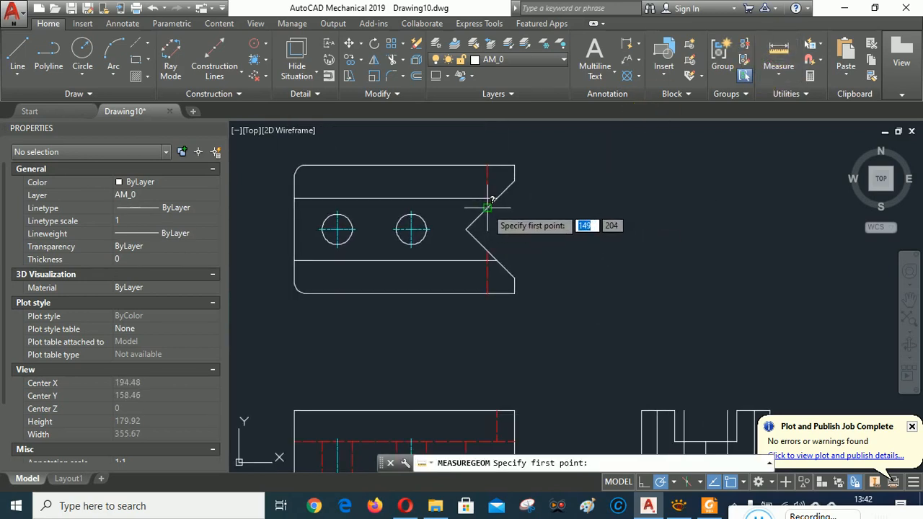
pyautogui.click(487, 208)
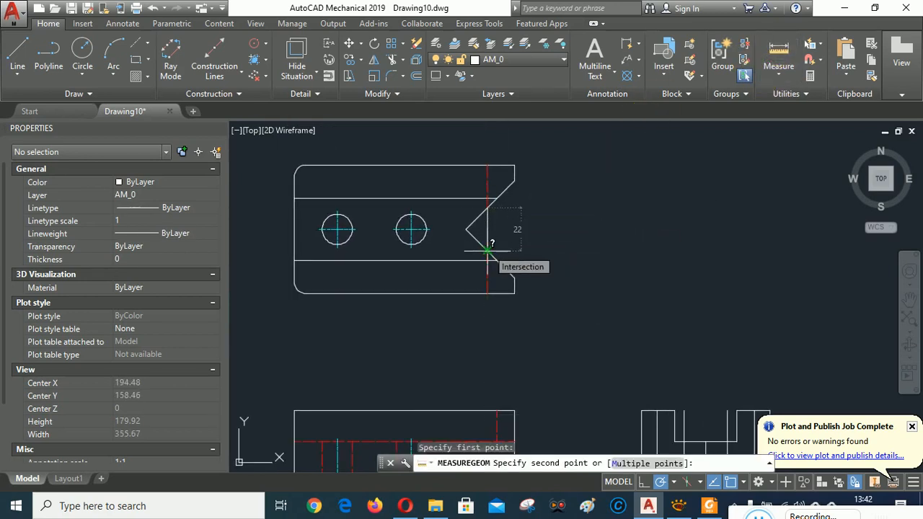
pyautogui.press('Escape')
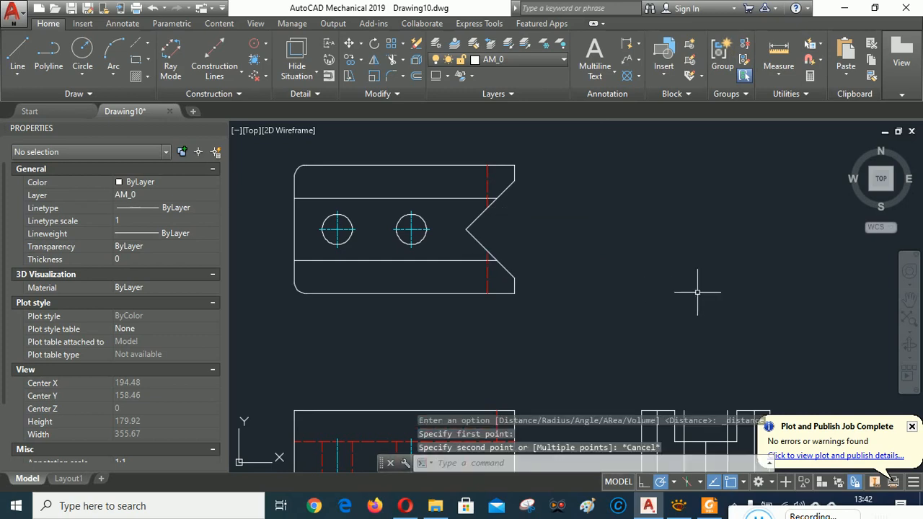
# Step: Trim the side view's two newly offset lines above the lower horizontal line, using that line as the cutting edge
pyautogui.moveTo(697, 292); pyautogui.dragTo(658, 137, button='middle')
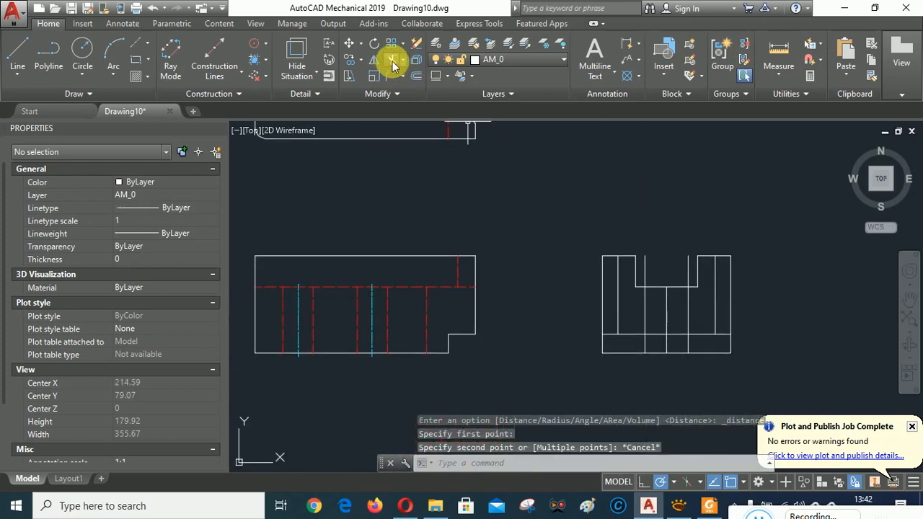
pyautogui.click(393, 44)
pyautogui.click(648, 333)
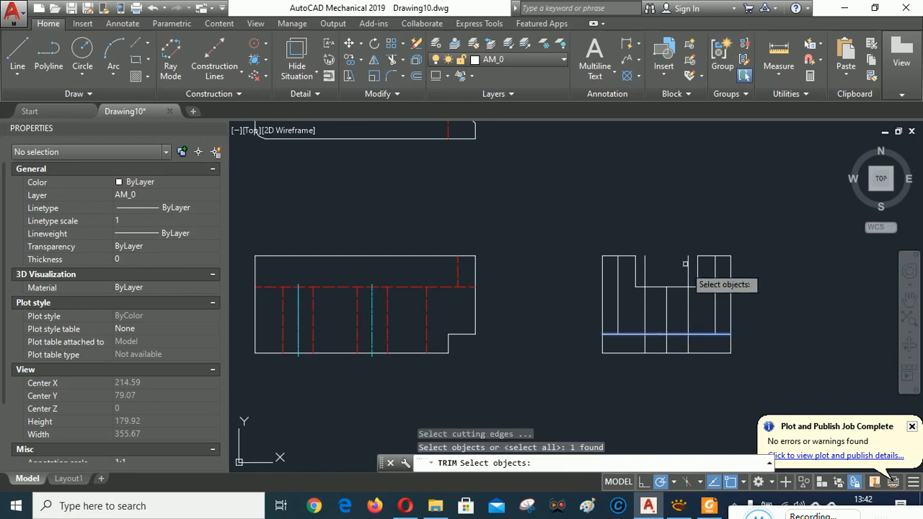
pyautogui.press('Return')
pyautogui.click(646, 267)
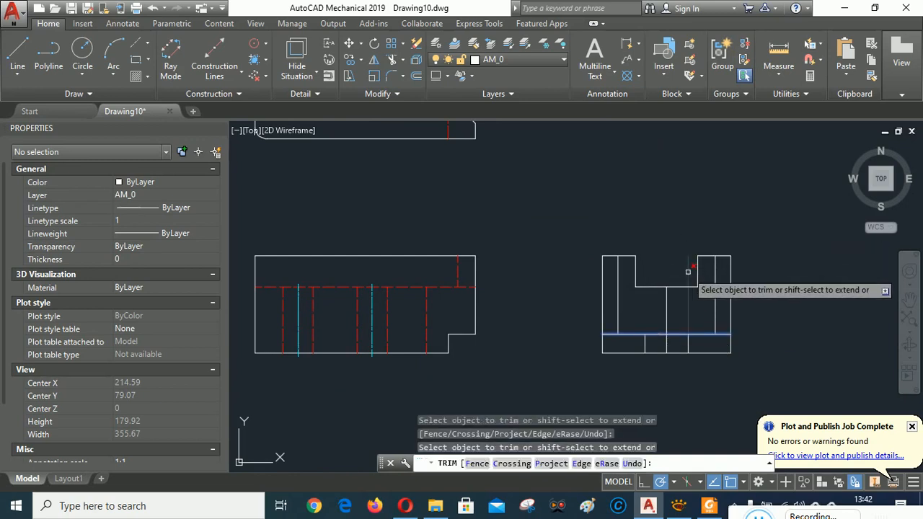
pyautogui.rightClick(728, 225)
pyautogui.click(738, 231)
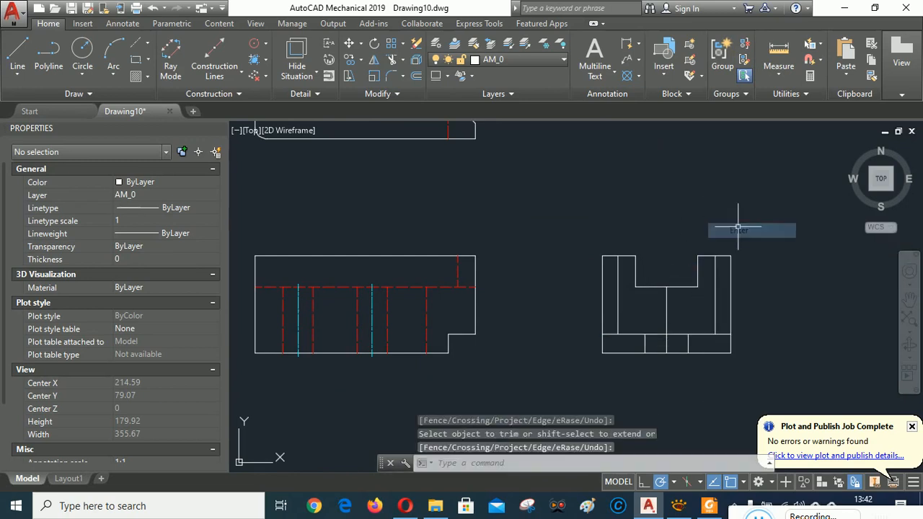
# Step: Trim the side view's lower horizontal line between the two short vertical lines, using them as cutting edges
pyautogui.moveTo(793, 306)
pyautogui.mouseDown(button='middle')
pyautogui.moveTo(776, 250)
pyautogui.moveTo(774, 281)
pyautogui.moveTo(796, 307)
pyautogui.moveTo(782, 285)
pyautogui.moveTo(729, 277)
pyautogui.moveTo(729, 237)
pyautogui.moveTo(740, 301)
pyautogui.moveTo(725, 300)
pyautogui.moveTo(740, 326)
pyautogui.moveTo(743, 291)
pyautogui.moveTo(762, 280)
pyautogui.moveTo(852, 408)
pyautogui.moveTo(848, 426)
pyautogui.moveTo(809, 380)
pyautogui.moveTo(777, 292)
pyautogui.mouseUp(button='middle')
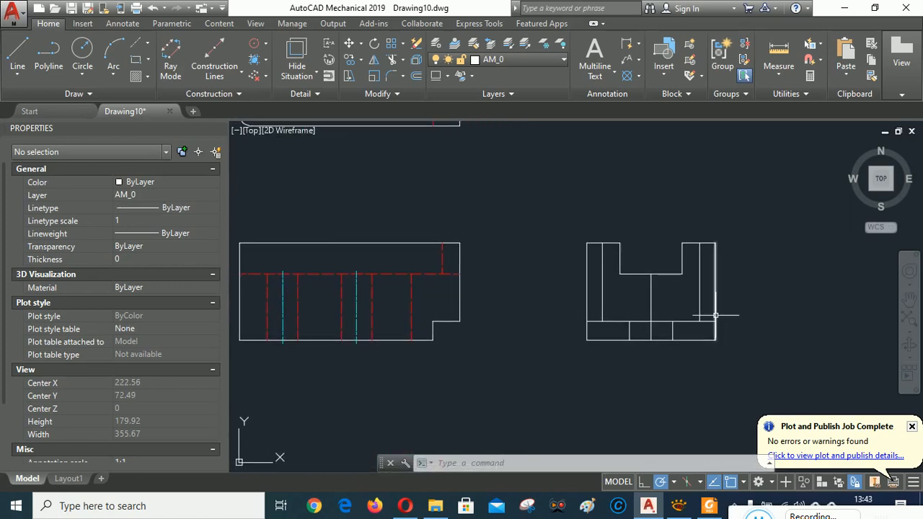
pyautogui.moveTo(715, 315)
pyautogui.mouseDown(button='middle')
pyautogui.moveTo(756, 279)
pyautogui.moveTo(761, 306)
pyautogui.mouseUp(button='middle')
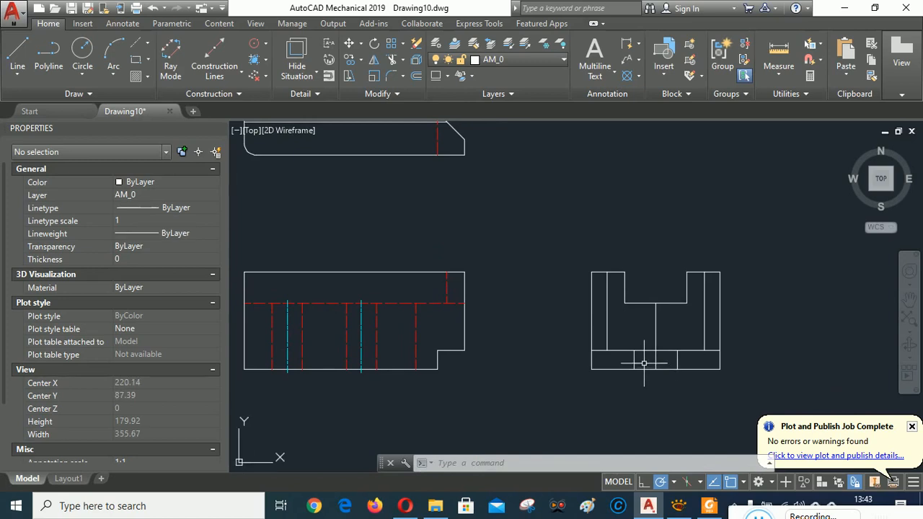
pyautogui.scroll(4, 651, 354)
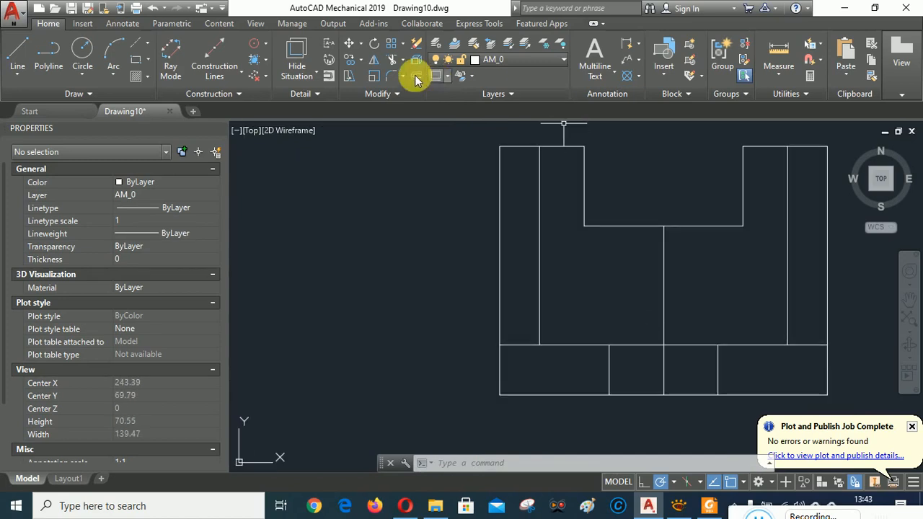
pyautogui.click(392, 44)
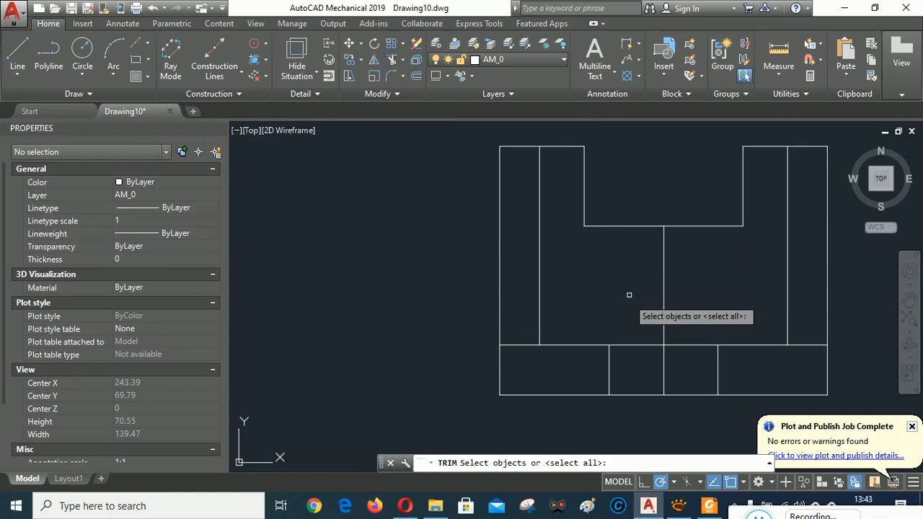
pyautogui.click(609, 373)
pyautogui.click(718, 368)
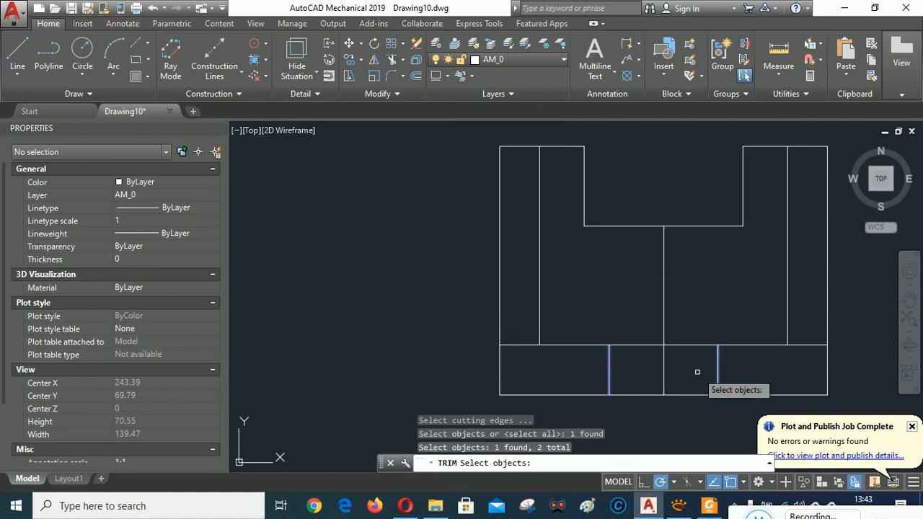
pyautogui.press('Return')
pyautogui.click(700, 345)
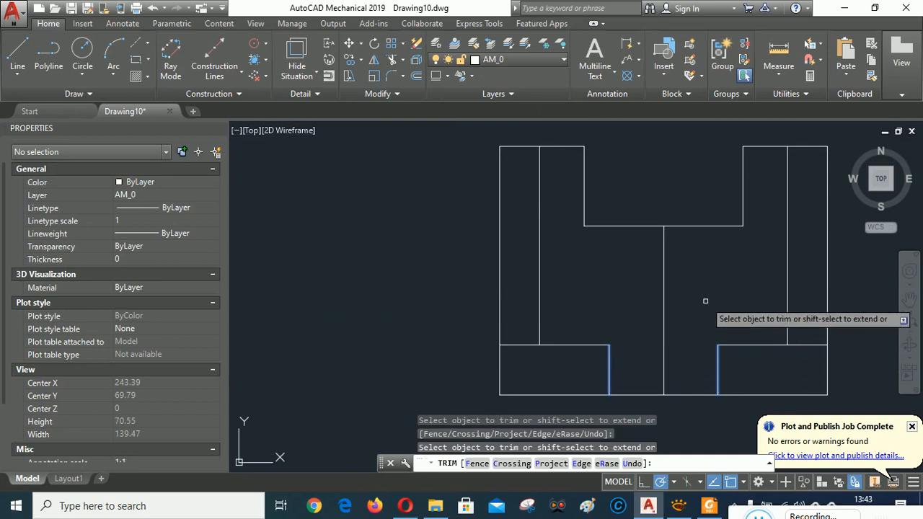
pyautogui.rightClick(703, 300)
pyautogui.click(701, 299)
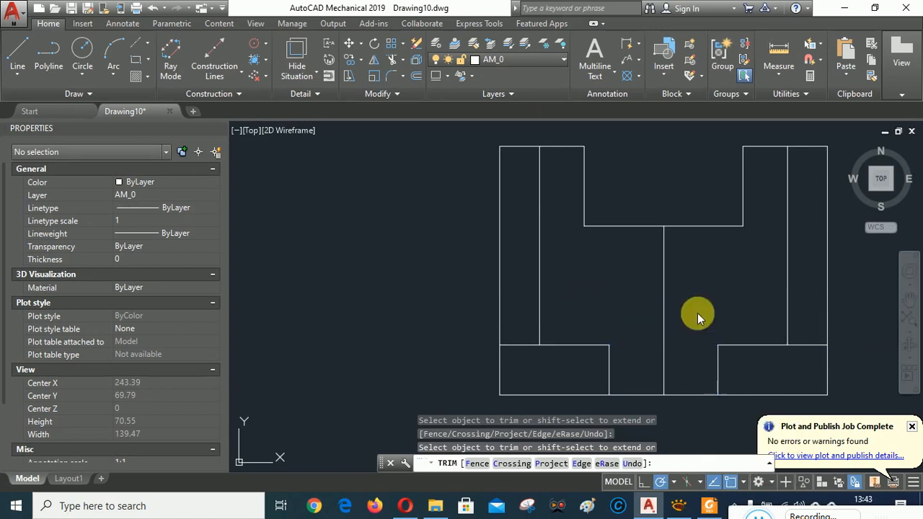
pyautogui.press('Escape')
pyautogui.scroll(-4, 692, 311)
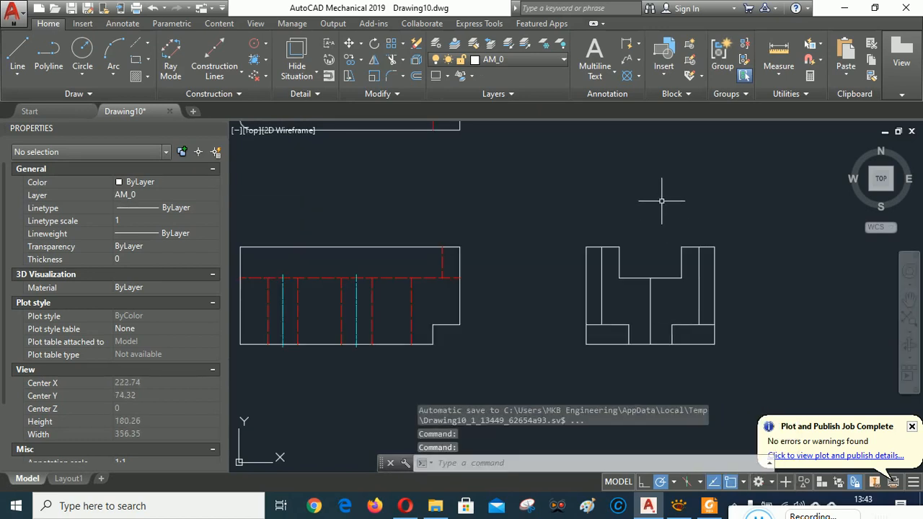
pyautogui.moveTo(661, 201)
pyautogui.mouseDown(button='middle')
pyautogui.moveTo(651, 262)
pyautogui.moveTo(655, 344)
pyautogui.moveTo(652, 296)
pyautogui.mouseUp(button='middle')
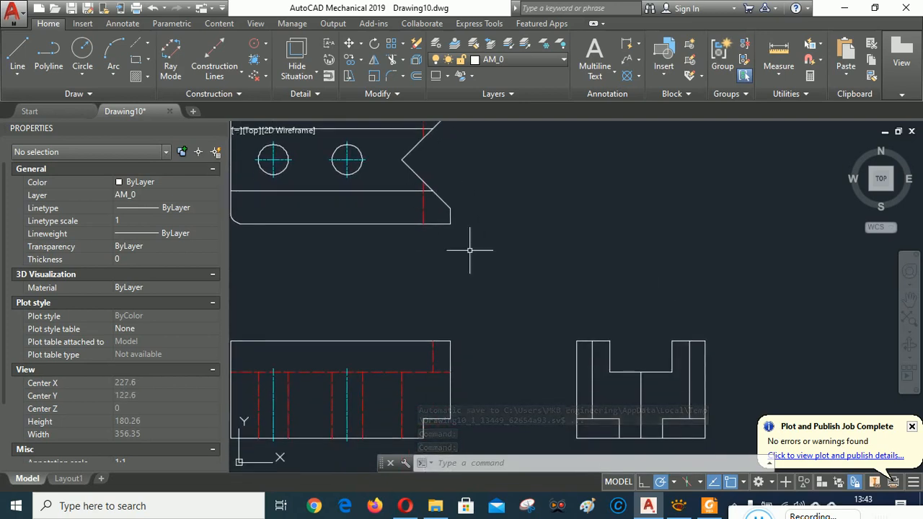
pyautogui.moveTo(653, 365); pyautogui.dragTo(635, 261, button='middle')
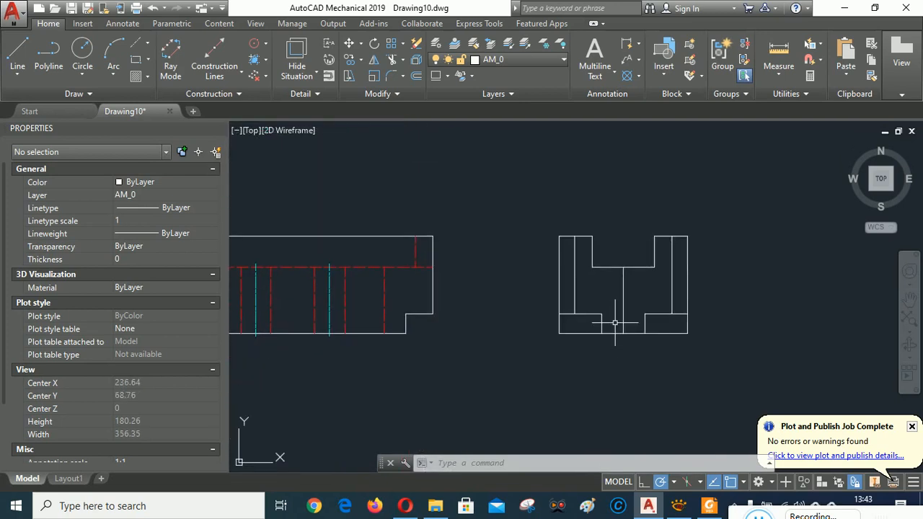
pyautogui.scroll(2, 615, 323)
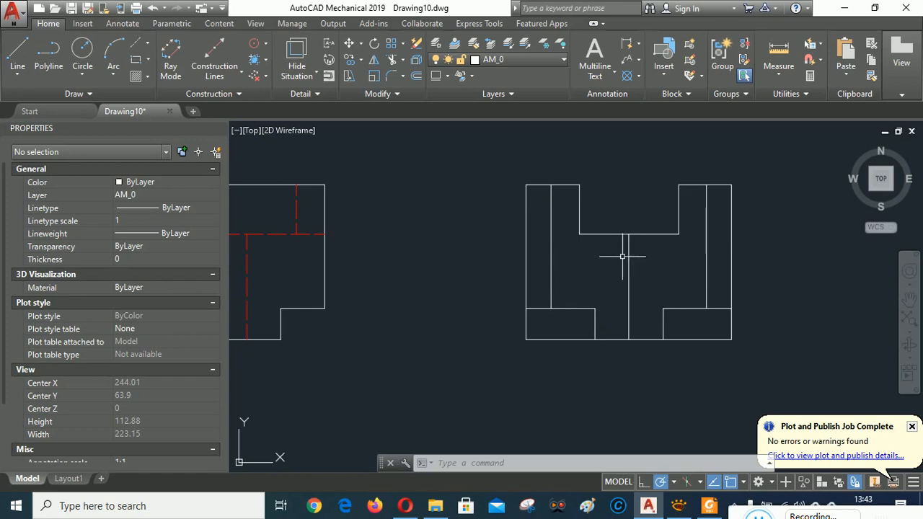
pyautogui.scroll(-4, 663, 336)
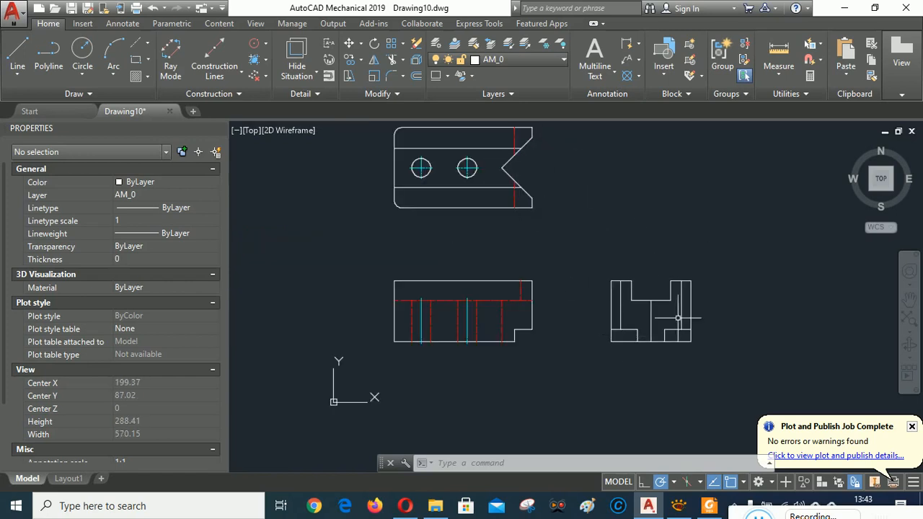
# Step: Start a standard through hole for the side view, choosing ISO 273: 1979 normal in its Front representation
pyautogui.scroll(2, 634, 282)
pyautogui.moveTo(682, 256)
pyautogui.mouseDown(button='middle')
pyautogui.moveTo(723, 324)
pyautogui.moveTo(733, 372)
pyautogui.moveTo(706, 266)
pyautogui.moveTo(728, 277)
pyautogui.moveTo(737, 305)
pyautogui.moveTo(713, 268)
pyautogui.moveTo(717, 173)
pyautogui.moveTo(774, 243)
pyautogui.moveTo(793, 367)
pyautogui.mouseUp(button='middle')
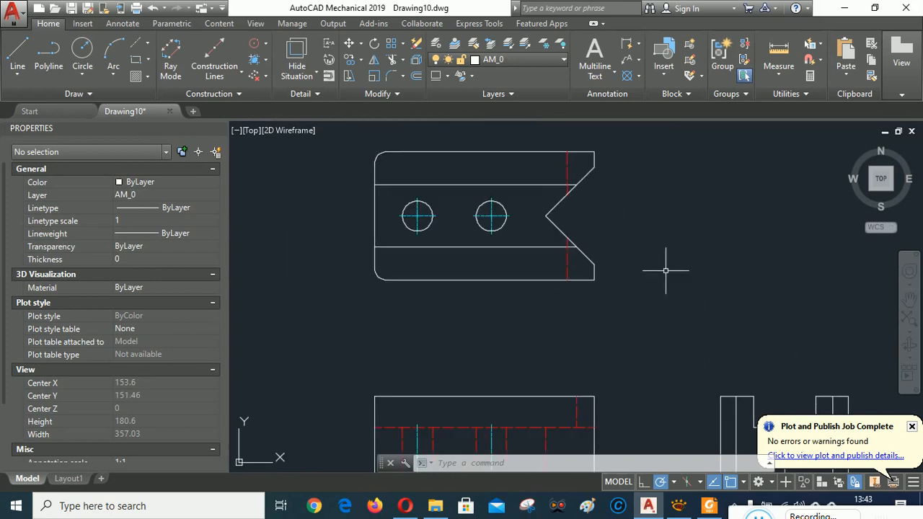
pyautogui.moveTo(665, 270)
pyautogui.mouseDown(button='middle')
pyautogui.moveTo(657, 351)
pyautogui.moveTo(623, 374)
pyautogui.moveTo(589, 167)
pyautogui.moveTo(607, 252)
pyautogui.moveTo(593, 209)
pyautogui.moveTo(578, 200)
pyautogui.moveTo(587, 234)
pyautogui.moveTo(589, 127)
pyautogui.moveTo(579, 131)
pyautogui.mouseUp(button='middle')
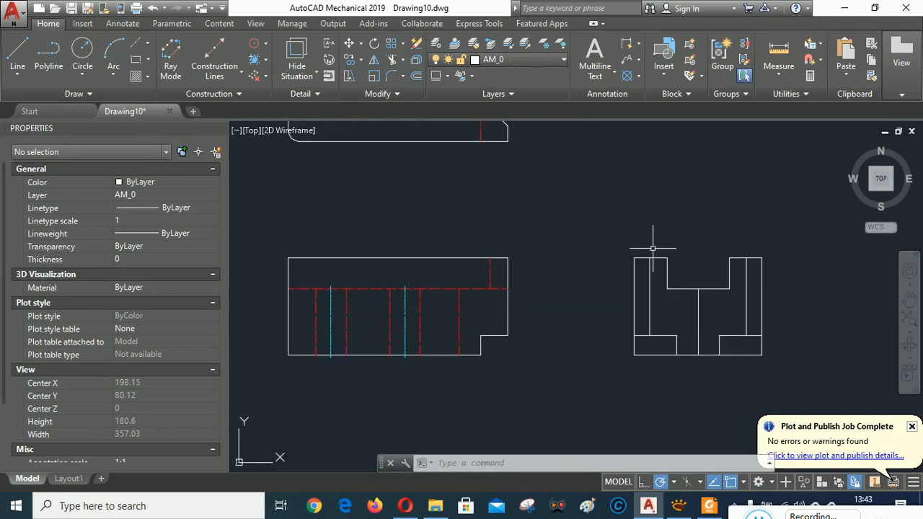
pyautogui.moveTo(570, 257)
pyautogui.mouseDown(button='middle')
pyautogui.moveTo(581, 281)
pyautogui.moveTo(533, 323)
pyautogui.moveTo(504, 255)
pyautogui.moveTo(512, 238)
pyautogui.mouseUp(button='middle')
pyautogui.scroll(4, 616, 308)
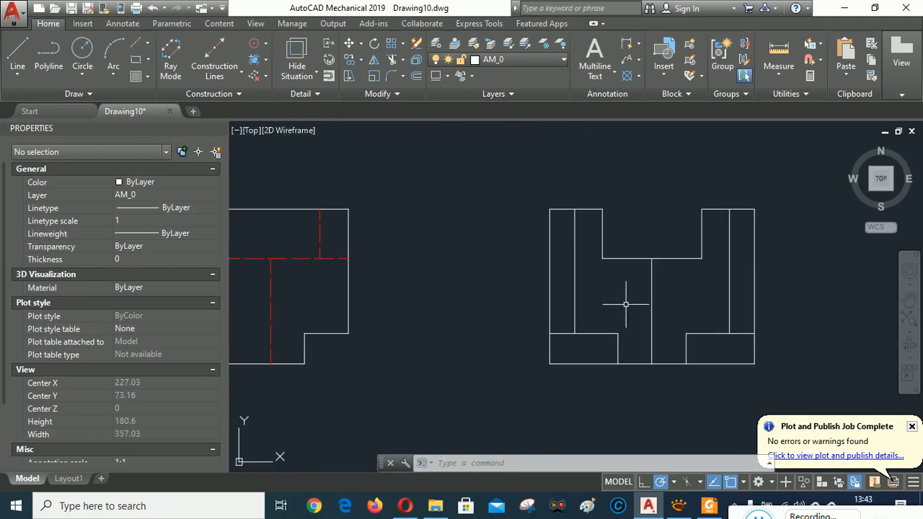
pyautogui.scroll(2, 267, 181)
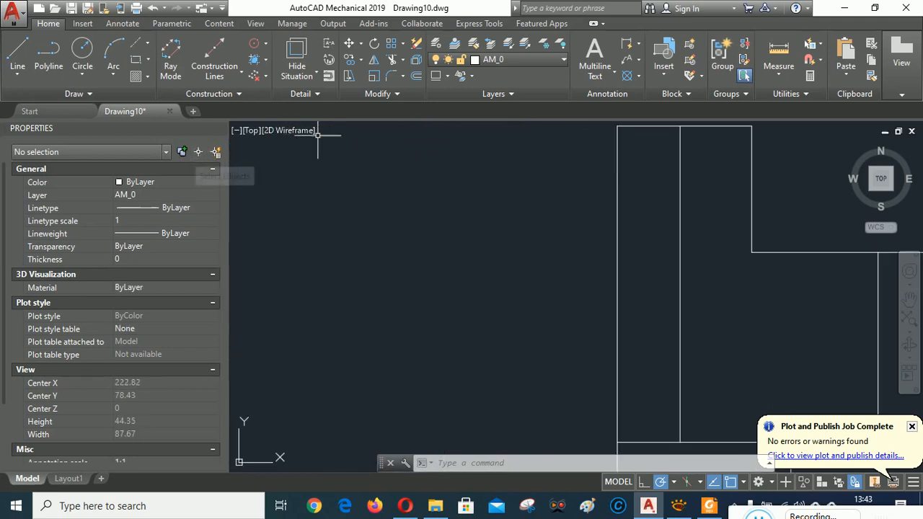
pyautogui.click(223, 25)
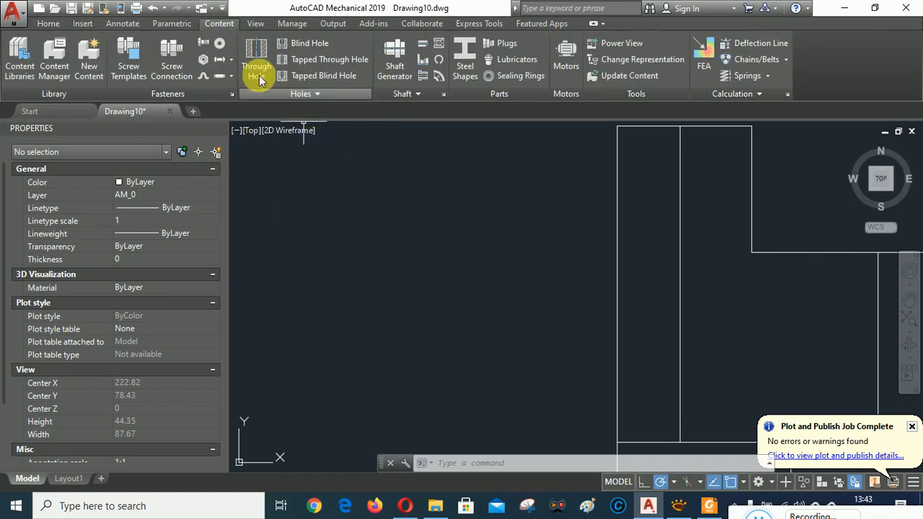
pyautogui.click(257, 49)
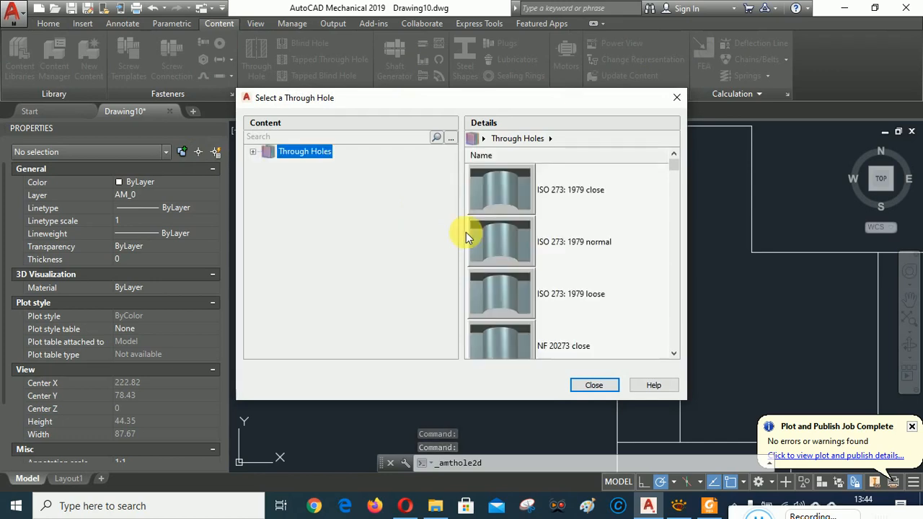
pyautogui.doubleClick(517, 245)
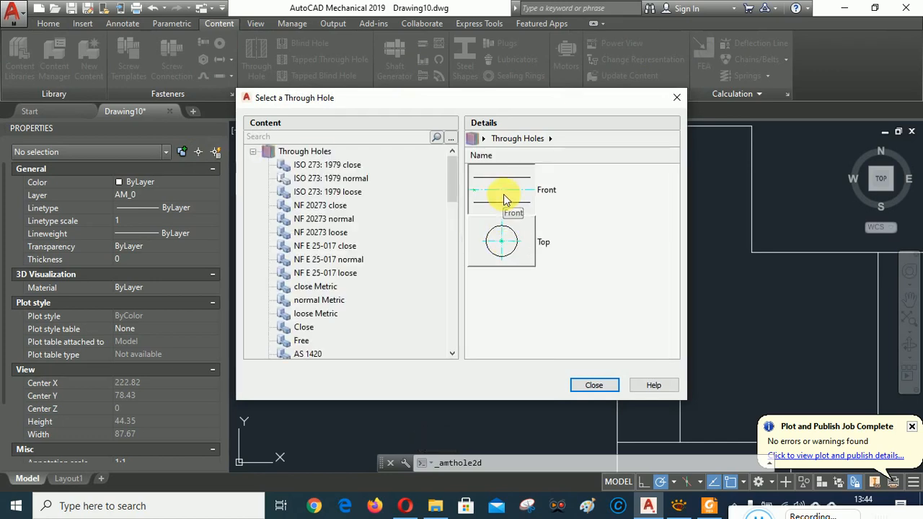
pyautogui.doubleClick(505, 200)
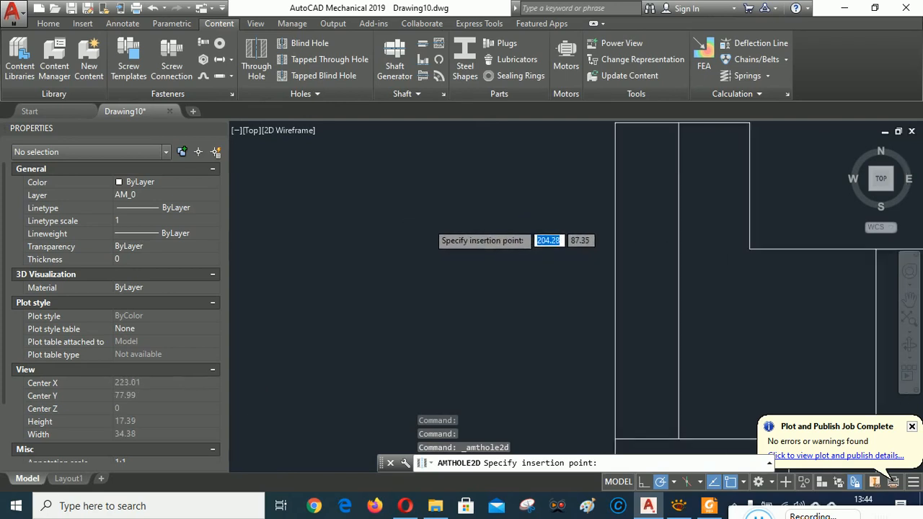
# Step: Place the hole from the midpoint of the side view's slot floor down to the bottom edge, with nominal size M14
pyautogui.scroll(-4, 588, 274)
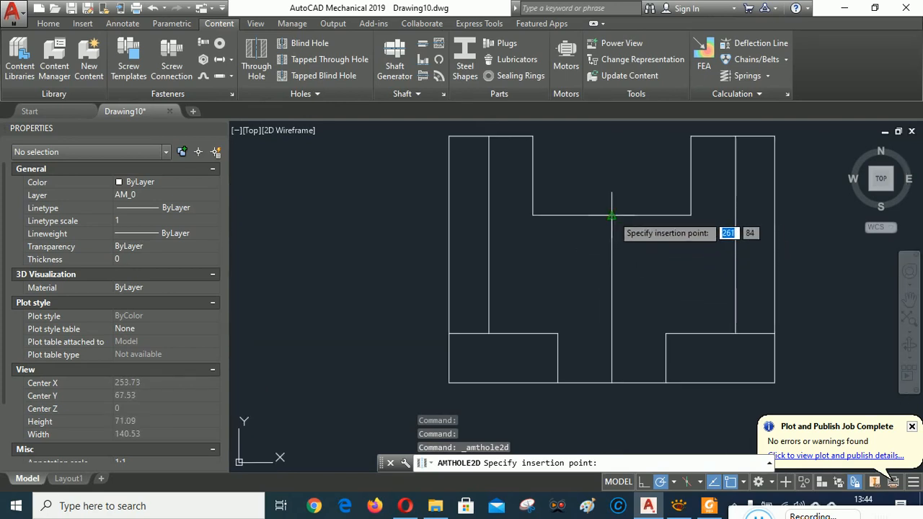
pyautogui.click(612, 215)
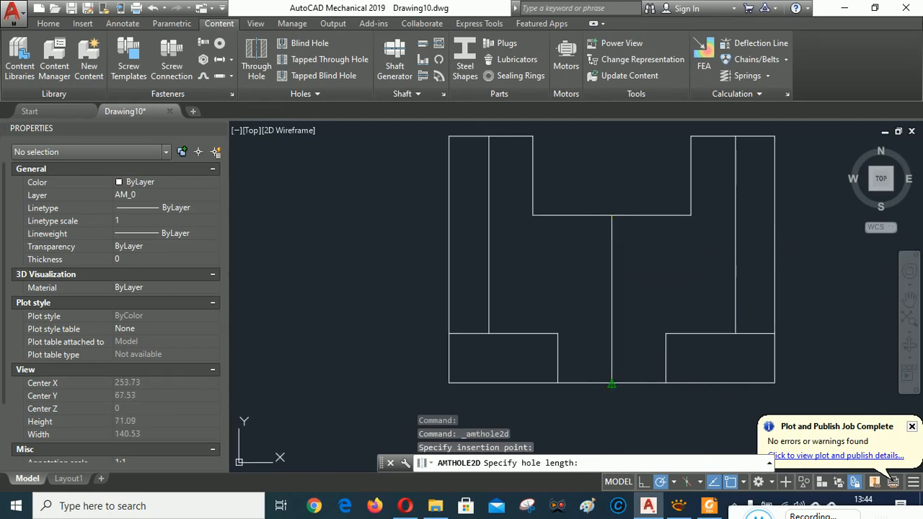
pyautogui.click(611, 383)
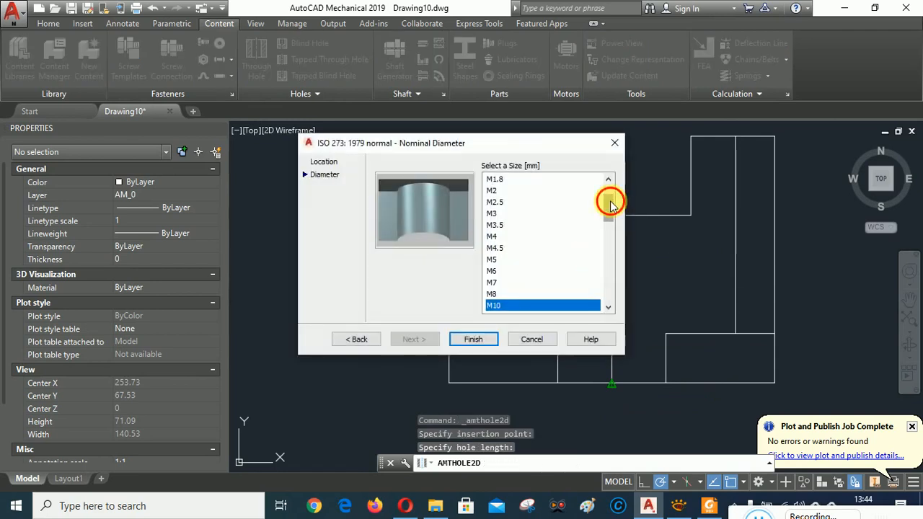
pyautogui.moveTo(610, 204); pyautogui.dragTo(613, 216)
pyautogui.click(496, 270)
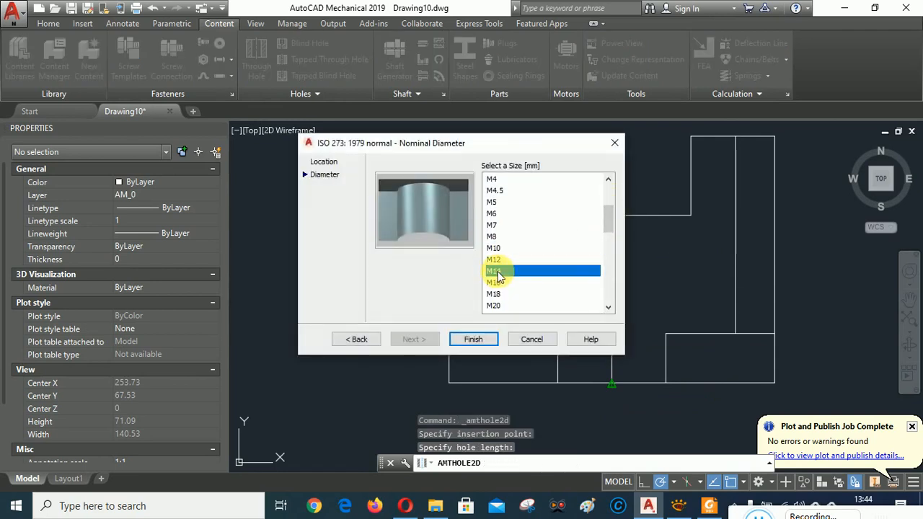
pyautogui.click(476, 340)
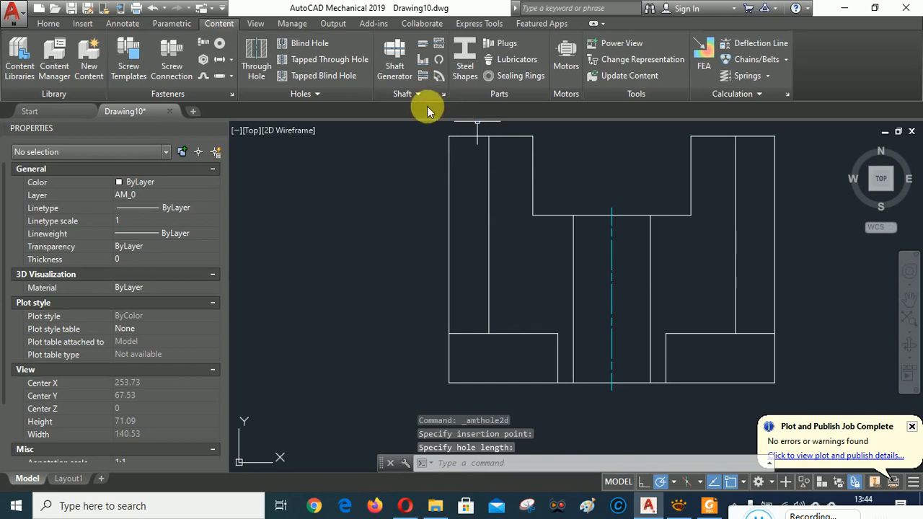
# Step: Explode the side view's inserted hole and match its two edges to the front view's red dashed hidden line
pyautogui.click(45, 23)
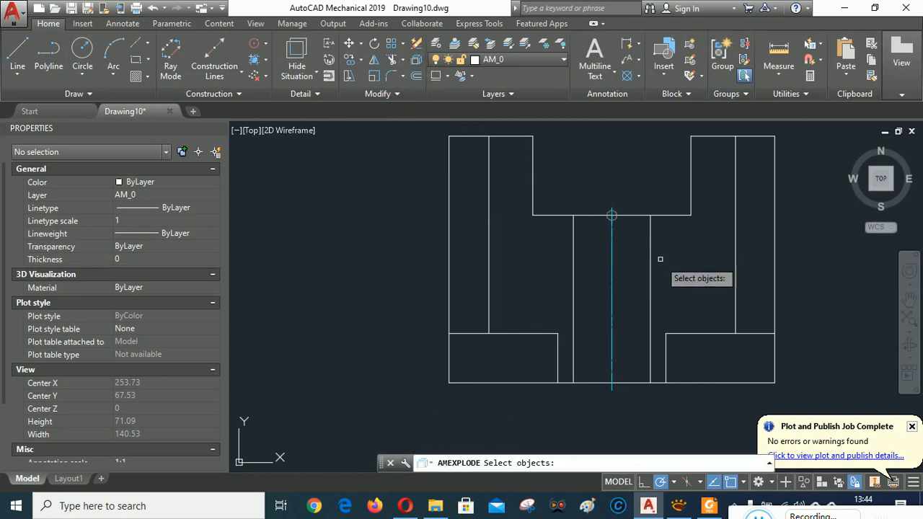
pyautogui.press('Return')
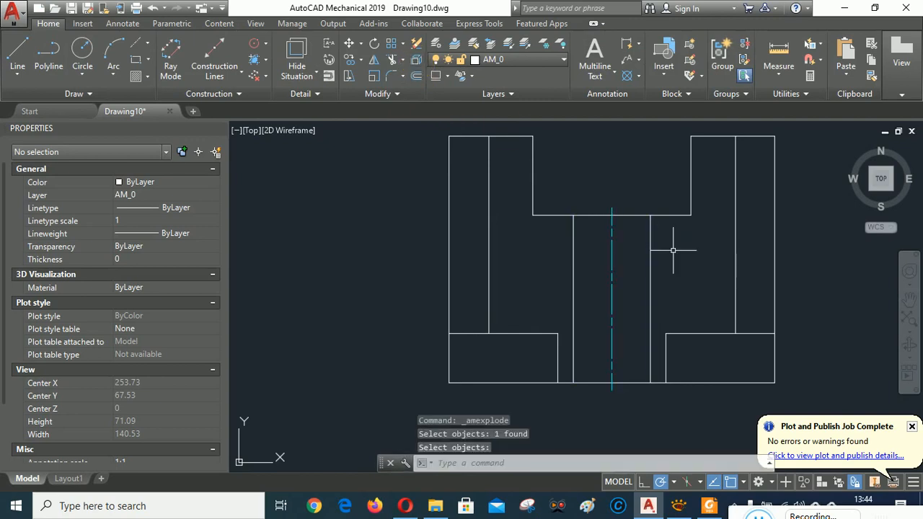
pyautogui.scroll(-3, 687, 296)
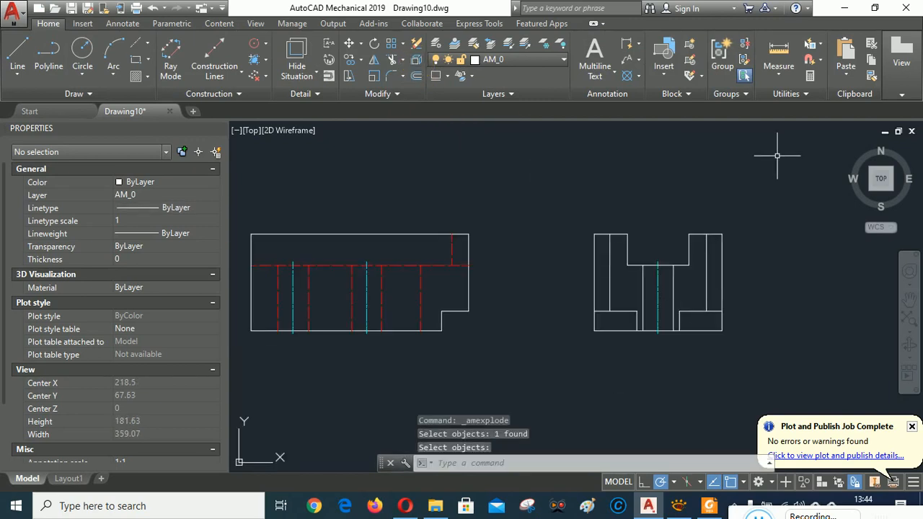
pyautogui.click(875, 85)
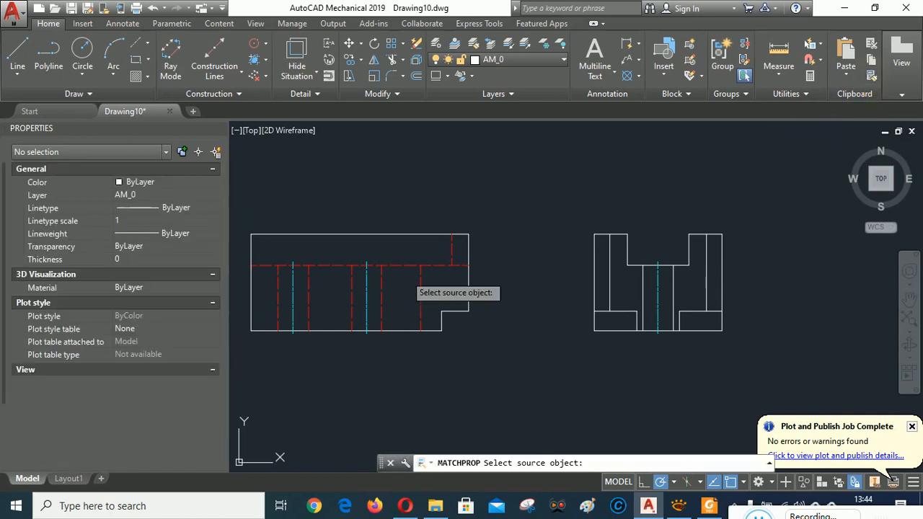
pyautogui.click(415, 265)
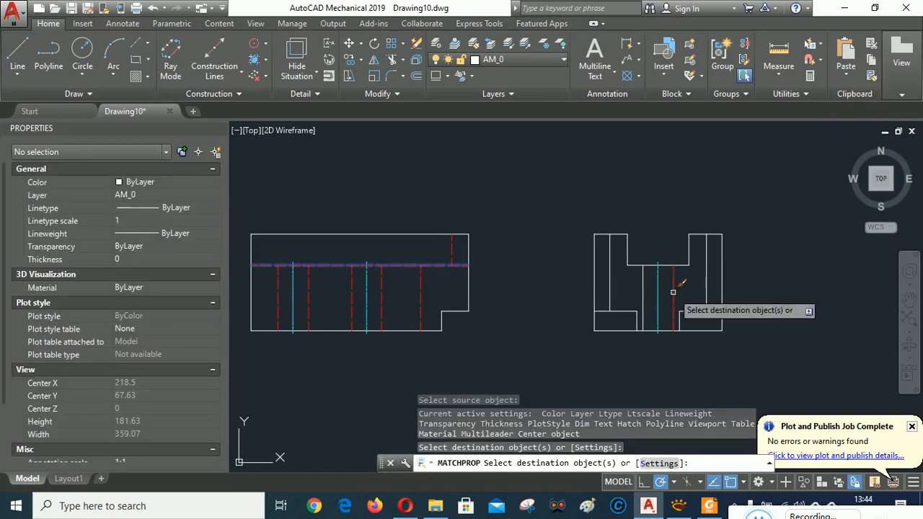
pyautogui.click(642, 290)
pyautogui.rightClick(785, 291)
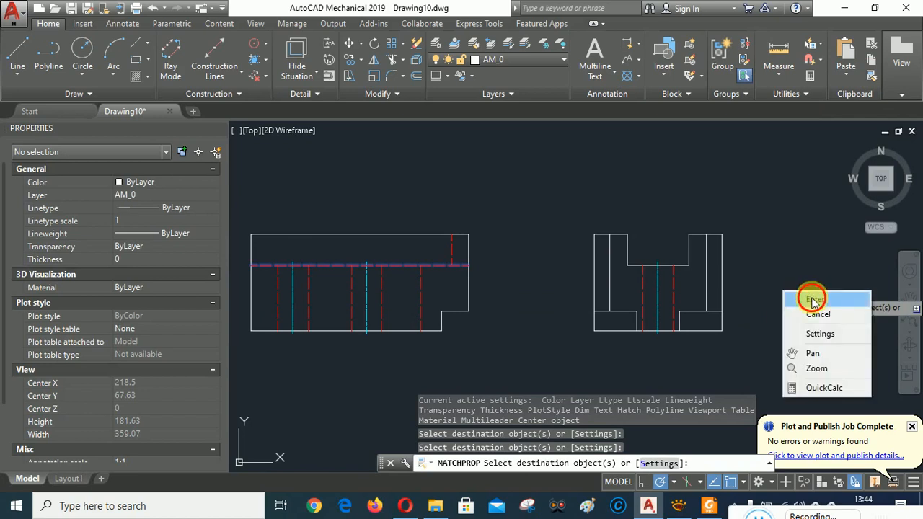
pyautogui.click(813, 300)
# Step: Draw a vertical line along the side view's hole axis, from the slot floor's midpoint to the bottom edge
pyautogui.scroll(5, 655, 298)
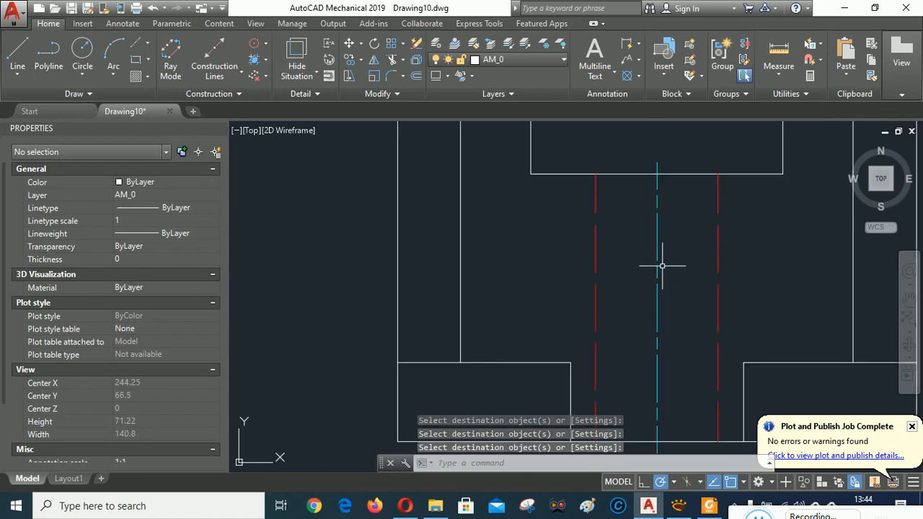
pyautogui.scroll(-2, 660, 258)
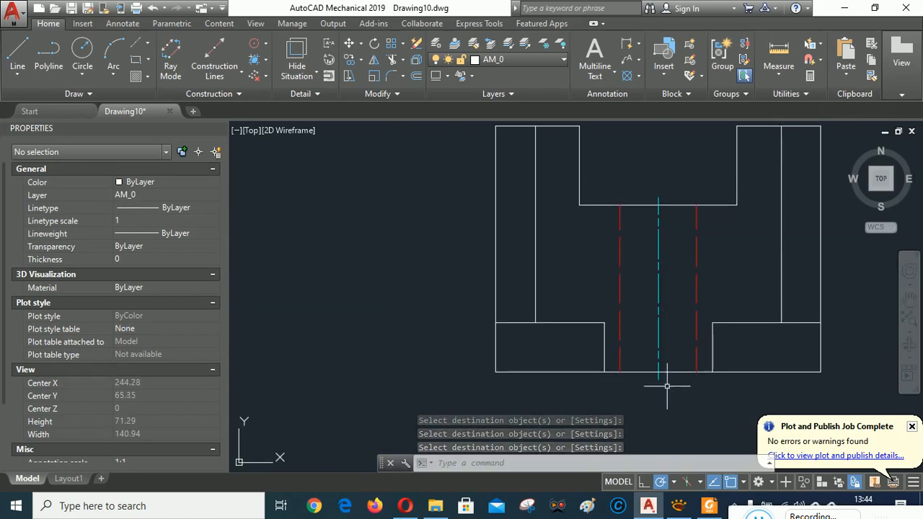
pyautogui.scroll(2, 667, 336)
pyautogui.scroll(-2, 636, 332)
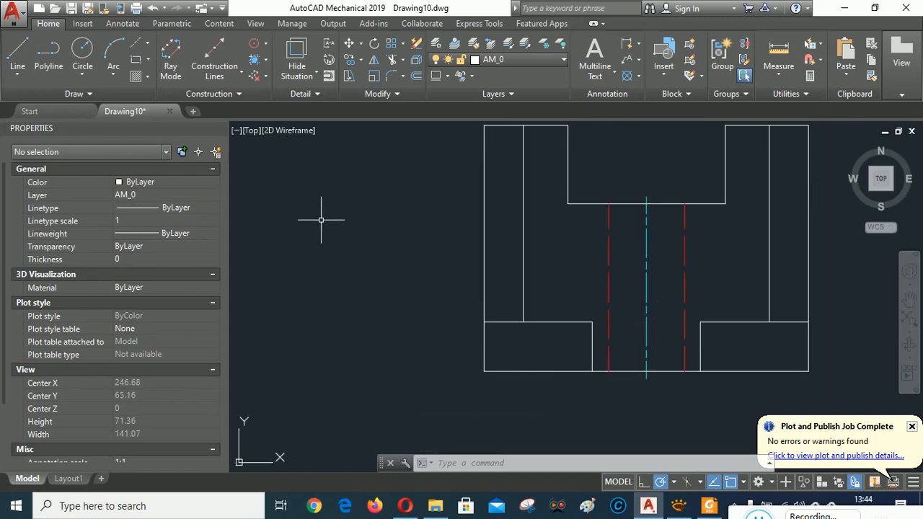
pyautogui.click(18, 51)
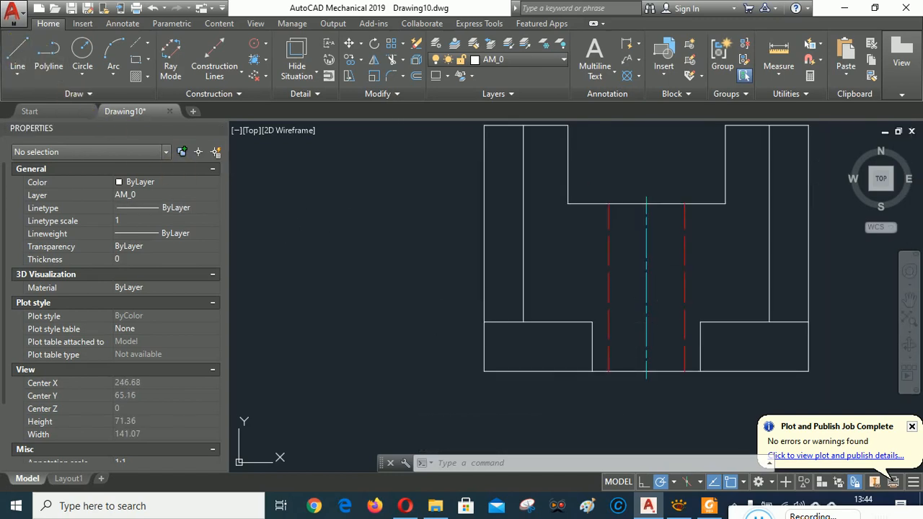
pyautogui.click(647, 204)
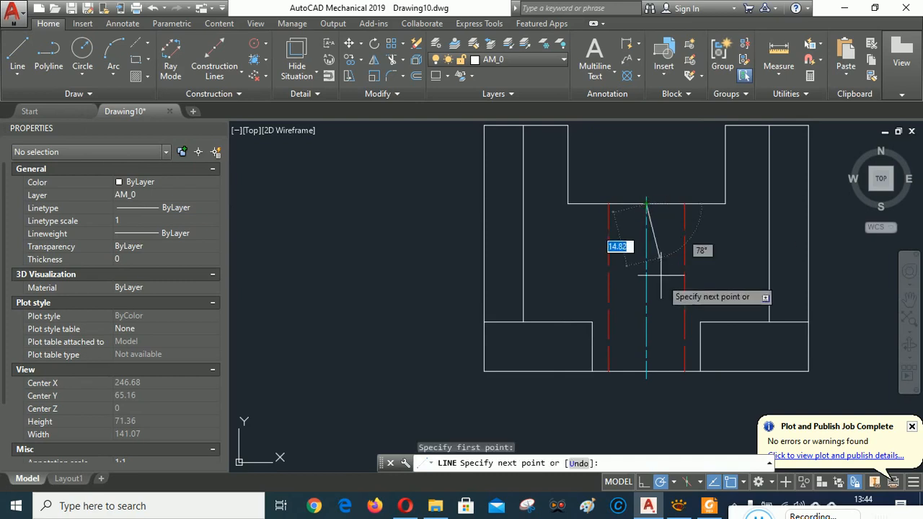
pyautogui.click(646, 371)
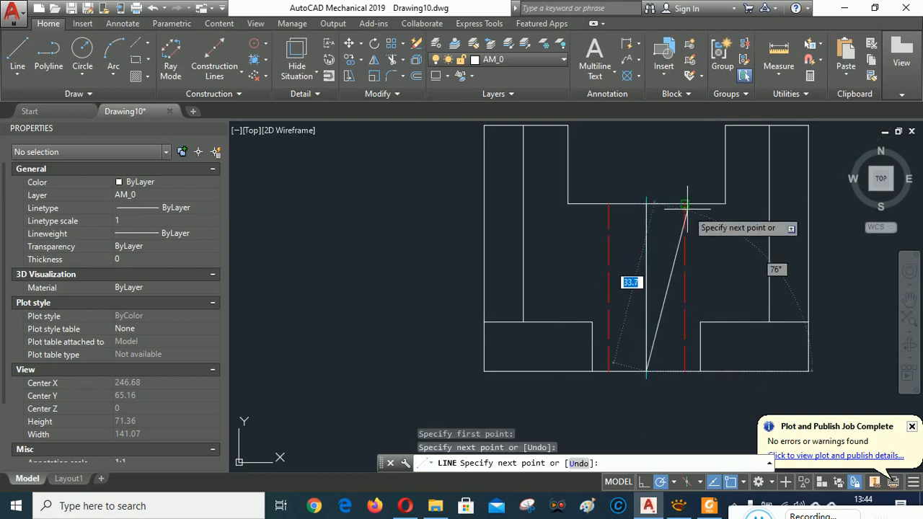
pyautogui.rightClick(691, 188)
pyautogui.click(722, 197)
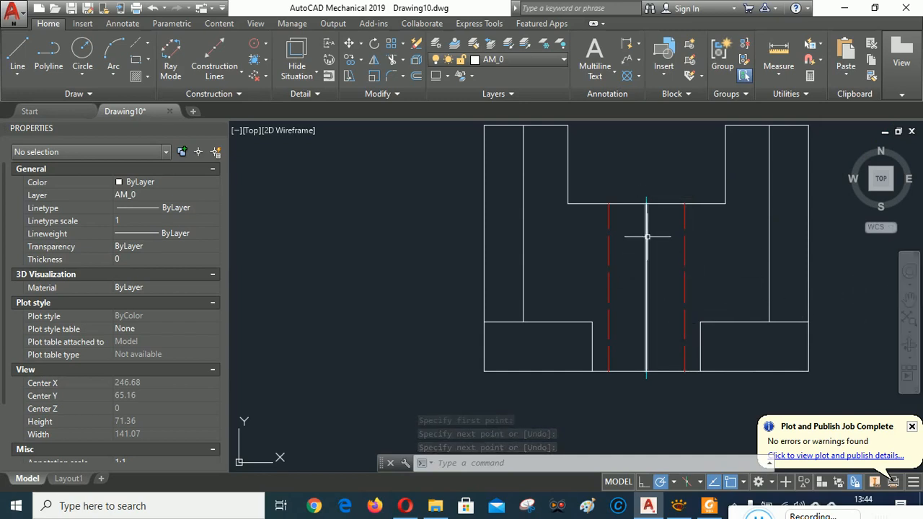
# Step: Examine the side view's hole and vertical edges together with the top and front views
pyautogui.scroll(2, 678, 341)
pyautogui.scroll(-4, 677, 342)
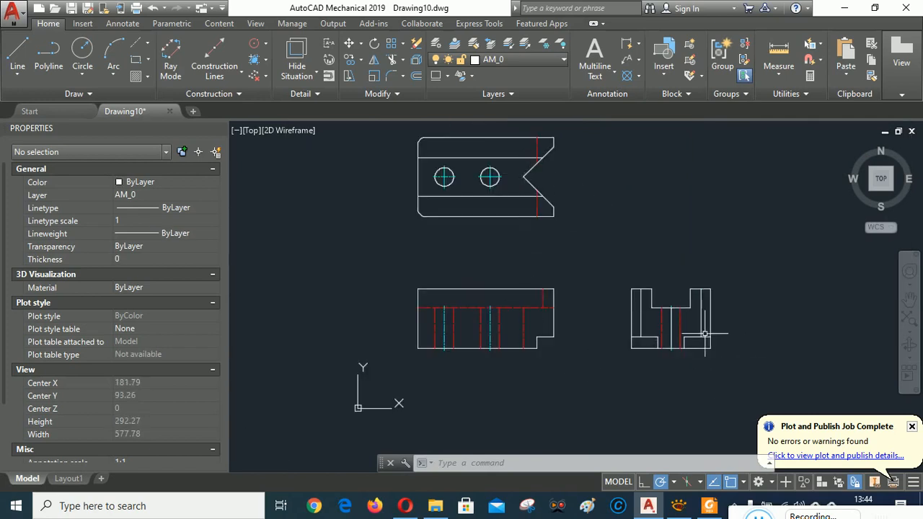
pyautogui.scroll(4, 669, 328)
pyautogui.scroll(-4, 791, 368)
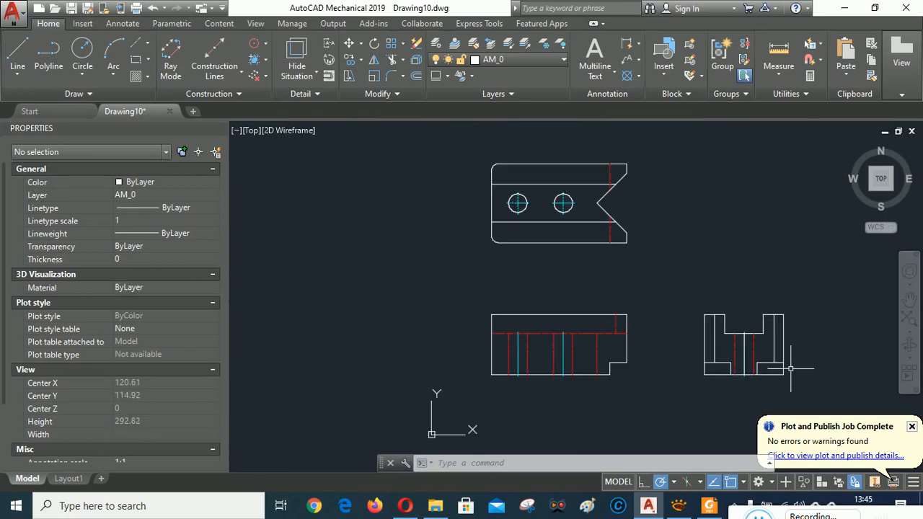
pyautogui.scroll(2, 764, 389)
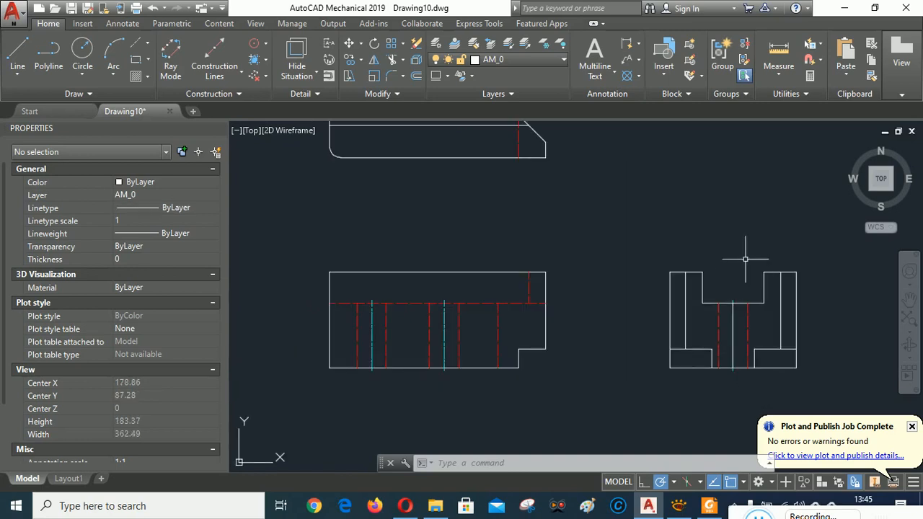
pyautogui.moveTo(742, 255)
pyautogui.mouseDown(button='middle')
pyautogui.moveTo(675, 238)
pyautogui.moveTo(506, 234)
pyautogui.moveTo(653, 247)
pyautogui.moveTo(669, 356)
pyautogui.mouseUp(button='middle')
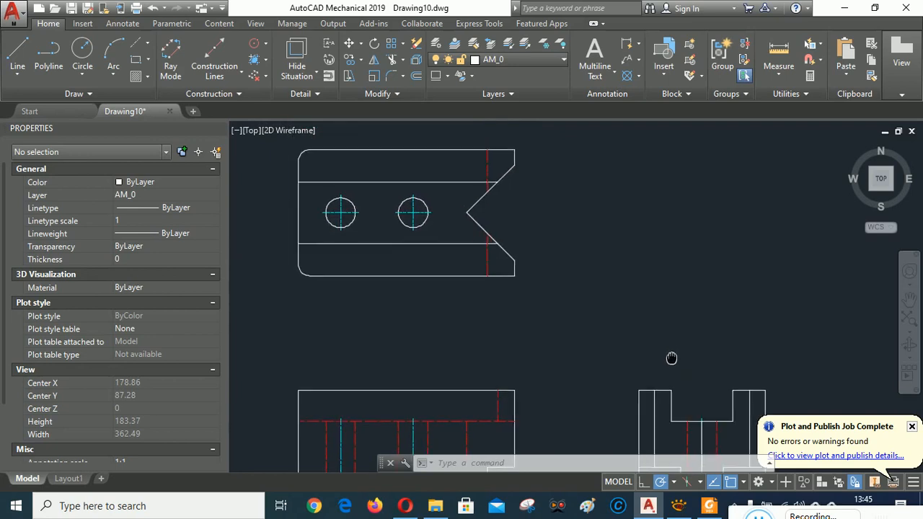
pyautogui.scroll(-2, 633, 274)
pyautogui.scroll(-1, 598, 281)
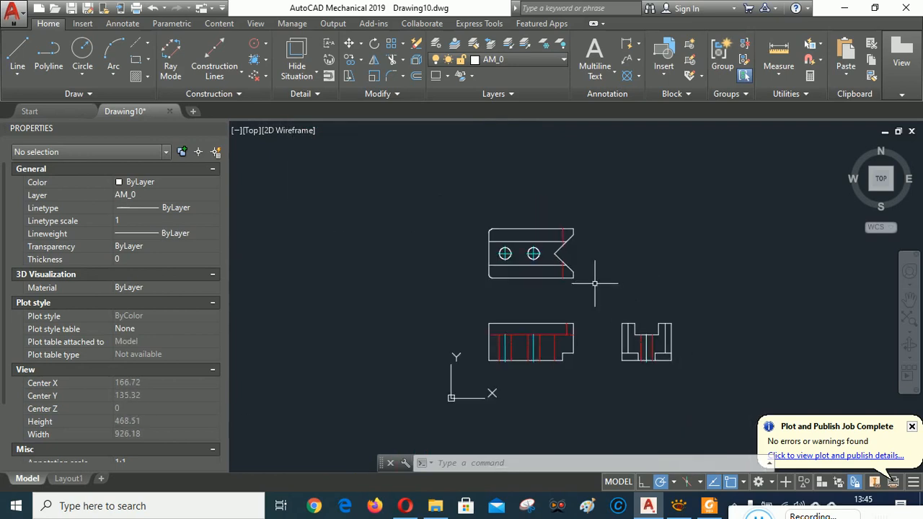
# Step: Switch to XnView to check the V stop reference drawing 3.26.jpg and compare it with the front view in AutoCAD Mechanical
pyautogui.click(681, 508)
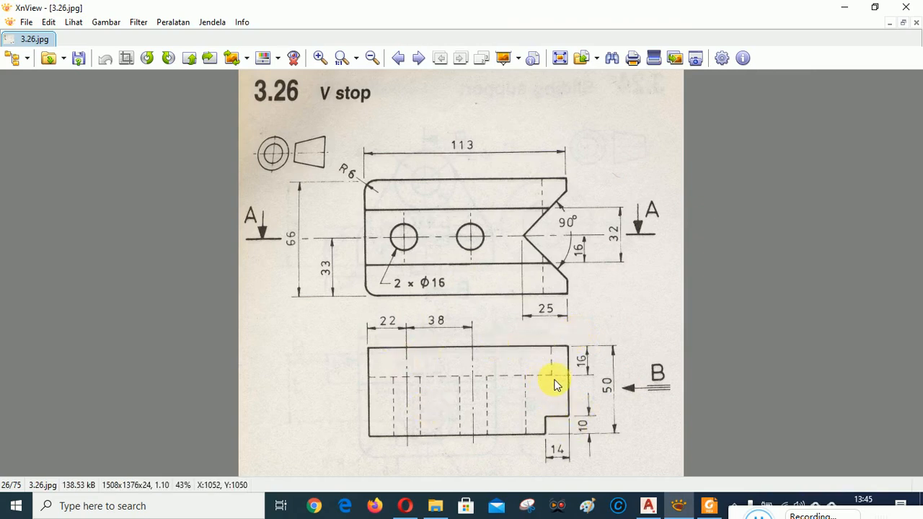
pyautogui.click(649, 508)
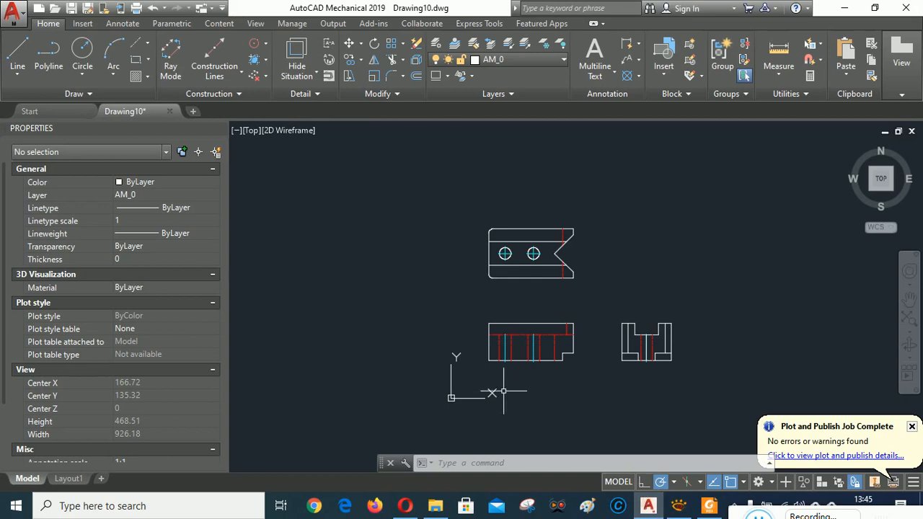
pyautogui.scroll(2, 487, 370)
pyautogui.scroll(3, 483, 368)
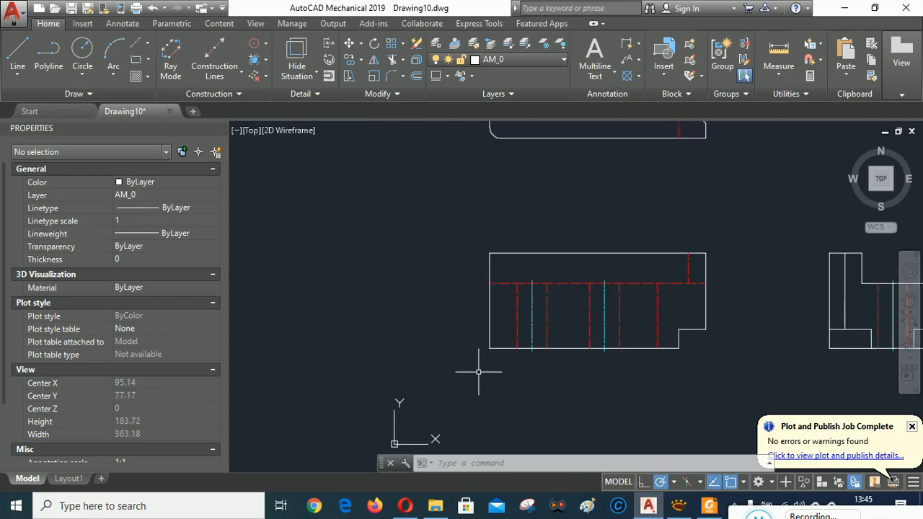
pyautogui.click(678, 510)
pyautogui.click(678, 509)
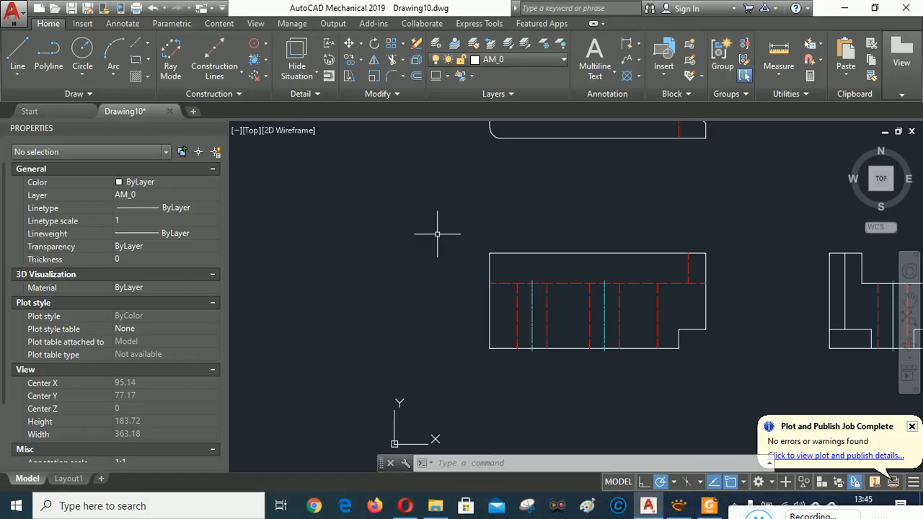
pyautogui.click(374, 65)
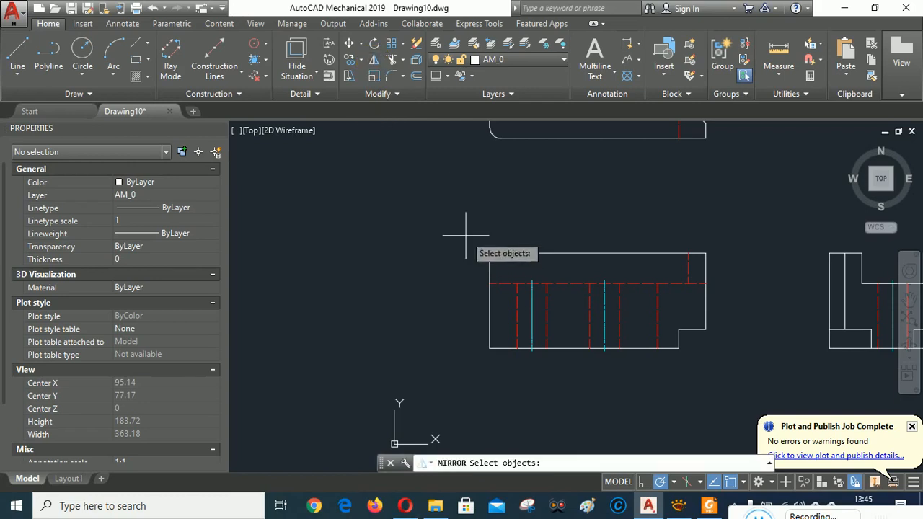
pyautogui.click(466, 236)
pyautogui.click(733, 389)
pyautogui.press('Return')
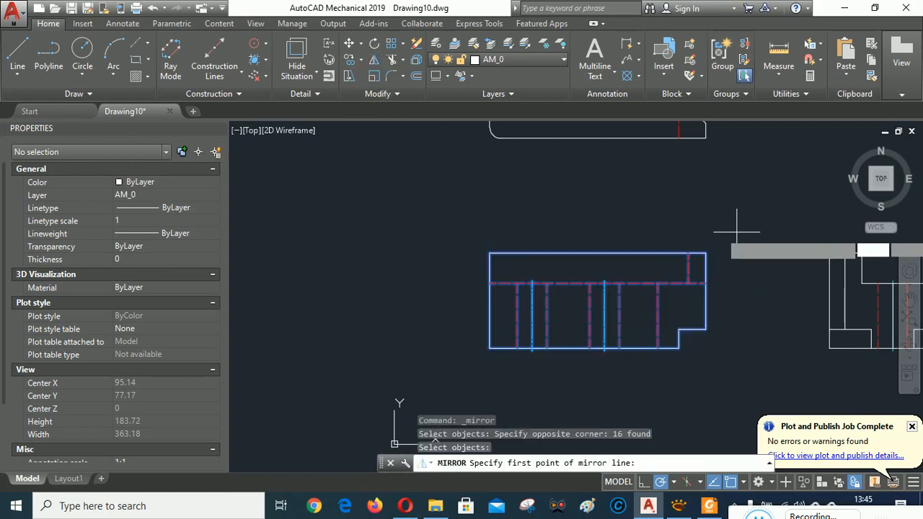
pyautogui.click(490, 253)
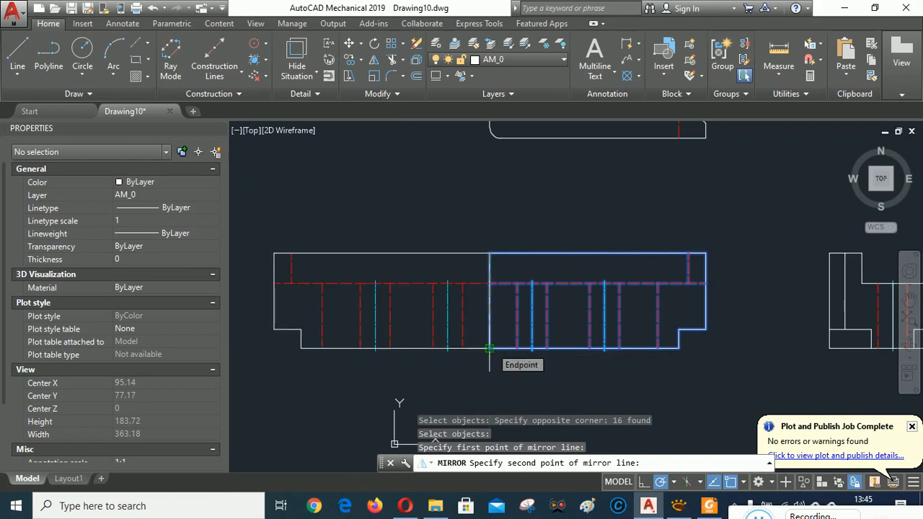
pyautogui.press('Escape')
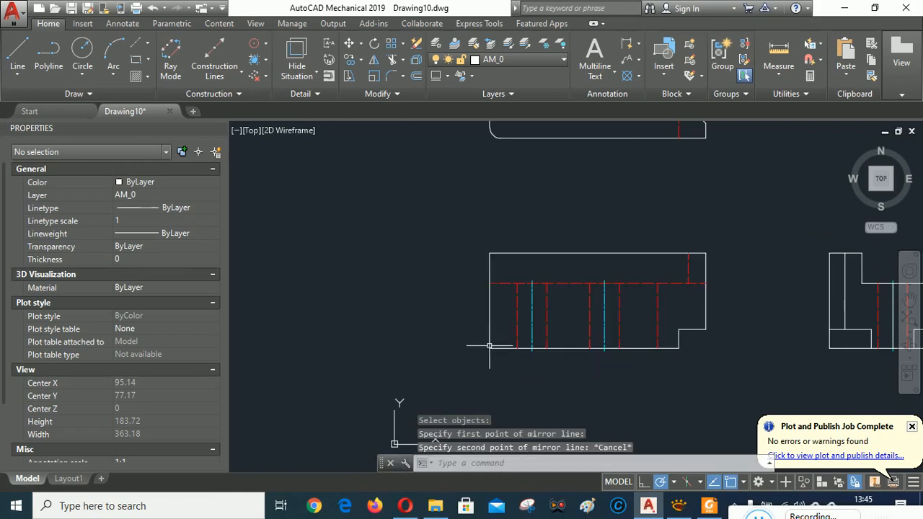
# Step: Mirror the whole front view about a vertical line set off to its left, keeping the source objects
pyautogui.click(376, 70)
pyautogui.click(472, 209)
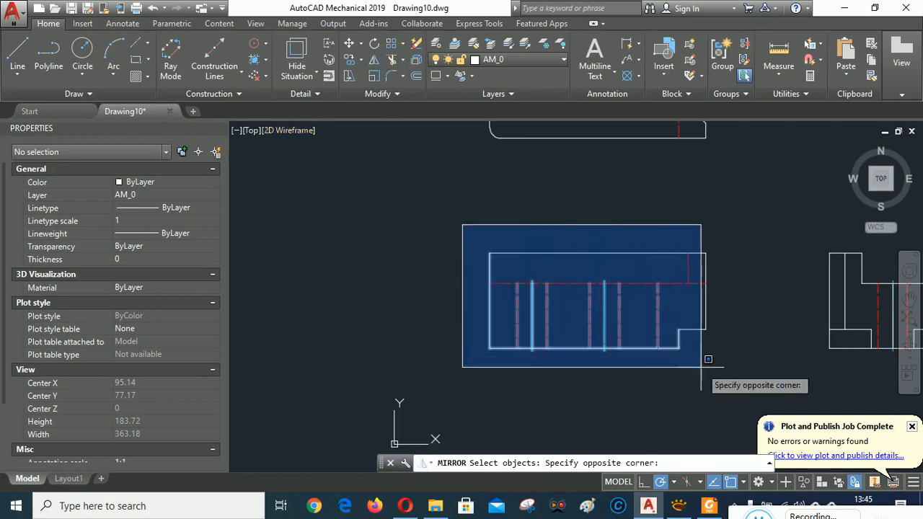
pyautogui.click(738, 344)
pyautogui.press('Return')
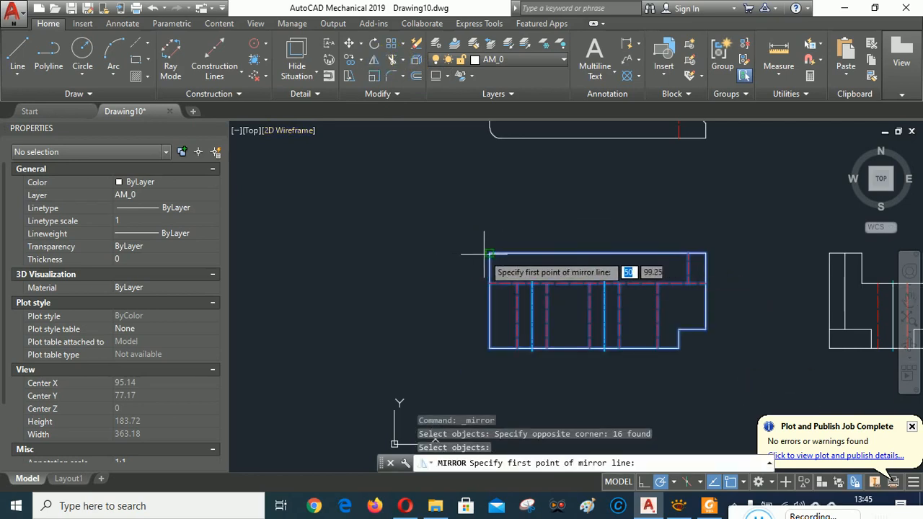
pyautogui.click(433, 254)
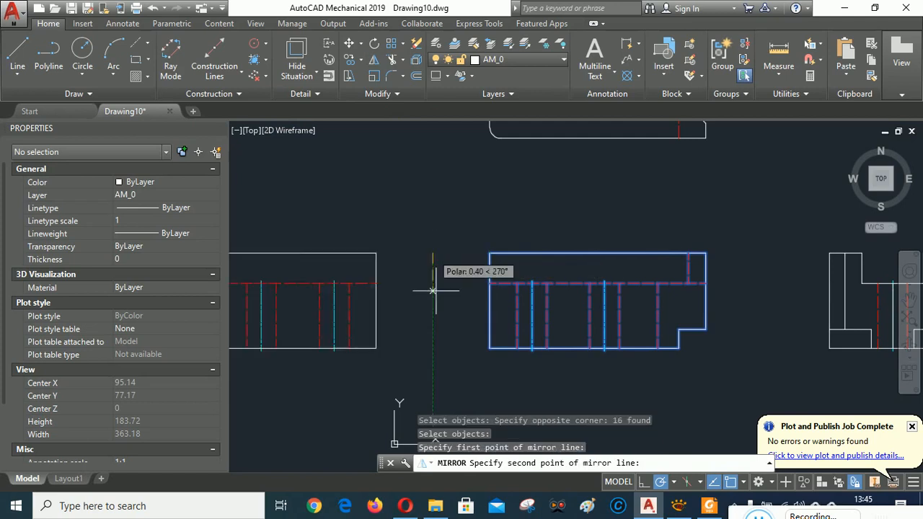
pyautogui.click(432, 361)
pyautogui.scroll(1, 658, 260)
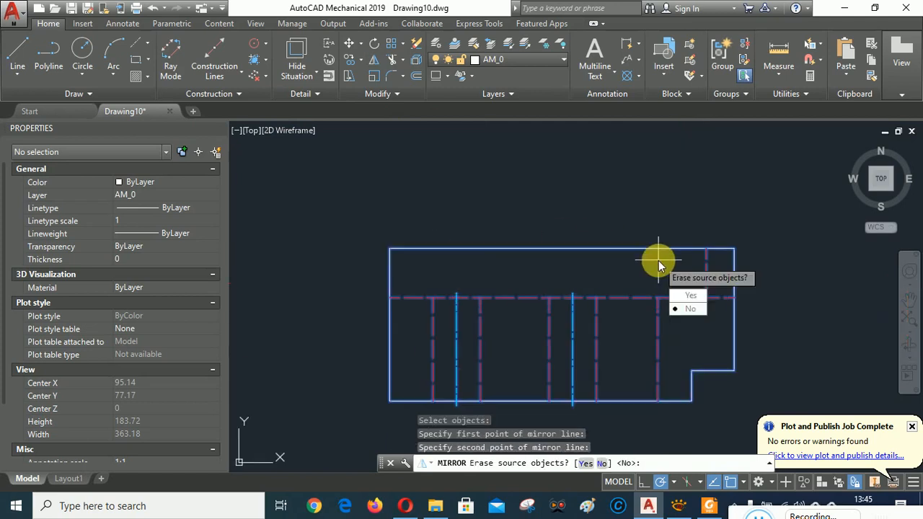
pyautogui.scroll(-3, 658, 261)
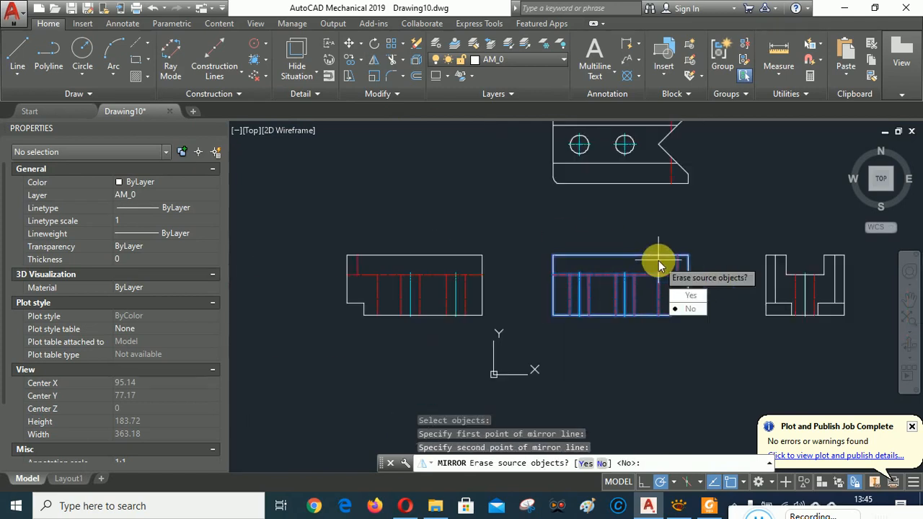
pyautogui.click(690, 309)
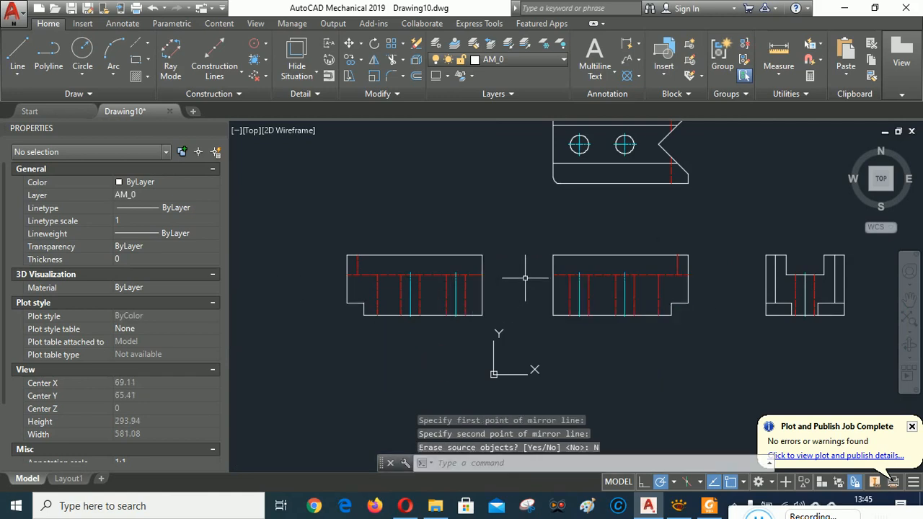
pyautogui.moveTo(525, 277)
pyautogui.mouseDown(button='middle')
pyautogui.moveTo(513, 390)
pyautogui.moveTo(486, 373)
pyautogui.moveTo(519, 241)
pyautogui.moveTo(521, 461)
pyautogui.moveTo(516, 401)
pyautogui.moveTo(531, 282)
pyautogui.moveTo(534, 296)
pyautogui.mouseUp(button='middle')
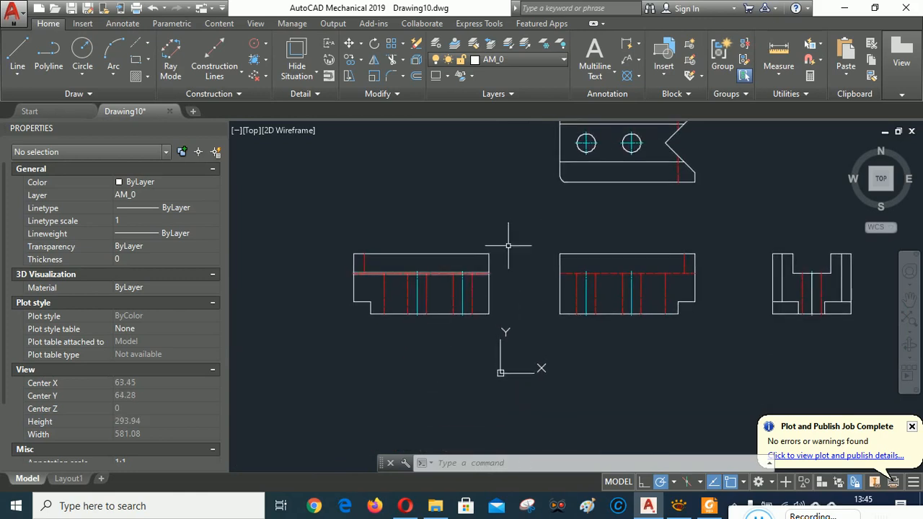
pyautogui.moveTo(508, 245); pyautogui.dragTo(513, 268, button='middle')
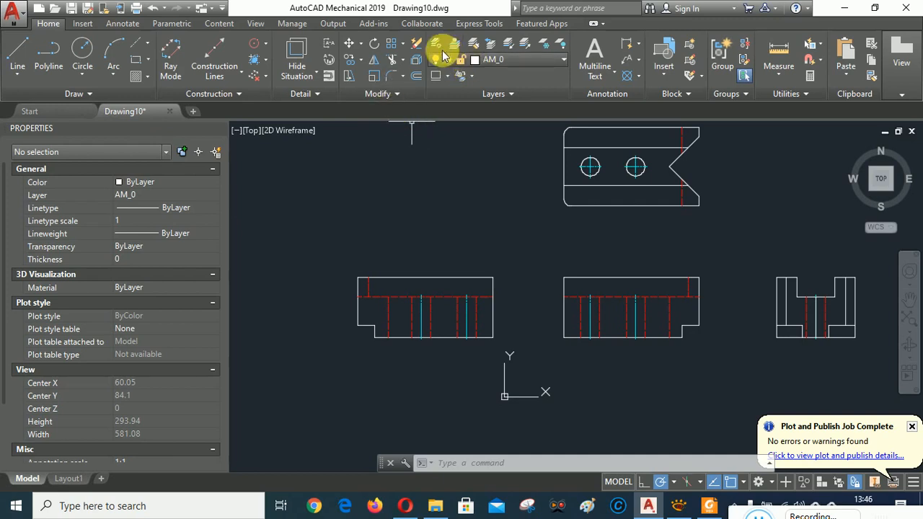
pyautogui.click(349, 43)
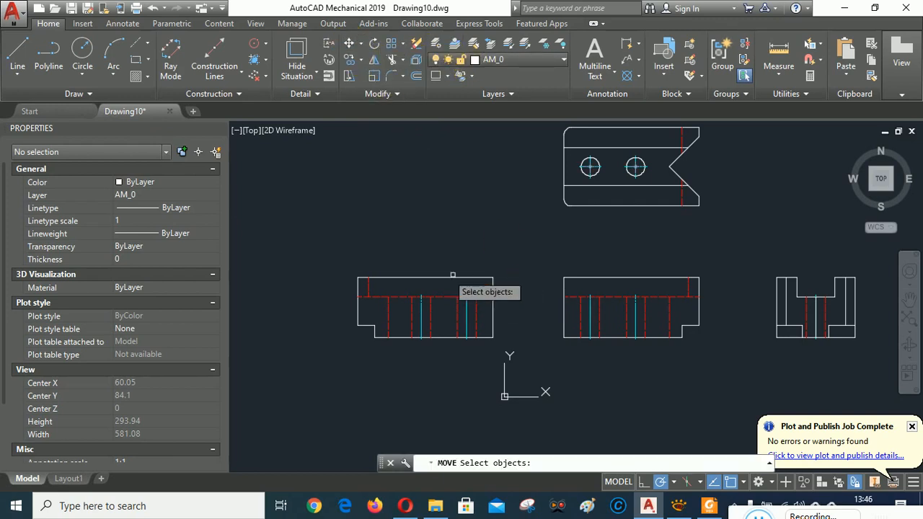
pyautogui.click(345, 264)
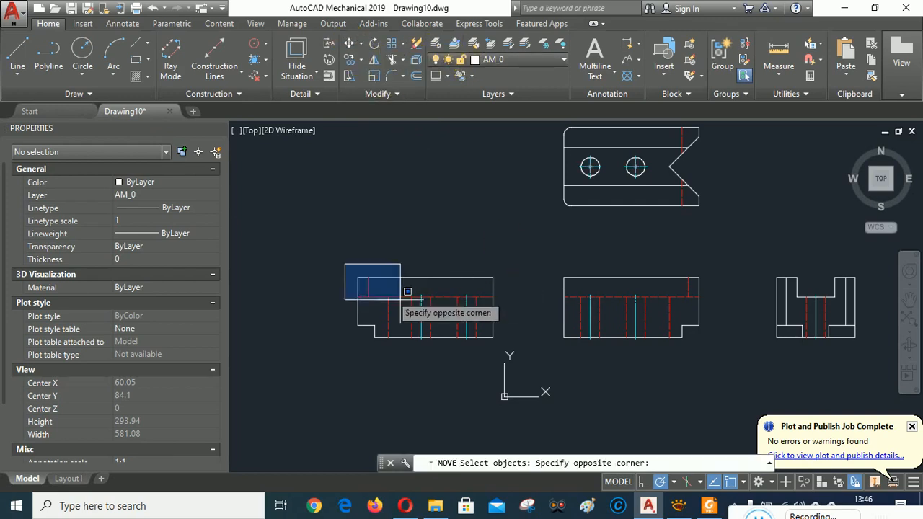
pyautogui.click(521, 358)
pyautogui.press('Return')
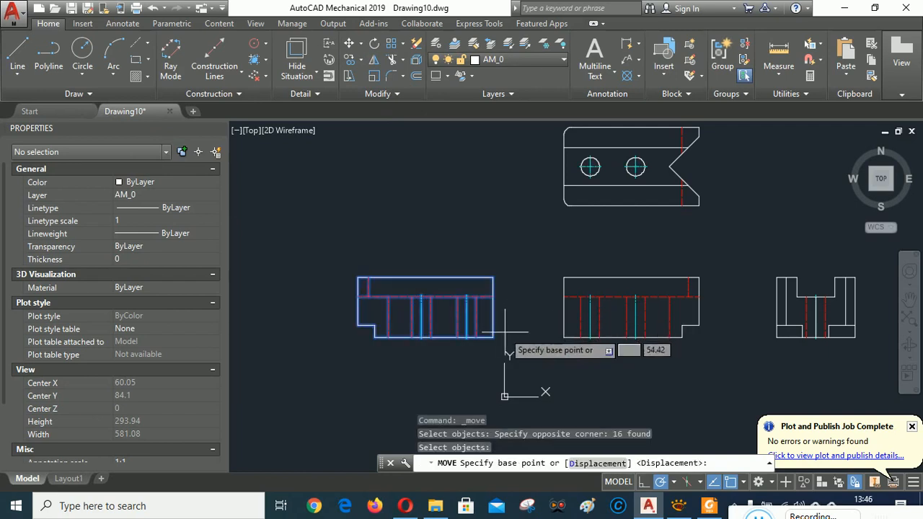
pyautogui.press('Escape')
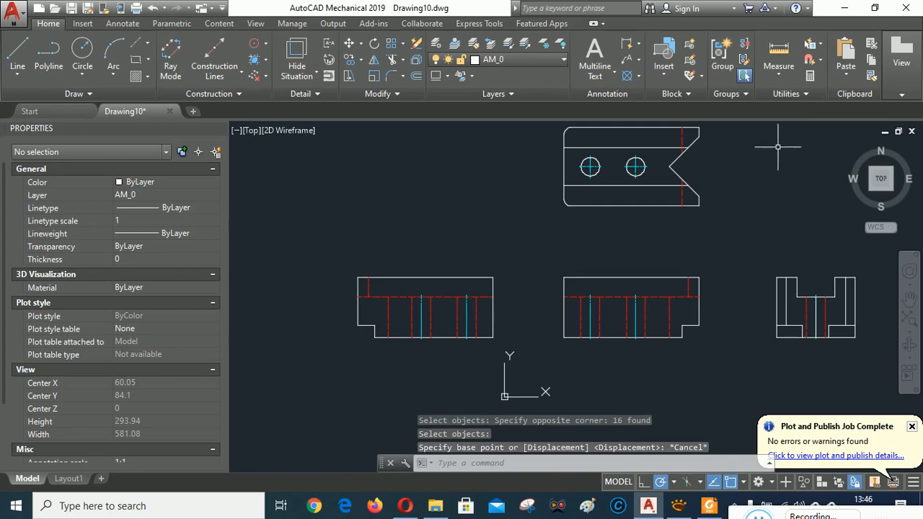
# Step: Group all objects of the mirrored view, and group the top view's objects separately
pyautogui.click(334, 258)
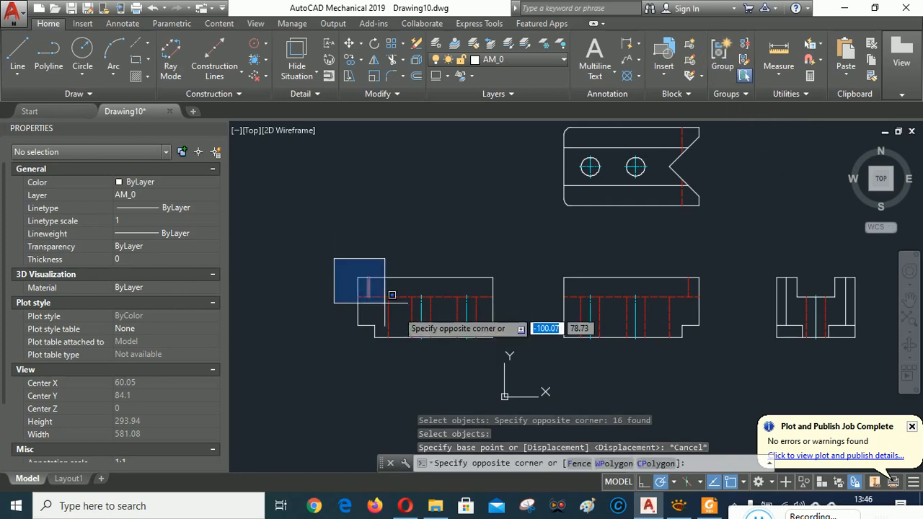
pyautogui.click(507, 343)
pyautogui.press('Escape')
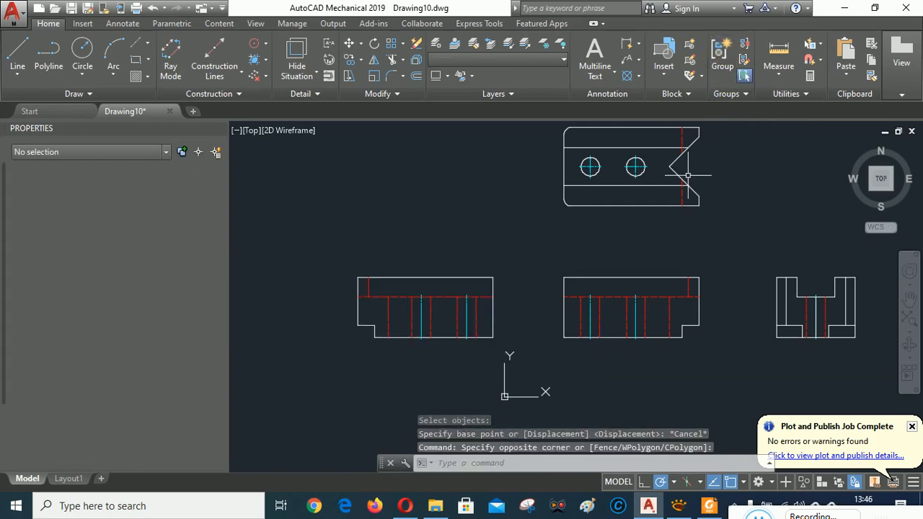
pyautogui.moveTo(477, 205); pyautogui.dragTo(439, 245, button='middle')
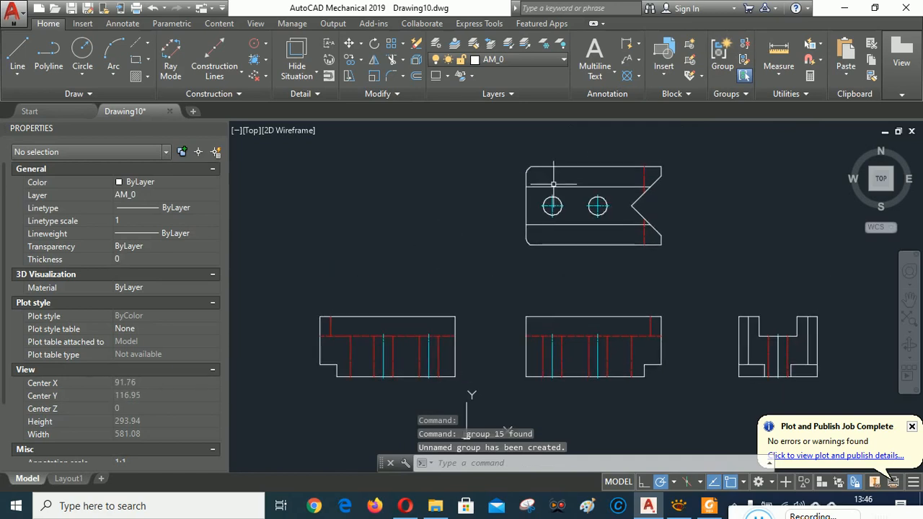
pyautogui.click(507, 175)
pyautogui.click(662, 259)
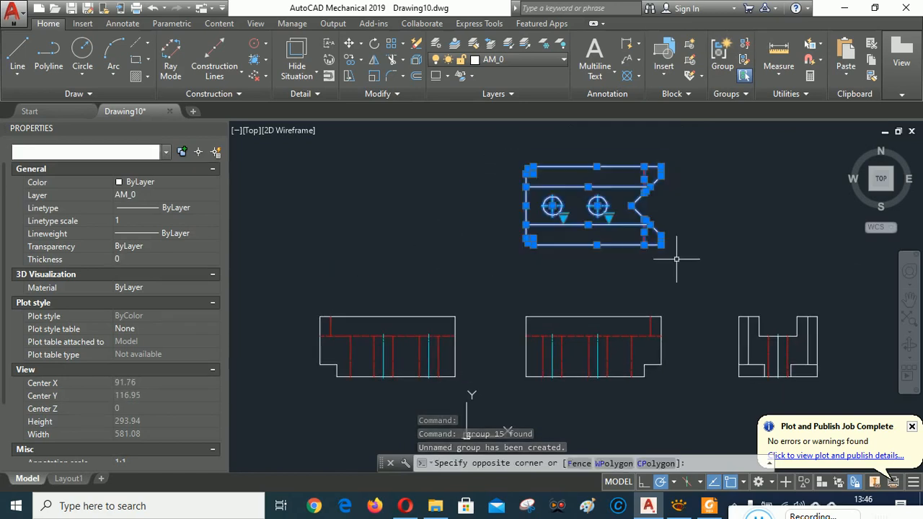
pyautogui.click(722, 54)
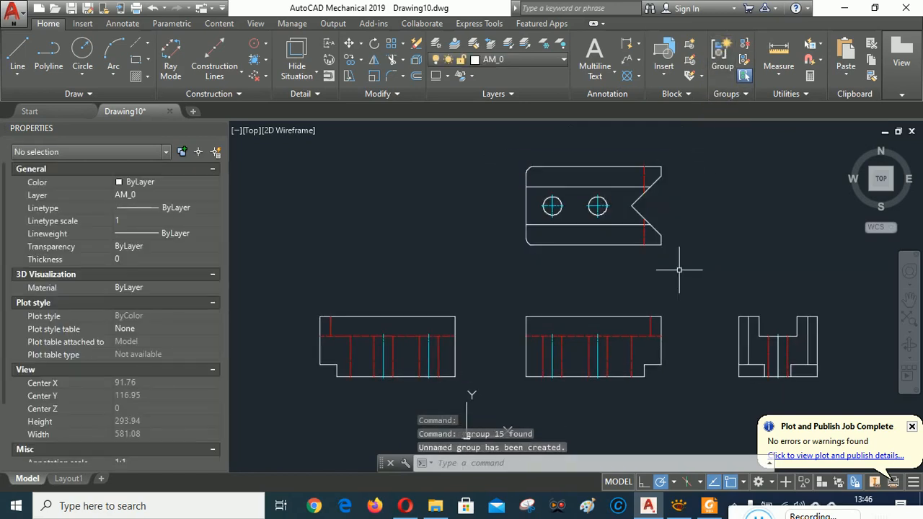
# Step: Group the original front view's objects and the side view's objects as two separate groups
pyautogui.click(504, 303)
pyautogui.click(670, 396)
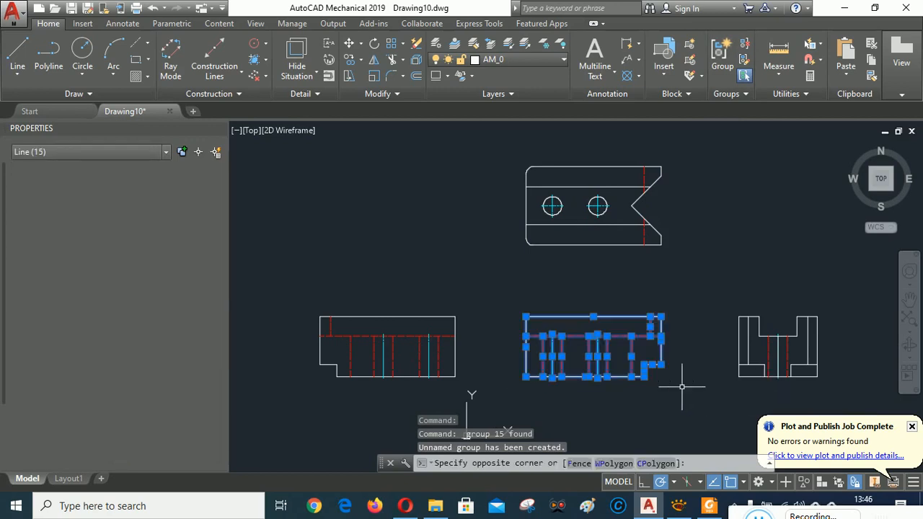
pyautogui.click(722, 54)
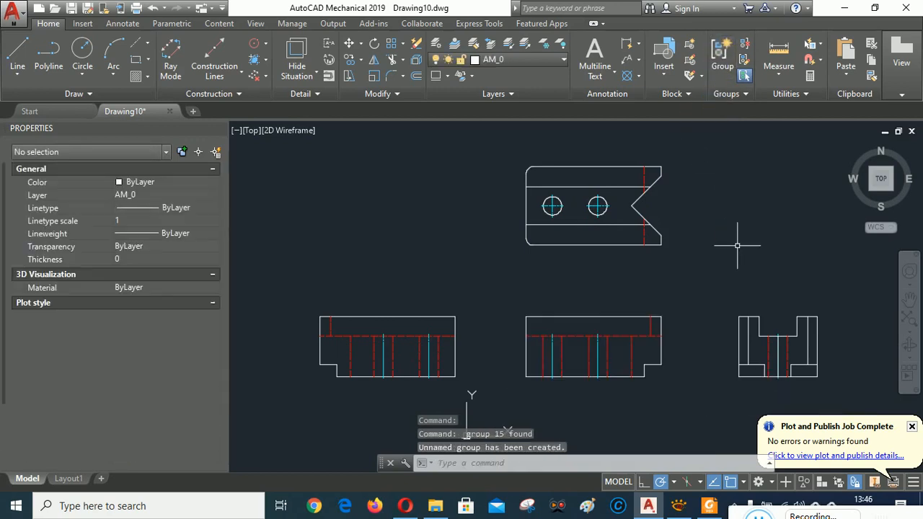
pyautogui.click(724, 302)
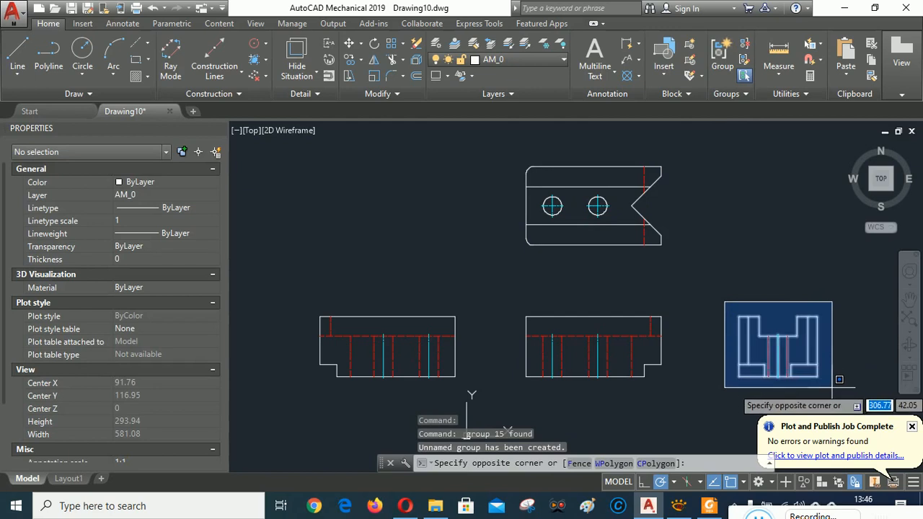
pyautogui.click(831, 388)
pyautogui.click(722, 54)
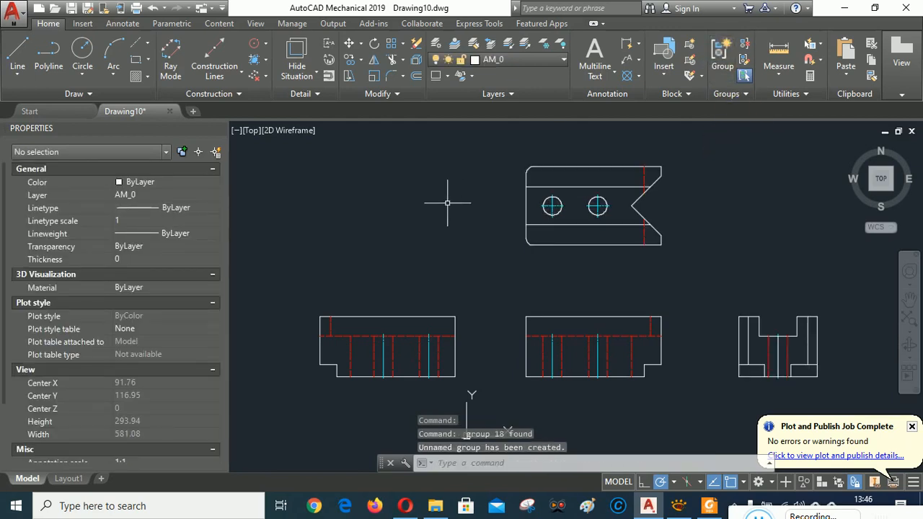
# Step: Move the mirrored view's group by its lower-right corner onto the upper-right corner of the top view
pyautogui.click(349, 42)
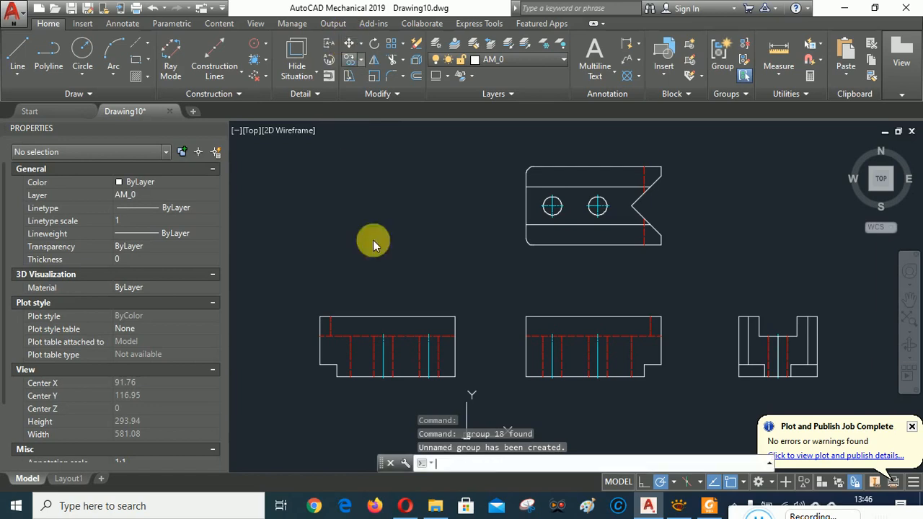
pyautogui.click(455, 347)
pyautogui.press('Return')
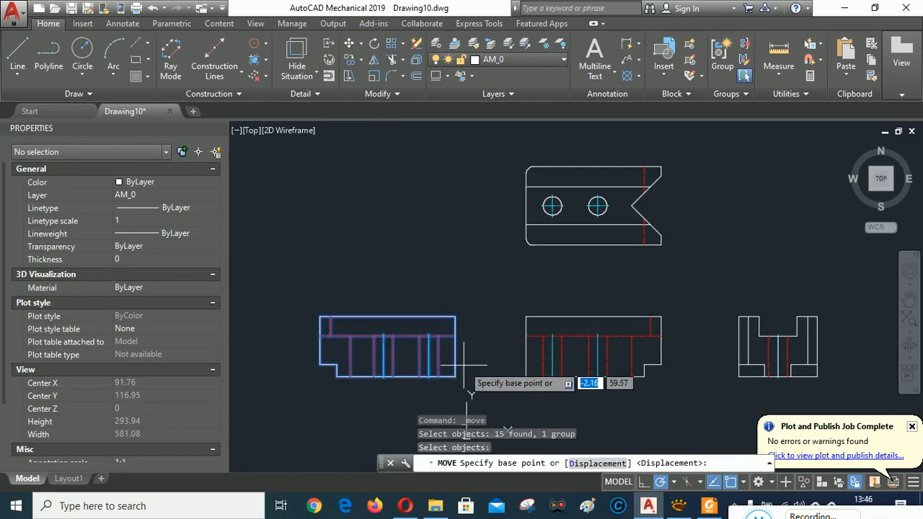
pyautogui.click(455, 376)
pyautogui.moveTo(695, 219); pyautogui.dragTo(647, 344, button='middle')
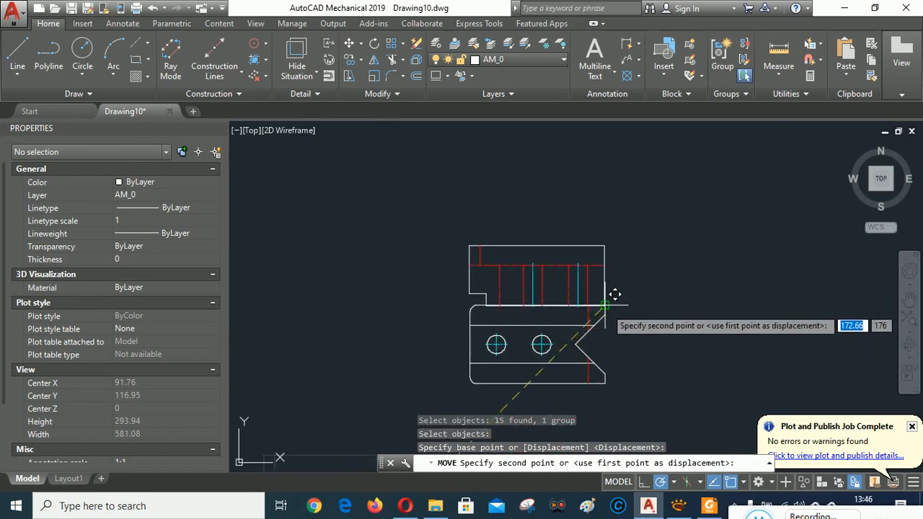
pyautogui.click(607, 303)
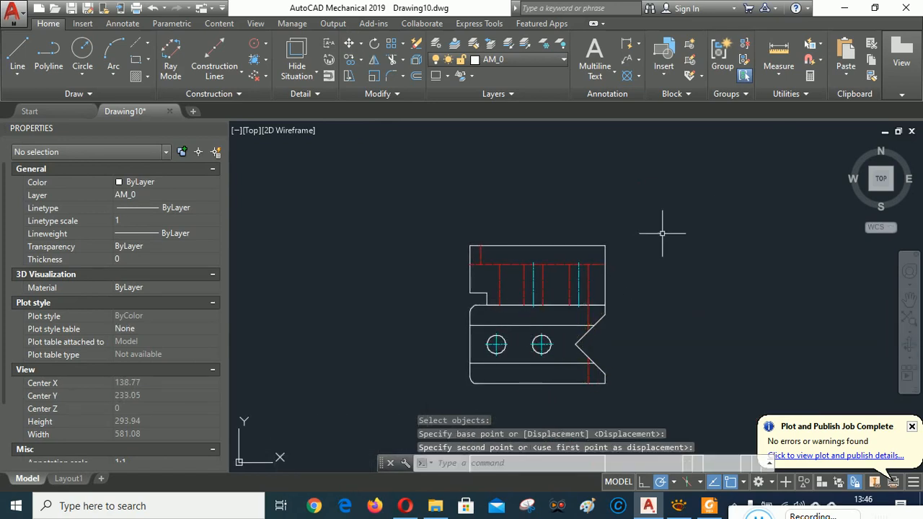
# Step: Move the mirrored view's group 50 units straight up at 90° from the top view's upper edge
pyautogui.click(346, 43)
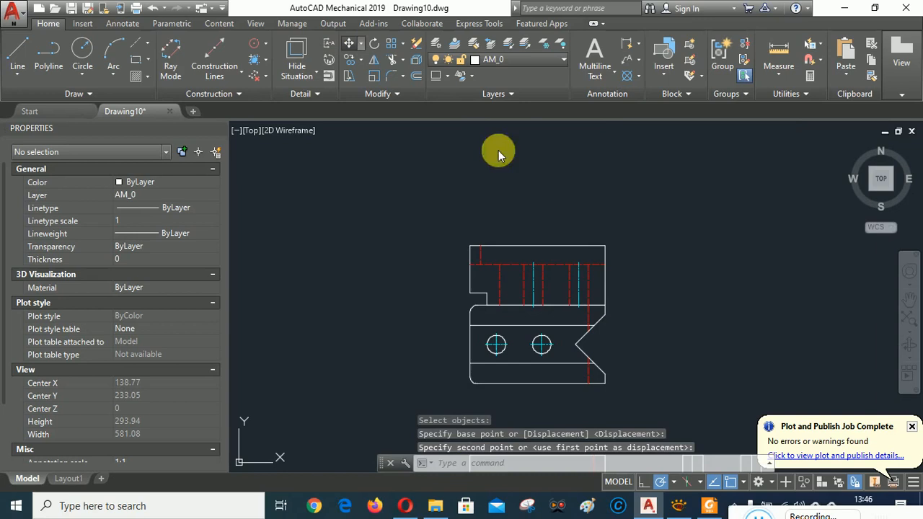
pyautogui.click(546, 245)
pyautogui.press('Return')
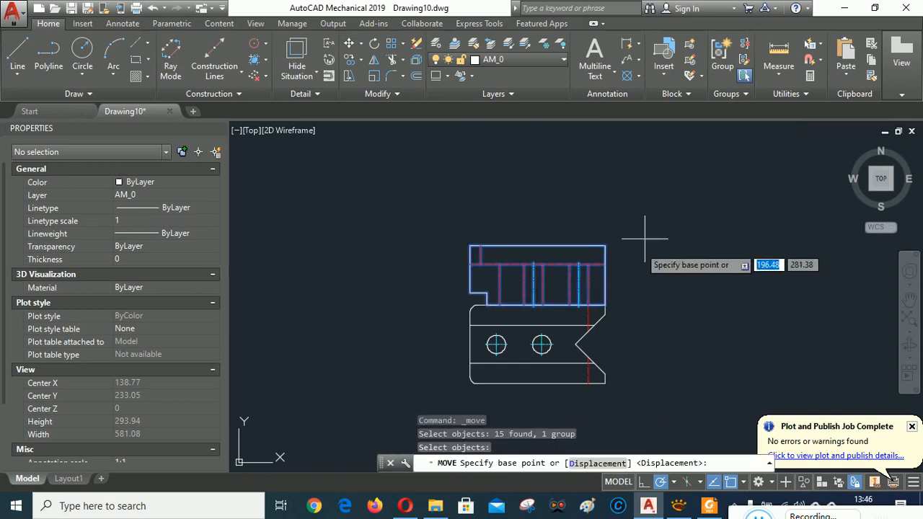
pyautogui.click(607, 303)
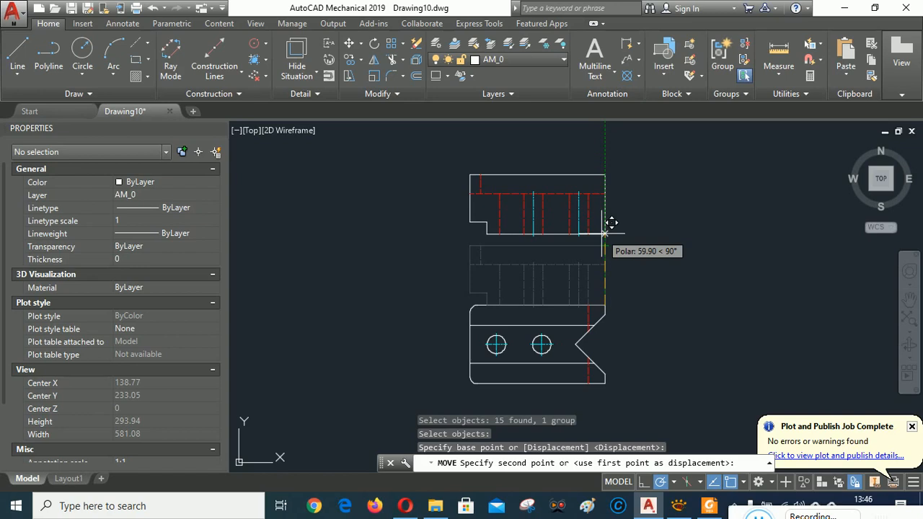
pyautogui.write('50')
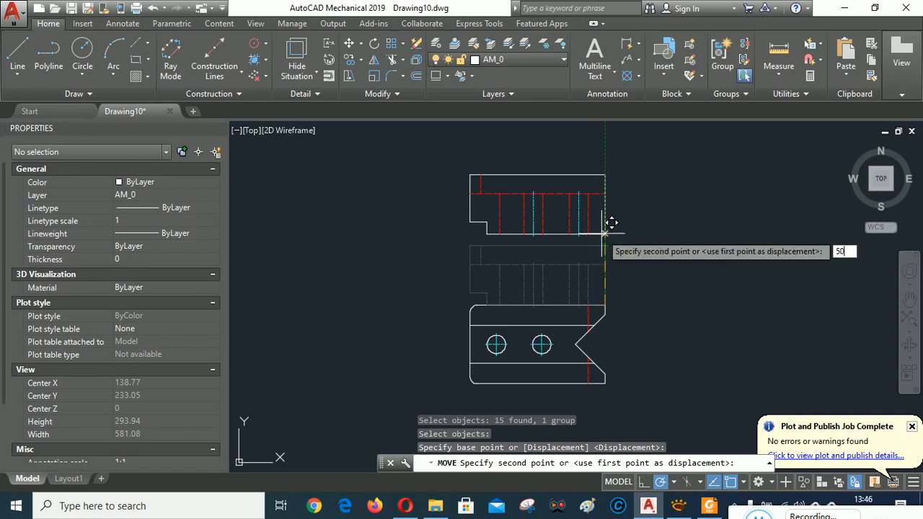
pyautogui.write('<')
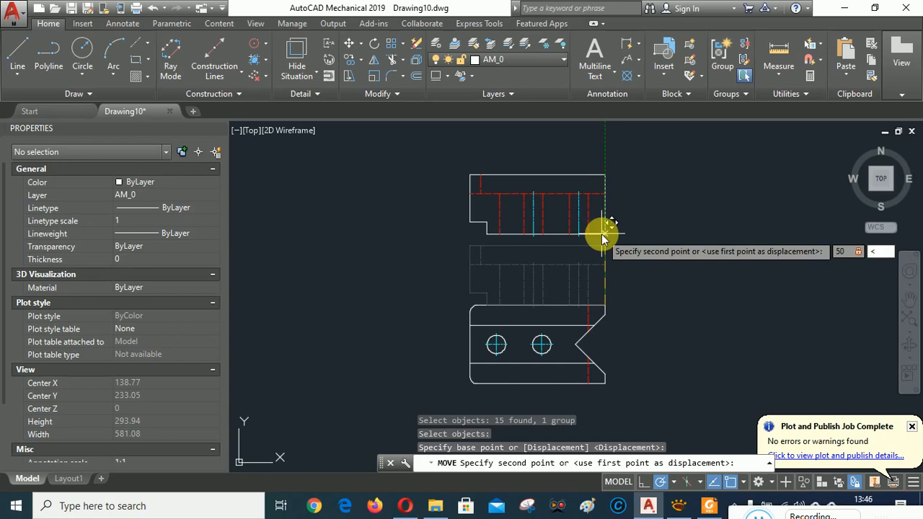
pyautogui.write('<90')
pyautogui.press('Return')
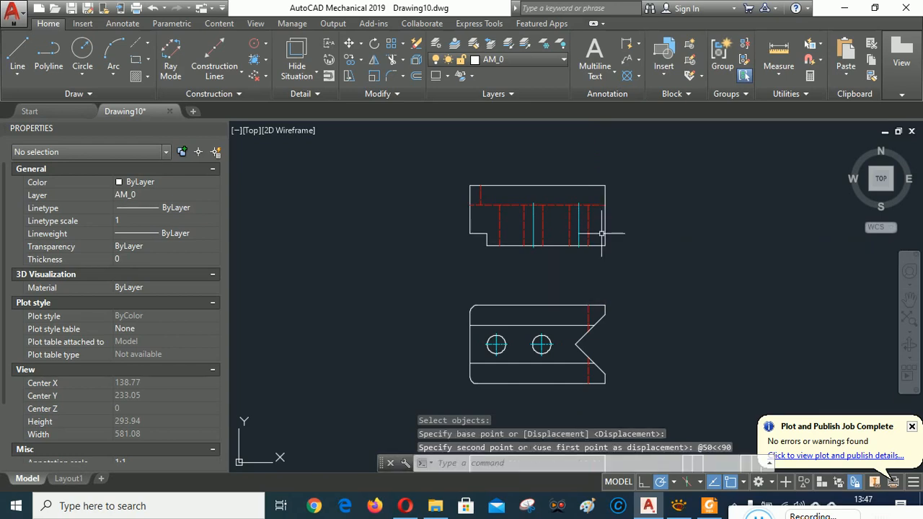
# Step: Examine the mirrored view's hidden lines and corner notch against the top view below it
pyautogui.moveTo(601, 301)
pyautogui.mouseDown(button='middle')
pyautogui.moveTo(592, 165)
pyautogui.moveTo(609, 321)
pyautogui.mouseUp(button='middle')
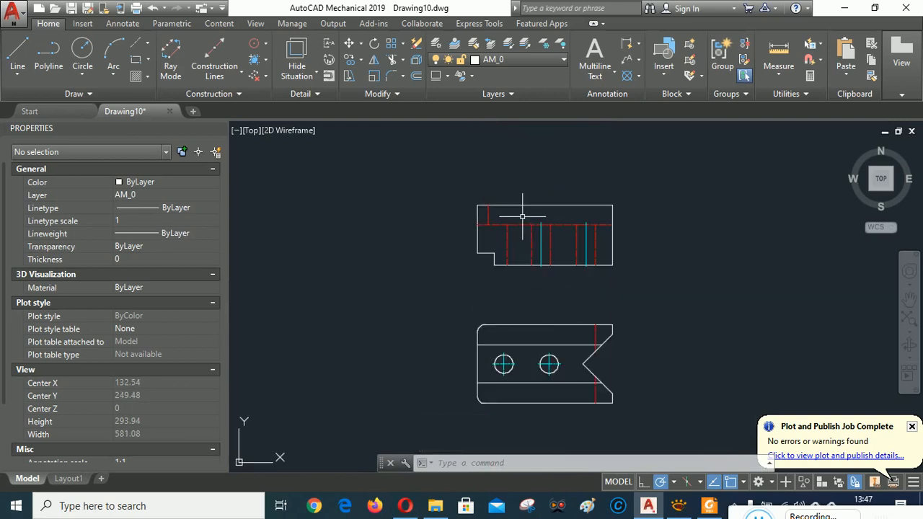
pyautogui.scroll(2, 519, 238)
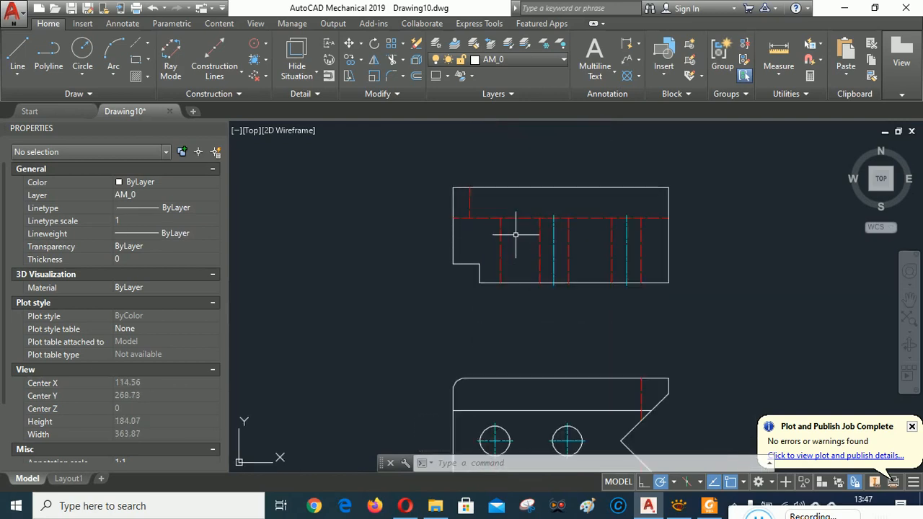
pyautogui.scroll(2, 514, 212)
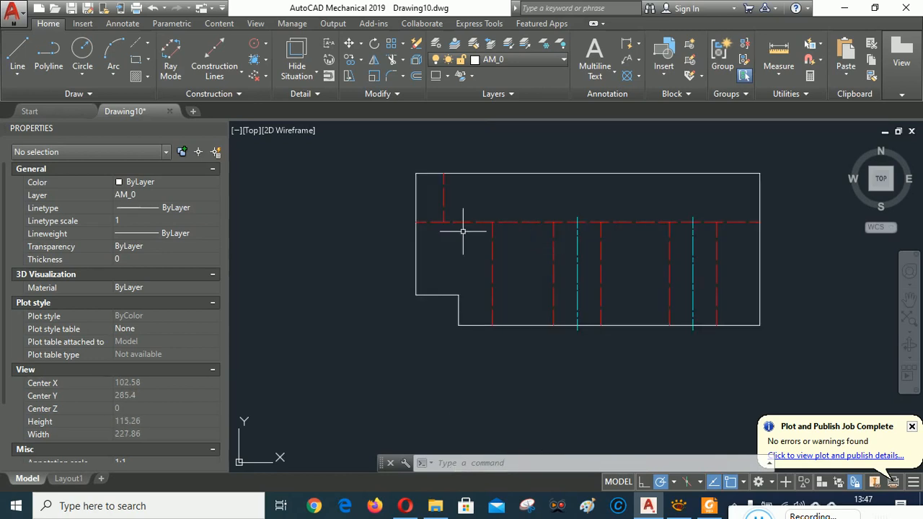
pyautogui.scroll(-4, 433, 247)
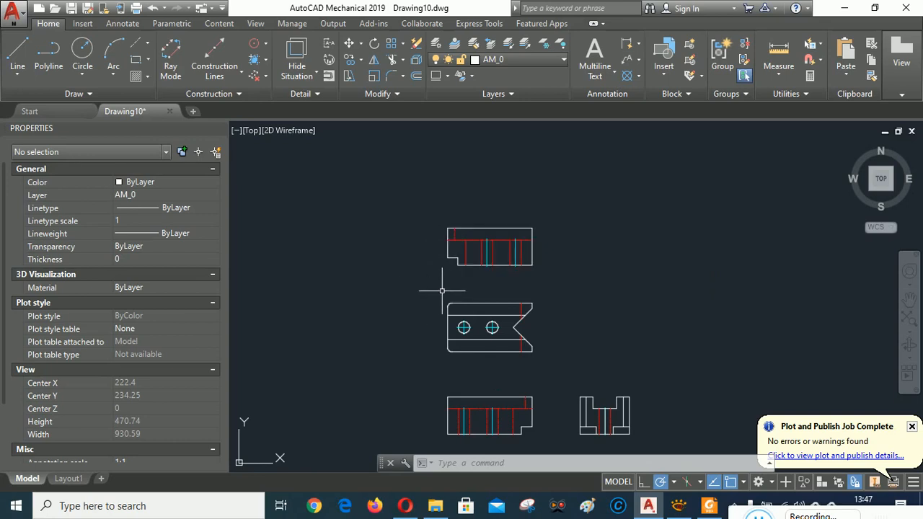
pyautogui.scroll(2, 459, 247)
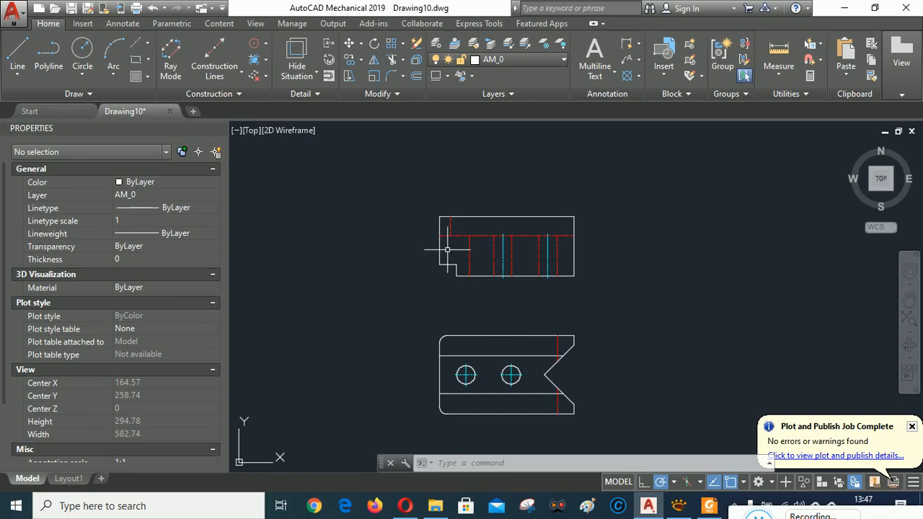
pyautogui.scroll(2, 449, 239)
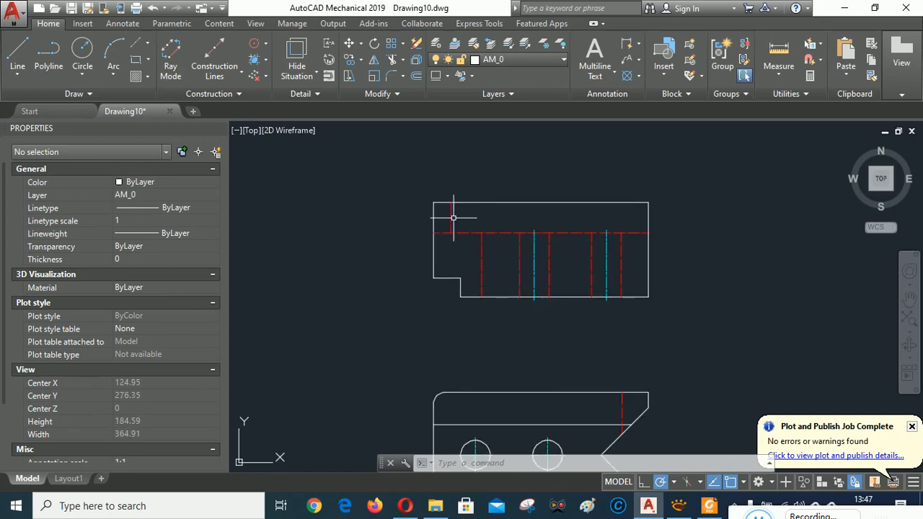
pyautogui.scroll(-2, 558, 203)
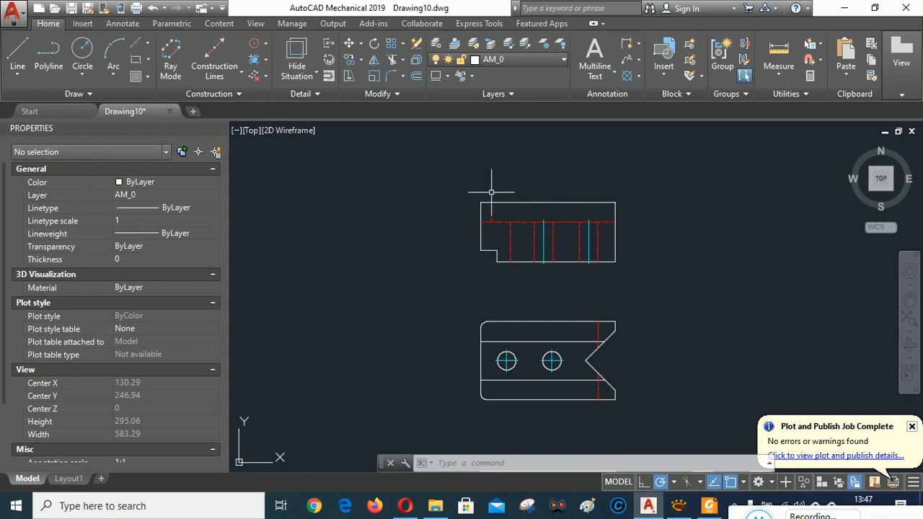
pyautogui.scroll(2, 483, 205)
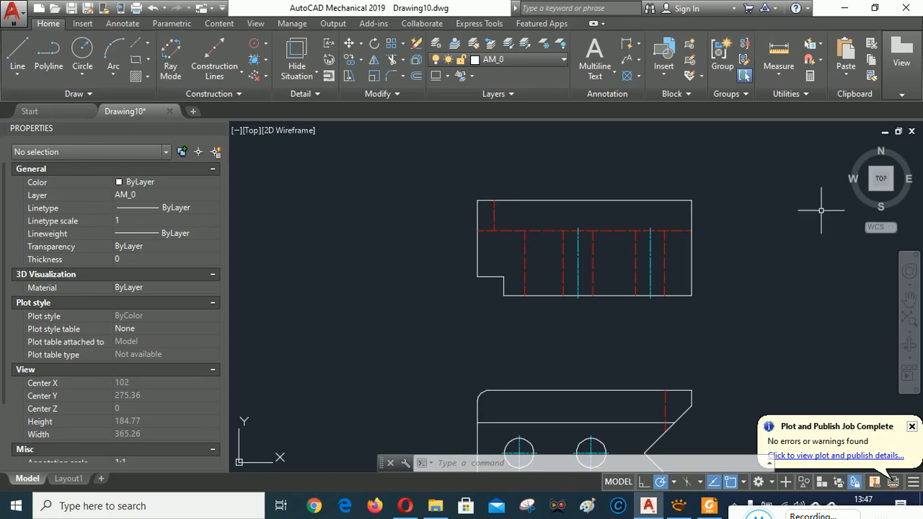
# Step: Ungroup the mirrored view and match its horizontal and two leftmost vertical hidden lines to the properties of the solid outline
pyautogui.click(695, 207)
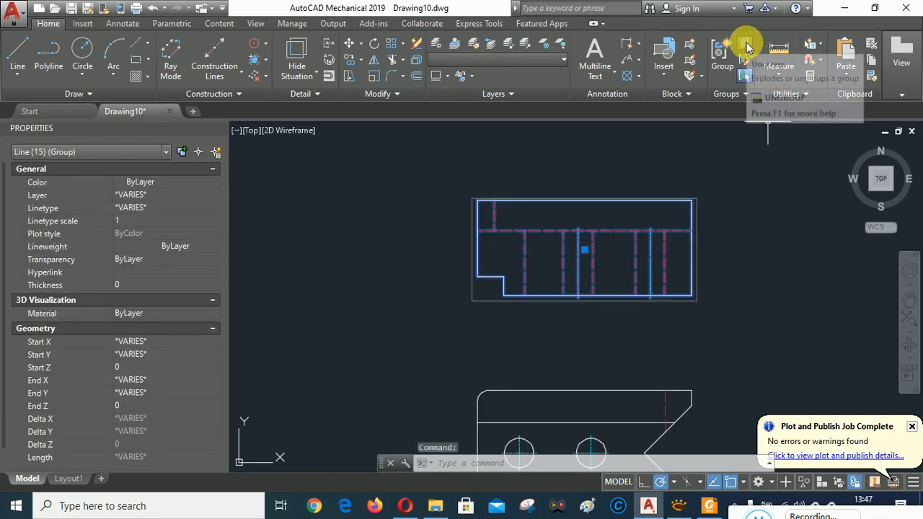
pyautogui.click(745, 47)
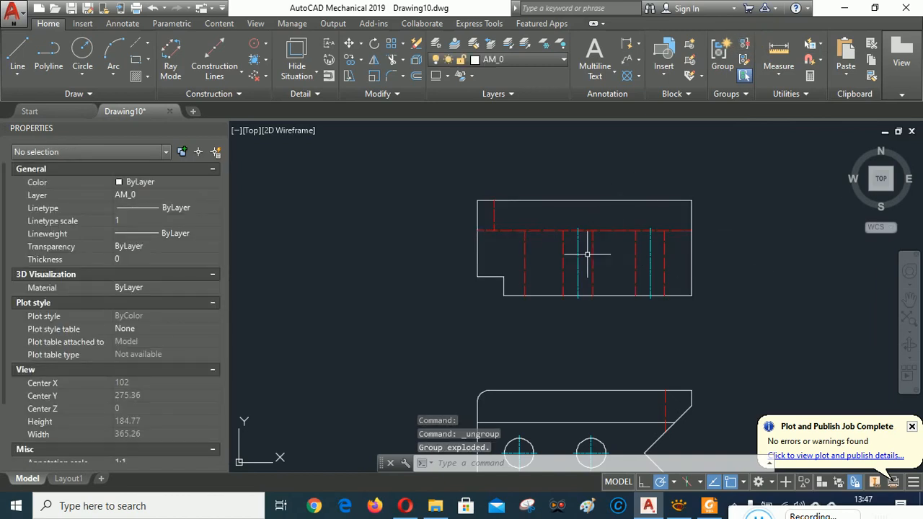
pyautogui.scroll(2, 555, 256)
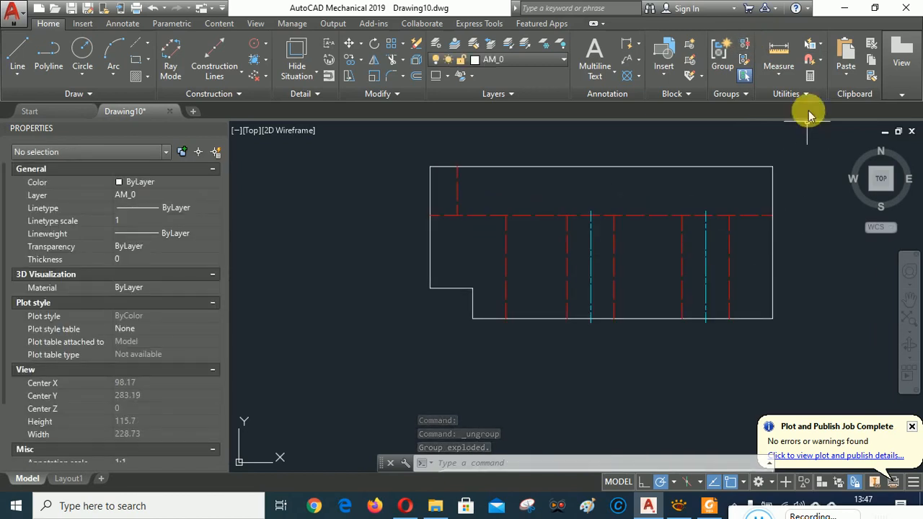
pyautogui.click(870, 76)
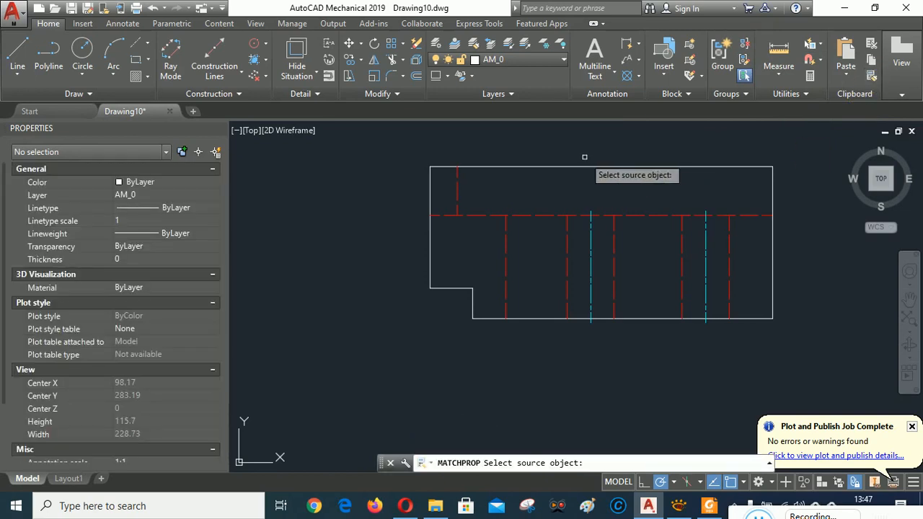
pyautogui.click(556, 167)
pyautogui.click(531, 247)
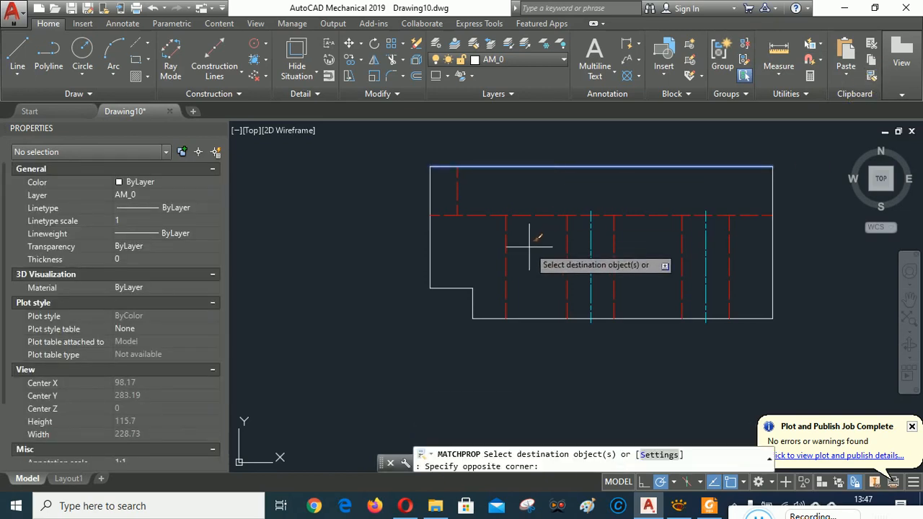
pyautogui.click(453, 194)
# Step: Match the four hidden hole-edge lines of the mirrored view to the solid outline's properties
pyautogui.click(611, 268)
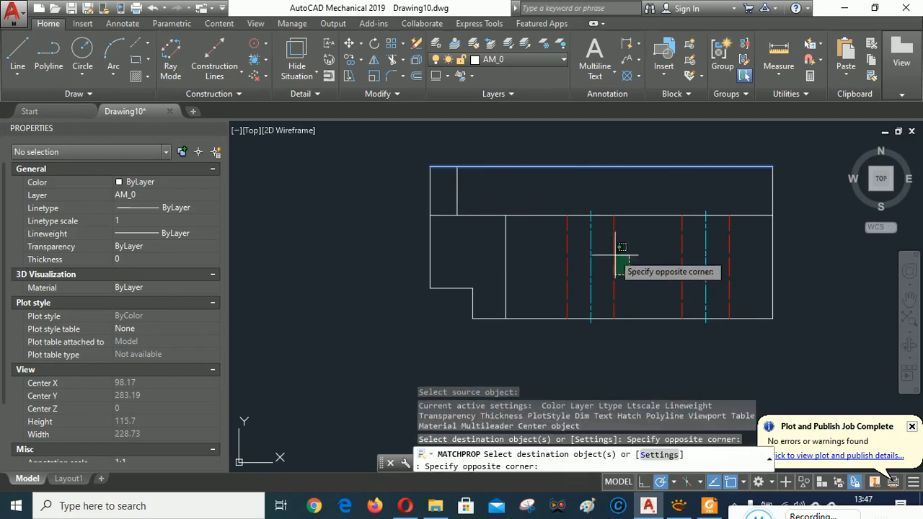
pyautogui.click(604, 248)
pyautogui.click(580, 265)
pyautogui.click(564, 252)
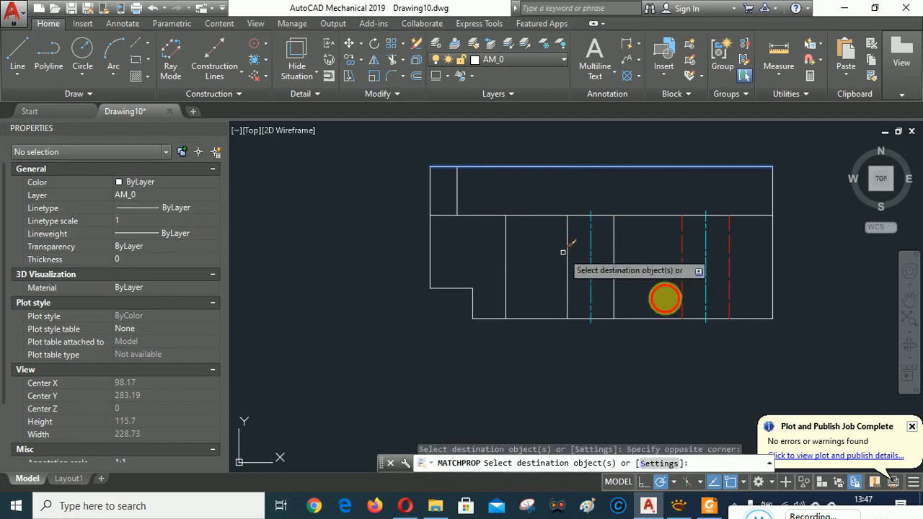
pyautogui.click(690, 259)
pyautogui.click(742, 261)
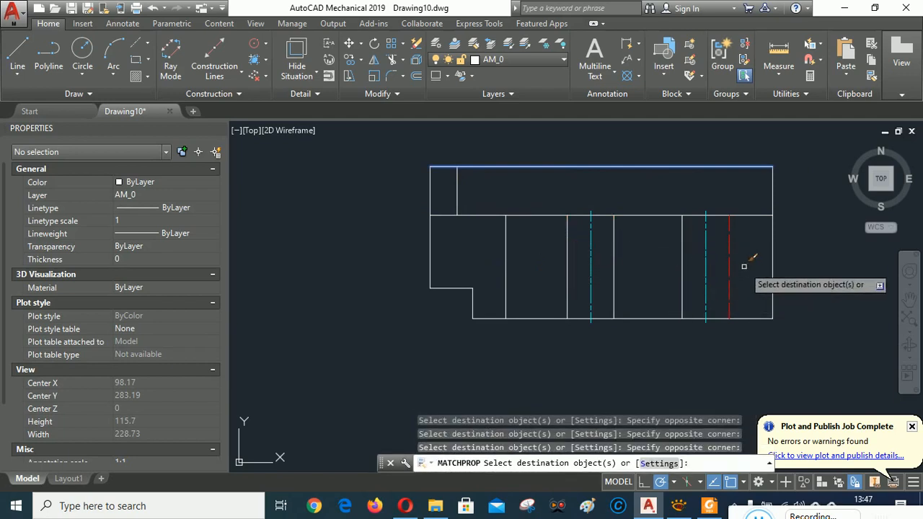
pyautogui.click(738, 252)
pyautogui.click(725, 241)
pyautogui.rightClick(737, 184)
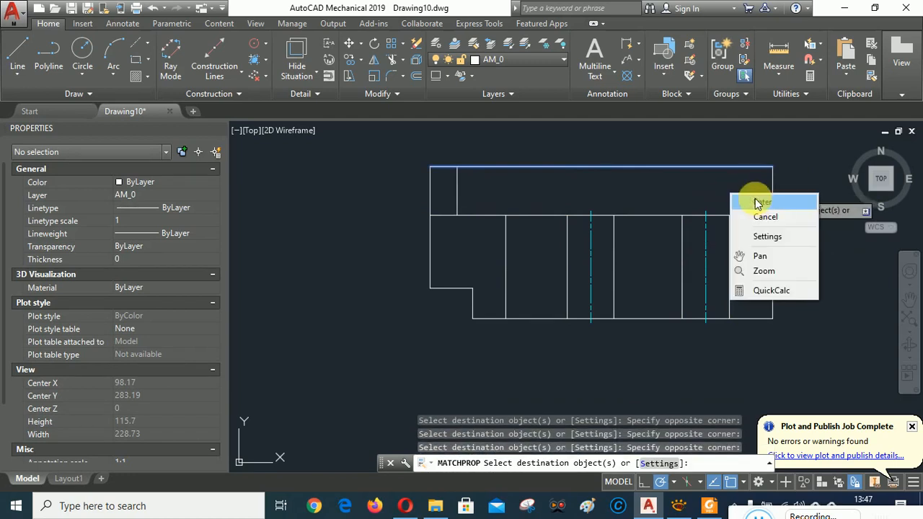
pyautogui.click(755, 200)
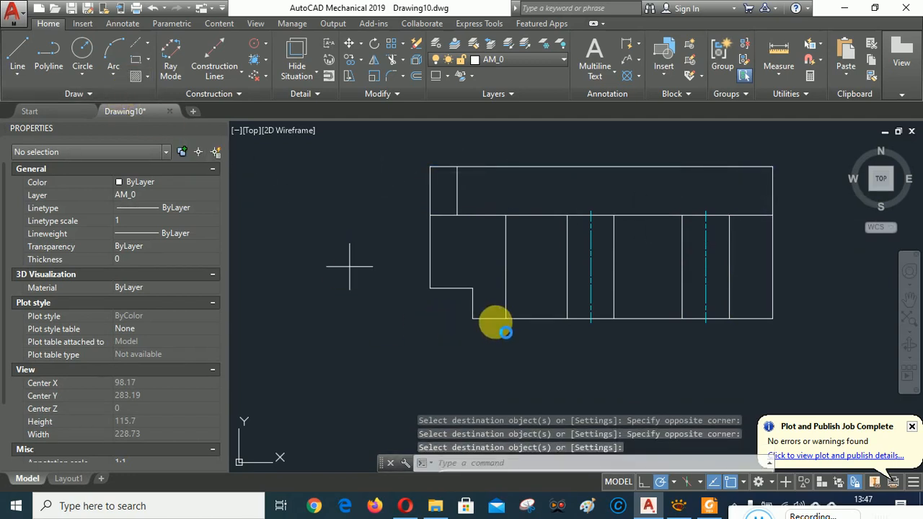
# Step: Hatch the three cut areas between and beside the holes in the mirrored view with the 45° pattern (AMHATCH_45_2)
pyautogui.click(541, 252)
pyautogui.press('Return')
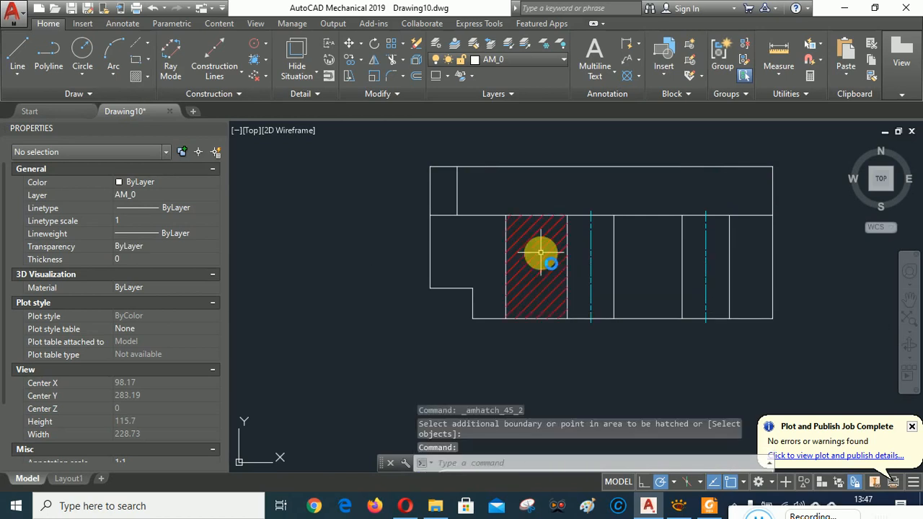
pyautogui.rightClick(620, 145)
pyautogui.click(651, 150)
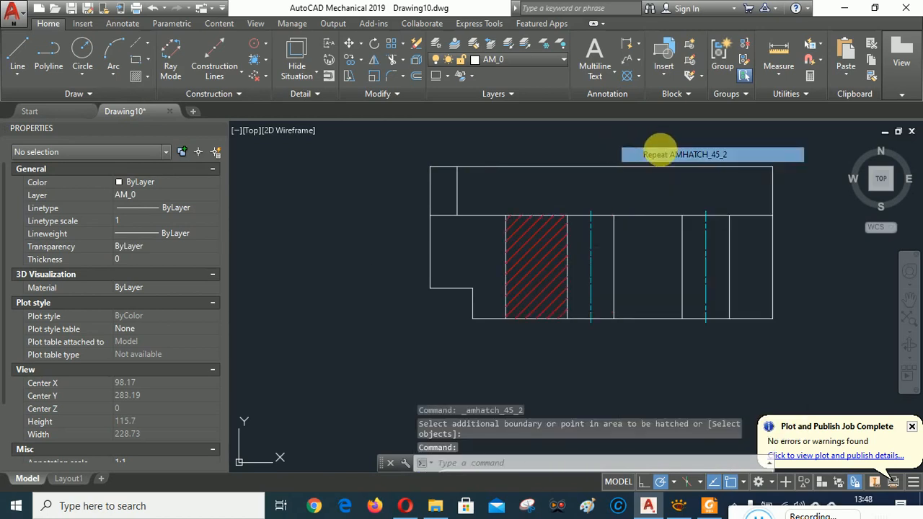
pyautogui.click(670, 222)
pyautogui.press('Return')
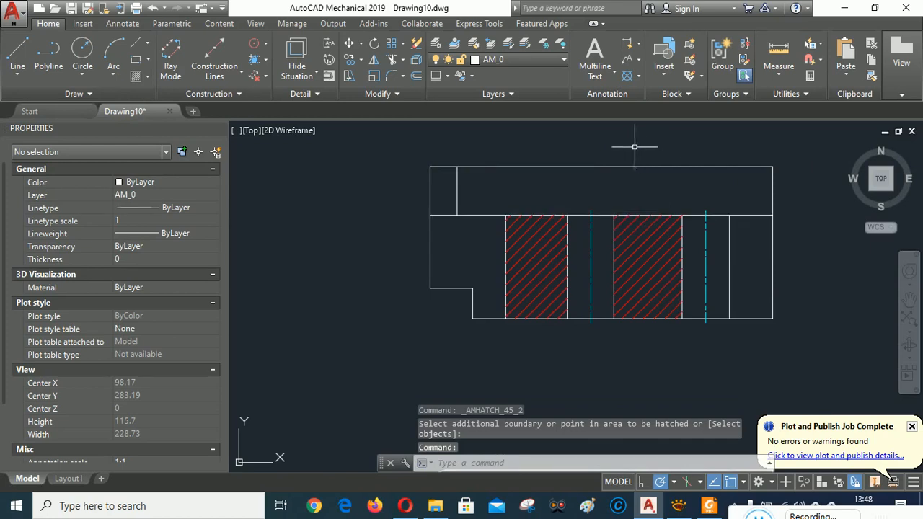
pyautogui.rightClick(644, 148)
pyautogui.click(693, 153)
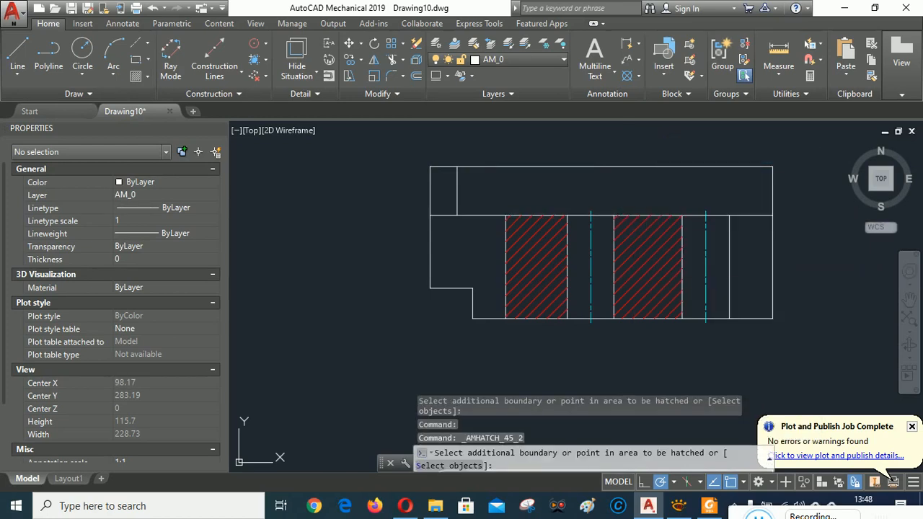
pyautogui.click(750, 238)
pyautogui.press('Return')
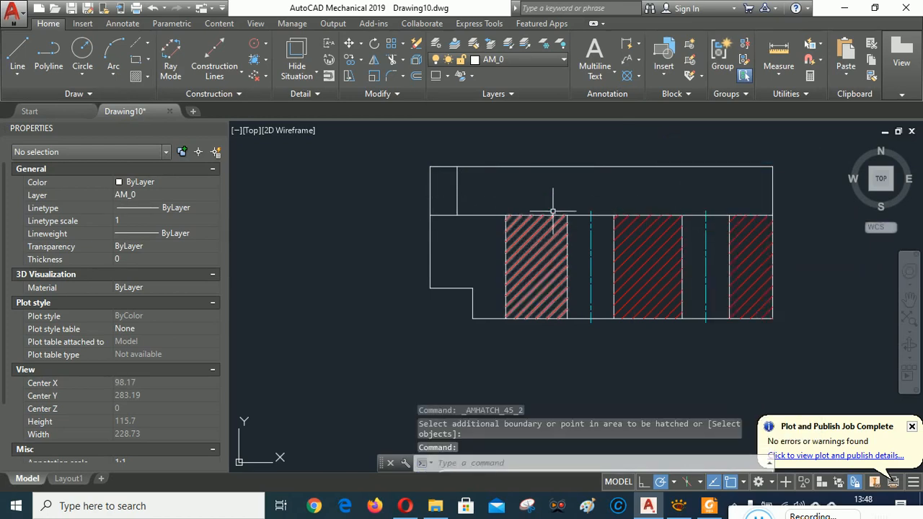
# Step: Compare the hatched section view with the holes and V notch of the top view
pyautogui.scroll(3, 552, 203)
pyautogui.scroll(-5, 552, 205)
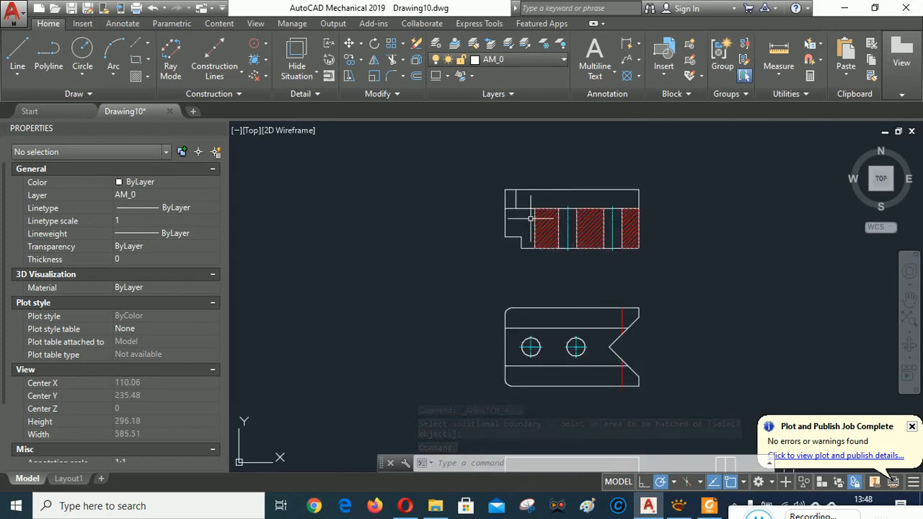
pyautogui.scroll(2, 516, 207)
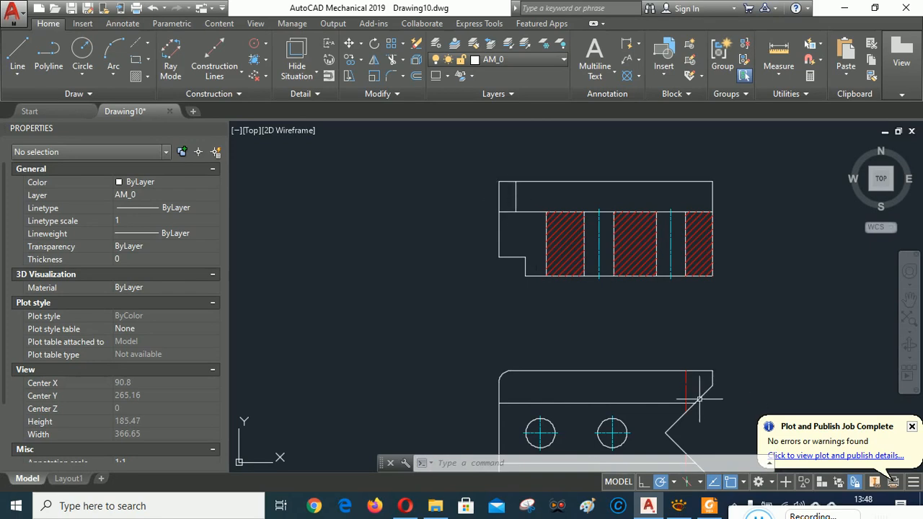
pyautogui.scroll(4, 716, 398)
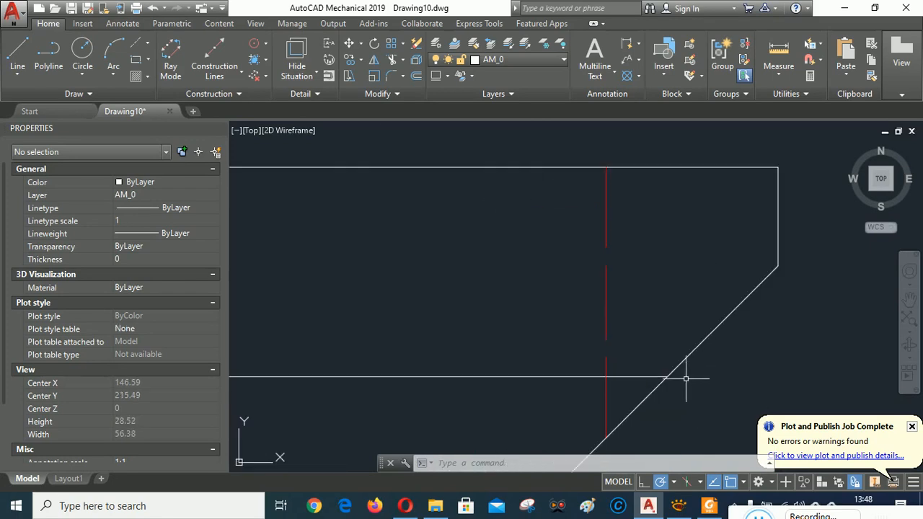
pyautogui.scroll(-5, 685, 378)
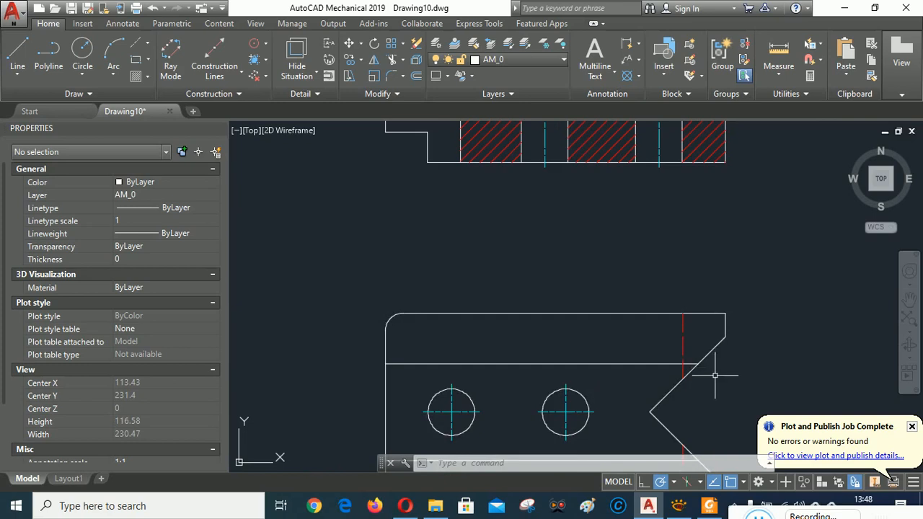
pyautogui.scroll(-2, 714, 375)
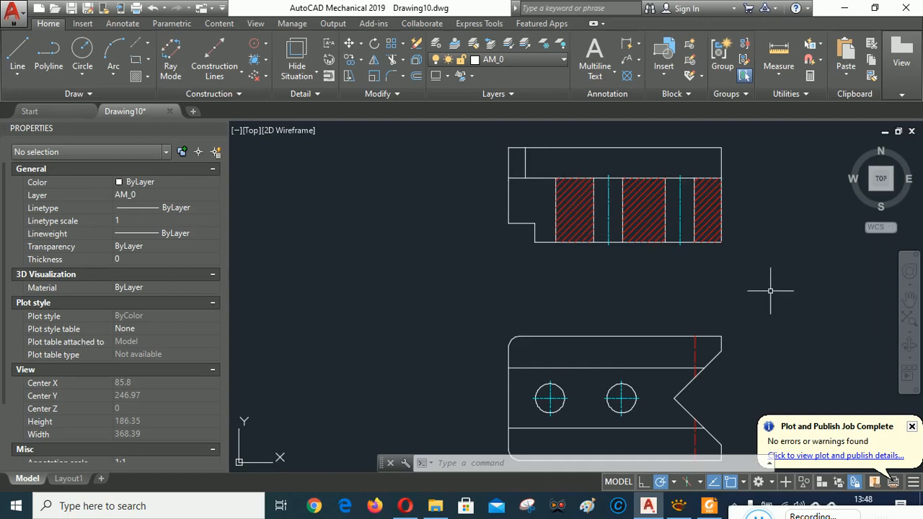
pyautogui.moveTo(784, 309)
pyautogui.mouseDown(button='middle')
pyautogui.moveTo(743, 280)
pyautogui.moveTo(740, 245)
pyautogui.moveTo(757, 340)
pyautogui.mouseUp(button='middle')
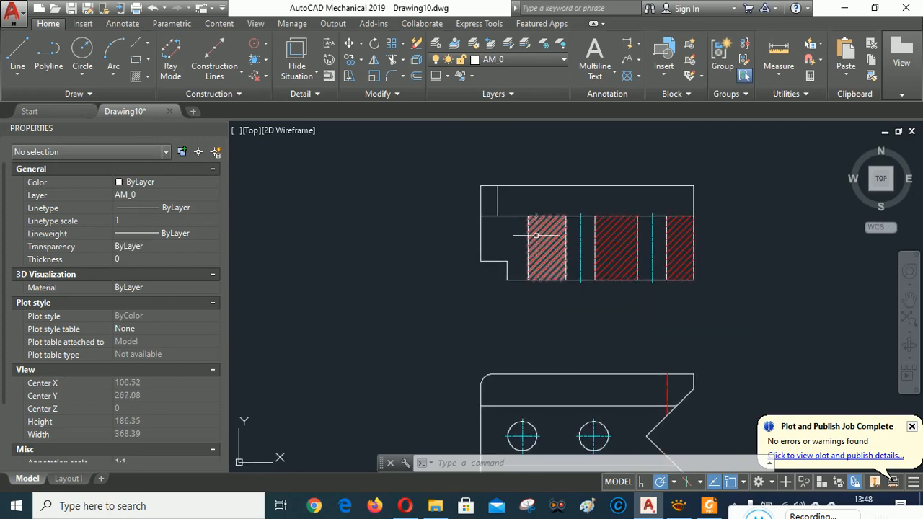
pyautogui.moveTo(611, 352); pyautogui.dragTo(636, 259, button='middle')
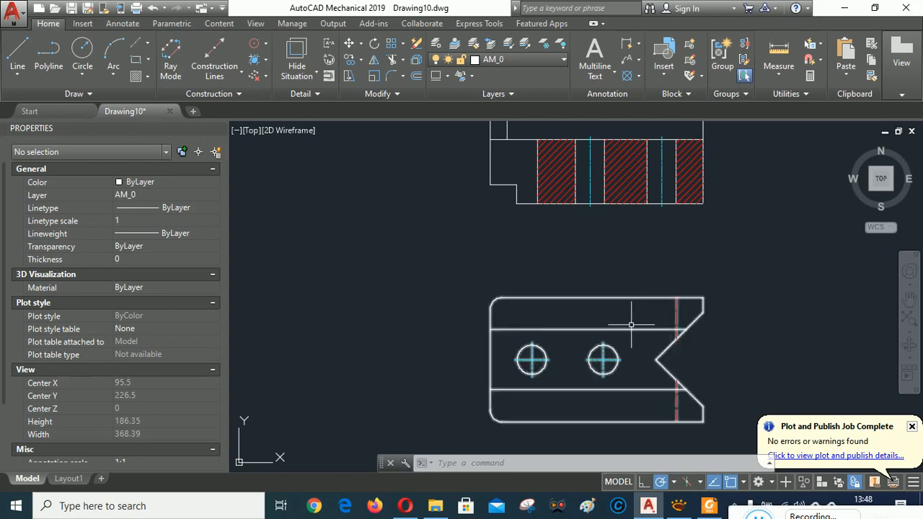
pyautogui.scroll(-4, 615, 318)
pyautogui.moveTo(696, 303)
pyautogui.mouseDown(button='middle')
pyautogui.moveTo(655, 201)
pyautogui.moveTo(663, 229)
pyautogui.mouseUp(button='middle')
pyautogui.scroll(4, 576, 274)
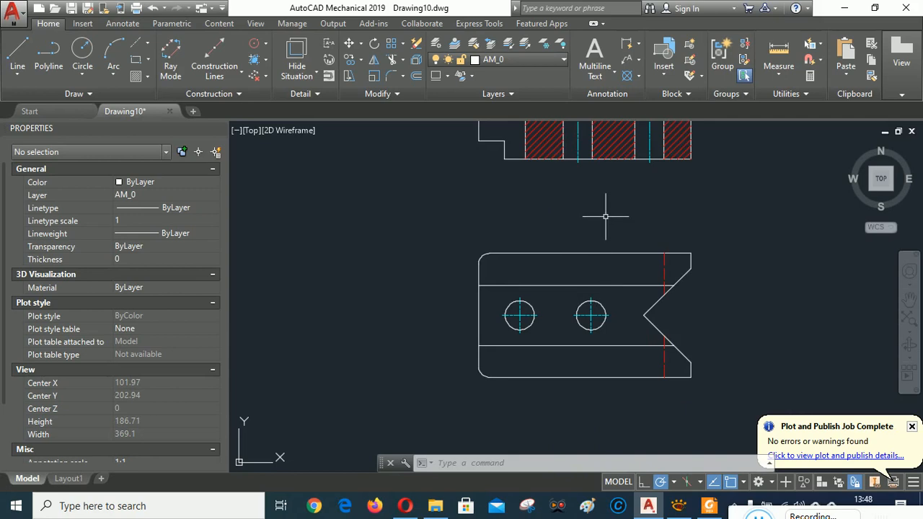
# Step: Draw section line A through both hole centres of the top view, arrows pointing down, and place the A-A label beneath the hatched view
pyautogui.click(328, 47)
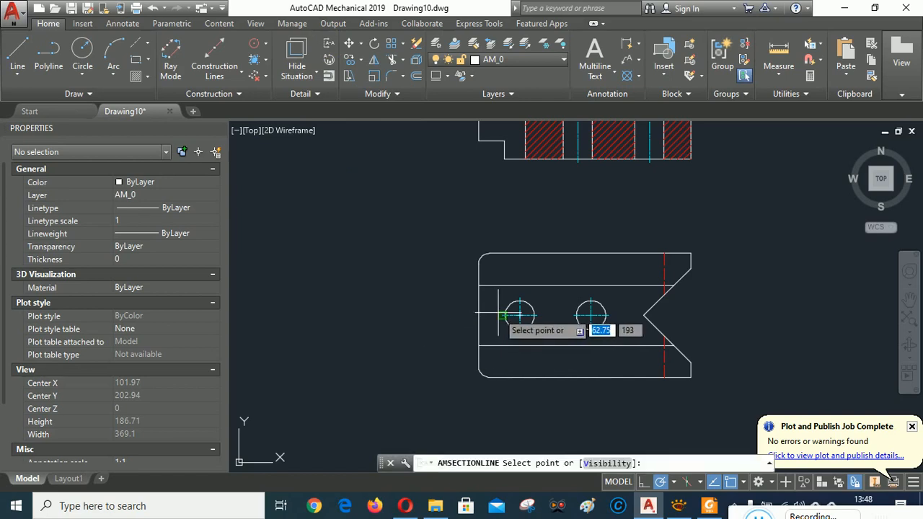
pyautogui.click(455, 314)
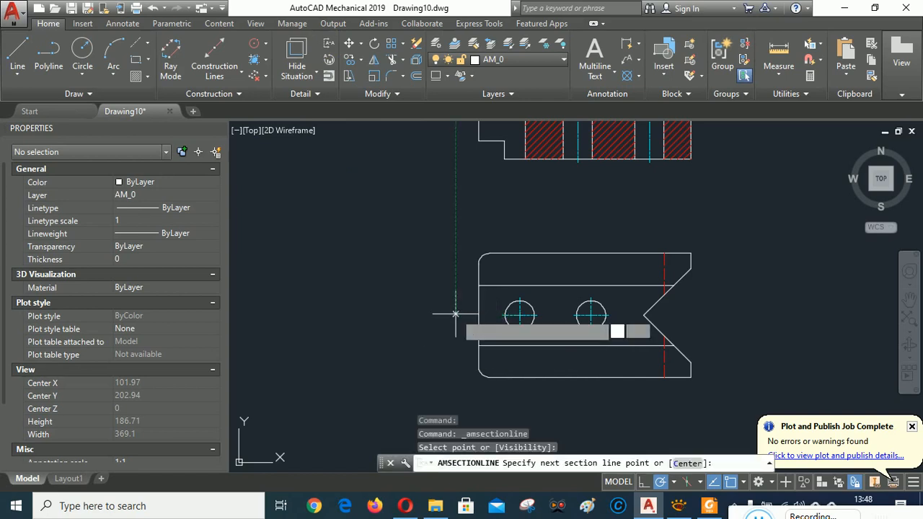
pyautogui.click(718, 315)
pyautogui.rightClick(743, 267)
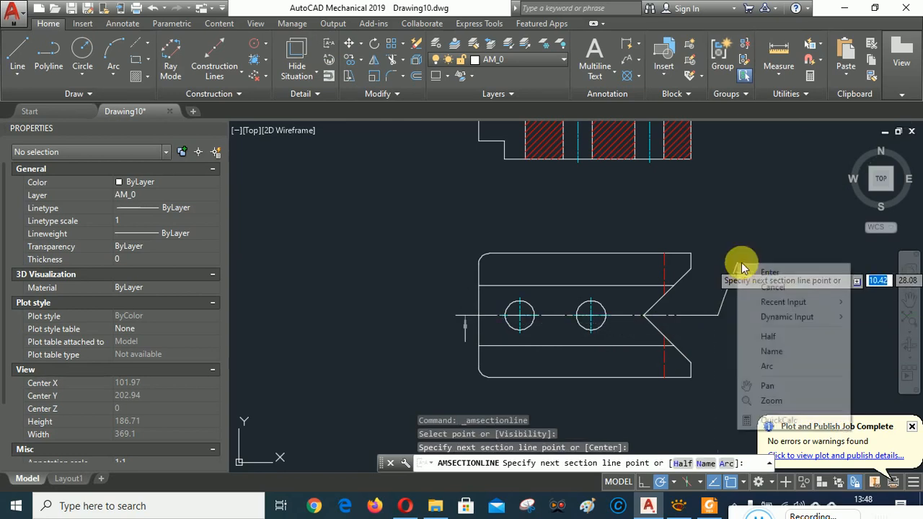
pyautogui.click(750, 272)
pyautogui.press('Return')
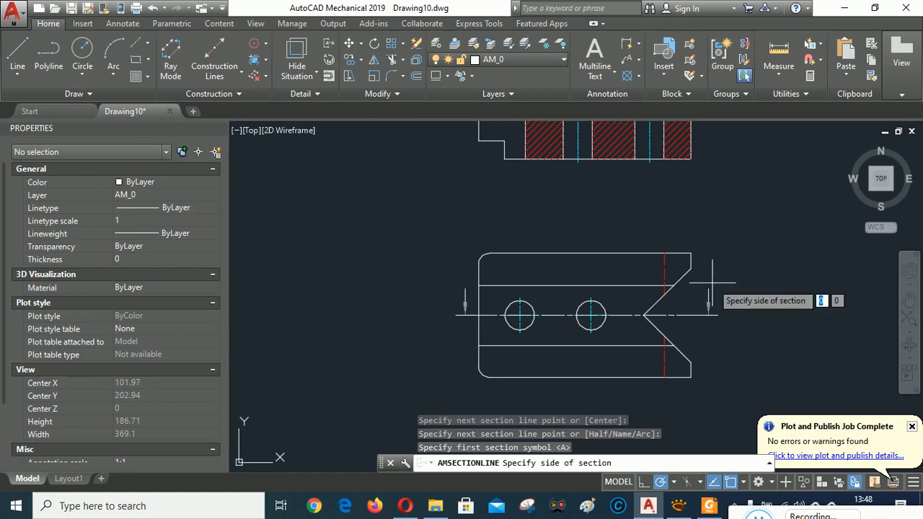
pyautogui.click(711, 245)
pyautogui.scroll(-4, 665, 297)
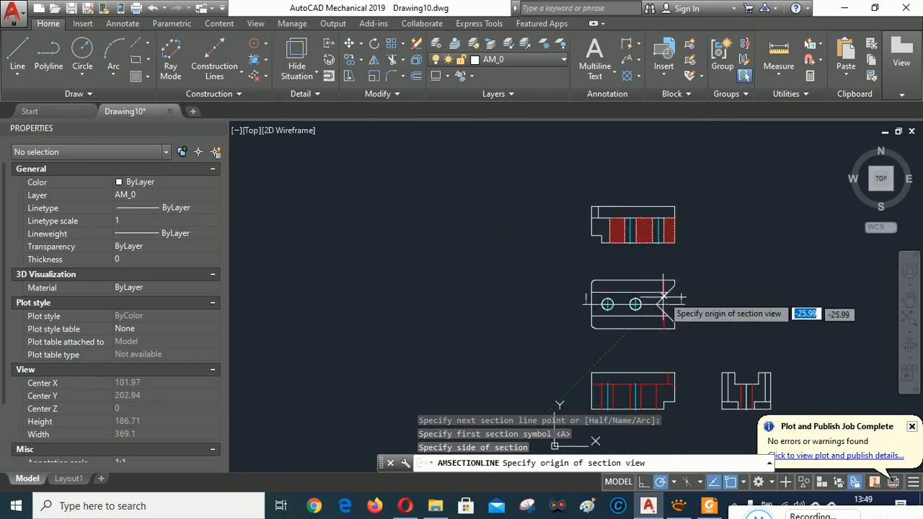
pyautogui.scroll(4, 640, 254)
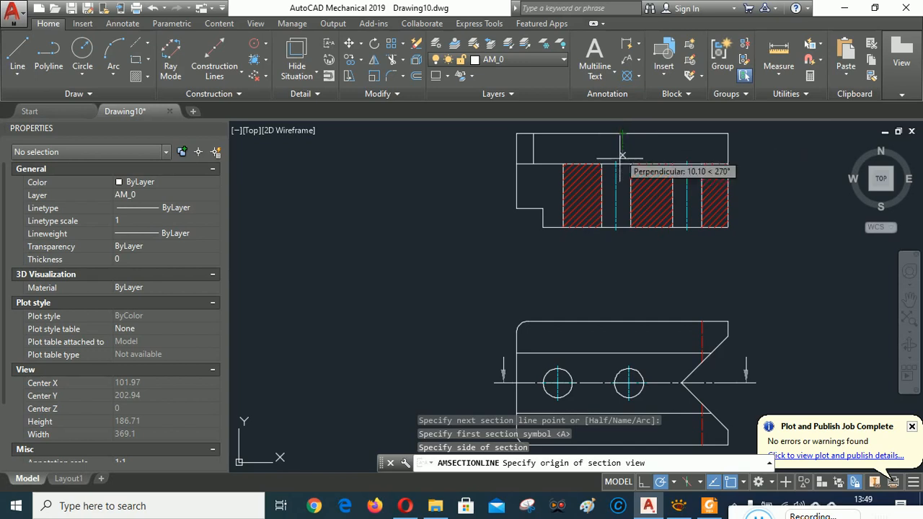
pyautogui.click(623, 248)
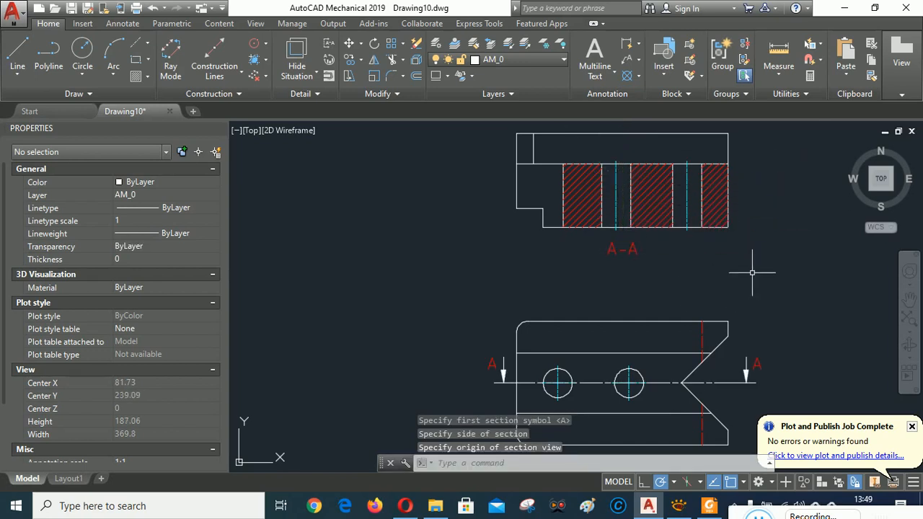
# Step: Examine the A-A section line on the top view and the arrangement of all four views
pyautogui.scroll(-2, 775, 254)
pyautogui.moveTo(803, 292)
pyautogui.mouseDown(button='middle')
pyautogui.moveTo(699, 251)
pyautogui.moveTo(677, 264)
pyautogui.moveTo(698, 243)
pyautogui.mouseUp(button='middle')
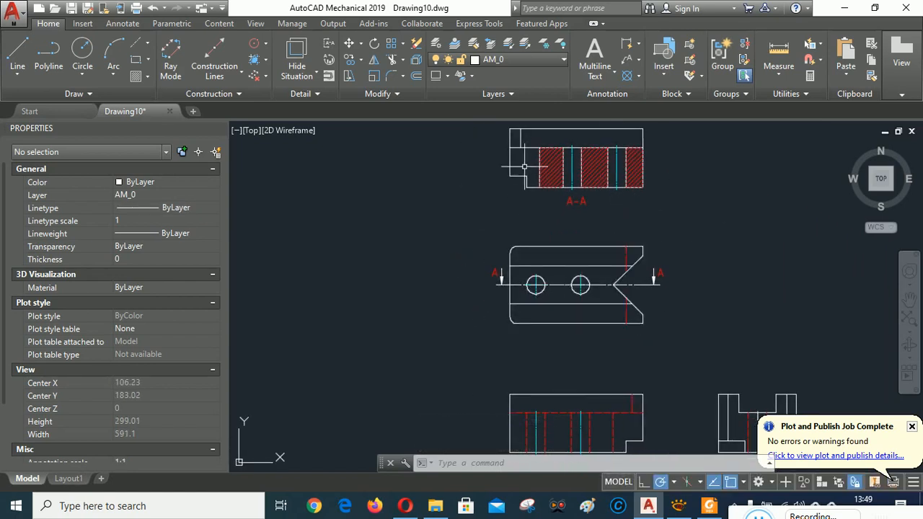
pyautogui.moveTo(751, 303)
pyautogui.mouseDown(button='middle')
pyautogui.moveTo(757, 173)
pyautogui.moveTo(735, 292)
pyautogui.moveTo(735, 396)
pyautogui.moveTo(719, 262)
pyautogui.moveTo(715, 302)
pyautogui.mouseUp(button='middle')
pyautogui.scroll(2, 662, 294)
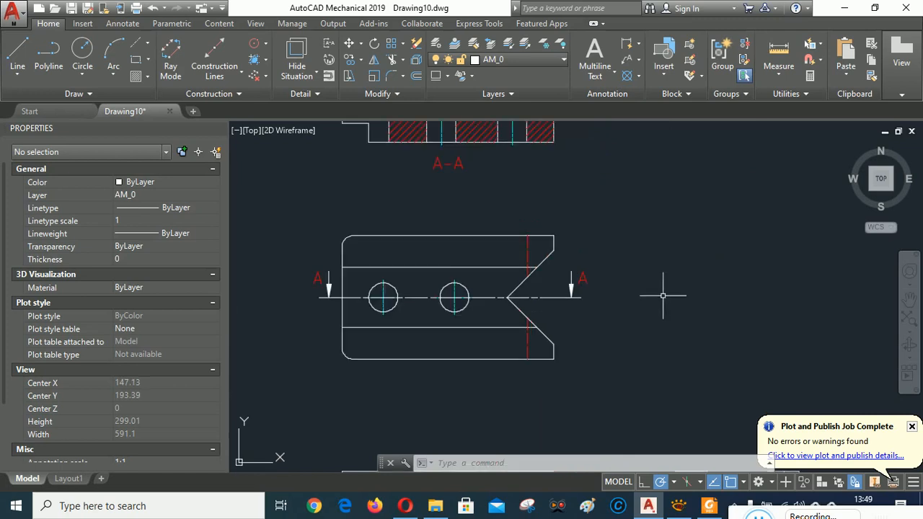
pyautogui.scroll(-2, 662, 295)
pyautogui.scroll(-4, 662, 294)
pyautogui.moveTo(651, 289)
pyautogui.mouseDown(button='middle')
pyautogui.moveTo(653, 274)
pyautogui.moveTo(643, 287)
pyautogui.mouseUp(button='middle')
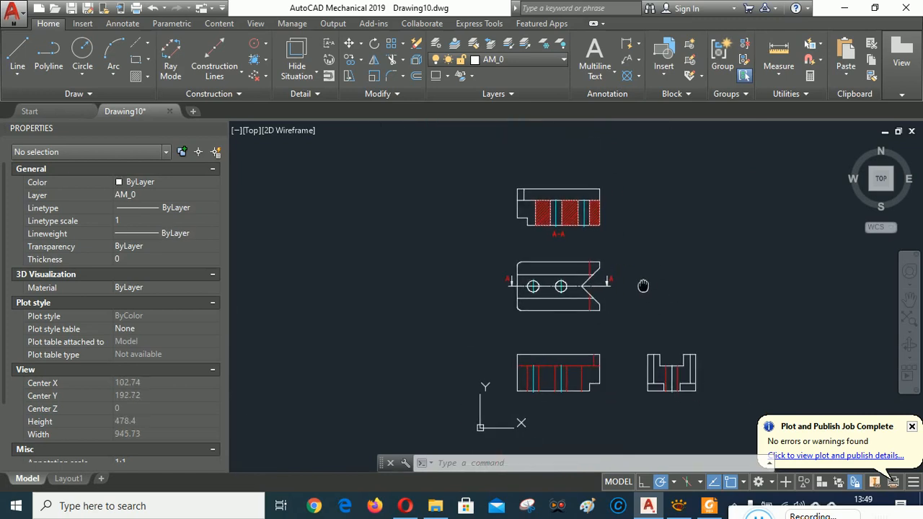
# Step: Save the drawing as TUGAS 6 V-STOP in the TUGAS KULIAH folder
pyautogui.click(72, 13)
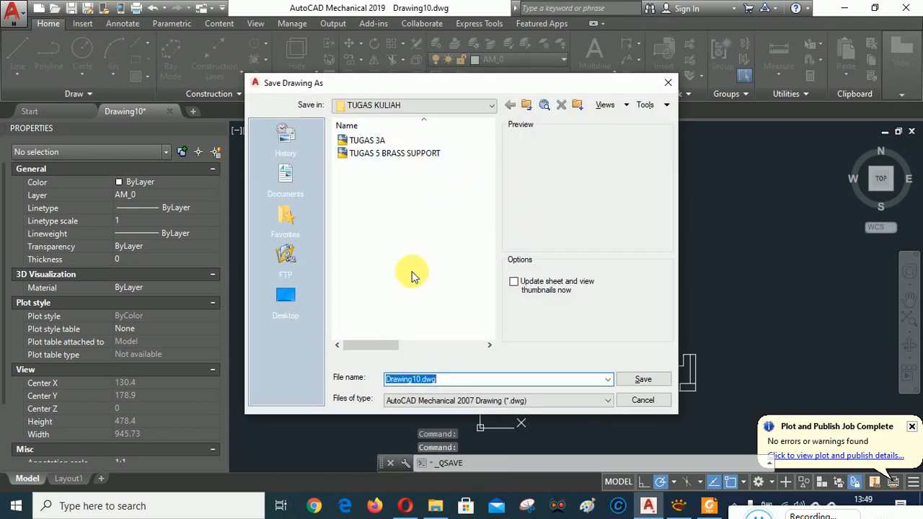
pyautogui.write('TUGAS')
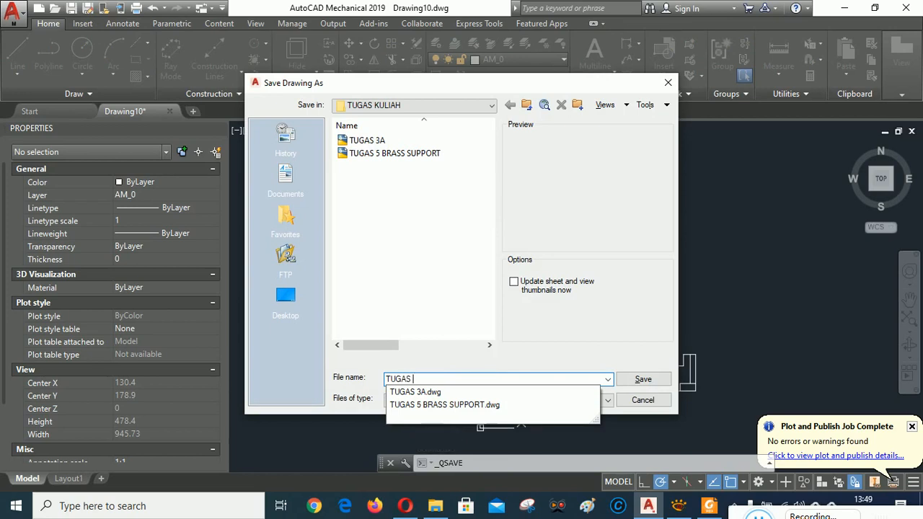
pyautogui.write(' 6')
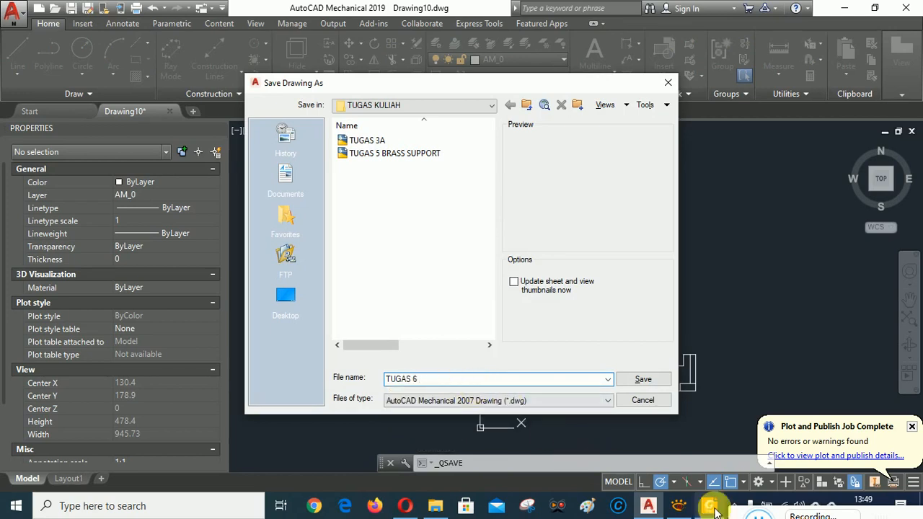
pyautogui.click(678, 507)
pyautogui.click(678, 507)
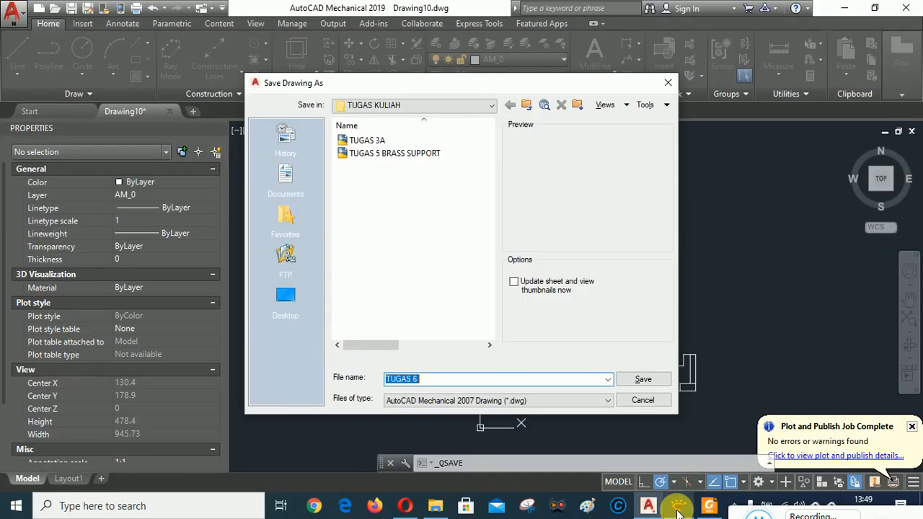
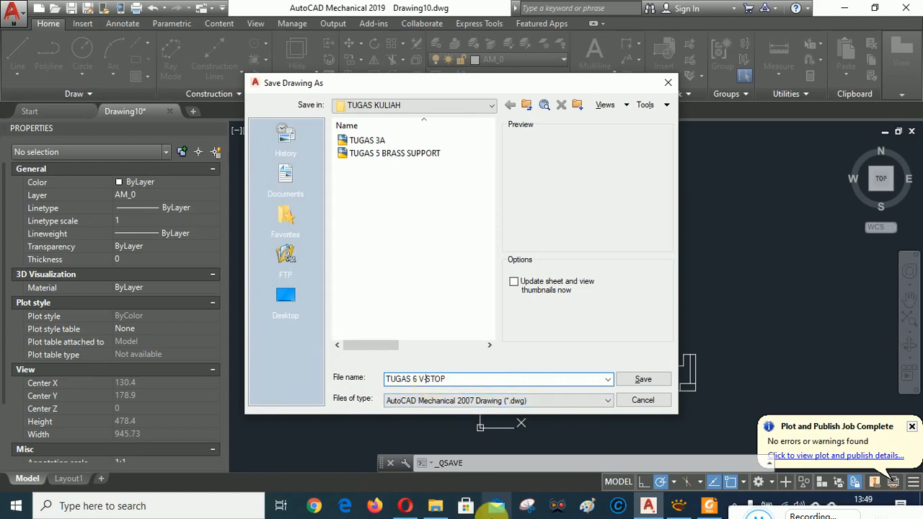
pyautogui.click(642, 379)
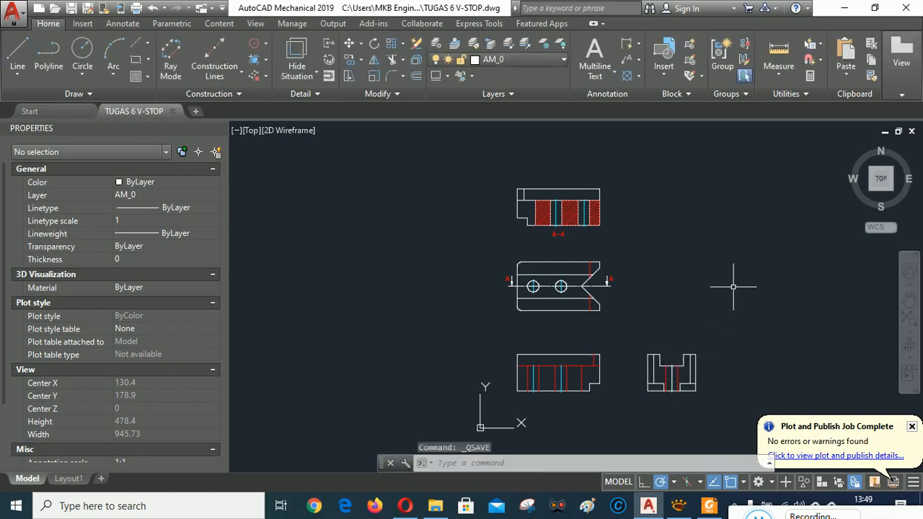
# Step: Create a rectangular viewport on Layout1 filling the empty sheet area between the revision table and the title block
pyautogui.click(68, 478)
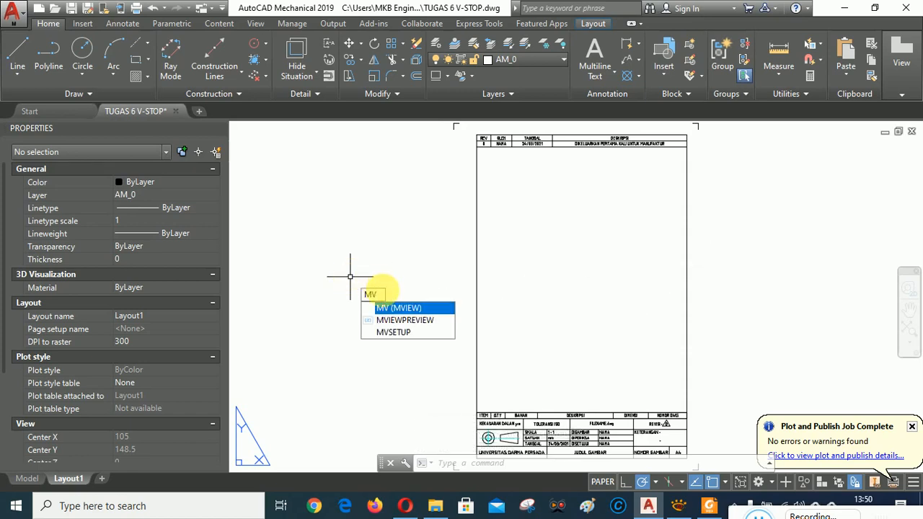
pyautogui.press('Return')
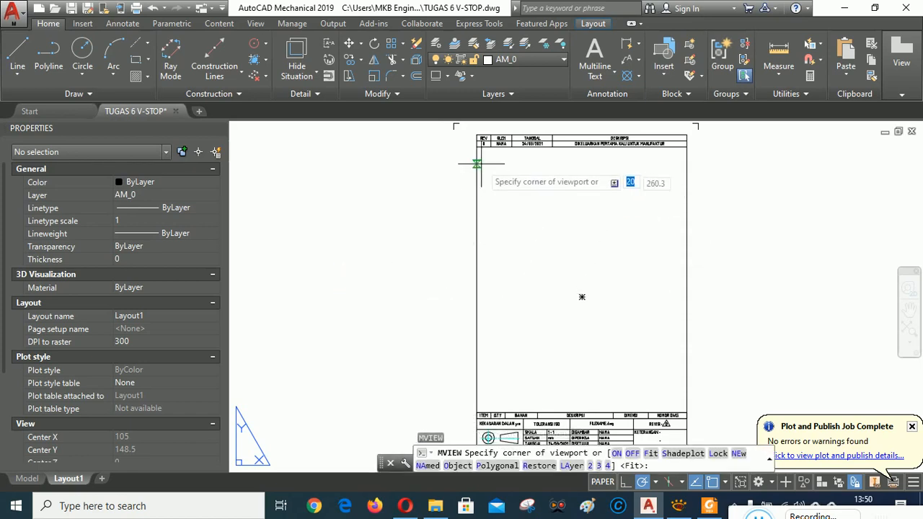
pyautogui.click(477, 145)
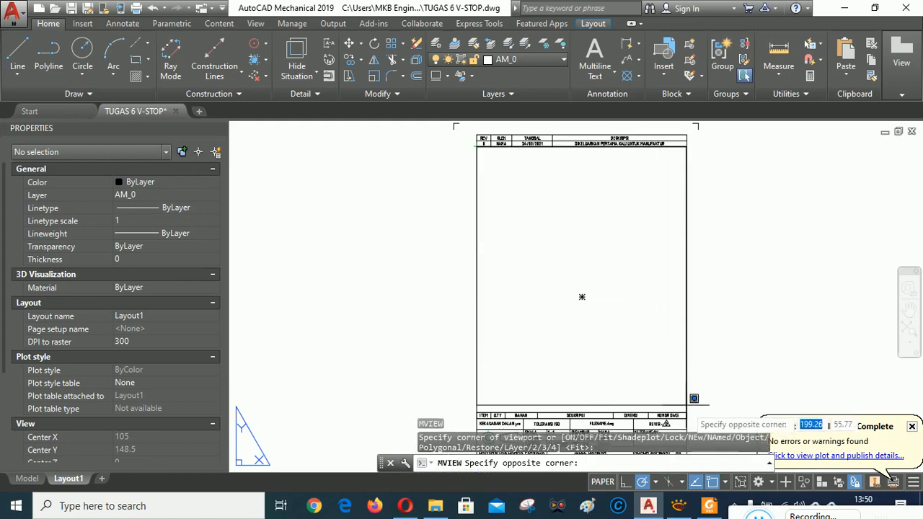
pyautogui.click(687, 412)
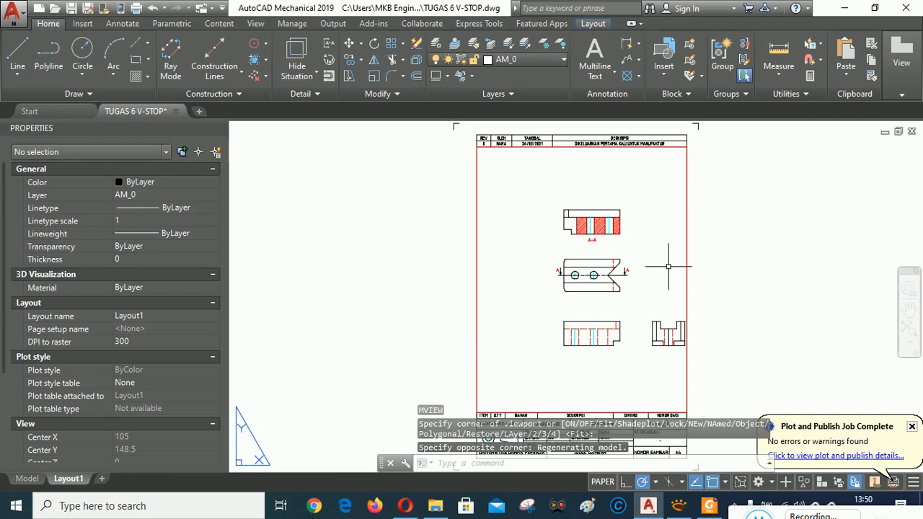
# Step: Set the new viewport's scale to 1:2
pyautogui.click(685, 310)
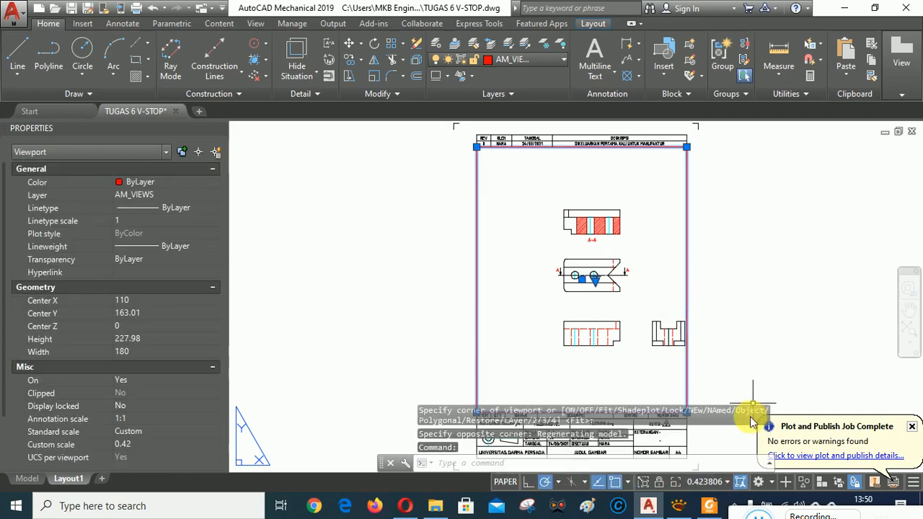
pyautogui.click(727, 482)
pyautogui.click(689, 168)
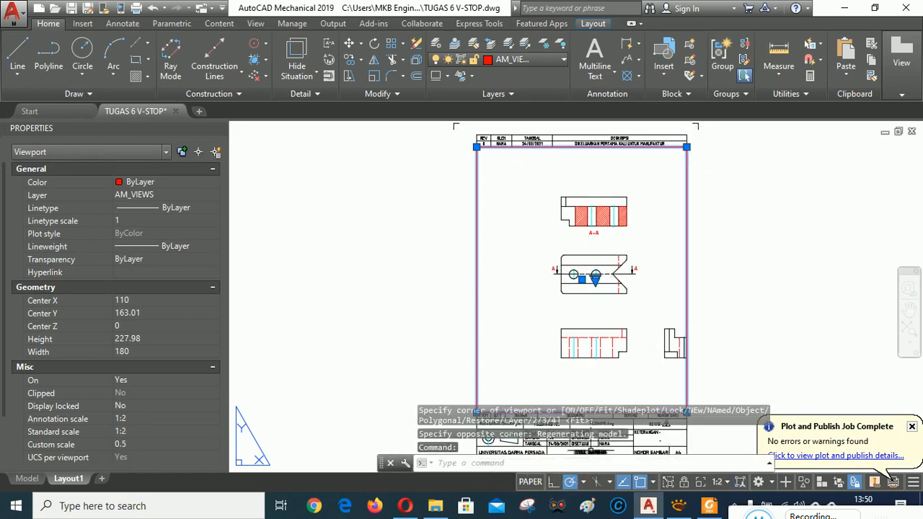
# Step: Shift the model inside the viewport so all four views fit within its border, and return to paper space
pyautogui.click(526, 227)
pyautogui.doubleClick(525, 227)
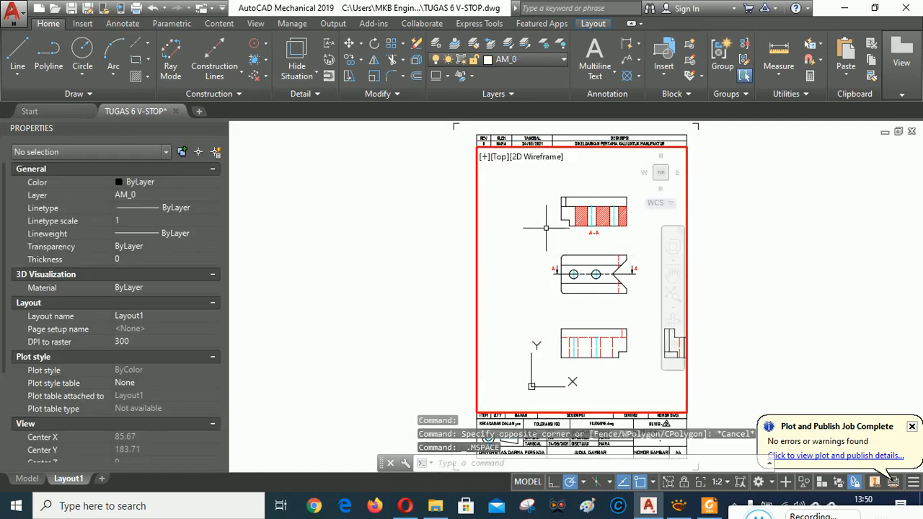
pyautogui.moveTo(543, 230); pyautogui.dragTo(502, 228, button='middle')
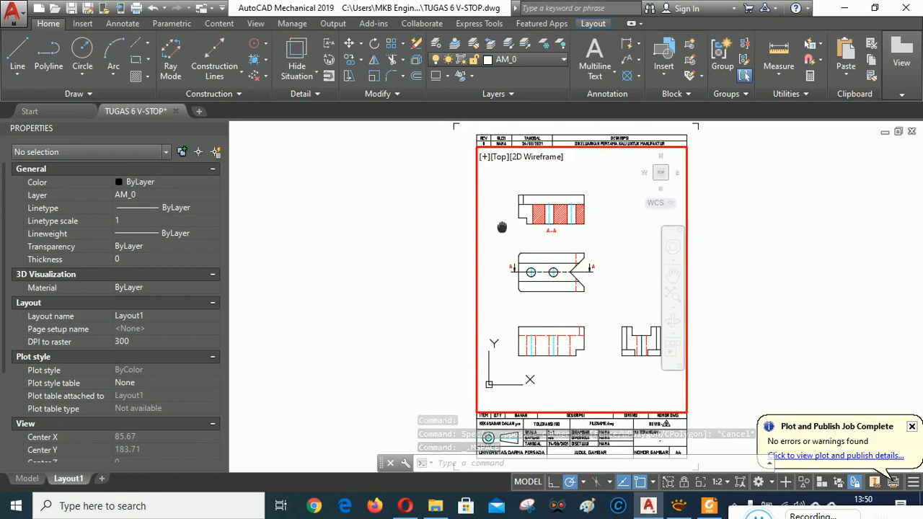
pyautogui.moveTo(502, 227); pyautogui.dragTo(502, 225, button='middle')
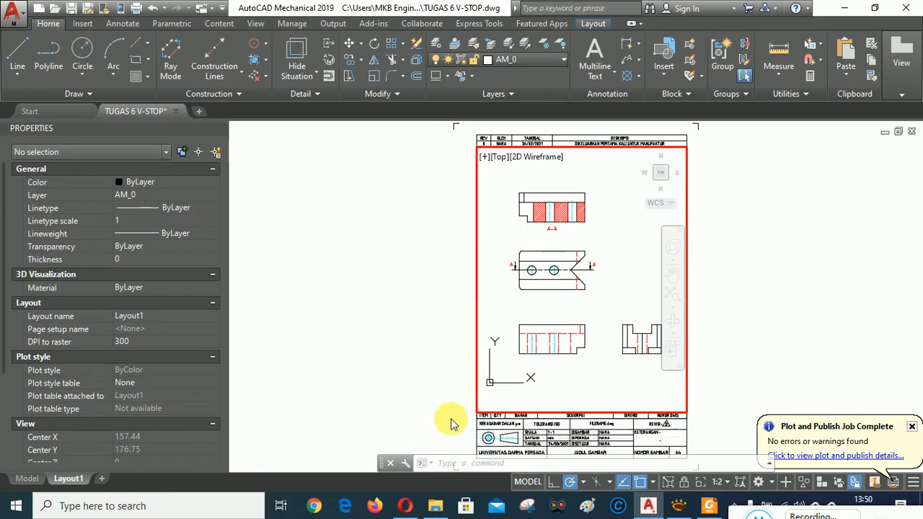
pyautogui.click(529, 482)
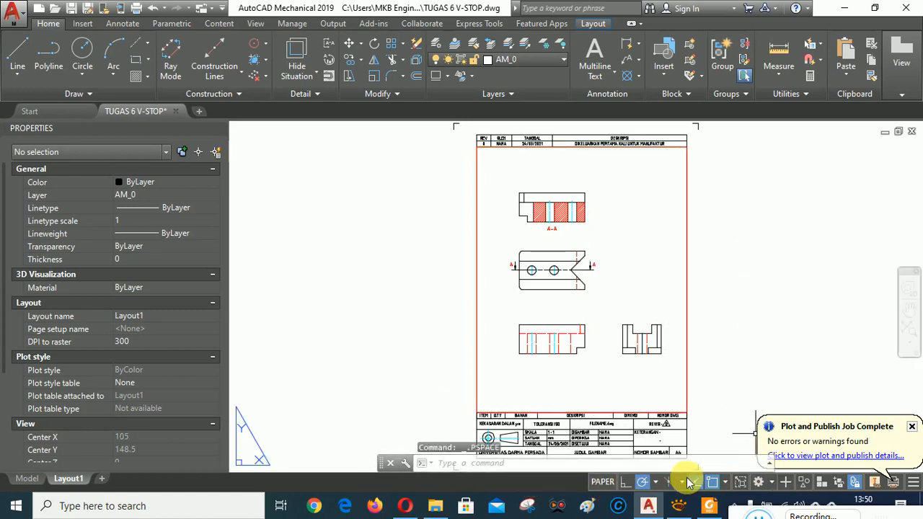
pyautogui.click(687, 340)
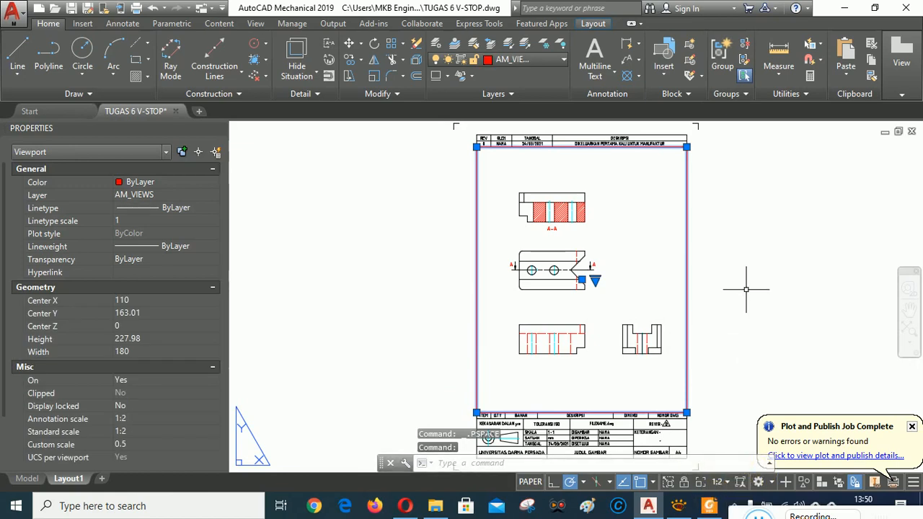
pyautogui.press('Escape')
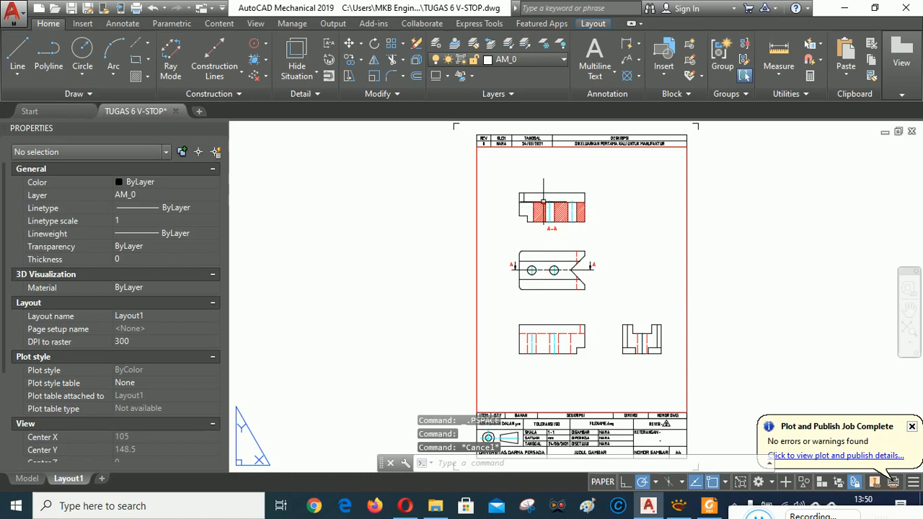
# Step: Check the 3.26 reference image, then add a power dimension for the groove depth beside the front view, from upper edge to horizontal hidden line
pyautogui.scroll(4, 533, 366)
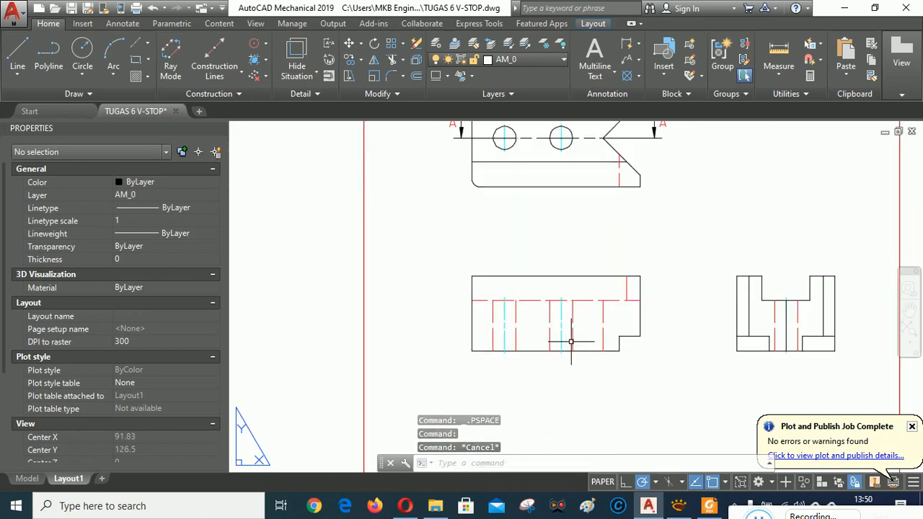
pyautogui.click(676, 507)
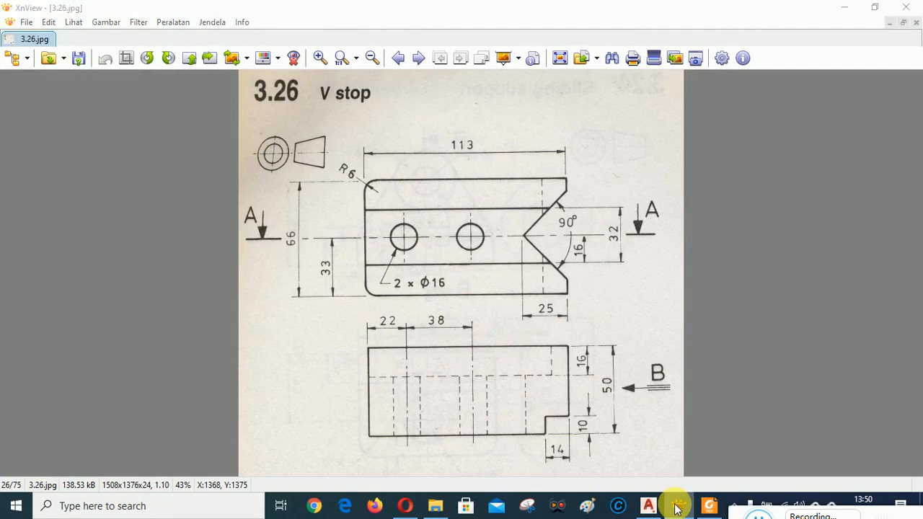
pyautogui.click(676, 507)
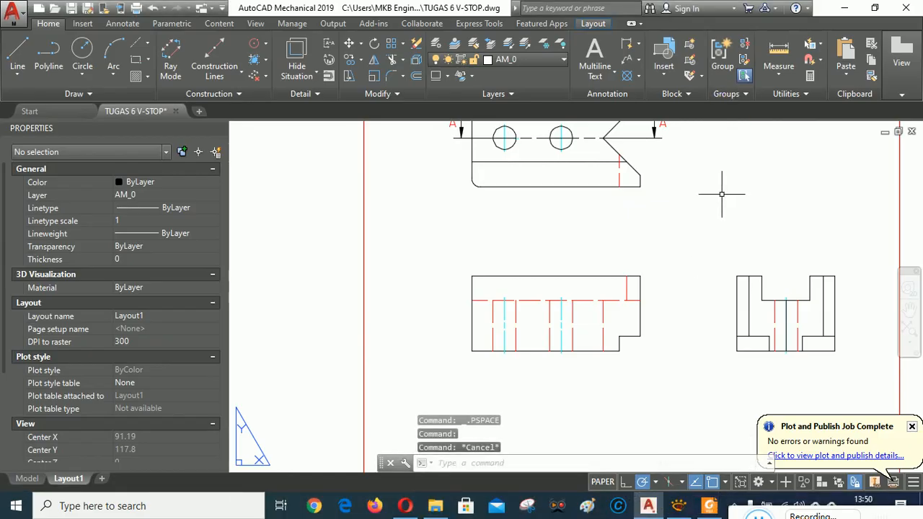
pyautogui.moveTo(721, 195)
pyautogui.mouseDown(button='middle')
pyautogui.moveTo(728, 360)
pyautogui.moveTo(731, 264)
pyautogui.moveTo(721, 267)
pyautogui.moveTo(665, 200)
pyautogui.moveTo(729, 209)
pyautogui.mouseUp(button='middle')
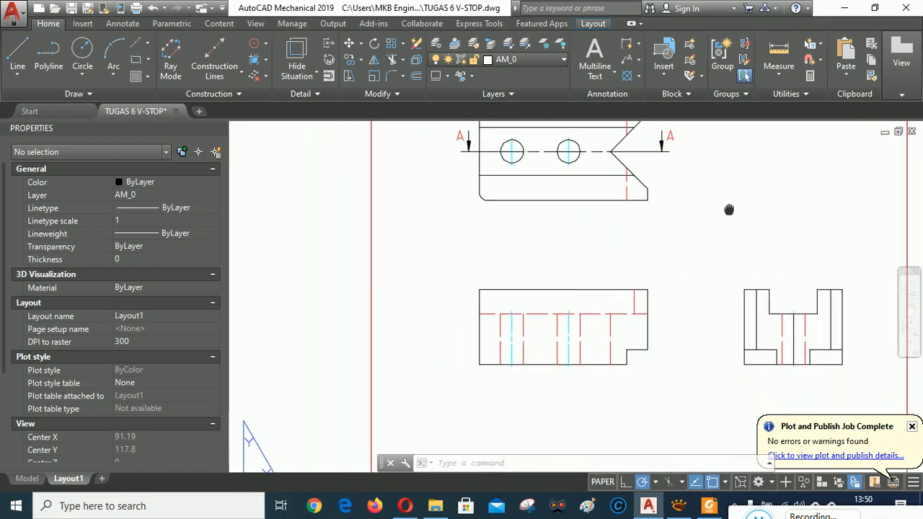
pyautogui.scroll(2, 467, 327)
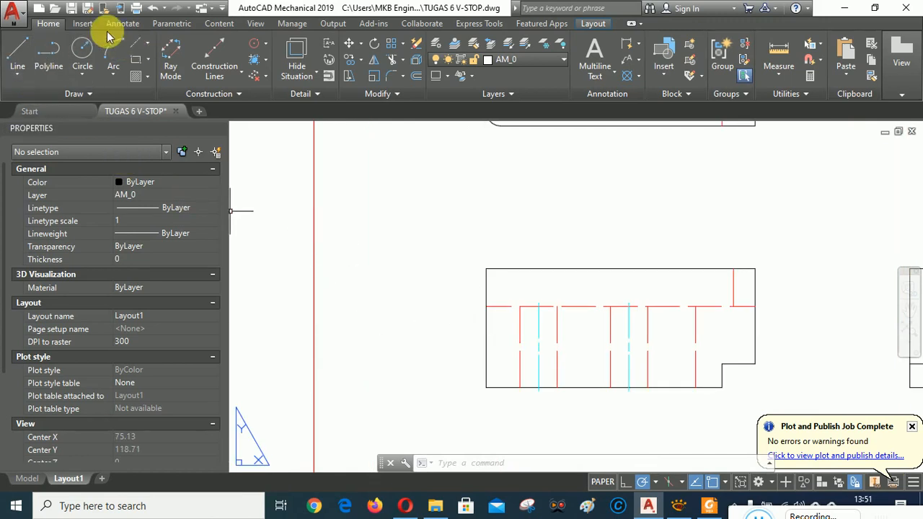
pyautogui.click(124, 24)
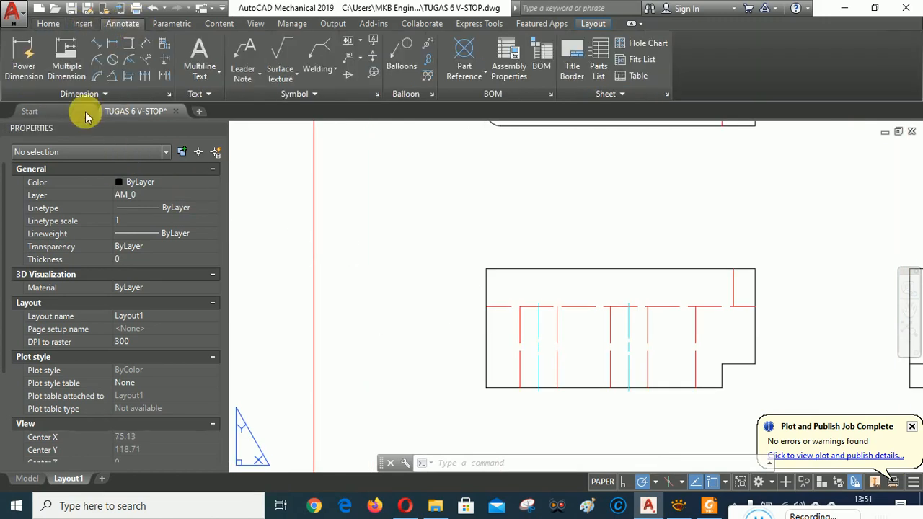
pyautogui.click(24, 58)
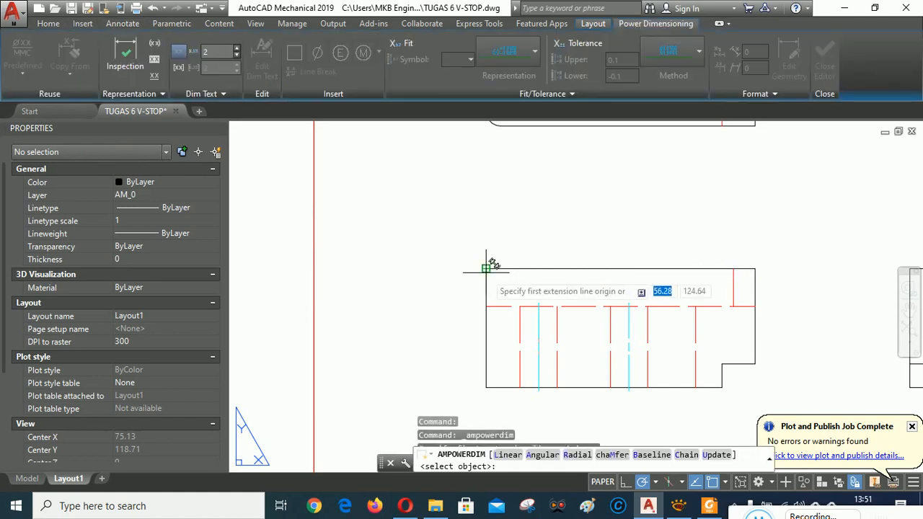
pyautogui.click(486, 268)
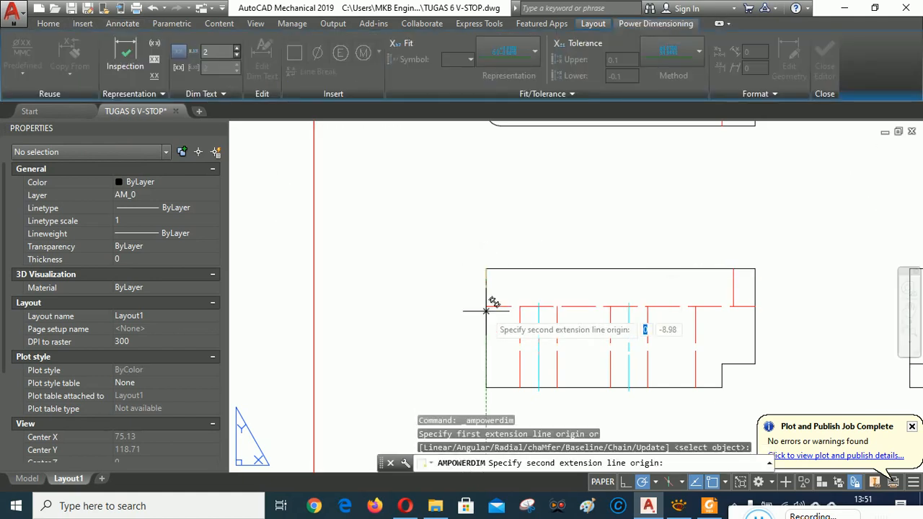
pyautogui.click(486, 306)
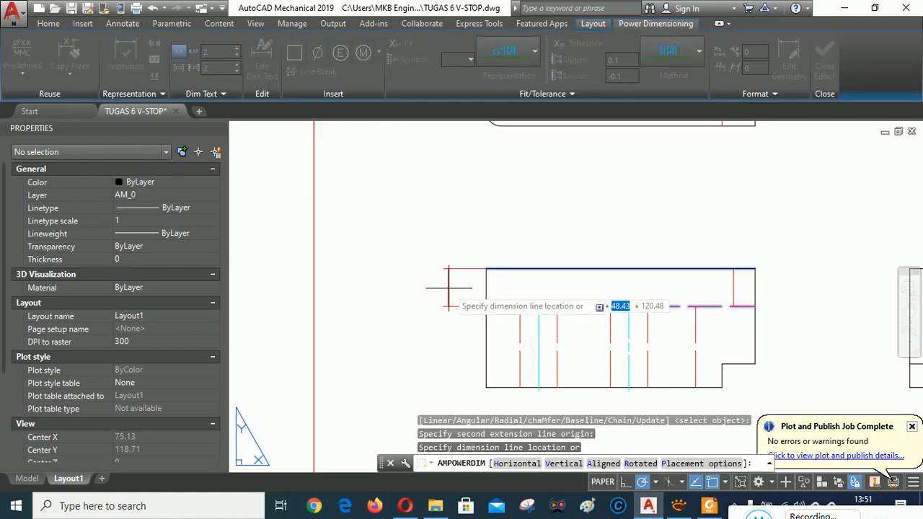
pyautogui.click(512, 238)
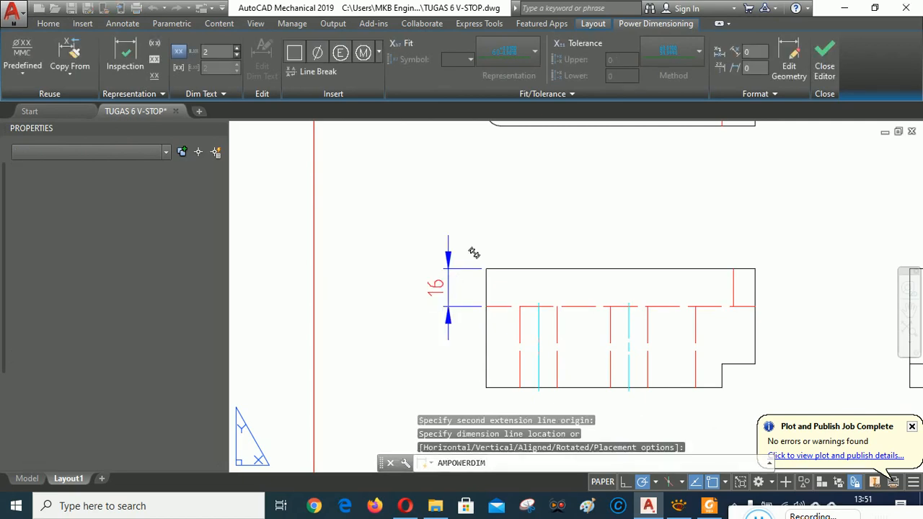
pyautogui.press('Return')
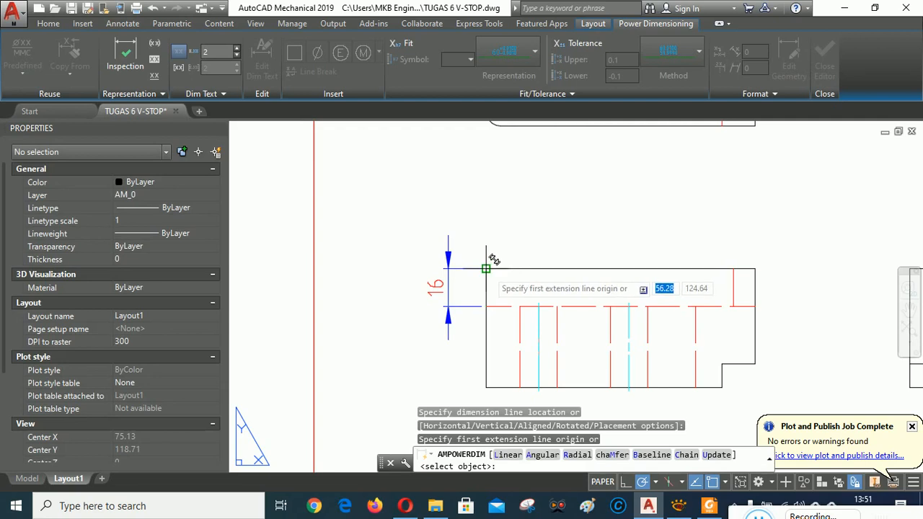
# Step: Dimension the front view's overall height, placing it outside the groove-depth dimension
pyautogui.click(487, 269)
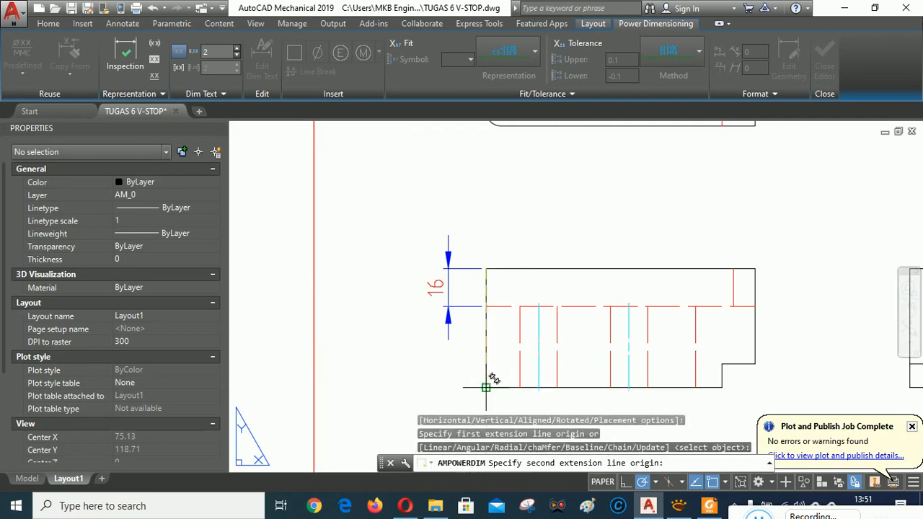
pyautogui.click(495, 378)
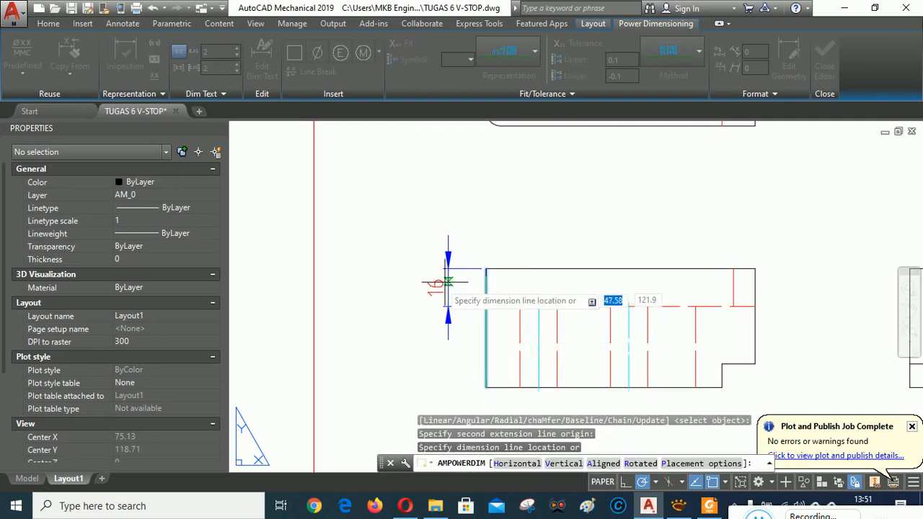
pyautogui.click(448, 281)
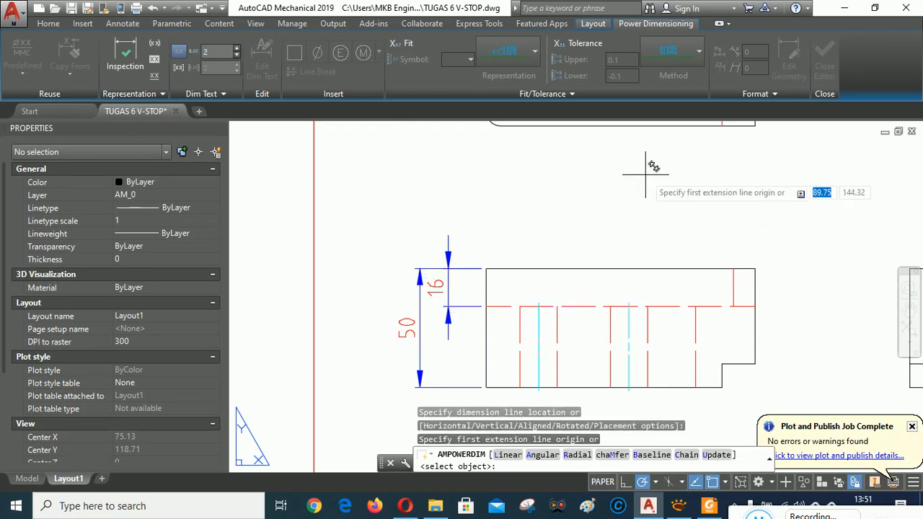
# Step: Dimension the width and height of the notch at the front view's lower right corner
pyautogui.moveTo(694, 245); pyautogui.dragTo(612, 199, button='middle')
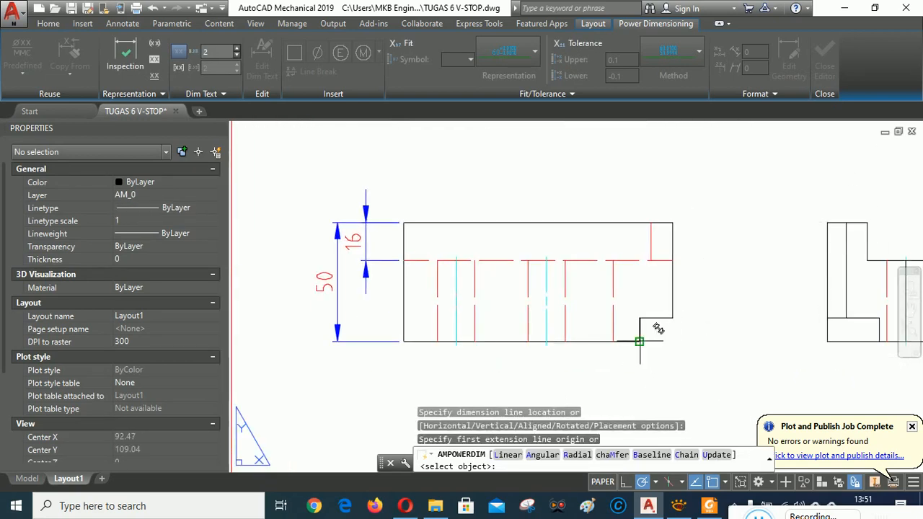
pyautogui.click(639, 341)
pyautogui.click(673, 317)
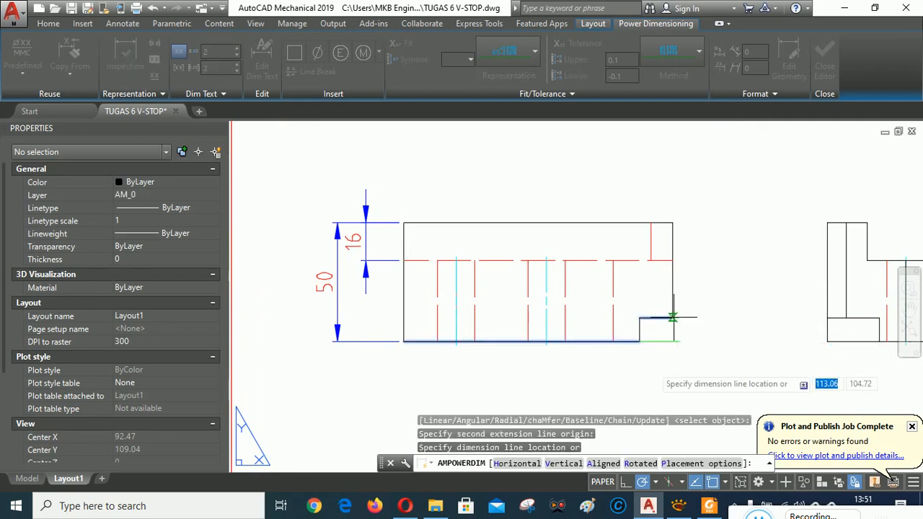
pyautogui.click(649, 377)
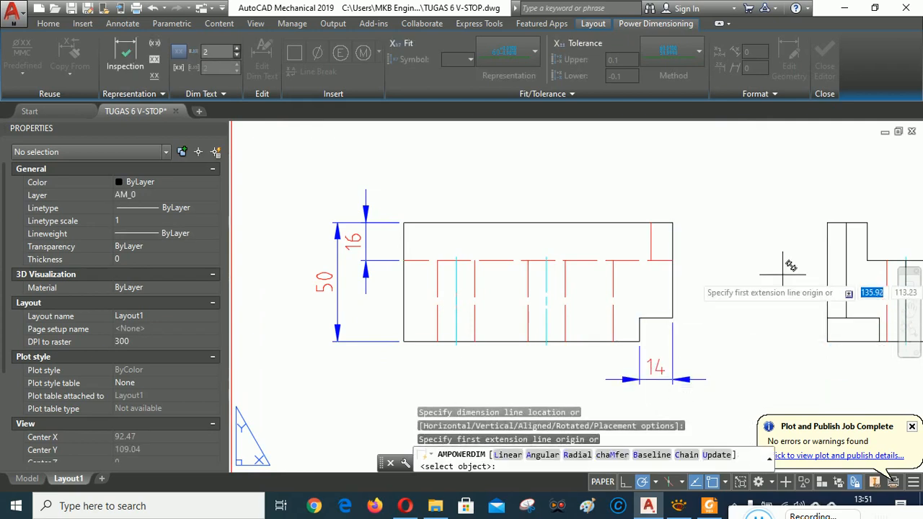
pyautogui.click(639, 341)
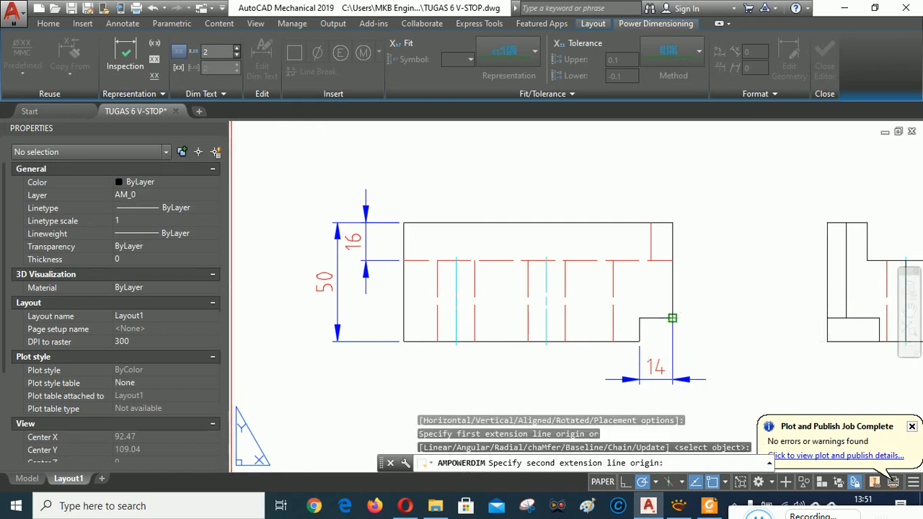
pyautogui.click(672, 318)
pyautogui.click(721, 320)
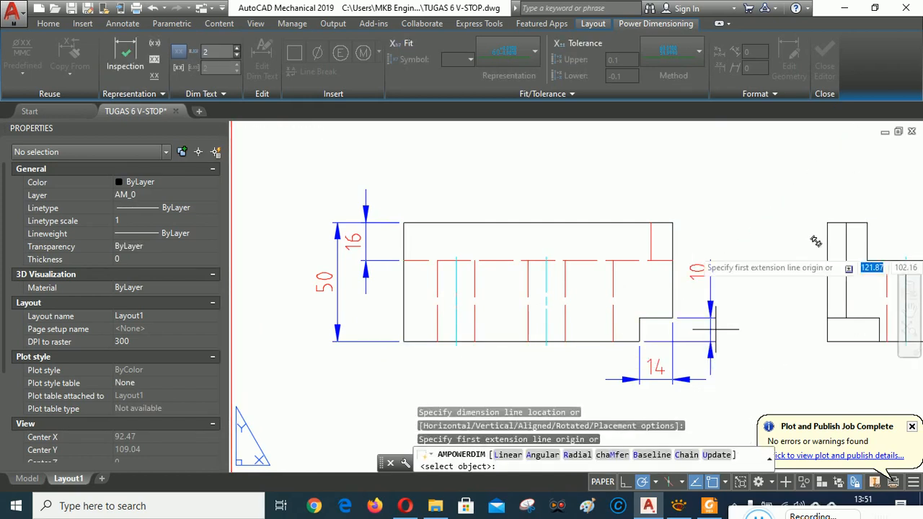
# Step: Dimension above the front view the distance from the left edge to the first hole's centreline and the spacing between both hole centrelines
pyautogui.scroll(-4, 566, 335)
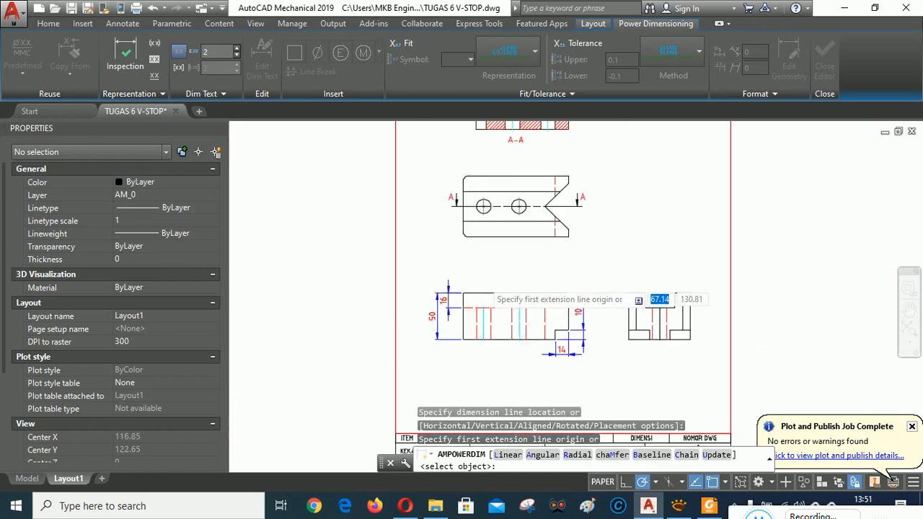
pyautogui.scroll(5, 484, 284)
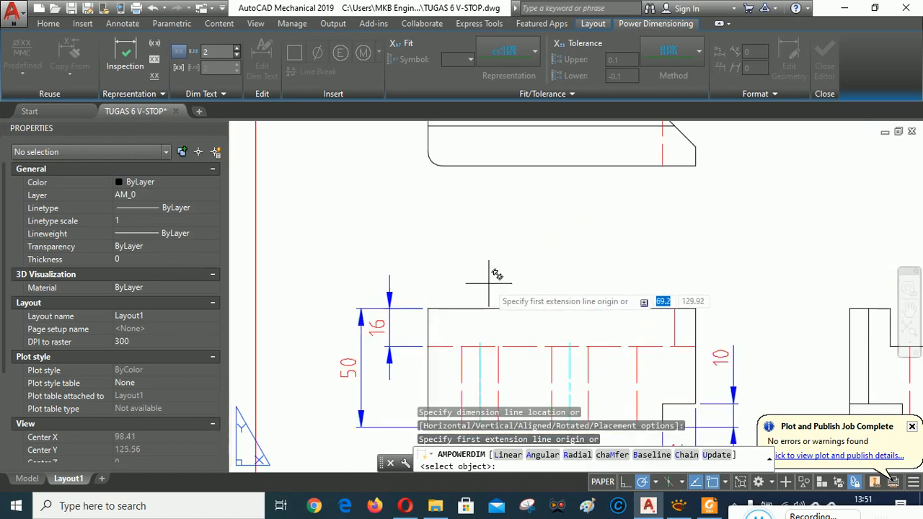
pyautogui.click(428, 308)
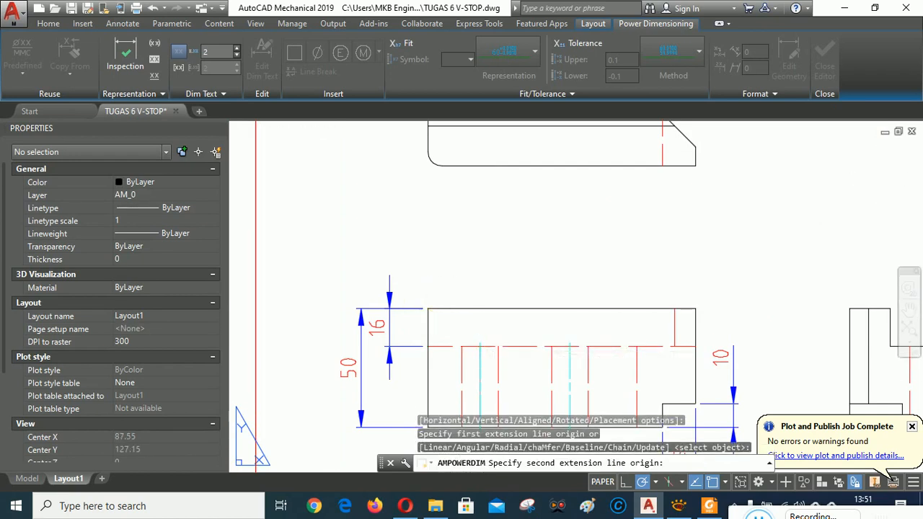
pyautogui.click(480, 339)
pyautogui.click(469, 268)
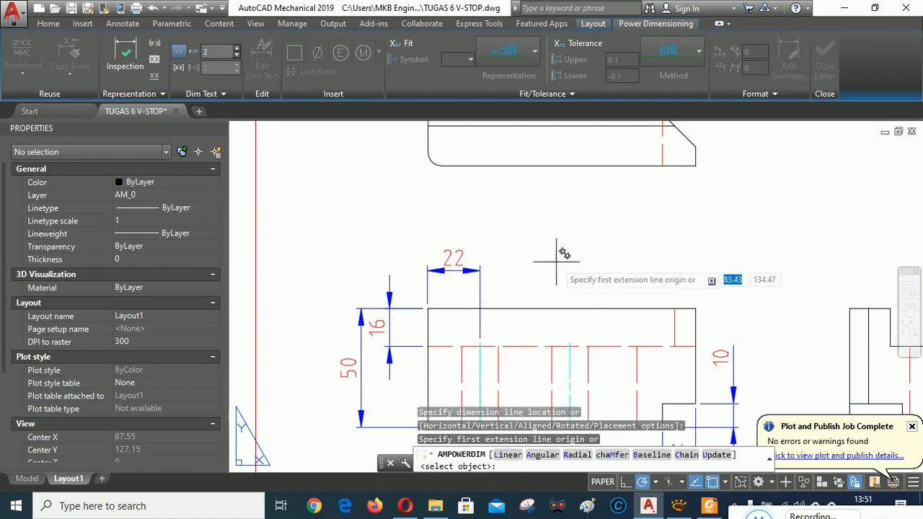
pyautogui.click(480, 344)
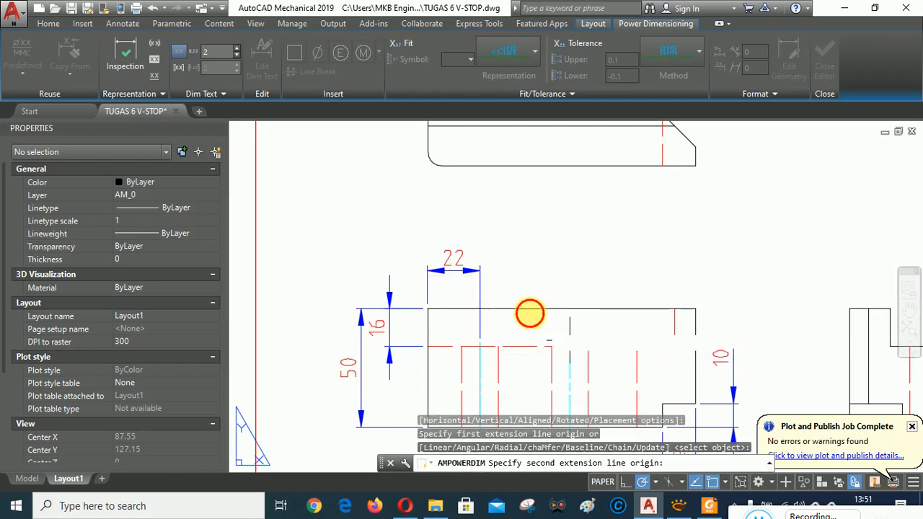
pyautogui.click(570, 315)
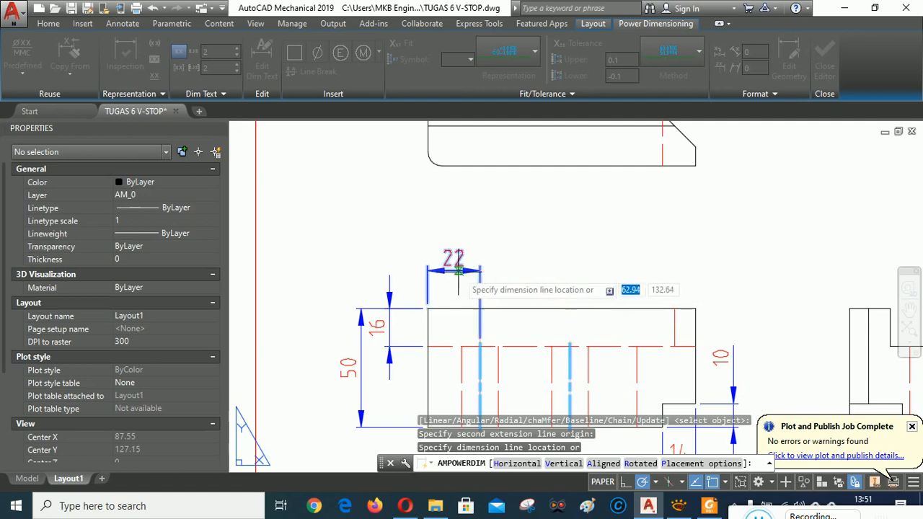
pyautogui.click(528, 270)
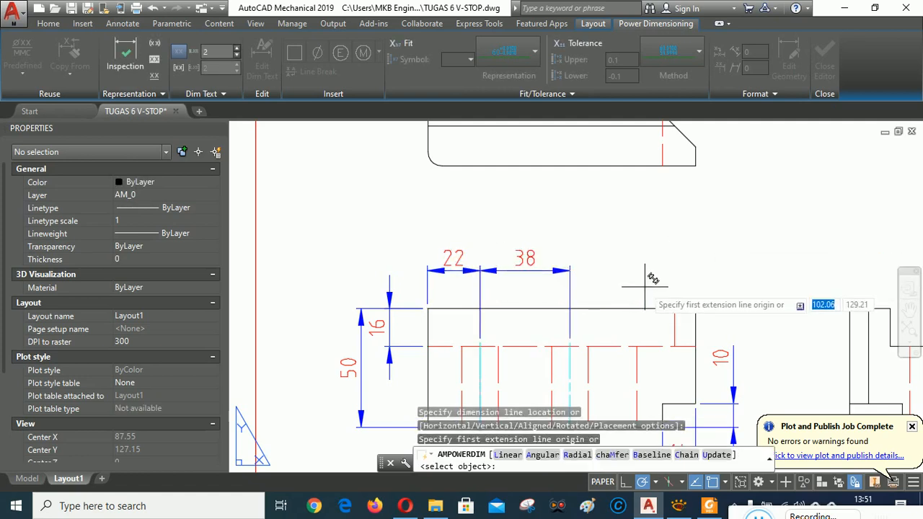
# Step: Dimension the front view's overall length above the hole-position dimensions
pyautogui.scroll(-5, 653, 279)
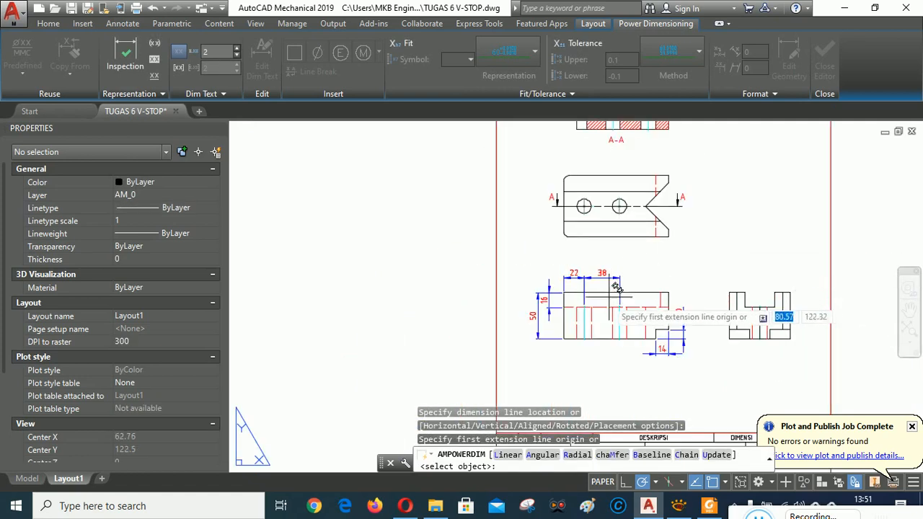
pyautogui.scroll(2, 660, 284)
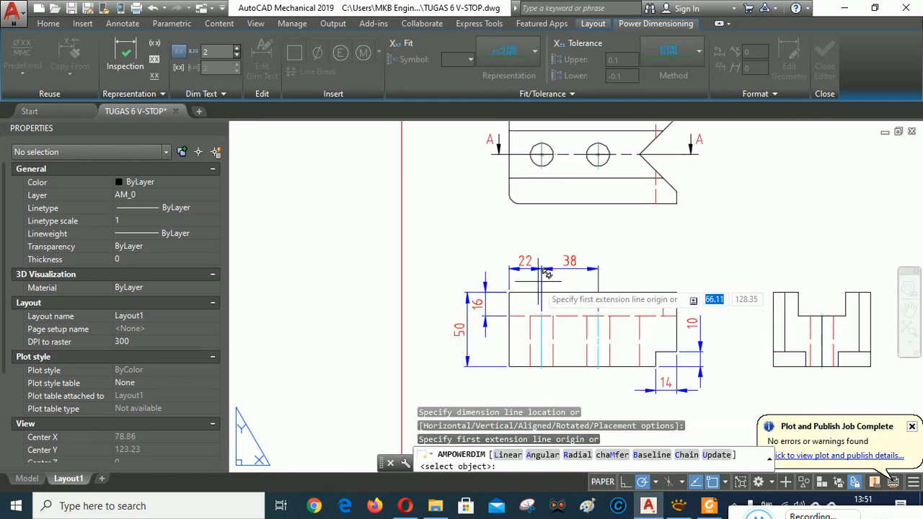
pyautogui.scroll(2, 539, 277)
pyautogui.click(491, 298)
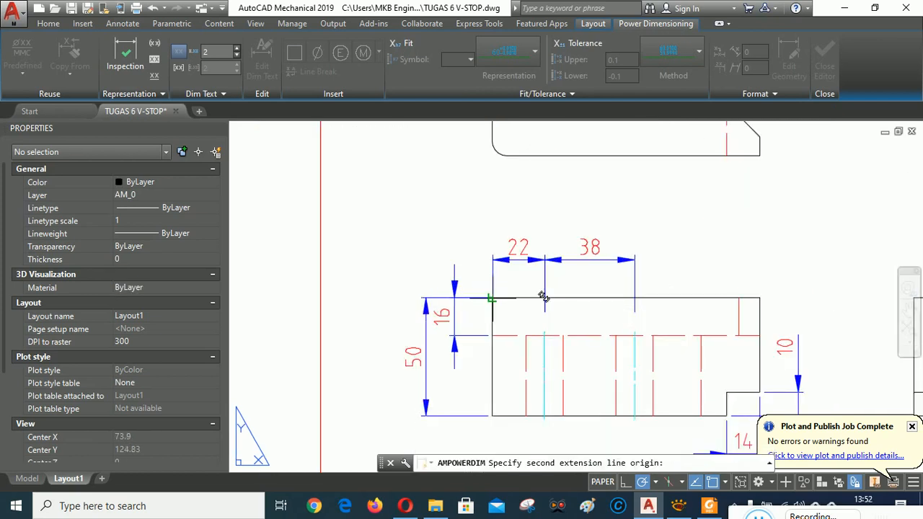
pyautogui.click(760, 297)
pyautogui.click(619, 232)
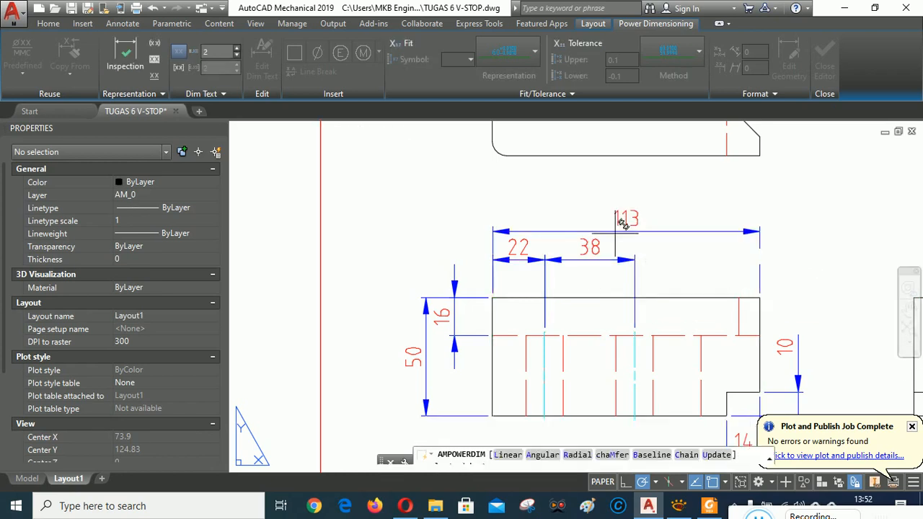
# Step: Dimension the central groove's width on the top view, placing the dimension outside the left edge beyond the section mark
pyautogui.scroll(-4, 680, 245)
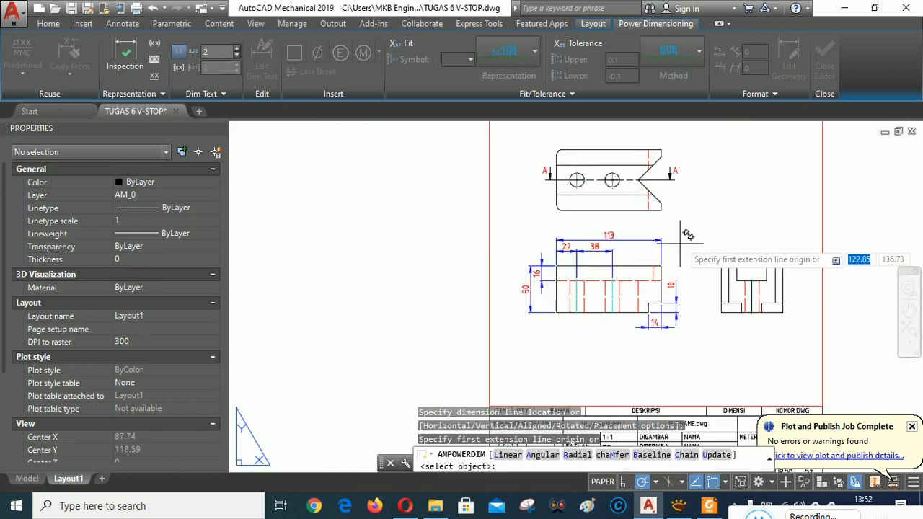
pyautogui.moveTo(728, 235); pyautogui.dragTo(720, 328, button='middle')
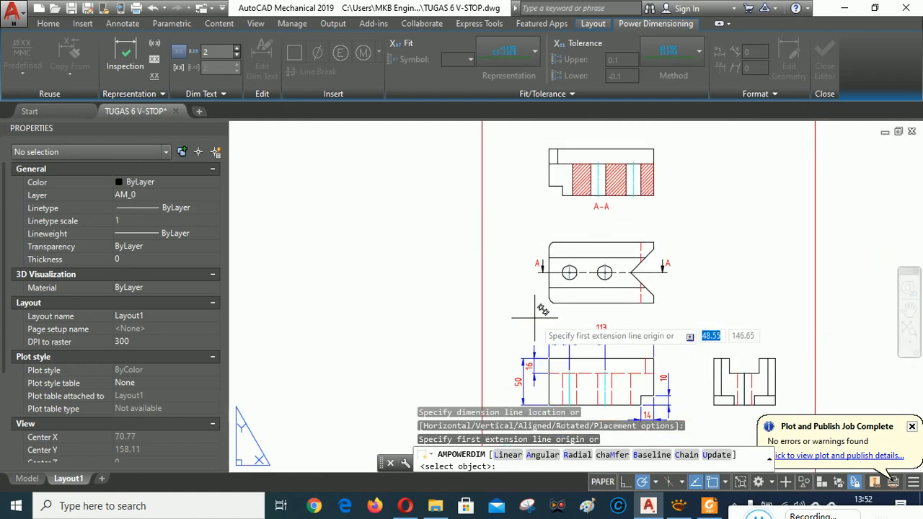
pyautogui.scroll(2, 534, 317)
pyautogui.scroll(2, 530, 318)
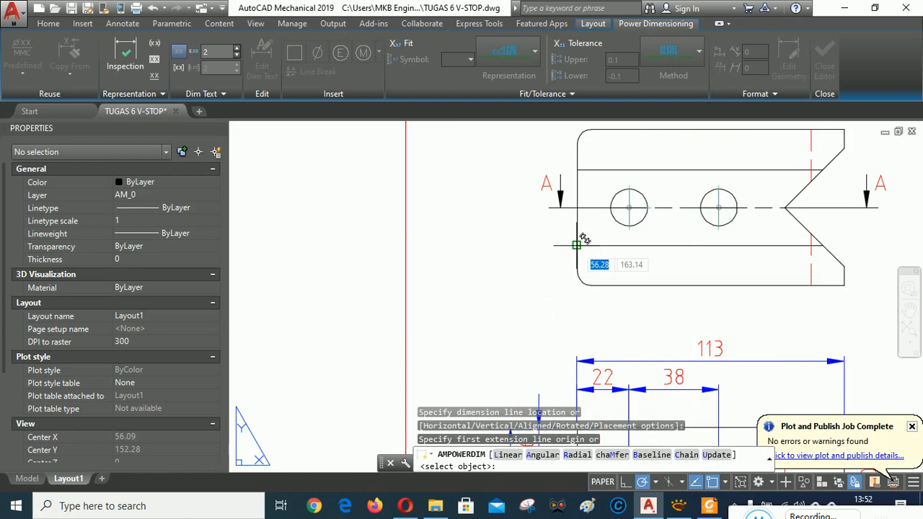
pyautogui.click(576, 246)
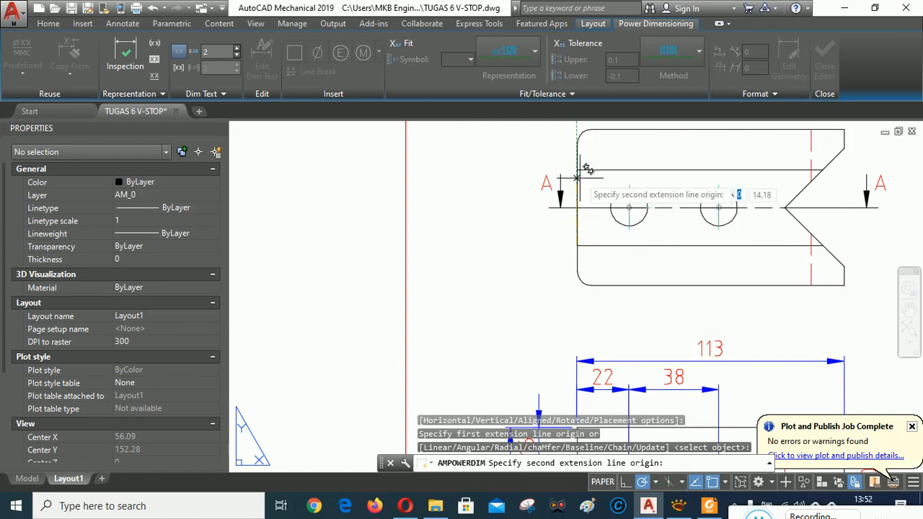
pyautogui.click(580, 169)
pyautogui.scroll(3, 513, 238)
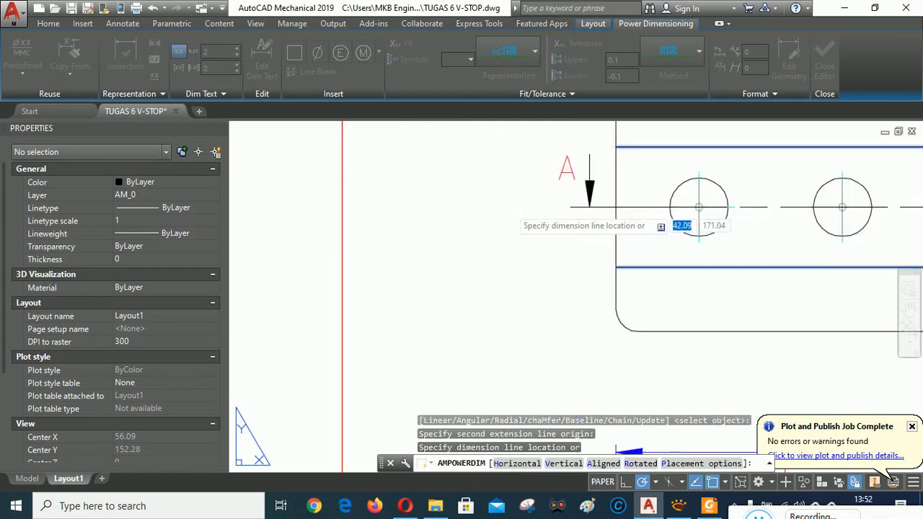
pyautogui.scroll(-5, 512, 260)
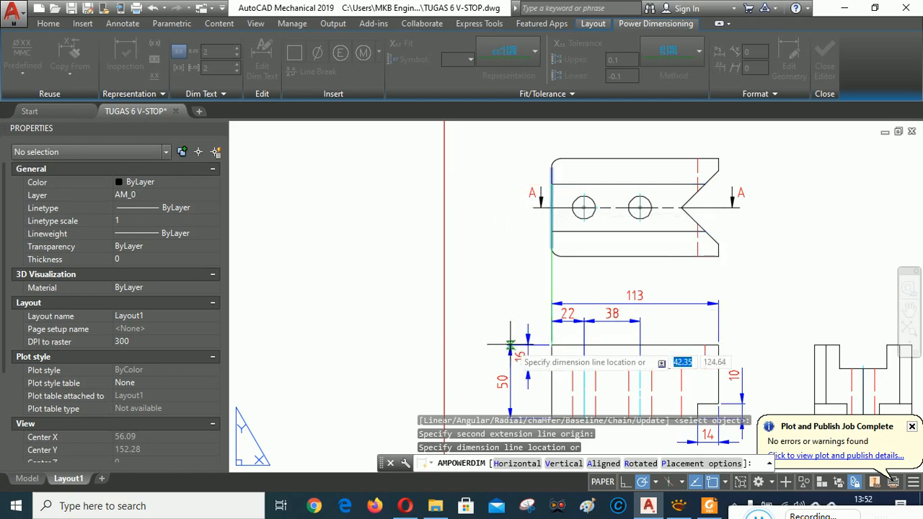
pyautogui.click(509, 220)
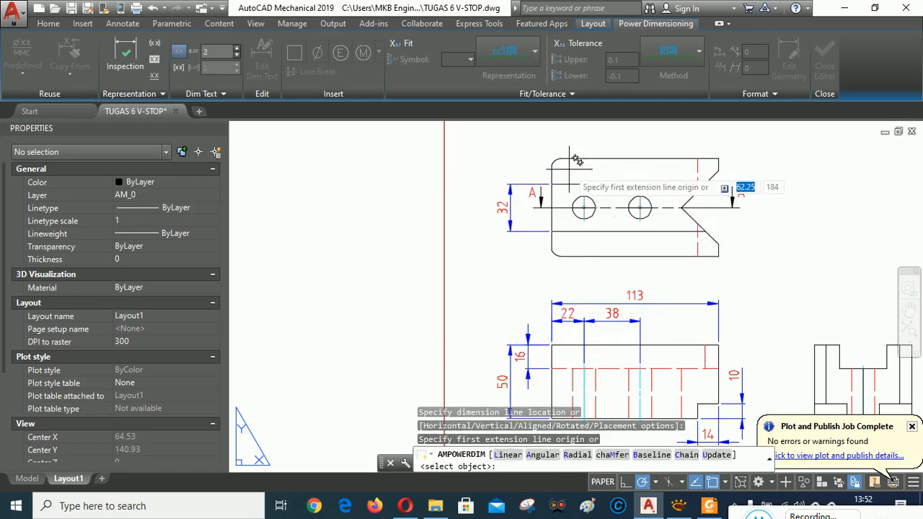
# Step: Dimension the top view's overall width between the two rounded corners, placing it outside the groove-width dimension
pyautogui.scroll(2, 573, 166)
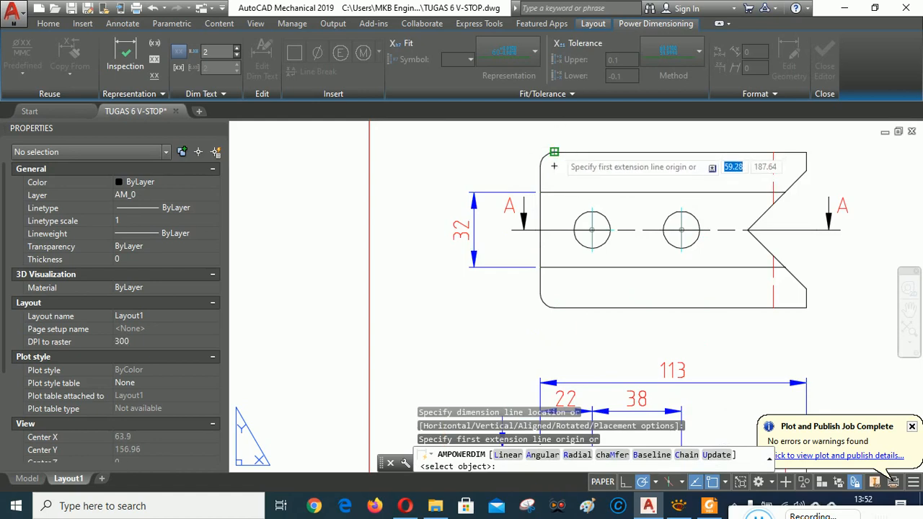
pyautogui.click(560, 148)
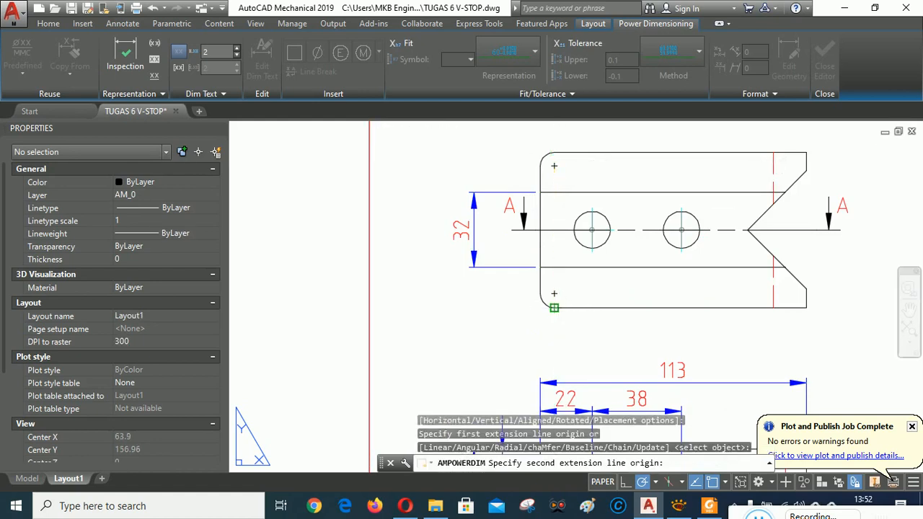
pyautogui.click(554, 308)
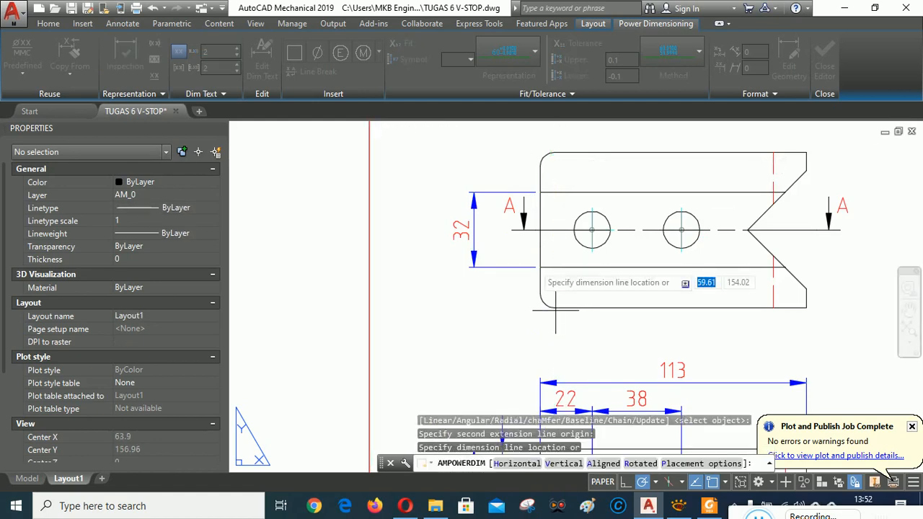
pyautogui.click(445, 216)
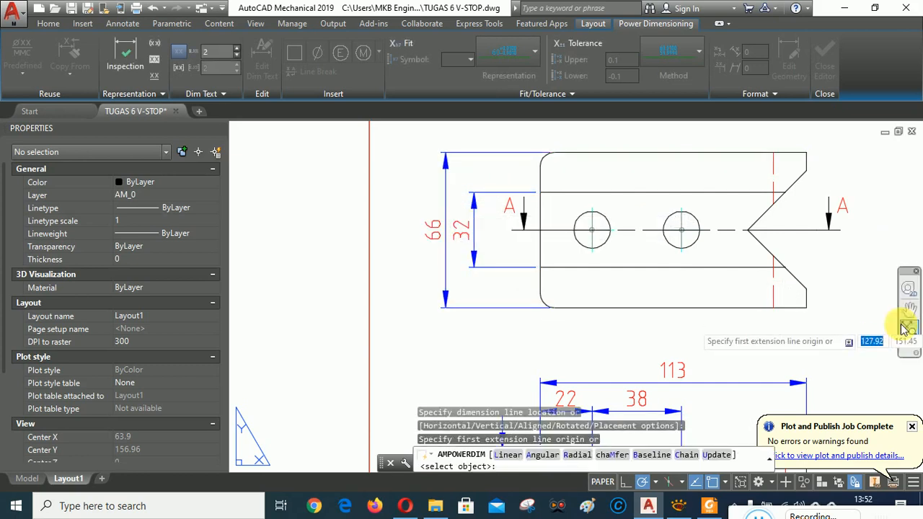
# Step: Dimension the V notch's depth from the right edge to its vertex, placing the dimension above the top view
pyautogui.moveTo(861, 263)
pyautogui.mouseDown(button='middle')
pyautogui.moveTo(796, 267)
pyautogui.moveTo(737, 181)
pyautogui.moveTo(738, 255)
pyautogui.mouseUp(button='middle')
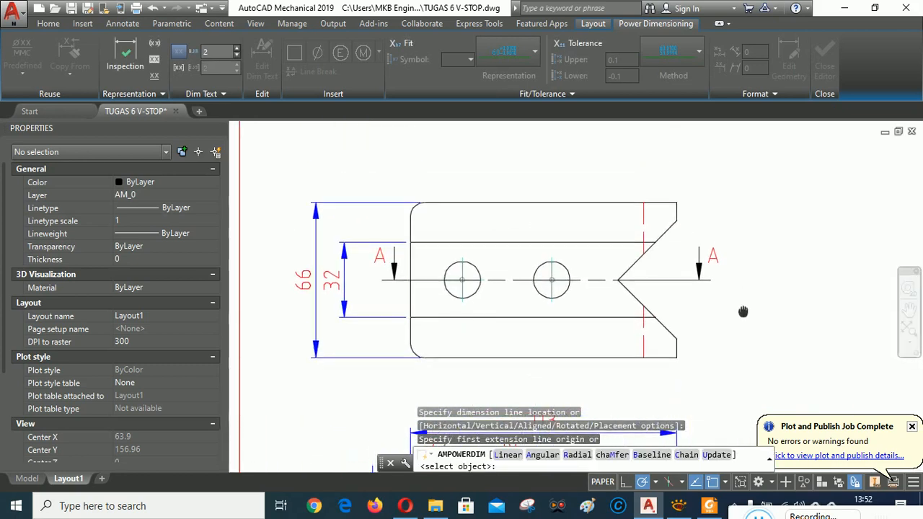
pyautogui.click(676, 203)
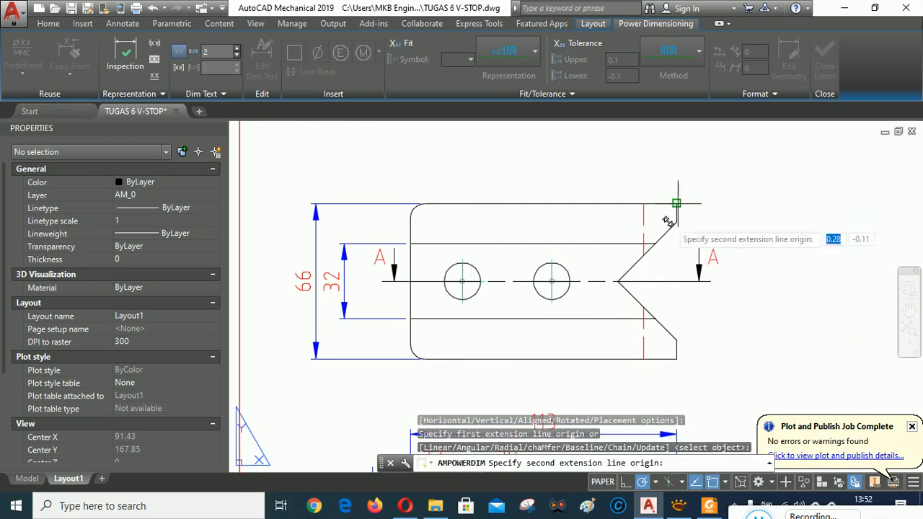
pyautogui.click(618, 281)
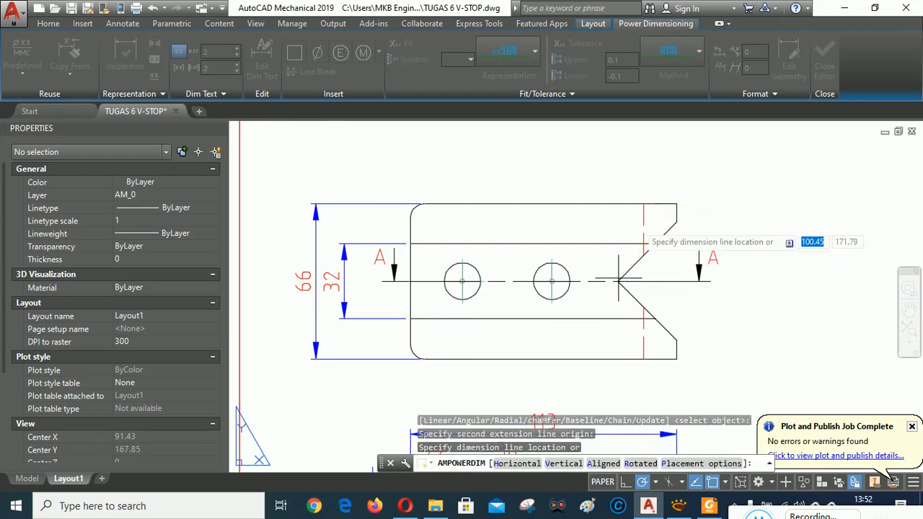
pyautogui.click(651, 170)
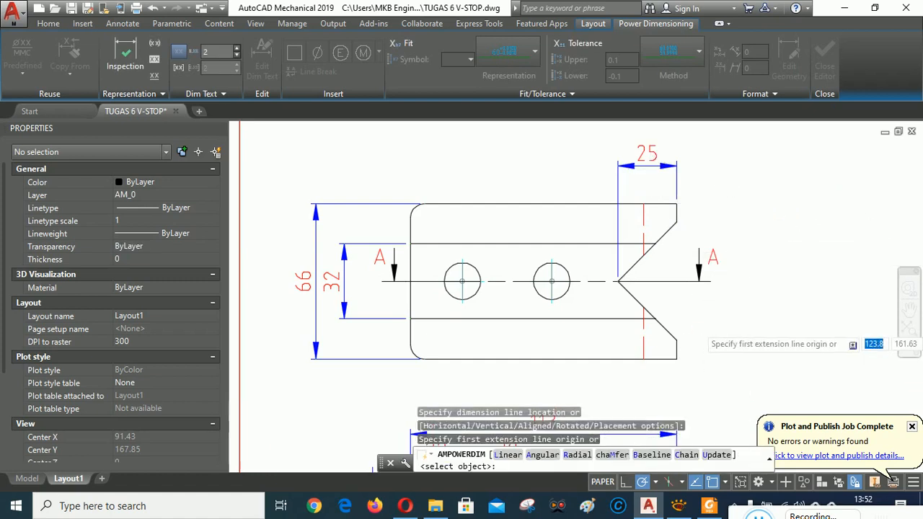
# Step: Dimension the V notch's opening width between its two outer corners, placing it to the right of the section mark
pyautogui.scroll(3, 707, 310)
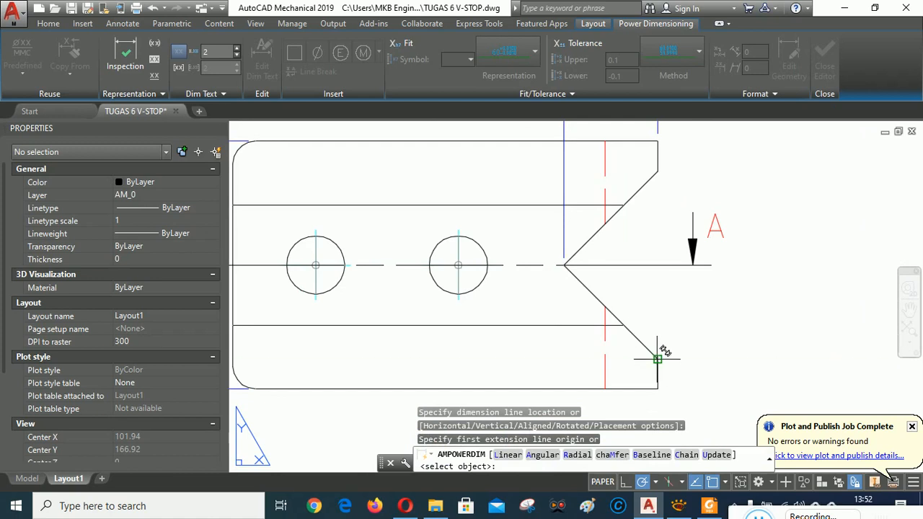
pyautogui.click(658, 358)
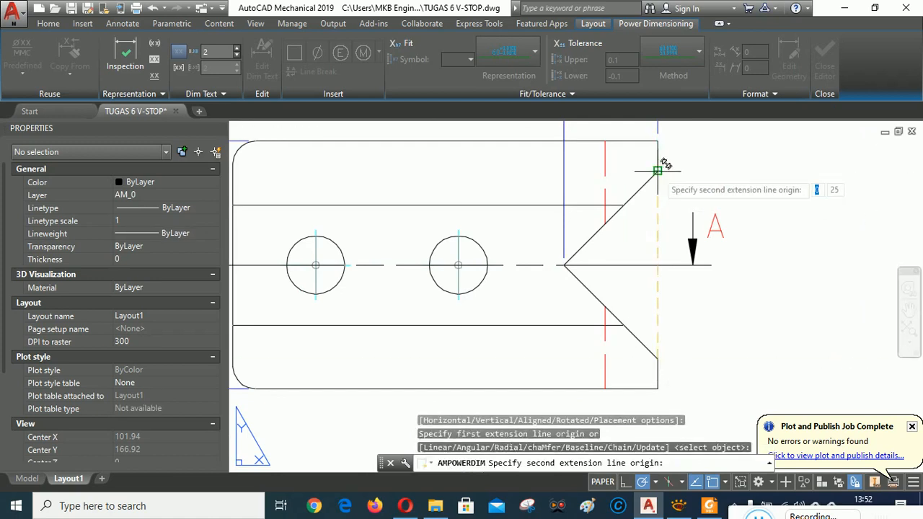
pyautogui.click(657, 170)
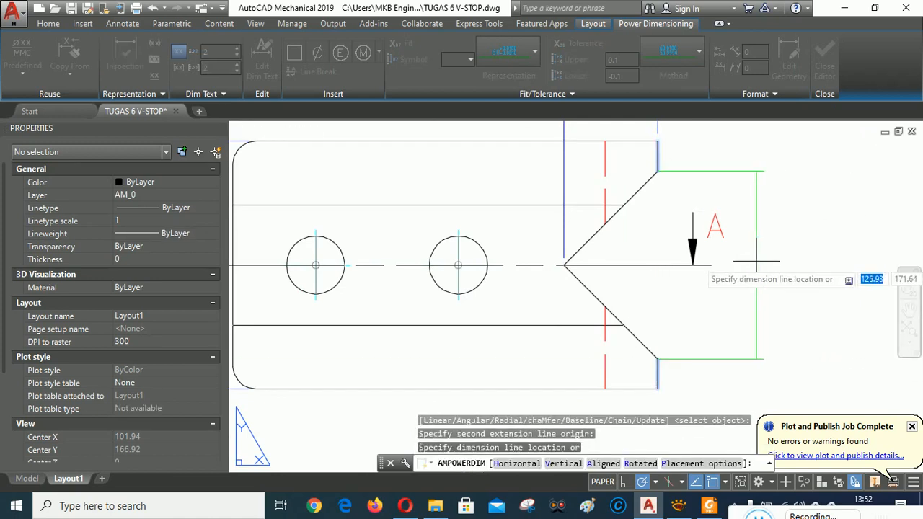
pyautogui.click(761, 261)
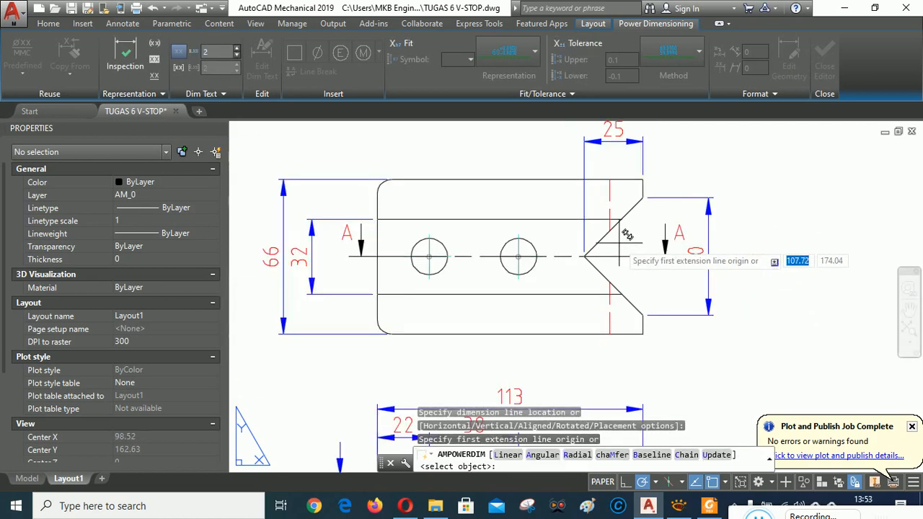
pyautogui.rightClick(629, 240)
pyautogui.click(658, 244)
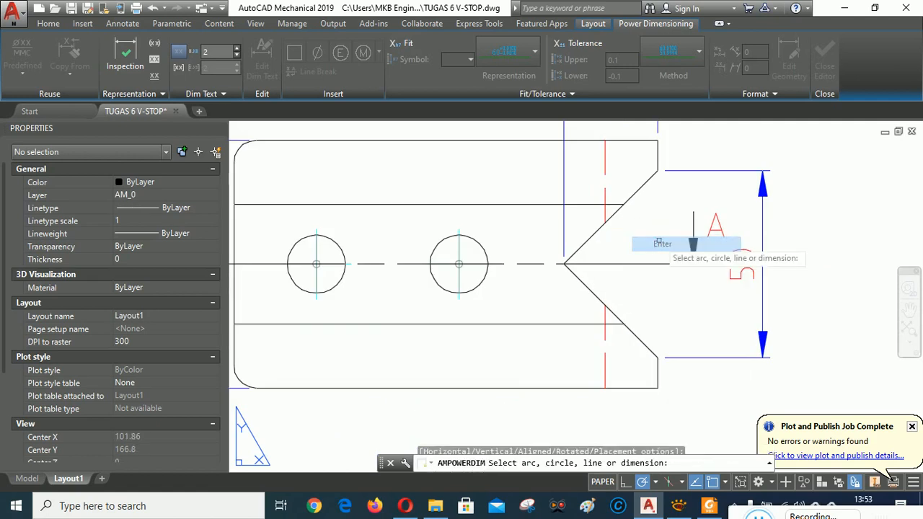
pyautogui.click(592, 233)
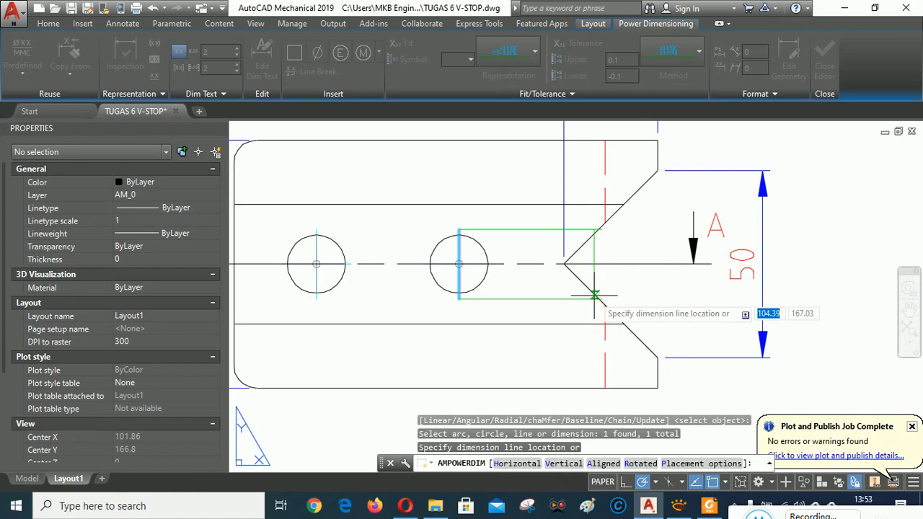
pyautogui.press('Escape')
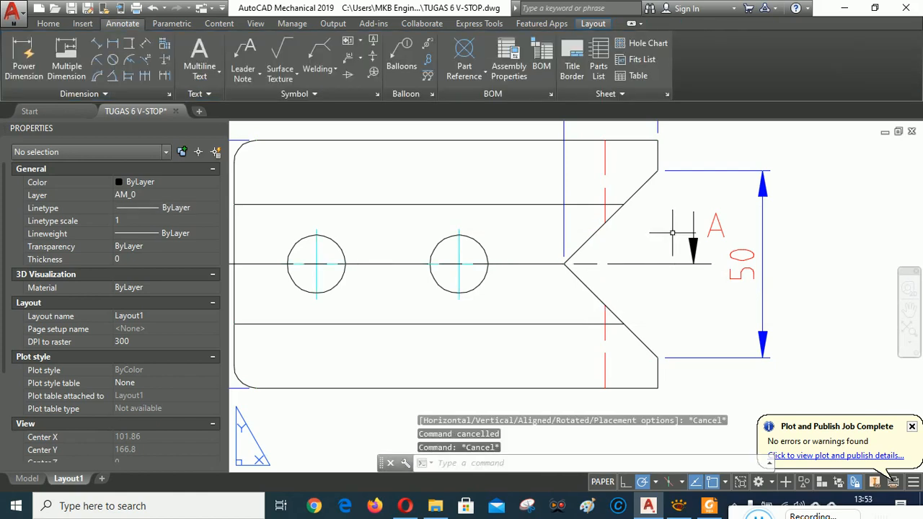
# Step: Try to add an angular dimension between the two slanted edges of the V notch in the top view
pyautogui.click(24, 57)
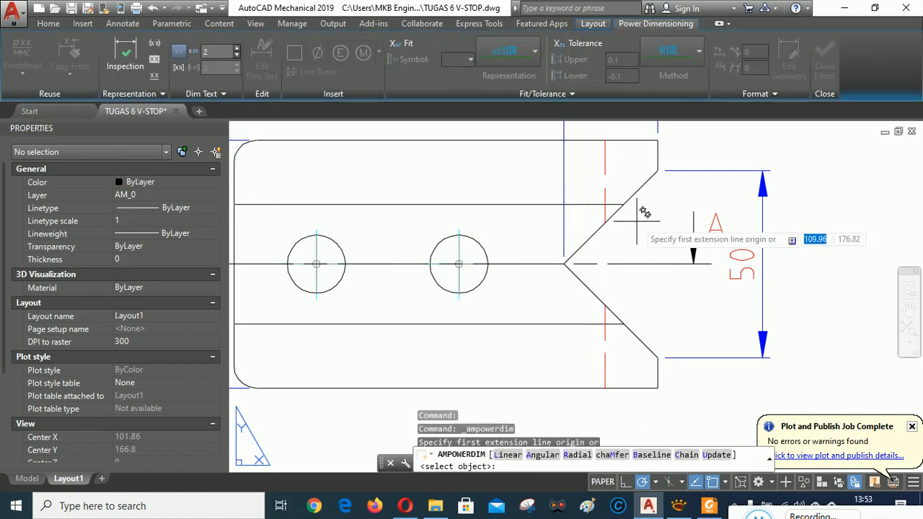
pyautogui.rightClick(506, 188)
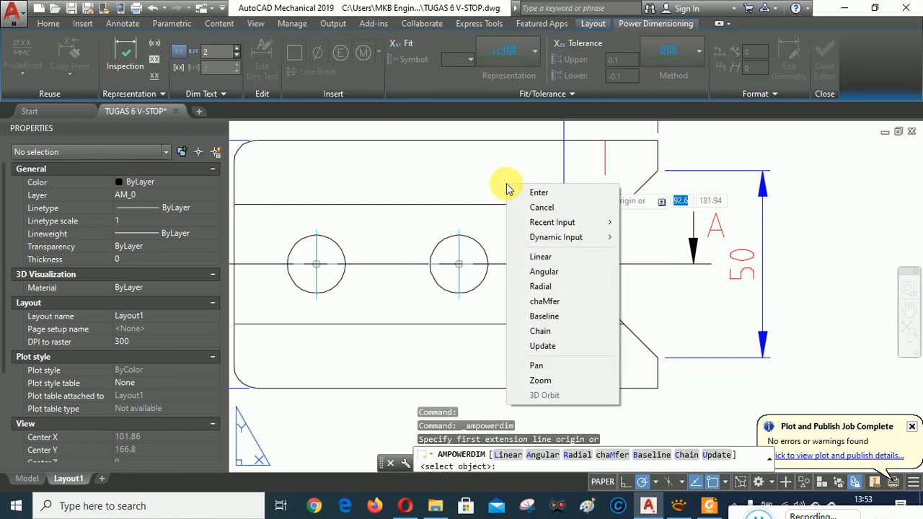
pyautogui.click(542, 272)
pyautogui.click(599, 231)
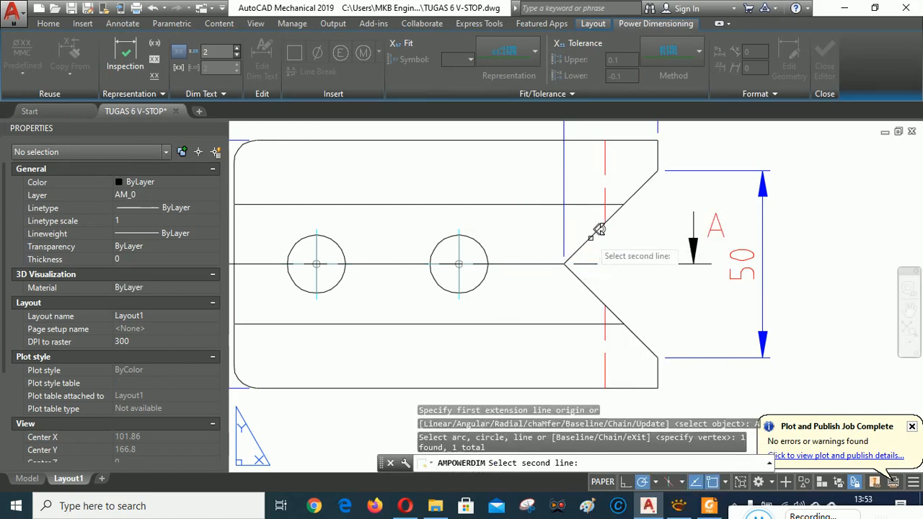
pyautogui.click(591, 291)
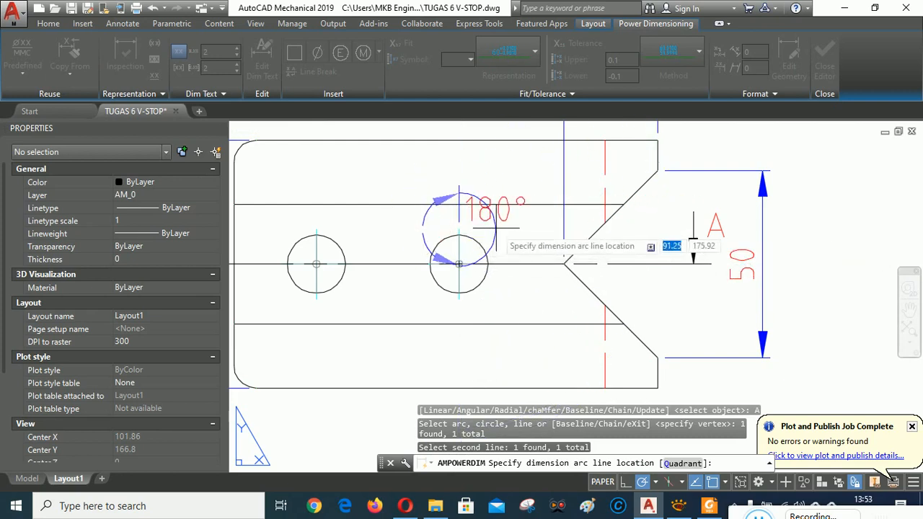
pyautogui.press('Escape')
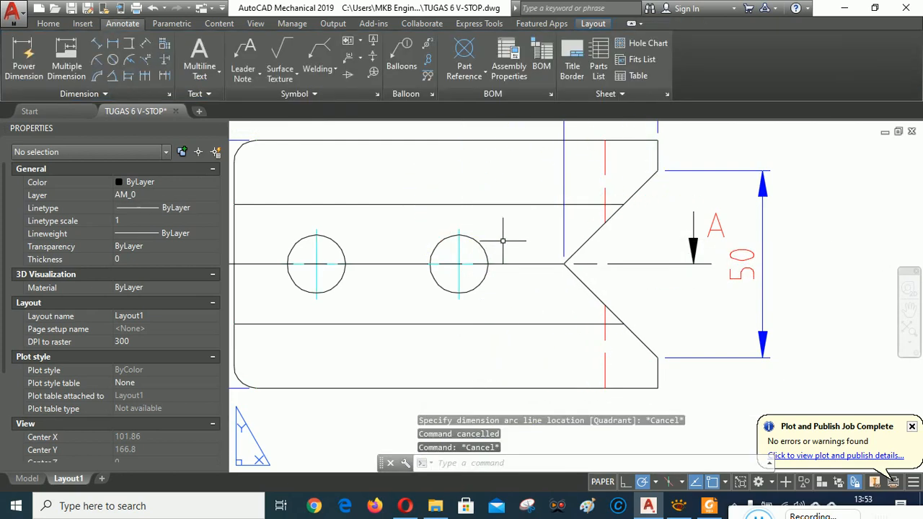
pyautogui.click(29, 59)
pyautogui.rightClick(804, 207)
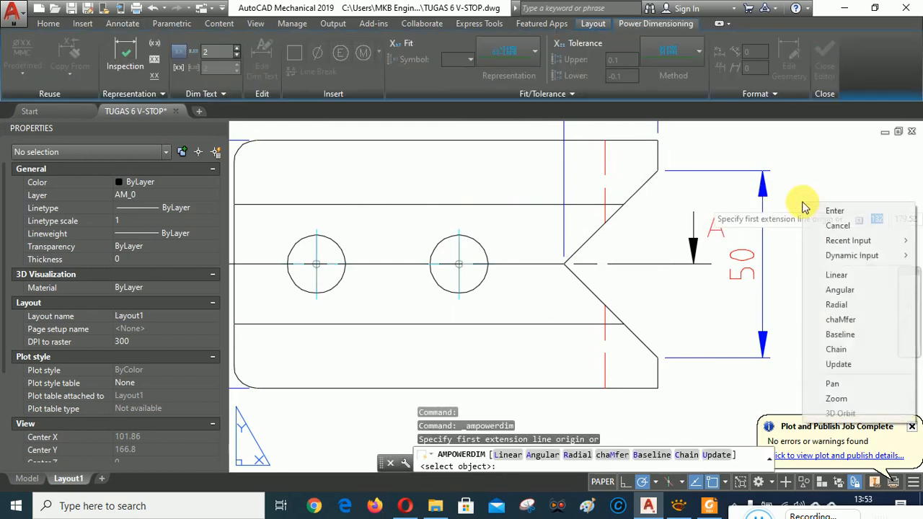
pyautogui.click(839, 289)
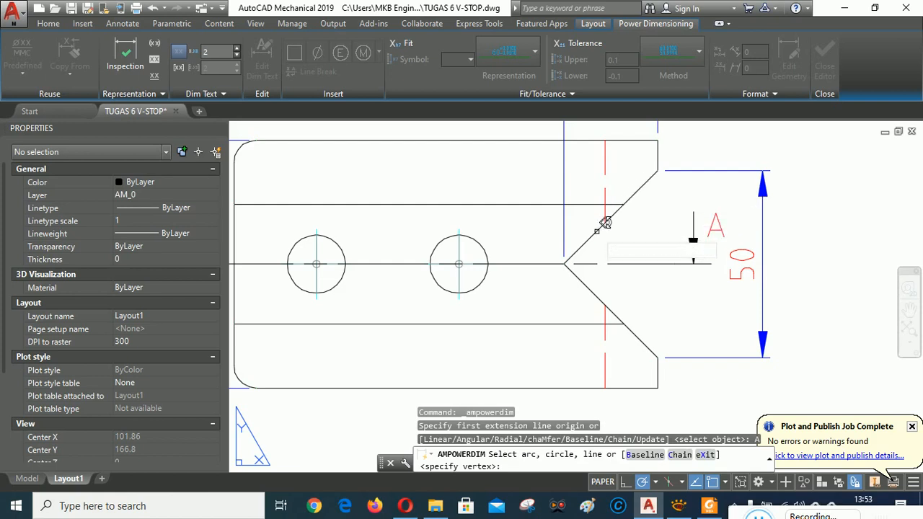
pyautogui.click(597, 231)
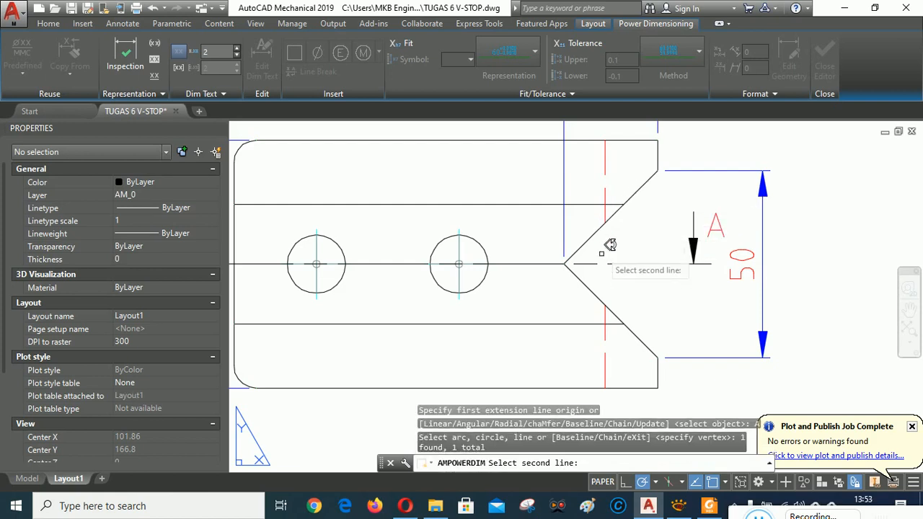
pyautogui.click(600, 298)
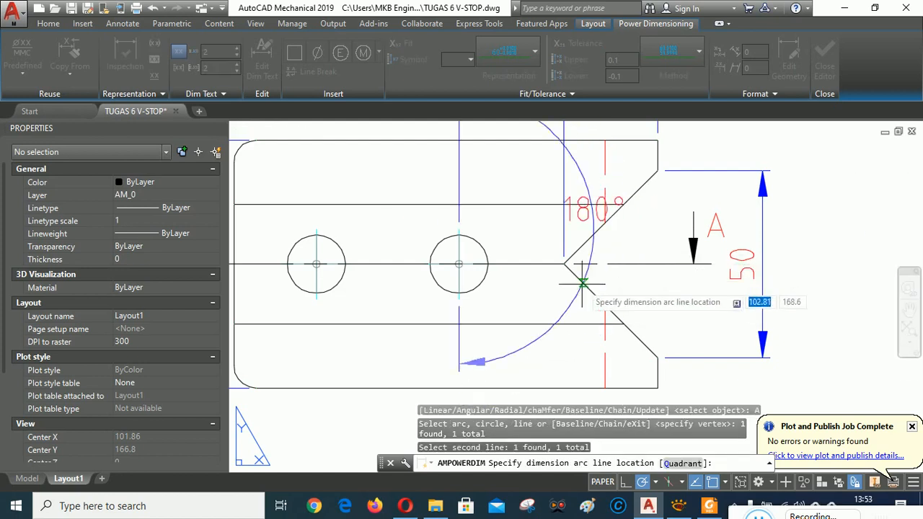
pyautogui.scroll(-2, 583, 282)
pyautogui.scroll(2, 585, 267)
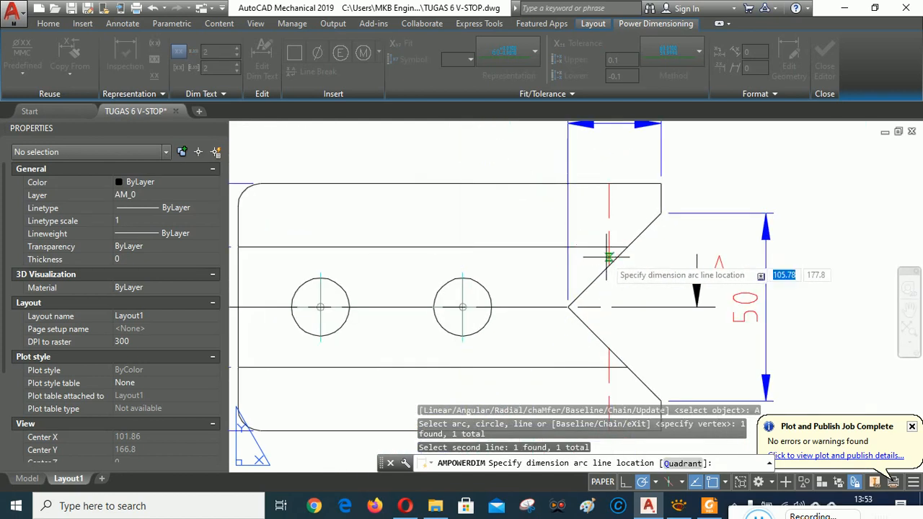
pyautogui.moveTo(631, 273)
pyautogui.mouseDown(button='middle')
pyautogui.moveTo(627, 230)
pyautogui.moveTo(628, 301)
pyautogui.mouseUp(button='middle')
pyautogui.press('Escape')
pyautogui.press('Escape')
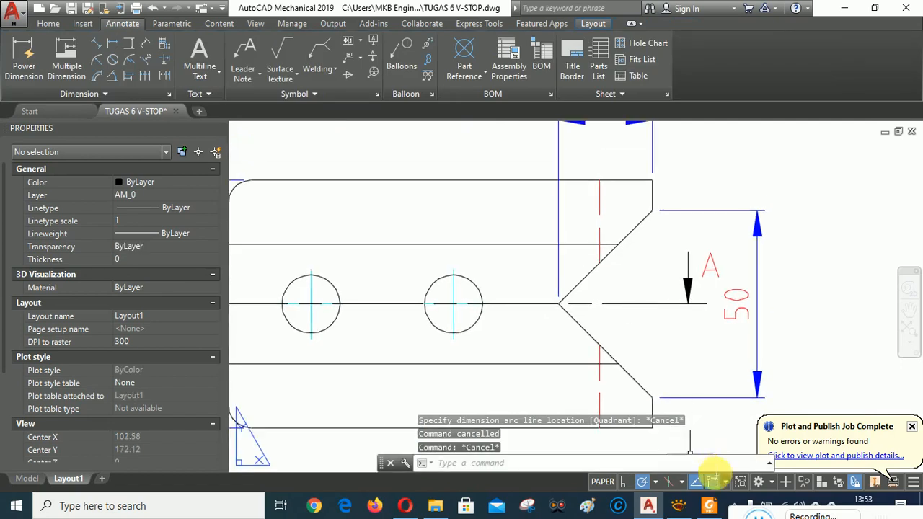
# Step: Turn off object snap and try a Power Dimension angular dimension between the V notch's slanted edges in the top view
pyautogui.click(713, 482)
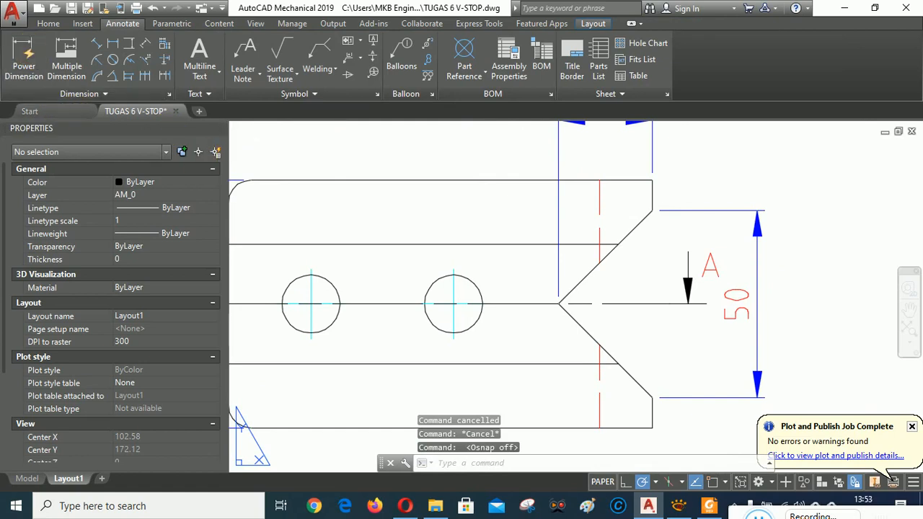
pyautogui.click(24, 57)
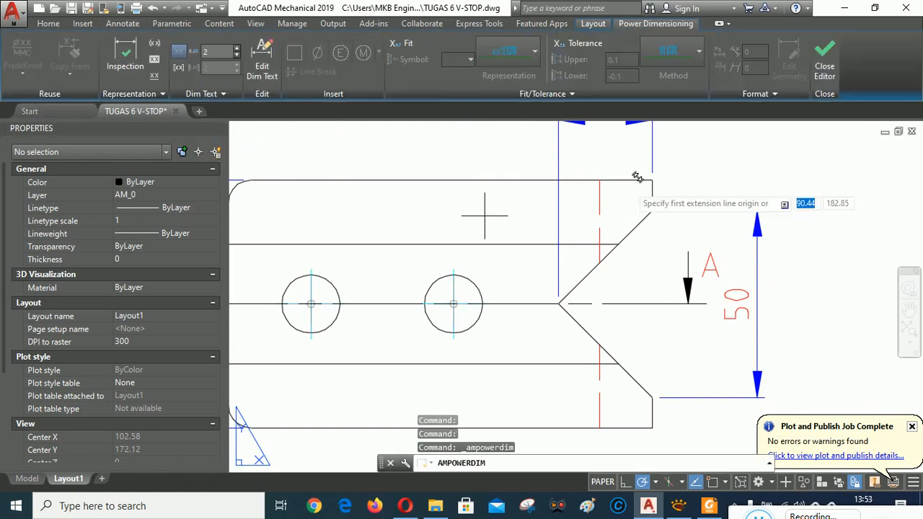
pyautogui.rightClick(639, 267)
pyautogui.click(671, 351)
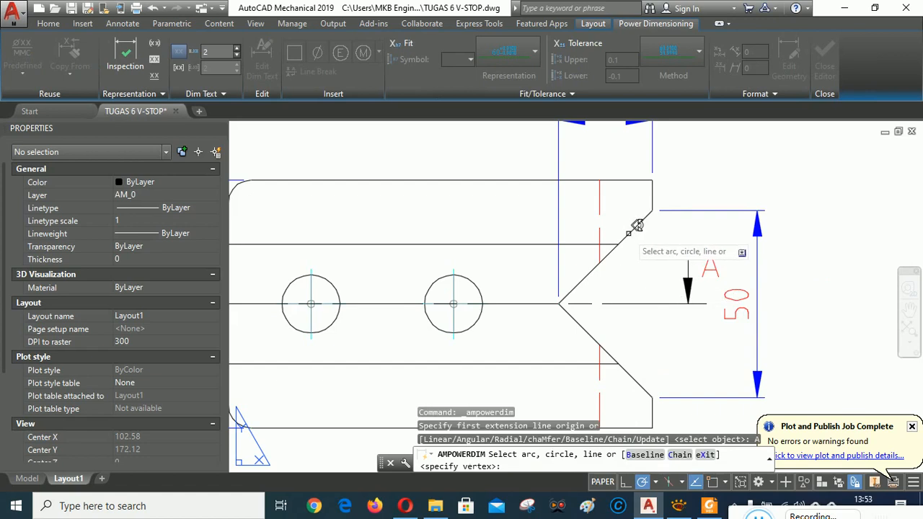
pyautogui.click(591, 271)
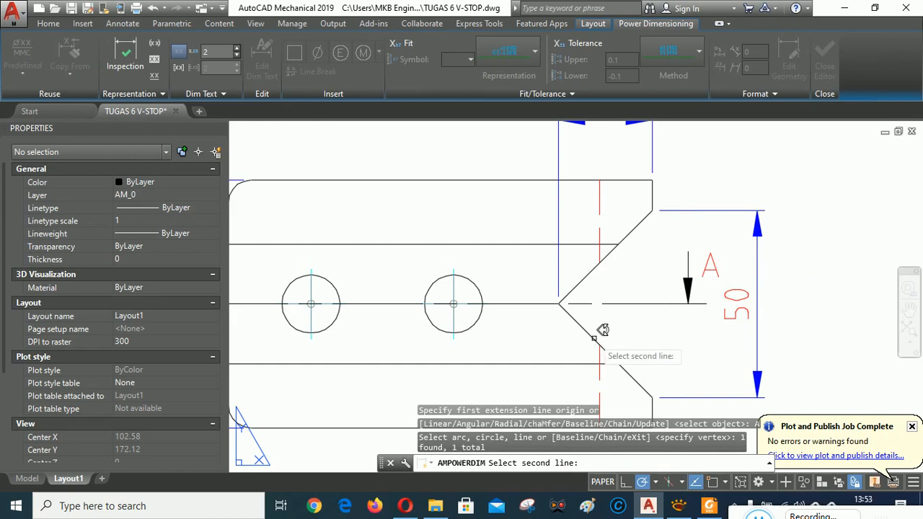
pyautogui.click(593, 338)
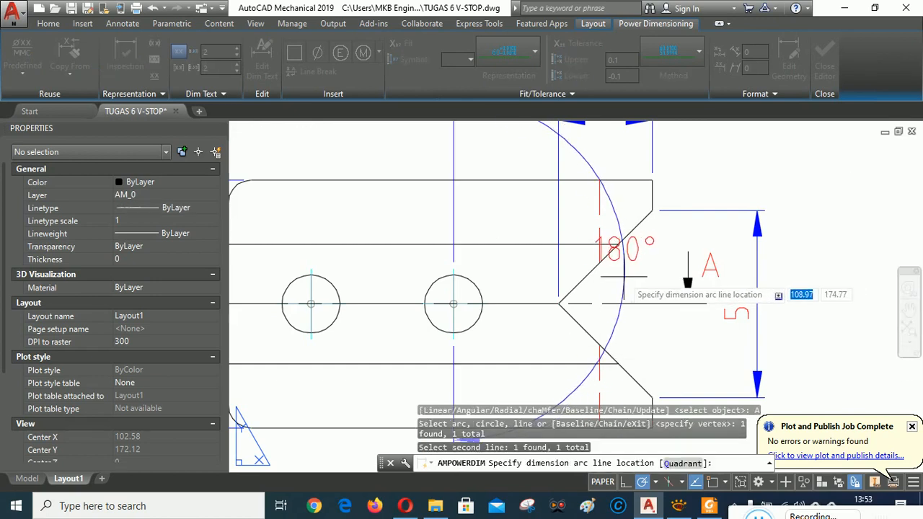
pyautogui.press('Escape')
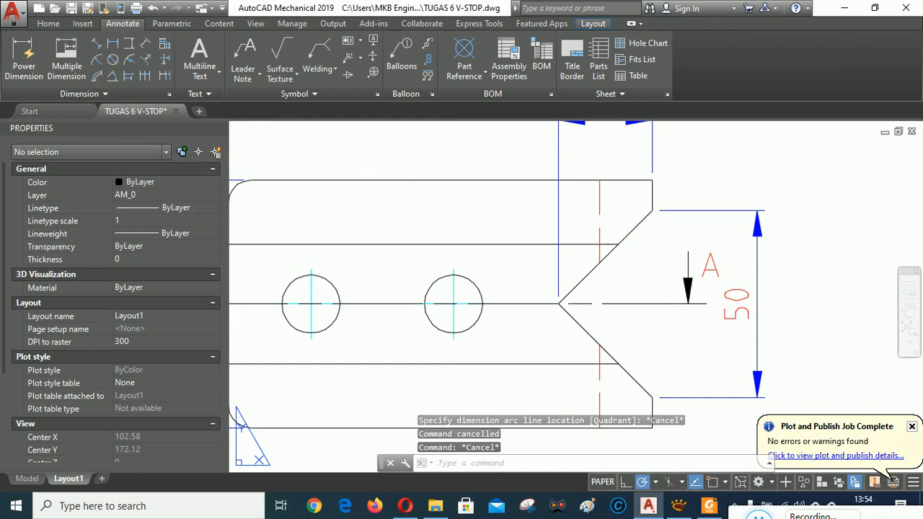
# Step: Try the dedicated angular dimension command on the V notch, selecting its upper slanted edge before the lower one
pyautogui.click(112, 76)
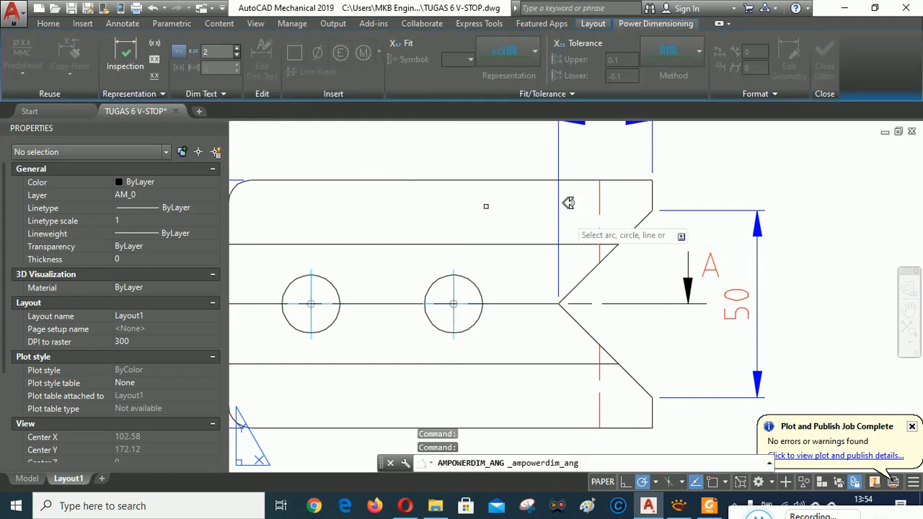
pyautogui.click(589, 273)
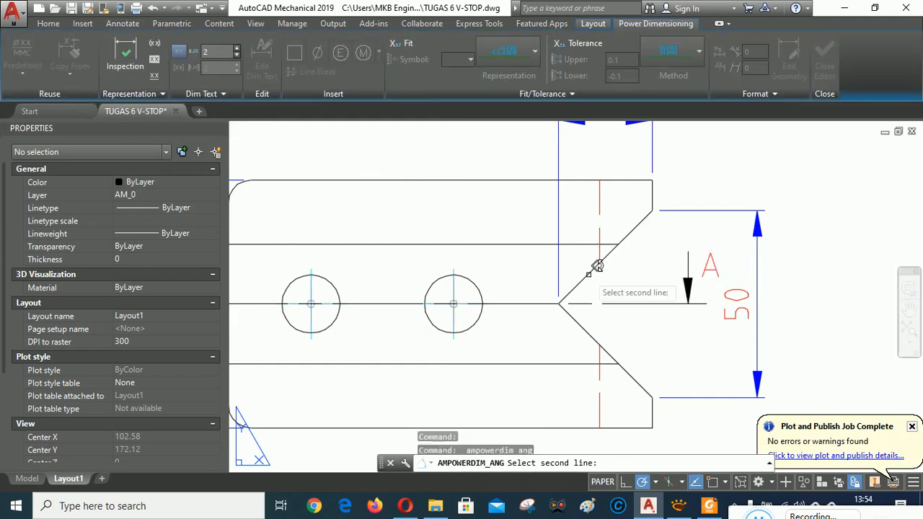
pyautogui.click(586, 332)
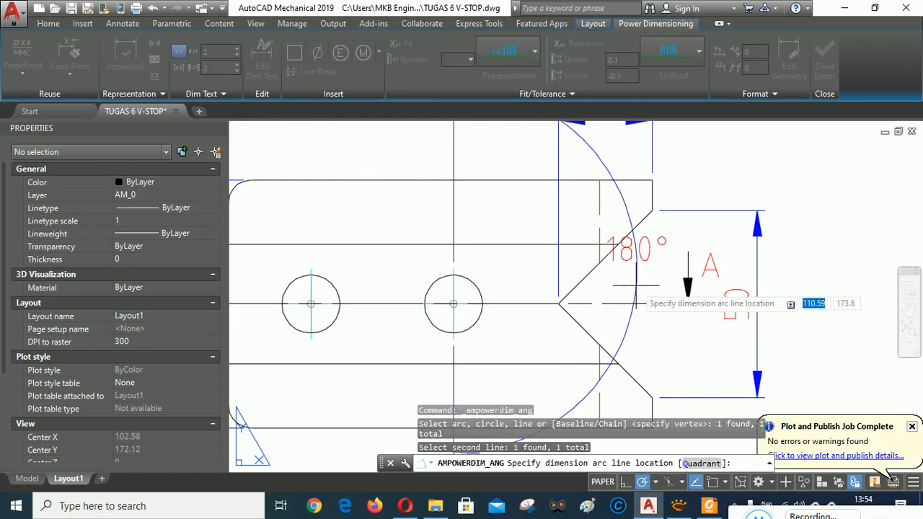
pyautogui.press('Escape')
# Step: Try to dimension the V notch's upper slanted edge with Power Dimension's select-object option
pyautogui.scroll(-4, 612, 266)
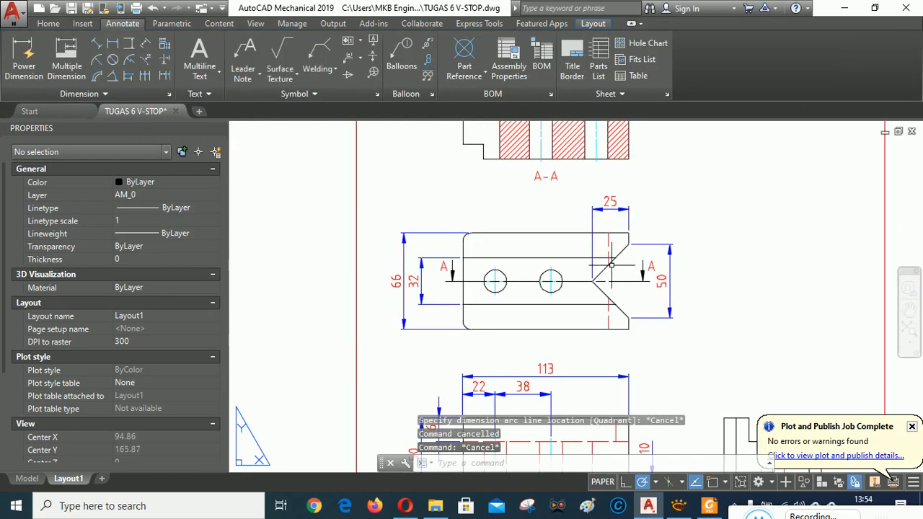
pyautogui.scroll(2, 621, 266)
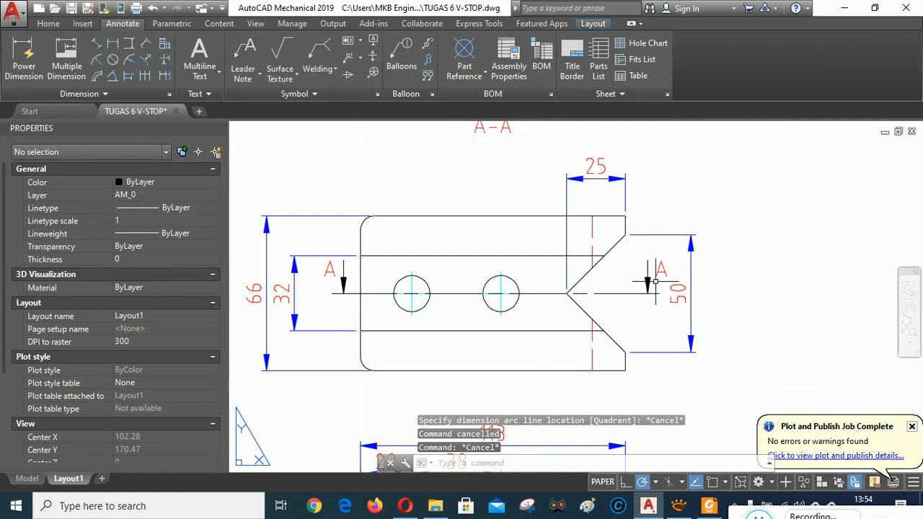
pyautogui.scroll(2, 699, 252)
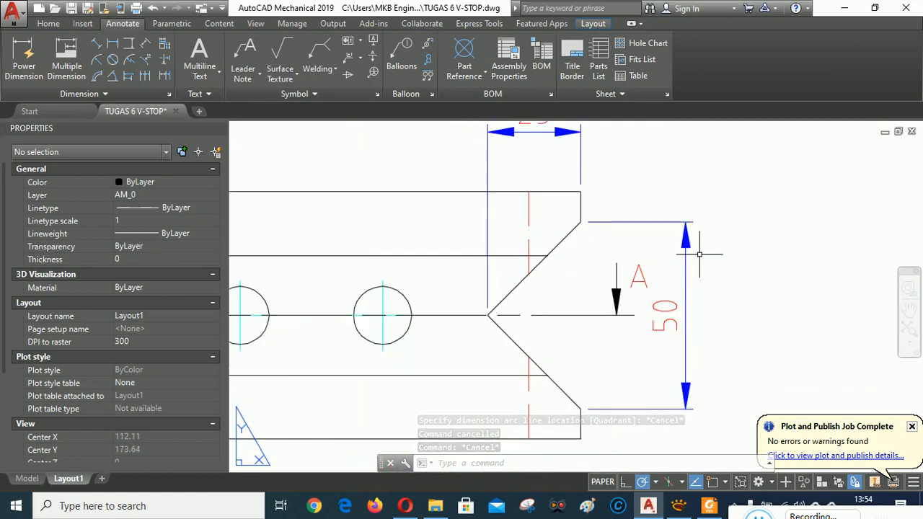
pyautogui.scroll(-2, 606, 268)
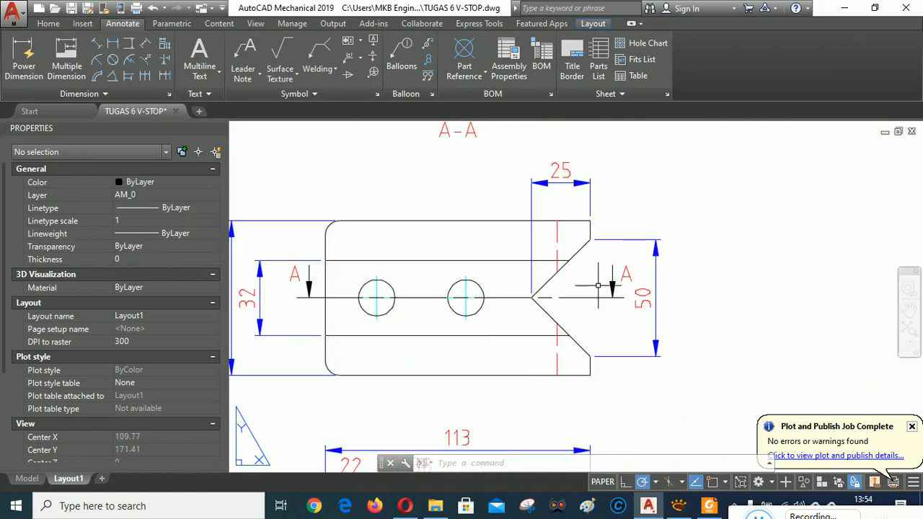
pyautogui.click(24, 54)
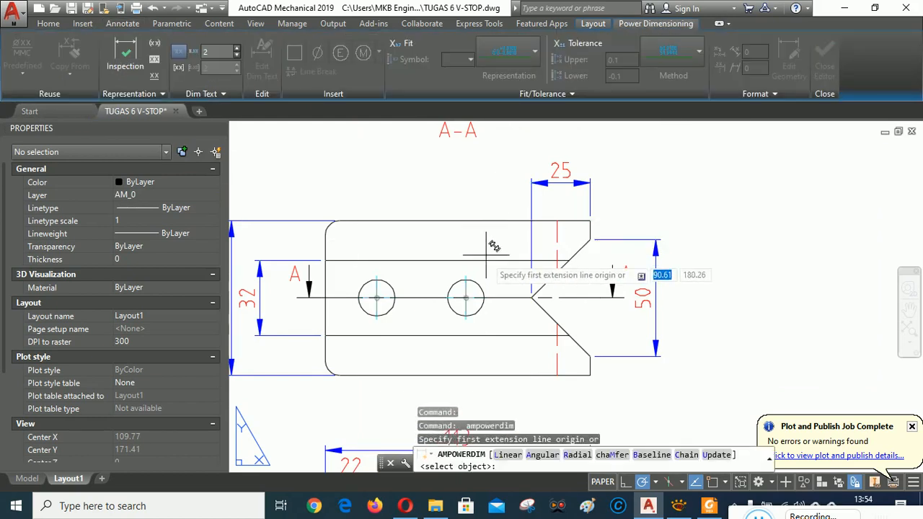
pyautogui.rightClick(728, 193)
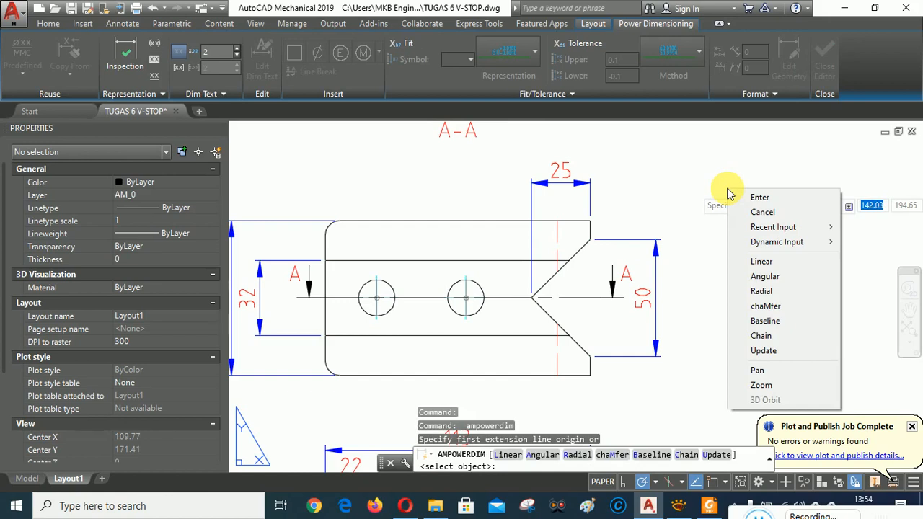
pyautogui.click(758, 196)
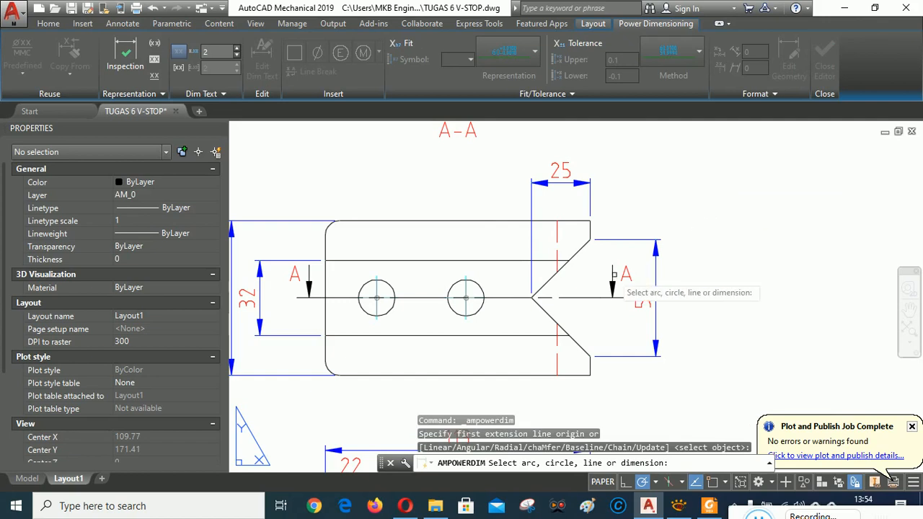
pyautogui.click(574, 252)
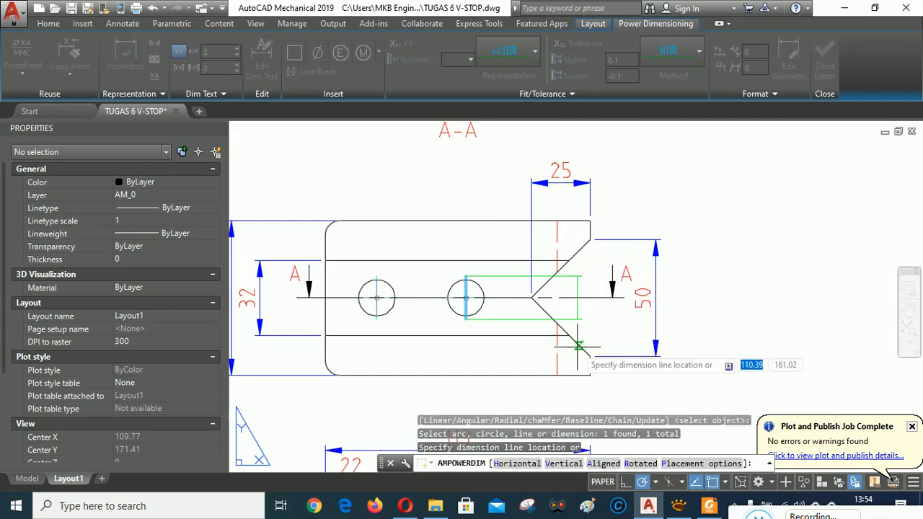
pyautogui.rightClick(578, 348)
pyautogui.click(614, 179)
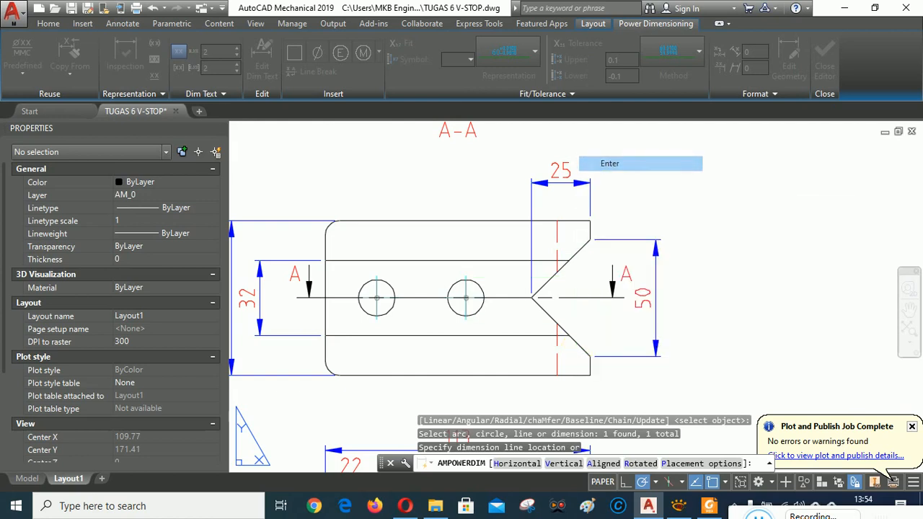
pyautogui.rightClick(656, 156)
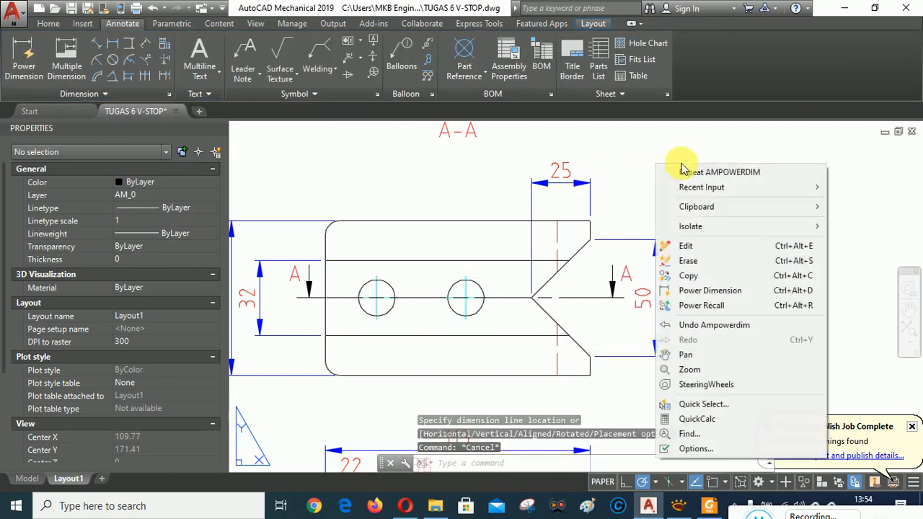
pyautogui.press('Escape')
# Step: Try Power Dimension's Angular option on the V notch again, selecting the lower slanted edge before the upper one
pyautogui.press('Return')
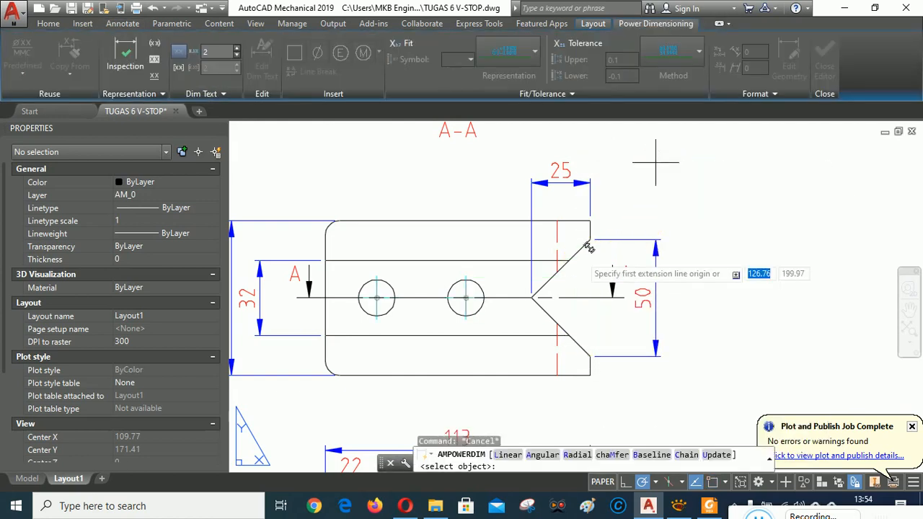
pyautogui.scroll(-4, 573, 284)
pyautogui.scroll(6, 567, 292)
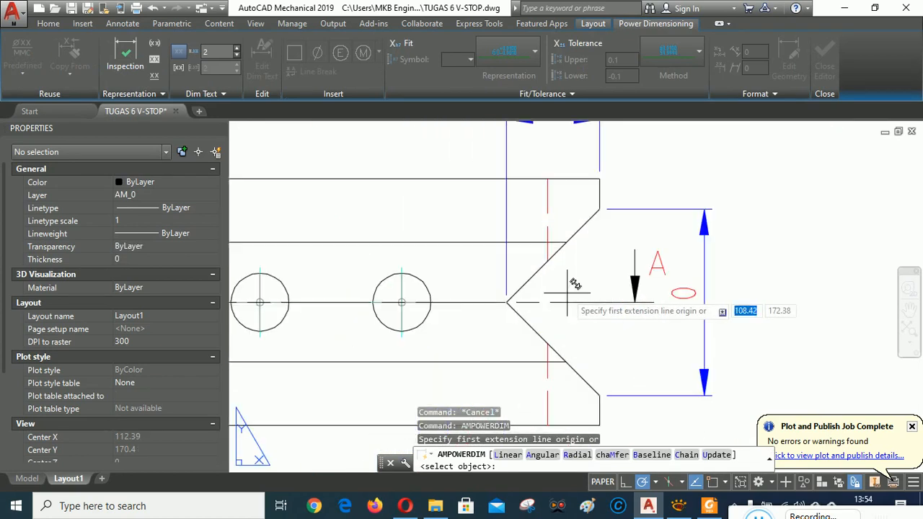
pyautogui.rightClick(611, 257)
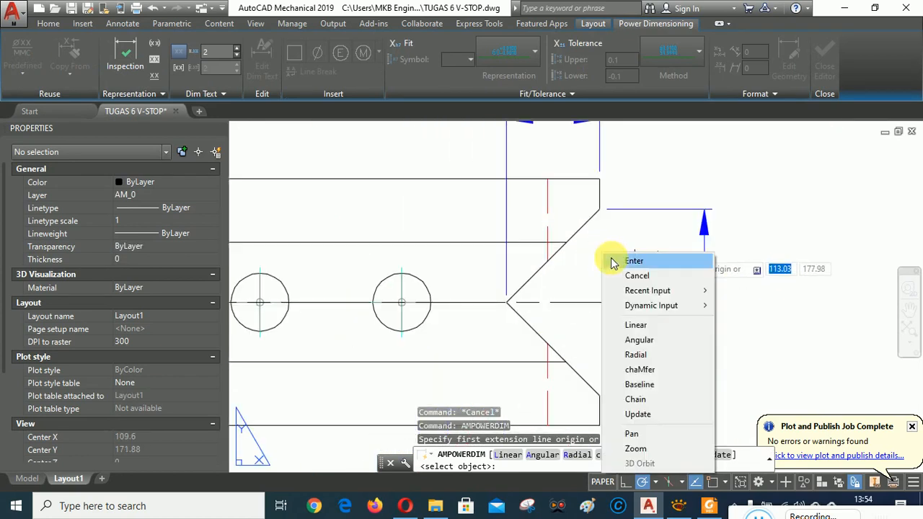
pyautogui.click(638, 341)
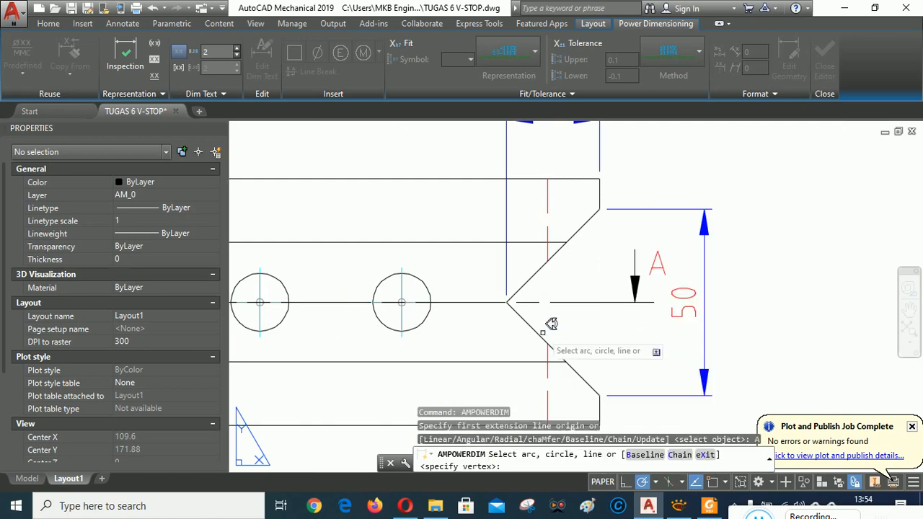
pyautogui.click(588, 366)
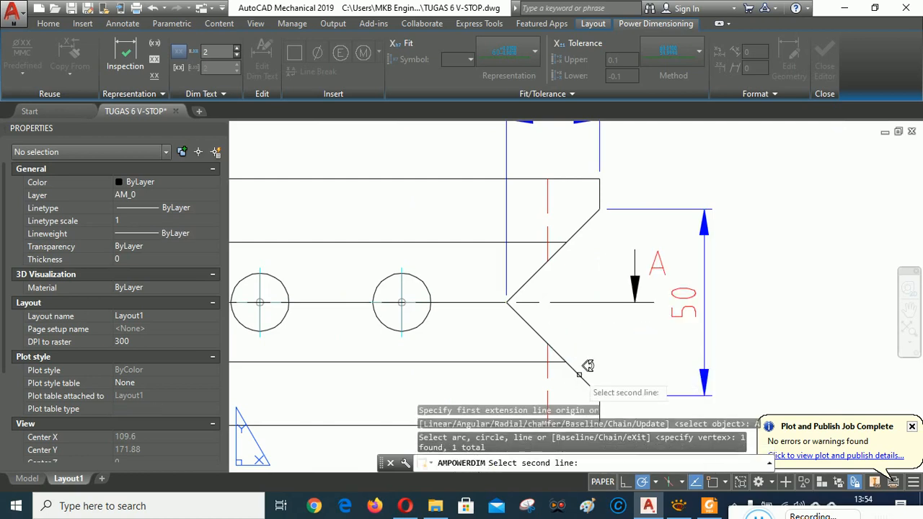
pyautogui.click(588, 221)
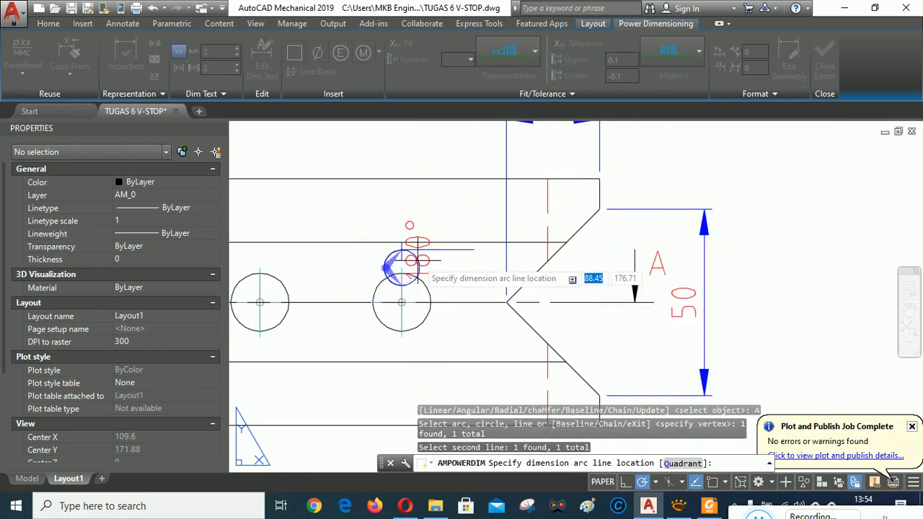
pyautogui.press('Escape')
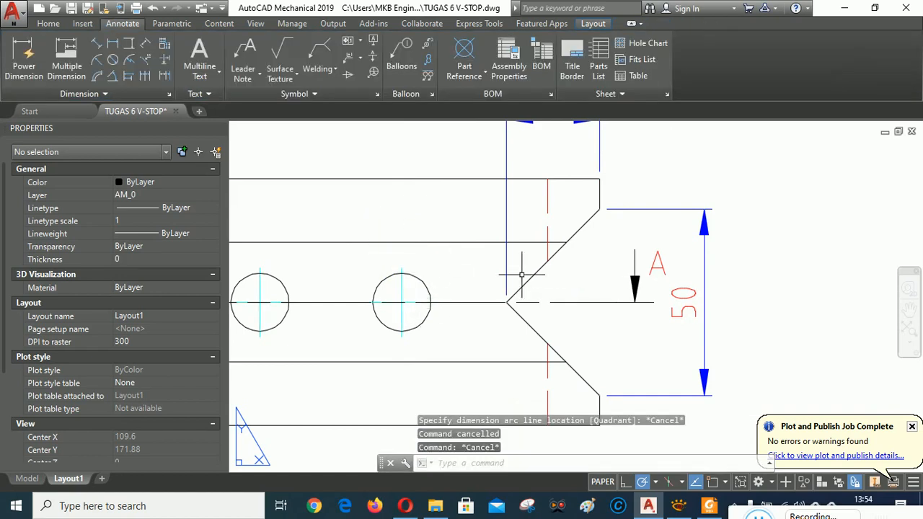
pyautogui.scroll(-4, 526, 274)
pyautogui.scroll(-3, 591, 254)
pyautogui.scroll(3, 583, 262)
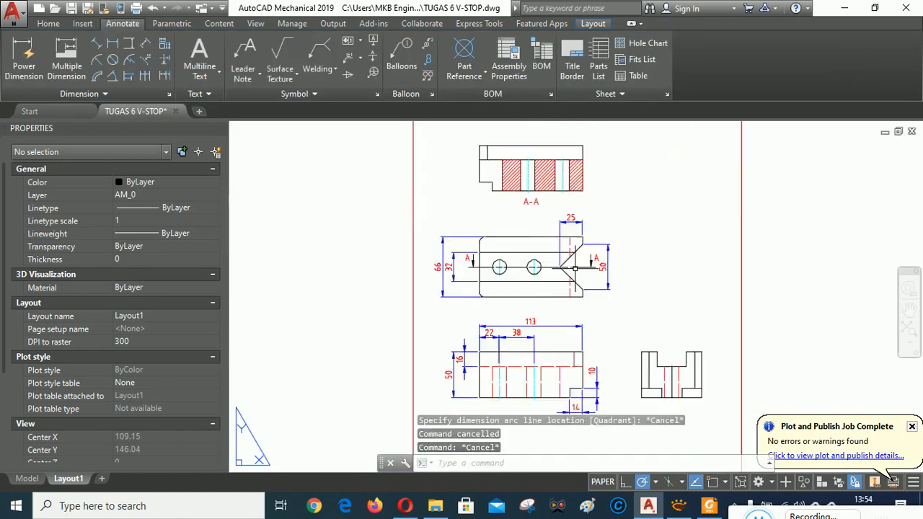
pyautogui.scroll(2, 677, 232)
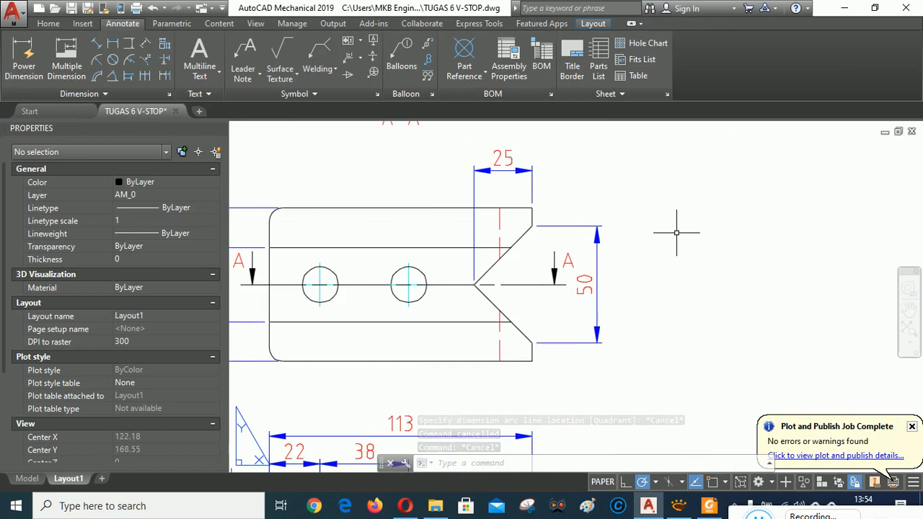
pyautogui.moveTo(670, 211)
pyautogui.mouseDown(button='middle')
pyautogui.moveTo(867, 220)
pyautogui.moveTo(812, 173)
pyautogui.moveTo(779, 204)
pyautogui.moveTo(803, 208)
pyautogui.moveTo(804, 189)
pyautogui.mouseUp(button='middle')
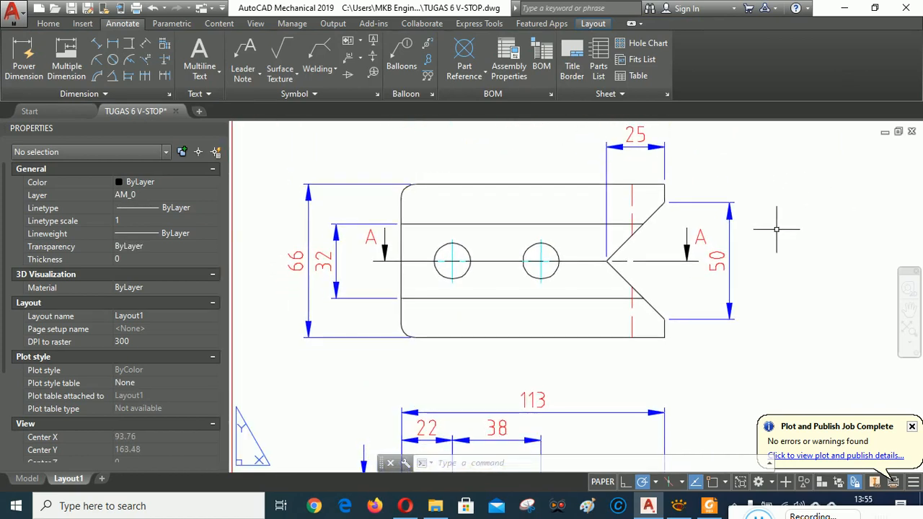
# Step: Try to dimension the top view's upper-left rounded corner by selecting its arc with Power Dimension
pyautogui.scroll(-2, 551, 297)
pyautogui.moveTo(642, 353)
pyautogui.mouseDown(button='middle')
pyautogui.moveTo(593, 323)
pyautogui.moveTo(575, 247)
pyautogui.moveTo(601, 363)
pyautogui.moveTo(634, 380)
pyautogui.moveTo(686, 374)
pyautogui.moveTo(674, 315)
pyautogui.moveTo(709, 377)
pyautogui.mouseUp(button='middle')
pyautogui.scroll(4, 596, 255)
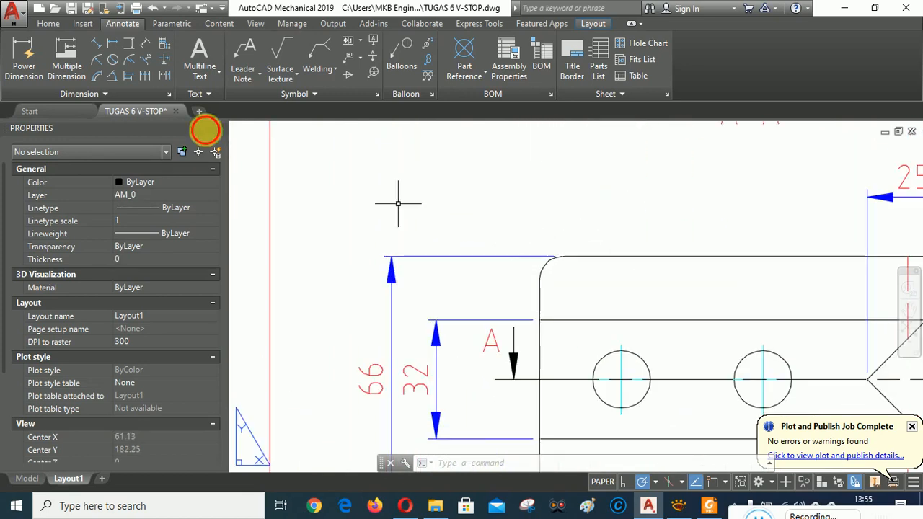
pyautogui.click(24, 54)
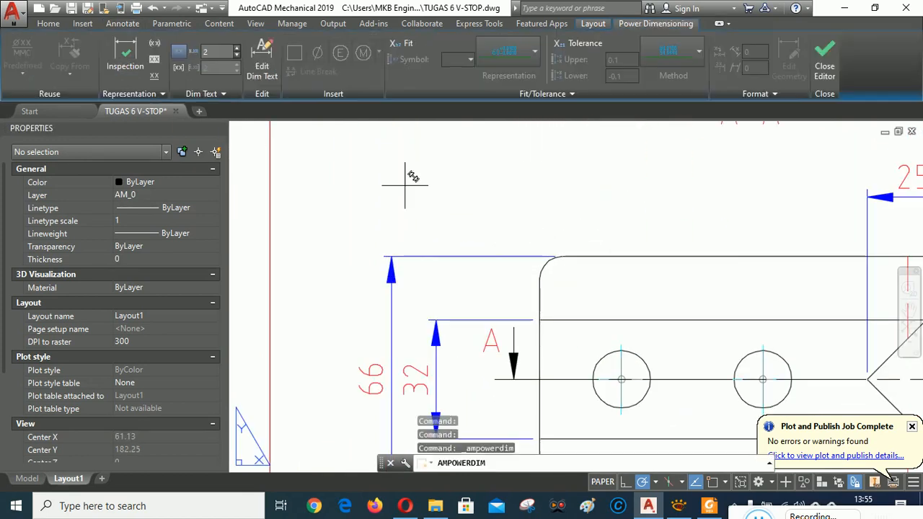
pyautogui.rightClick(464, 179)
pyautogui.click(465, 180)
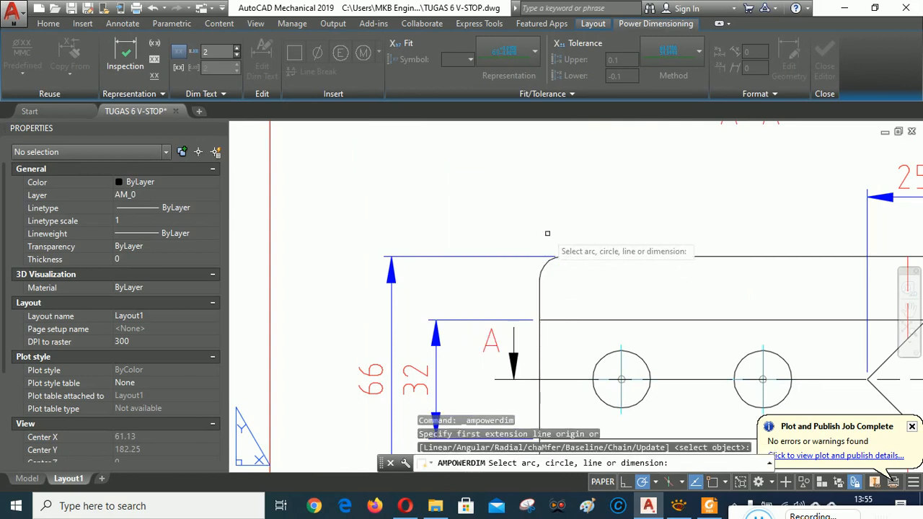
pyautogui.click(544, 264)
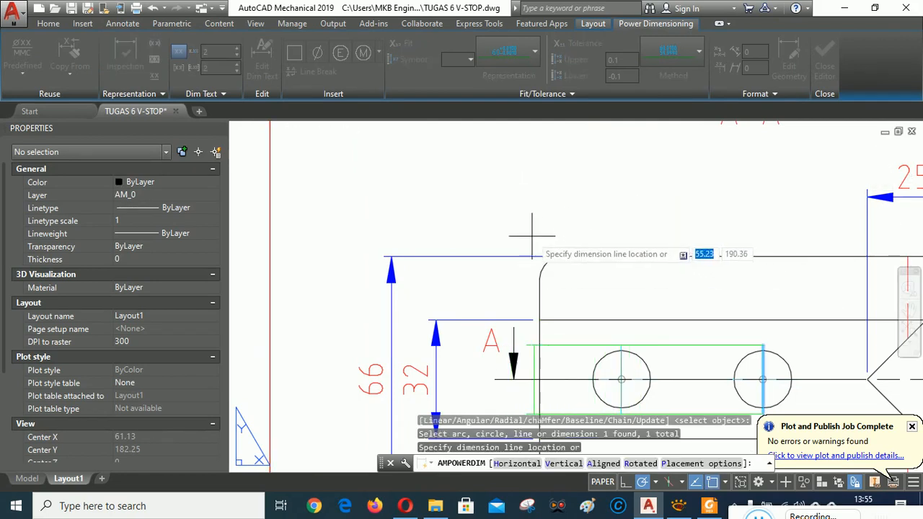
pyautogui.press('Escape')
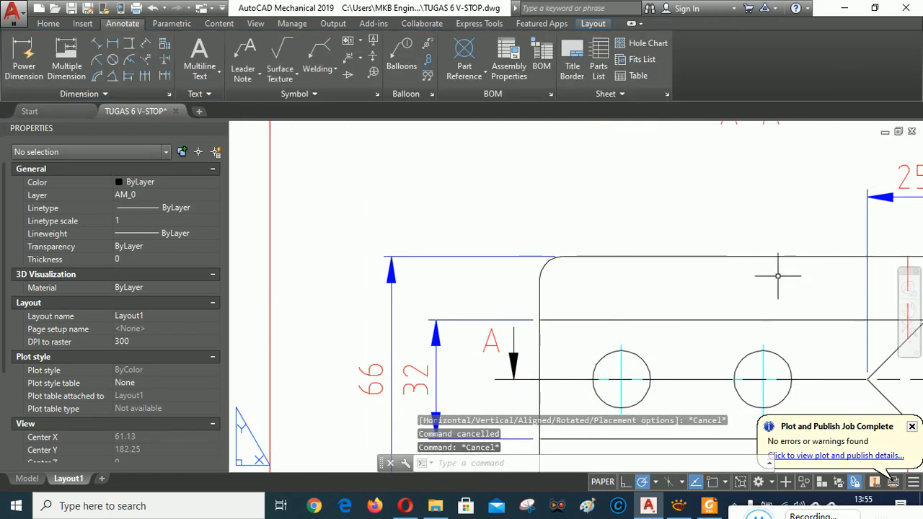
pyautogui.moveTo(737, 262); pyautogui.dragTo(607, 192, button='middle')
pyautogui.scroll(-2, 607, 192)
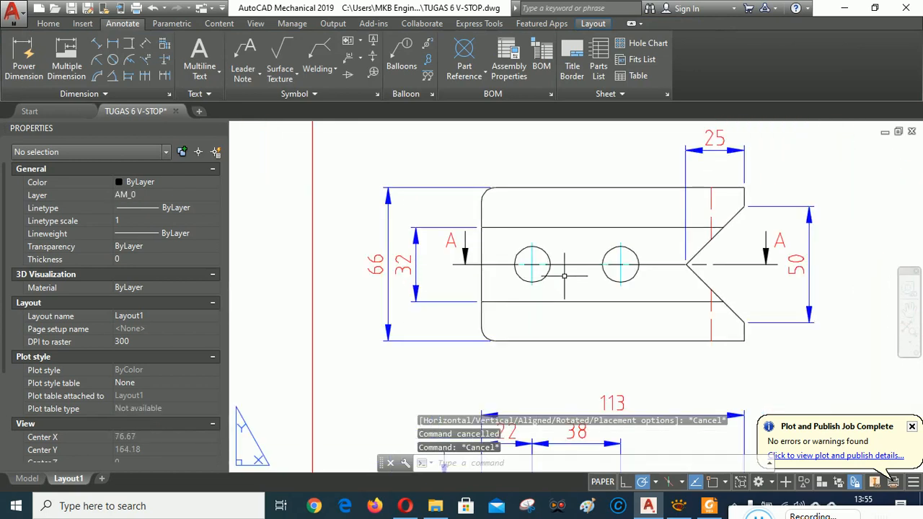
# Step: Switch to model space and ungroup the top view
pyautogui.scroll(2, 619, 258)
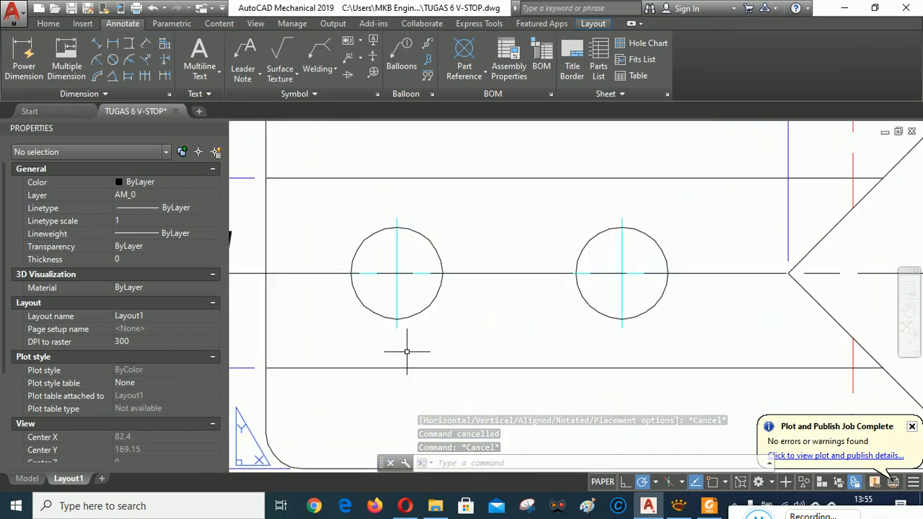
pyautogui.click(26, 479)
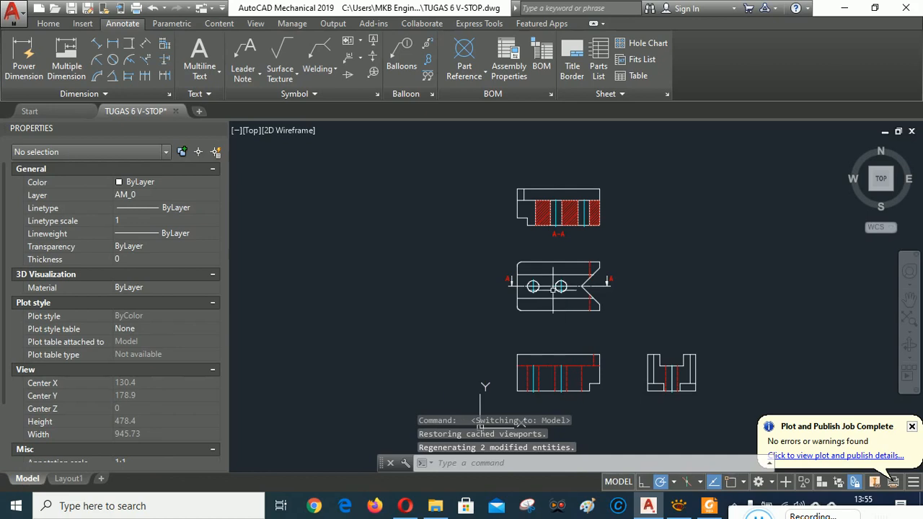
pyautogui.scroll(6, 553, 288)
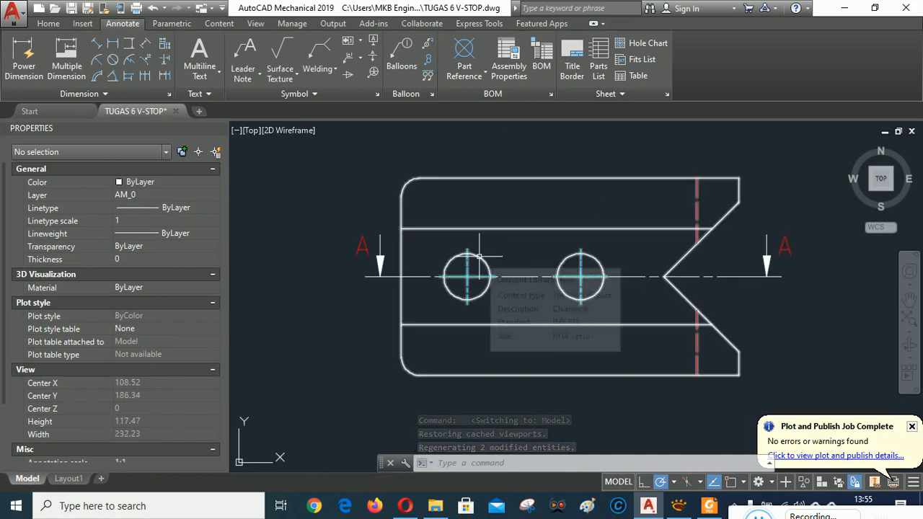
pyautogui.click(479, 256)
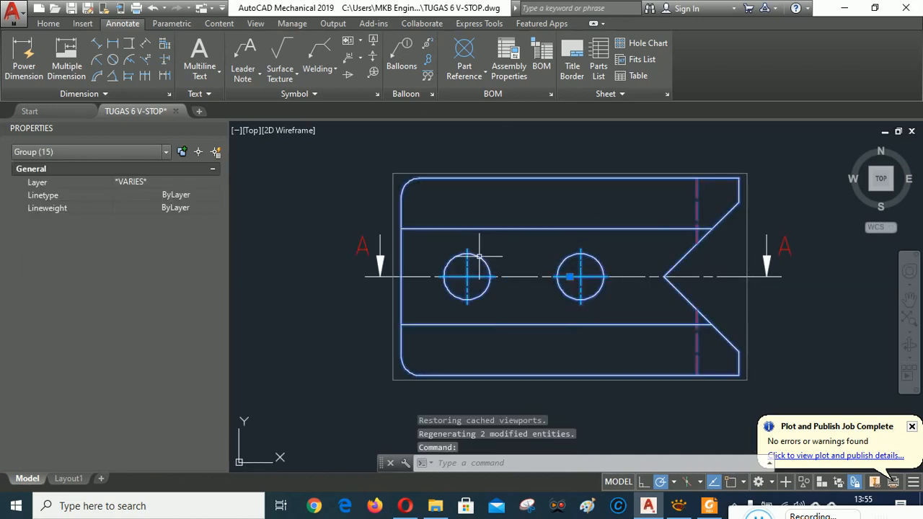
pyautogui.click(49, 24)
pyautogui.click(746, 49)
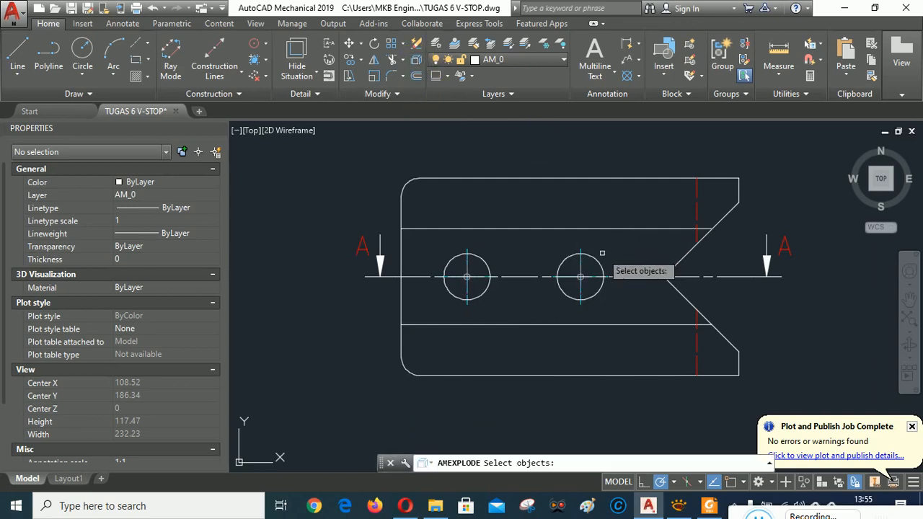
# Step: Explode the two hole symbols in the top view
pyautogui.click(603, 274)
pyautogui.click(490, 258)
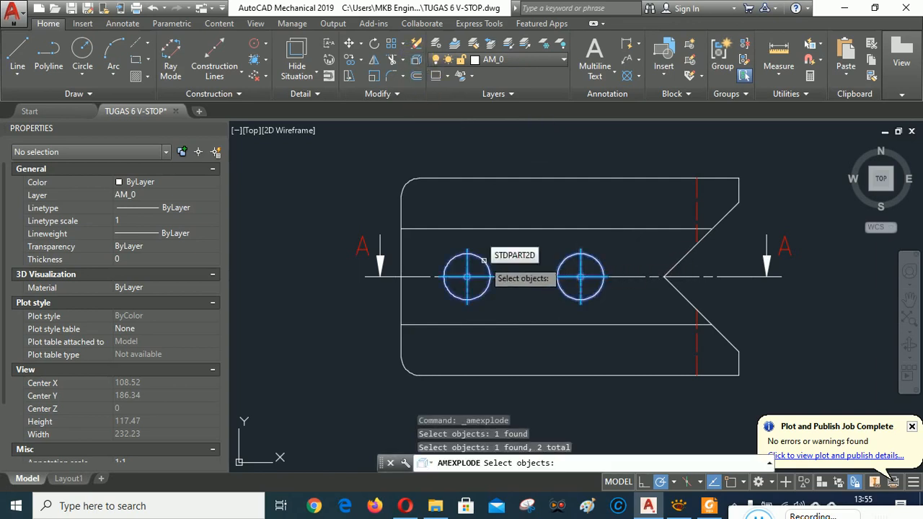
pyautogui.press('Return')
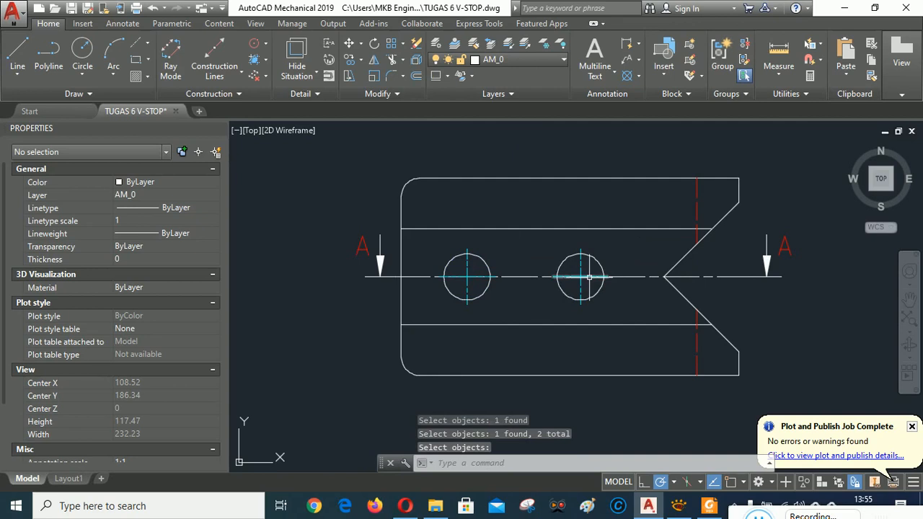
# Step: Ungroup the front view and the side view in model space, and save the drawing
pyautogui.scroll(-4, 598, 281)
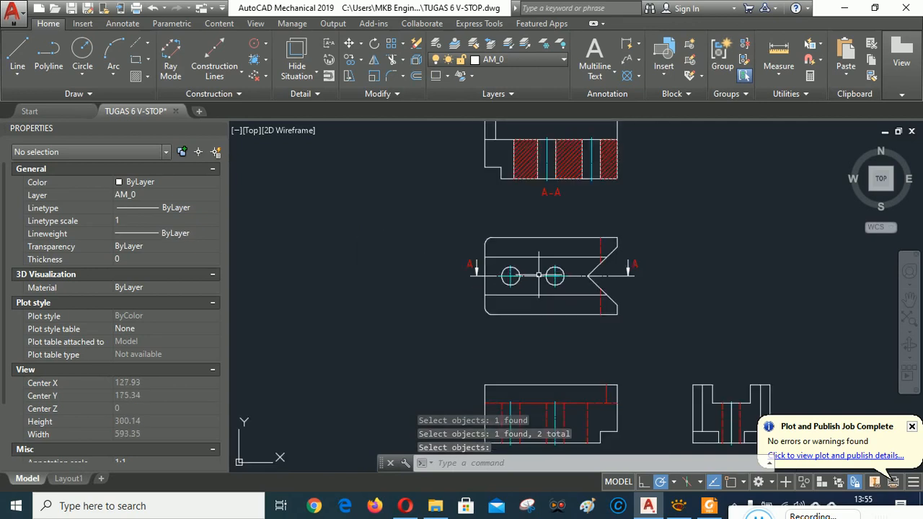
pyautogui.moveTo(675, 225)
pyautogui.mouseDown(button='middle')
pyautogui.moveTo(649, 248)
pyautogui.moveTo(654, 182)
pyautogui.mouseUp(button='middle')
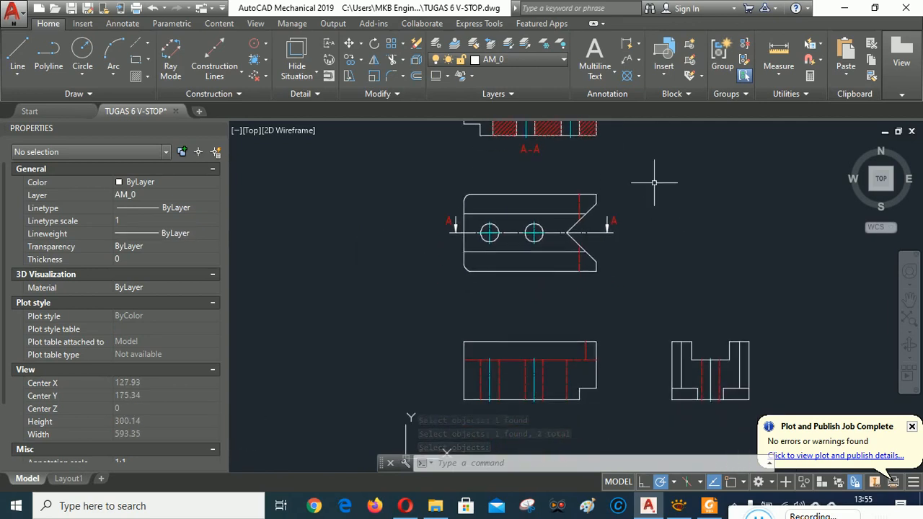
pyautogui.click(597, 349)
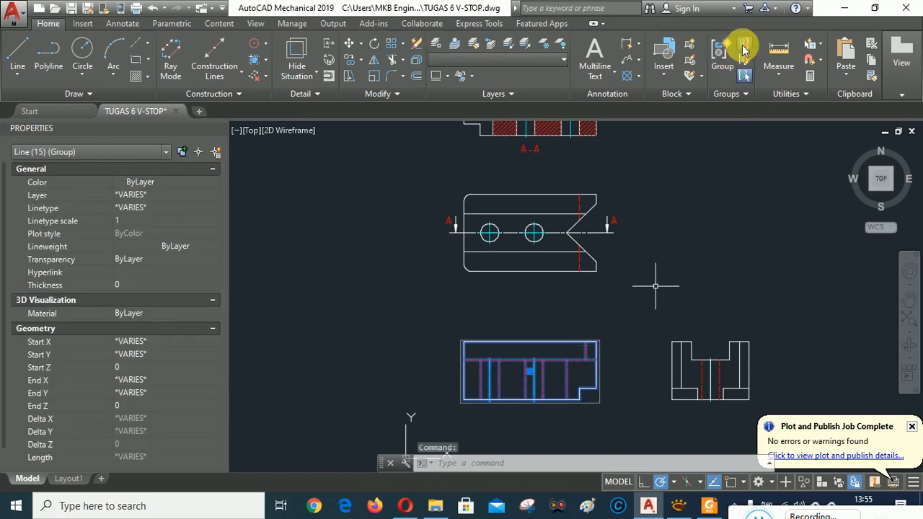
pyautogui.click(743, 75)
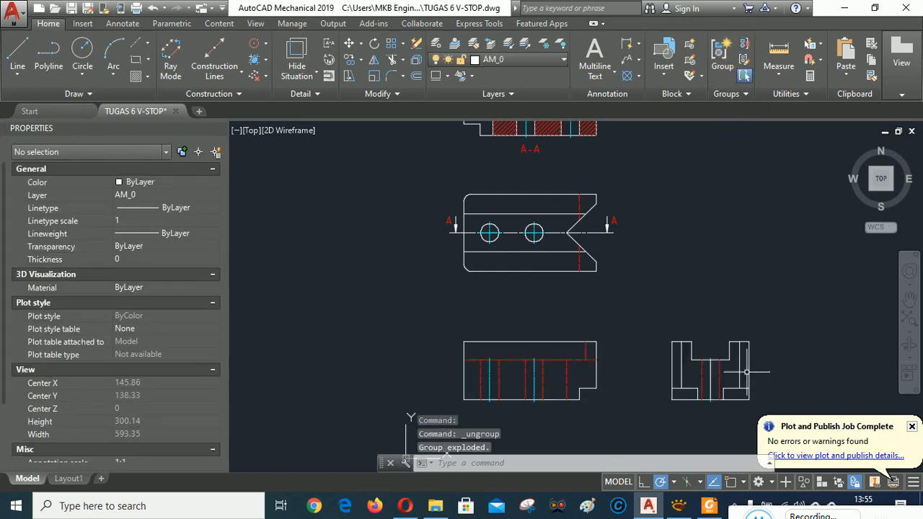
pyautogui.click(750, 369)
pyautogui.click(744, 43)
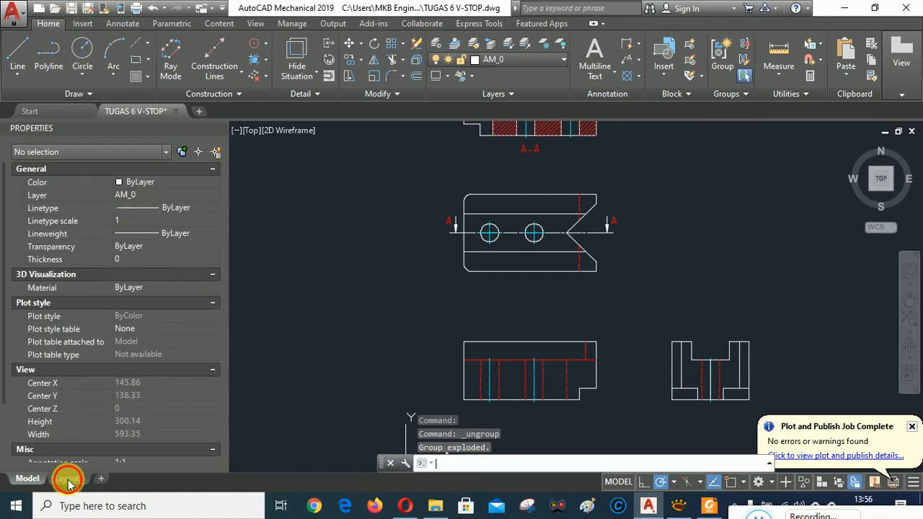
pyautogui.hotkey('ctrl', 's')
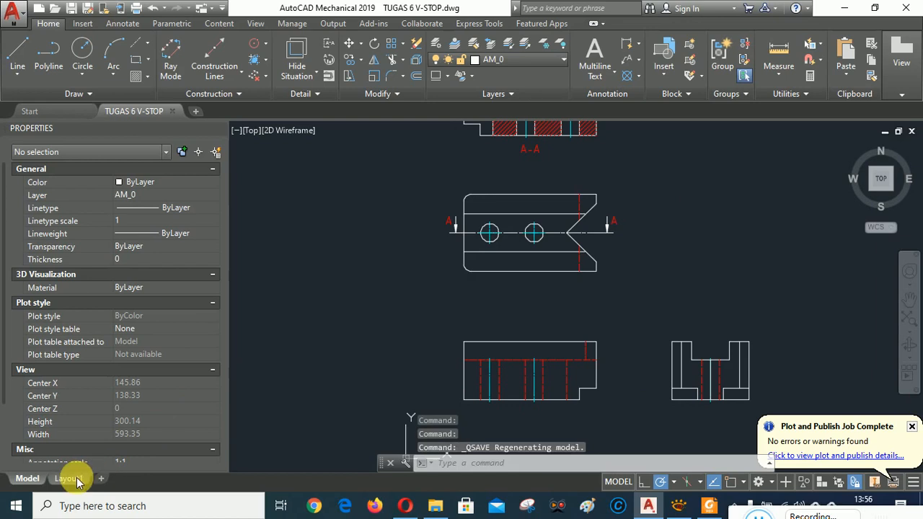
# Step: On Layout1, use Power Dimension's Angular option to dimension the V notch between its upper and lower slanted edges
pyautogui.click(69, 478)
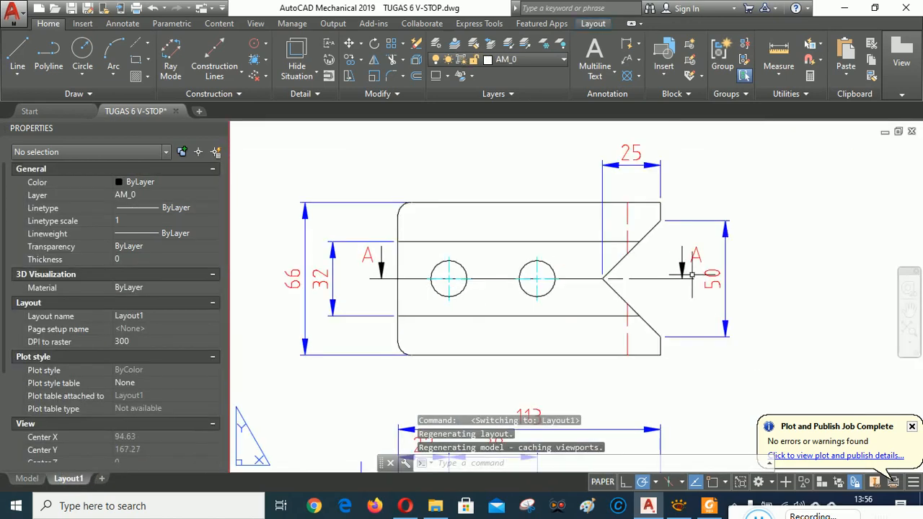
pyautogui.scroll(2, 661, 253)
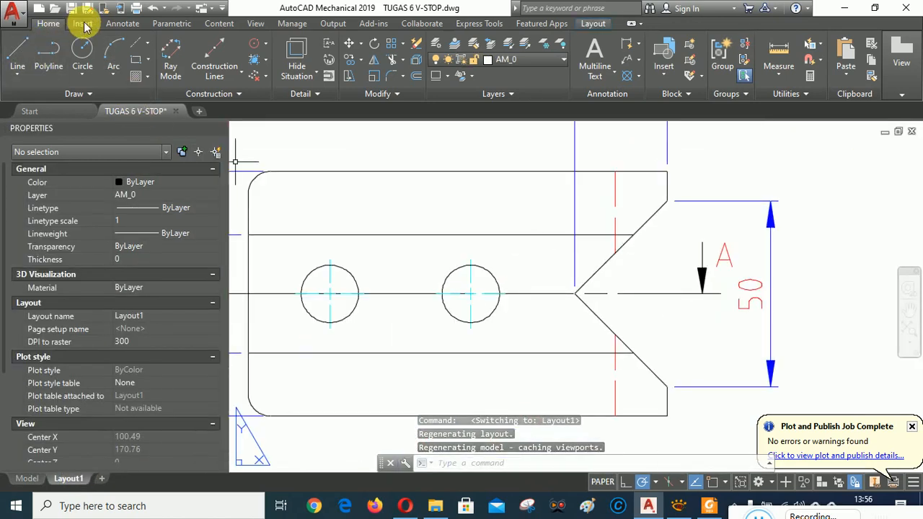
pyautogui.click(124, 24)
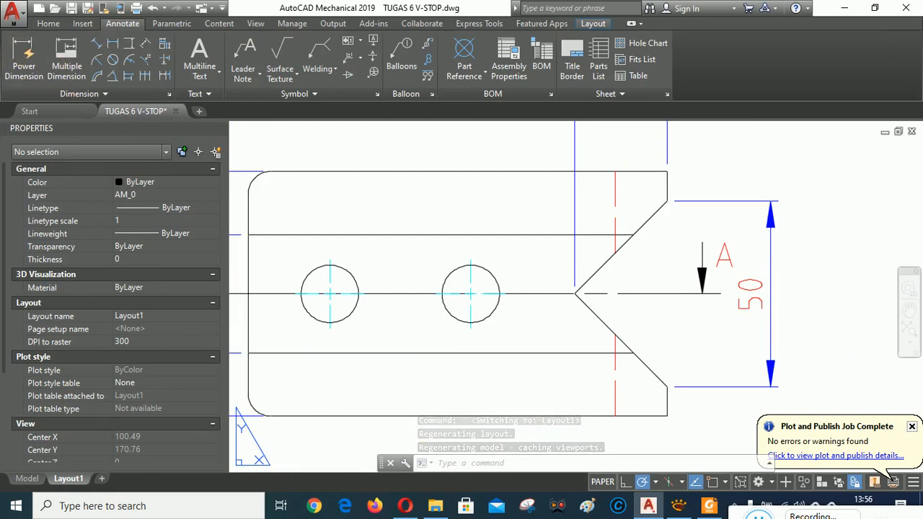
pyautogui.rightClick(495, 144)
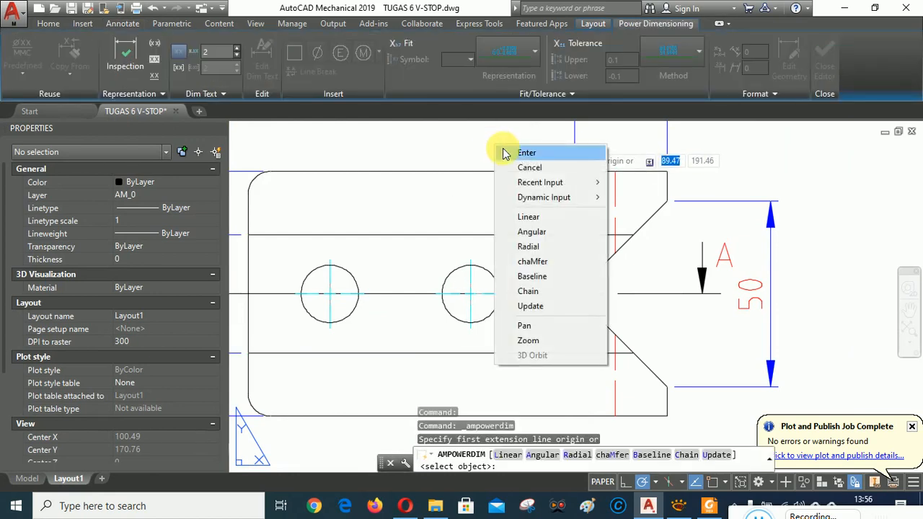
pyautogui.click(531, 231)
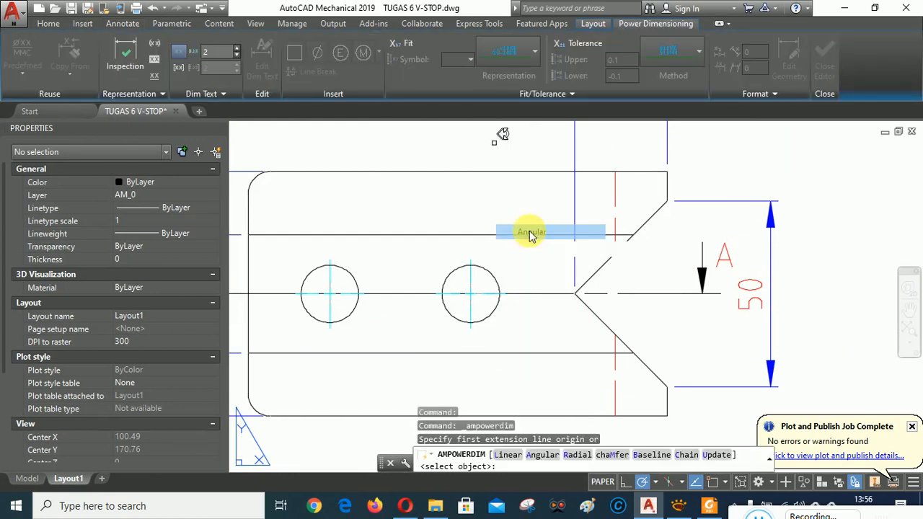
pyautogui.click(611, 260)
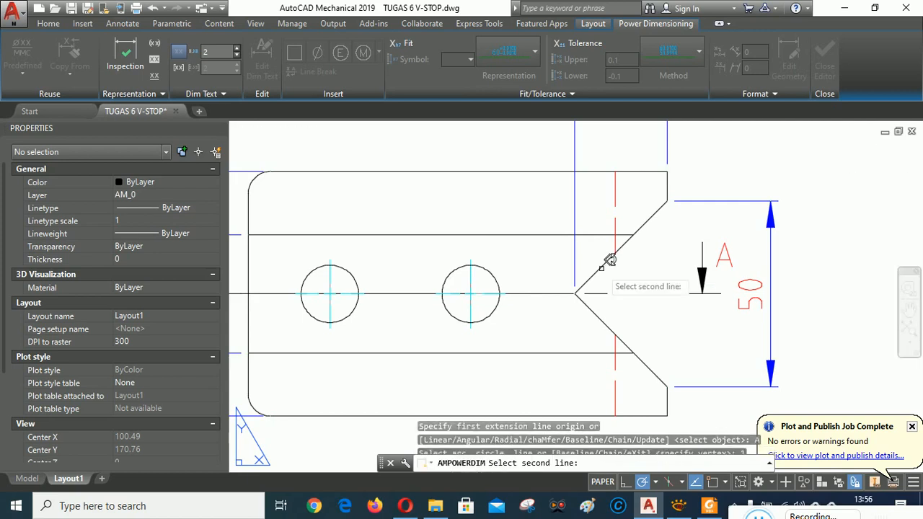
pyautogui.click(605, 323)
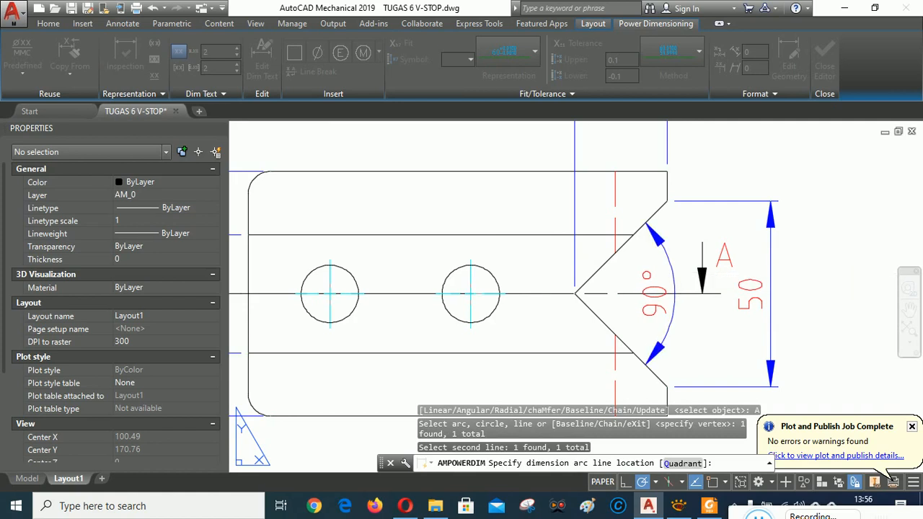
pyautogui.click(796, 229)
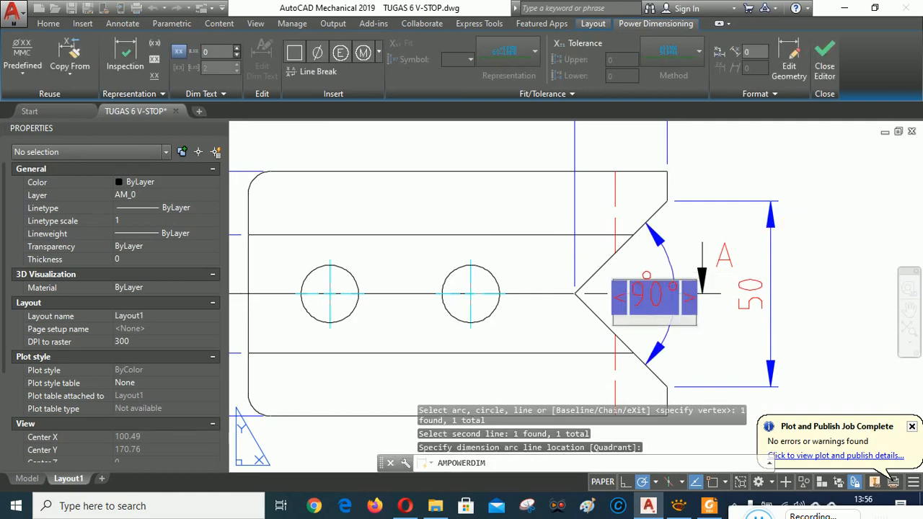
pyautogui.click(712, 250)
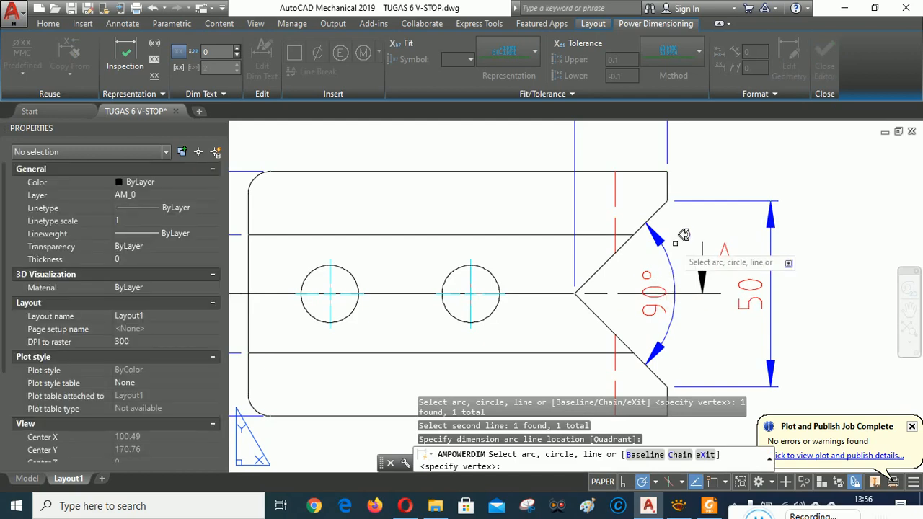
# Step: Compare the V notch's angular dimension with the 3.26.jpg reference in XnView, and leave the Power Dimension command
pyautogui.scroll(2, 671, 283)
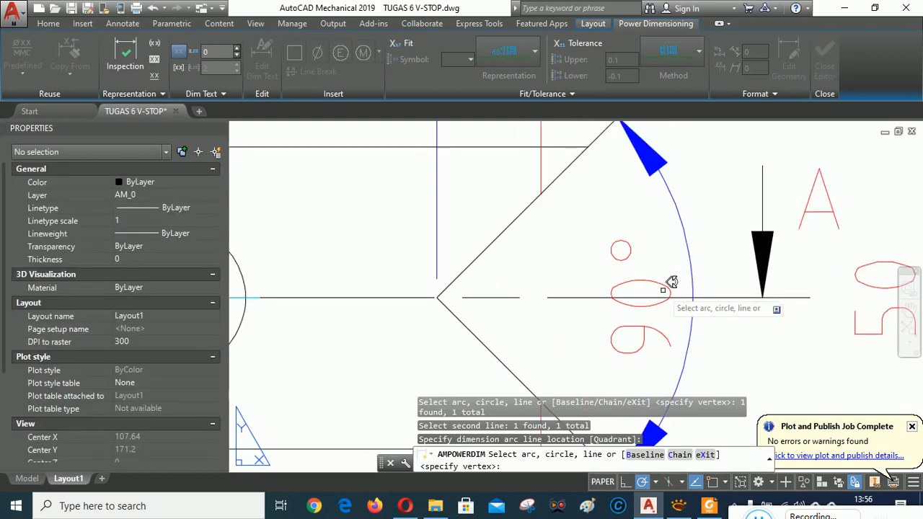
pyautogui.scroll(-6, 671, 285)
pyautogui.click(683, 510)
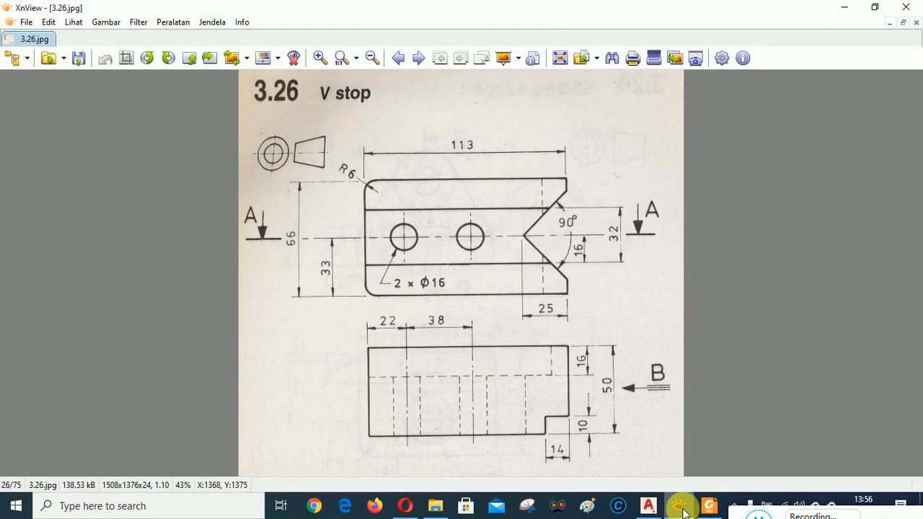
pyautogui.click(683, 511)
pyautogui.scroll(5, 674, 393)
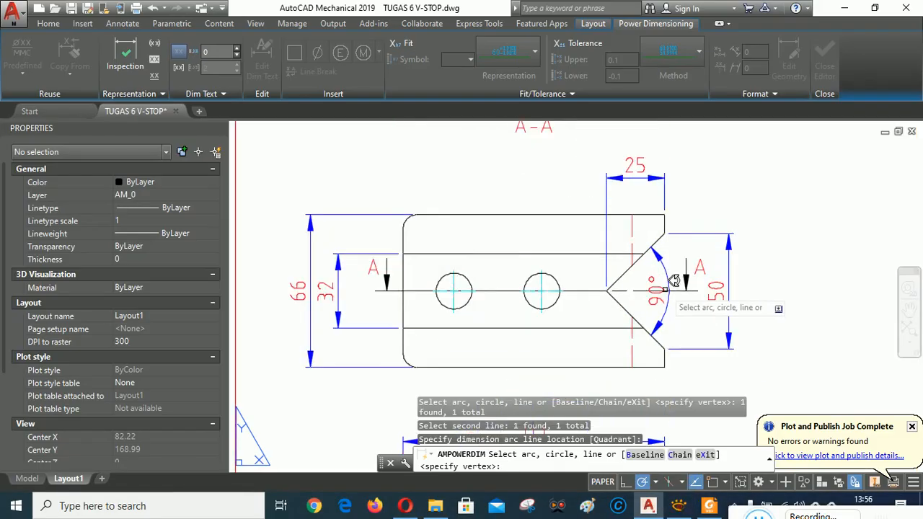
pyautogui.rightClick(691, 226)
pyautogui.click(714, 240)
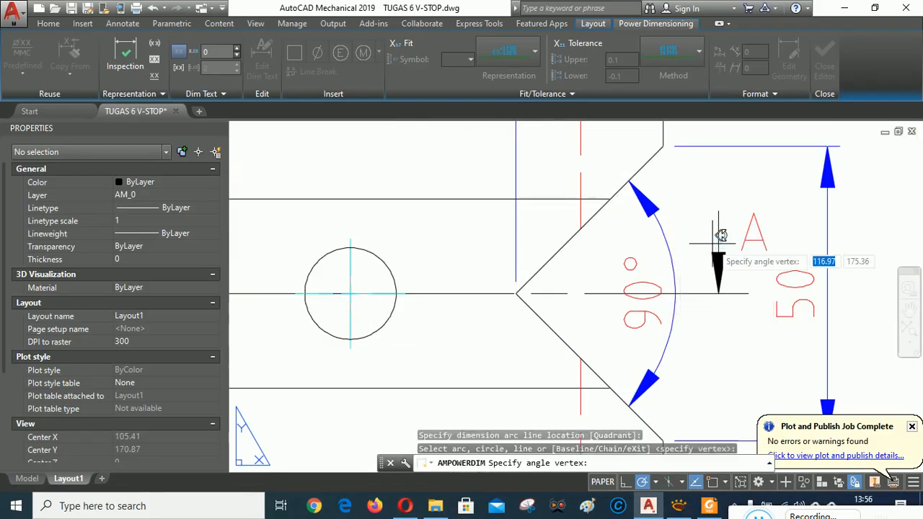
pyautogui.press('Escape')
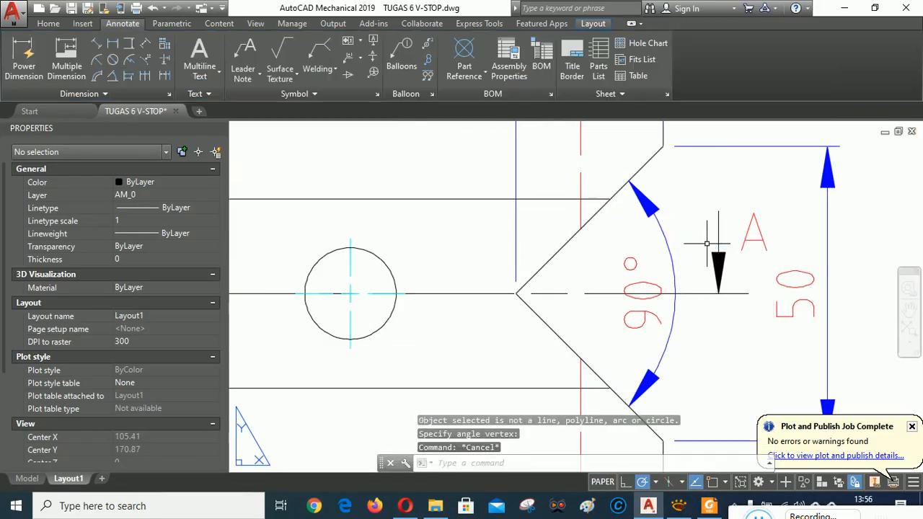
# Step: Shift the V notch's angular dimension text below the A-A section line and move its arc slightly outward
pyautogui.click(660, 287)
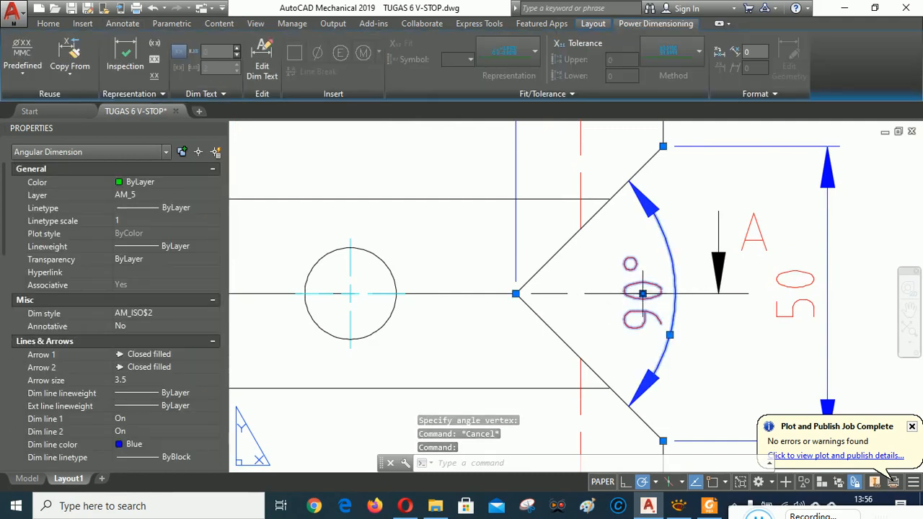
pyautogui.click(642, 292)
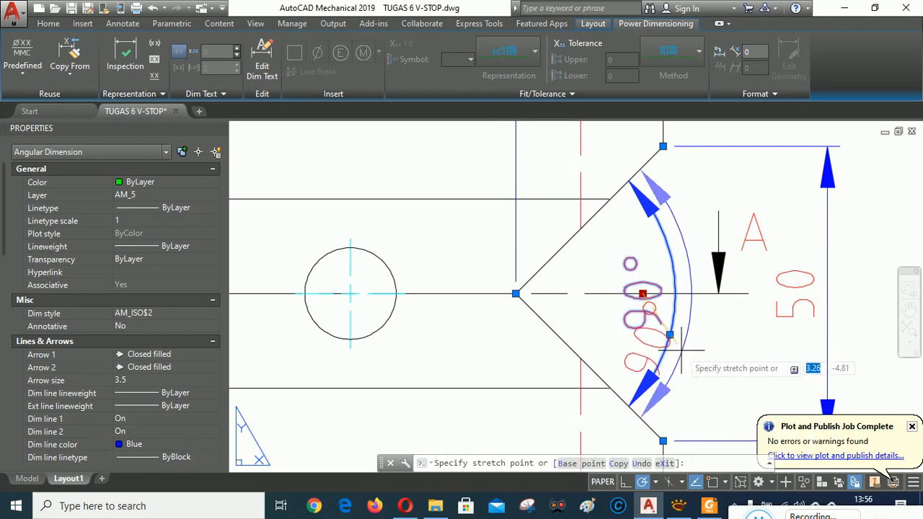
pyautogui.click(679, 351)
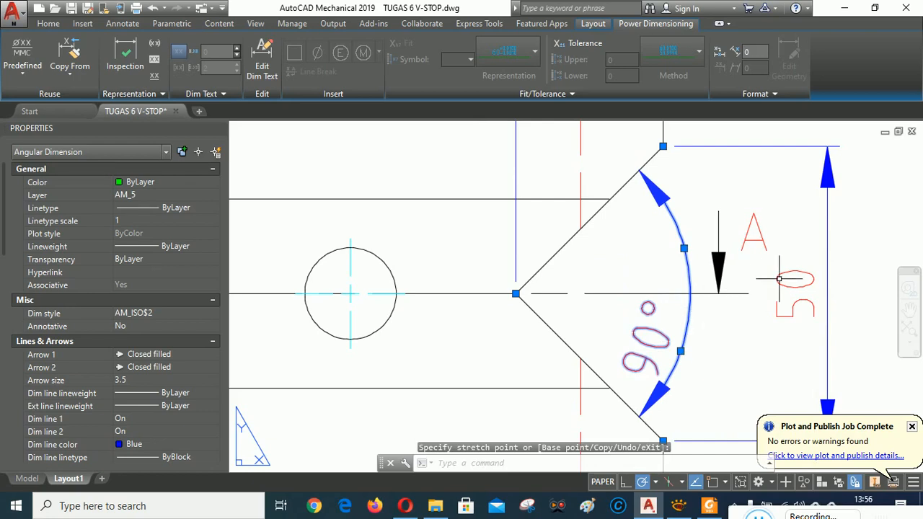
pyautogui.press('Escape')
pyautogui.press('Escape')
pyautogui.scroll(-2, 587, 205)
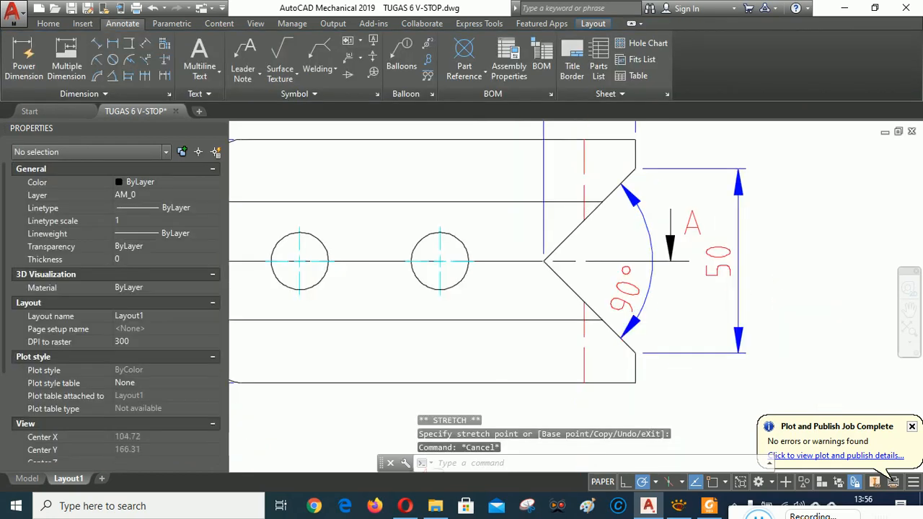
pyautogui.scroll(-3, 728, 252)
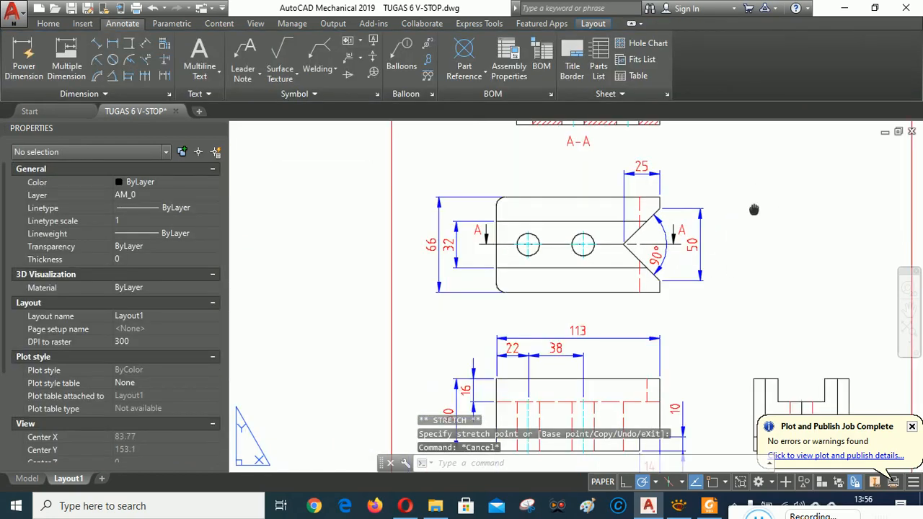
pyautogui.moveTo(754, 209)
pyautogui.mouseDown(button='middle')
pyautogui.moveTo(769, 280)
pyautogui.moveTo(783, 184)
pyautogui.mouseUp(button='middle')
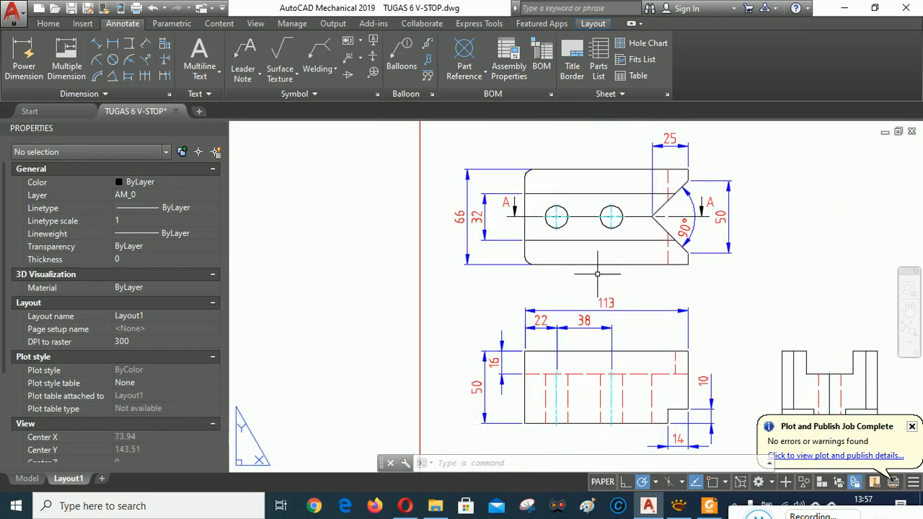
# Step: Use Power Dimension's Radial option to dimension the top view's upper-left rounded corner, with the text above and outside the corner
pyautogui.scroll(2, 597, 273)
pyautogui.scroll(-3, 597, 273)
pyautogui.scroll(5, 606, 230)
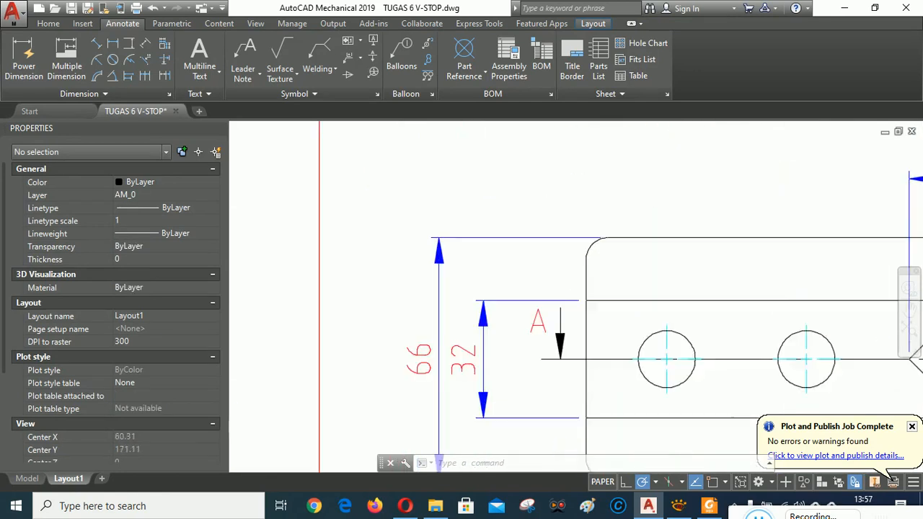
pyautogui.scroll(2, 524, 192)
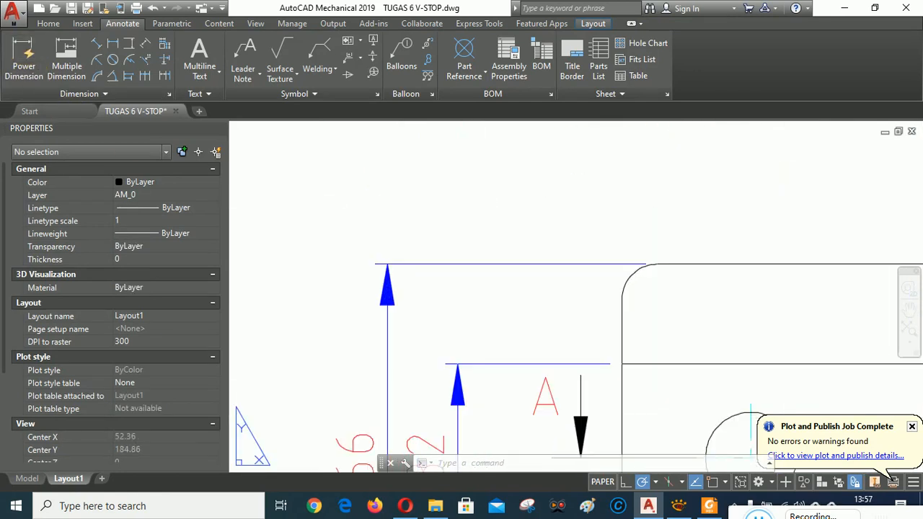
pyautogui.click(24, 58)
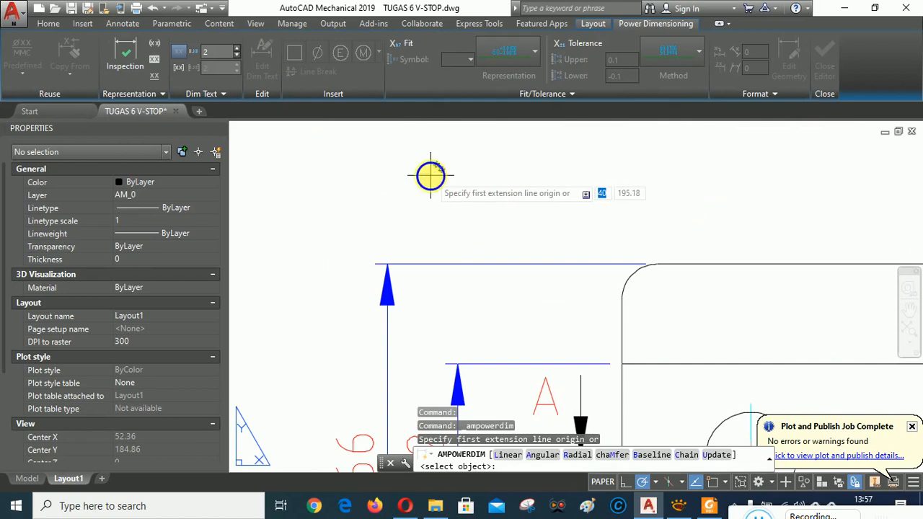
pyautogui.rightClick(431, 175)
pyautogui.click(473, 184)
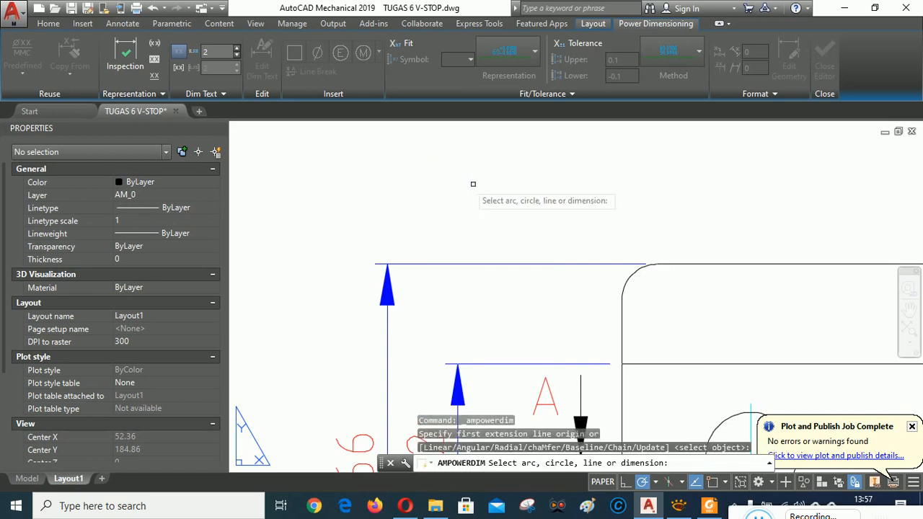
pyautogui.click(634, 274)
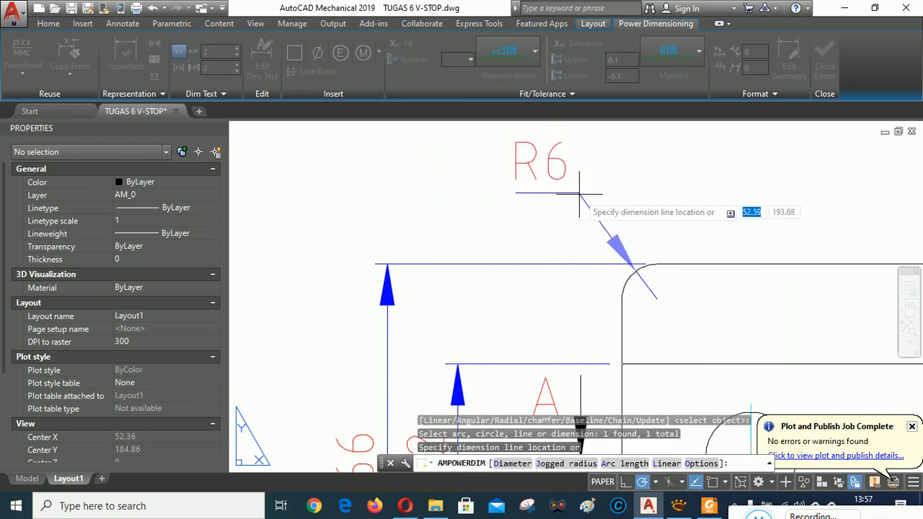
pyautogui.click(574, 187)
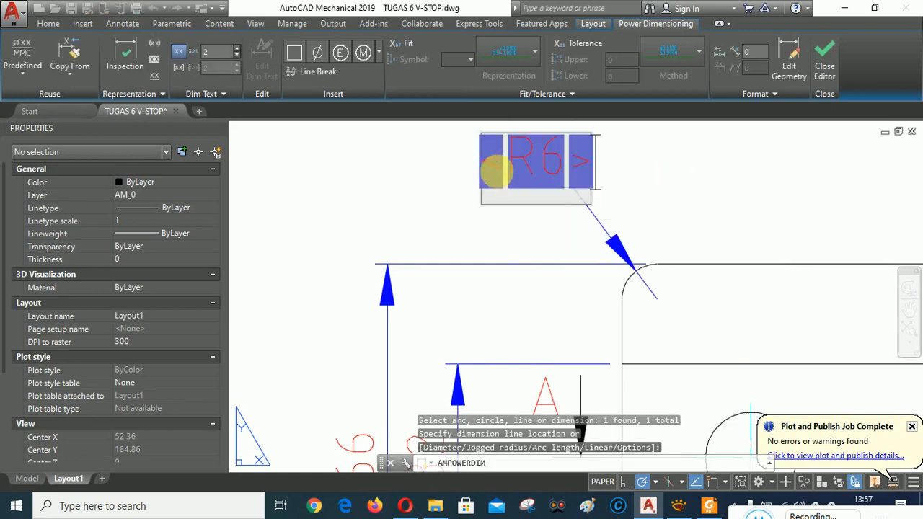
# Step: Prefix the corner radius text with 2x so it reads 2xR6, and end the Power Dimension command
pyautogui.write('2')
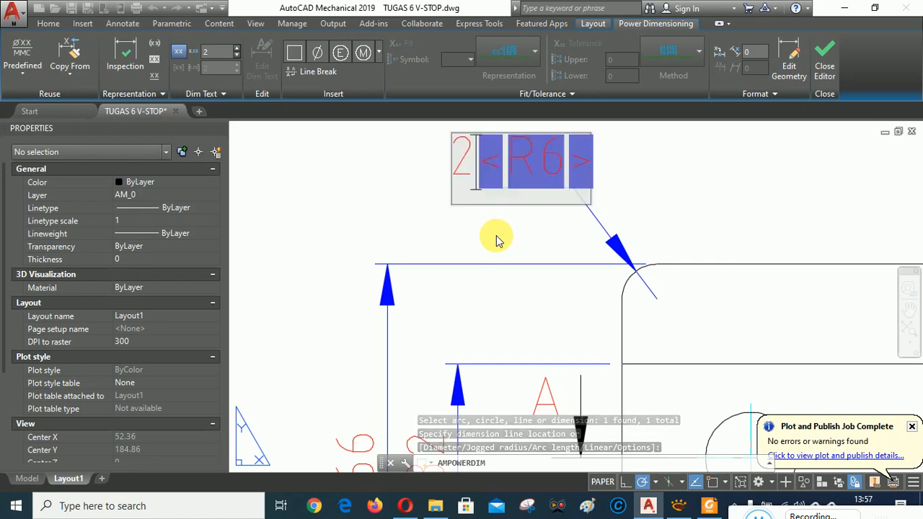
pyautogui.write('x')
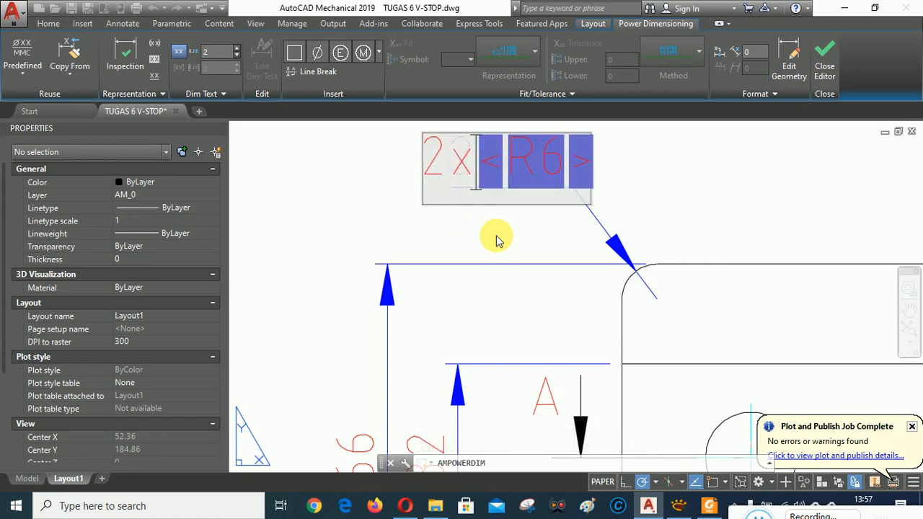
pyautogui.press('Return')
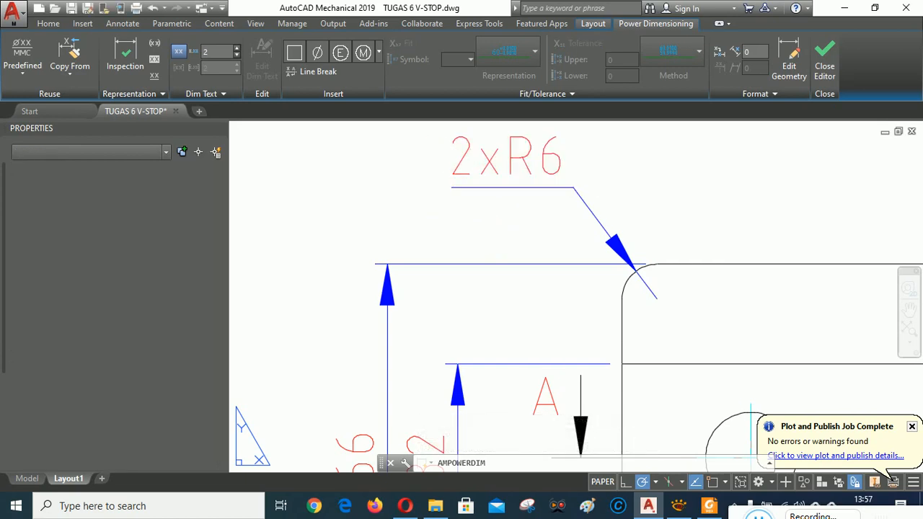
pyautogui.scroll(-5, 449, 201)
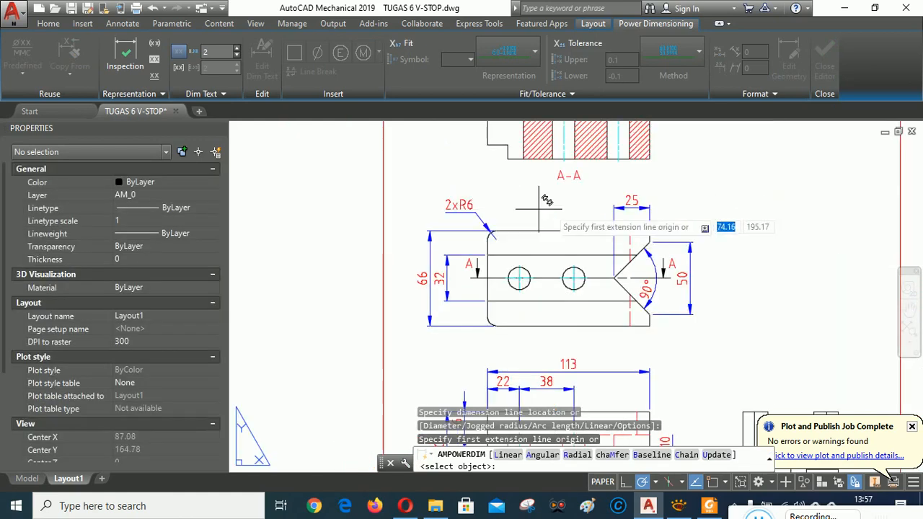
pyautogui.rightClick(765, 232)
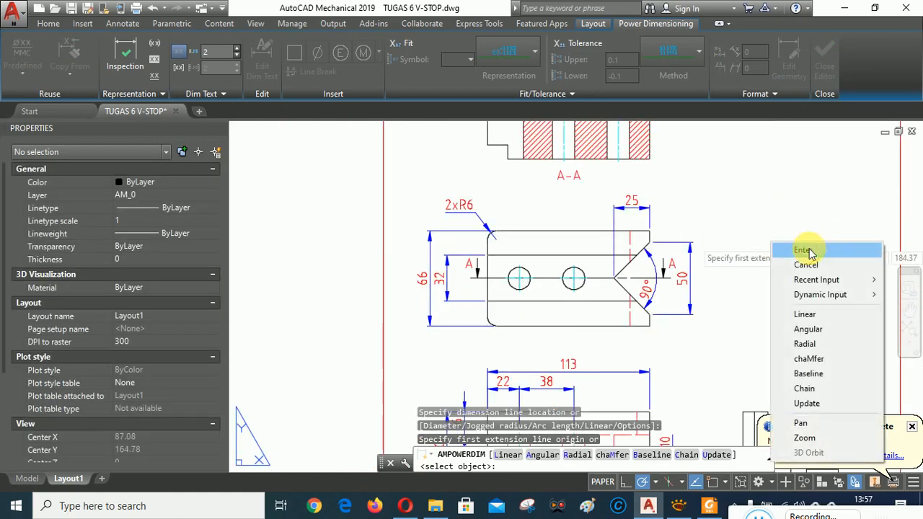
pyautogui.click(799, 246)
pyautogui.press('Escape')
# Step: Add a diameter dimension to the top view's left hole with Power Dimension's Radial option, placing its text above the view
pyautogui.scroll(3, 533, 274)
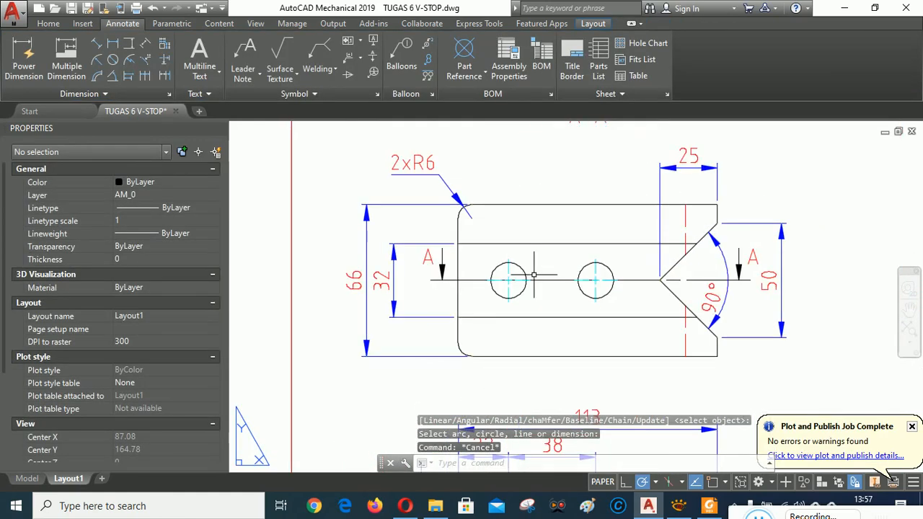
pyautogui.moveTo(553, 212); pyautogui.dragTo(521, 240, button='middle')
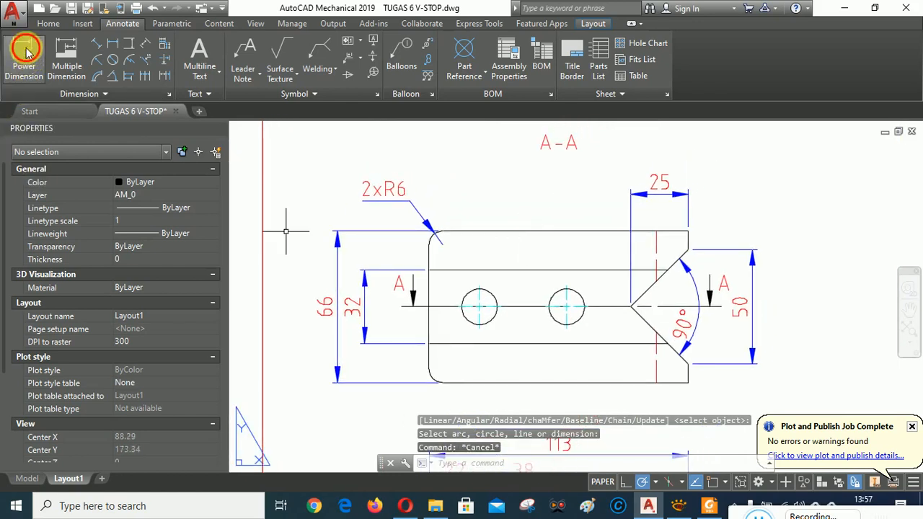
pyautogui.press('Return')
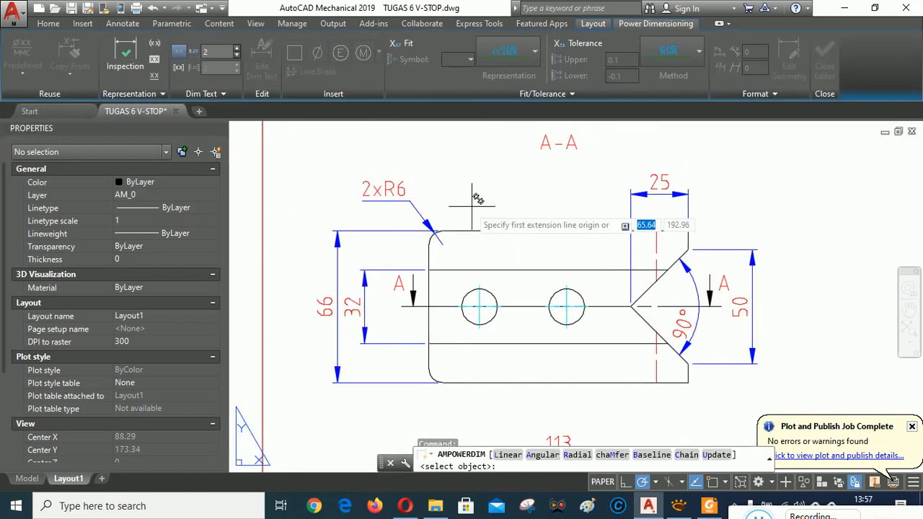
pyautogui.rightClick(473, 212)
pyautogui.click(495, 219)
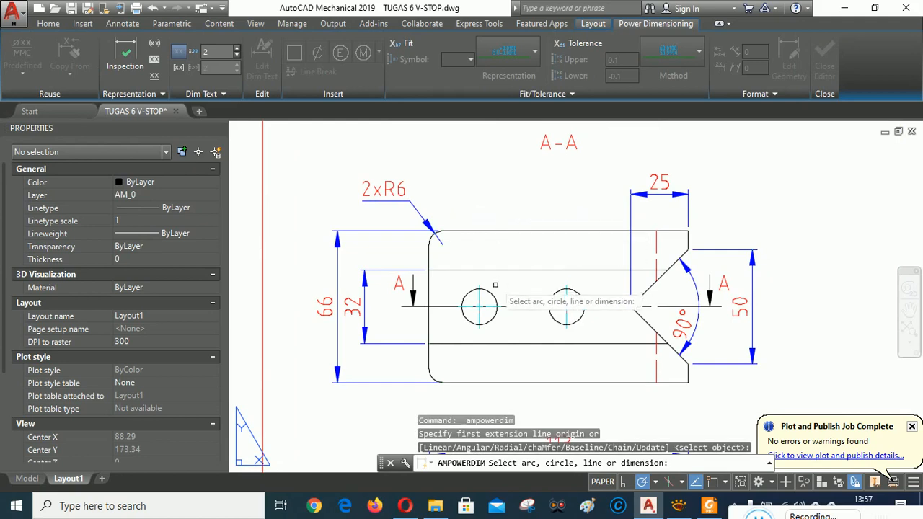
pyautogui.click(490, 294)
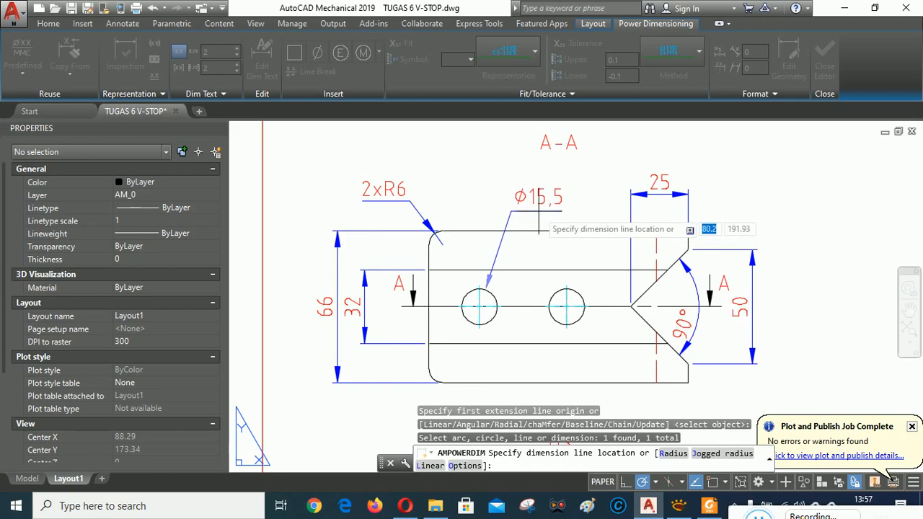
pyautogui.click(808, 220)
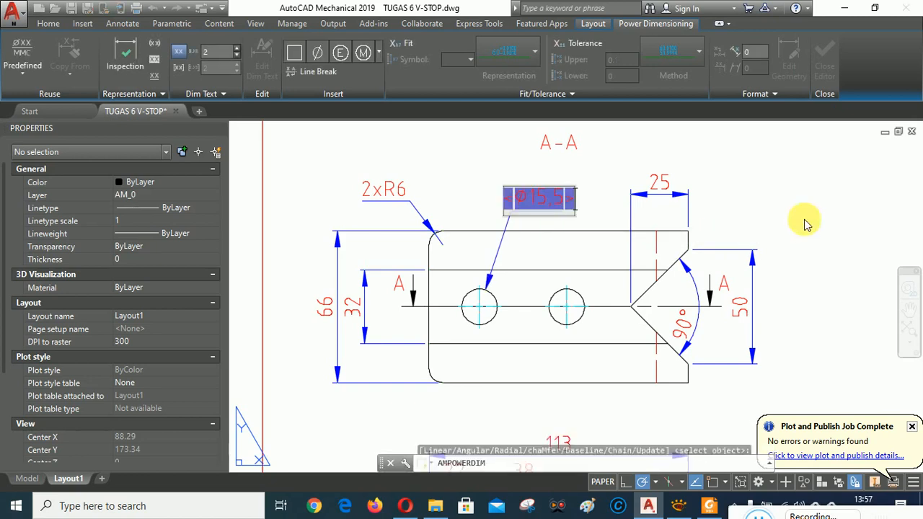
# Step: Prefix the hole diameter text with 2x and end the Power Dimension command
pyautogui.write('2')
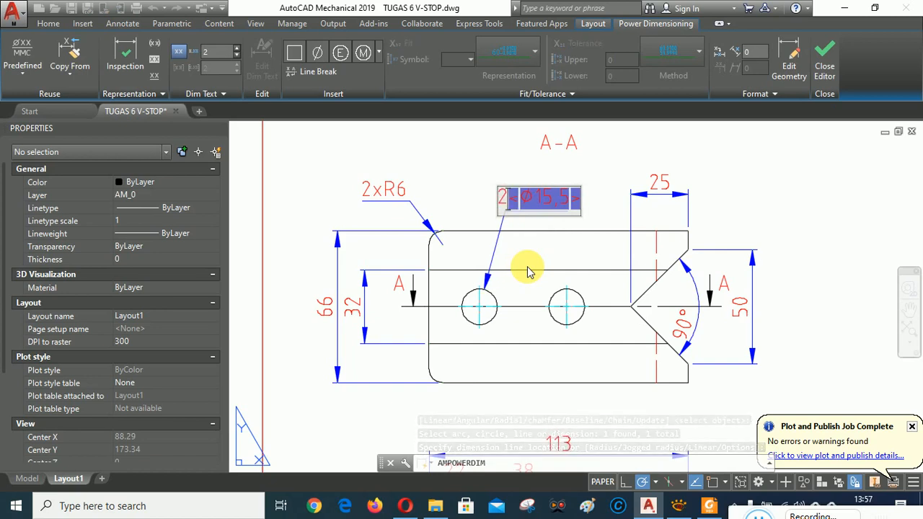
pyautogui.write('x')
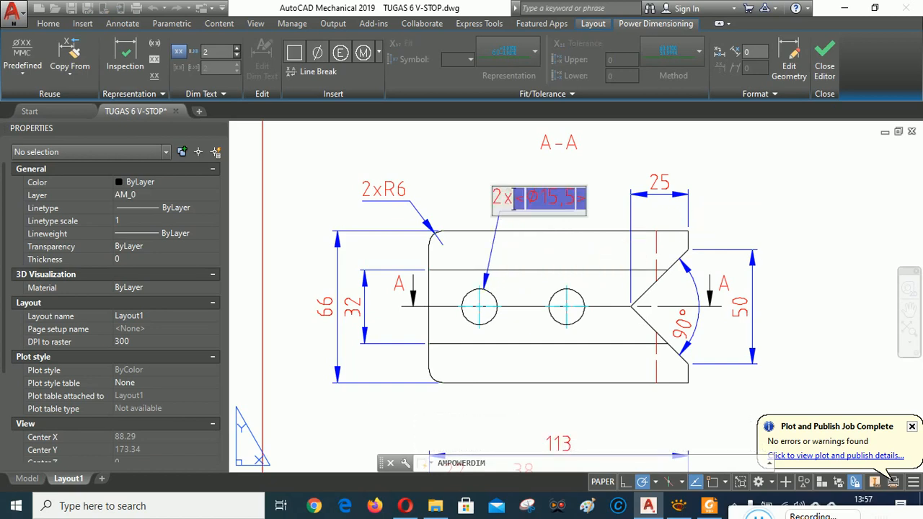
pyautogui.click(772, 217)
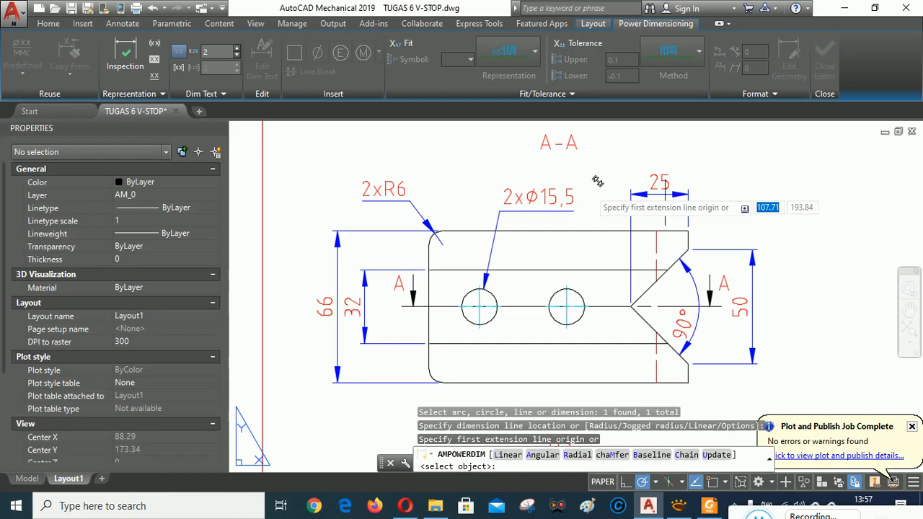
pyautogui.rightClick(799, 197)
pyautogui.click(799, 201)
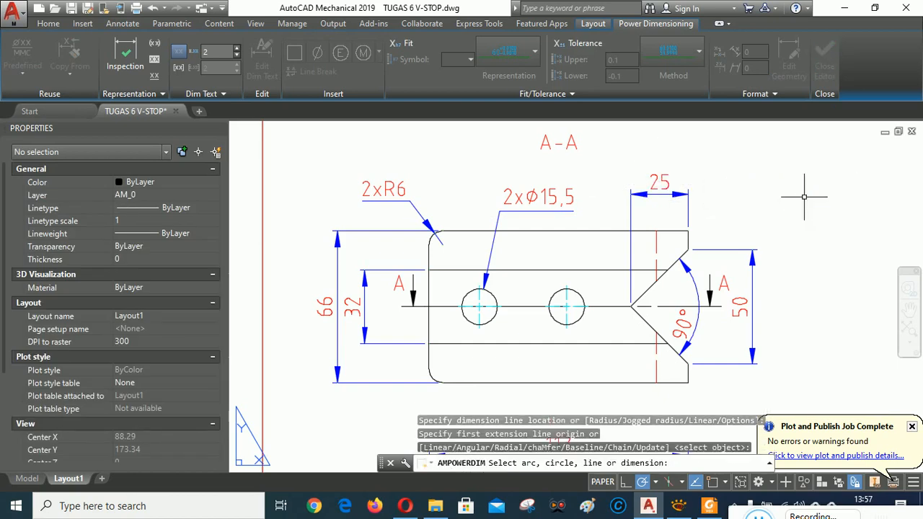
pyautogui.press('Escape')
# Step: Lower the primary decimal precision of the hole diameter dimension so its text reads 2xØ16
pyautogui.doubleClick(553, 197)
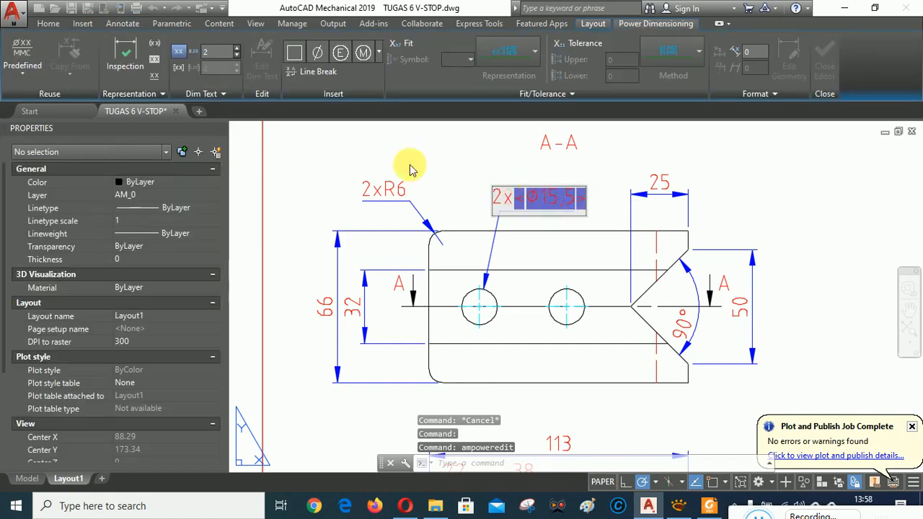
pyautogui.click(222, 53)
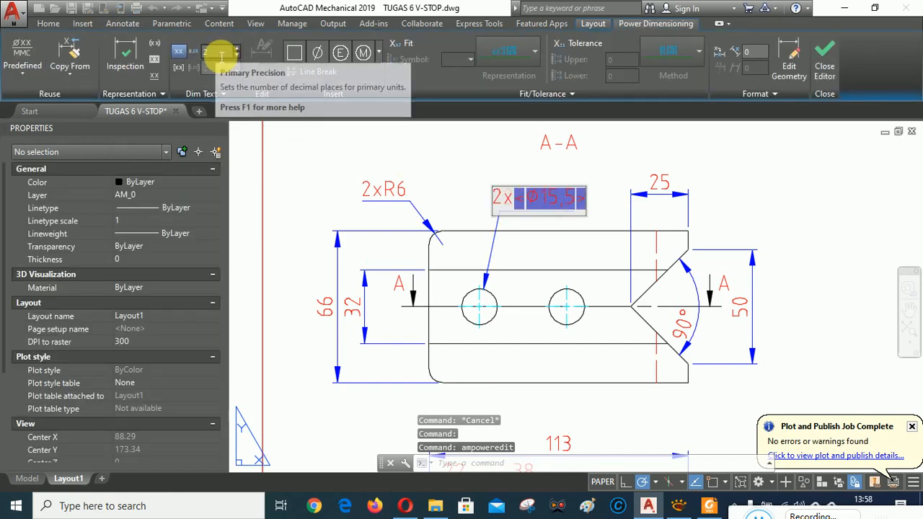
pyautogui.click(236, 55)
pyautogui.click(235, 55)
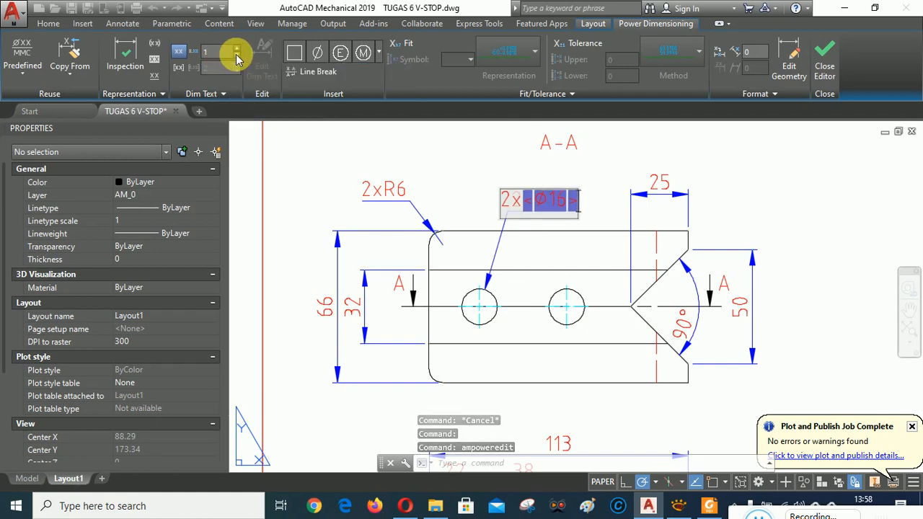
pyautogui.press('Return')
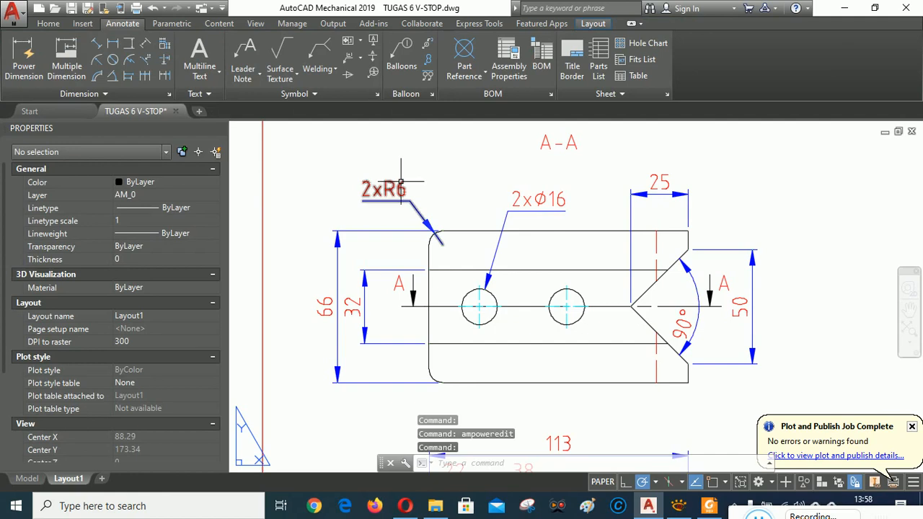
# Step: Examine the section A-A, top, front and side views on the sheet for dimensions that are still missing
pyautogui.scroll(-3, 498, 213)
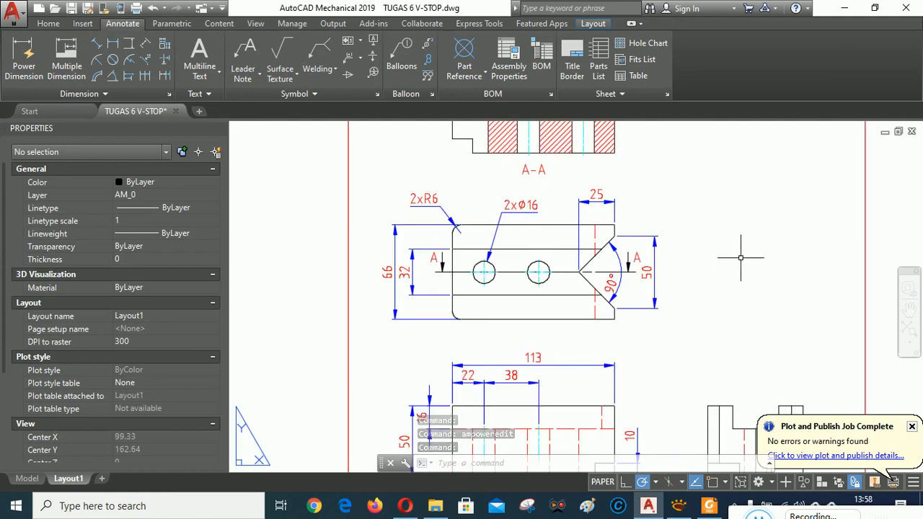
pyautogui.moveTo(735, 248)
pyautogui.mouseDown(button='middle')
pyautogui.moveTo(715, 241)
pyautogui.moveTo(693, 201)
pyautogui.moveTo(721, 317)
pyautogui.moveTo(698, 330)
pyautogui.moveTo(702, 317)
pyautogui.moveTo(707, 343)
pyautogui.moveTo(686, 289)
pyautogui.moveTo(675, 209)
pyautogui.mouseUp(button='middle')
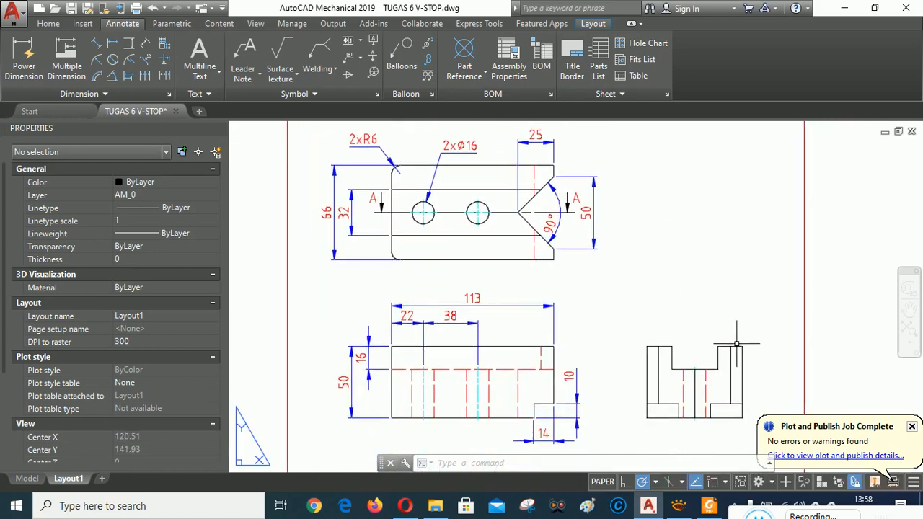
pyautogui.moveTo(775, 339); pyautogui.dragTo(779, 310, button='middle')
pyautogui.scroll(2, 778, 309)
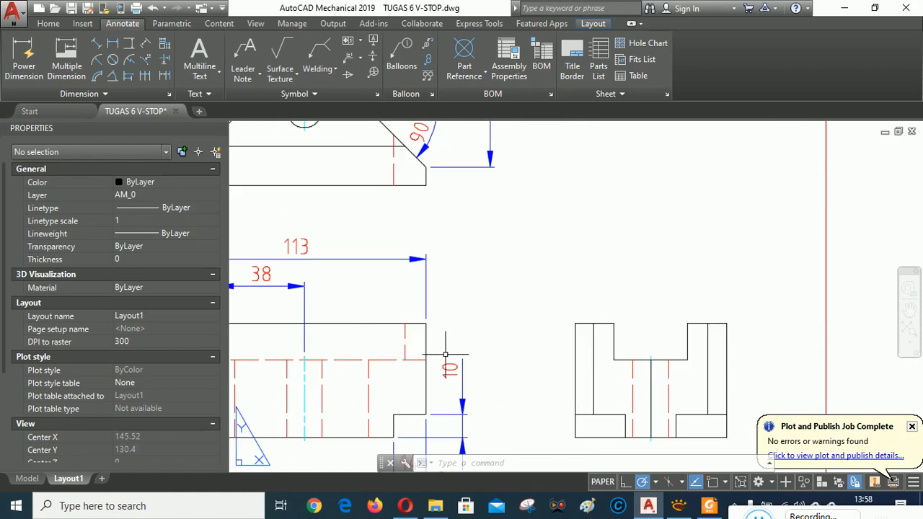
pyautogui.scroll(-2, 793, 321)
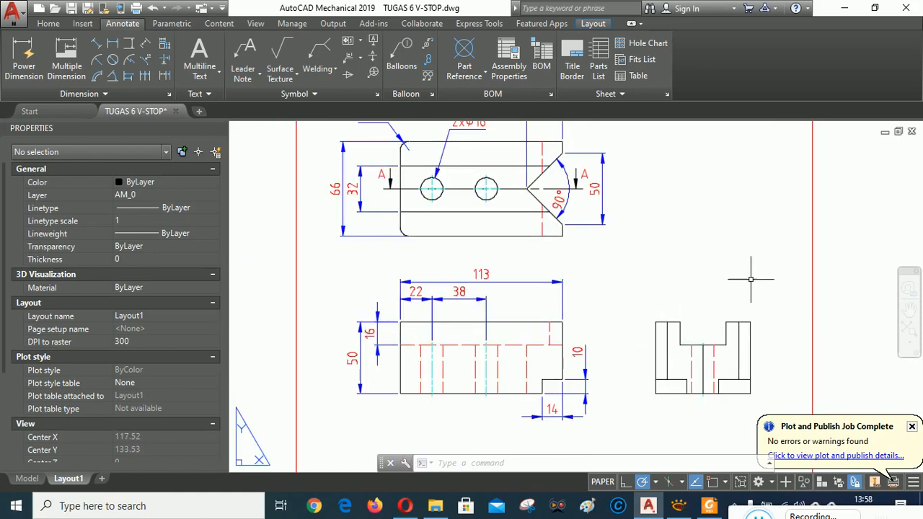
pyautogui.moveTo(751, 279); pyautogui.dragTo(750, 324, button='middle')
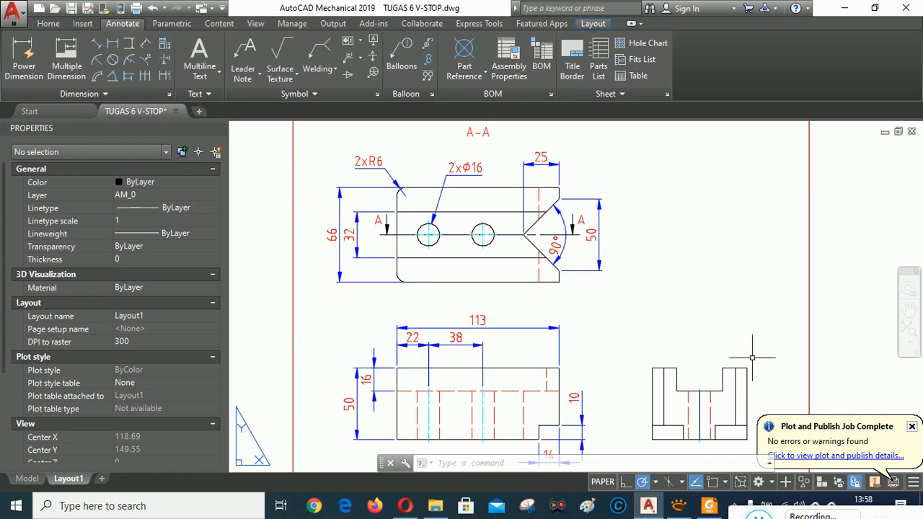
pyautogui.moveTo(776, 343); pyautogui.dragTo(781, 435, button='middle')
pyautogui.moveTo(692, 242); pyautogui.dragTo(778, 207, button='middle')
pyautogui.scroll(-4, 667, 284)
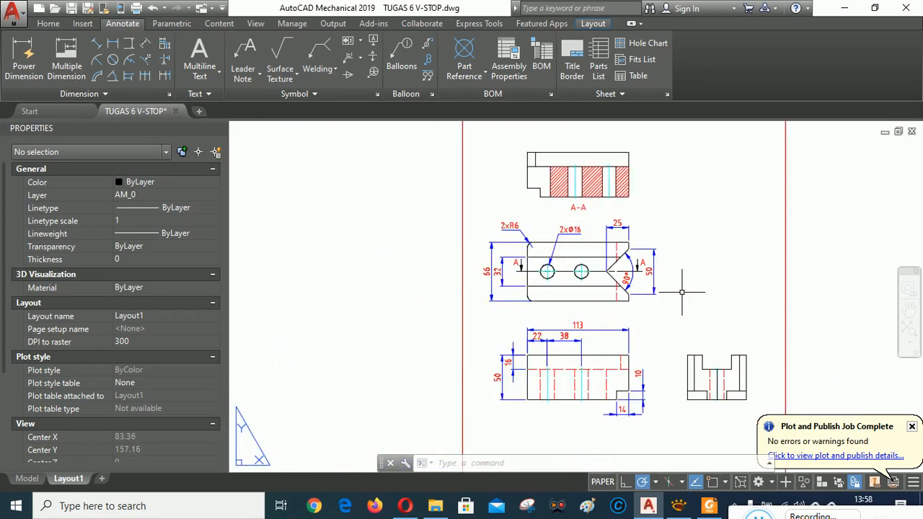
pyautogui.scroll(4, 706, 372)
pyautogui.scroll(2, 706, 373)
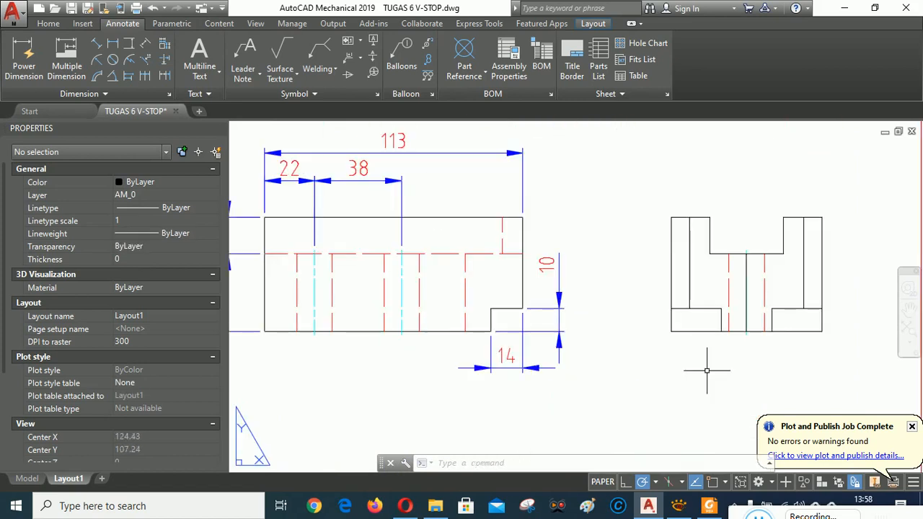
pyautogui.scroll(-2, 730, 295)
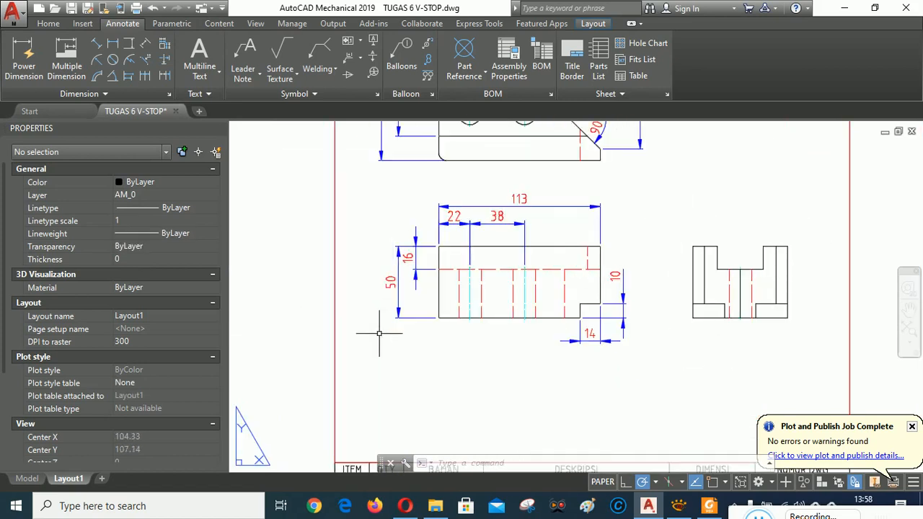
pyautogui.moveTo(692, 183); pyautogui.dragTo(680, 313, button='middle')
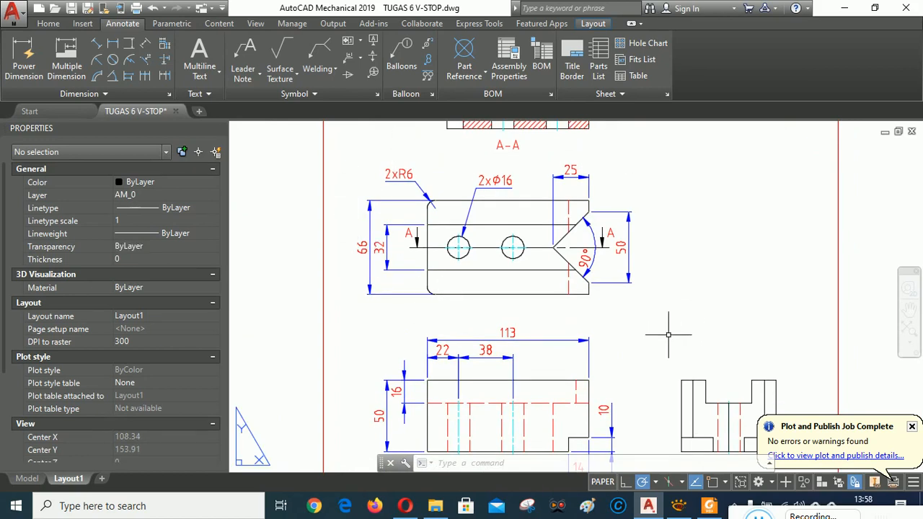
pyautogui.moveTo(697, 252); pyautogui.dragTo(661, 181, button='middle')
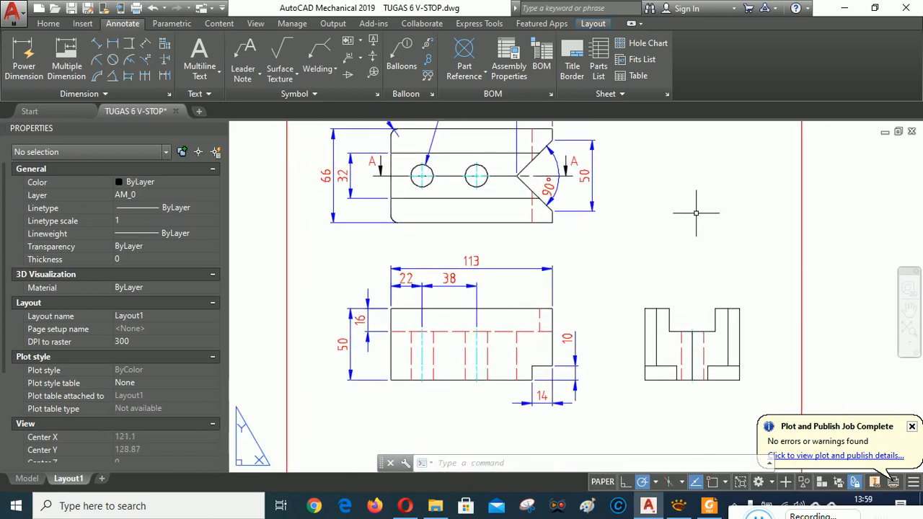
# Step: Set the SKALA entry in the title block to 1 : 2
pyautogui.moveTo(700, 206); pyautogui.dragTo(741, 425, button='middle')
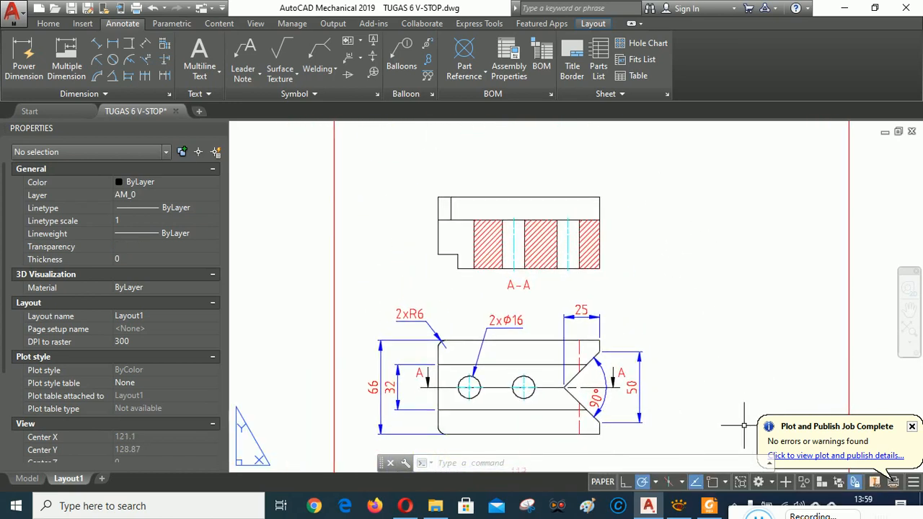
pyautogui.moveTo(787, 320); pyautogui.dragTo(755, 202, button='middle')
pyautogui.scroll(-4, 700, 243)
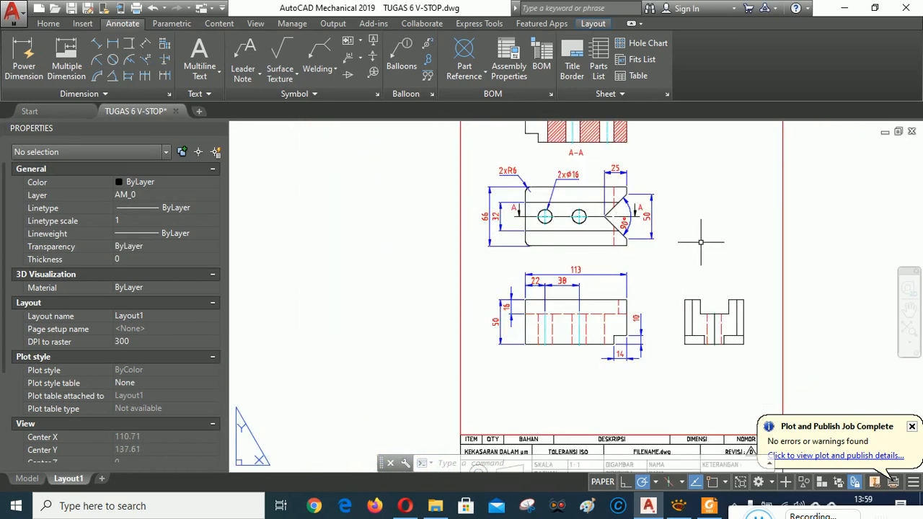
pyautogui.moveTo(705, 243); pyautogui.dragTo(648, 211, button='middle')
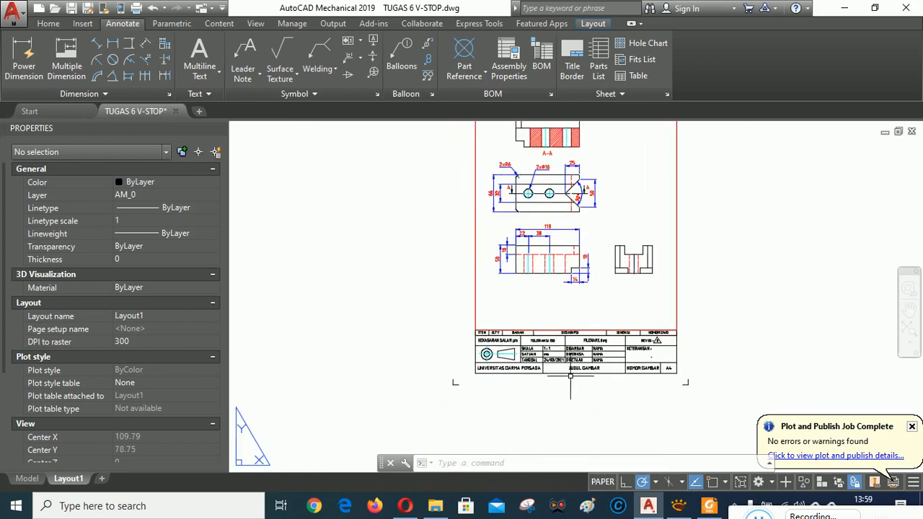
pyautogui.scroll(4, 571, 376)
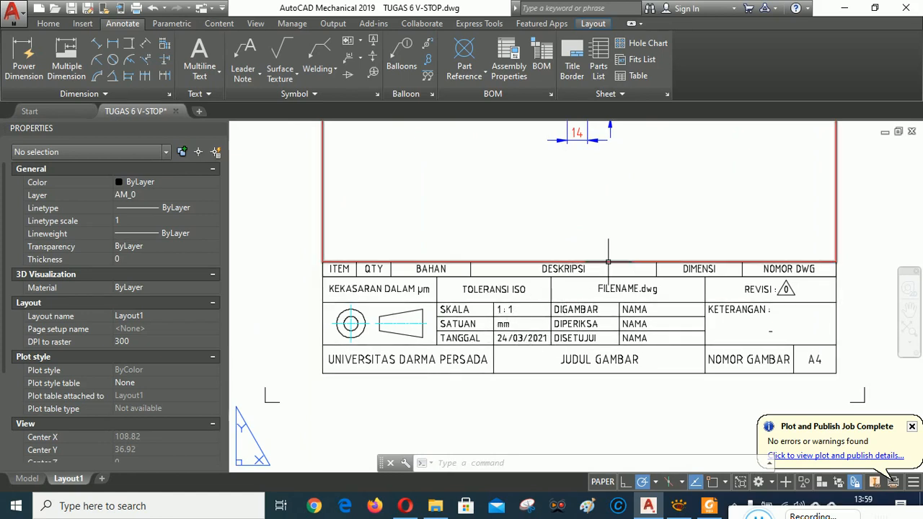
pyautogui.click(520, 262)
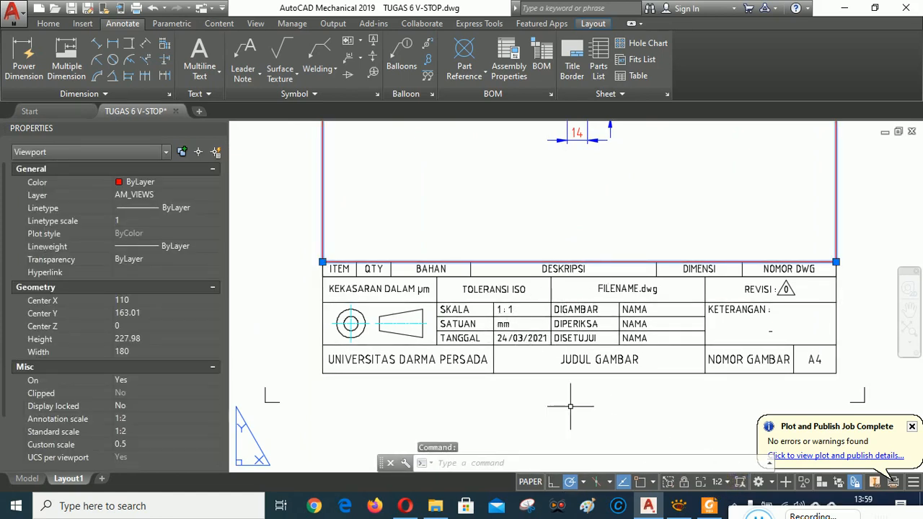
pyautogui.press('Escape')
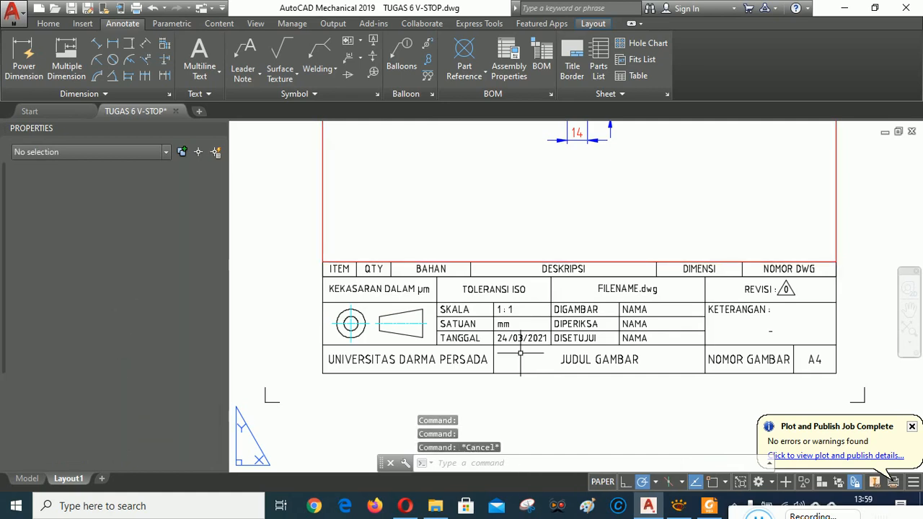
pyautogui.doubleClick(505, 309)
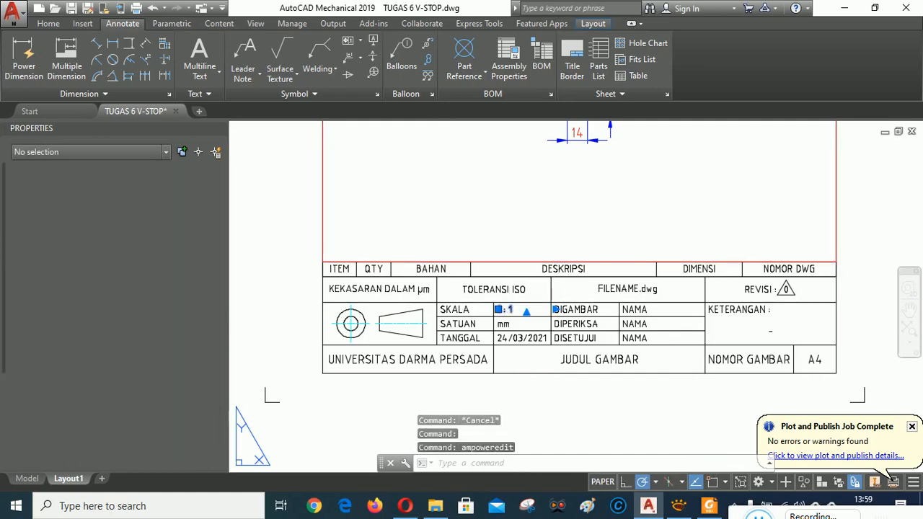
pyautogui.click(517, 311)
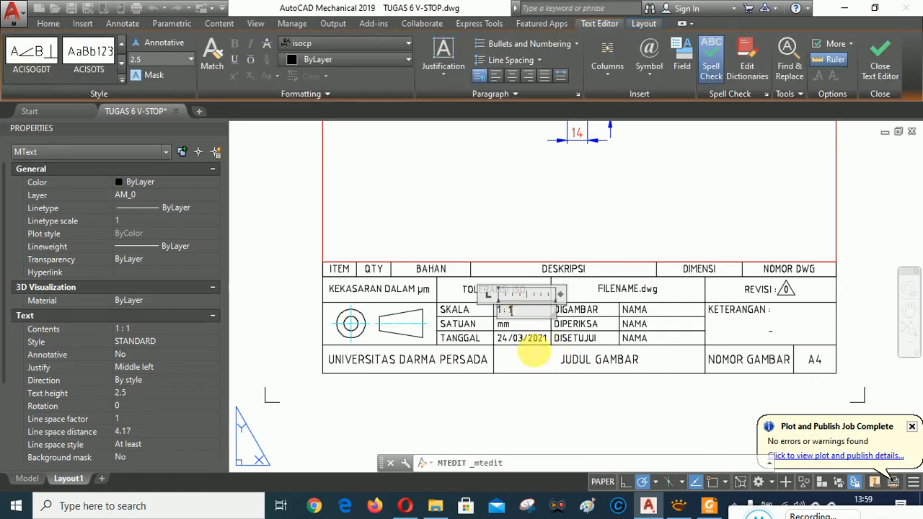
pyautogui.click(507, 416)
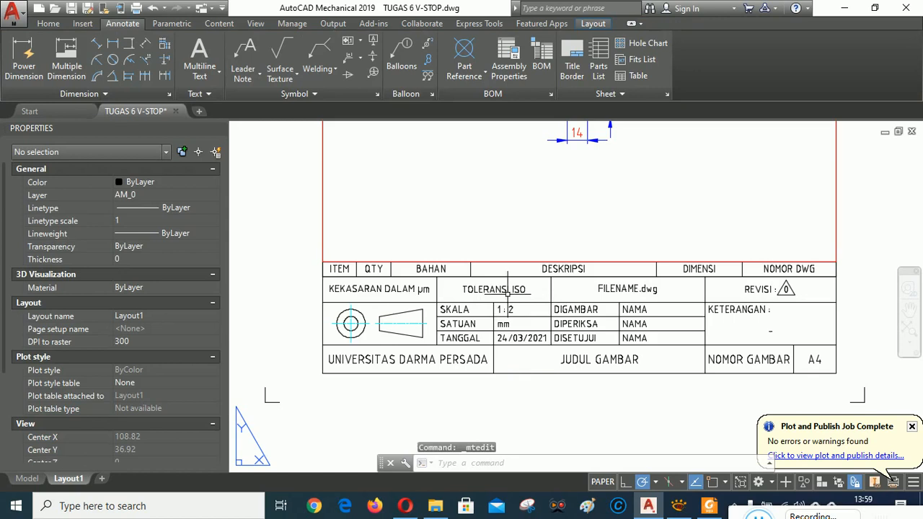
# Step: Change the TANGGAL date in the title block to 14/04/2021
pyautogui.doubleClick(522, 338)
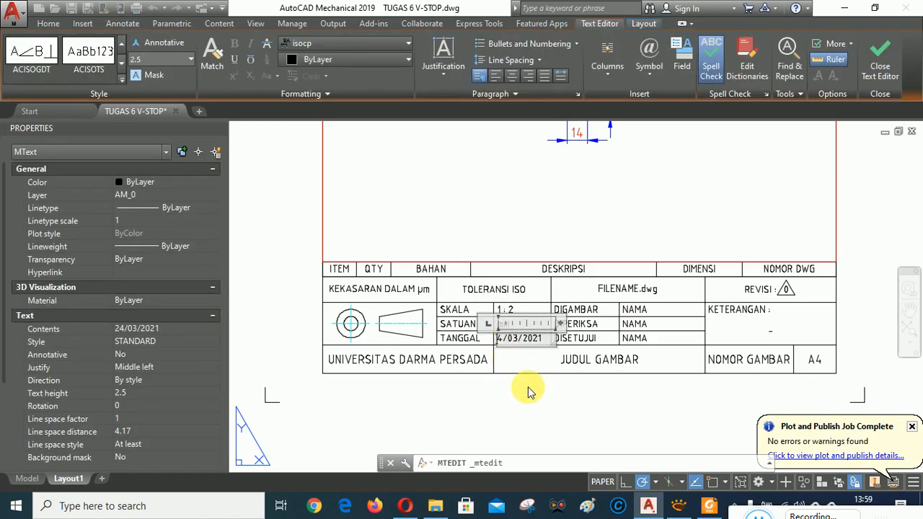
pyautogui.write('1')
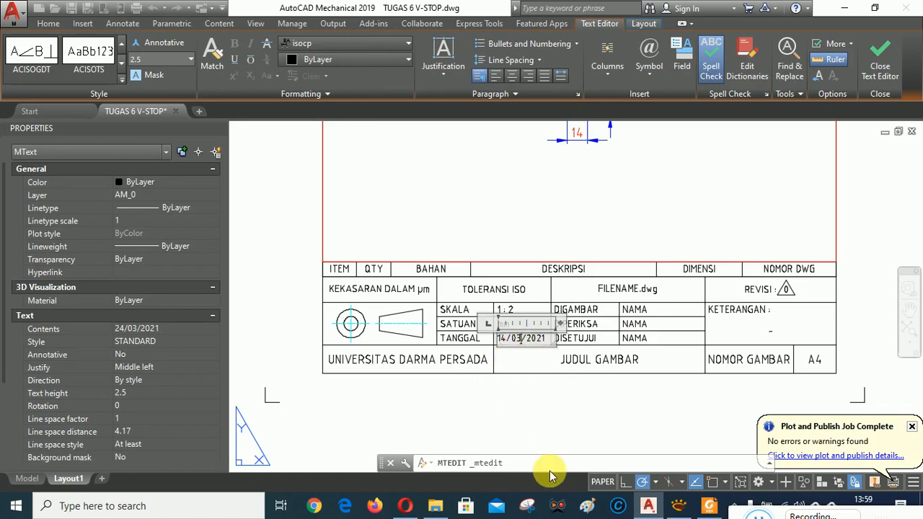
pyautogui.click(613, 394)
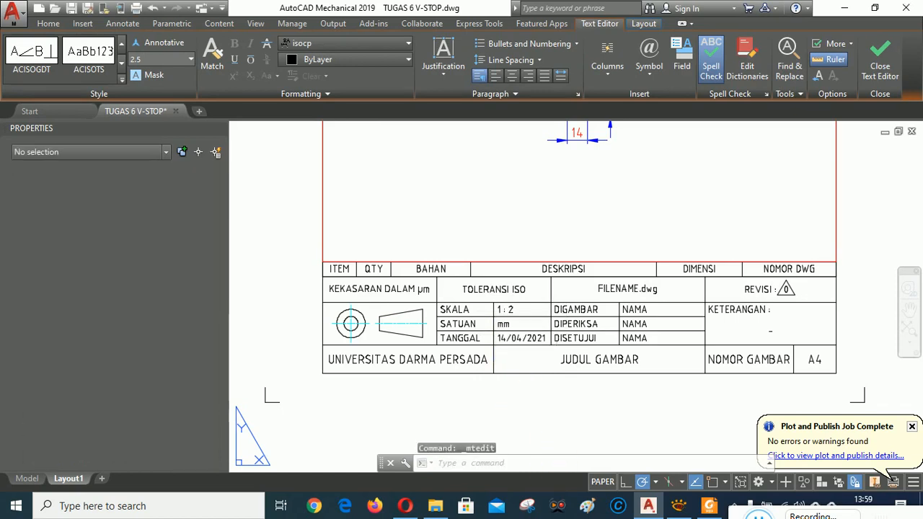
# Step: Check the part name in the 3.26 reference image and replace the title block's JUDUL GAMBAR text with V-STOP
pyautogui.doubleClick(600, 359)
pyautogui.click(684, 510)
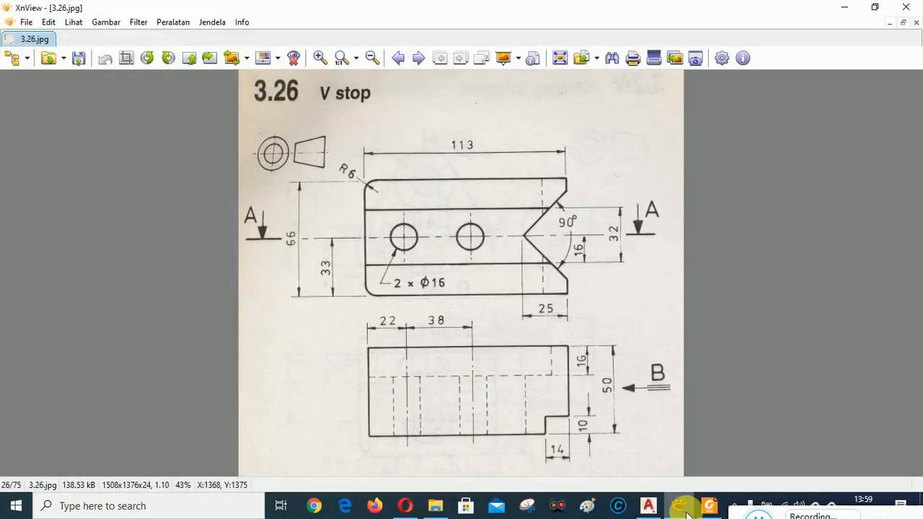
pyautogui.click(686, 512)
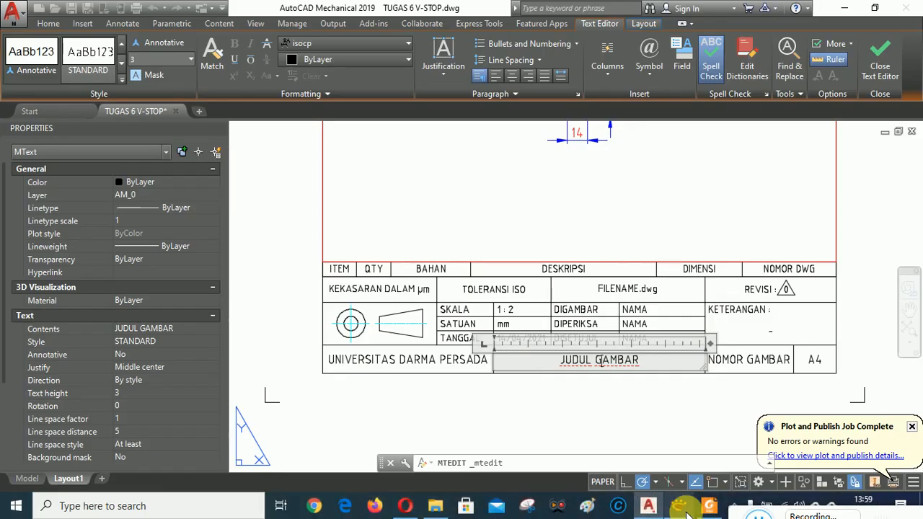
pyautogui.hotkey('ctrl', 'a')
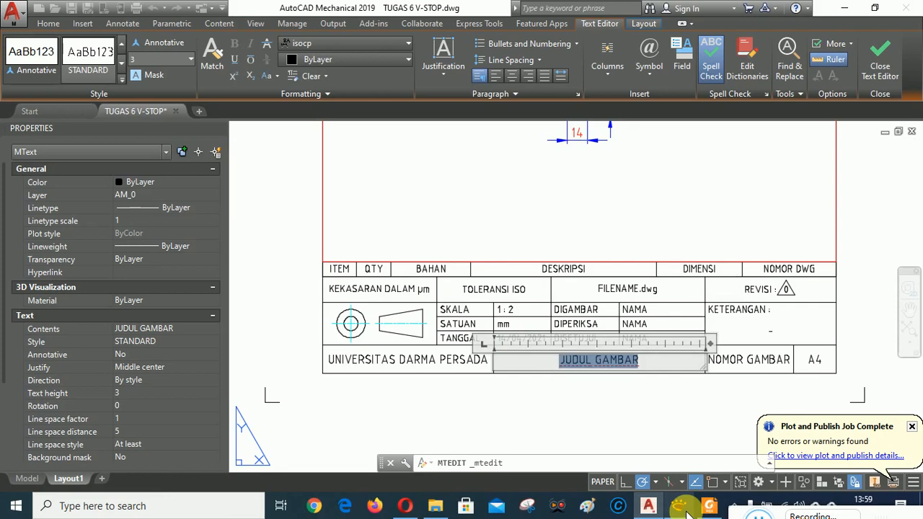
pyautogui.write('V-STOP')
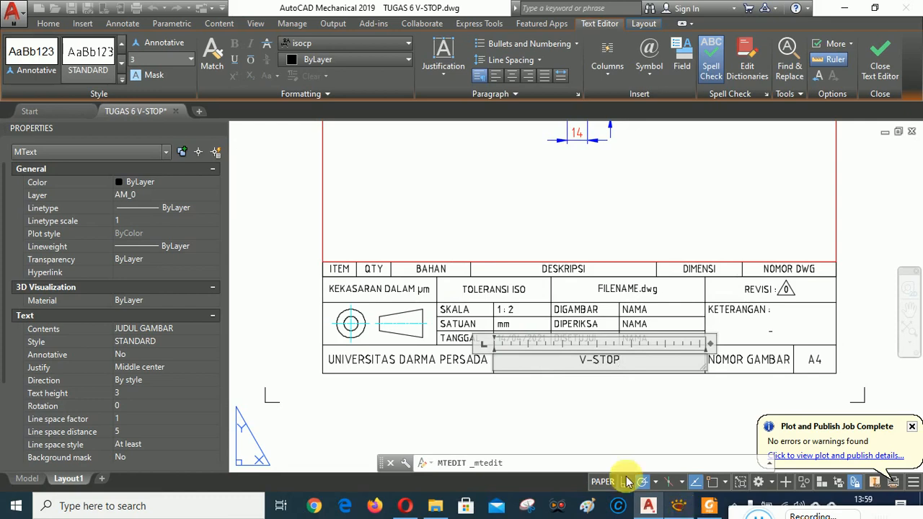
pyautogui.click(585, 442)
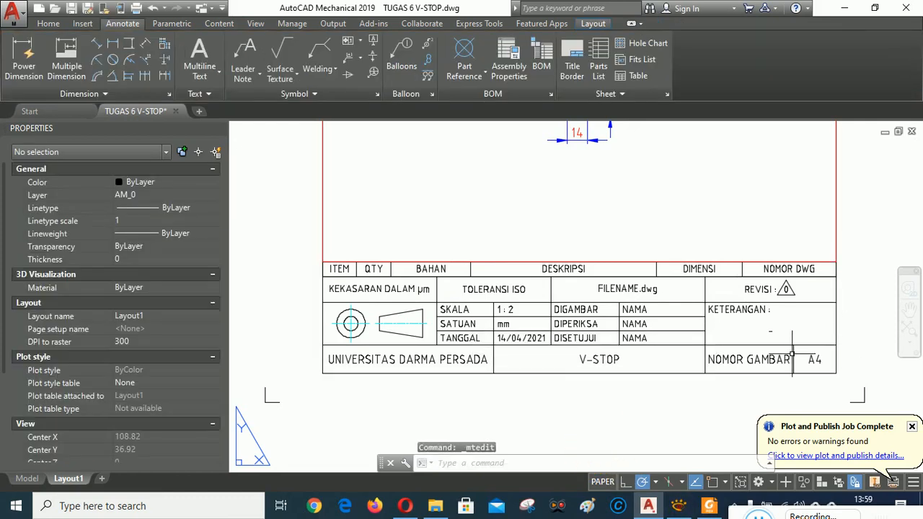
# Step: Replace the title block's NOMOR GAMBAR text with the drawing number UDP-21-T6-01
pyautogui.doubleClick(742, 360)
pyautogui.doubleClick(742, 362)
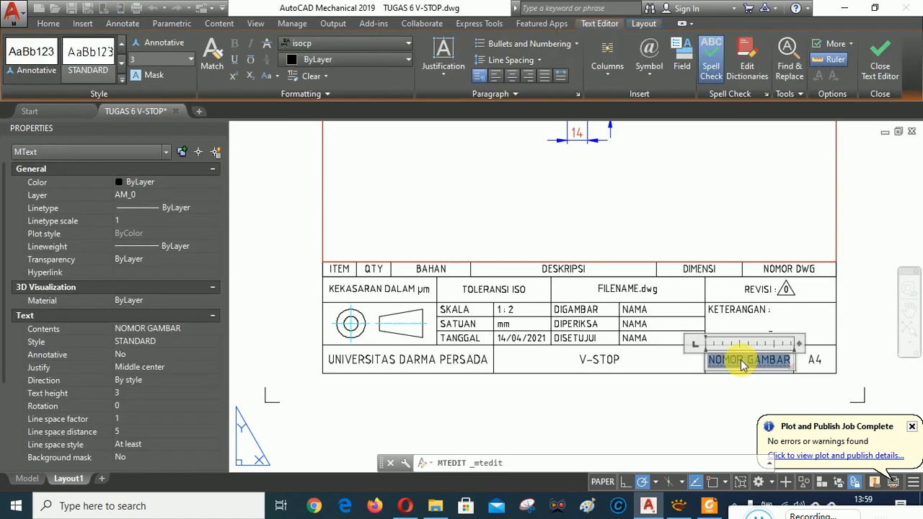
pyautogui.write('NOP')
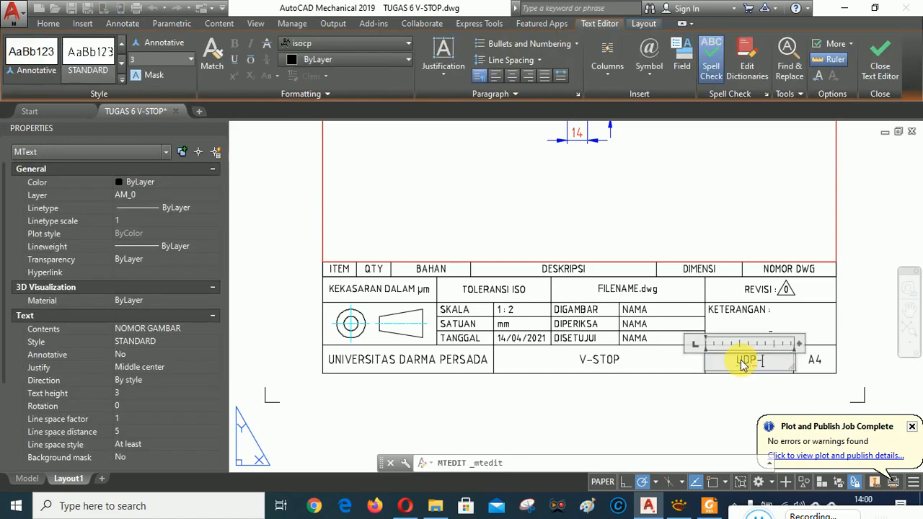
pyautogui.write('-21-')
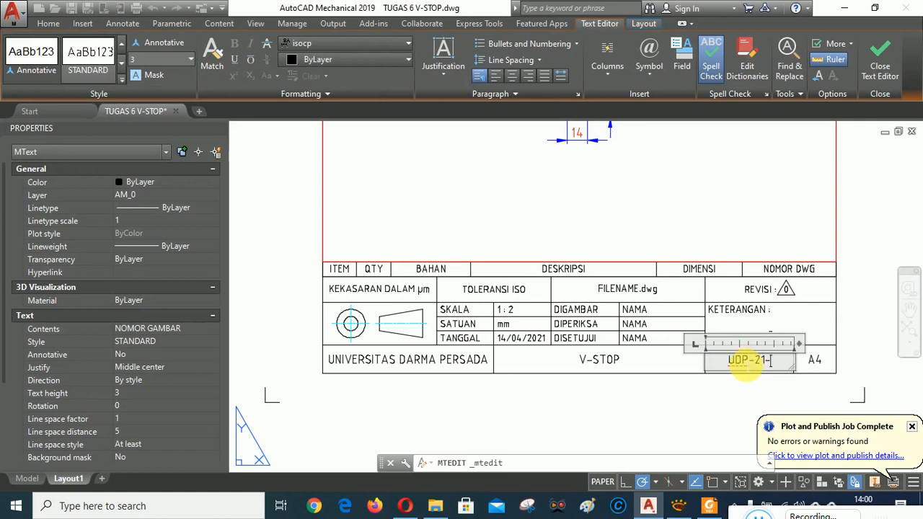
pyautogui.write('T6-01')
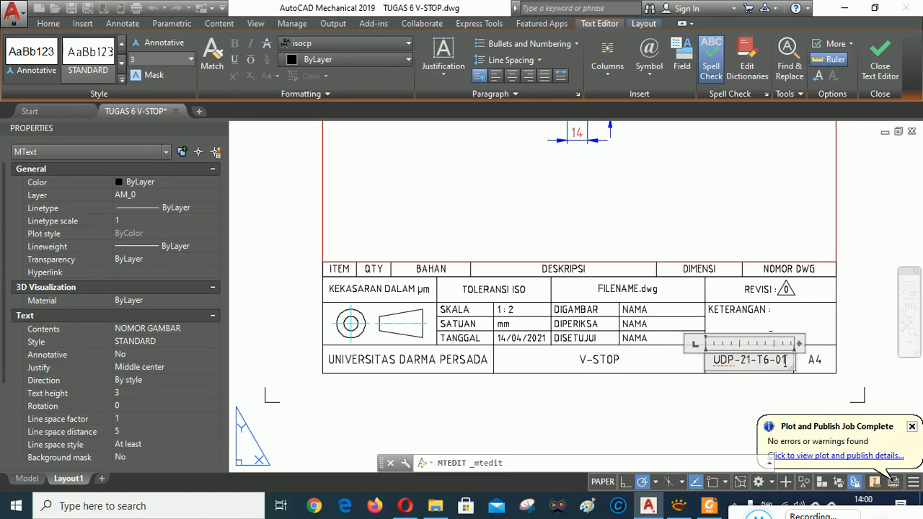
pyautogui.click(683, 417)
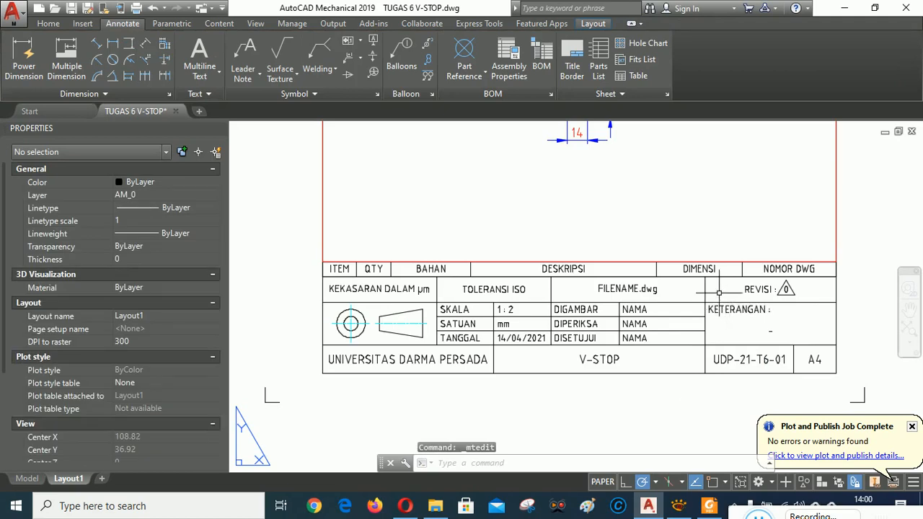
# Step: Replace the NAMA placeholders beside DIGAMBAR and DIPERIKSA with the drafter's and the checker's names
pyautogui.doubleClick(634, 309)
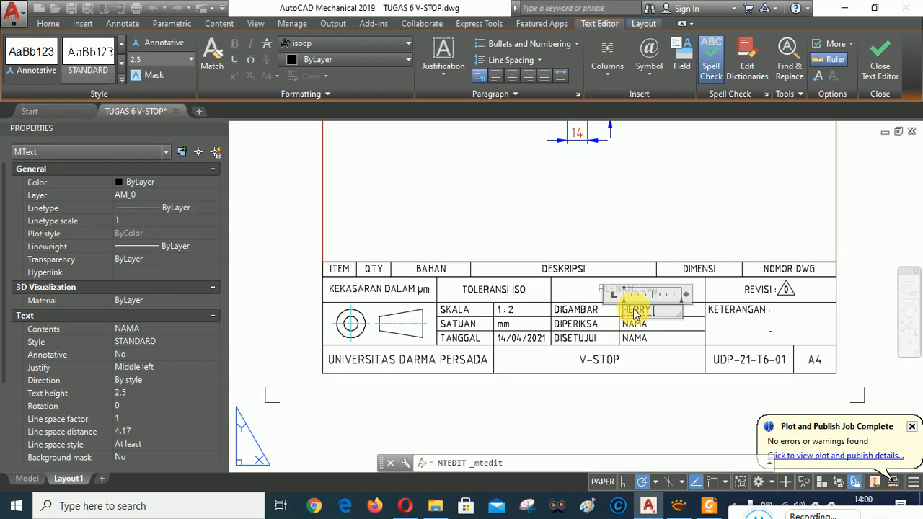
pyautogui.write('.')
pyautogui.click(648, 395)
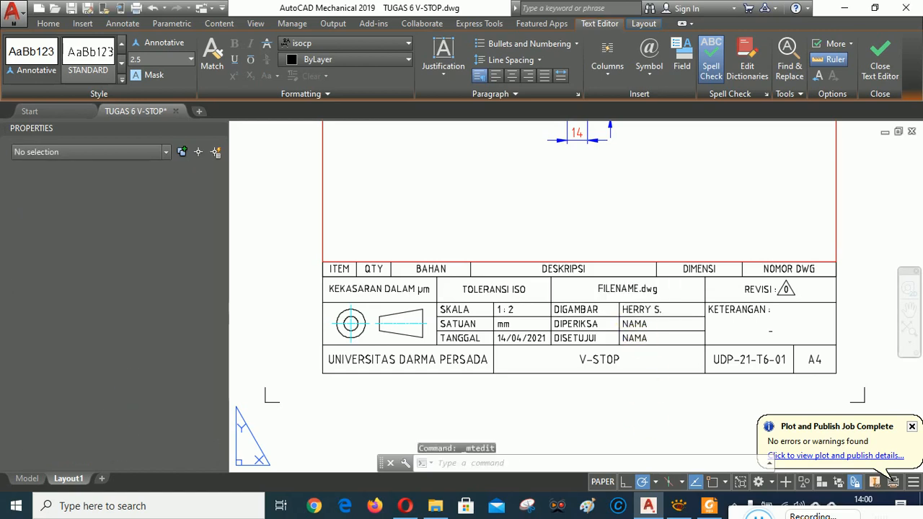
pyautogui.doubleClick(634, 325)
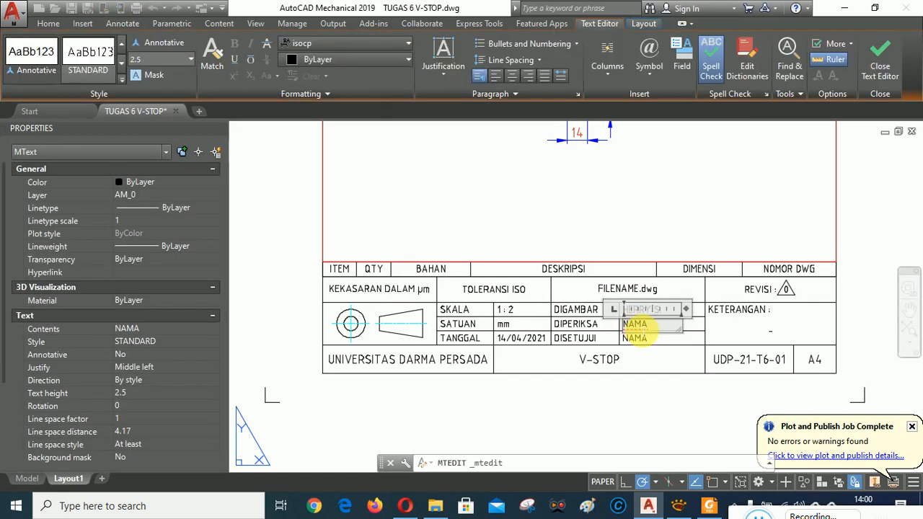
pyautogui.doubleClick(636, 326)
pyautogui.write('ROLAN S')
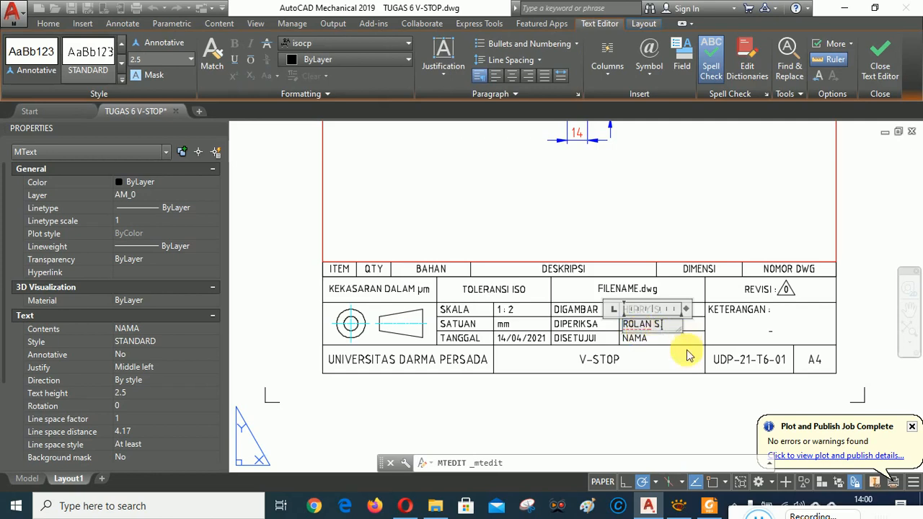
pyautogui.click(641, 406)
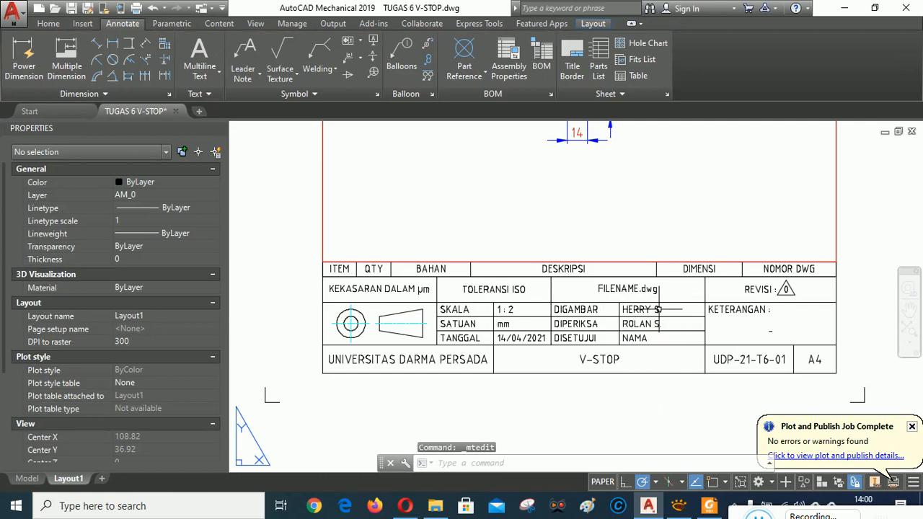
# Step: Replace the NAMA placeholder beside DISETUJUI with the approver's name
pyautogui.doubleClick(635, 338)
pyautogui.click(639, 336)
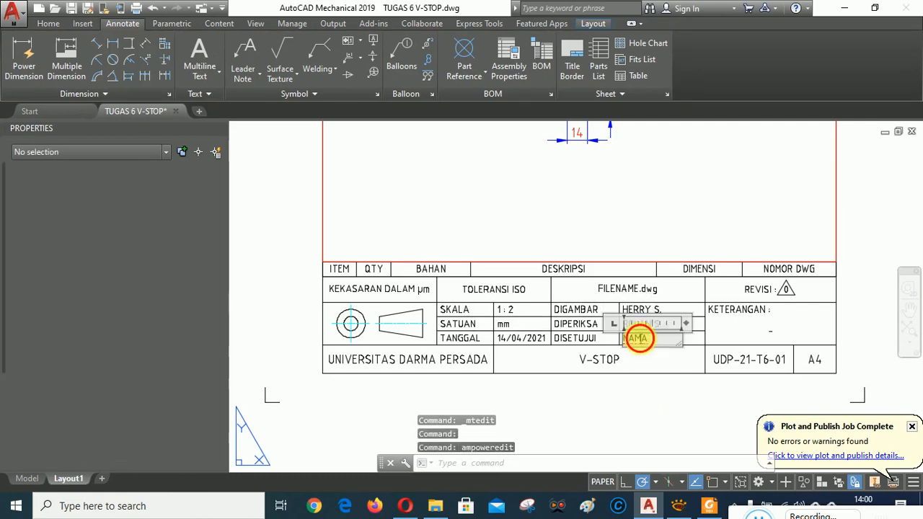
pyautogui.doubleClick(640, 340)
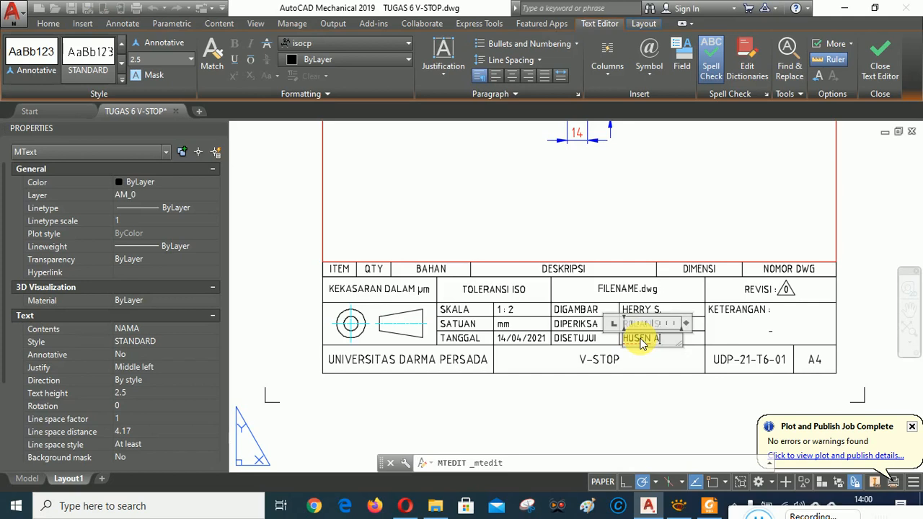
pyautogui.write('HUSEN A')
pyautogui.click(659, 411)
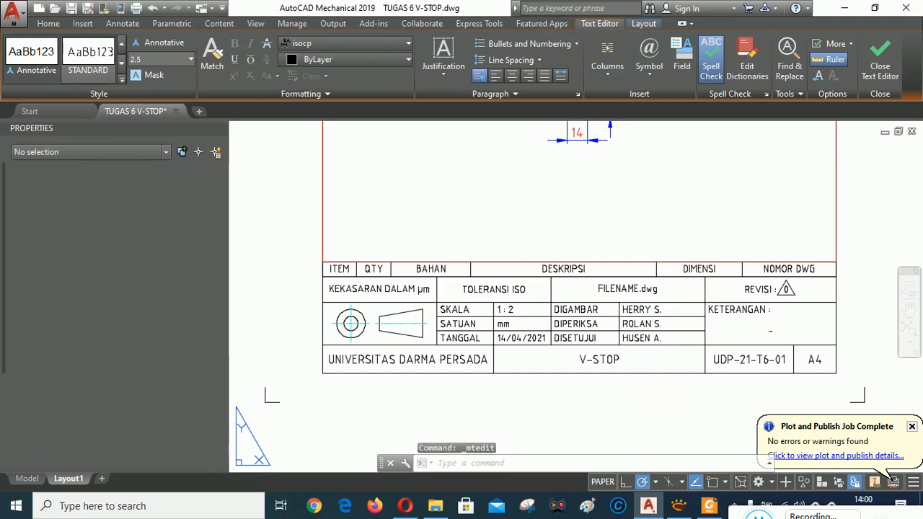
# Step: Replace the dash under KETERANGAN in the title block with TEKNIK MESIN
pyautogui.doubleClick(770, 332)
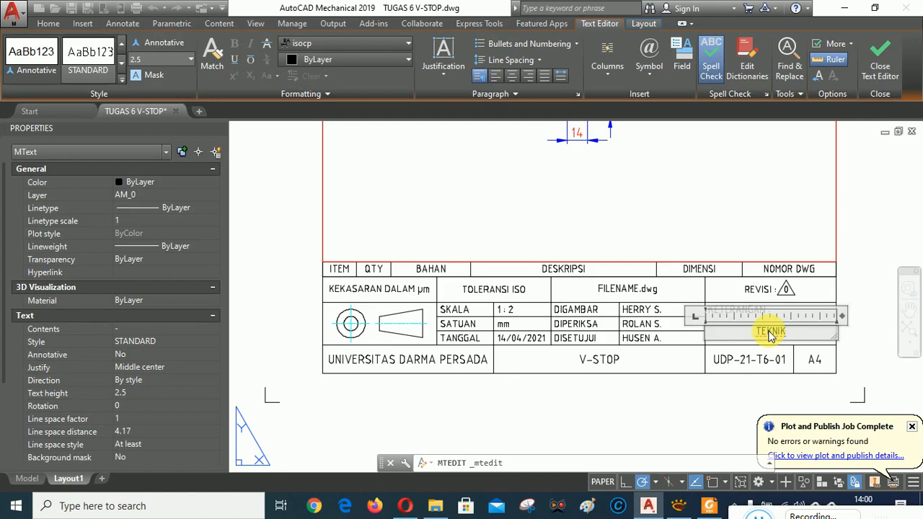
pyautogui.write('TEKNIK MESIN')
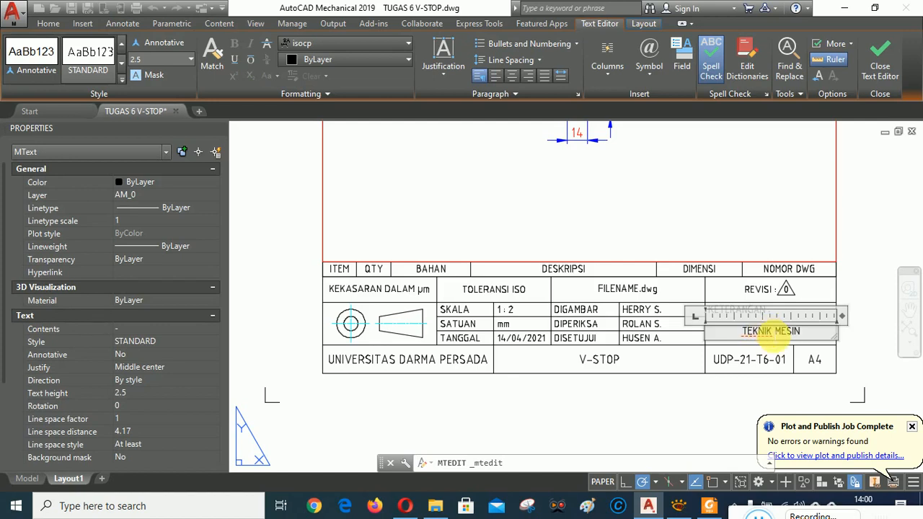
pyautogui.click(707, 405)
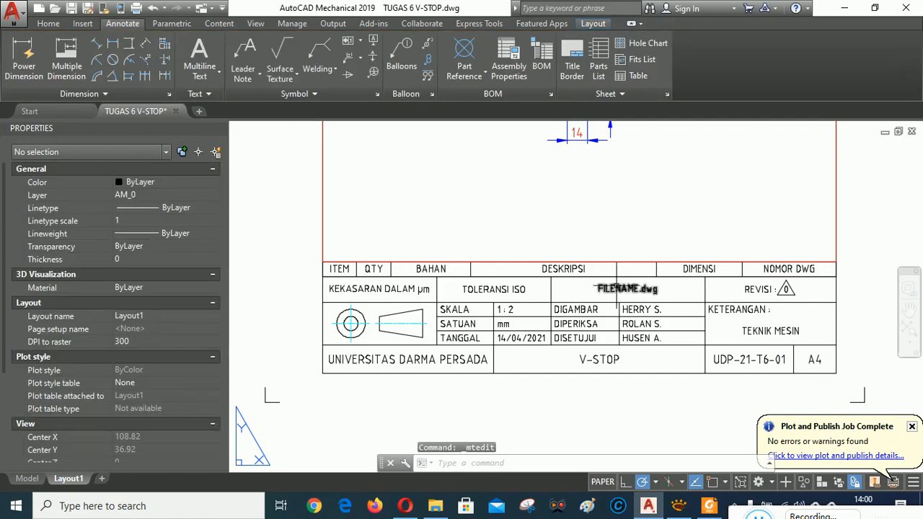
# Step: Replace FILENAME in the title block's file name cell with TUGAS 6 V-STOP, keeping the .dwg extension
pyautogui.click(614, 287)
pyautogui.doubleClick(613, 287)
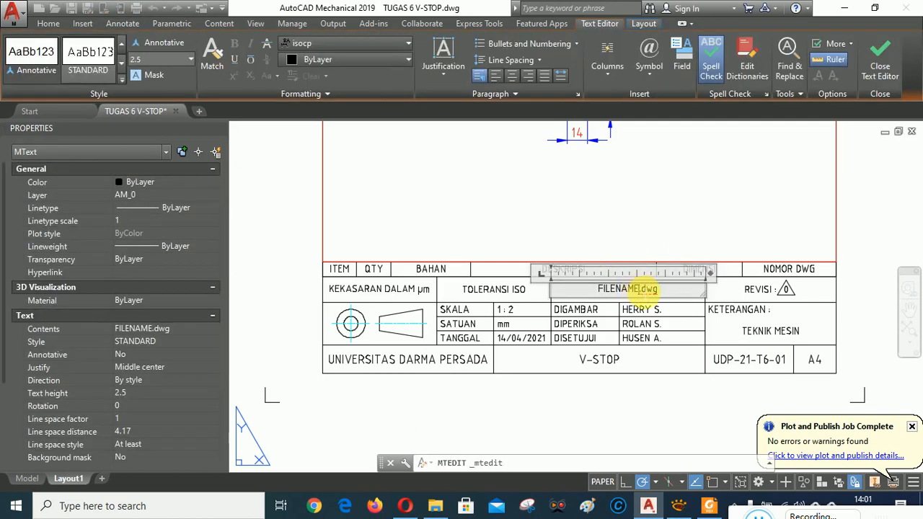
pyautogui.moveTo(642, 291); pyautogui.dragTo(595, 297)
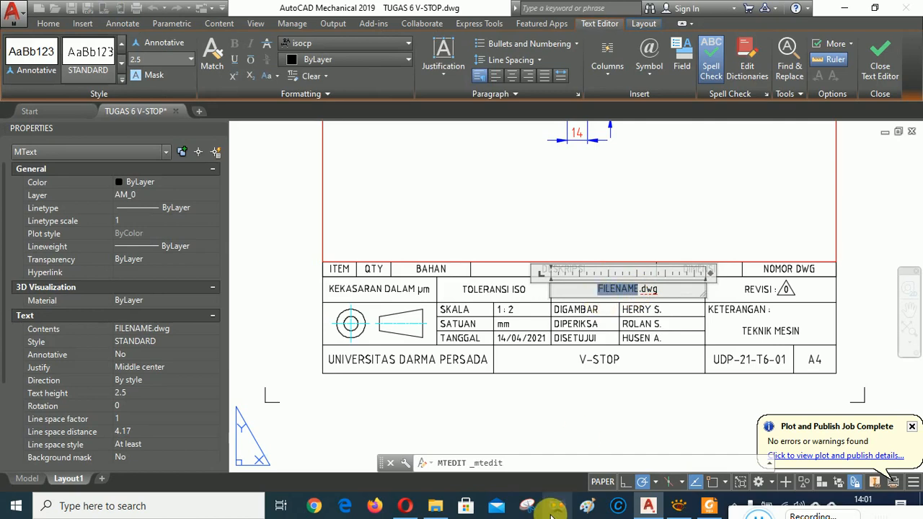
pyautogui.write('TUGAS')
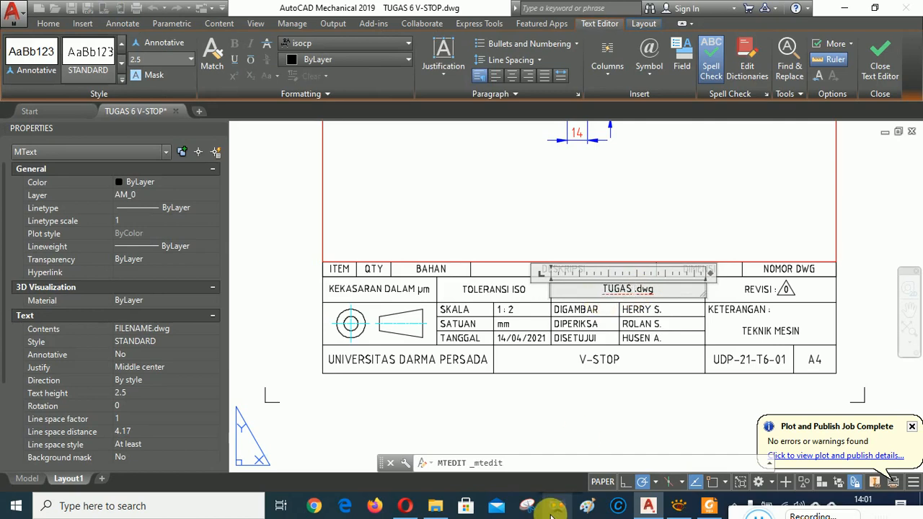
pyautogui.write(' 6 V-STOP')
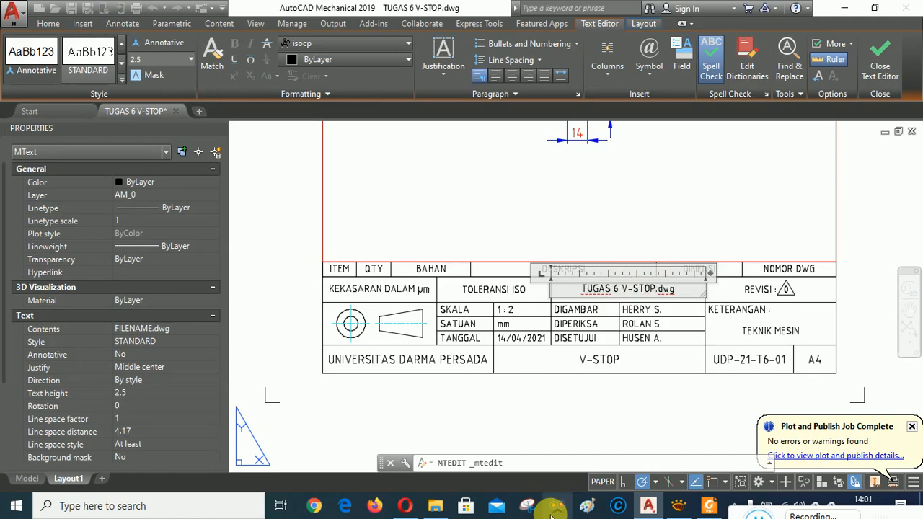
pyautogui.click(562, 427)
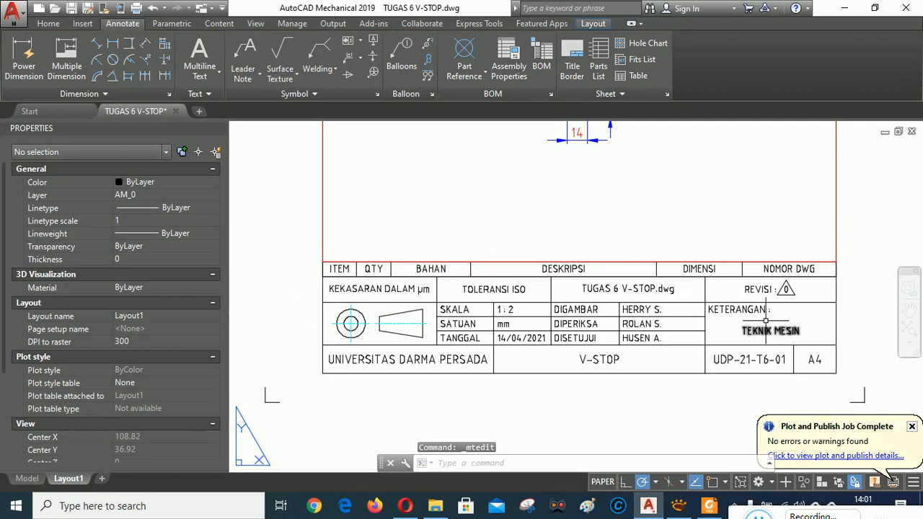
# Step: Replace the NAMA placeholder under OLEH in the revision table with the drafter's name
pyautogui.scroll(-5, 572, 352)
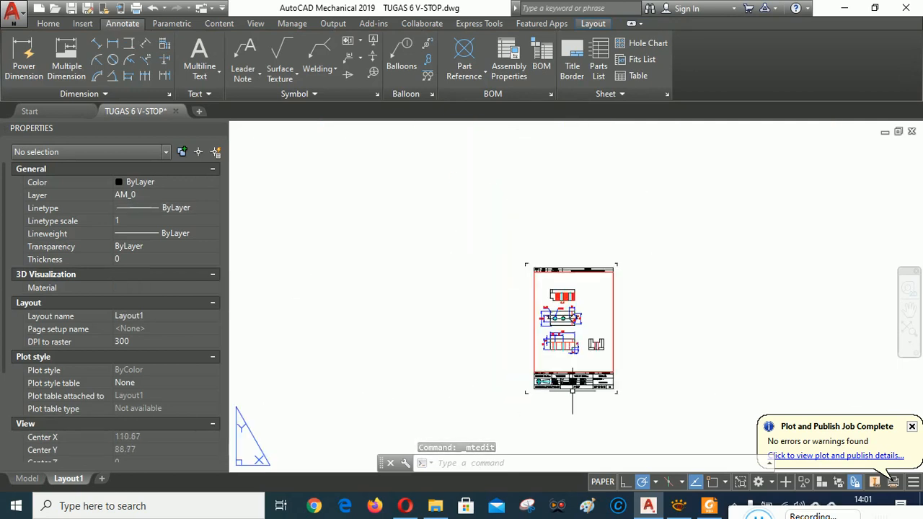
pyautogui.scroll(3, 552, 281)
pyautogui.scroll(5, 541, 247)
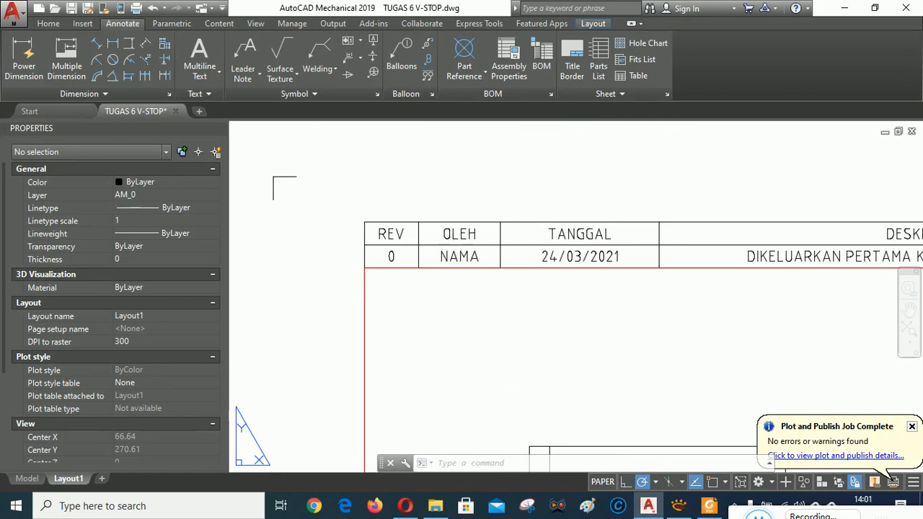
pyautogui.doubleClick(458, 257)
pyautogui.click(458, 259)
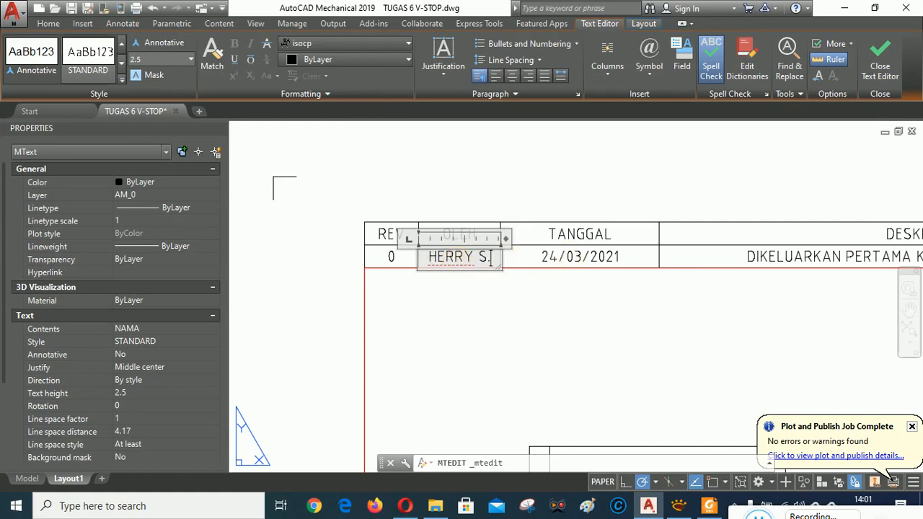
pyautogui.click(567, 258)
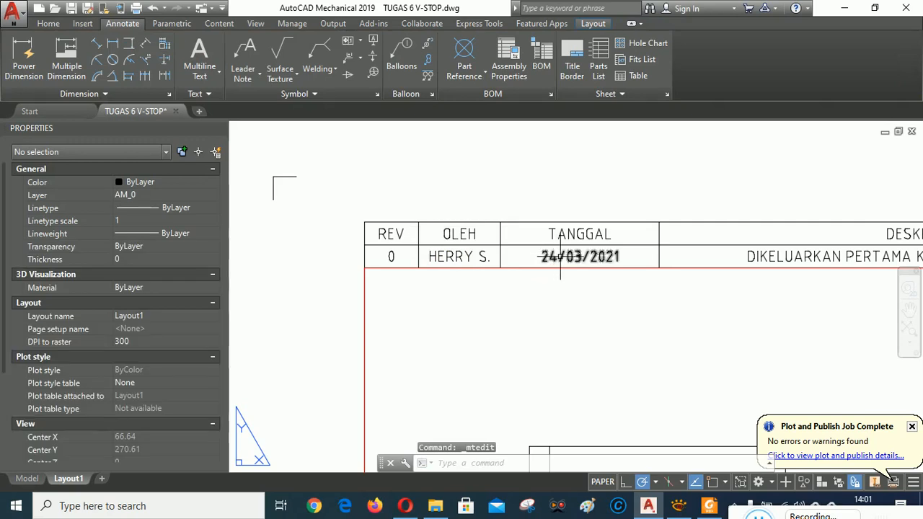
# Step: Set the TANGGAL date in the revision table to 14/04/2021
pyautogui.doubleClick(562, 258)
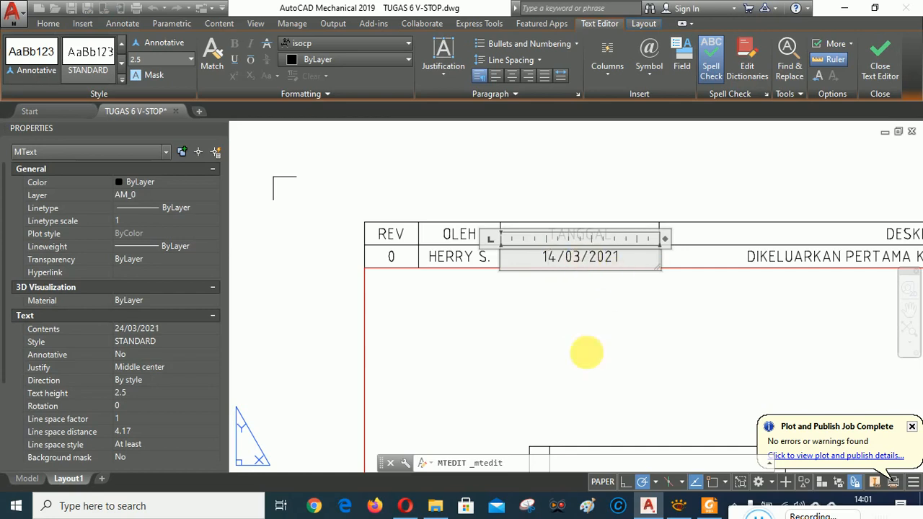
pyautogui.write('4')
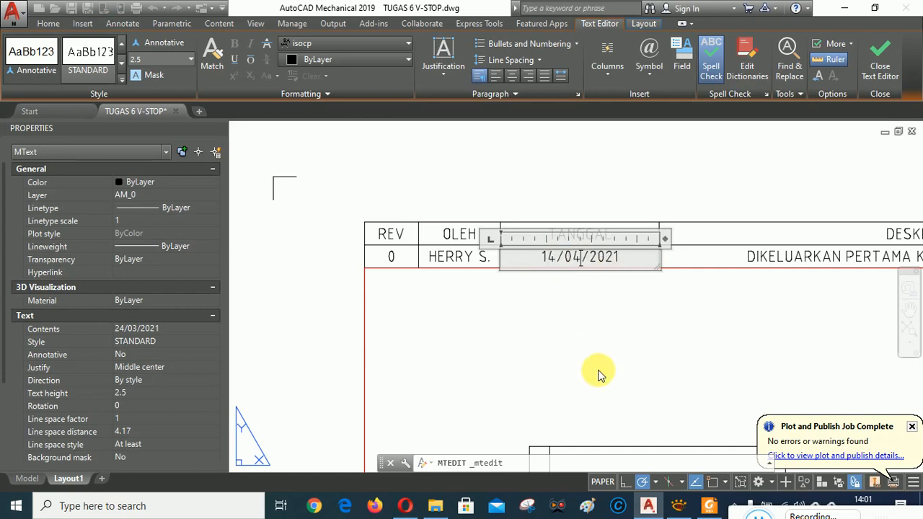
pyautogui.click(655, 189)
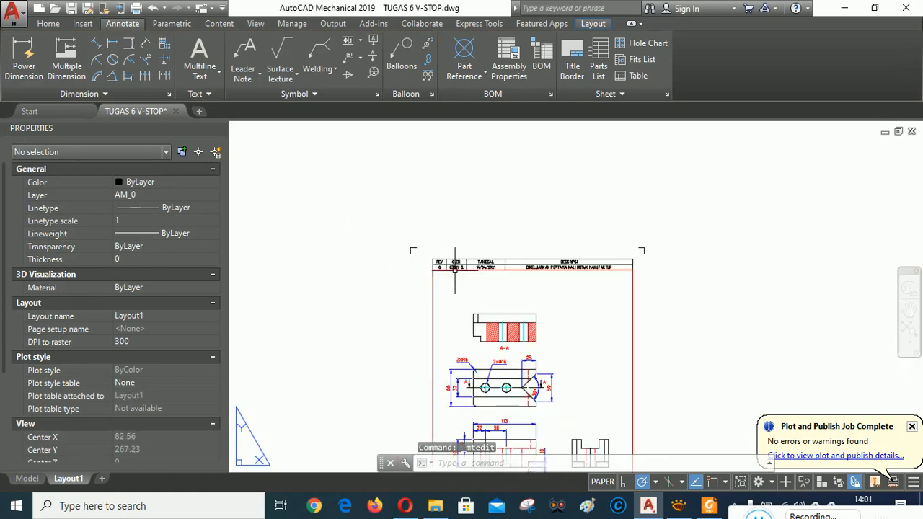
# Step: Replace MANUFAKTUR with PERKULIAHAN in the revision description so it reads DIKELUARKAN PERTAMA KALI UNTUK PERKULIAHAN
pyautogui.scroll(3, 589, 265)
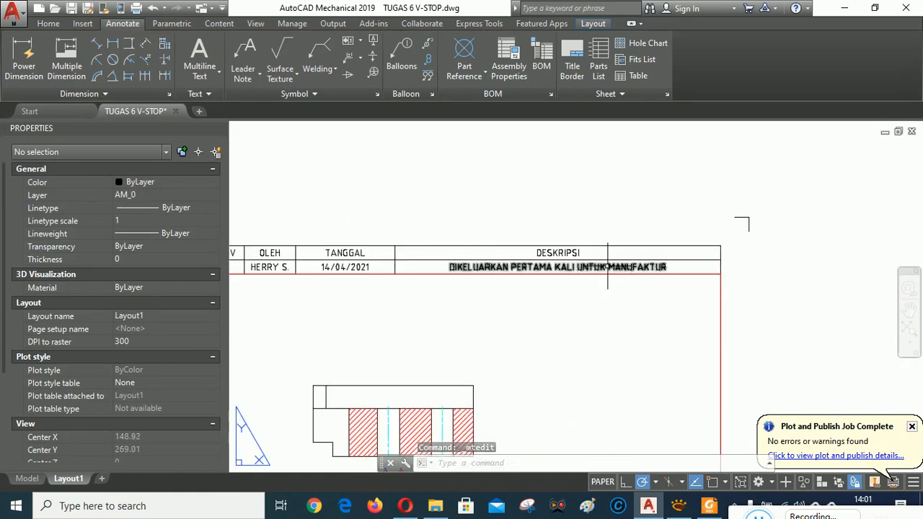
pyautogui.doubleClick(603, 267)
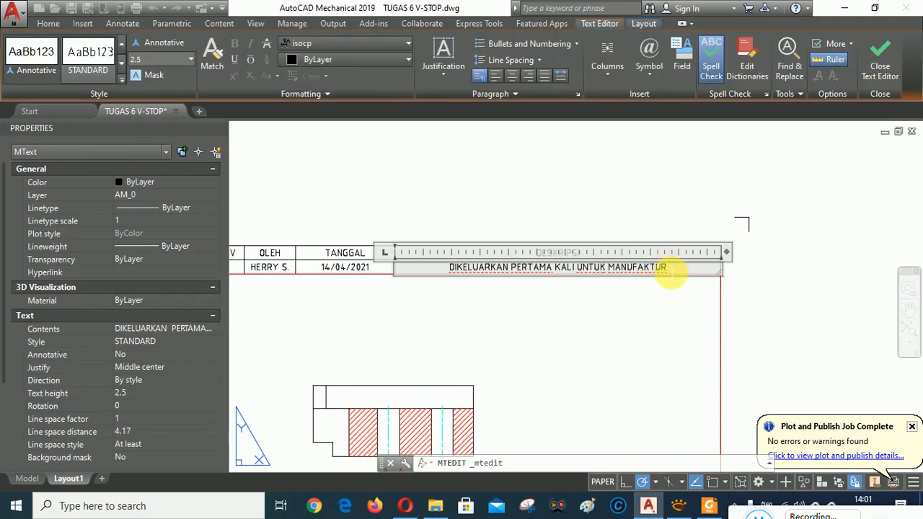
pyautogui.press('BackSpace')
pyautogui.press('BackSpace')
pyautogui.press('BackSpace')
pyautogui.press('BackSpace')
pyautogui.press('BackSpace')
pyautogui.press('BackSpace')
pyautogui.press('BackSpace')
pyautogui.press('BackSpace')
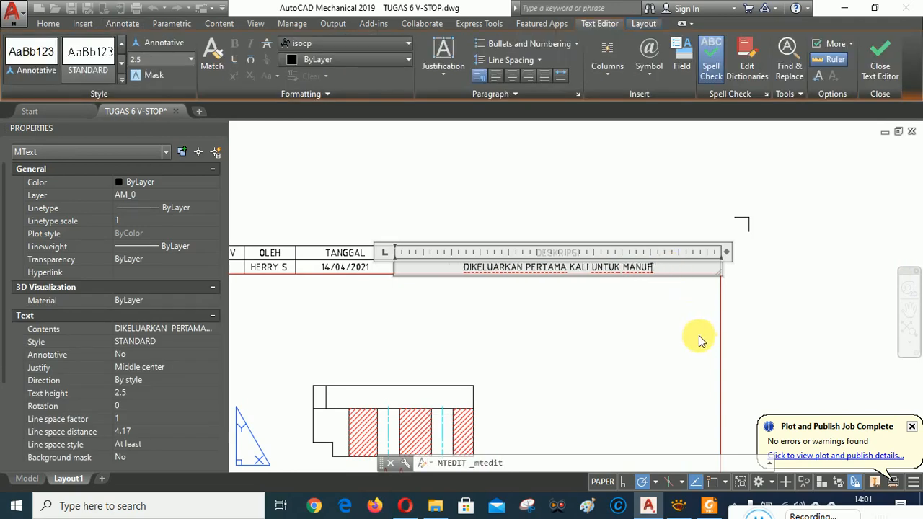
pyautogui.press('BackSpace')
pyautogui.press('BackSpace')
pyautogui.write('PE')
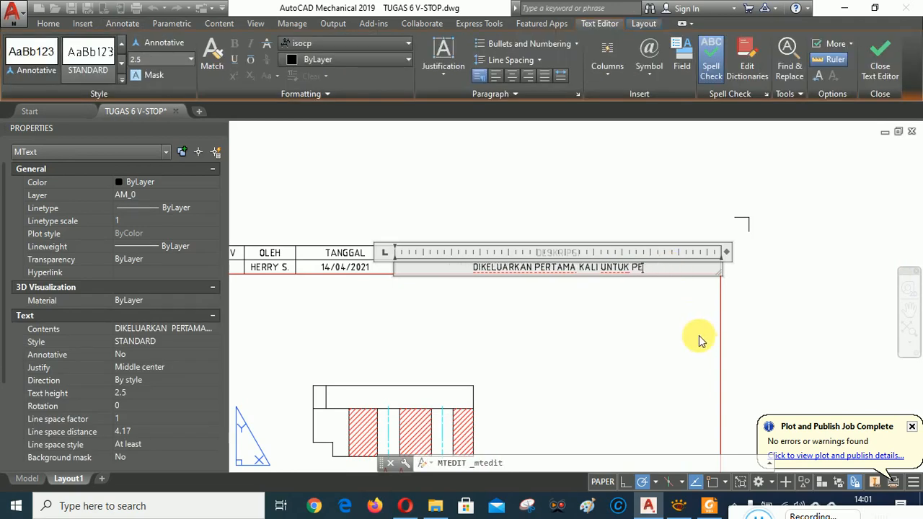
pyautogui.write('RKULIAHAN')
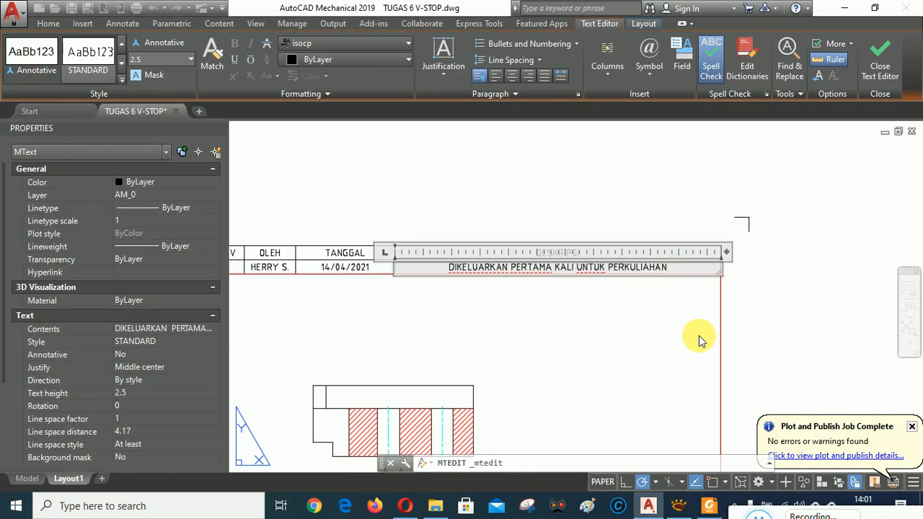
pyautogui.click(718, 222)
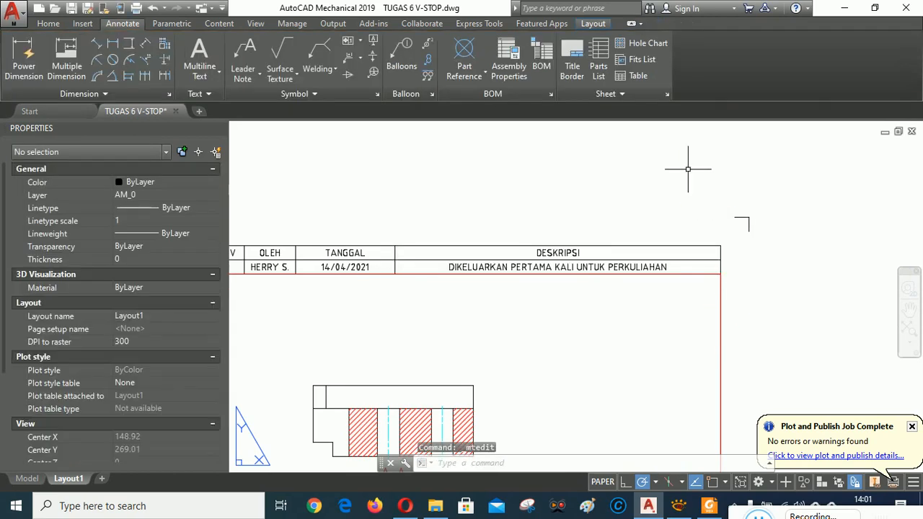
# Step: Switch to XnView to consult the 3.26 V stop reference, return to AutoCAD Mechanical and check the sheet's views and dimensions
pyautogui.scroll(-5, 698, 292)
pyautogui.scroll(8, 688, 364)
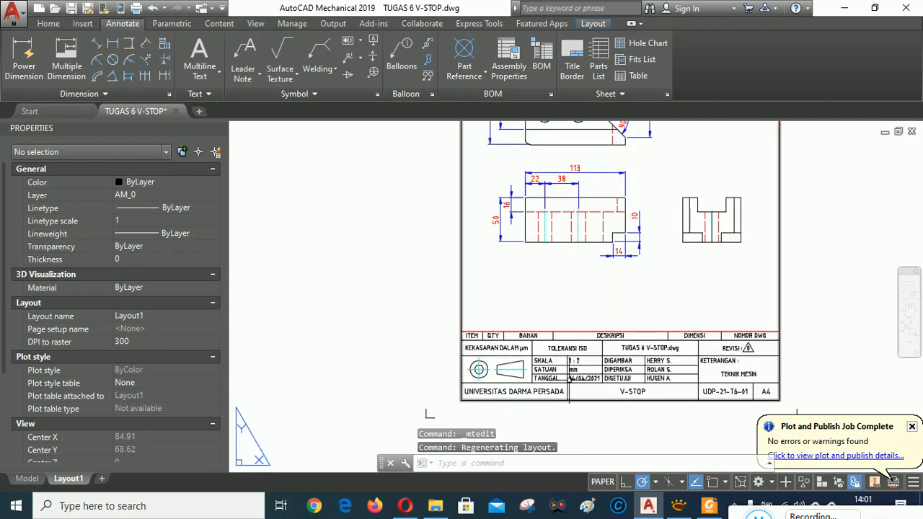
pyautogui.click(682, 507)
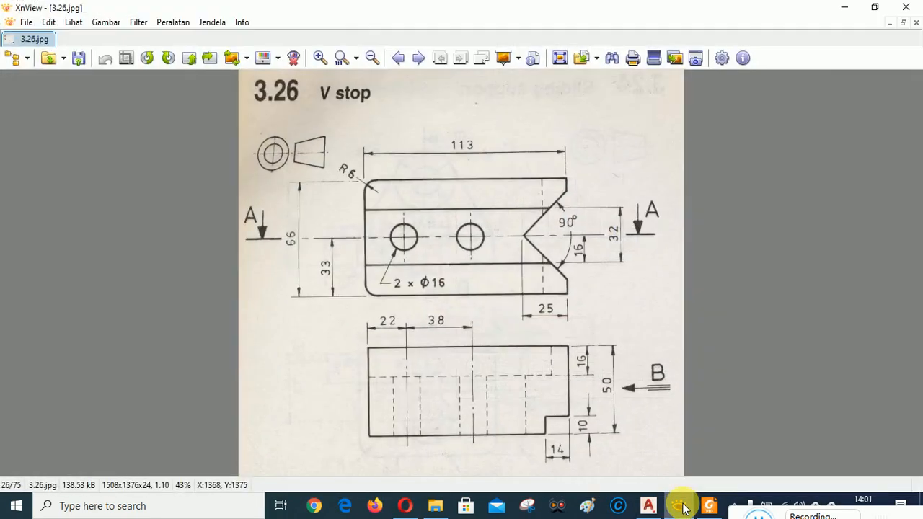
pyautogui.click(682, 506)
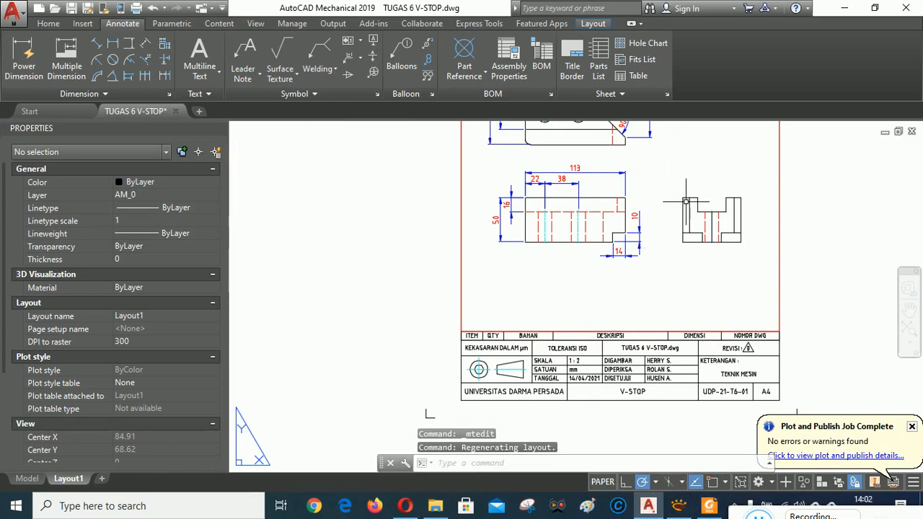
pyautogui.moveTo(686, 201); pyautogui.dragTo(667, 338, button='middle')
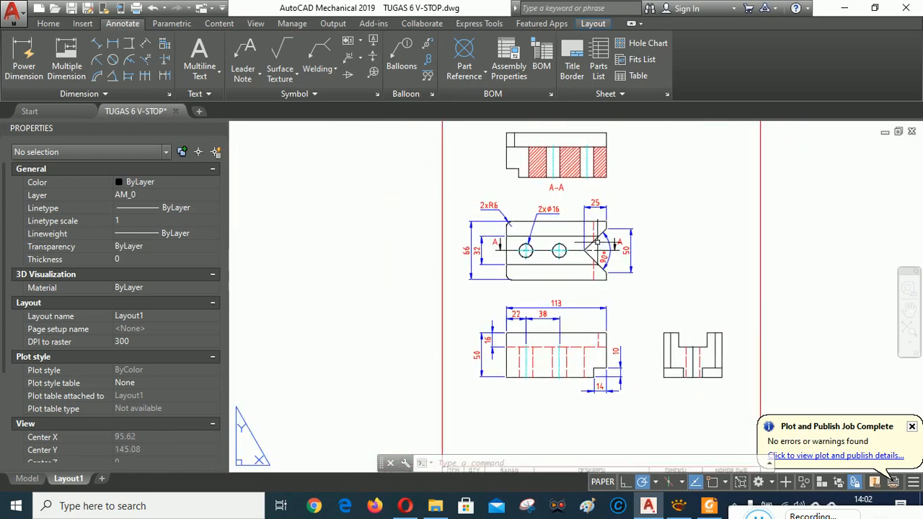
pyautogui.moveTo(699, 223); pyautogui.dragTo(689, 313, button='middle')
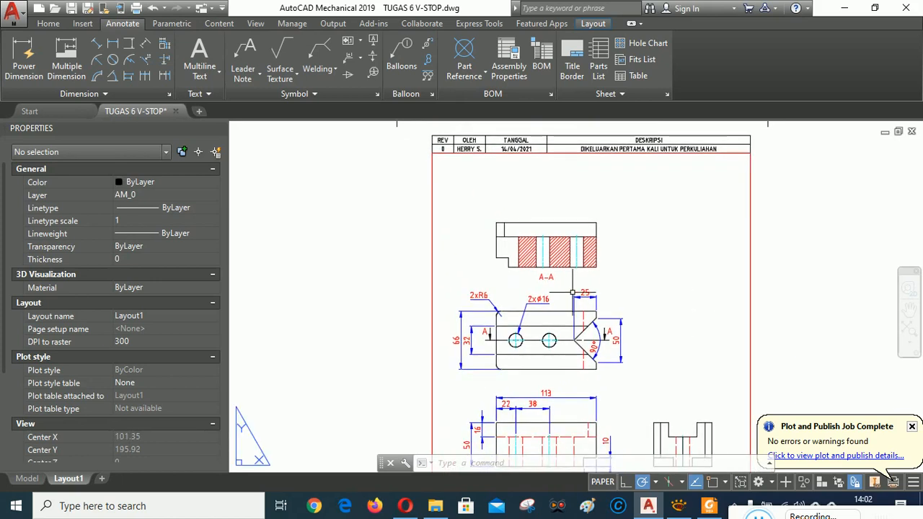
# Step: Fit the whole sheet in view and save the drawing
pyautogui.press('Return')
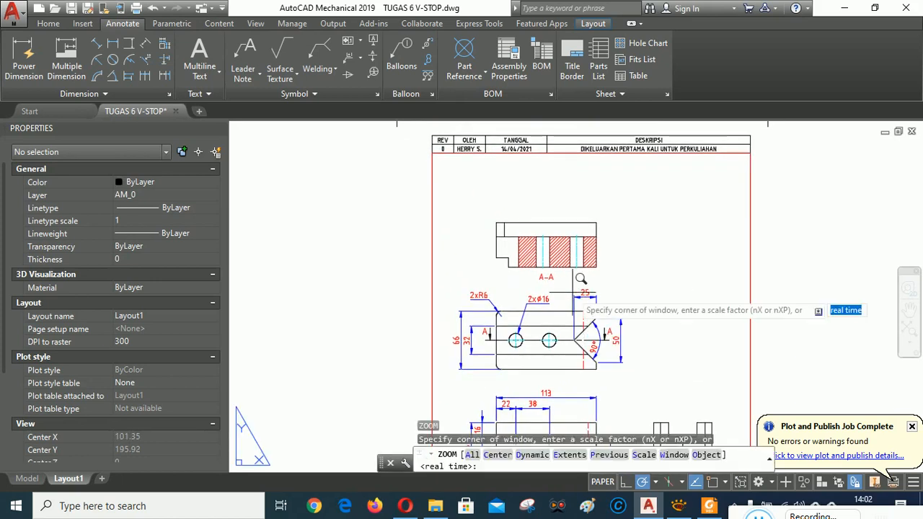
pyautogui.write('A')
pyautogui.press('Return')
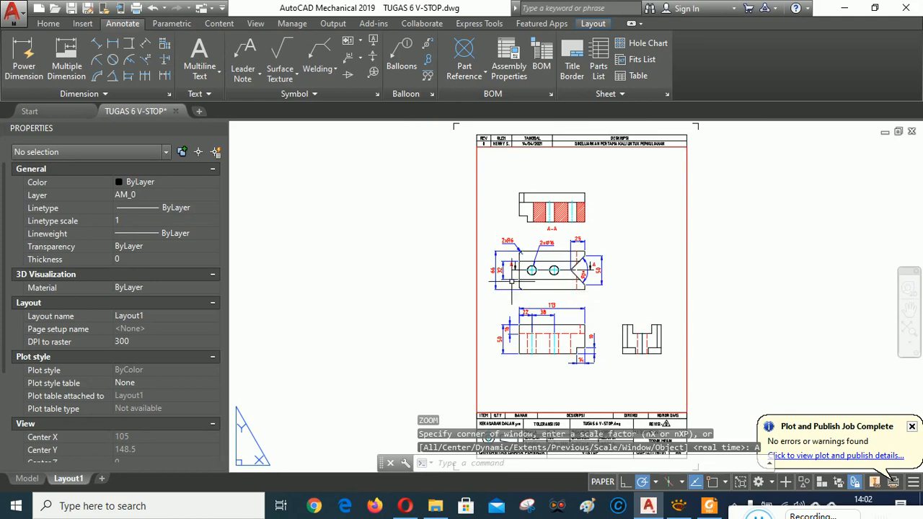
pyautogui.click(71, 10)
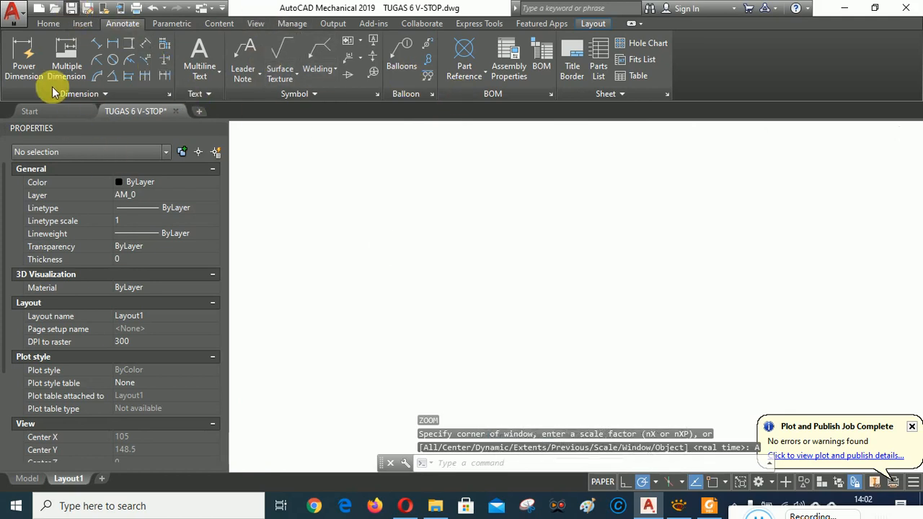
# Step: Turn off the AM_VIEWS layer to hide the red viewport frame, and save the drawing again
pyautogui.click(48, 23)
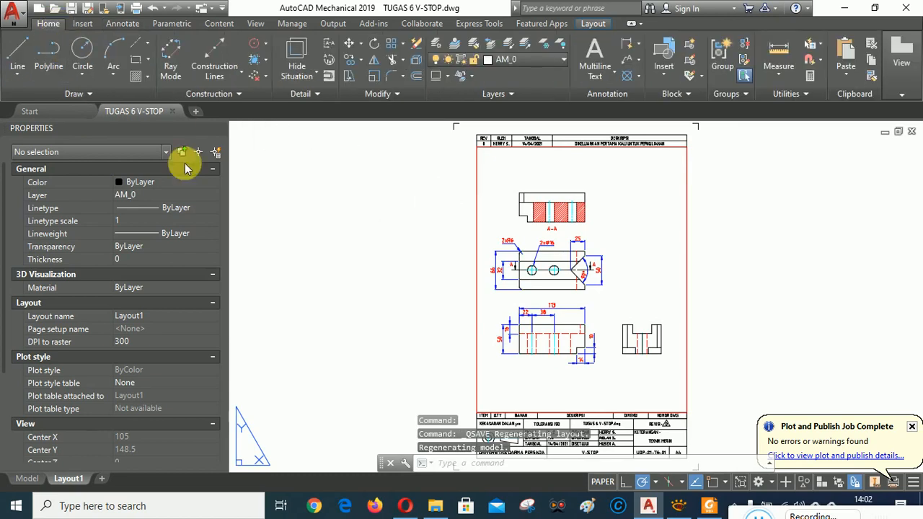
pyautogui.click(565, 59)
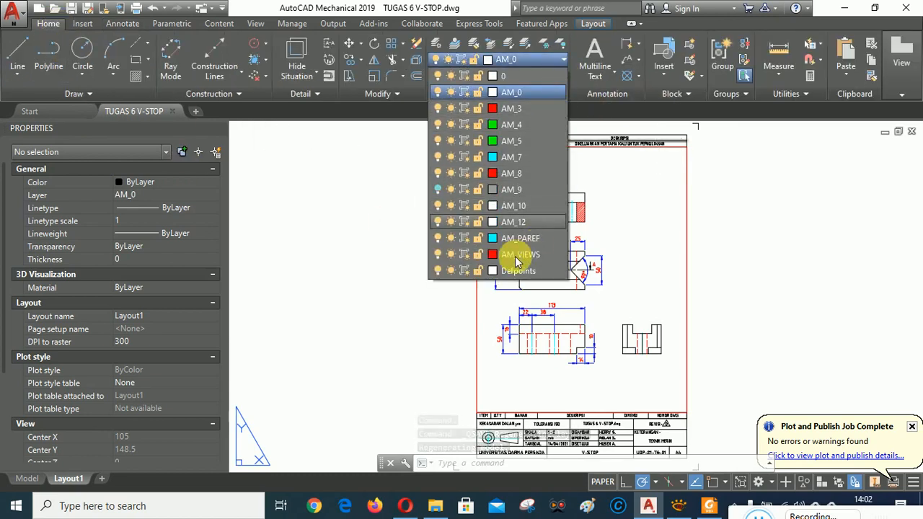
pyautogui.click(438, 254)
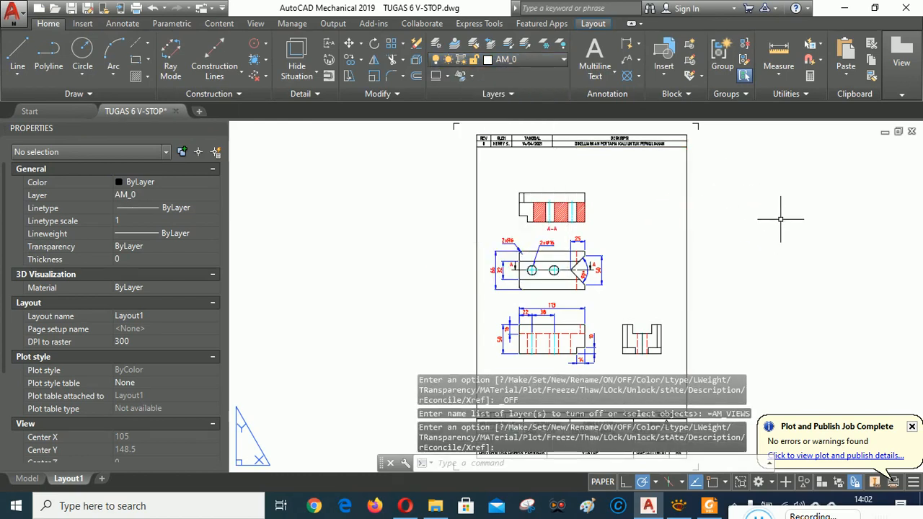
pyautogui.click(71, 9)
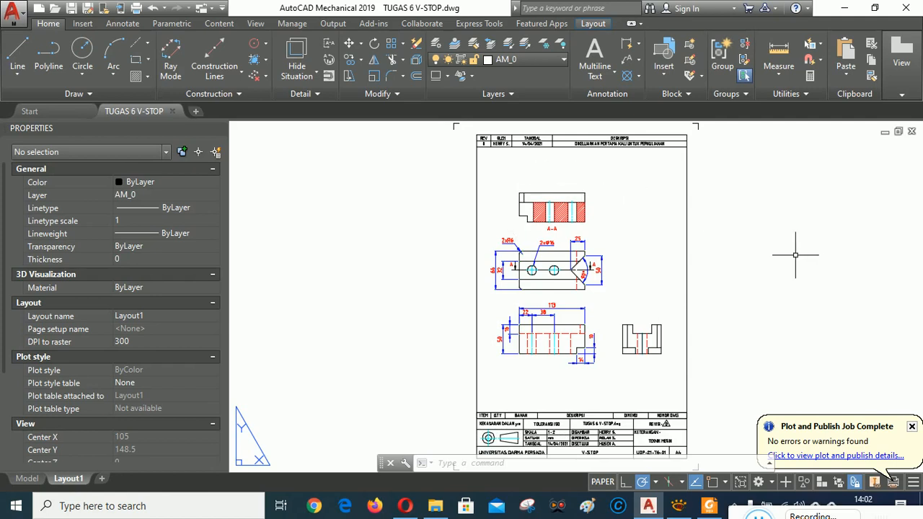
# Step: Start a plot of Layout1 with Doro PDF Writer as the plotter and A4 as the paper size
pyautogui.click(136, 9)
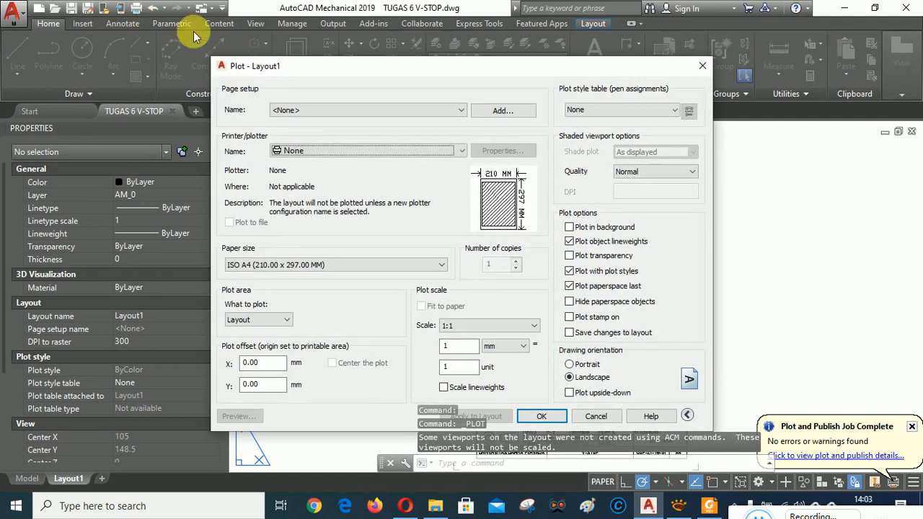
pyautogui.click(331, 149)
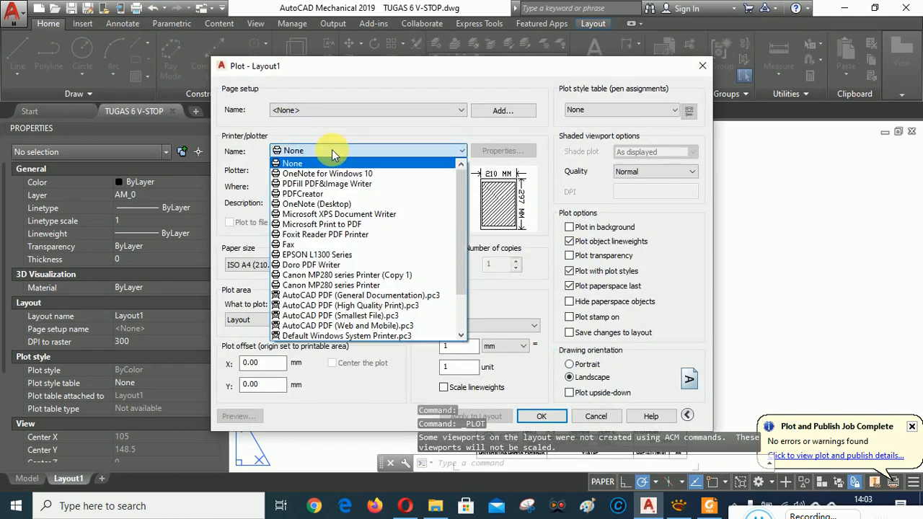
pyautogui.click(333, 276)
pyautogui.click(324, 266)
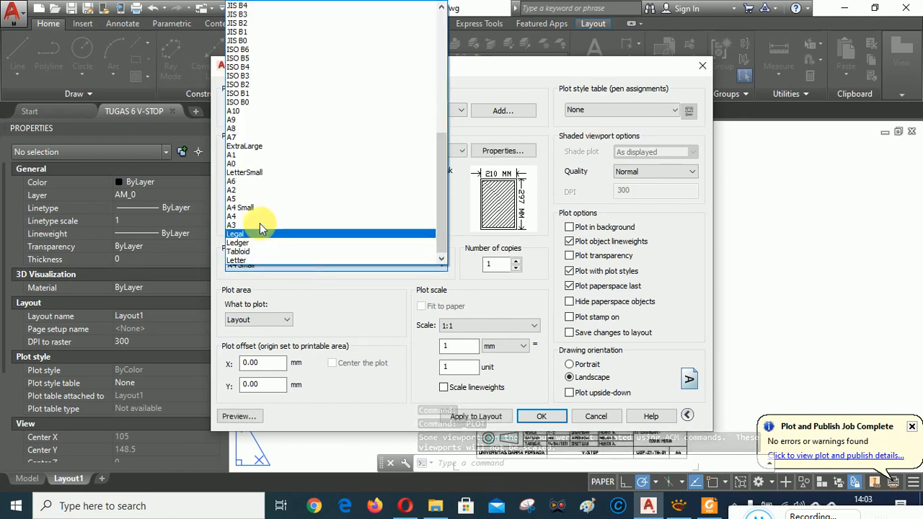
pyautogui.click(254, 216)
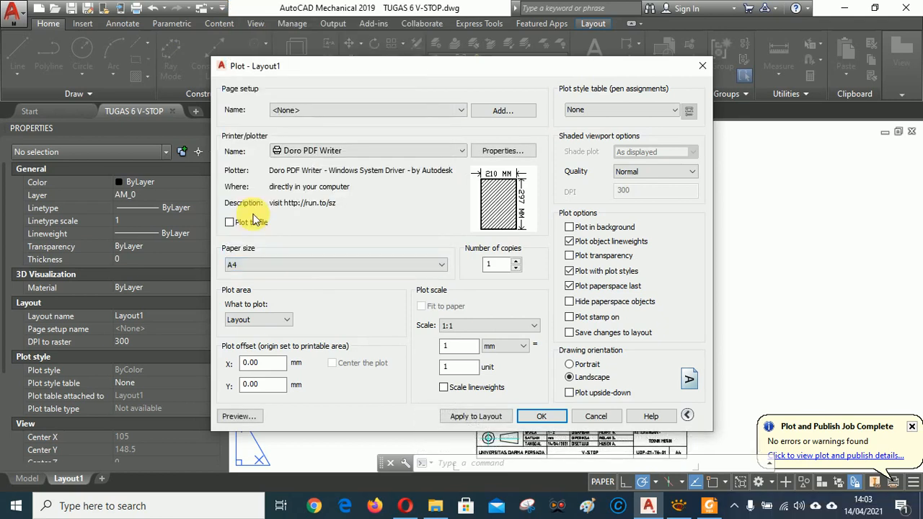
# Step: Set the plot area to a window around the whole sheet, with object snap on to pick its opposite corner marks
pyautogui.click(286, 324)
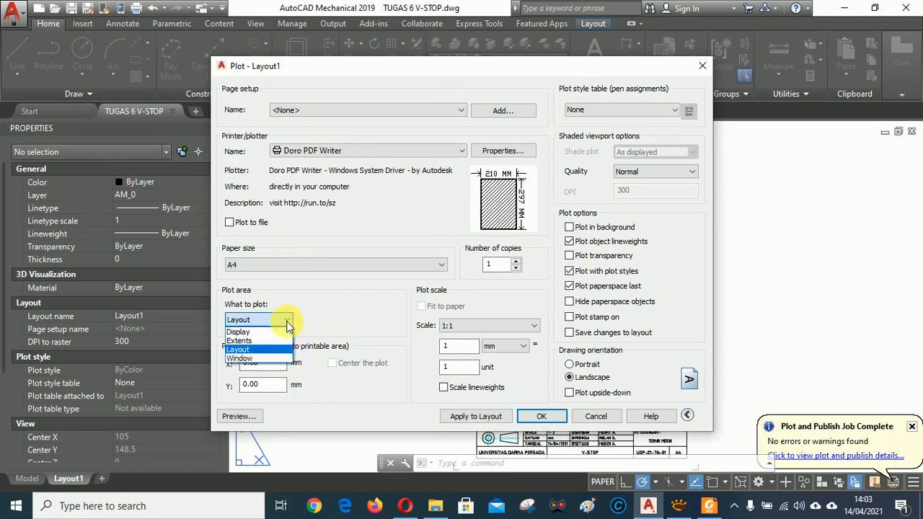
pyautogui.click(249, 365)
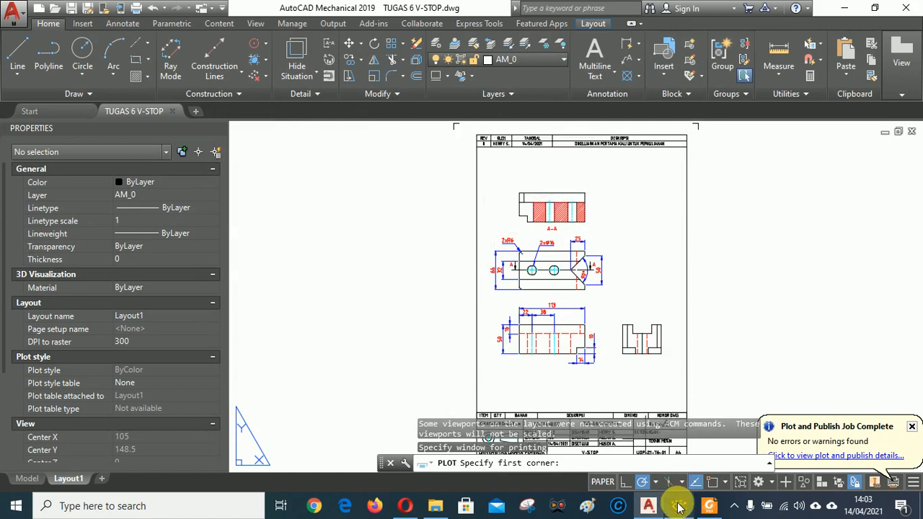
pyautogui.click(712, 482)
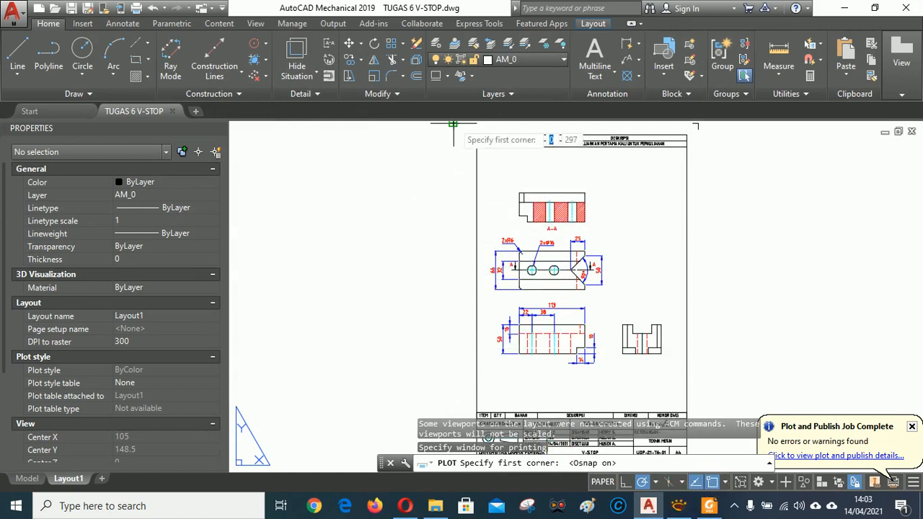
pyautogui.click(452, 124)
pyautogui.moveTo(745, 396); pyautogui.dragTo(742, 282, button='middle')
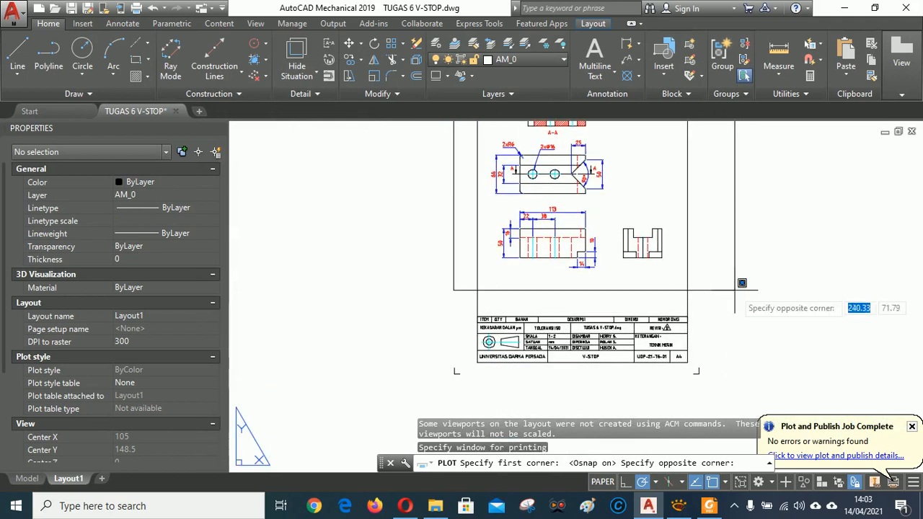
pyautogui.click(741, 322)
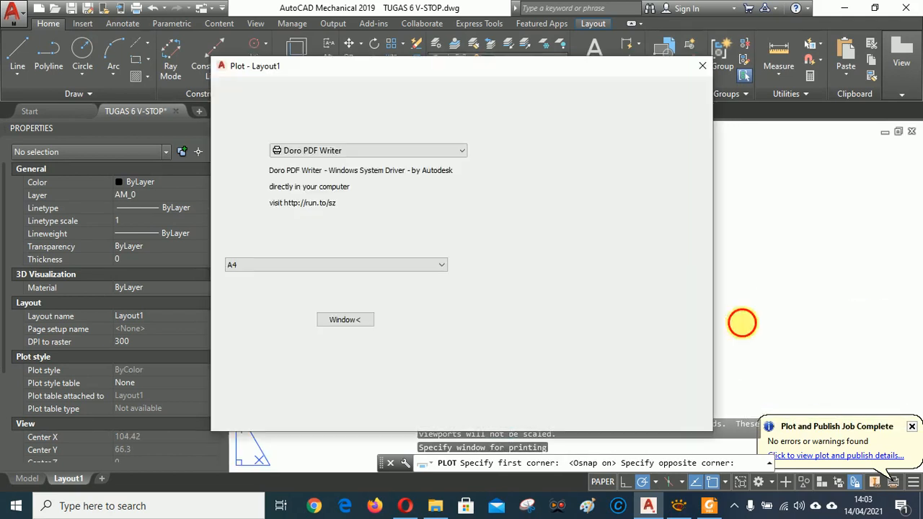
# Step: Center the plot in portrait orientation, check the preview and apply the plot settings to the layout
pyautogui.click(332, 363)
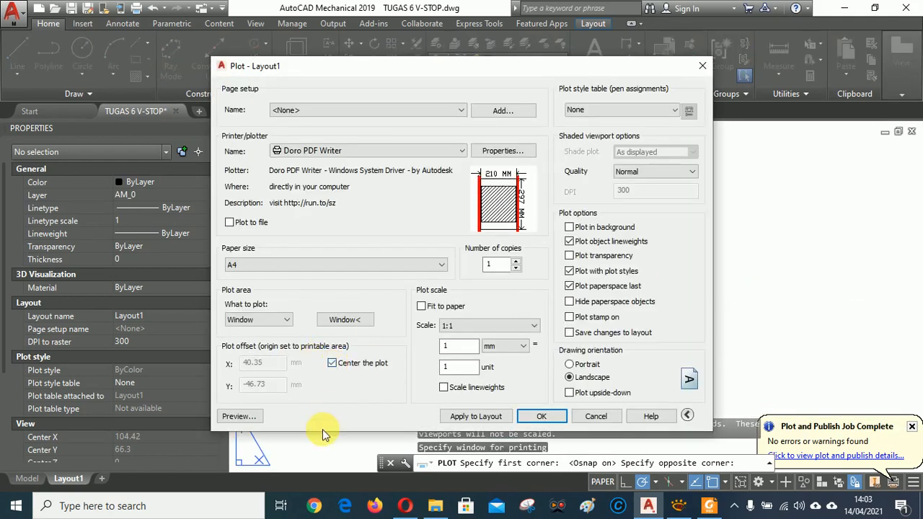
pyautogui.click(574, 368)
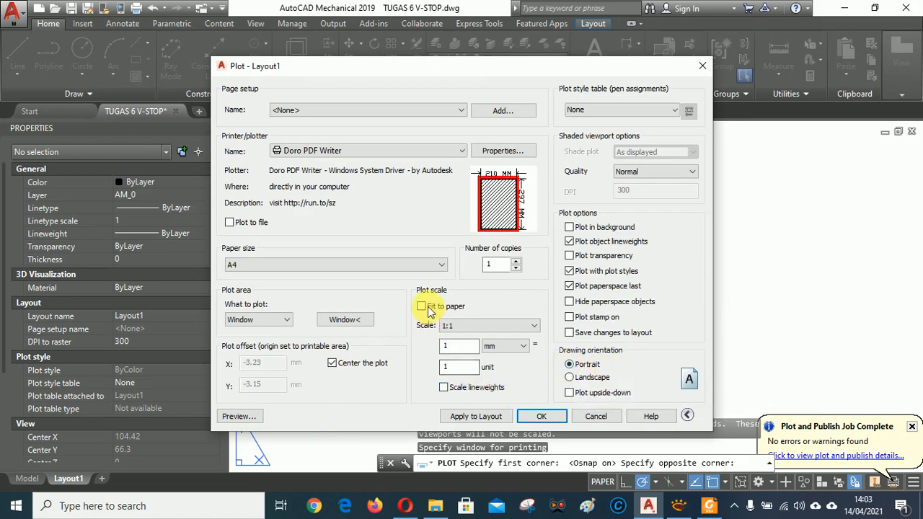
pyautogui.click(239, 416)
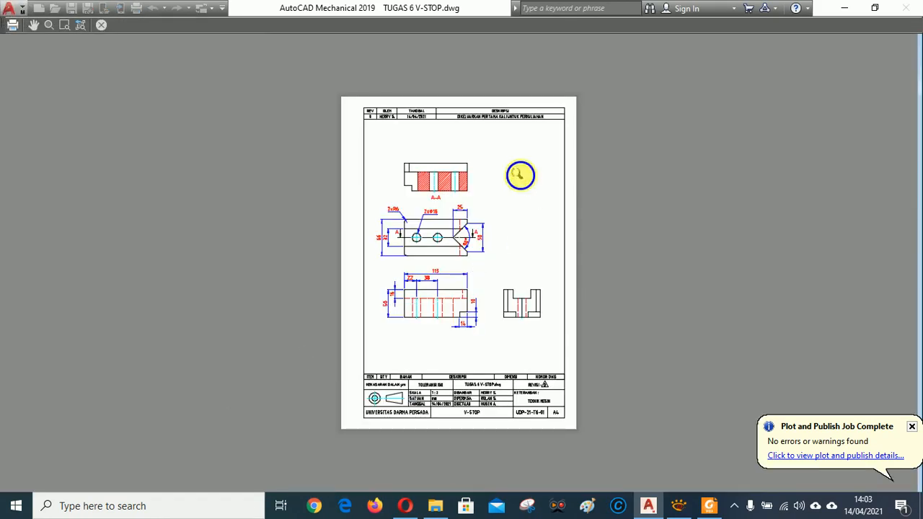
pyautogui.rightClick(520, 175)
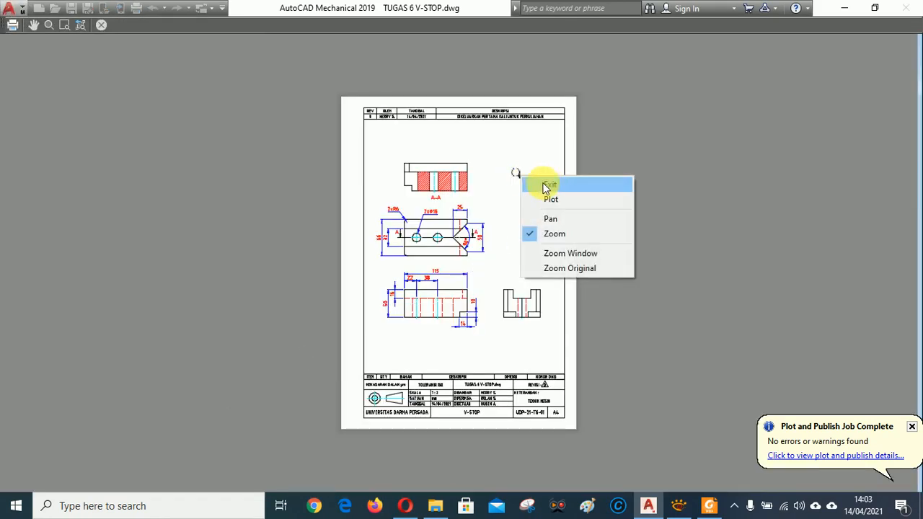
pyautogui.click(542, 183)
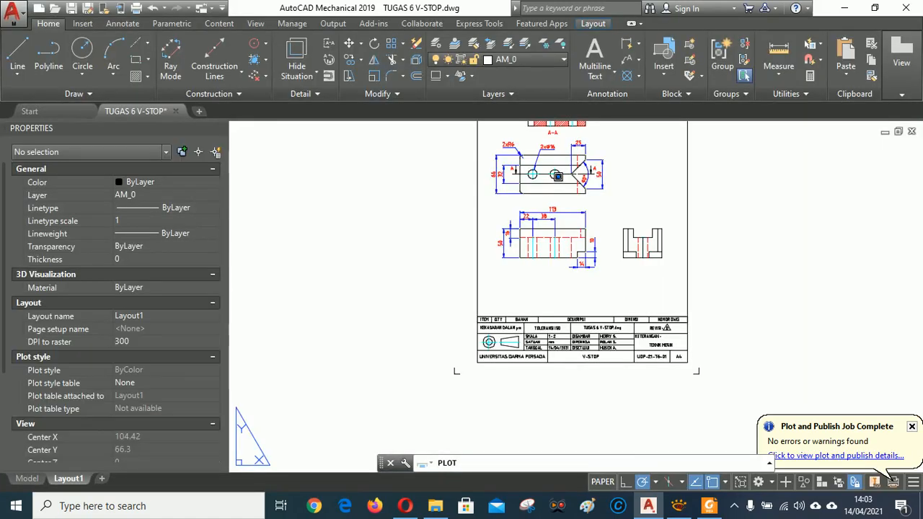
pyautogui.click(472, 416)
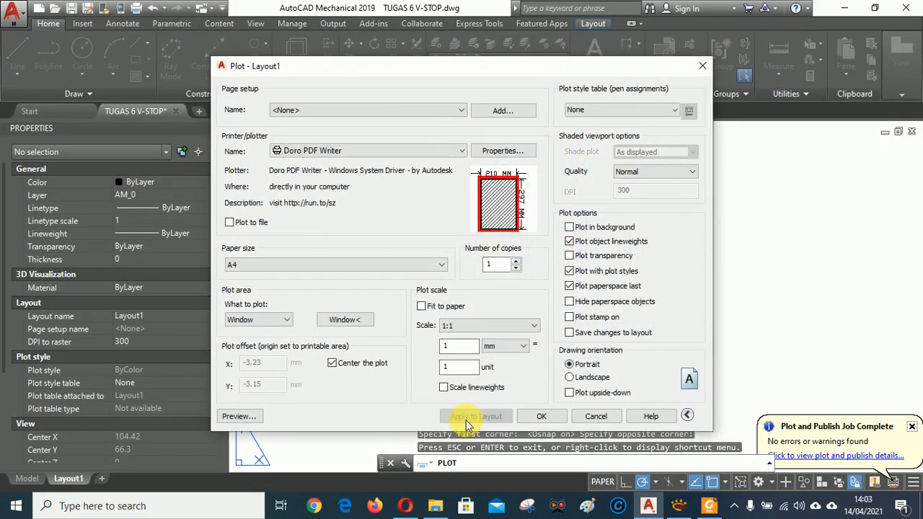
# Step: Plot the sheet to a PDF named TUGAS 6 V-STOP in the TUGAS KULIAH folder
pyautogui.click(541, 416)
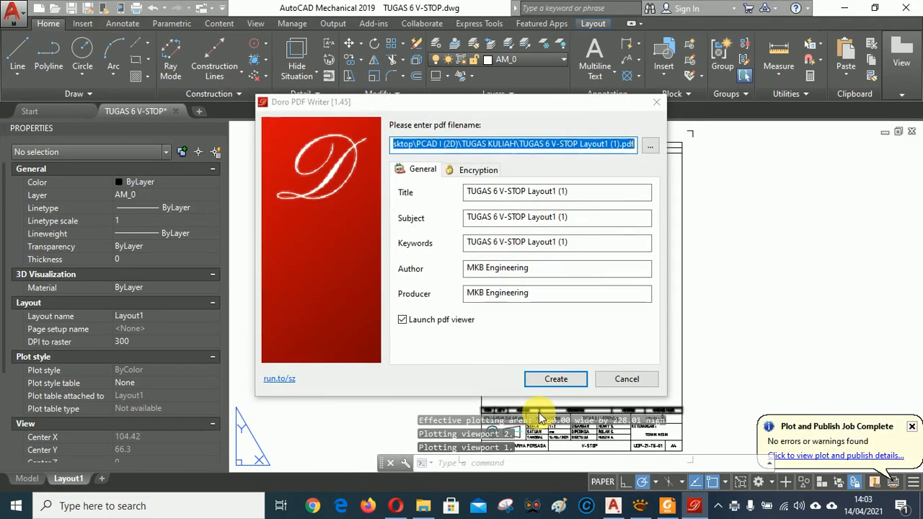
pyautogui.click(650, 147)
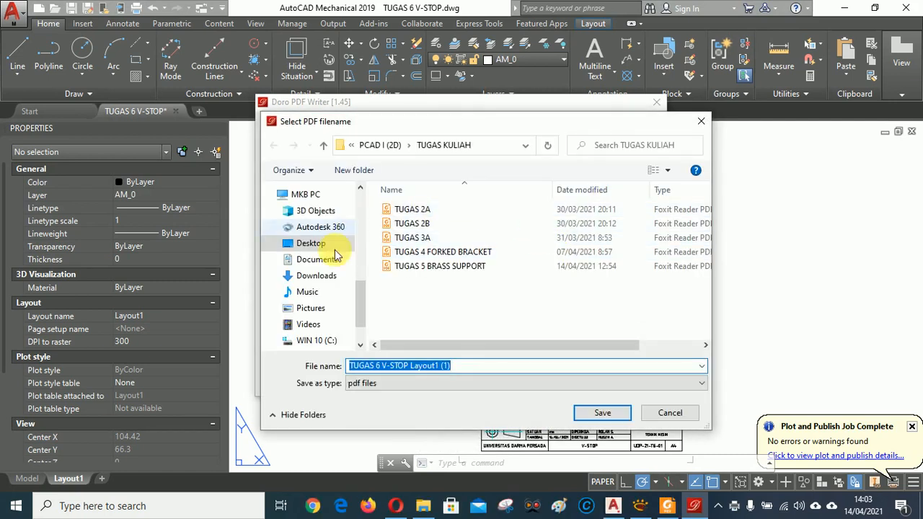
pyautogui.click(470, 367)
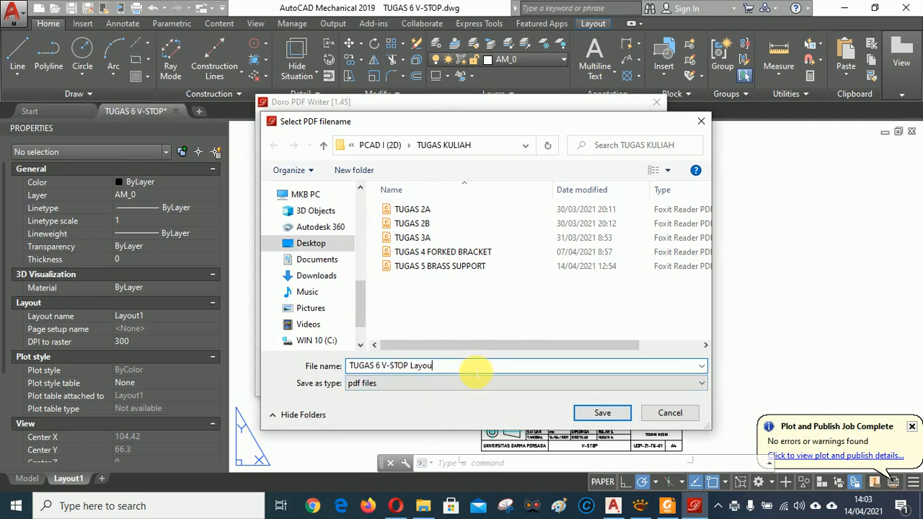
pyautogui.press('BackSpace')
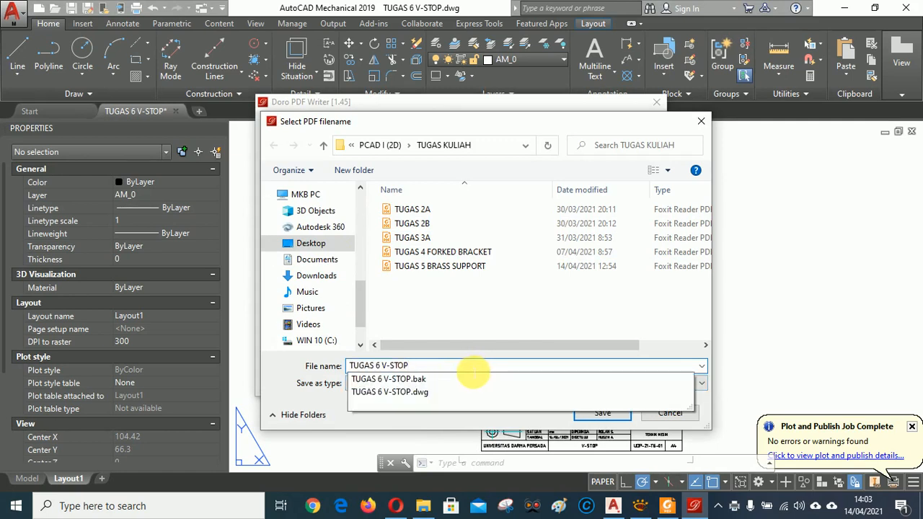
pyautogui.click(462, 330)
pyautogui.click(608, 414)
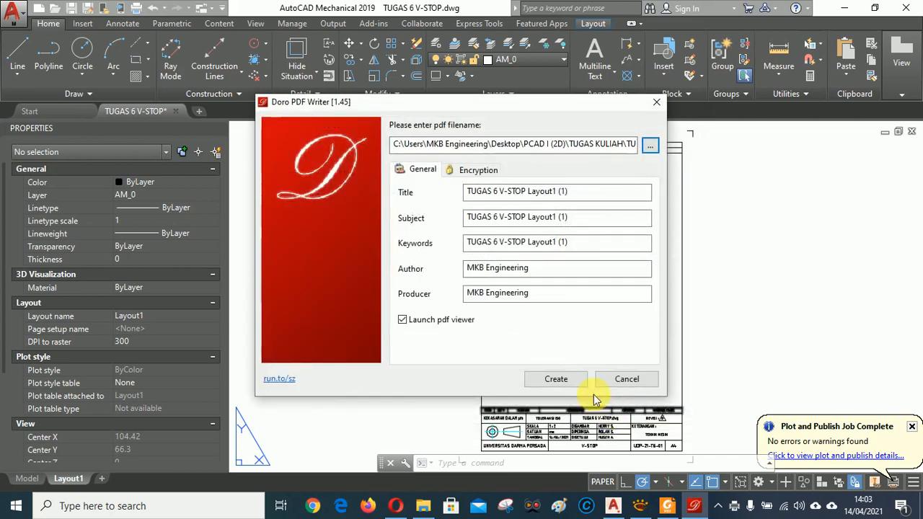
pyautogui.click(564, 380)
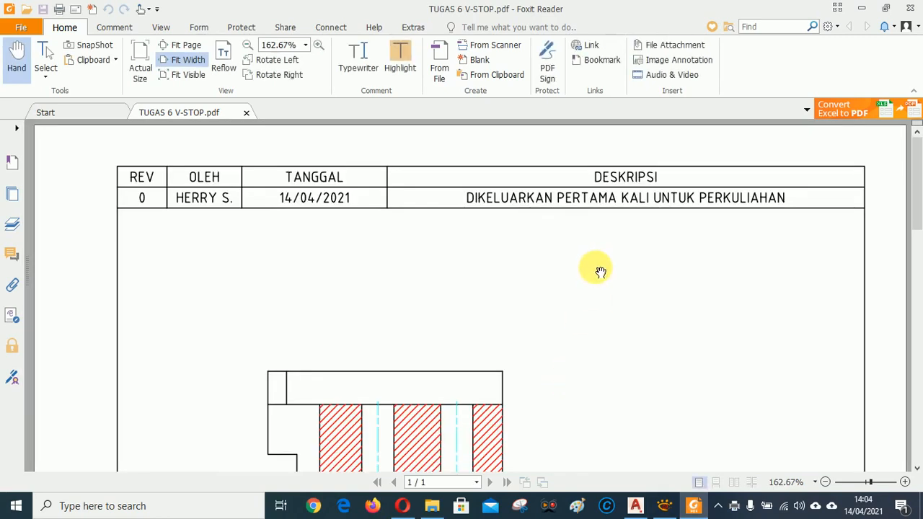
# Step: Examine the plotted PDF's revision table, section A-A, dimensioned views and title block in Foxit Reader
pyautogui.scroll(-3, 593, 360)
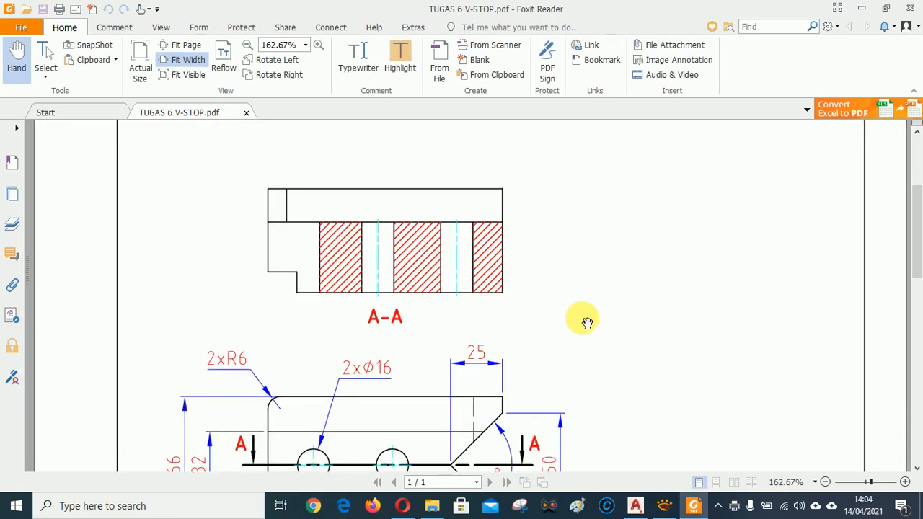
pyautogui.moveTo(587, 322); pyautogui.dragTo(591, 197)
pyautogui.moveTo(603, 284); pyautogui.dragTo(646, 186)
pyautogui.moveTo(642, 338); pyautogui.dragTo(677, 404)
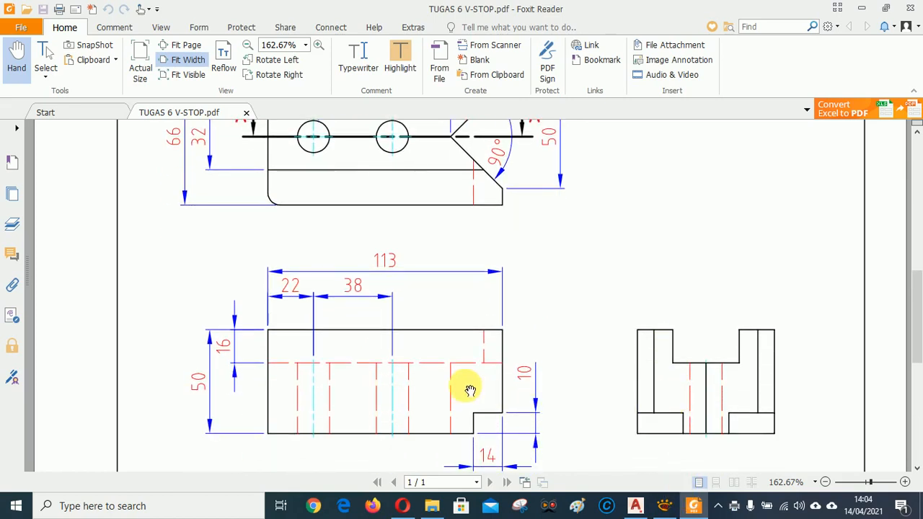
pyautogui.moveTo(441, 179); pyautogui.dragTo(445, 229)
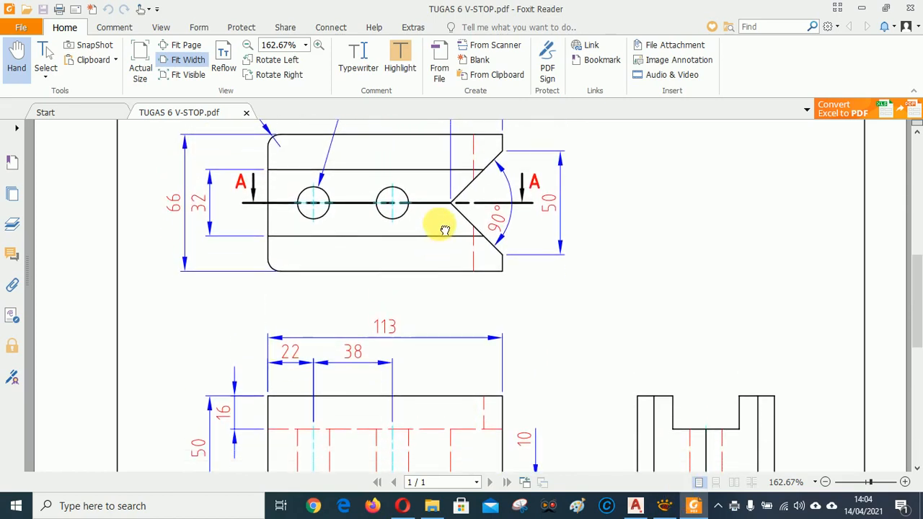
pyautogui.scroll(-2, 444, 229)
pyautogui.scroll(-3, 731, 284)
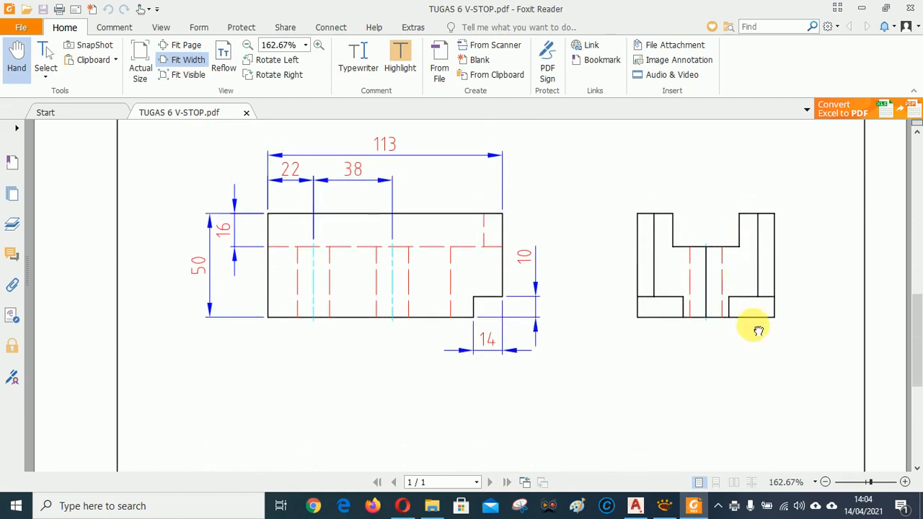
pyautogui.scroll(10, 758, 330)
pyautogui.scroll(-2, 671, 317)
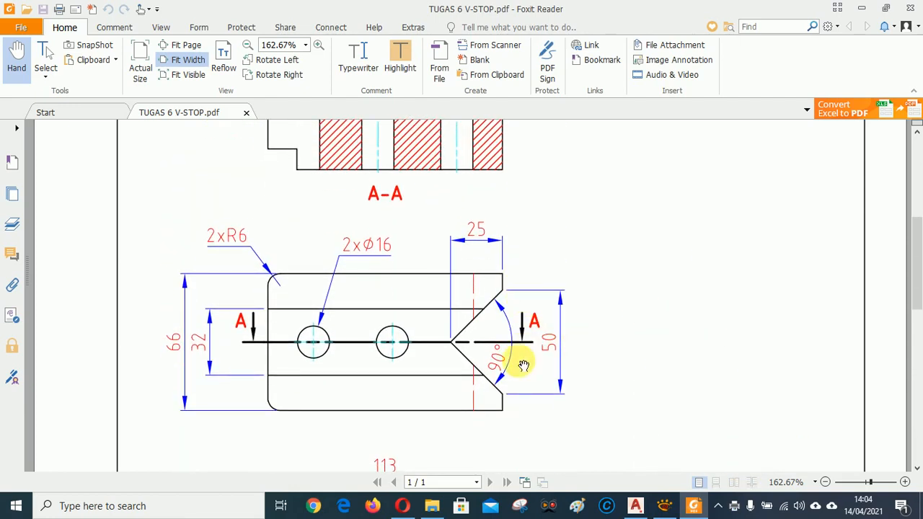
pyautogui.scroll(-1, 618, 296)
pyautogui.scroll(4, 634, 346)
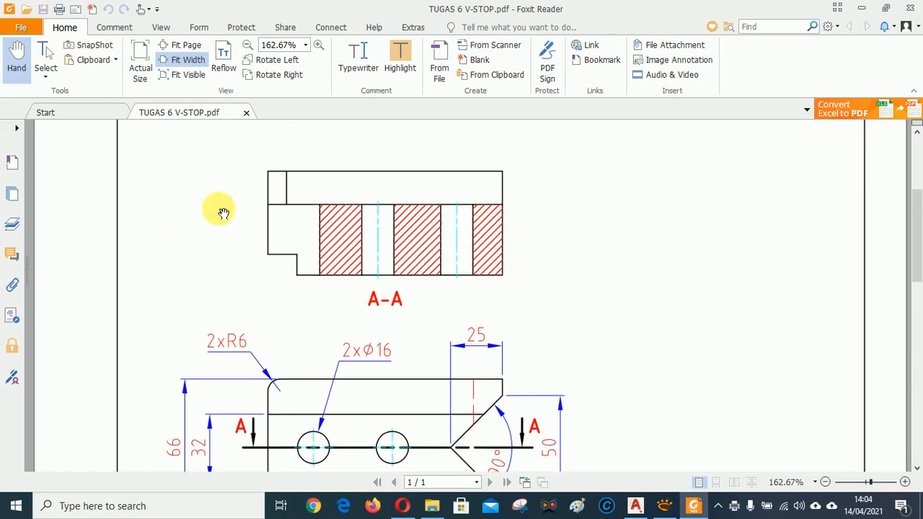
pyautogui.scroll(-5, 584, 332)
pyautogui.scroll(-1, 624, 299)
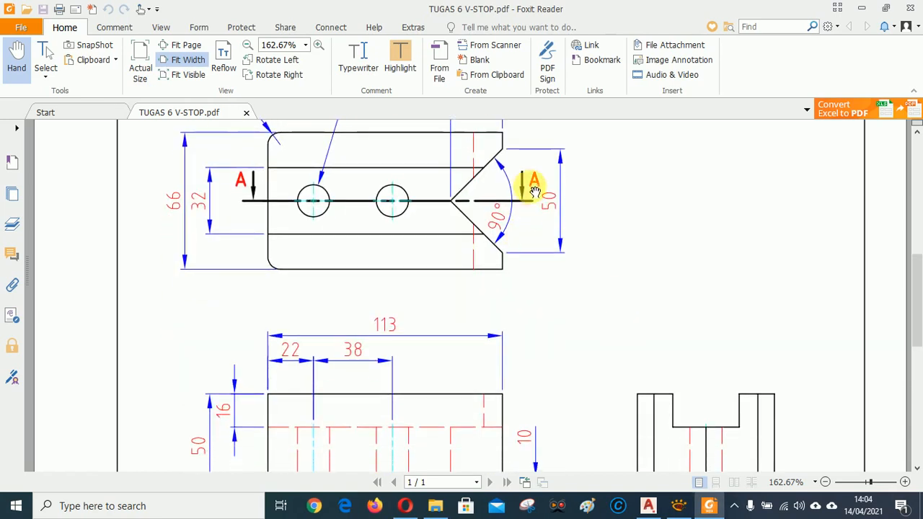
pyautogui.moveTo(566, 367); pyautogui.dragTo(558, 241)
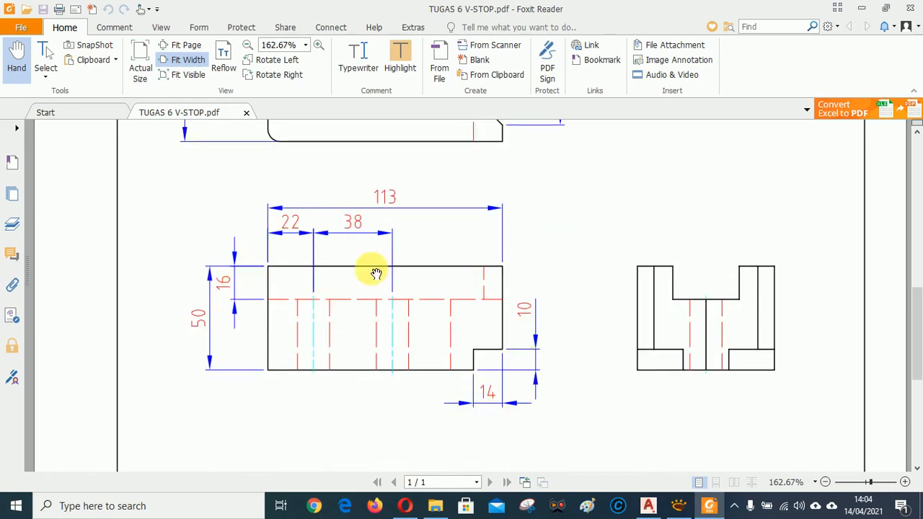
pyautogui.scroll(10, 375, 271)
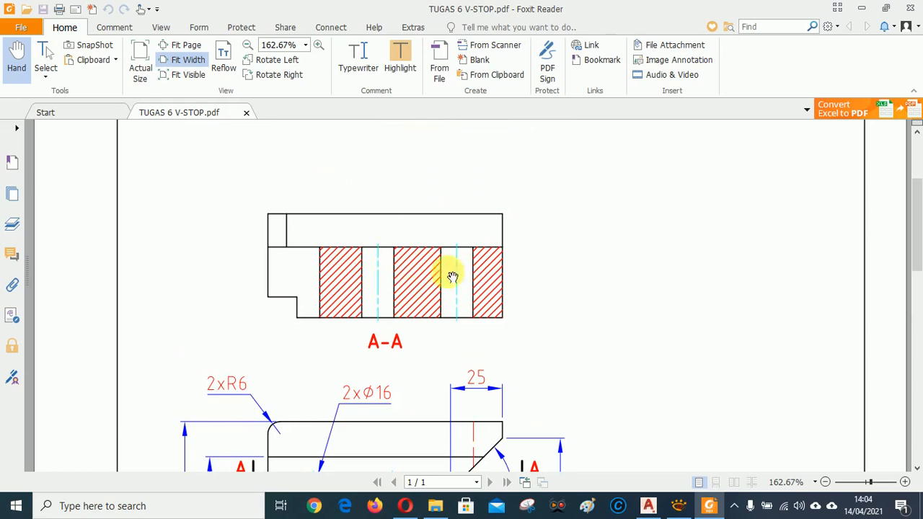
pyautogui.scroll(-11, 495, 363)
pyautogui.scroll(-6, 556, 293)
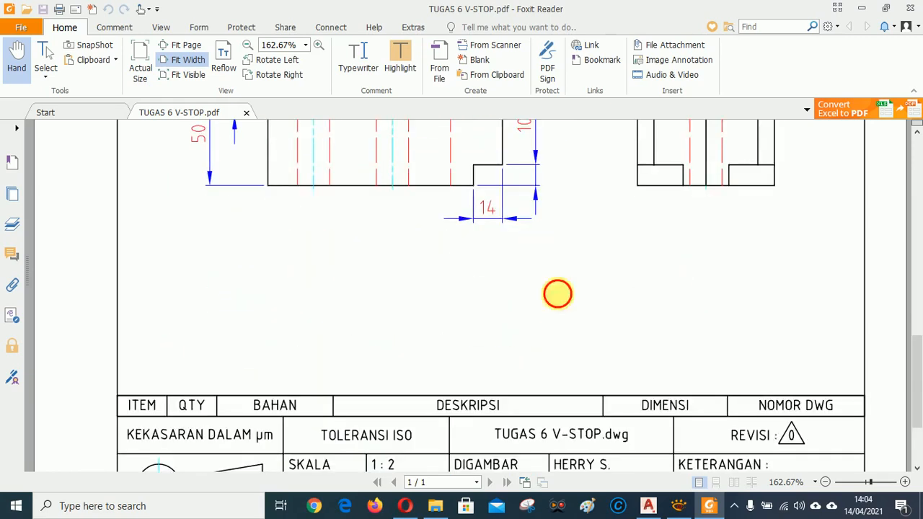
pyautogui.scroll(2, 605, 352)
pyautogui.scroll(20, 606, 351)
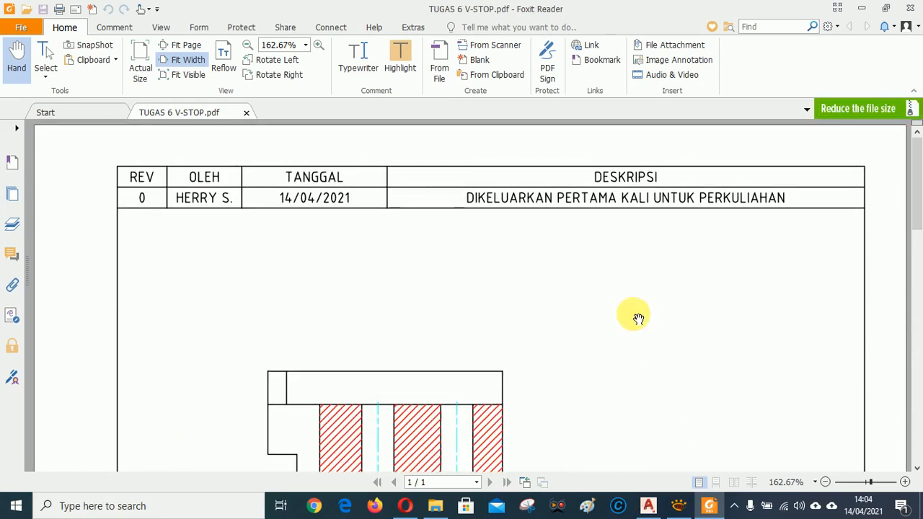
pyautogui.scroll(-6, 591, 346)
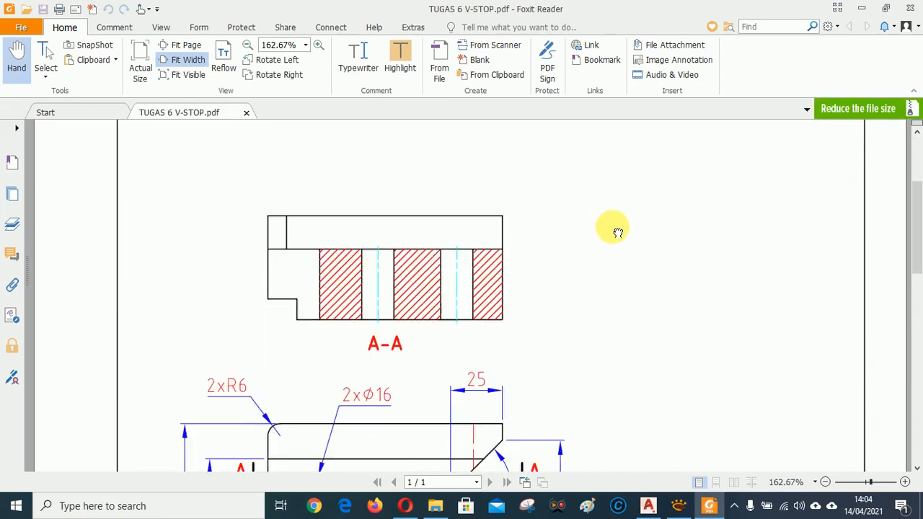
pyautogui.scroll(5, 622, 324)
pyautogui.scroll(2, 624, 275)
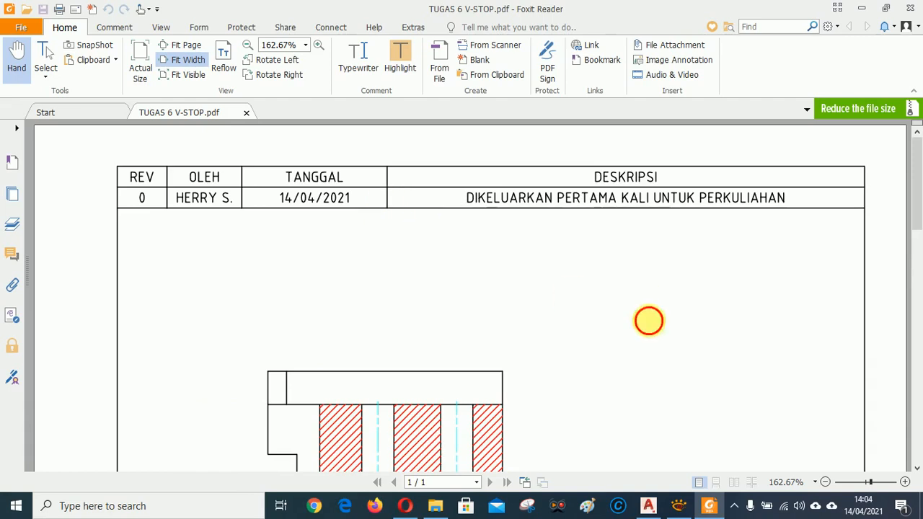
# Step: Review the PDF at actual size, then switch back to the drawing in AutoCAD Mechanical
pyautogui.scroll(-5, 649, 425)
pyautogui.click(139, 57)
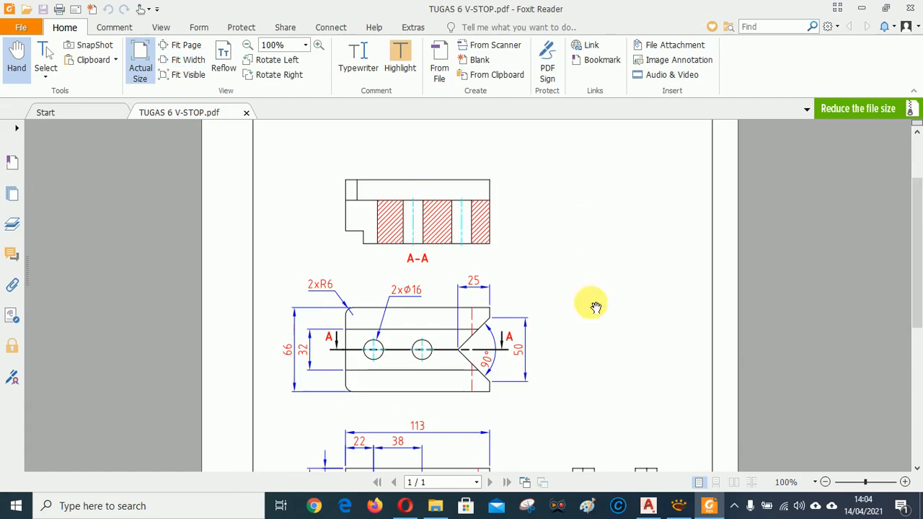
pyautogui.scroll(-5, 593, 297)
pyautogui.scroll(8, 582, 190)
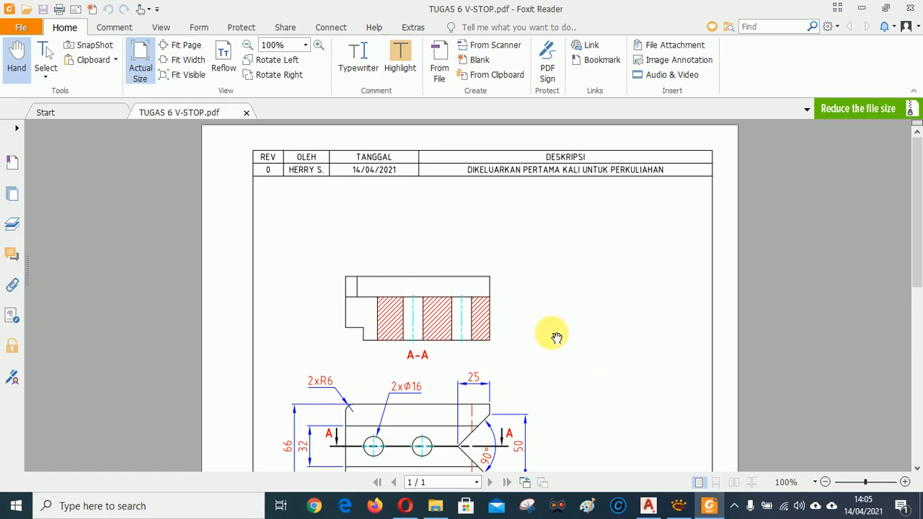
pyautogui.click(648, 505)
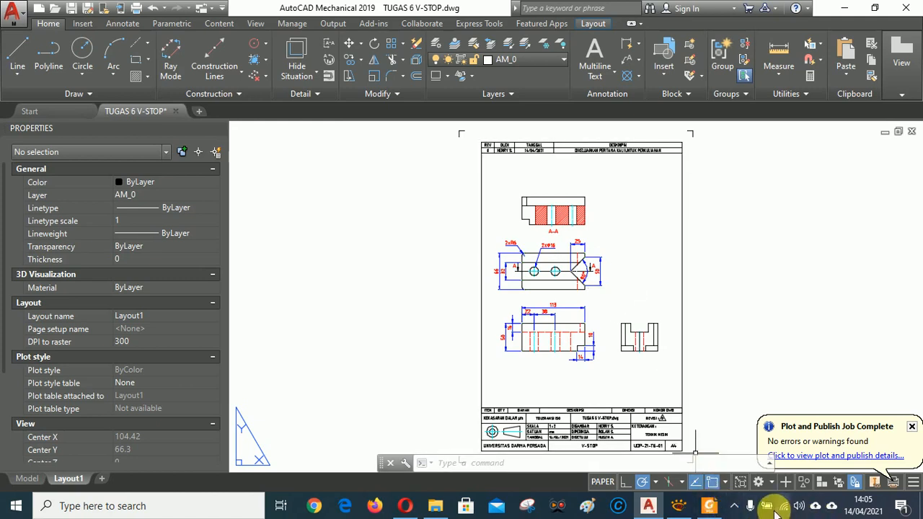
pyautogui.click(736, 507)
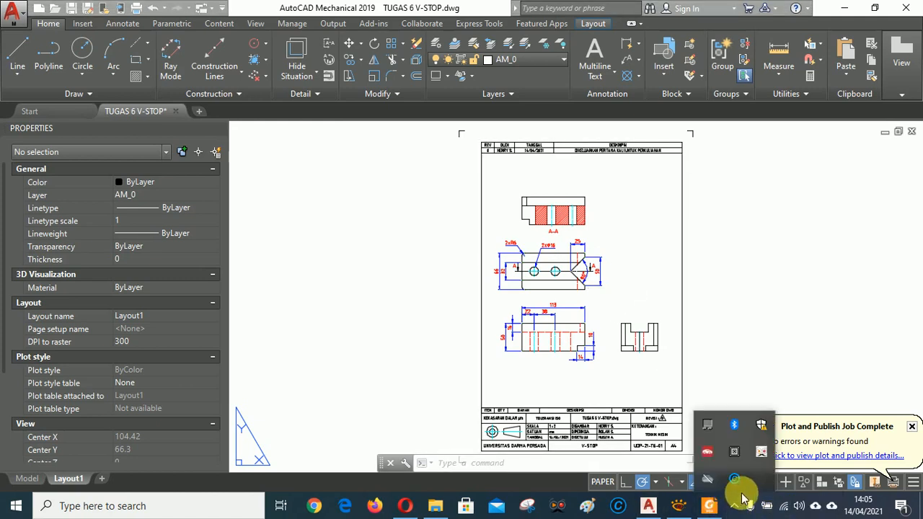